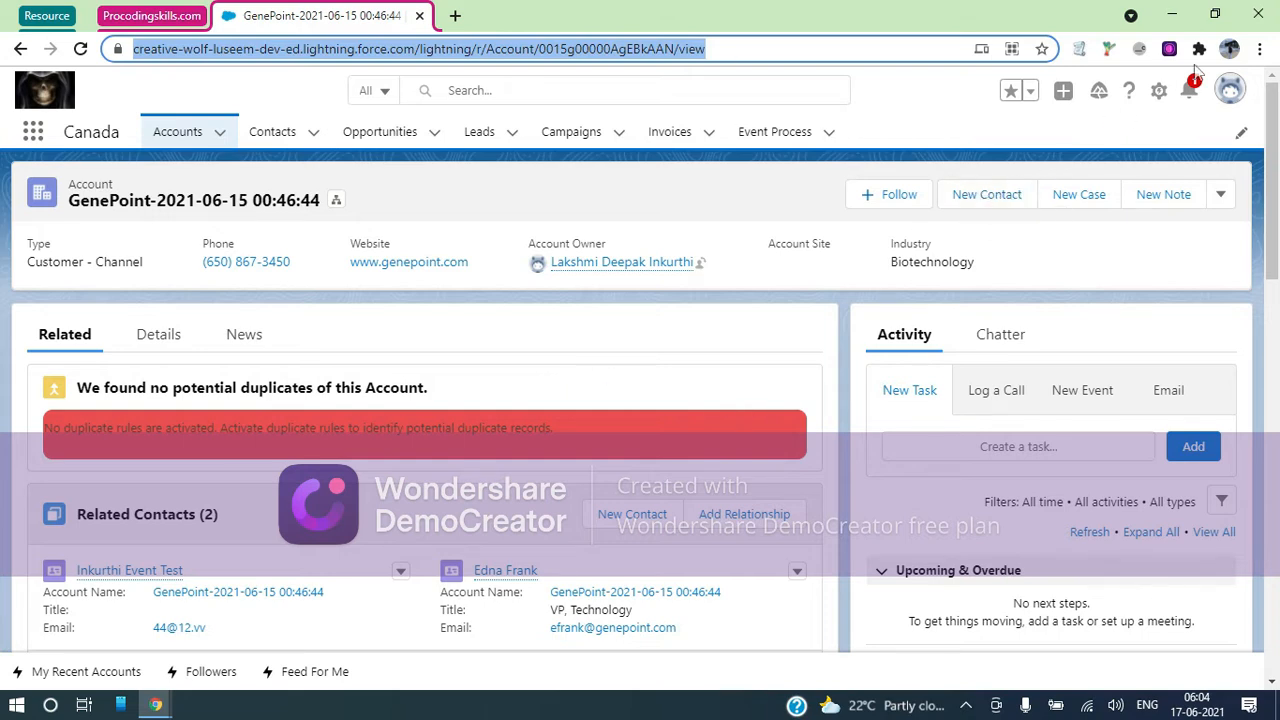
From the GenePoint account page, open Setup Home in a new tab via the gear menu
{"action": "left_click", "coordinate": [1157, 93]}
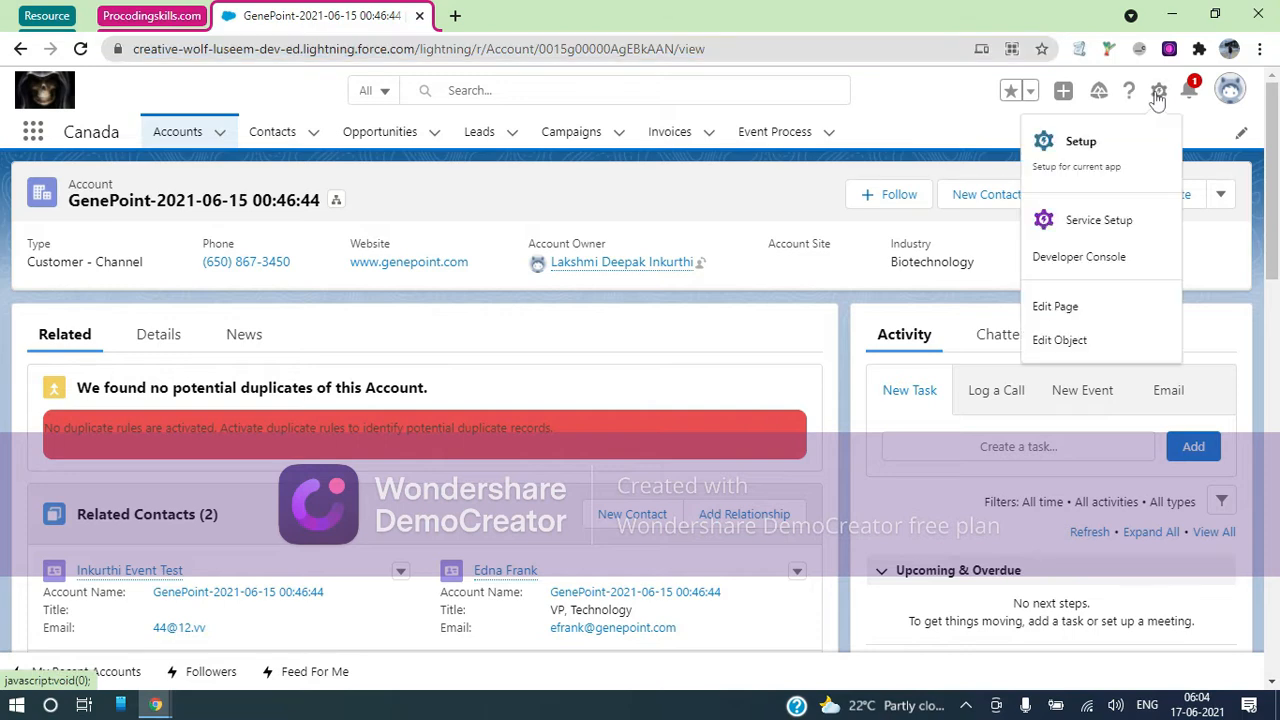
{"action": "left_click", "coordinate": [1106, 148]}
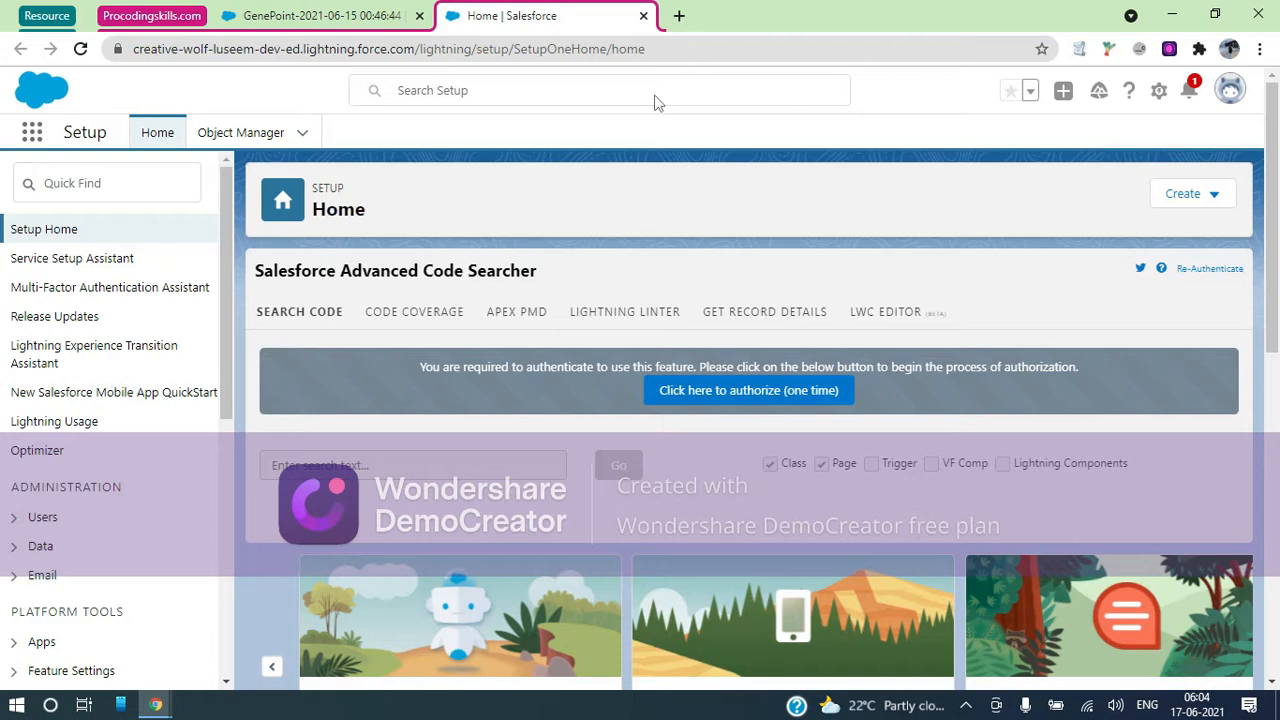
Search Quick Find for 'digita' and open the Digital Experiences Settings page
{"action": "left_click", "coordinate": [102, 188]}
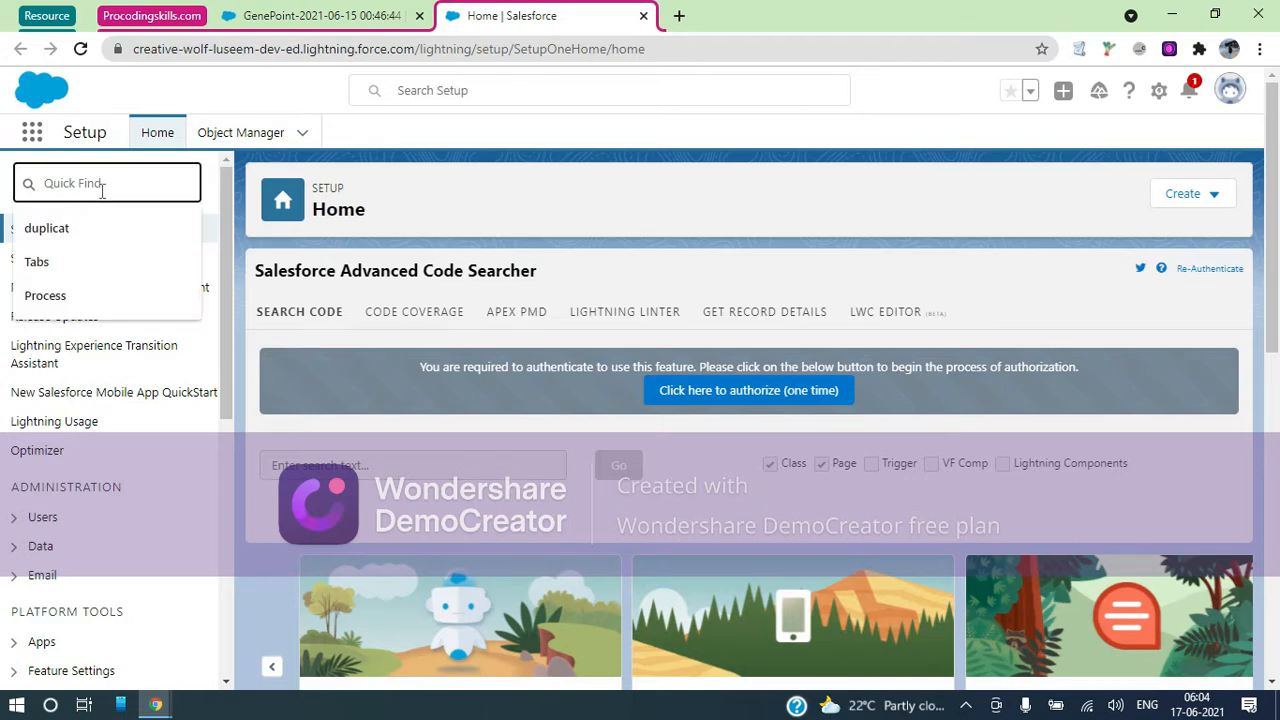
{"action": "type", "text": "d"}
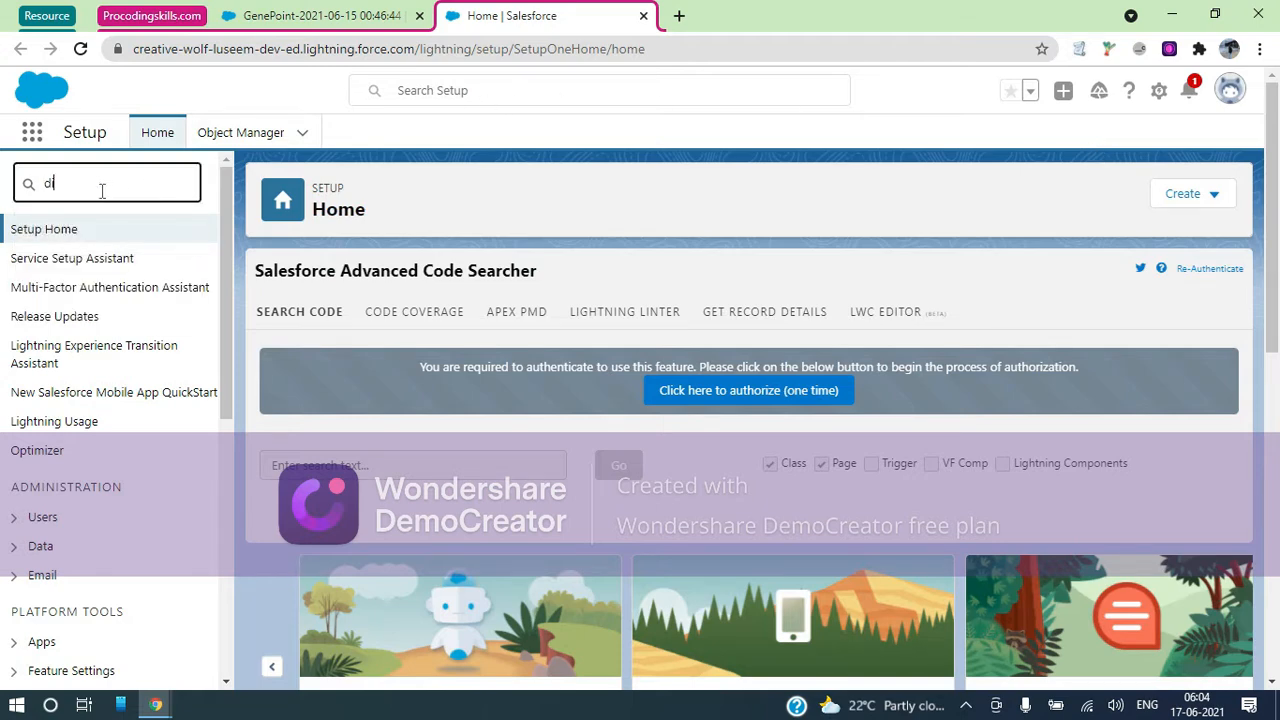
{"action": "type", "text": "igita"}
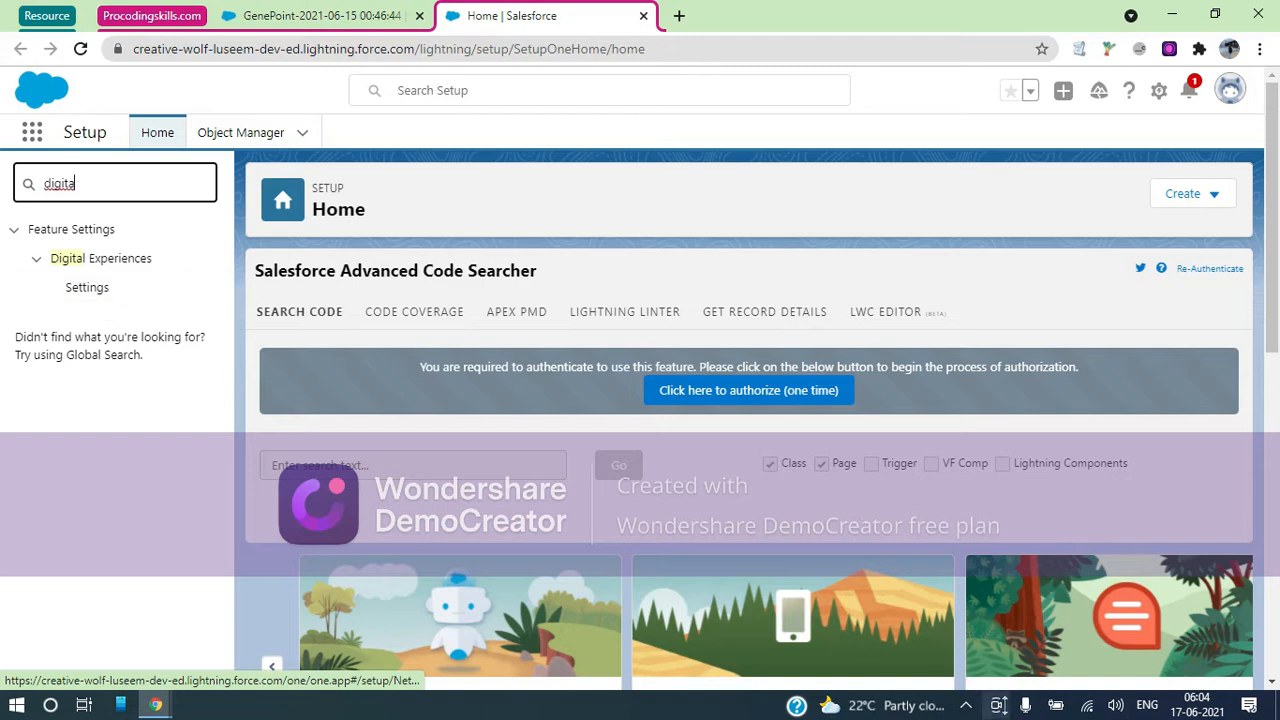
{"action": "left_click", "coordinate": [966, 706]}
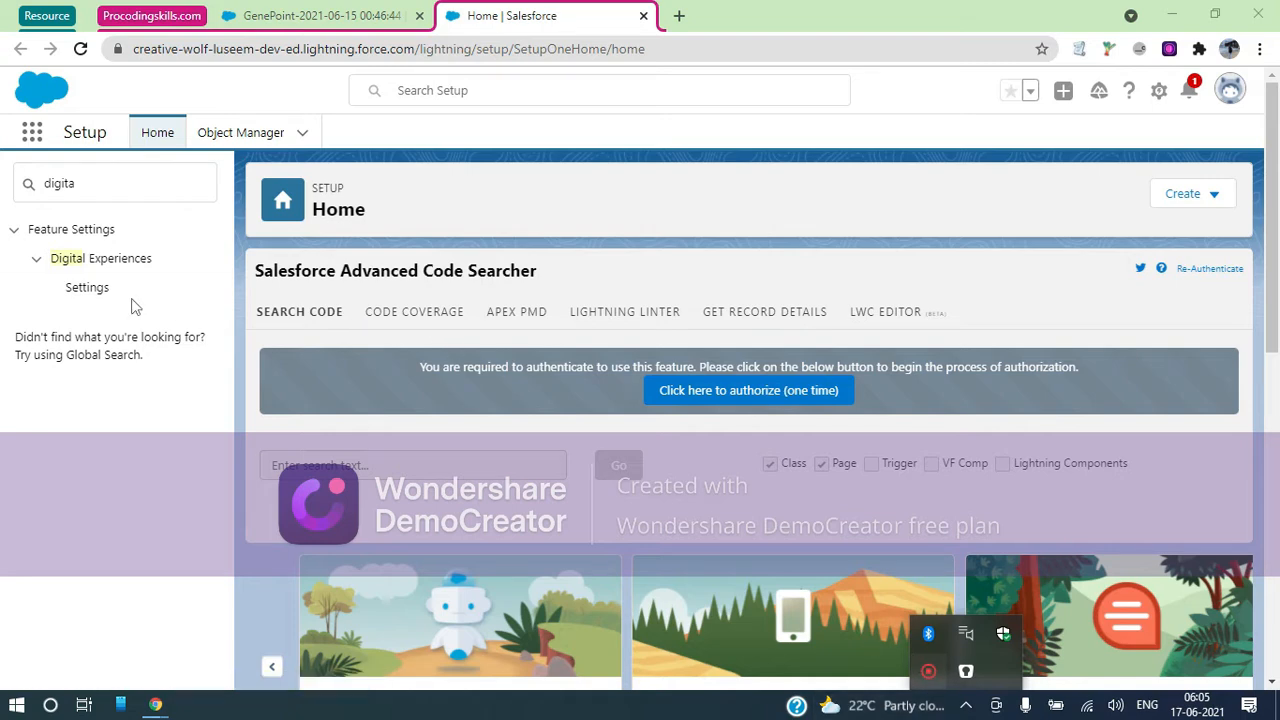
{"action": "left_click", "coordinate": [87, 294]}
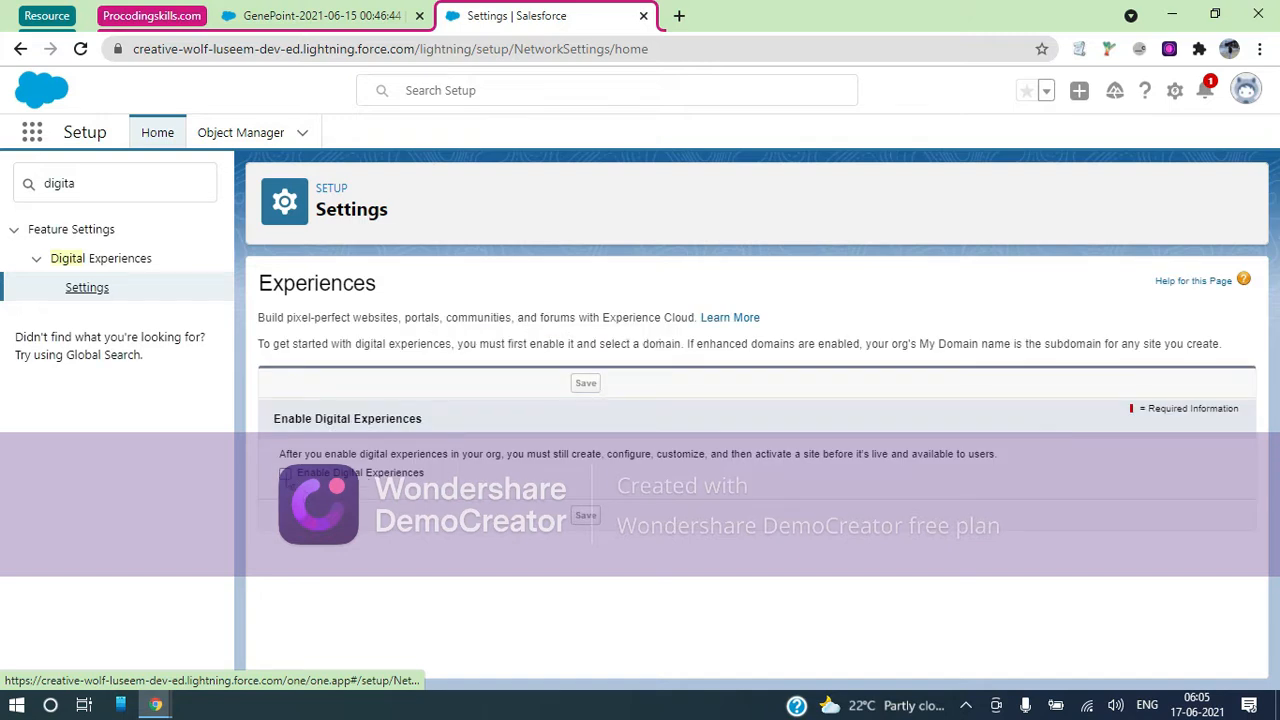
Tick Enable Digital Experiences, check the GenePoint account's actions menu, then return to Settings
{"action": "left_click", "coordinate": [286, 473]}
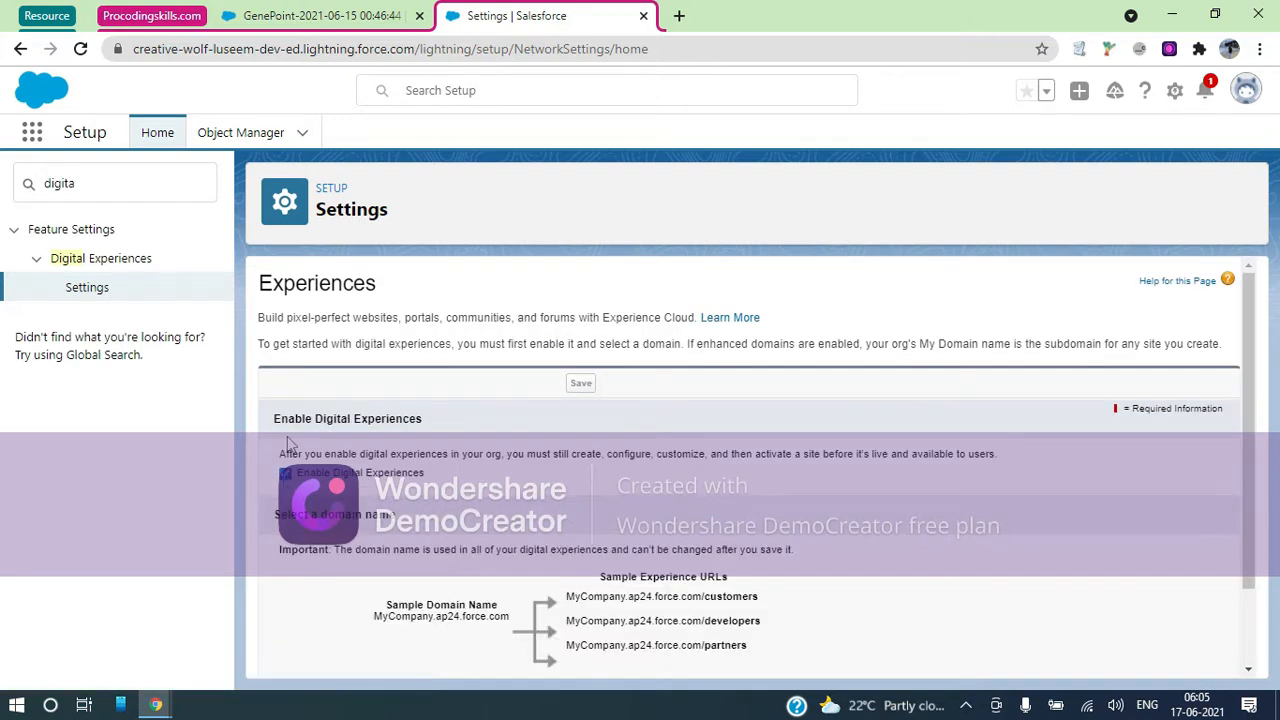
{"action": "left_click", "coordinate": [320, 16]}
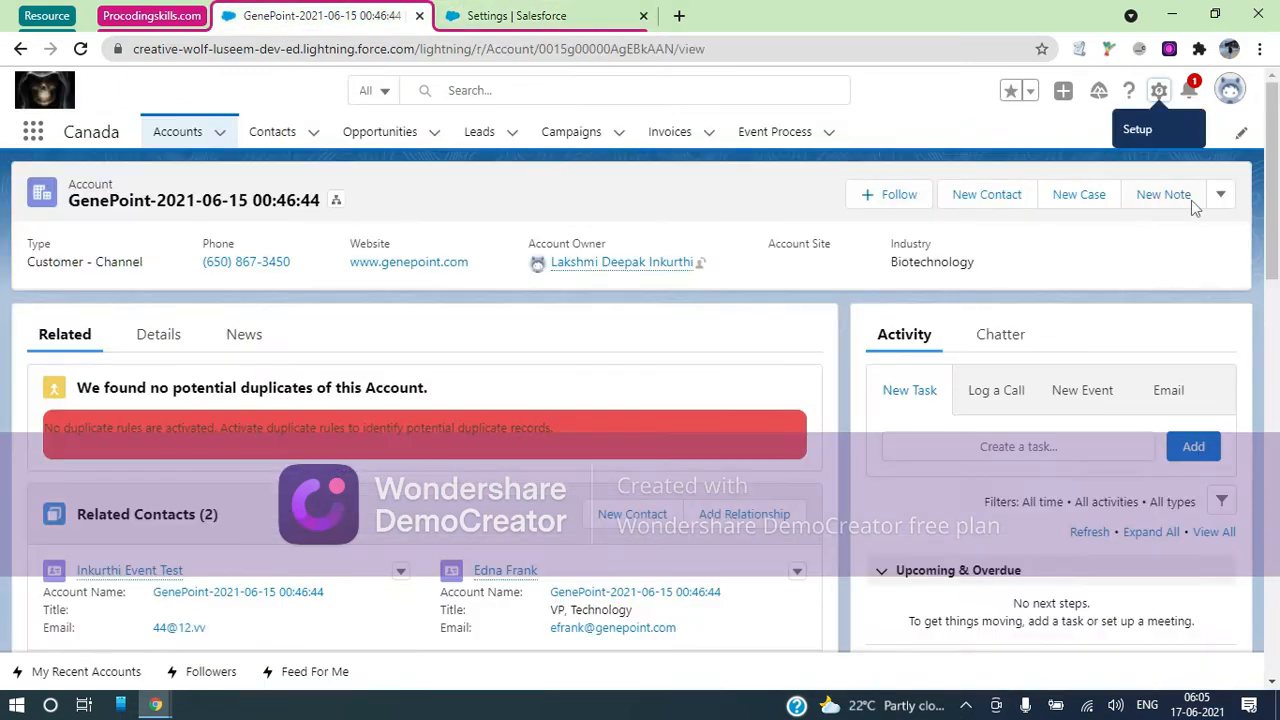
{"action": "left_click", "coordinate": [1221, 198]}
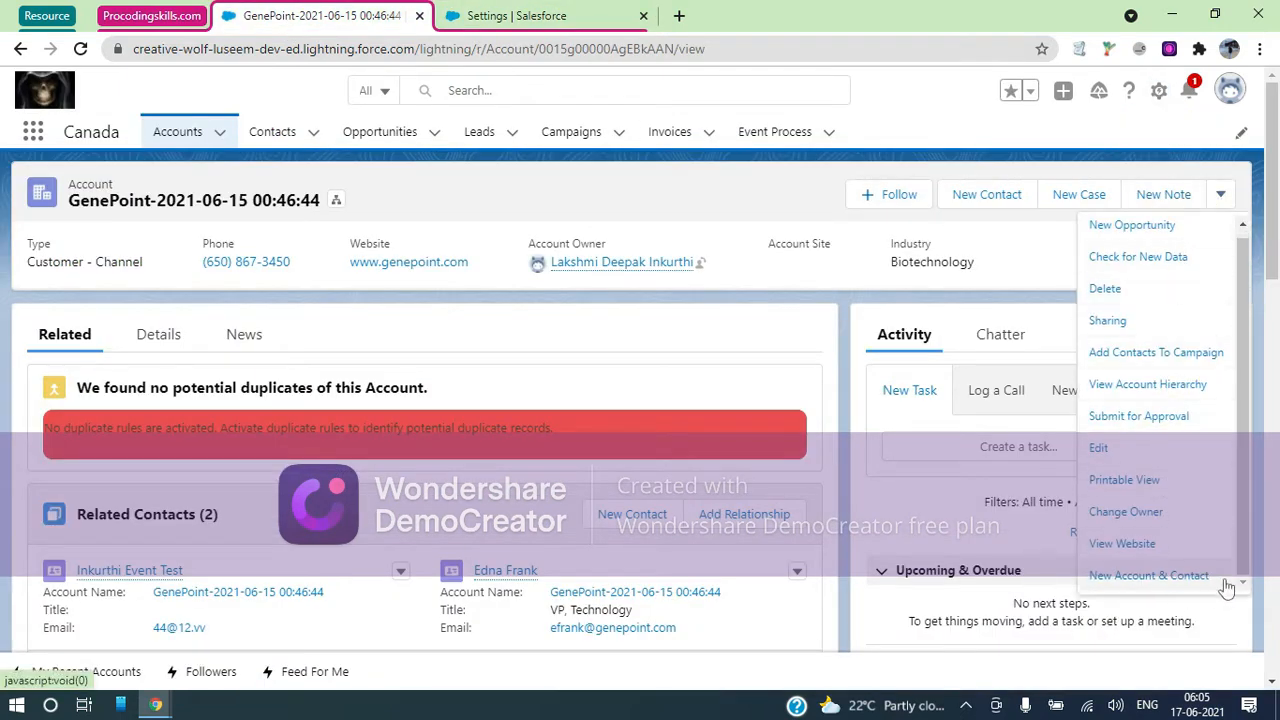
{"action": "left_click_drag", "start_coordinate": [1242, 458], "coordinate": [1242, 361]}
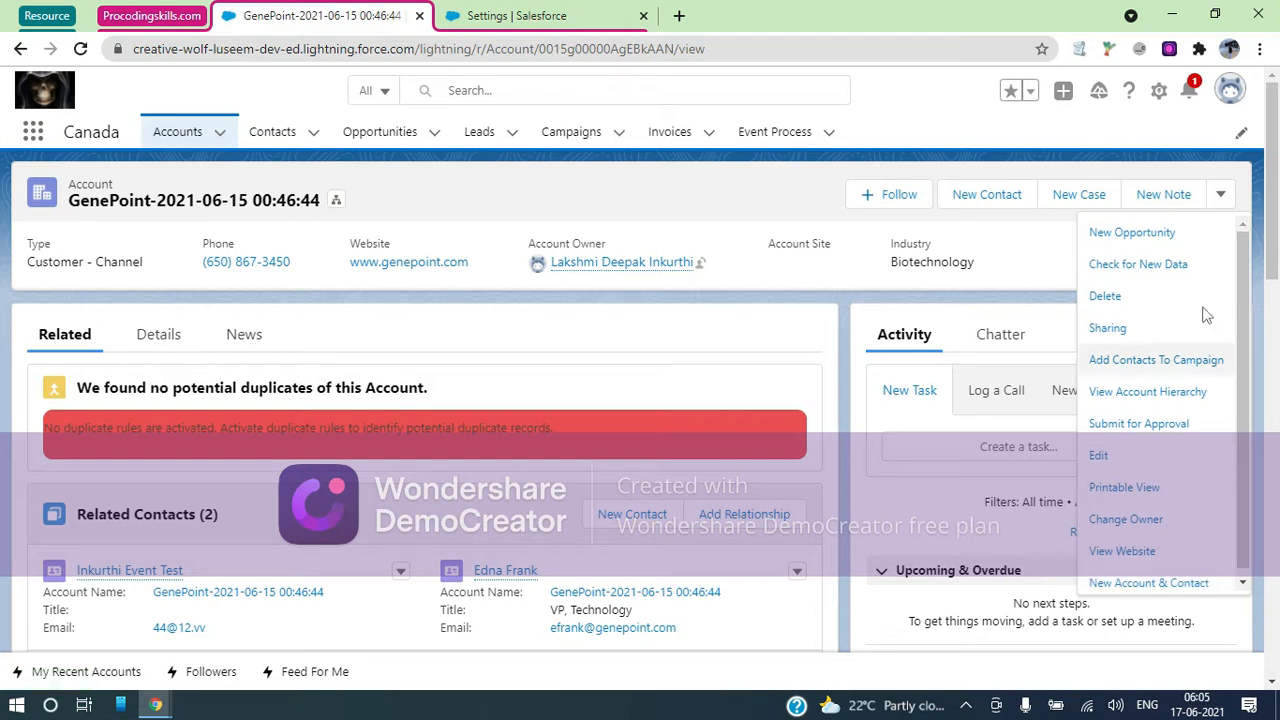
{"action": "scroll", "coordinate": [1148, 582], "scroll_direction": "down", "scroll_amount": 1}
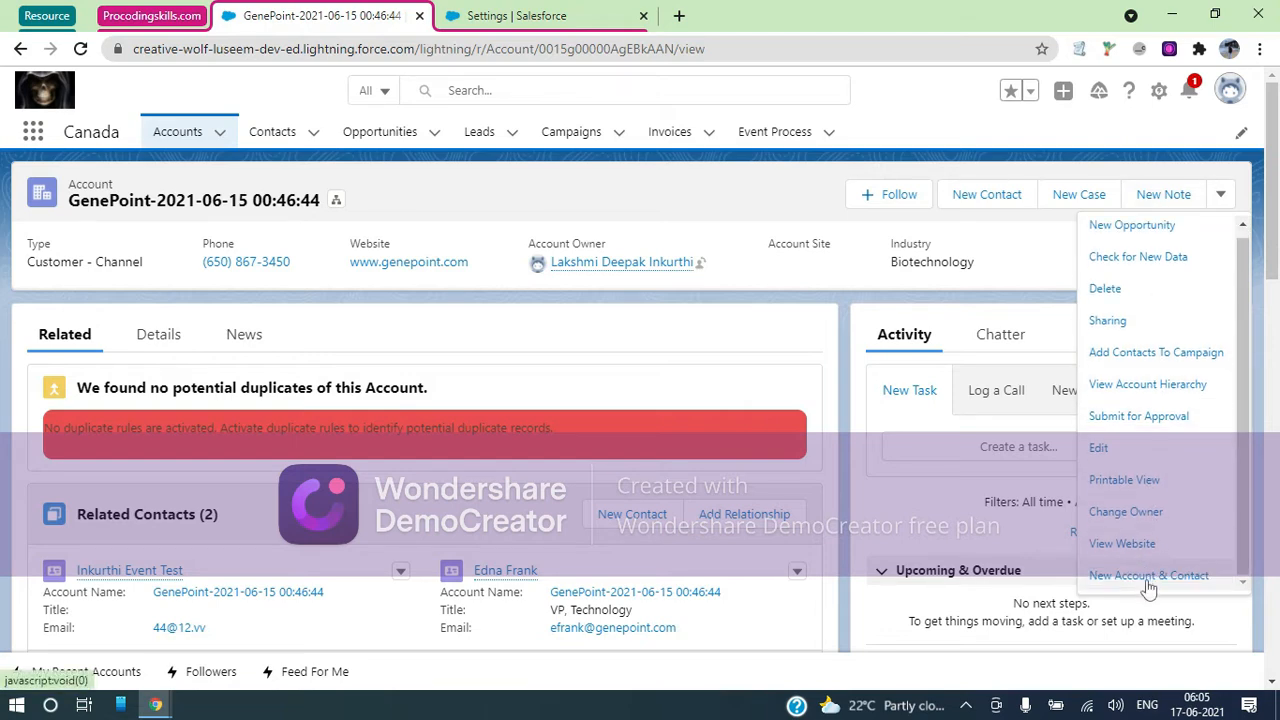
{"action": "scroll", "coordinate": [1134, 230], "scroll_direction": "up", "scroll_amount": 1}
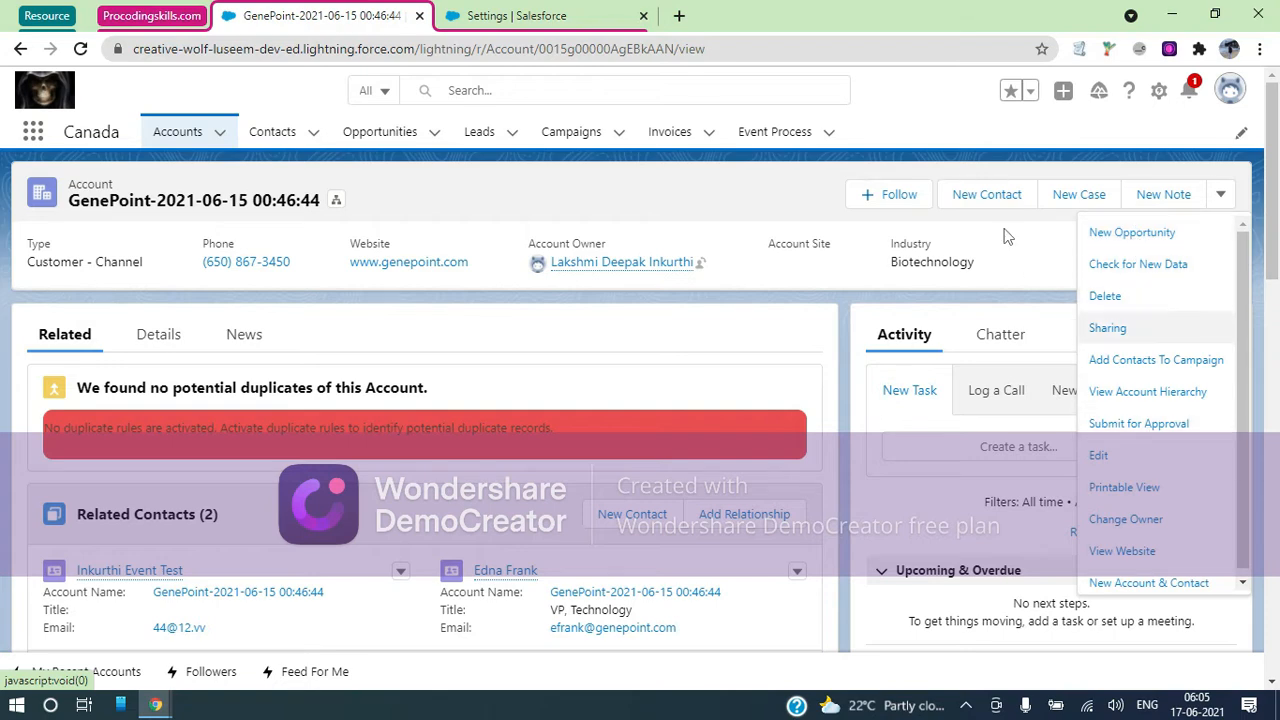
{"action": "left_click", "coordinate": [488, 18]}
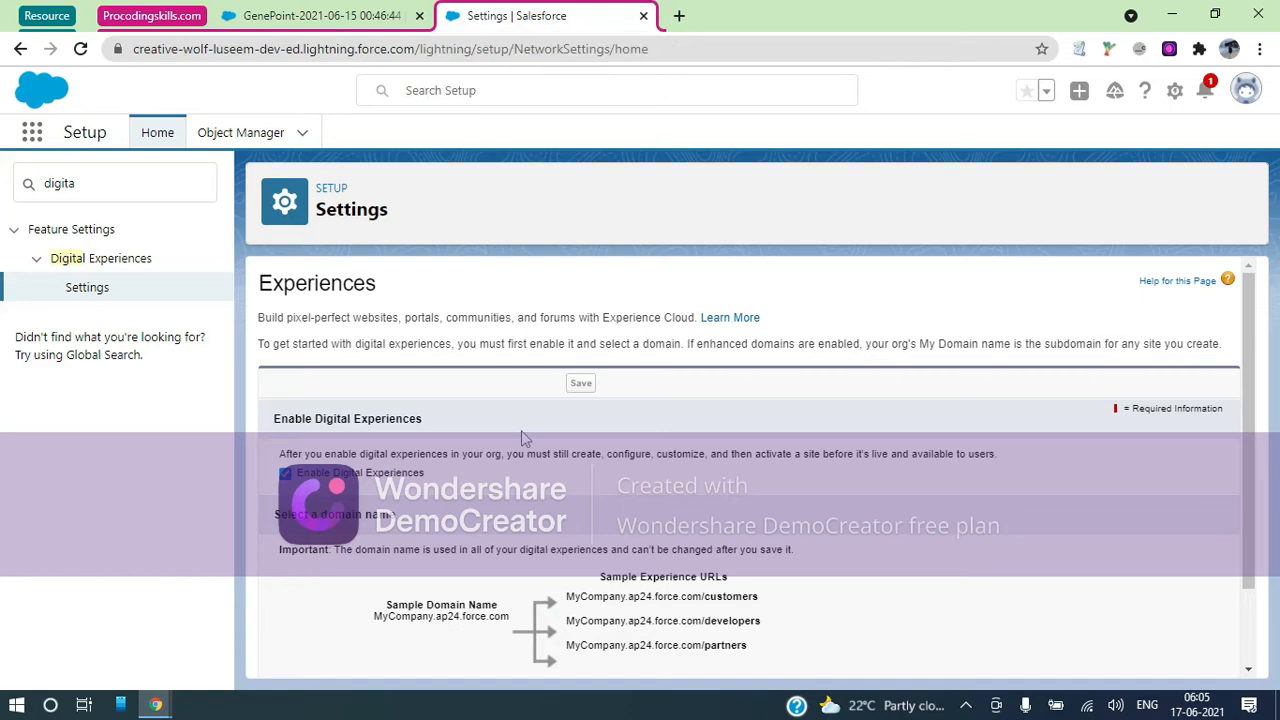
Check availability of domain names canada, canadasfdc and procodingskills-sfdc
{"action": "scroll", "coordinate": [522, 434], "scroll_direction": "down", "scroll_amount": 2}
{"action": "left_click", "coordinate": [421, 593]}
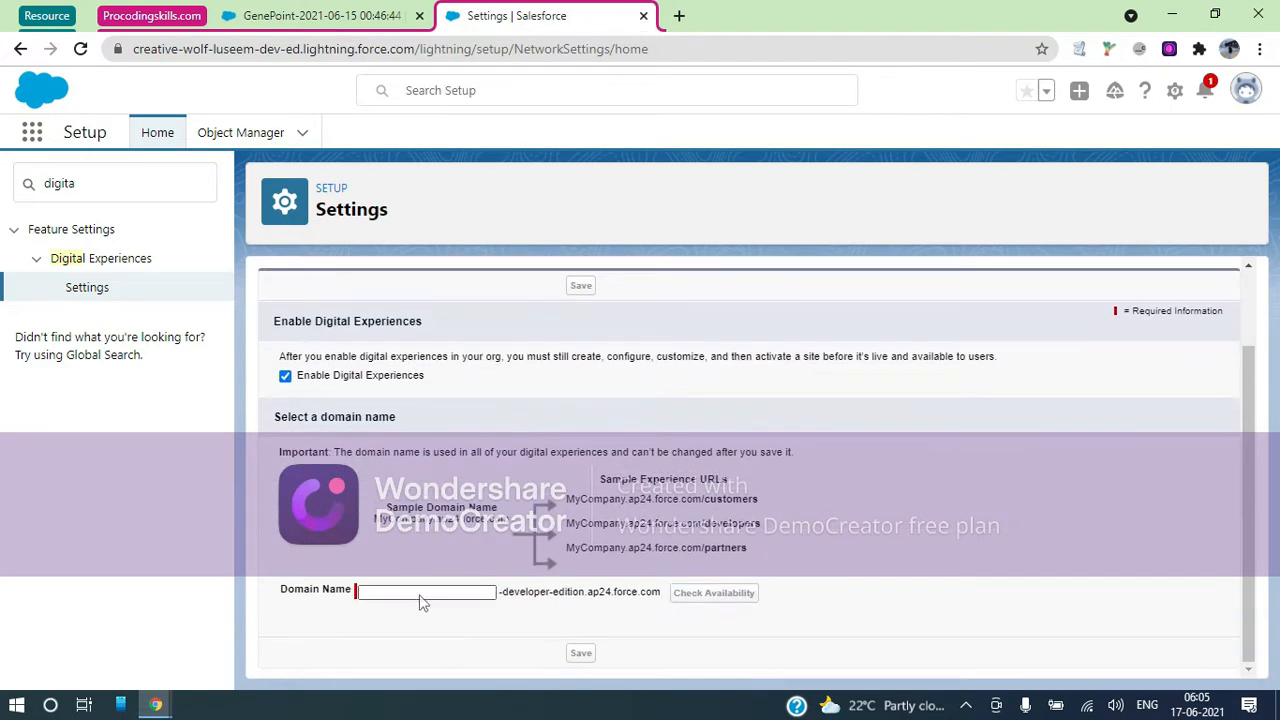
{"action": "type", "text": "canada"}
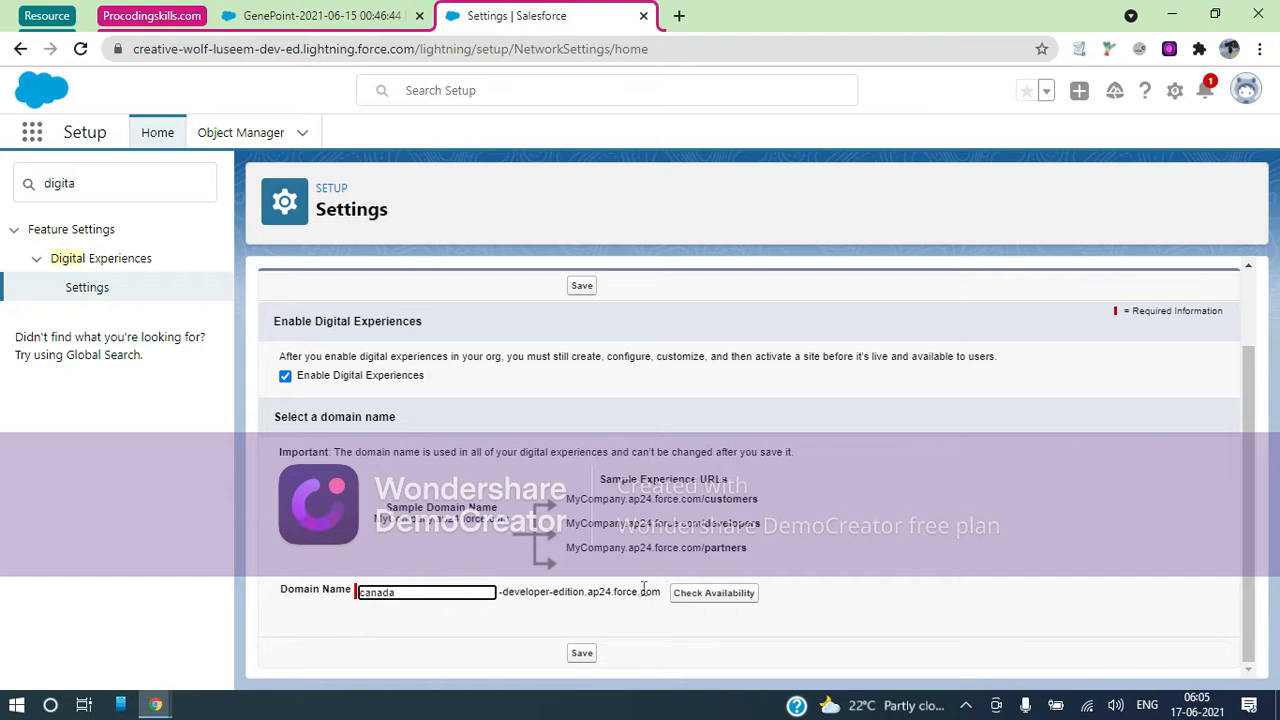
{"action": "left_click", "coordinate": [738, 594]}
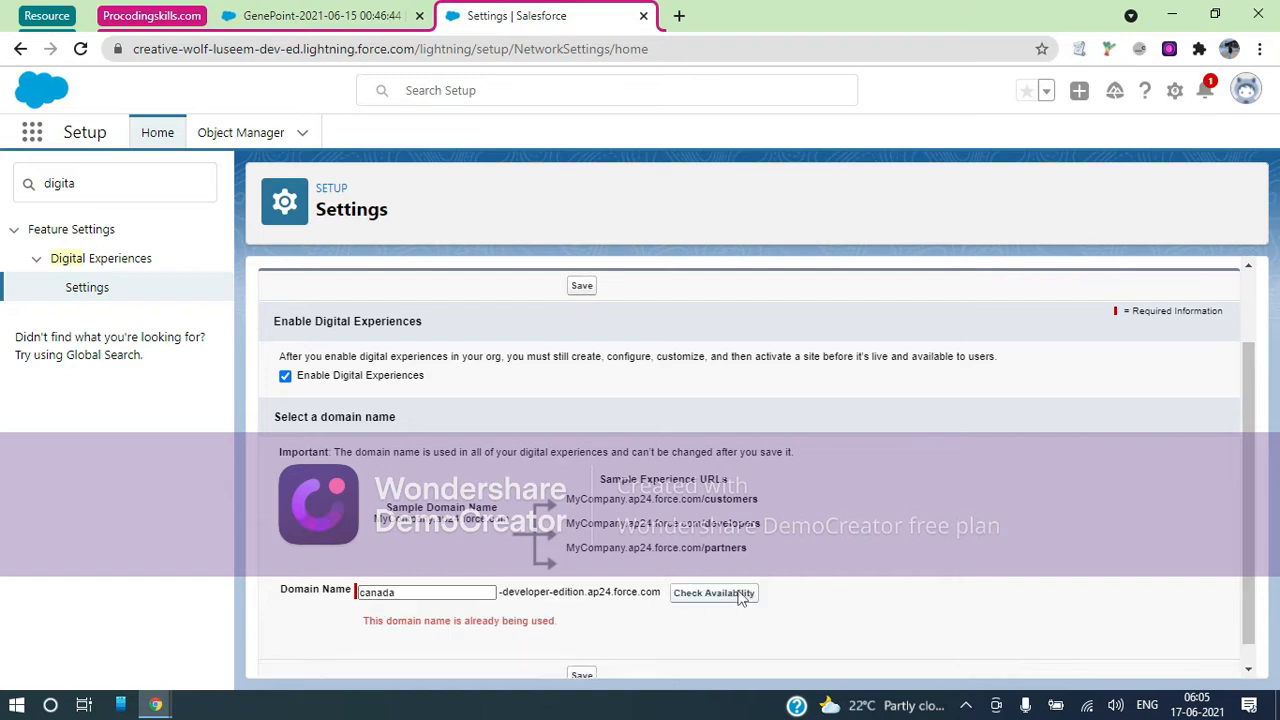
{"action": "left_click", "coordinate": [440, 591]}
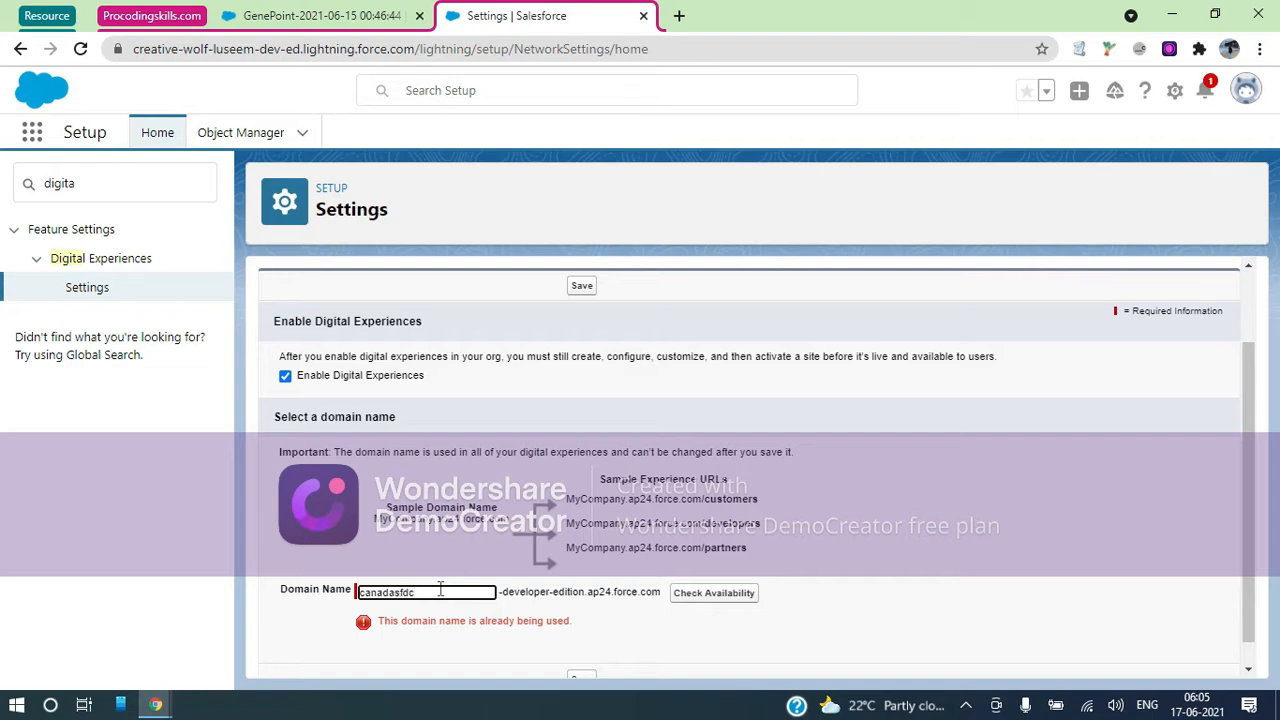
{"action": "left_click", "coordinate": [726, 595]}
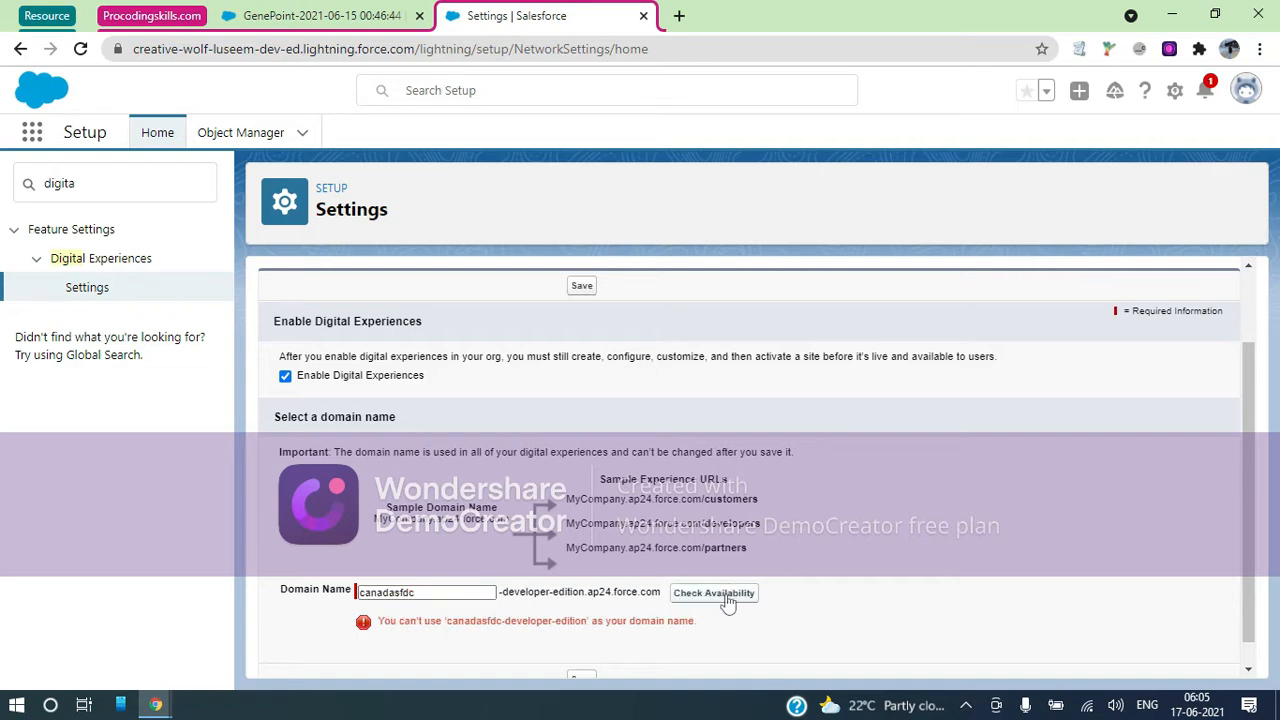
{"action": "left_click_drag", "start_coordinate": [424, 591], "coordinate": [316, 594]}
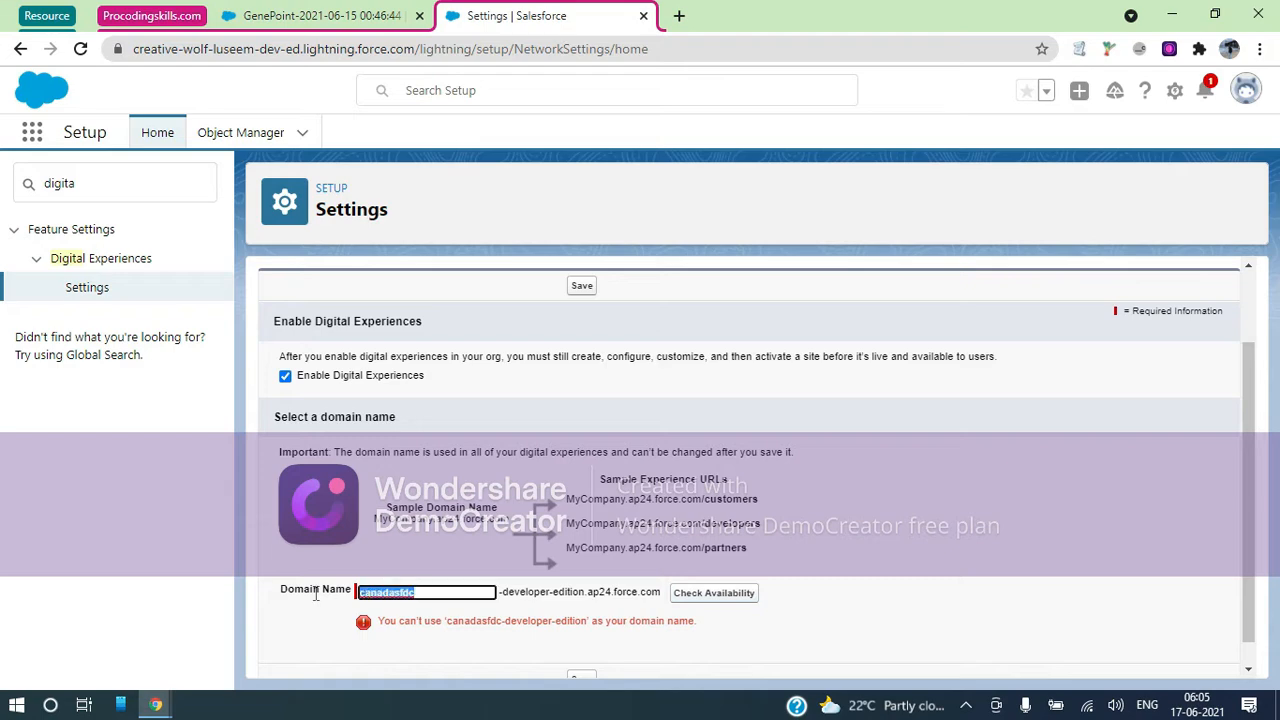
{"action": "type", "text": "procodingskills-sfdc"}
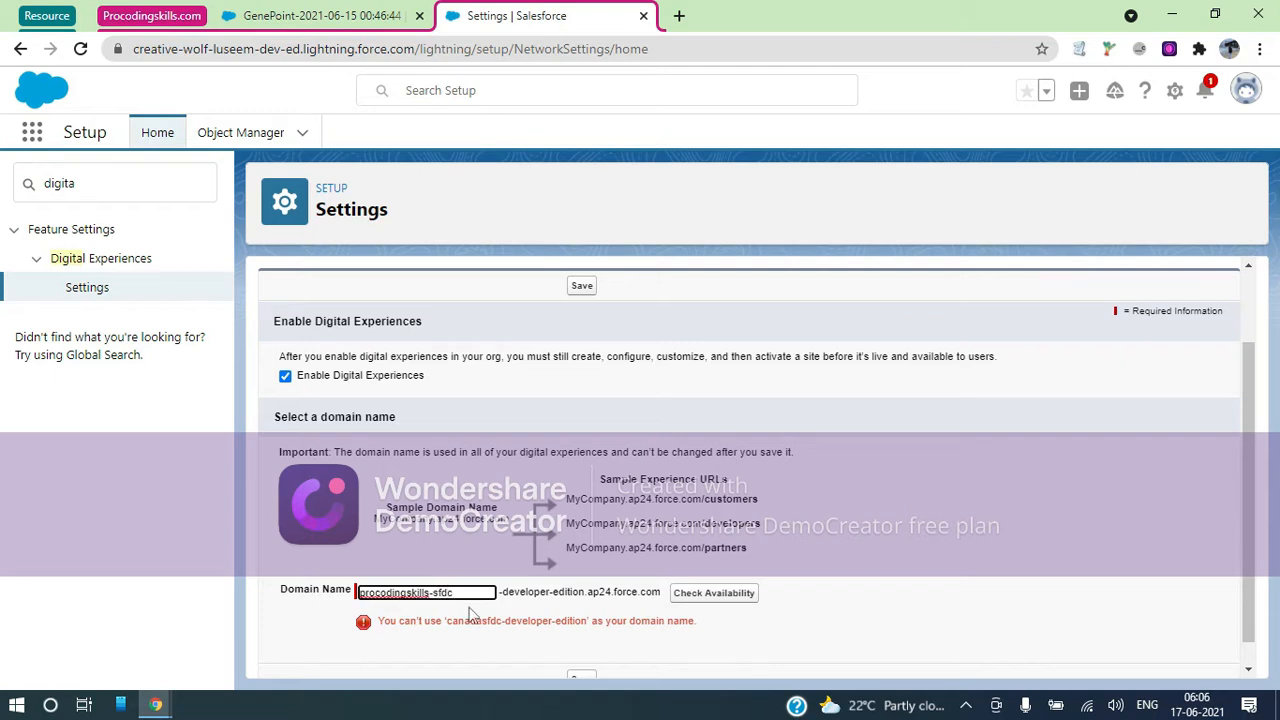
{"action": "left_click", "coordinate": [684, 601]}
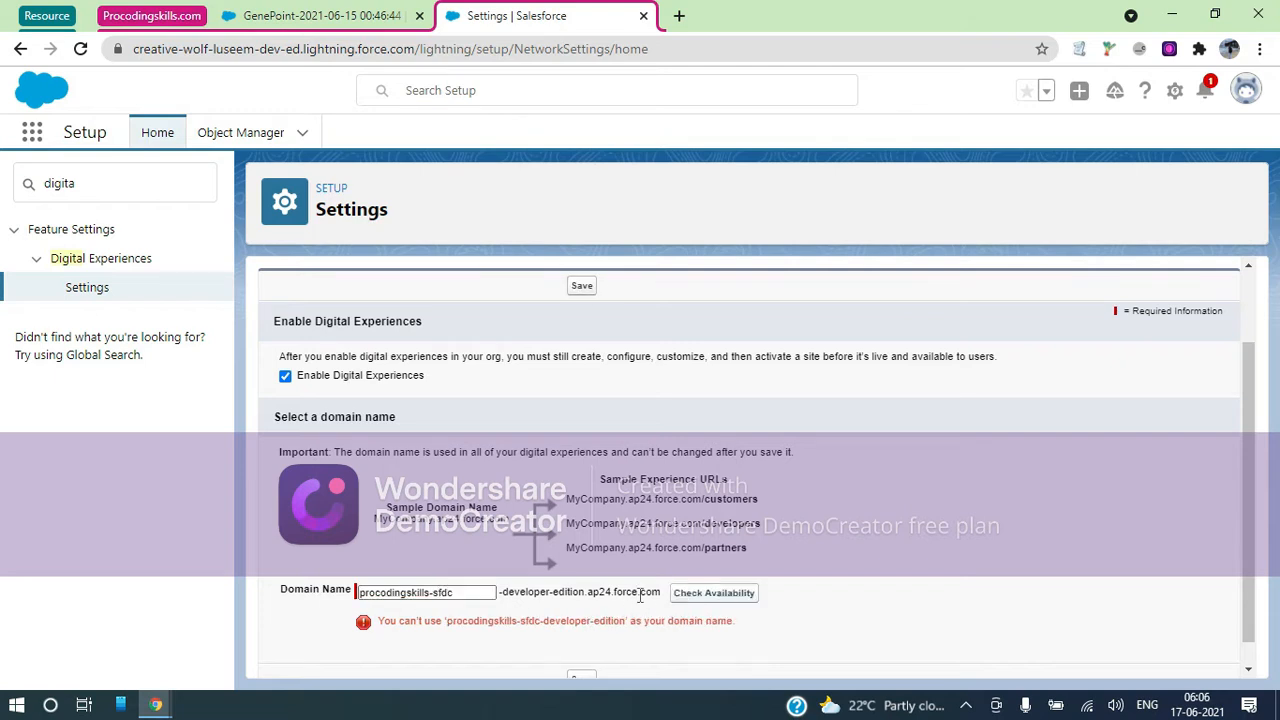
Try procodingskillssfdc, then change the domain to procodingskillscanada and confirm it is available
{"action": "left_click", "coordinate": [433, 592]}
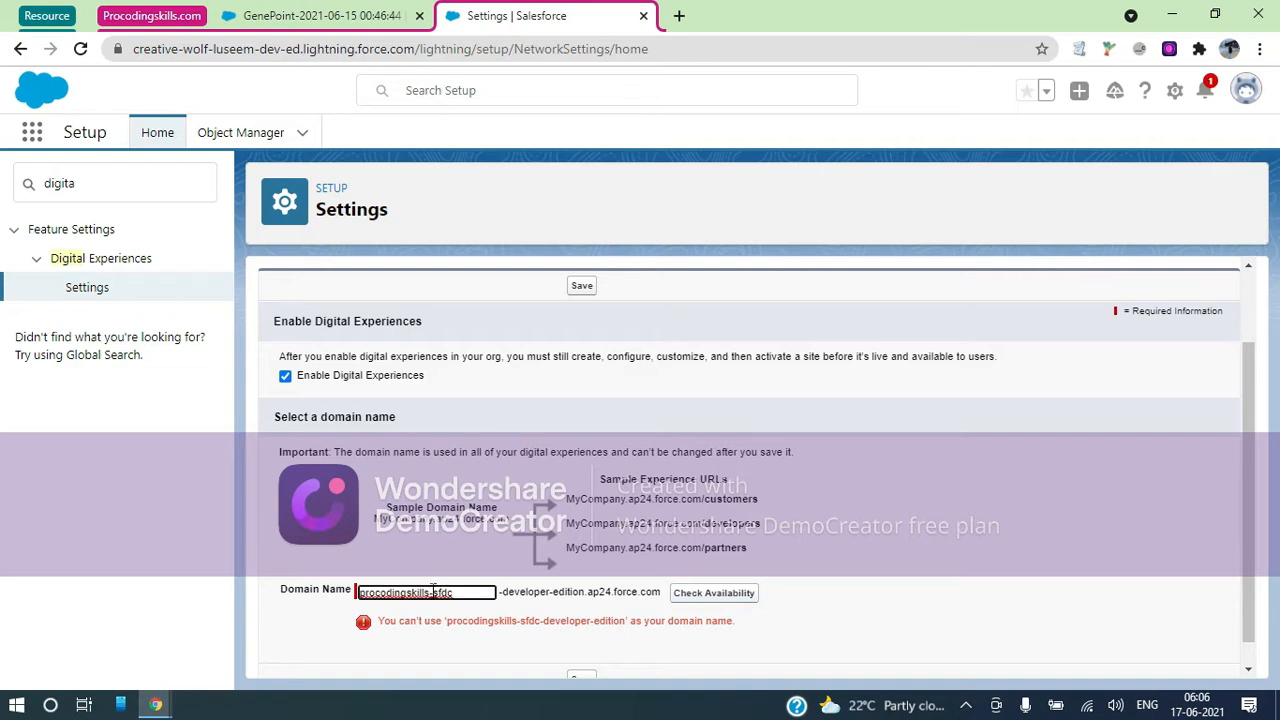
{"action": "key", "text": "BackSpace"}
{"action": "left_click", "coordinate": [745, 592]}
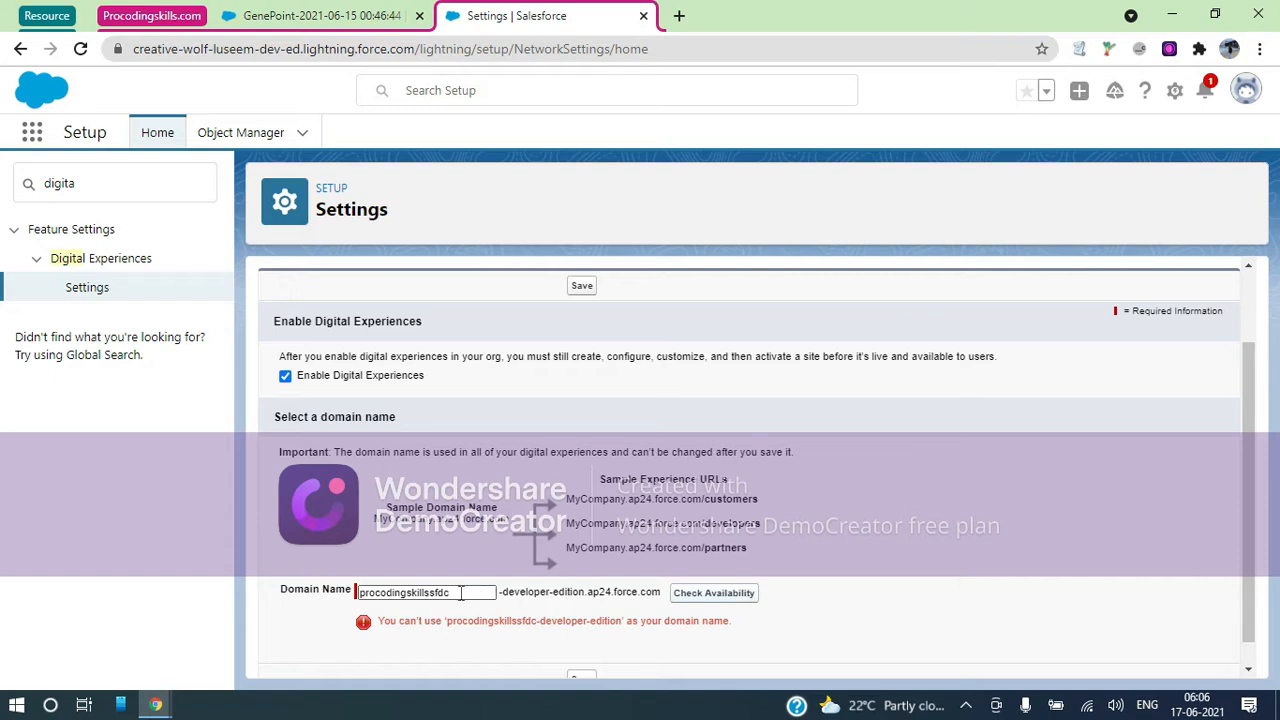
{"action": "left_click_drag", "start_coordinate": [461, 593], "coordinate": [338, 606]}
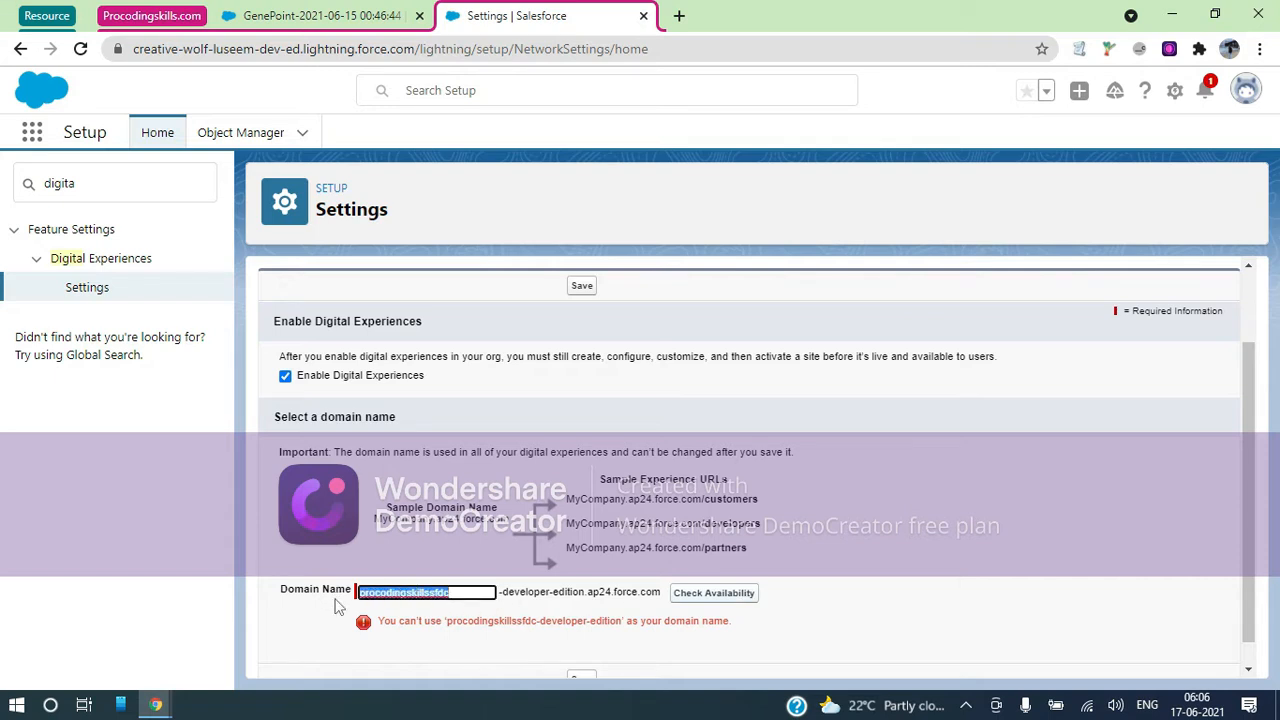
{"action": "left_click", "coordinate": [470, 592]}
{"action": "key", "text": "BackSpace"}
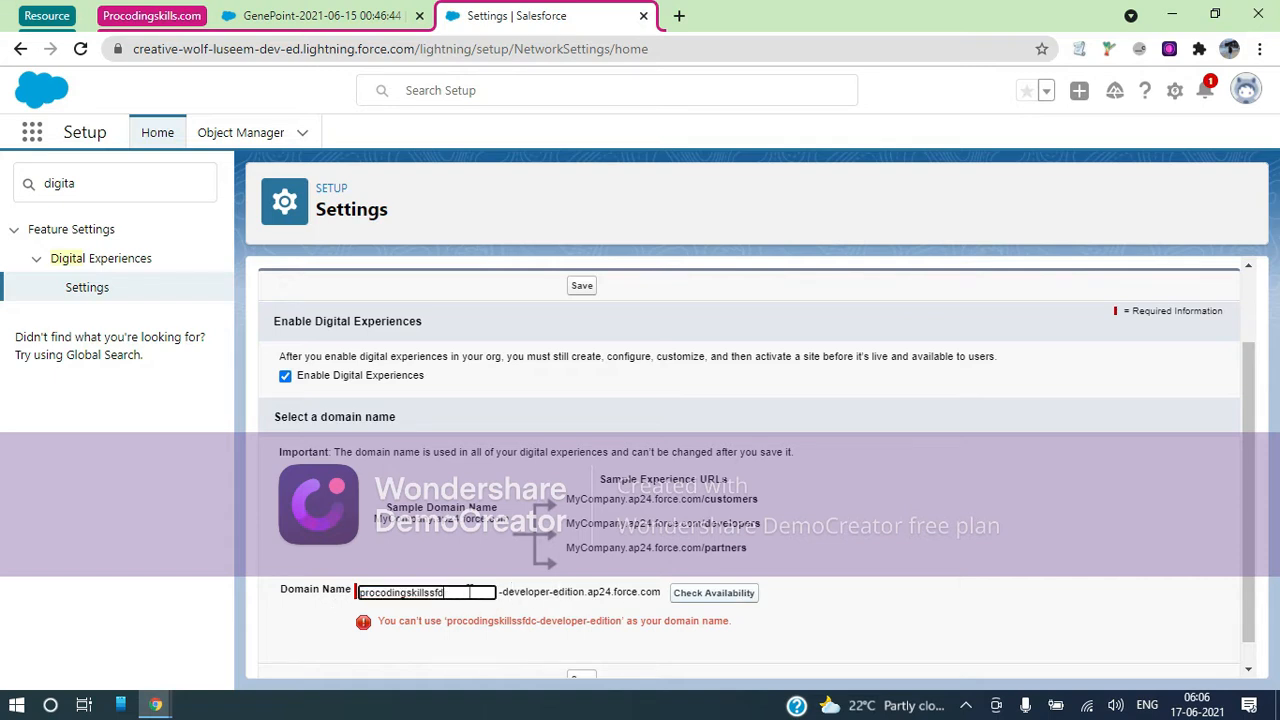
{"action": "key", "text": "BackSpace"}
{"action": "key", "text": "BackSpace"}
{"action": "key", "text": "BackSpace"}
{"action": "type", "text": "canada"}
{"action": "left_click", "coordinate": [714, 597]}
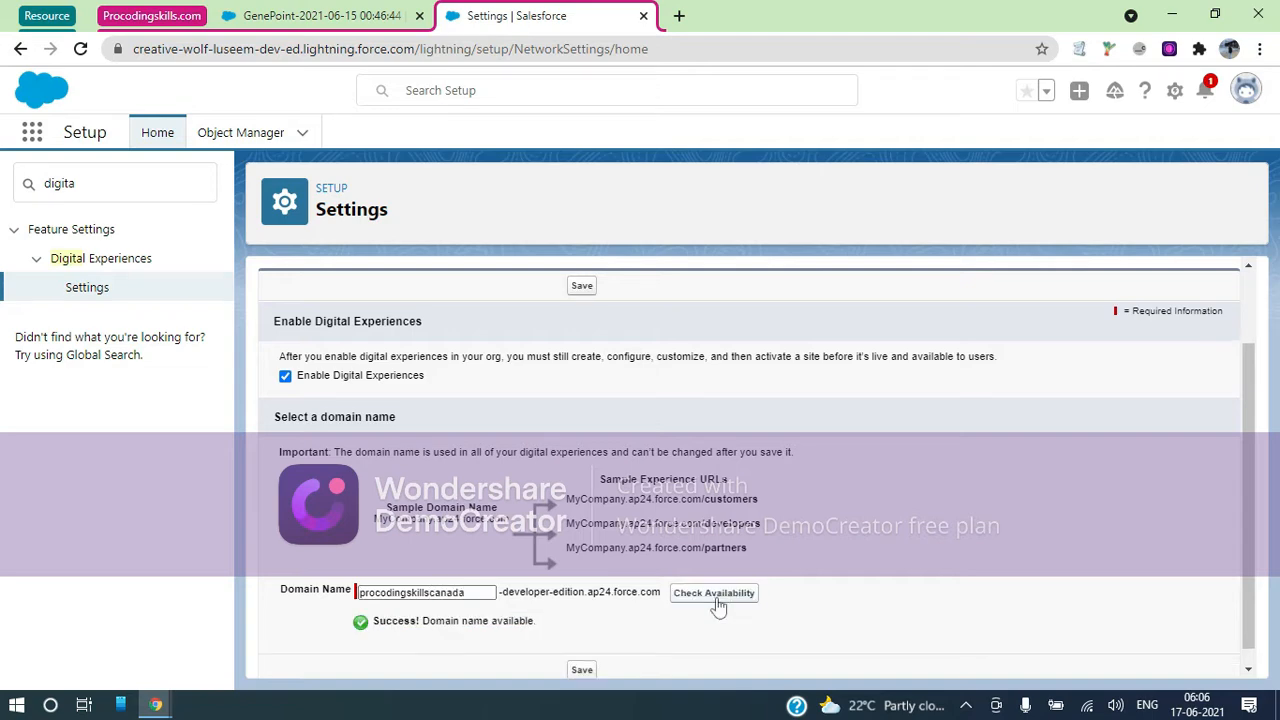
{"action": "scroll", "coordinate": [845, 553], "scroll_direction": "down", "scroll_amount": 1}
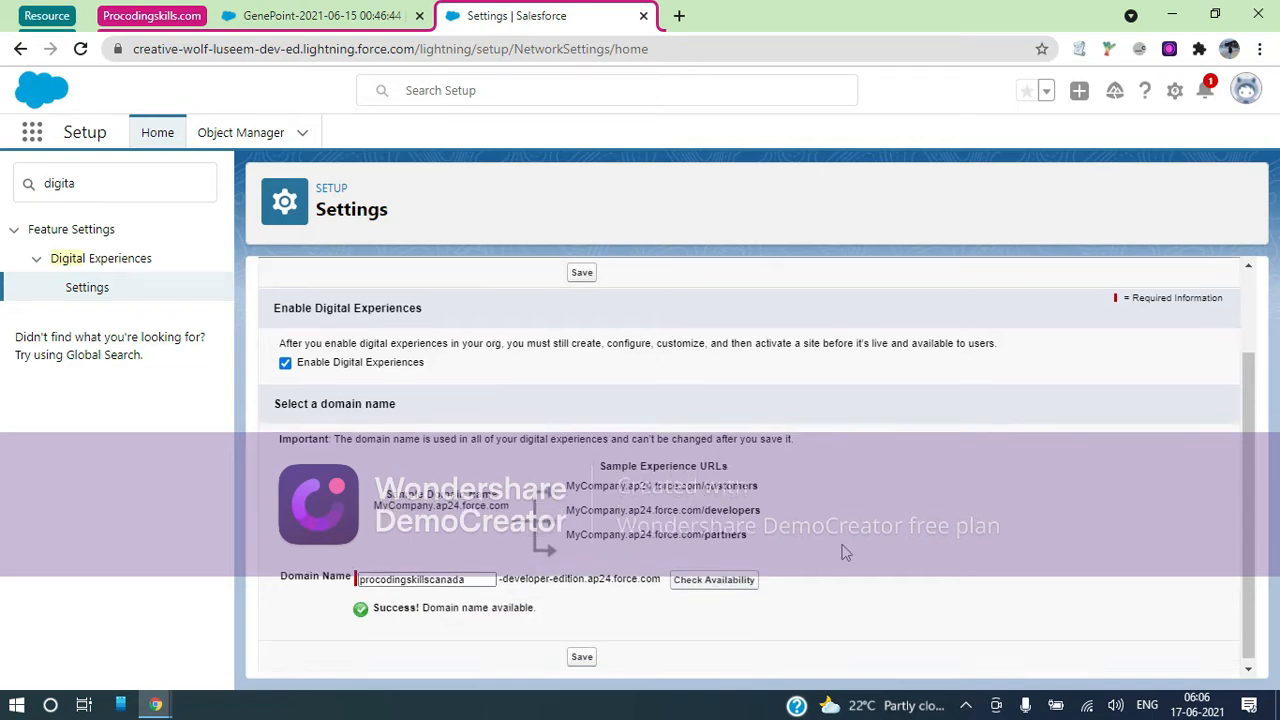
Save the Digital Experiences settings and confirm enabling them with the registered domain
{"action": "left_click", "coordinate": [582, 653]}
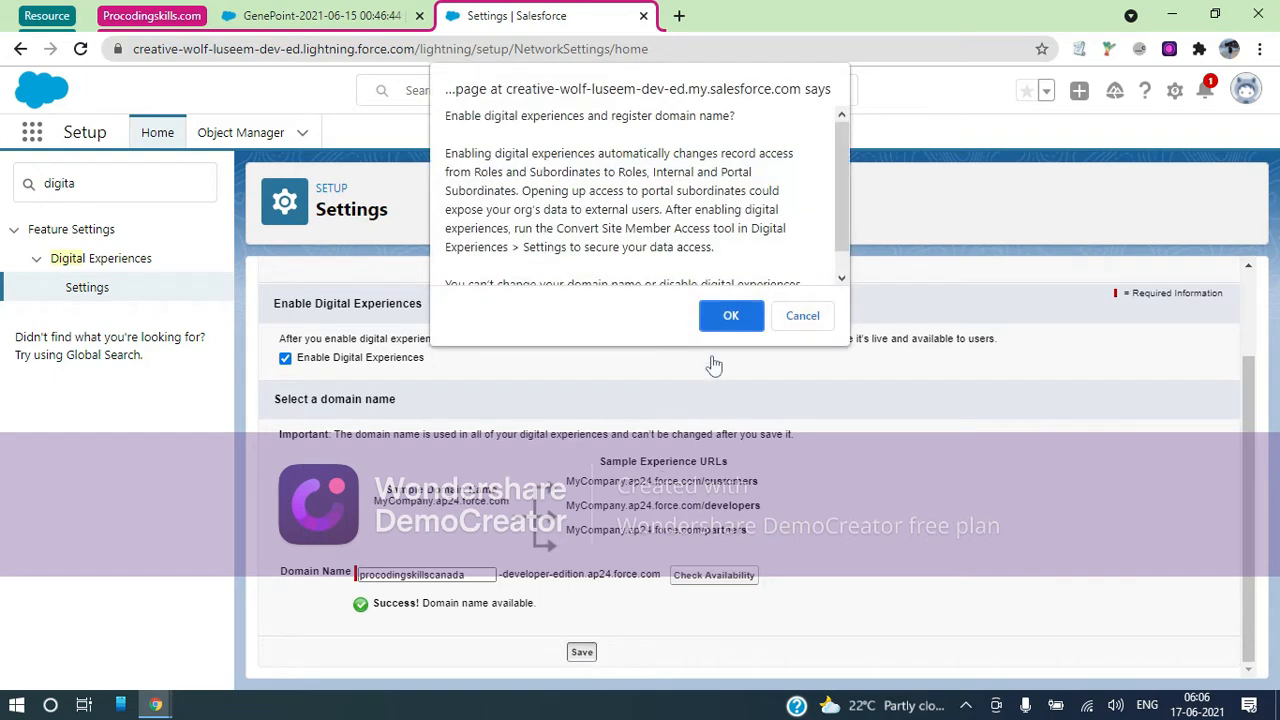
{"action": "left_click", "coordinate": [716, 318]}
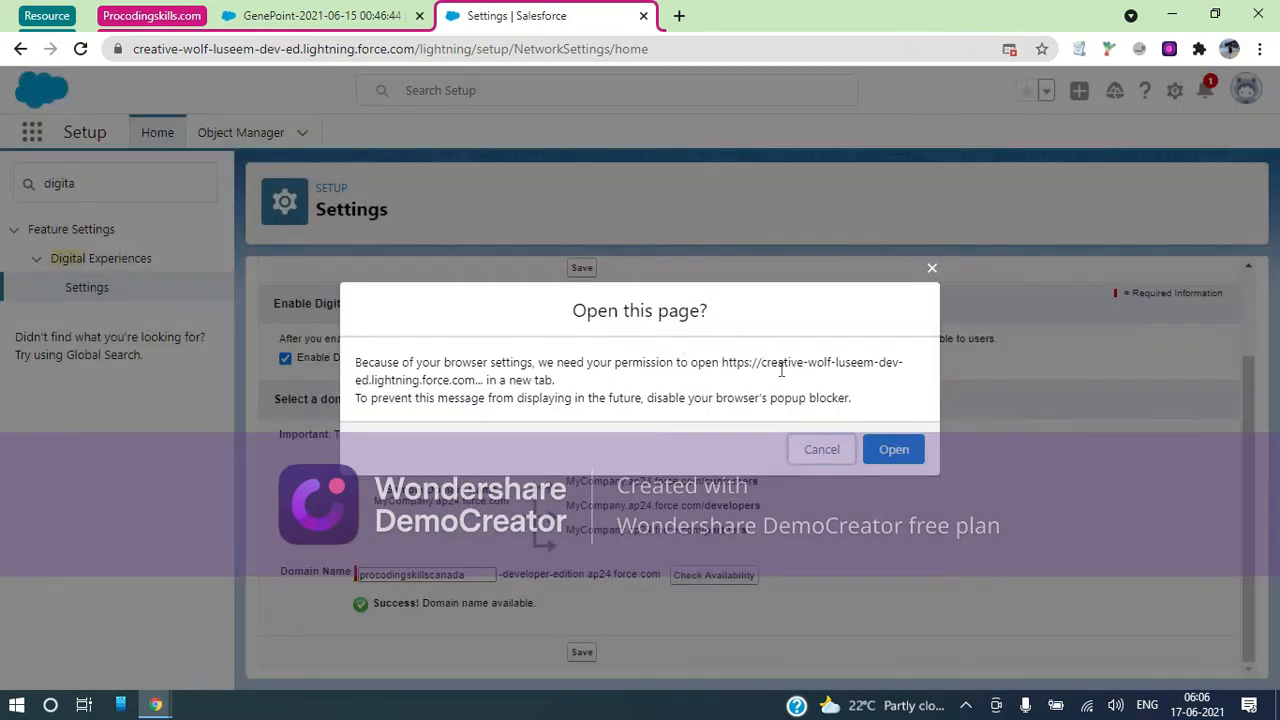
{"action": "left_click", "coordinate": [882, 451]}
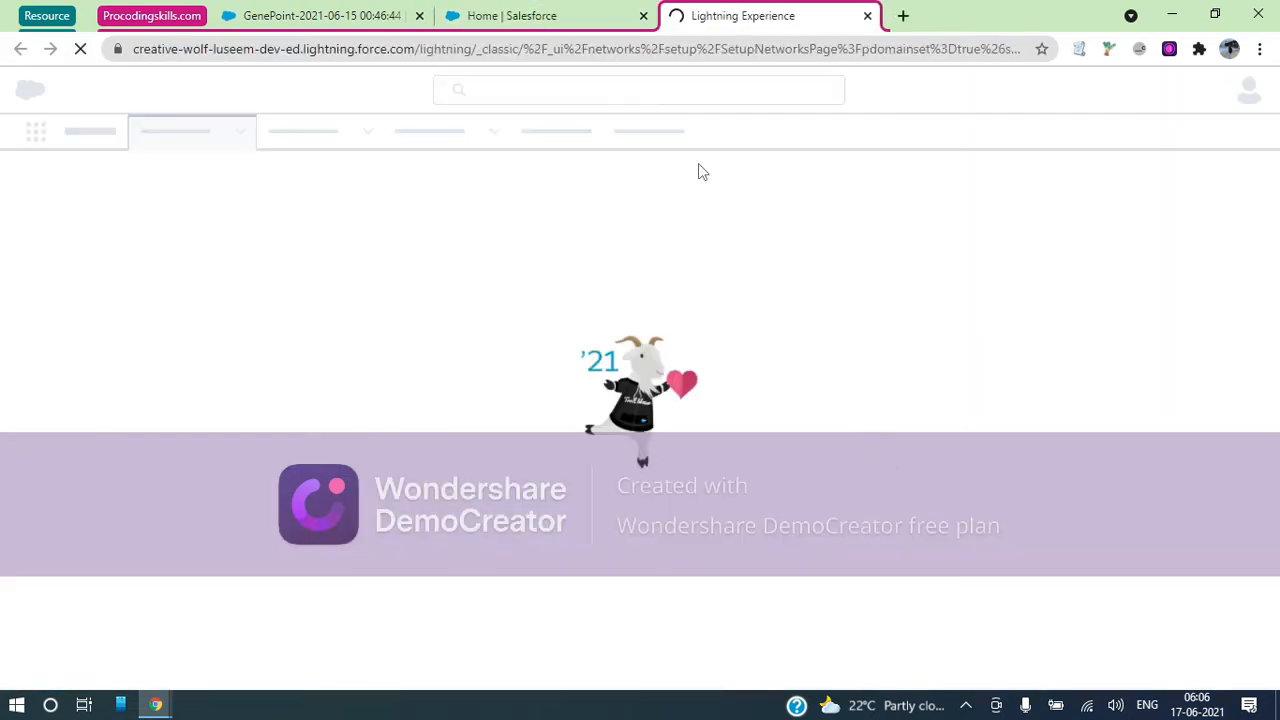
Reload Setup Home, then switch to the All Sites setup tab
{"action": "left_click", "coordinate": [564, 17]}
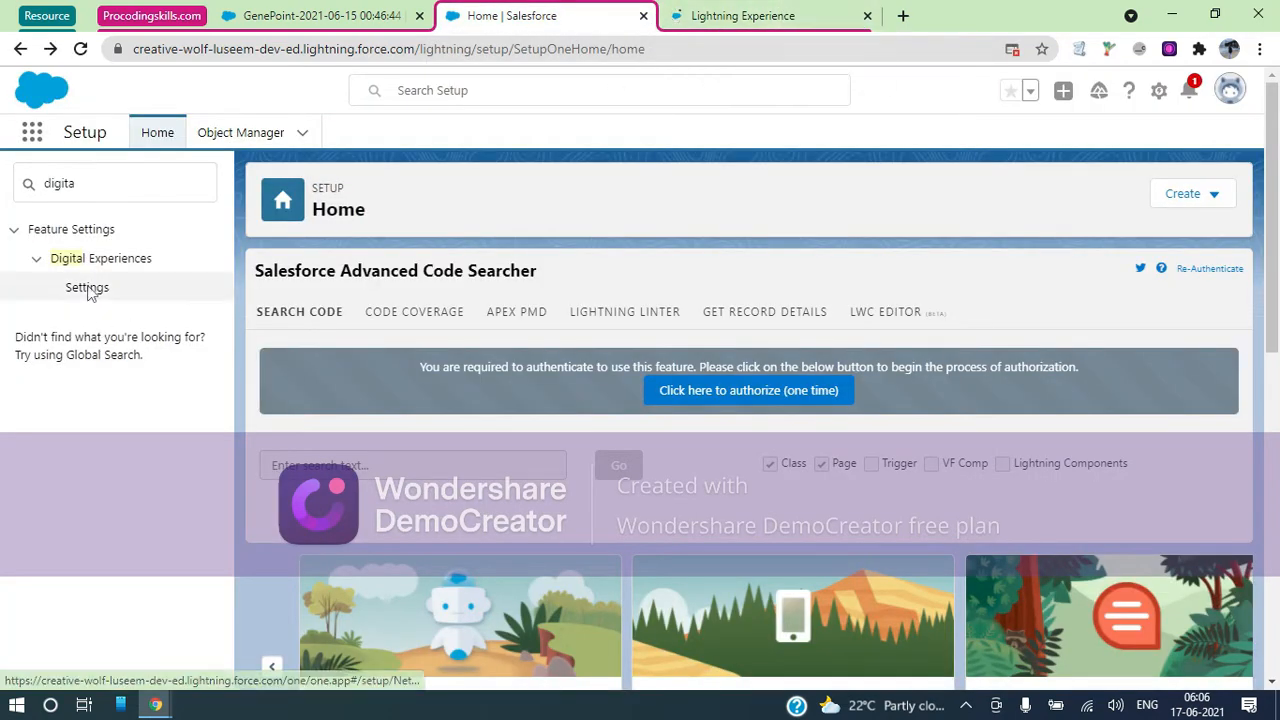
{"action": "left_click", "coordinate": [80, 49]}
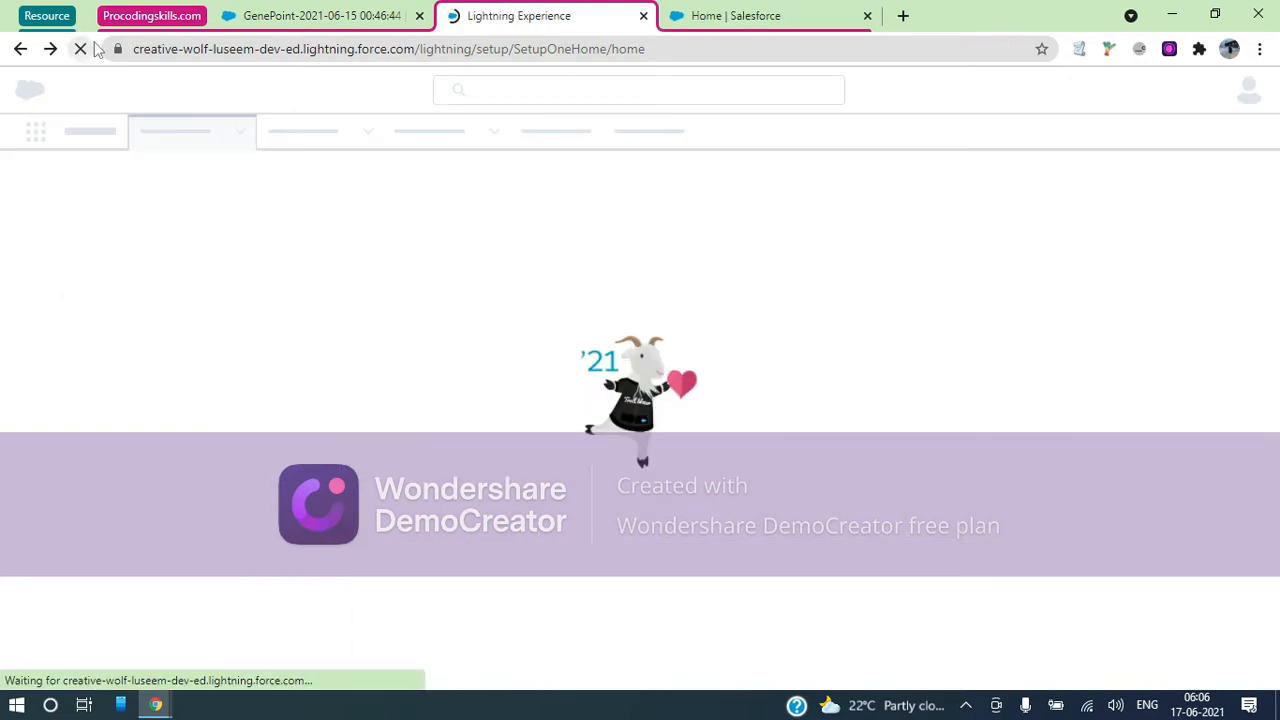
{"action": "left_click", "coordinate": [697, 12]}
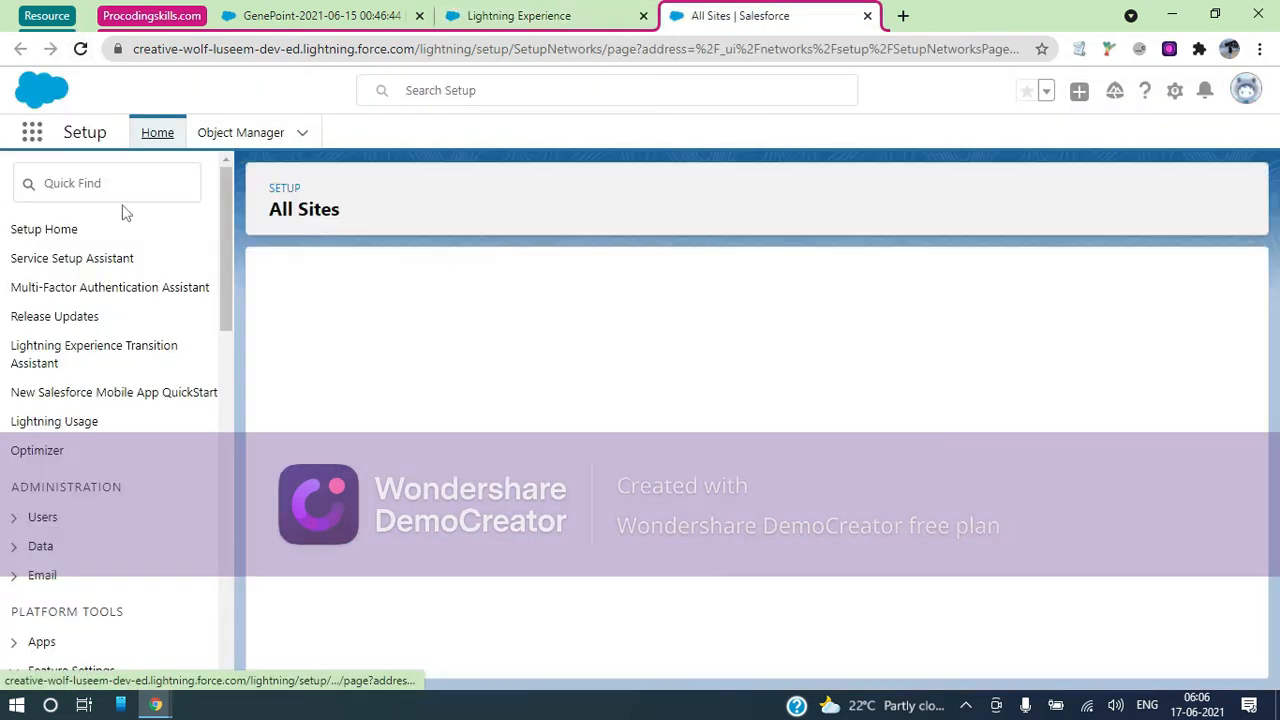
Find Digital Experiences via 'digita', go through Themes to All Sites, and start a new site
{"action": "left_click", "coordinate": [91, 183]}
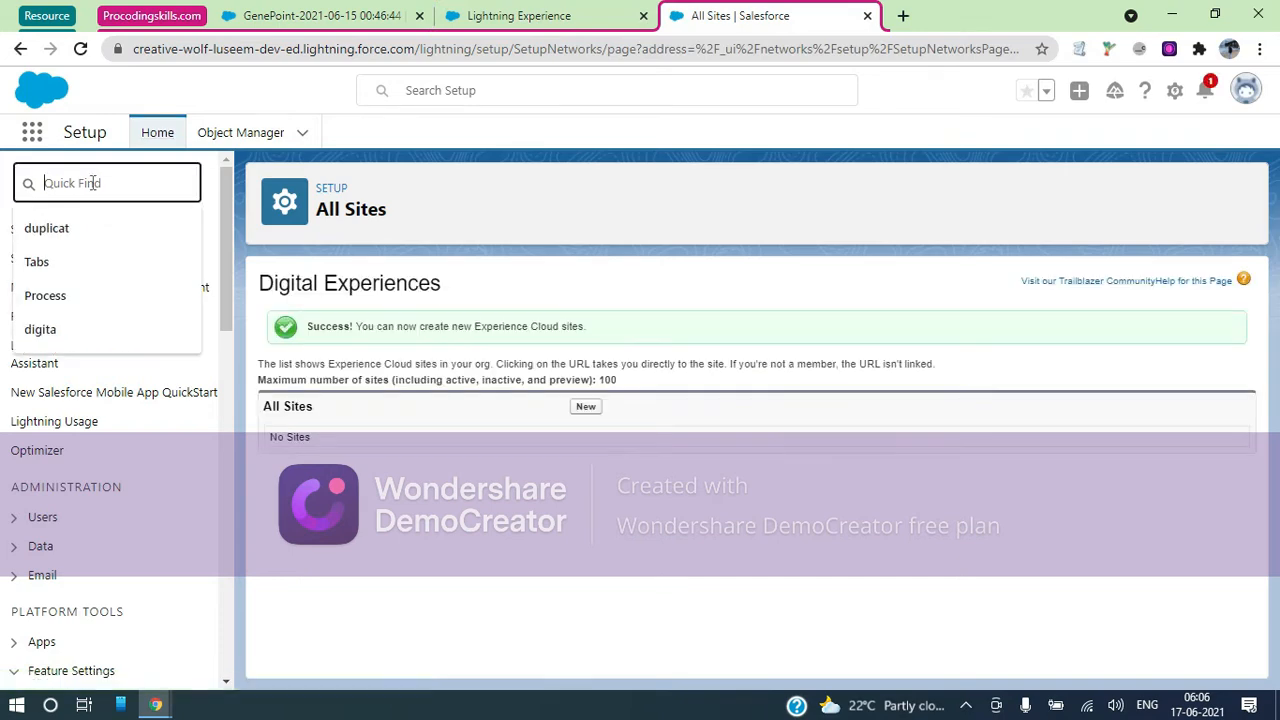
{"action": "type", "text": "digita"}
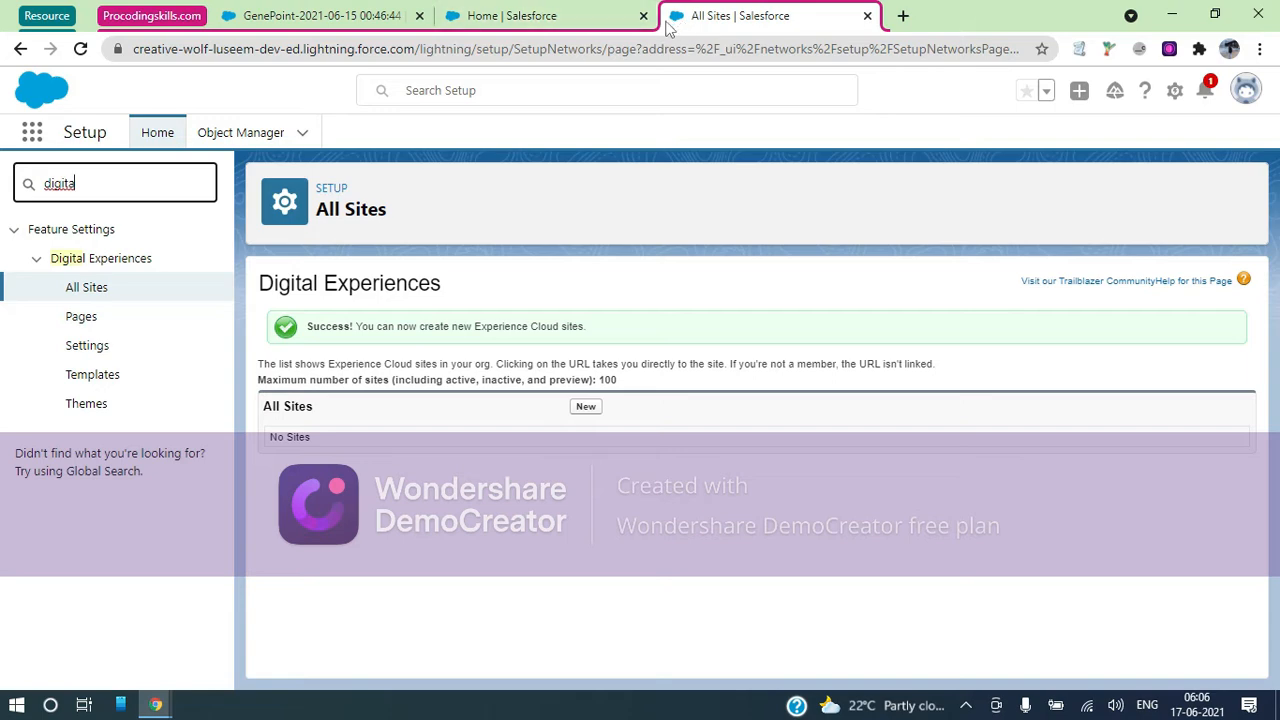
{"action": "left_click", "coordinate": [643, 16]}
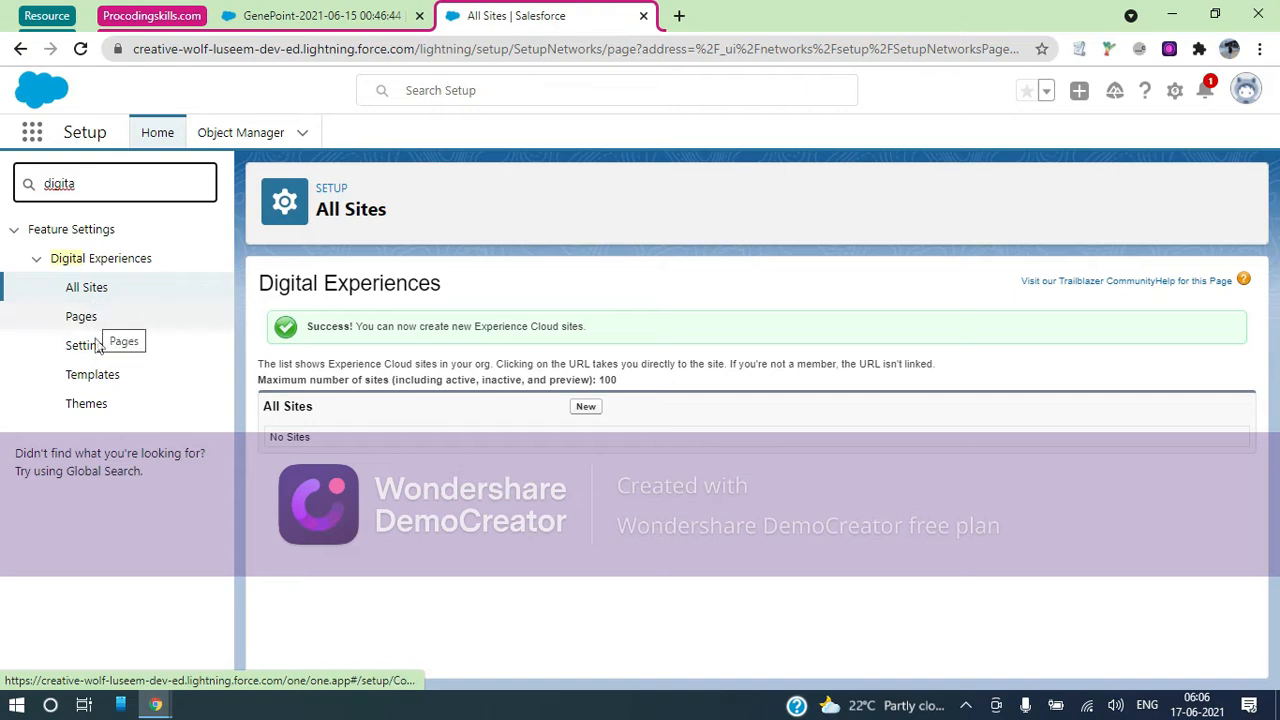
{"action": "left_click", "coordinate": [101, 412]}
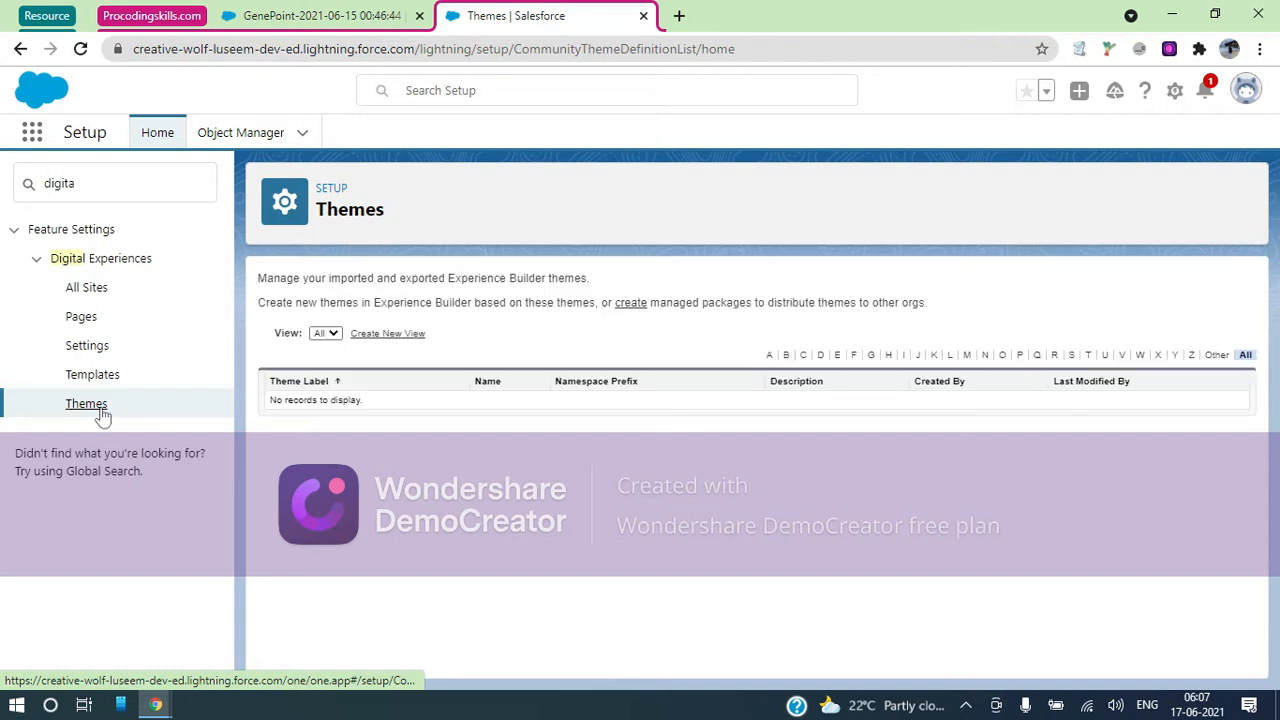
{"action": "left_click", "coordinate": [86, 288]}
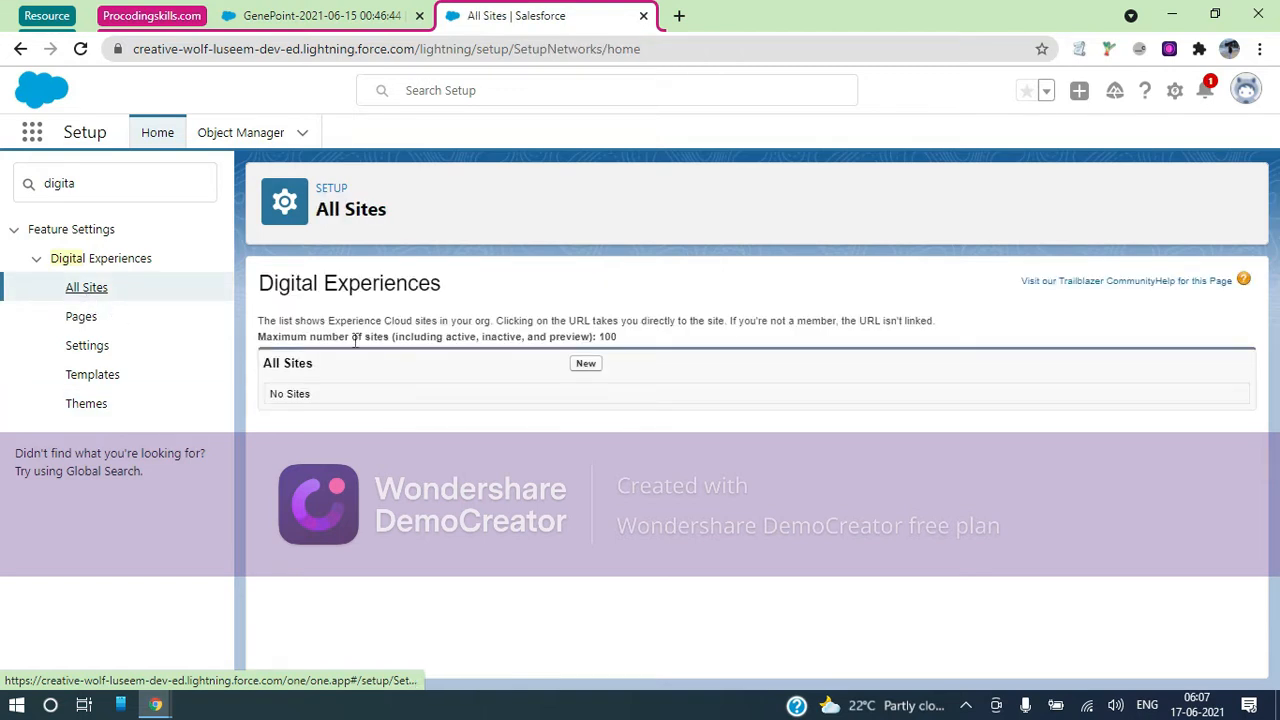
{"action": "left_click", "coordinate": [587, 366]}
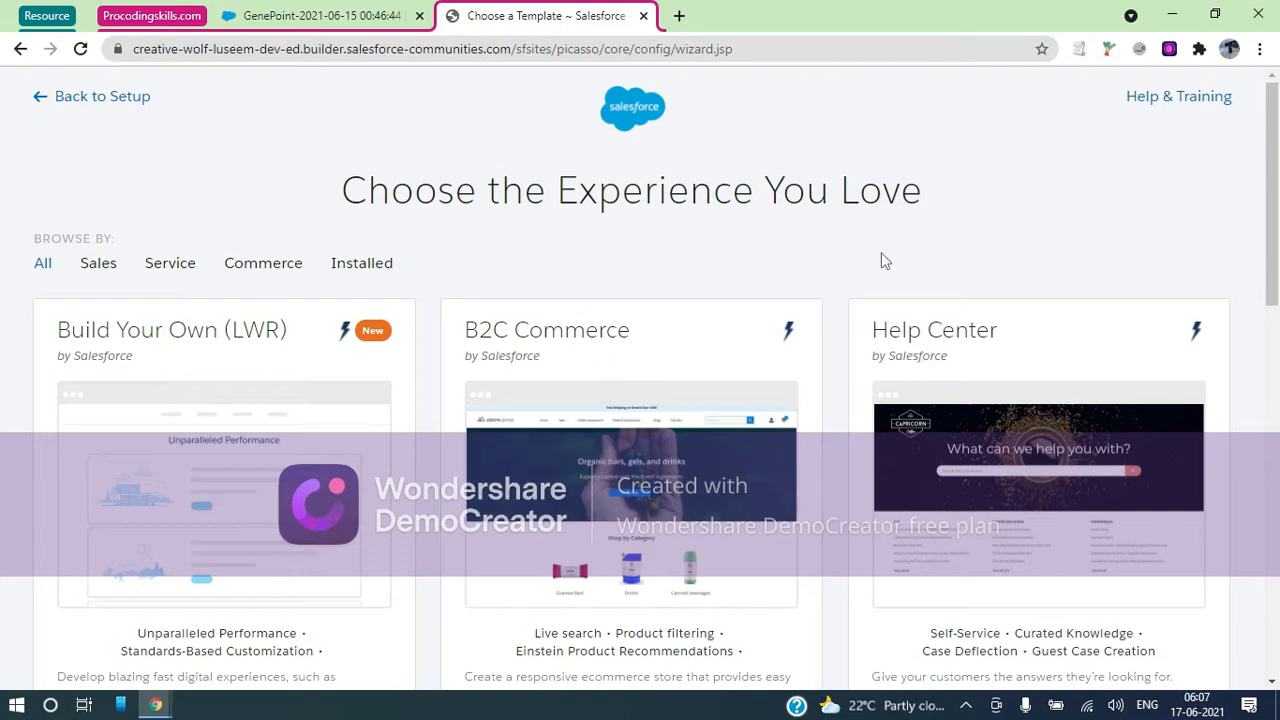
Scroll through the site template gallery and choose the Partner Central template
{"action": "scroll", "coordinate": [886, 258], "scroll_direction": "down", "scroll_amount": 2}
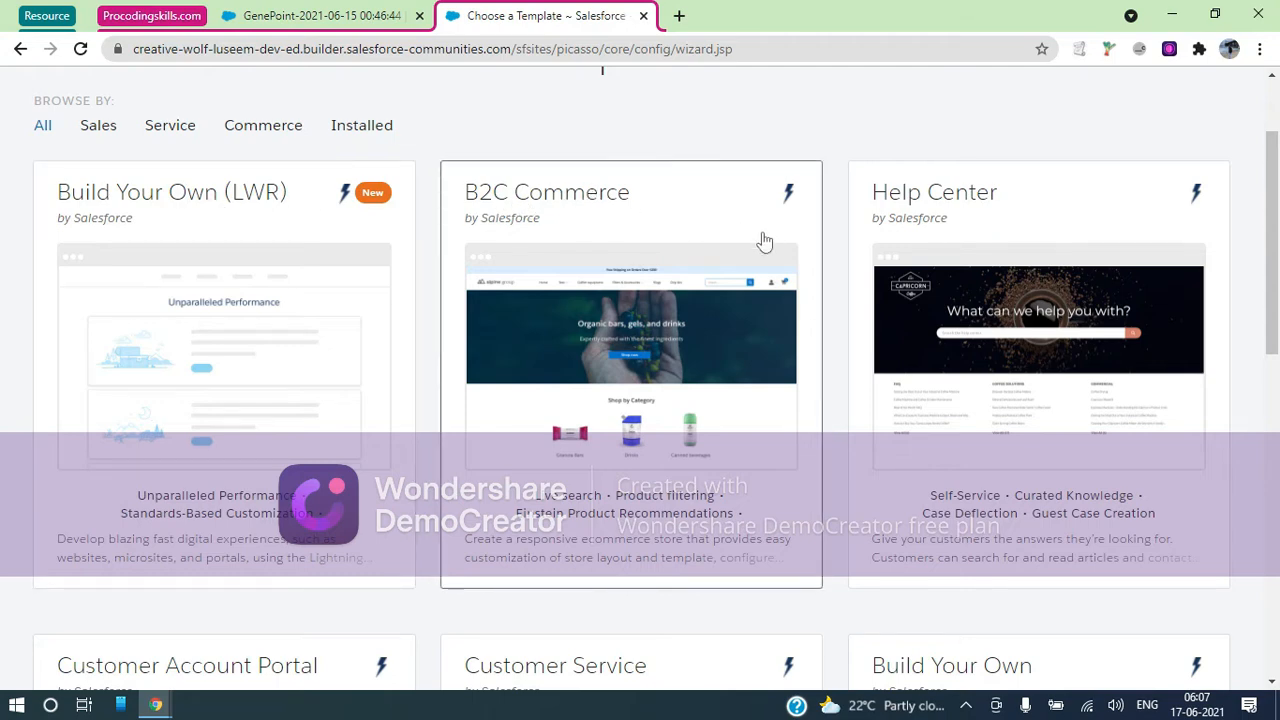
{"action": "scroll", "coordinate": [963, 177], "scroll_direction": "down", "scroll_amount": 2}
{"action": "scroll", "coordinate": [963, 165], "scroll_direction": "down", "scroll_amount": 2}
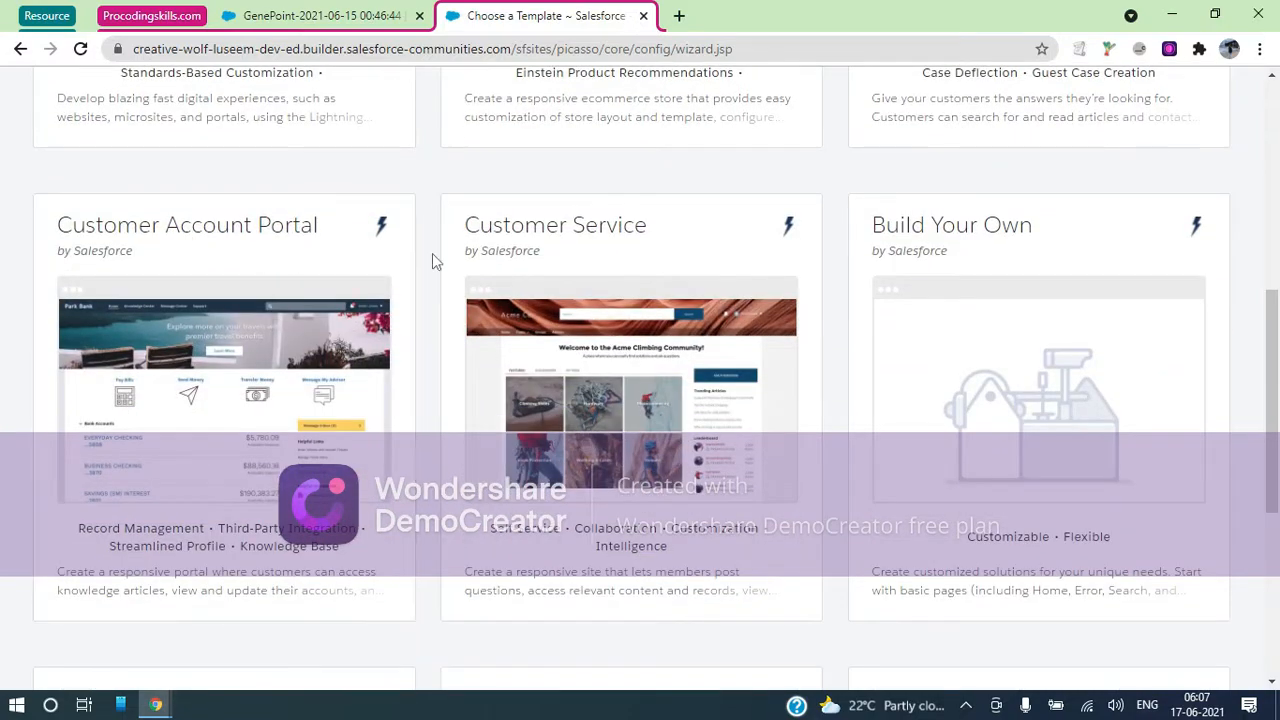
{"action": "scroll", "coordinate": [617, 271], "scroll_direction": "down", "scroll_amount": 4}
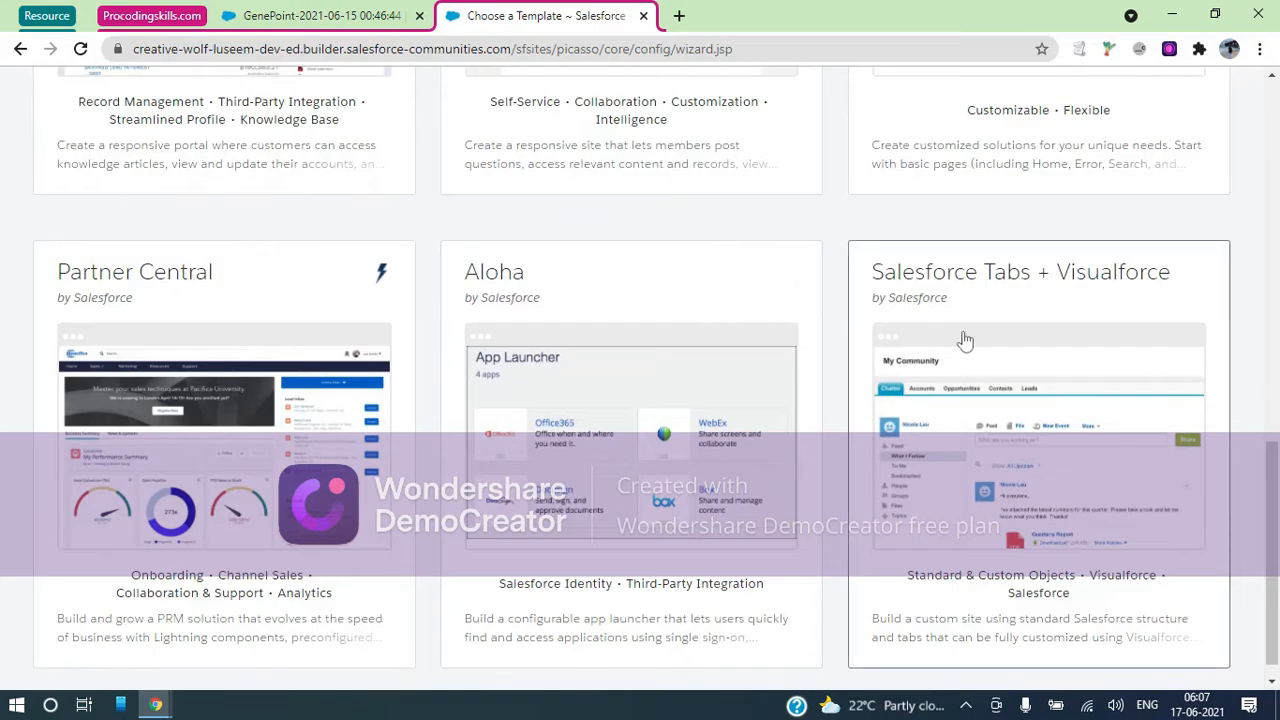
{"action": "scroll", "coordinate": [620, 355], "scroll_direction": "down", "scroll_amount": 1}
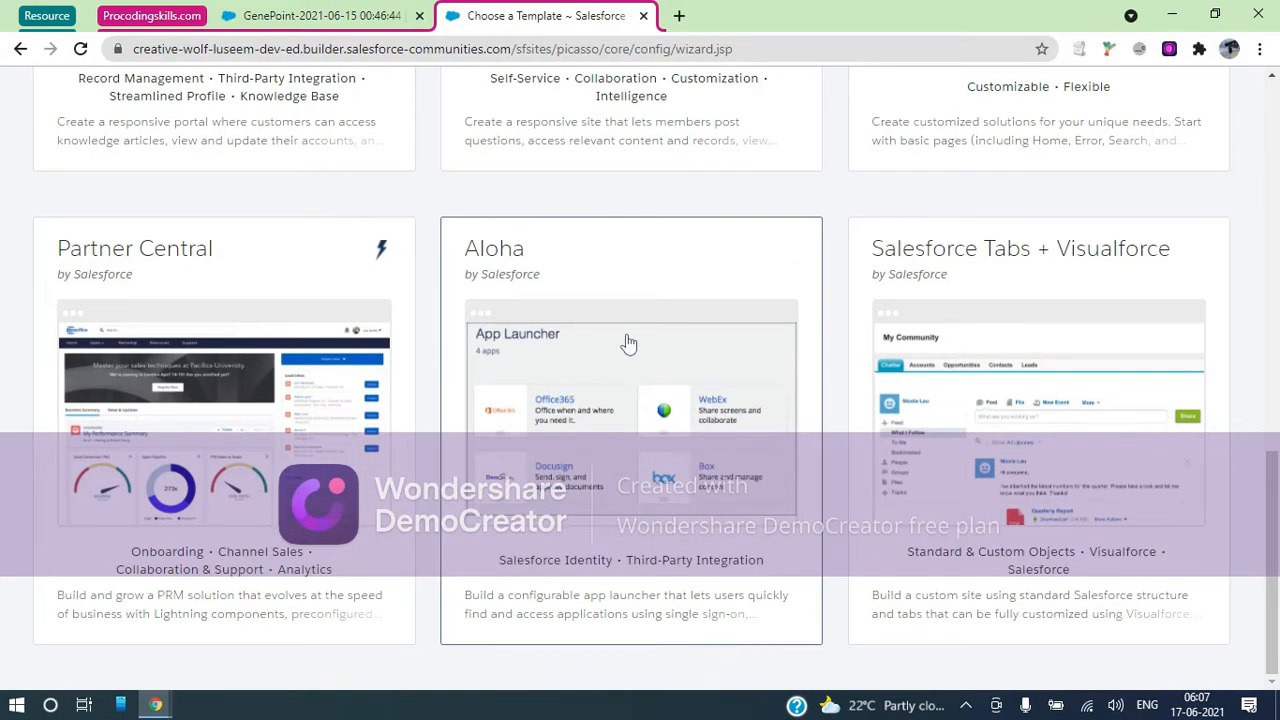
{"action": "scroll", "coordinate": [628, 344], "scroll_direction": "up", "scroll_amount": 7}
{"action": "scroll", "coordinate": [626, 343], "scroll_direction": "down", "scroll_amount": 3}
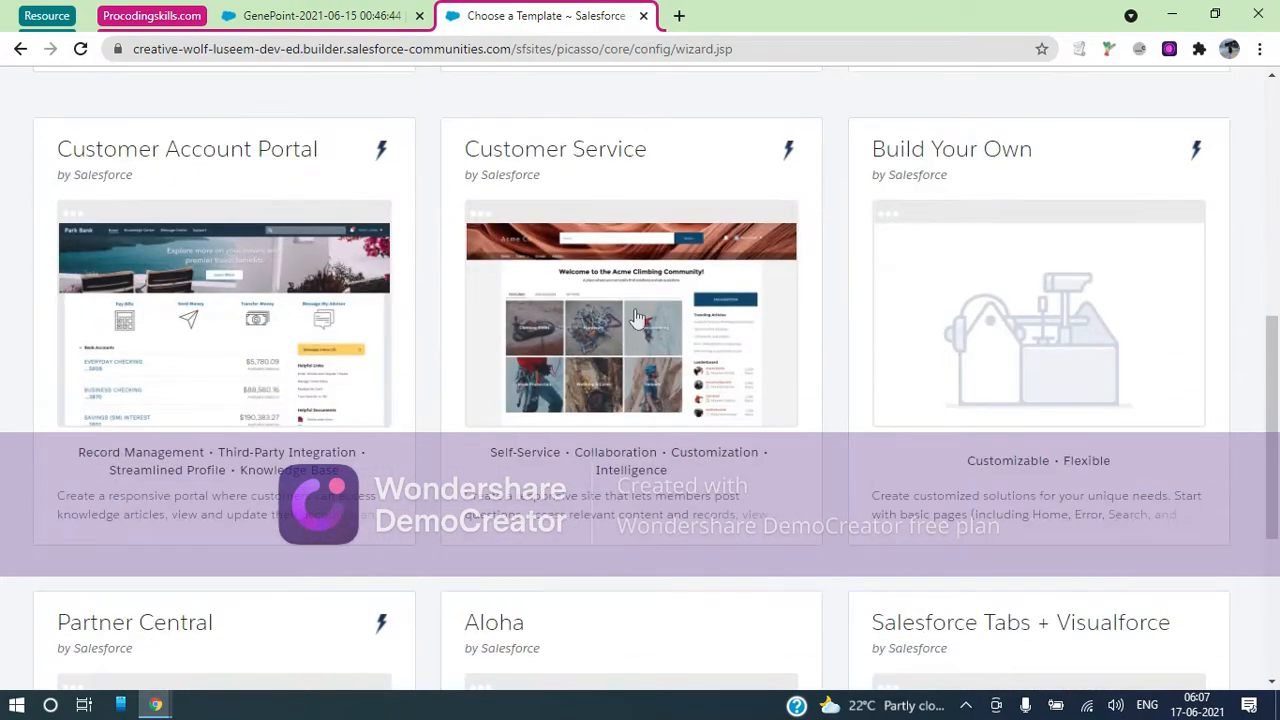
{"action": "scroll", "coordinate": [637, 318], "scroll_direction": "down", "scroll_amount": 4}
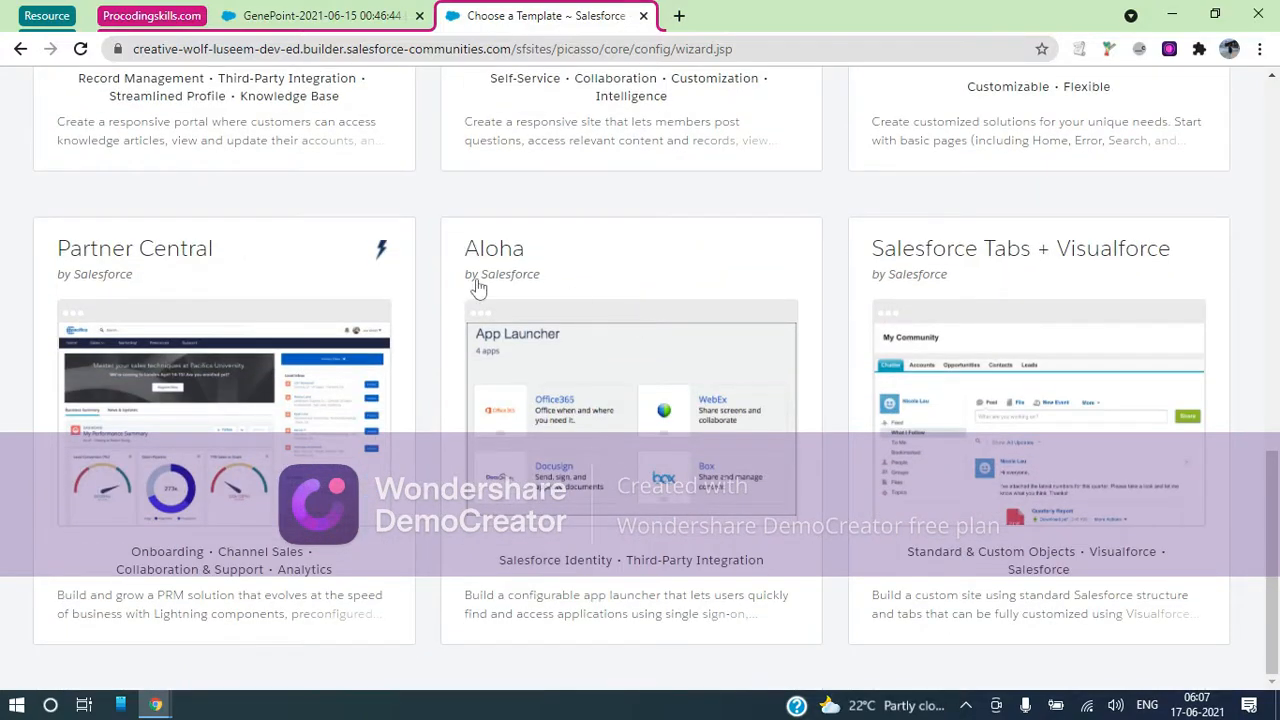
{"action": "left_click", "coordinate": [200, 262]}
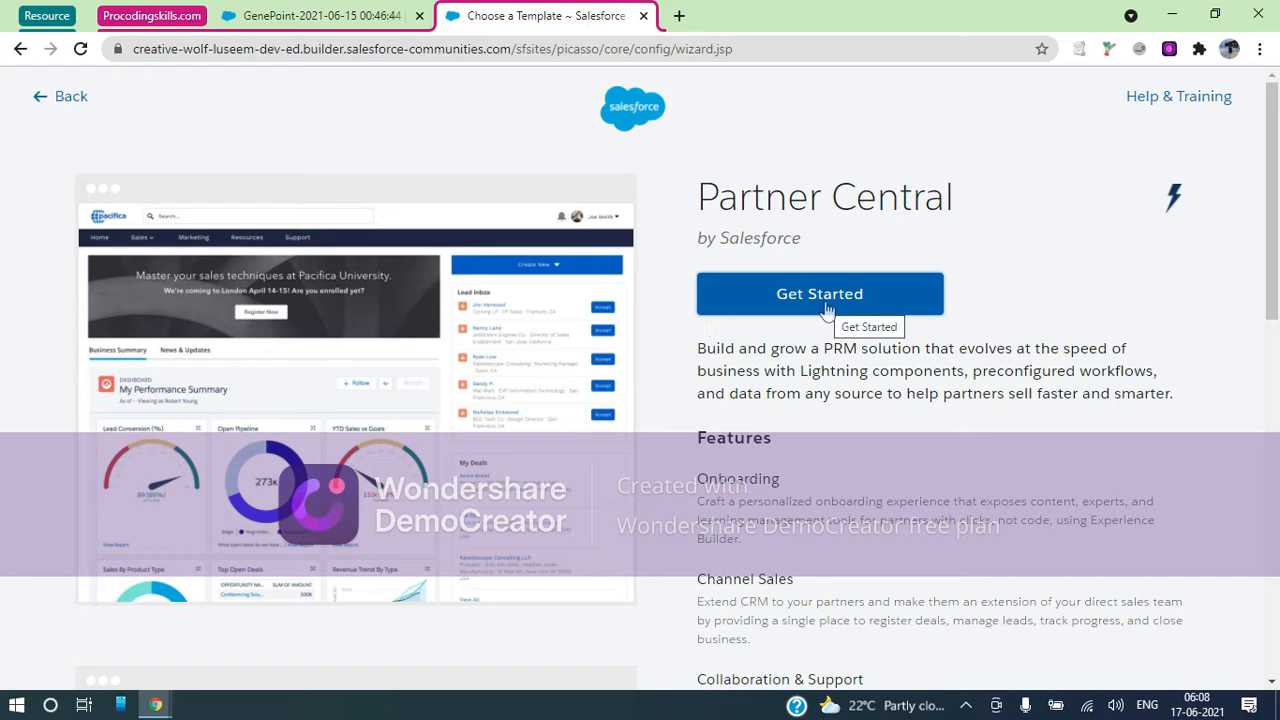
{"action": "left_click", "coordinate": [48, 99]}
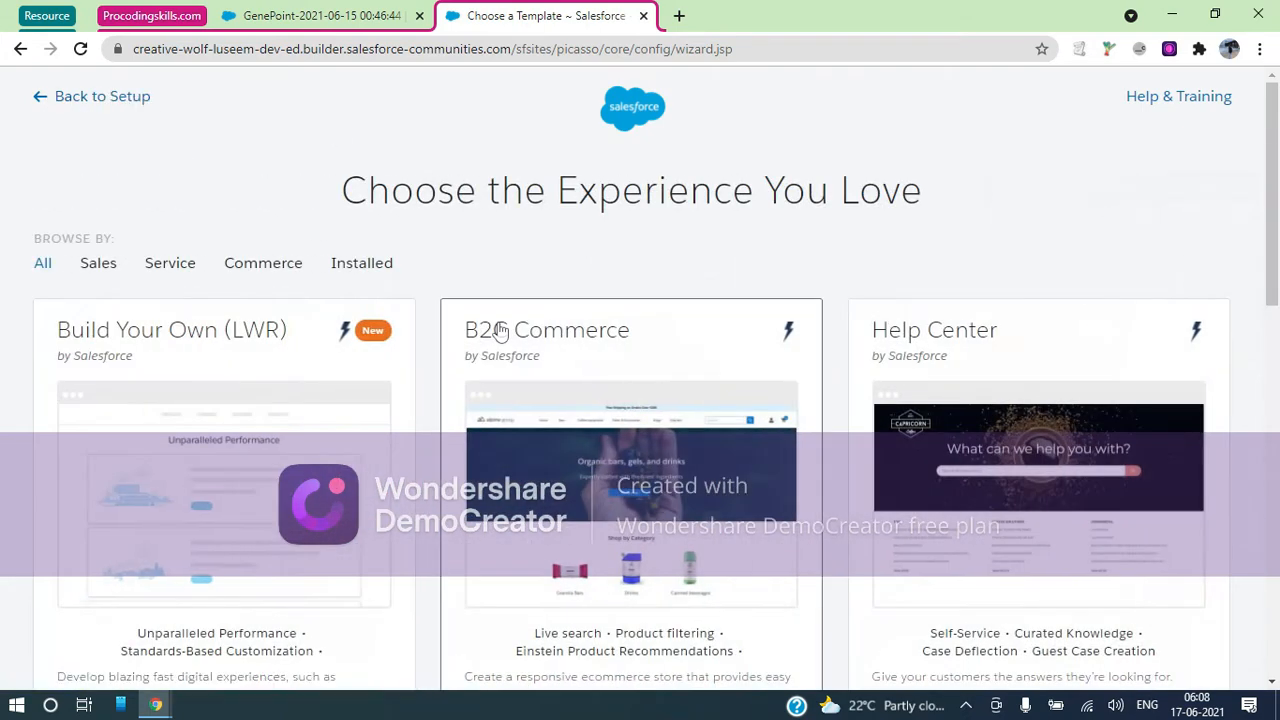
{"action": "scroll", "coordinate": [500, 331], "scroll_direction": "down", "scroll_amount": 10}
{"action": "scroll", "coordinate": [503, 300], "scroll_direction": "up", "scroll_amount": 6}
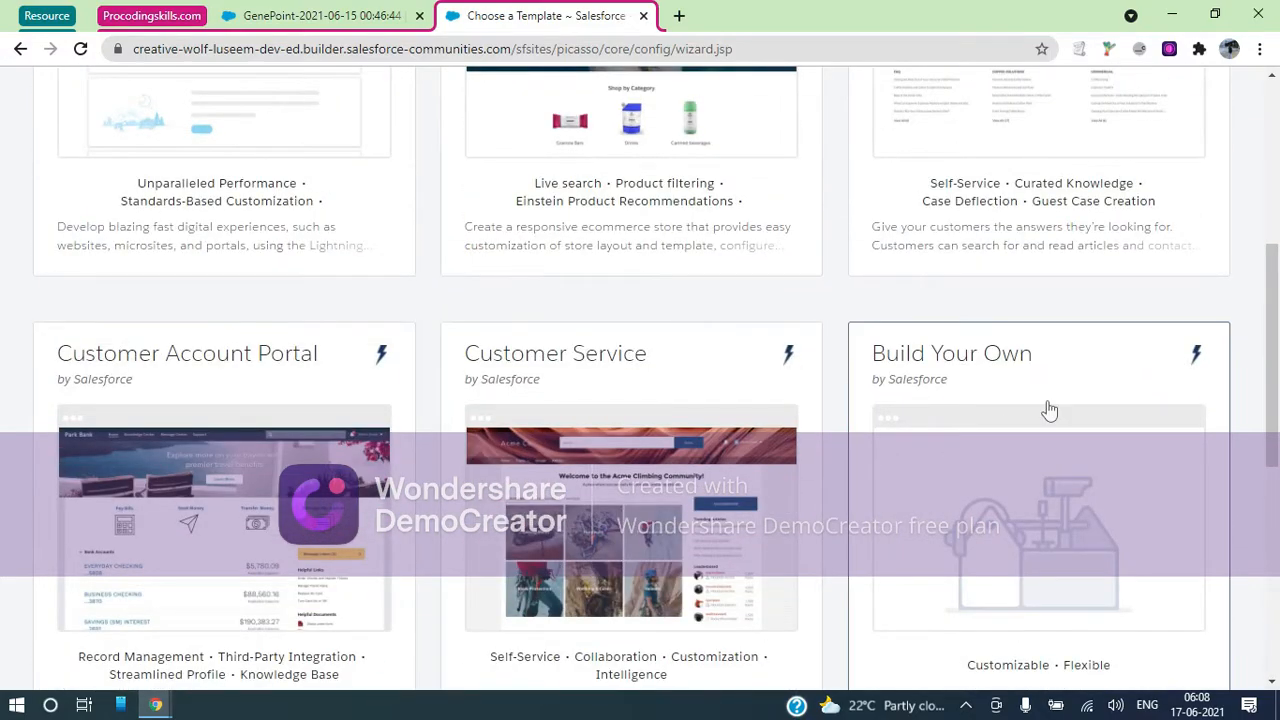
{"action": "scroll", "coordinate": [1048, 410], "scroll_direction": "down", "scroll_amount": 6}
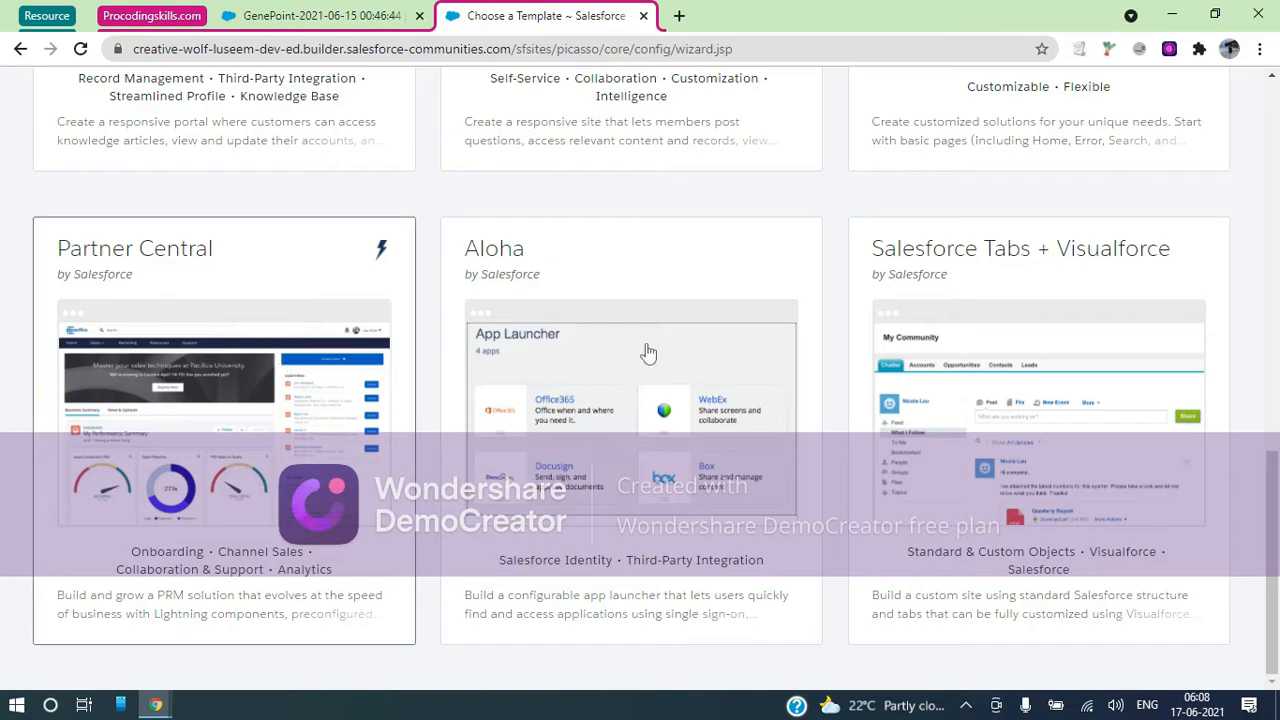
{"action": "scroll", "coordinate": [252, 352], "scroll_direction": "up", "scroll_amount": 7}
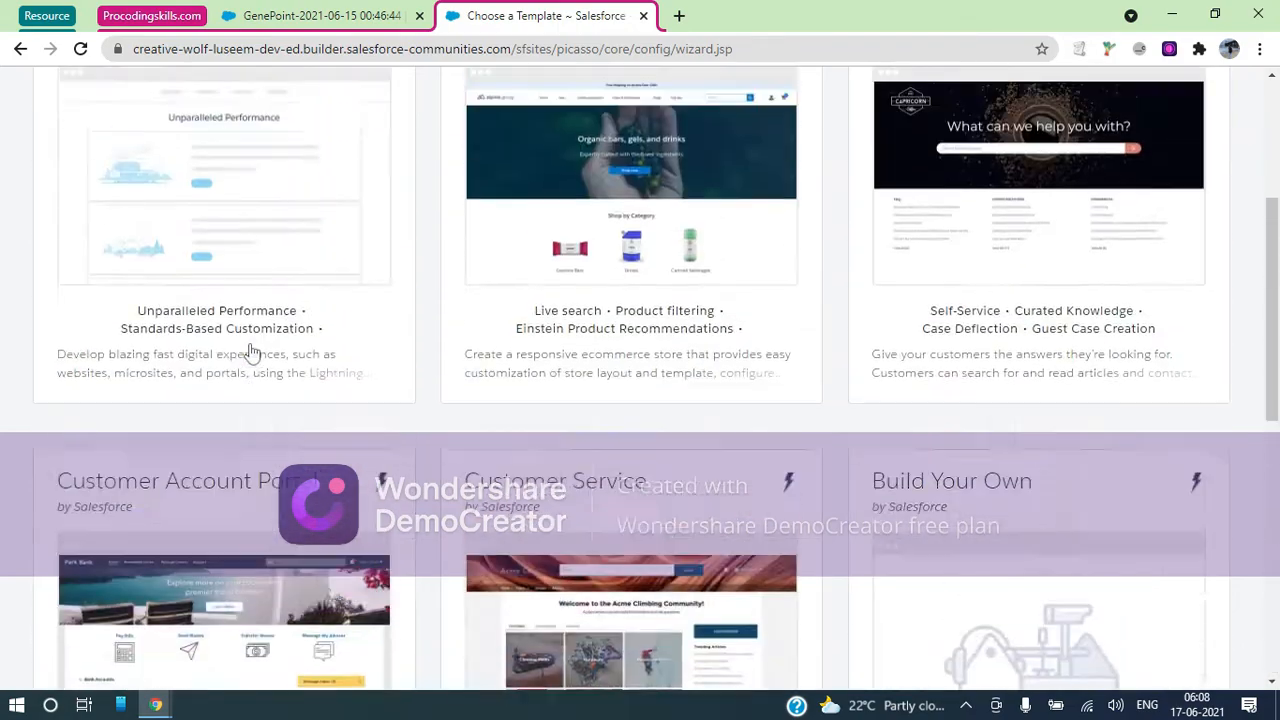
{"action": "scroll", "coordinate": [252, 350], "scroll_direction": "up", "scroll_amount": 2}
{"action": "scroll", "coordinate": [254, 342], "scroll_direction": "down", "scroll_amount": 9}
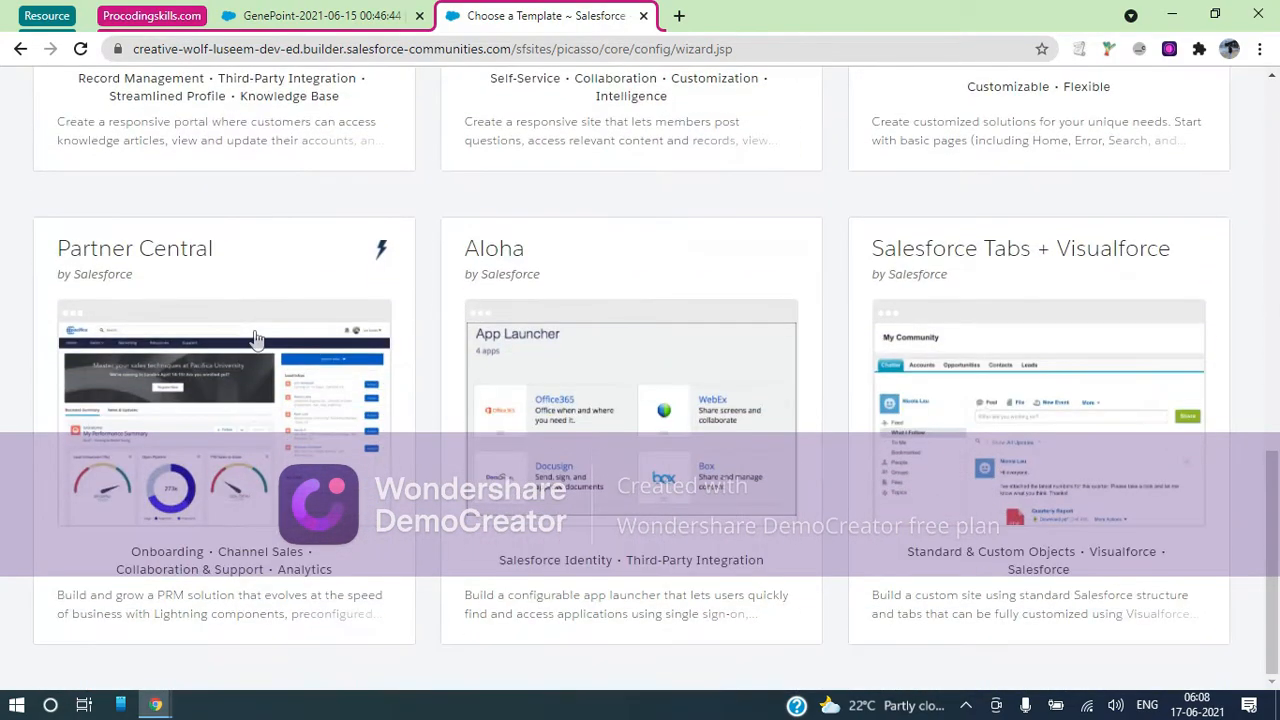
{"action": "left_click", "coordinate": [240, 251]}
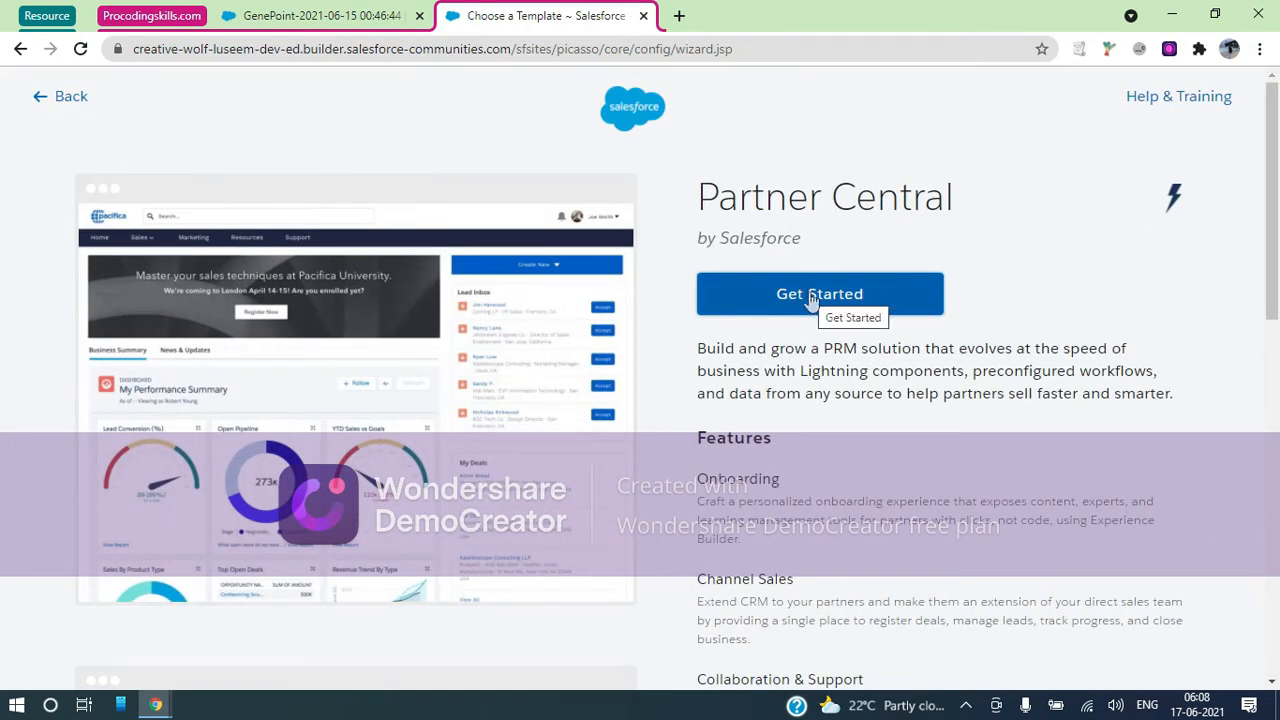
Start a Partner Central site named MyPartners with URL suffix Home and try creating it
{"action": "left_click", "coordinate": [812, 300]}
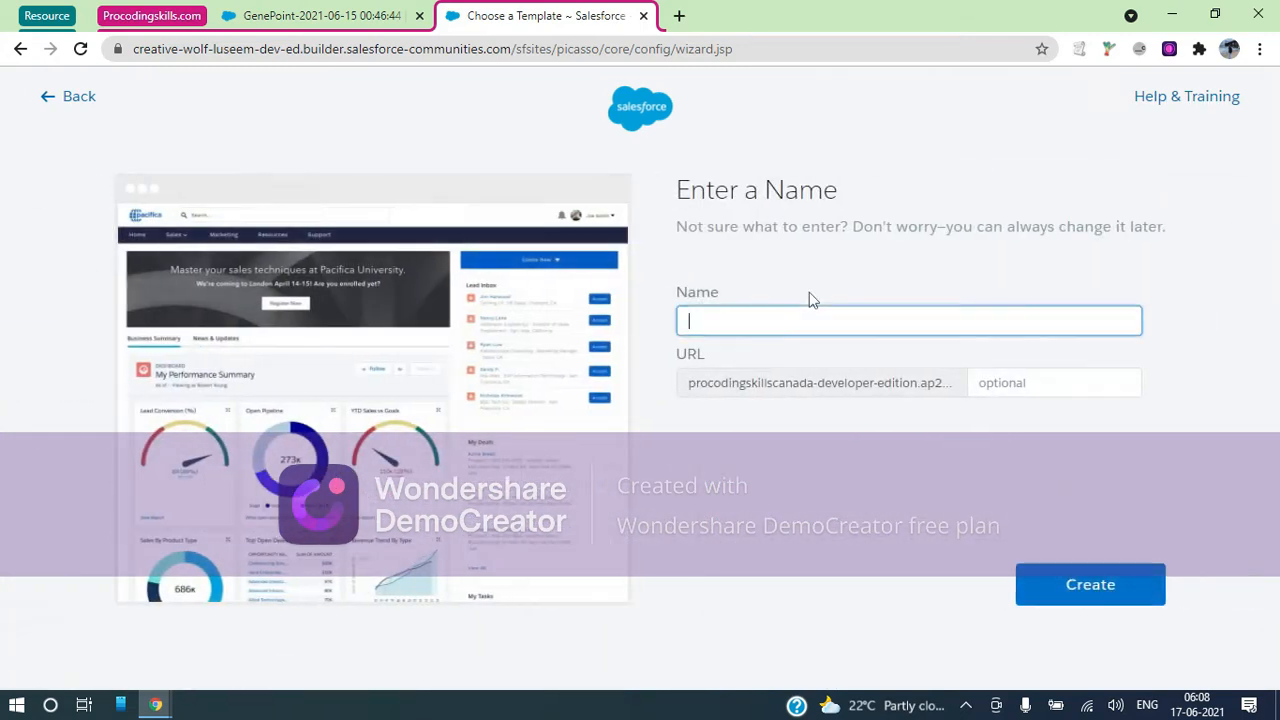
{"action": "left_click", "coordinate": [723, 331]}
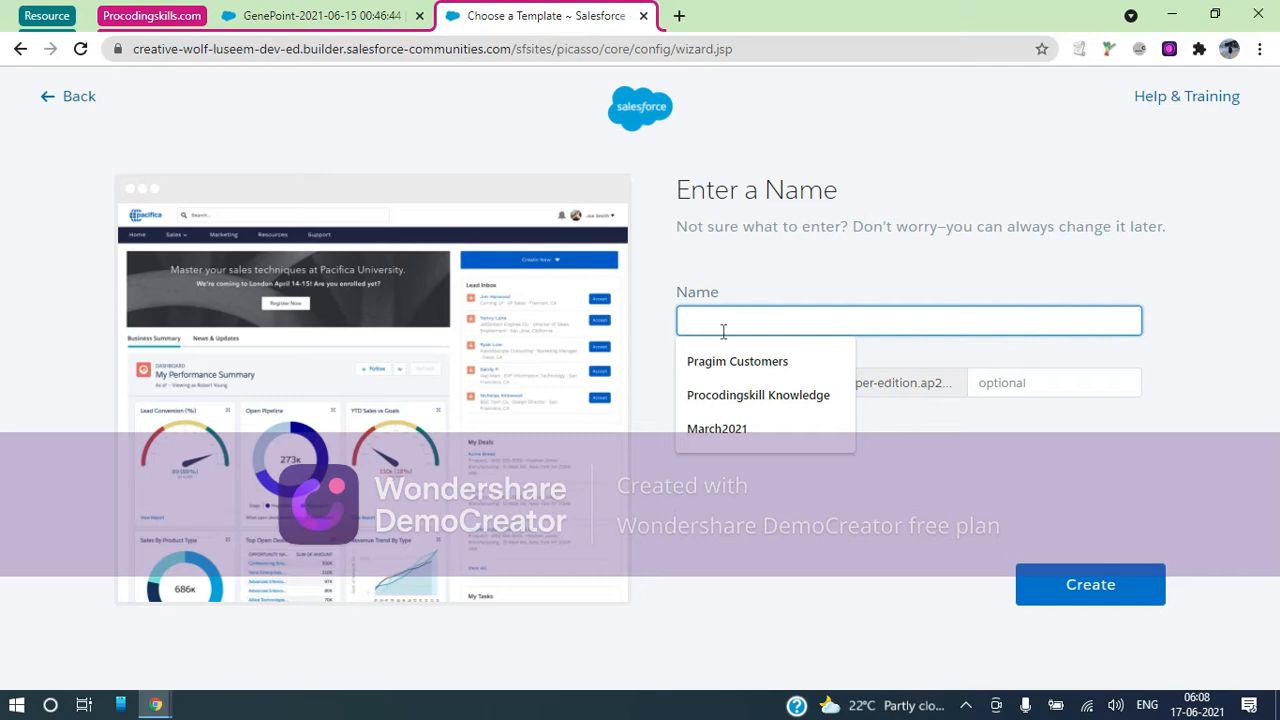
{"action": "type", "text": "Cana"}
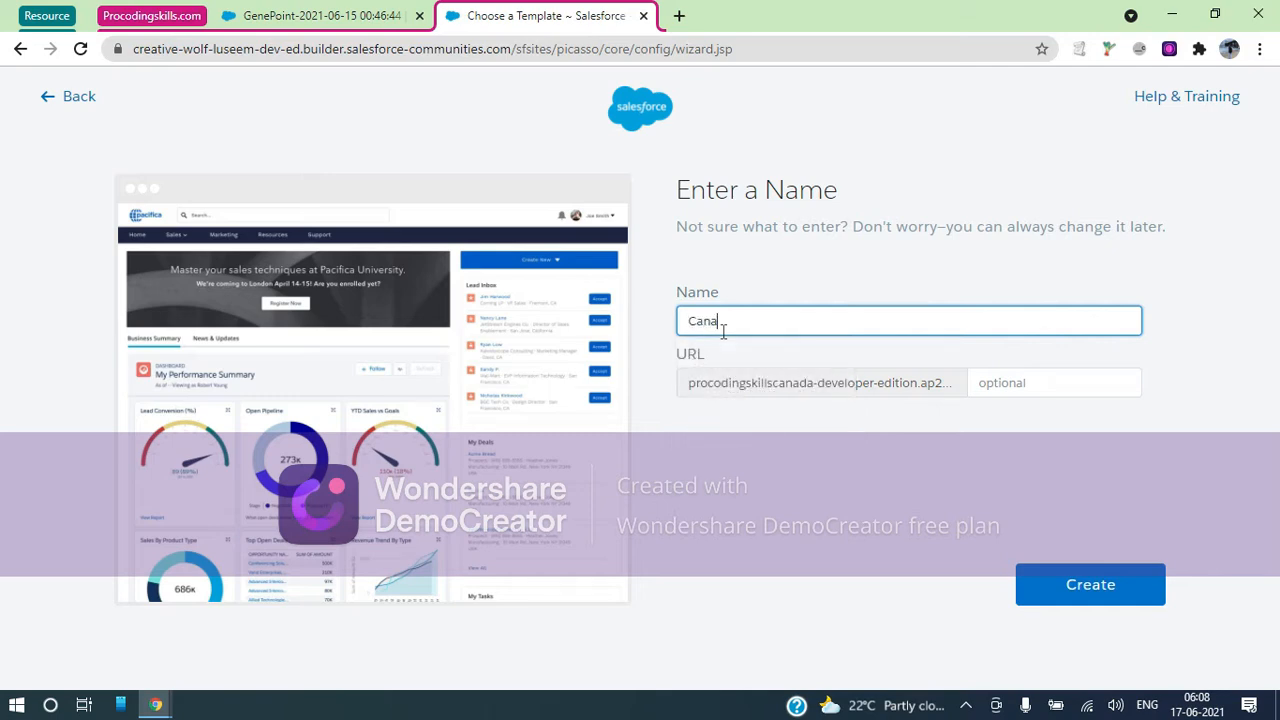
{"action": "type", "text": "MyPartners"}
{"action": "left_click", "coordinate": [1039, 384]}
{"action": "type", "text": "Home"}
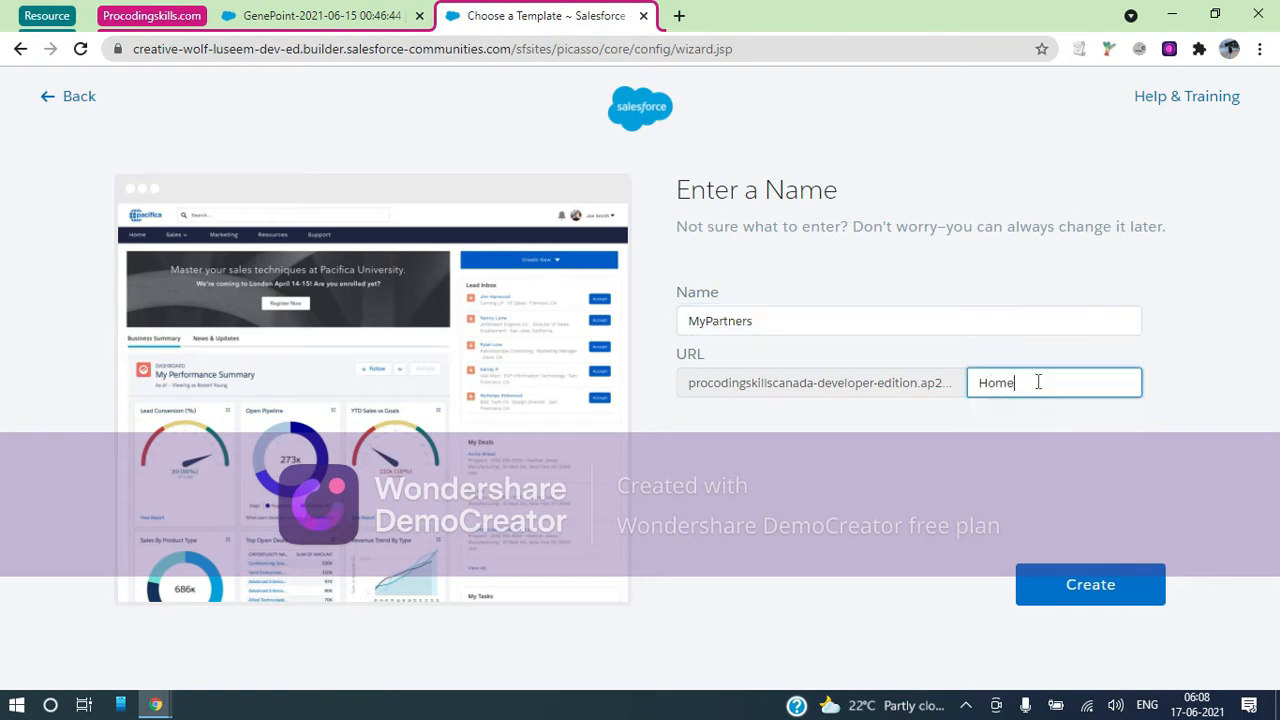
{"action": "left_click", "coordinate": [935, 468]}
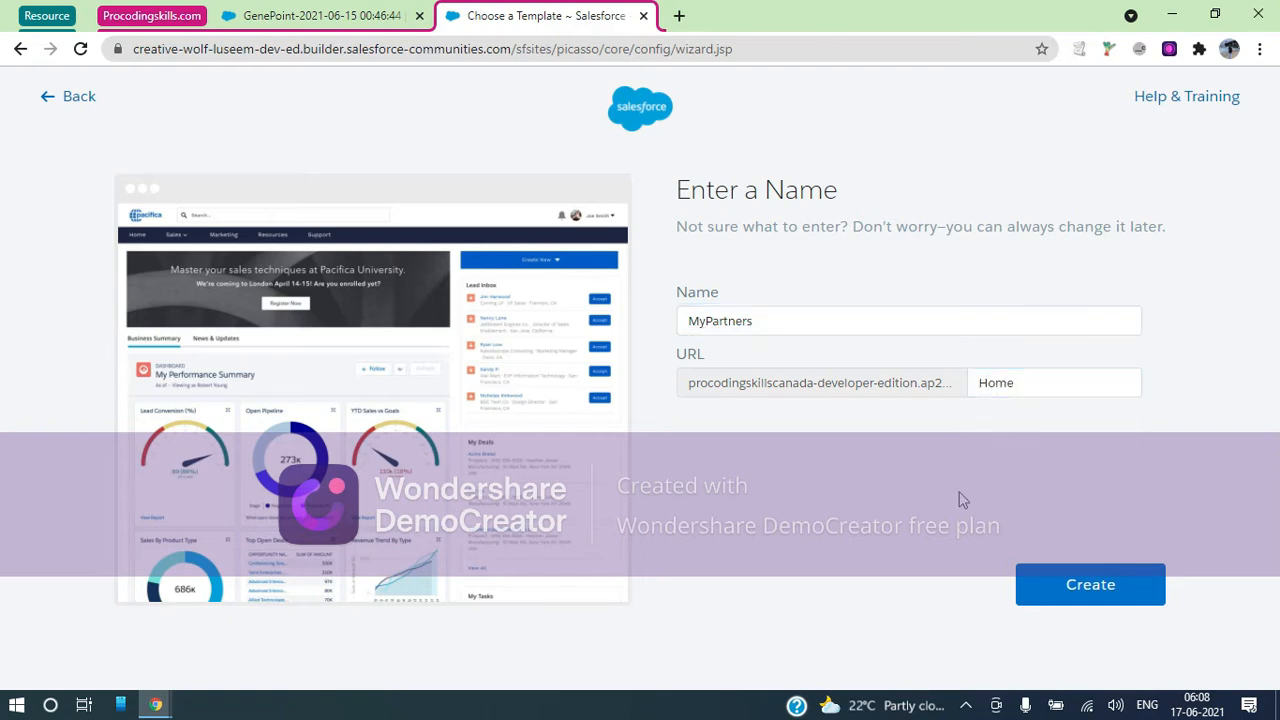
{"action": "left_click", "coordinate": [1057, 585]}
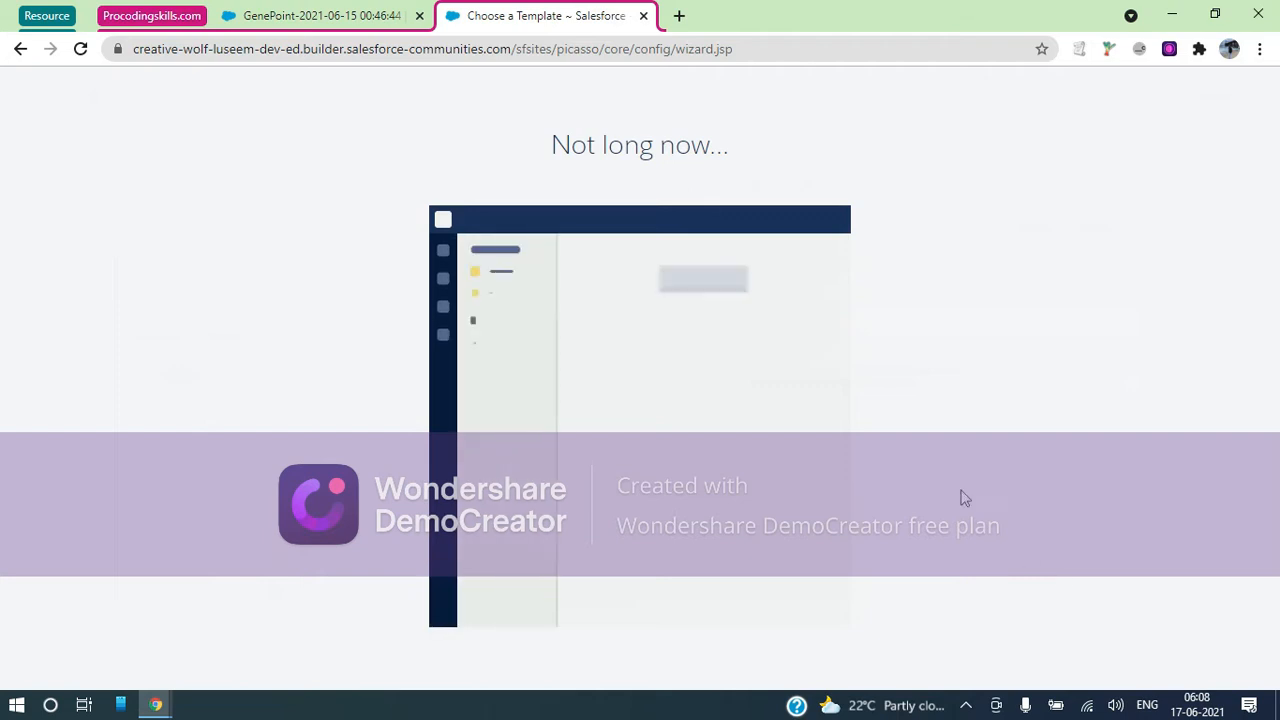
Replace the reserved Home URL suffix with Skills
{"action": "left_click", "coordinate": [1076, 380]}
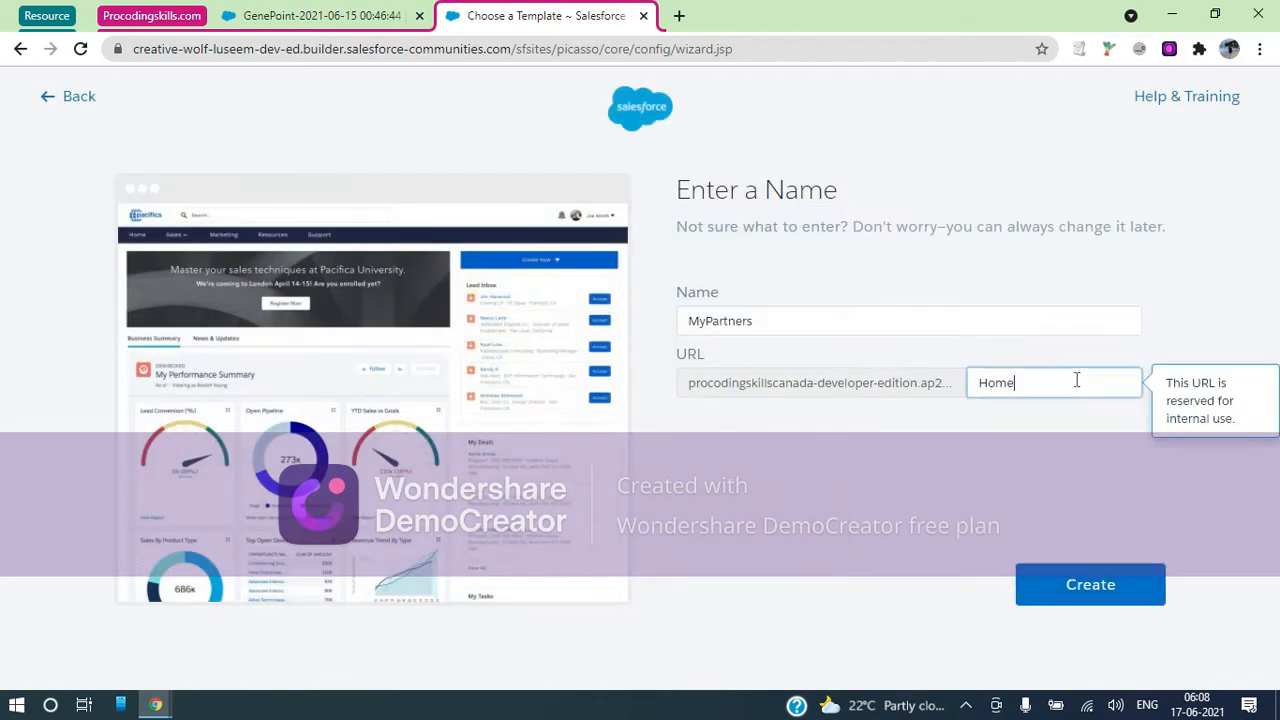
{"action": "left_click_drag", "start_coordinate": [1076, 380], "coordinate": [936, 388]}
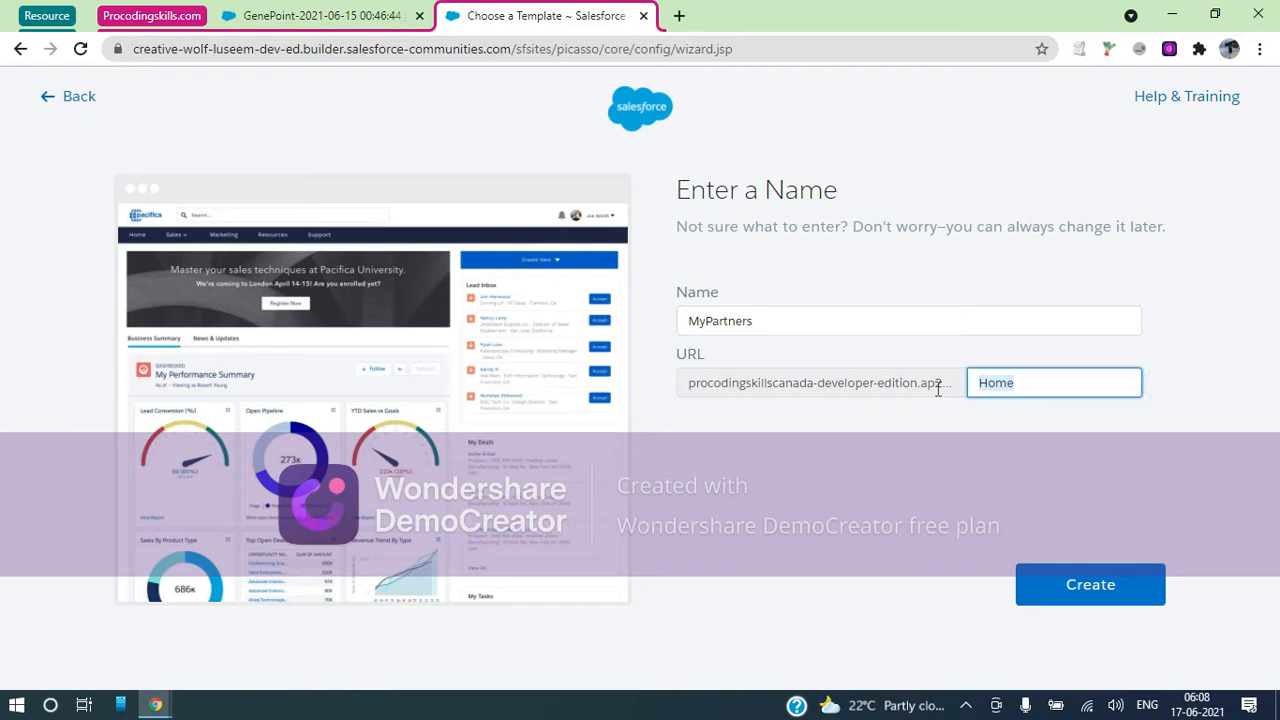
{"action": "type", "text": "Skills"}
{"action": "left_click", "coordinate": [1059, 494]}
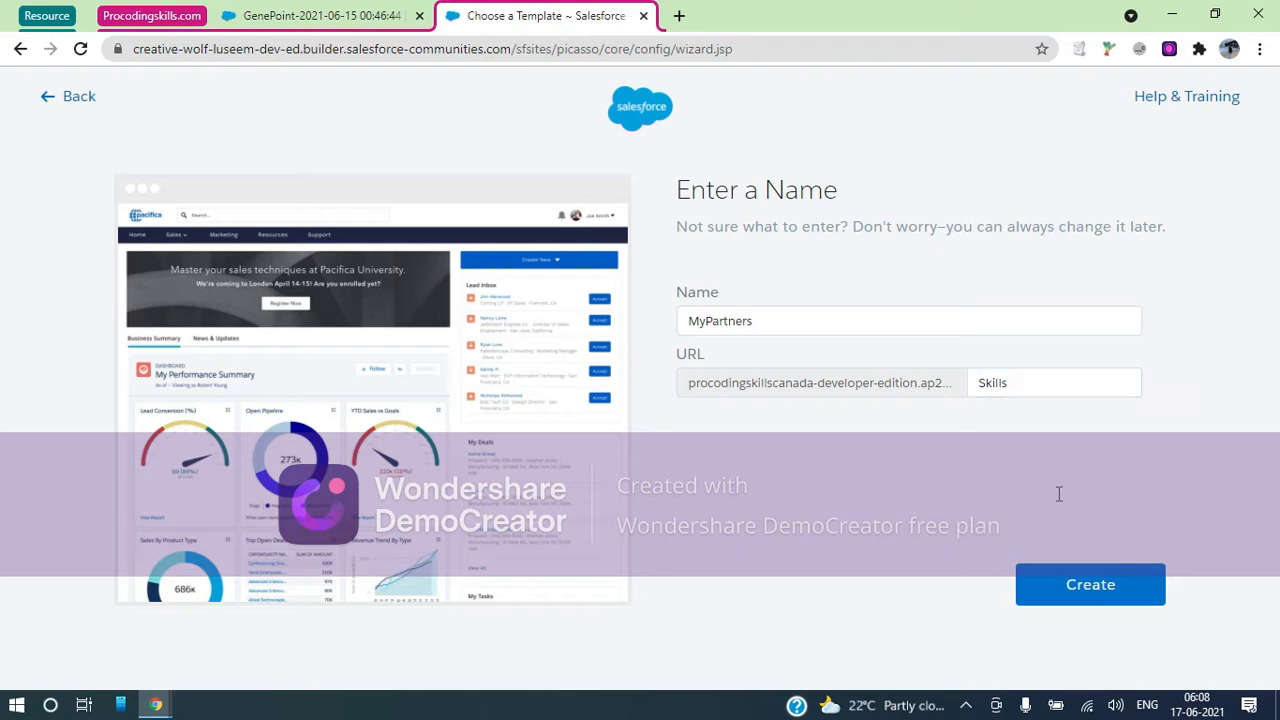
Create the MyPartners site and, while it builds, switch back to the GenePoint account tab
{"action": "left_click", "coordinate": [1080, 585]}
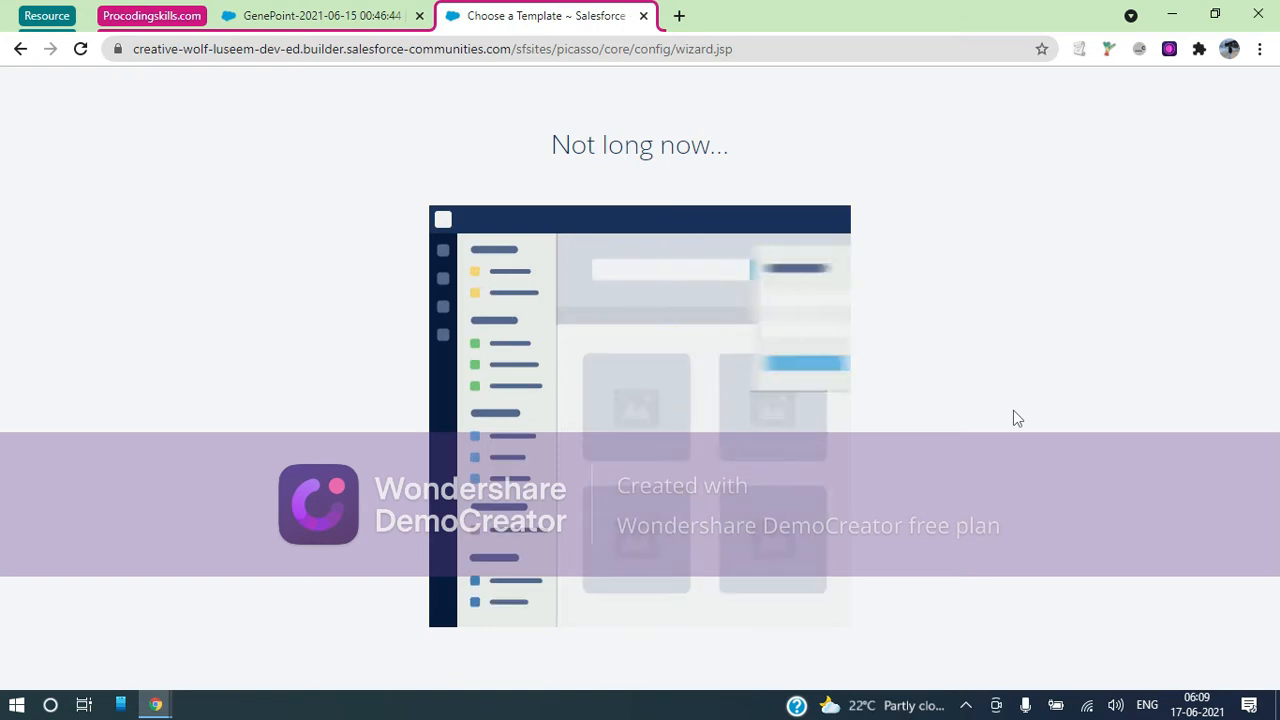
{"action": "left_click", "coordinate": [343, 10]}
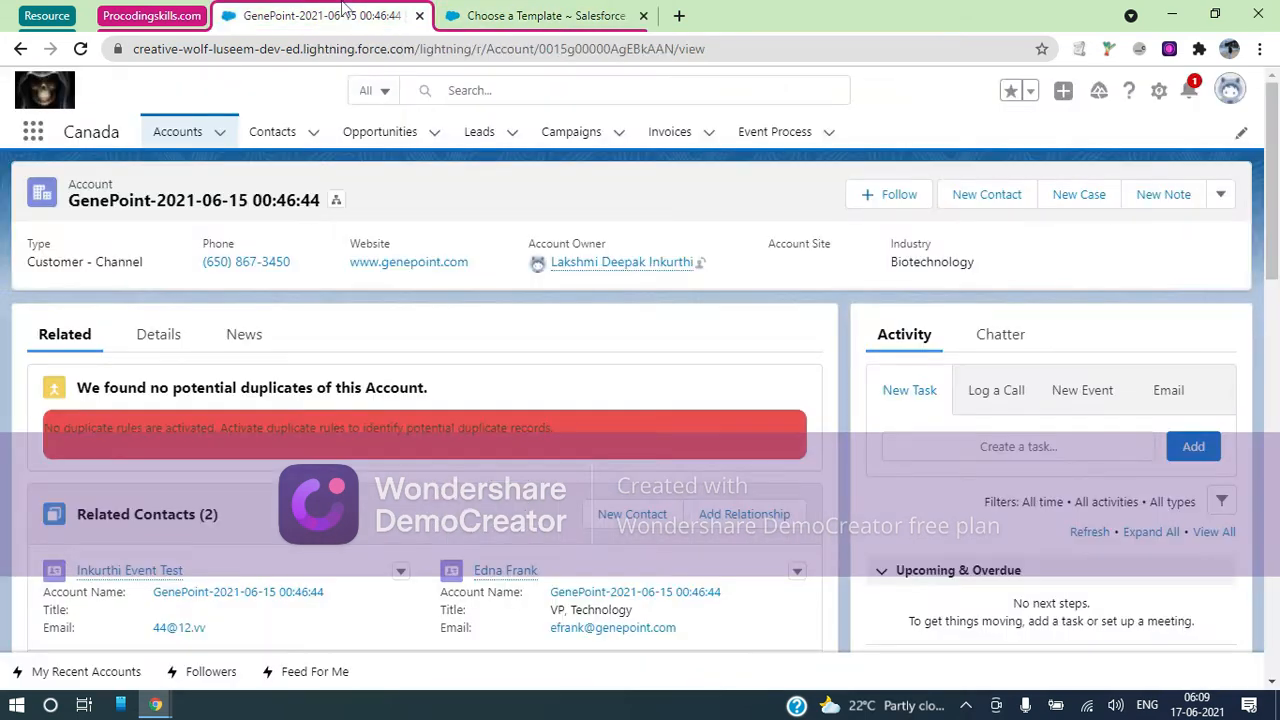
Reload the GenePoint account page and check its additional actions menu
{"action": "left_click", "coordinate": [81, 49]}
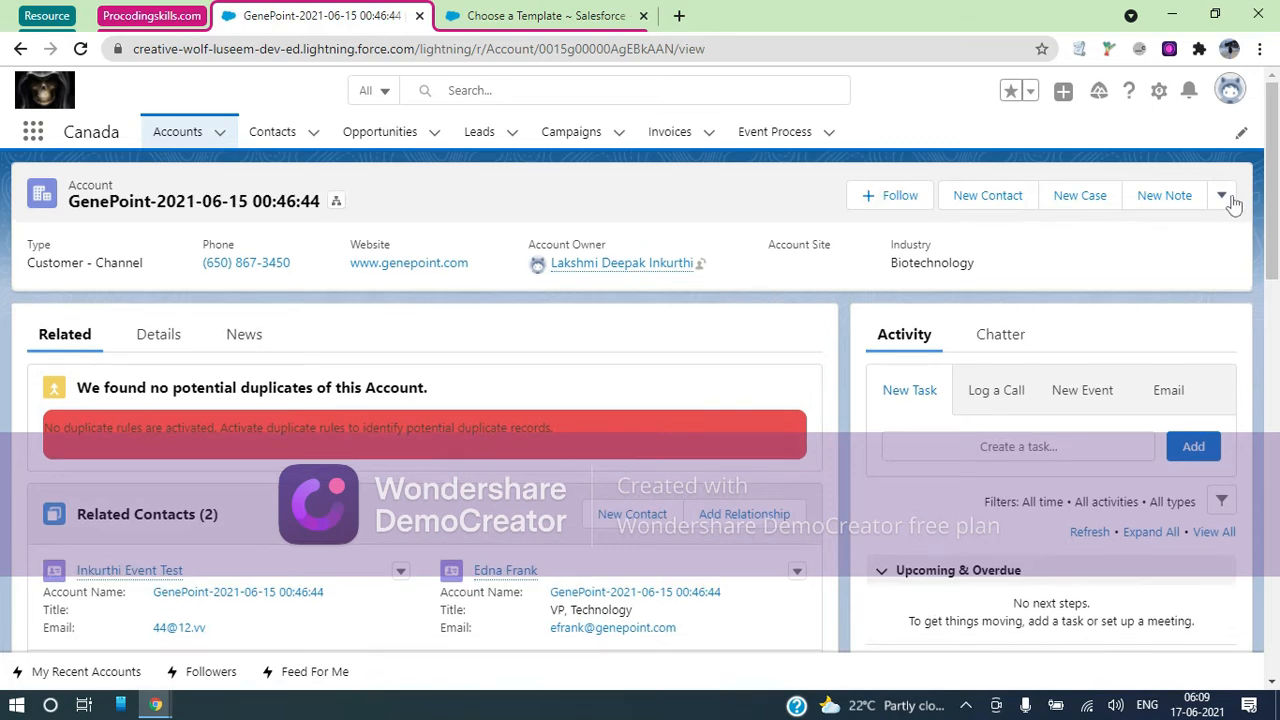
{"action": "left_click", "coordinate": [1224, 199]}
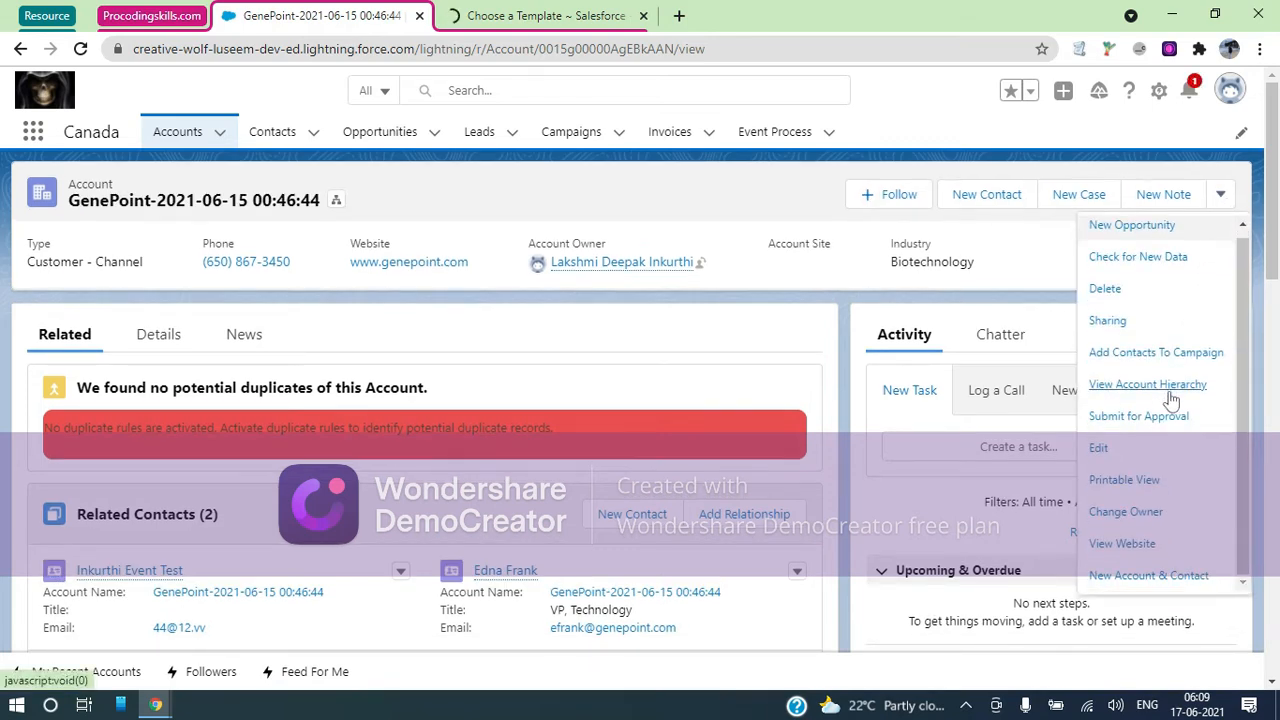
{"action": "scroll", "coordinate": [1171, 399], "scroll_direction": "up", "scroll_amount": 1}
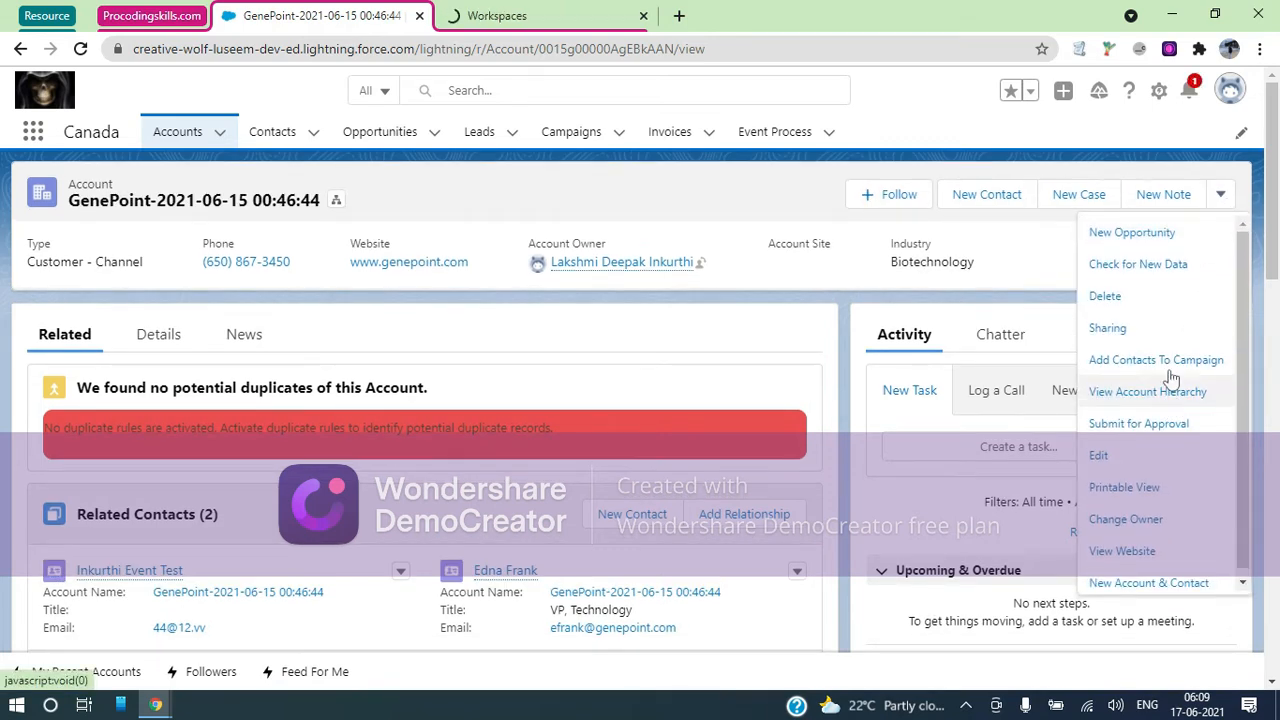
{"action": "left_click", "coordinate": [1224, 194]}
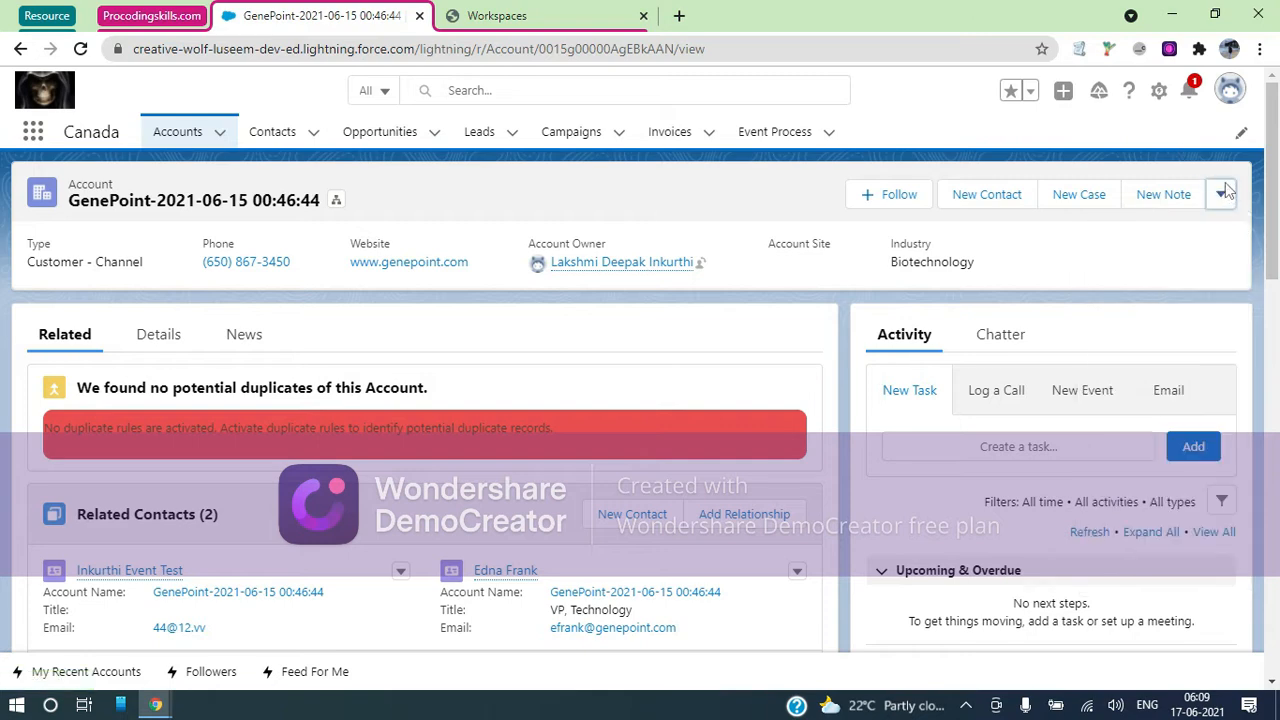
Dismiss the site-created notice on the MyPartners tab, then open Setup options from GenePoint
{"action": "left_click", "coordinate": [530, 15]}
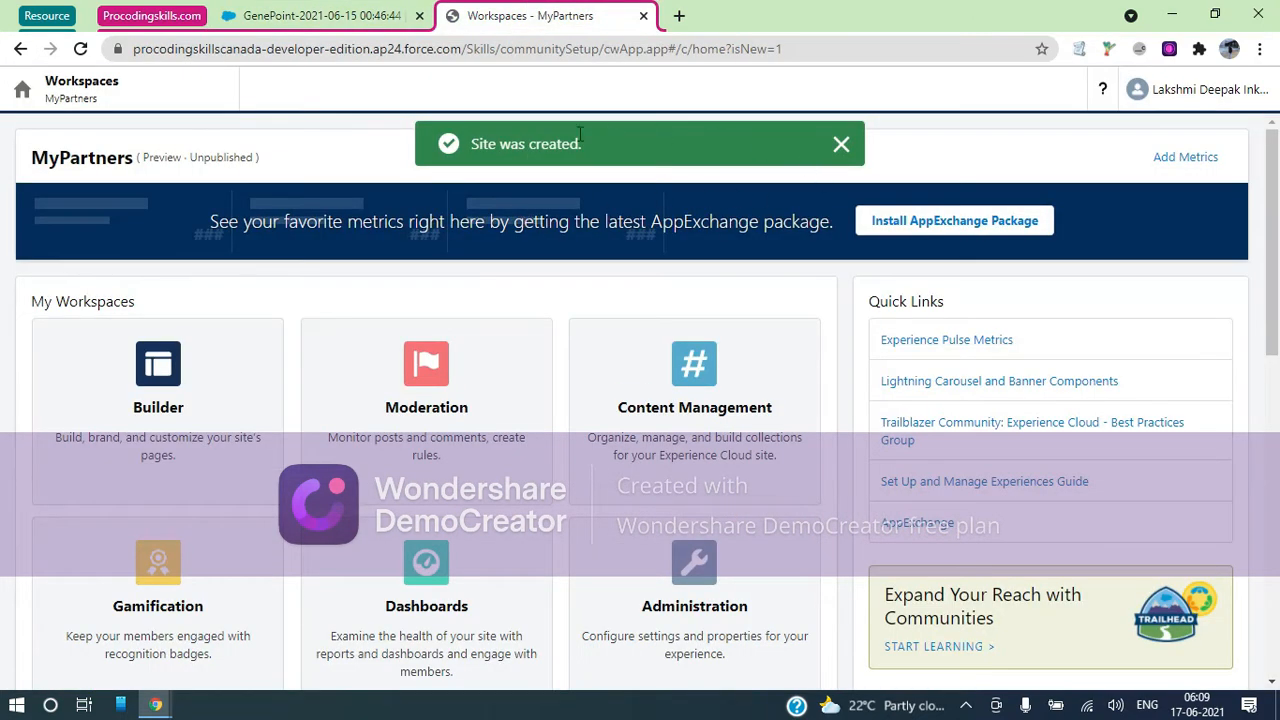
{"action": "left_click", "coordinate": [840, 146]}
{"action": "left_click", "coordinate": [320, 15]}
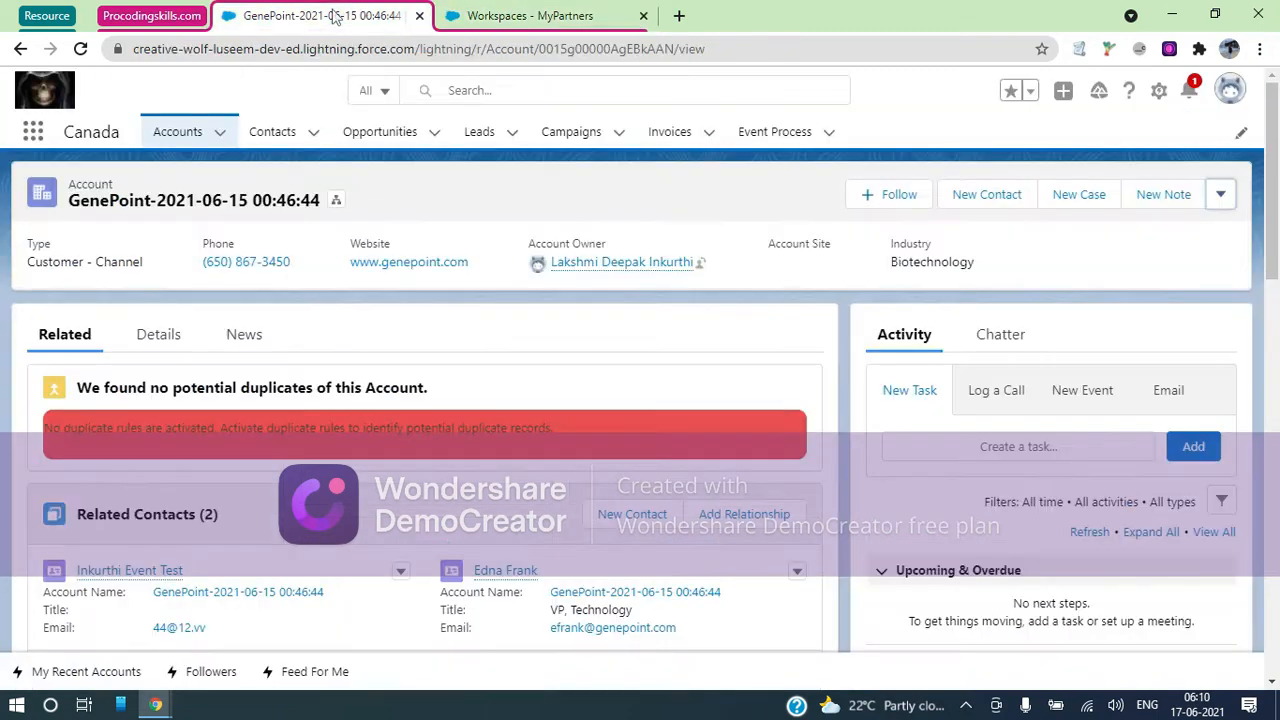
{"action": "left_click", "coordinate": [1158, 90]}
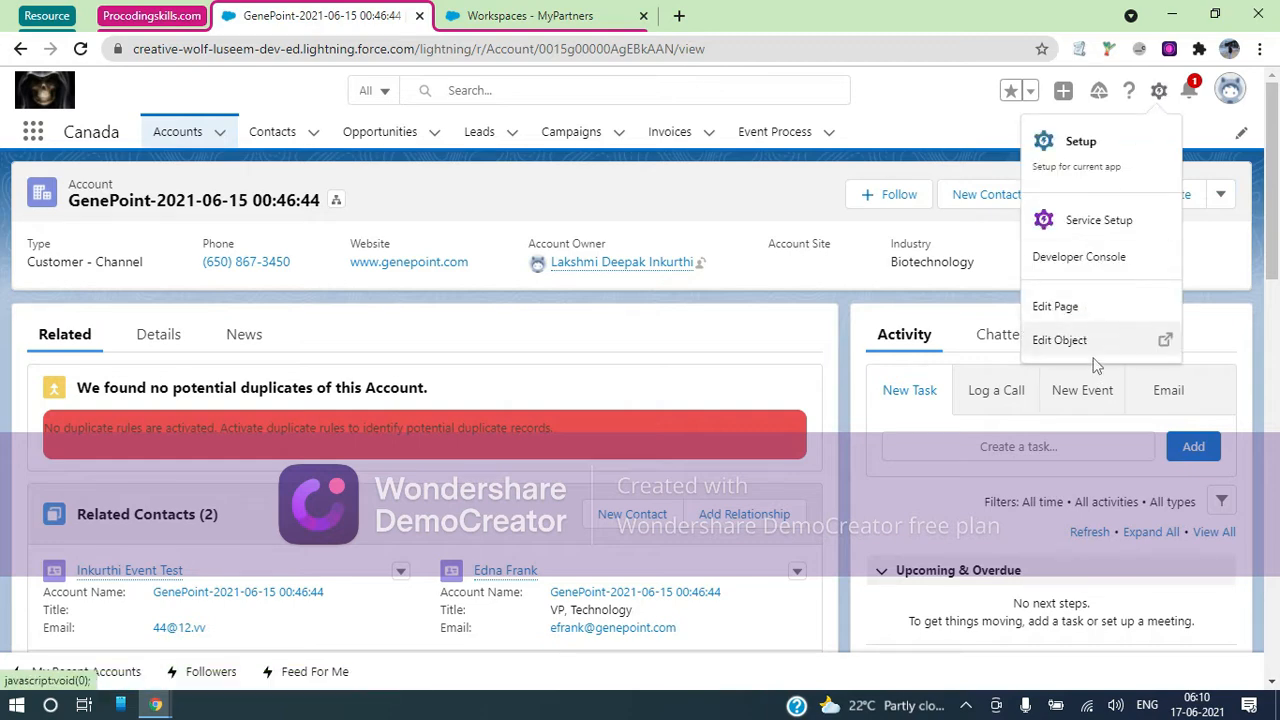
Open the Account Layout page layout from the Account object's Page Layouts list
{"action": "left_click", "coordinate": [1086, 336]}
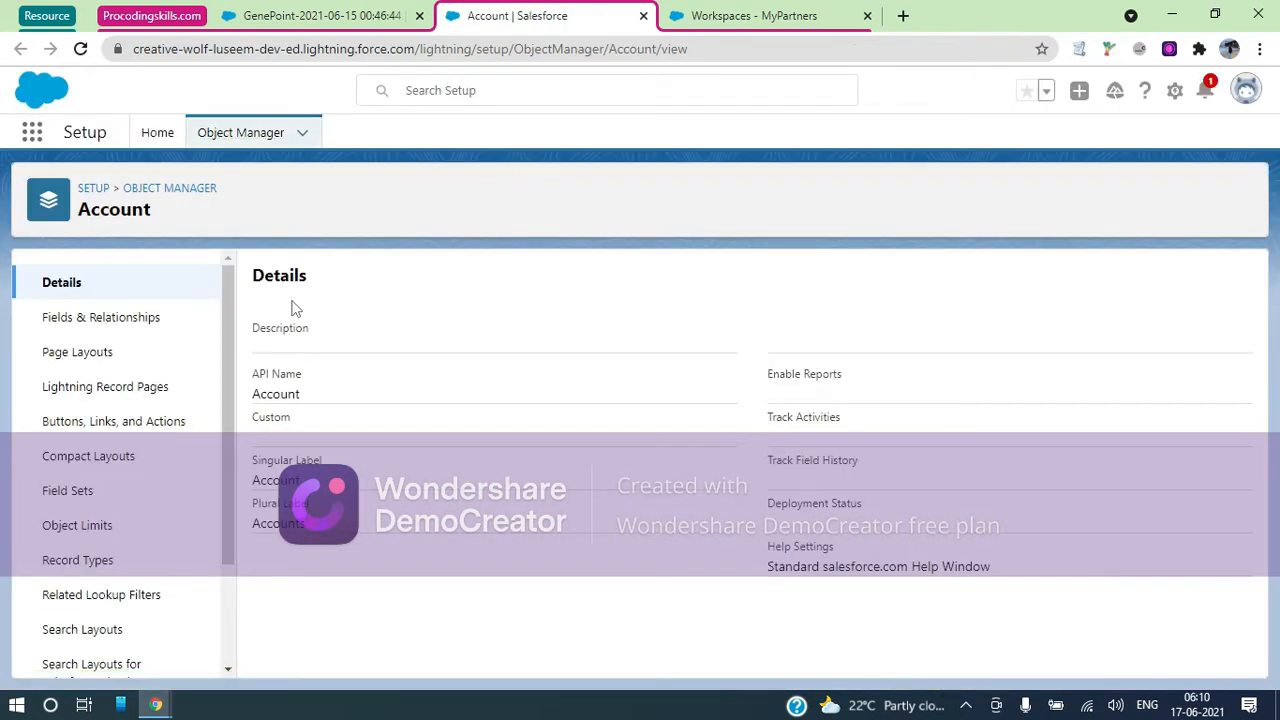
{"action": "left_click", "coordinate": [136, 366]}
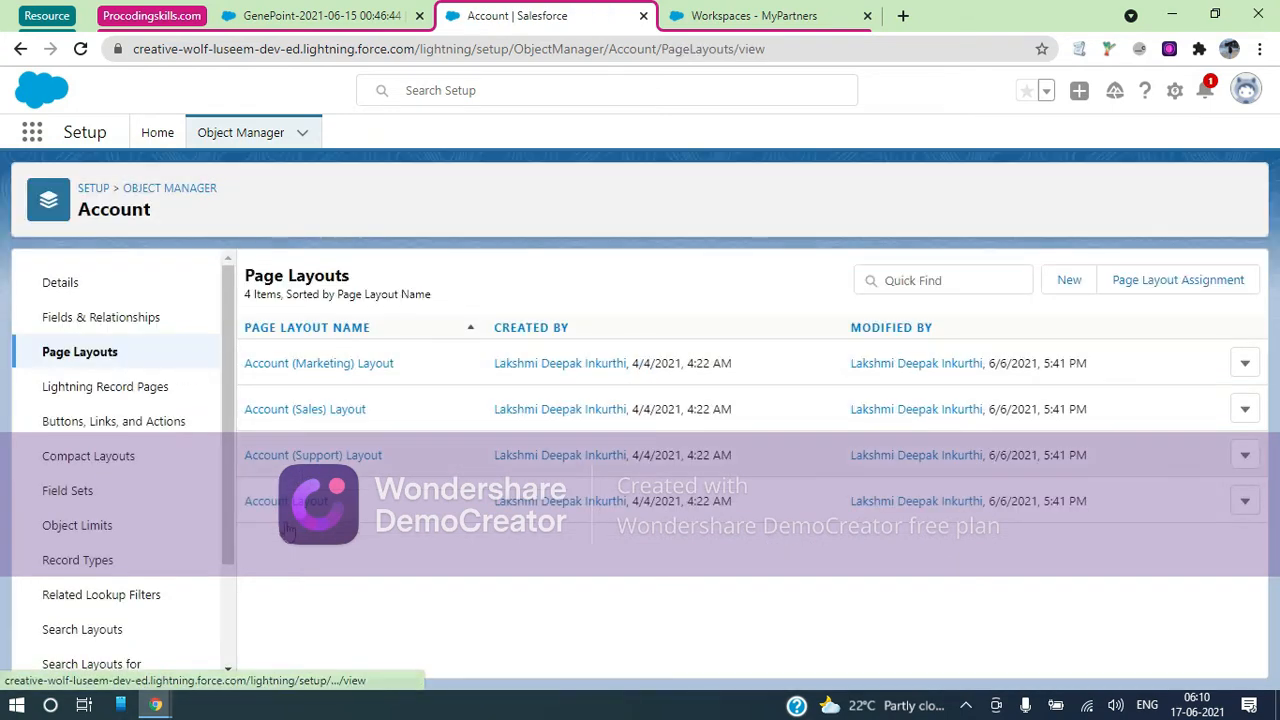
{"action": "left_click", "coordinate": [285, 503]}
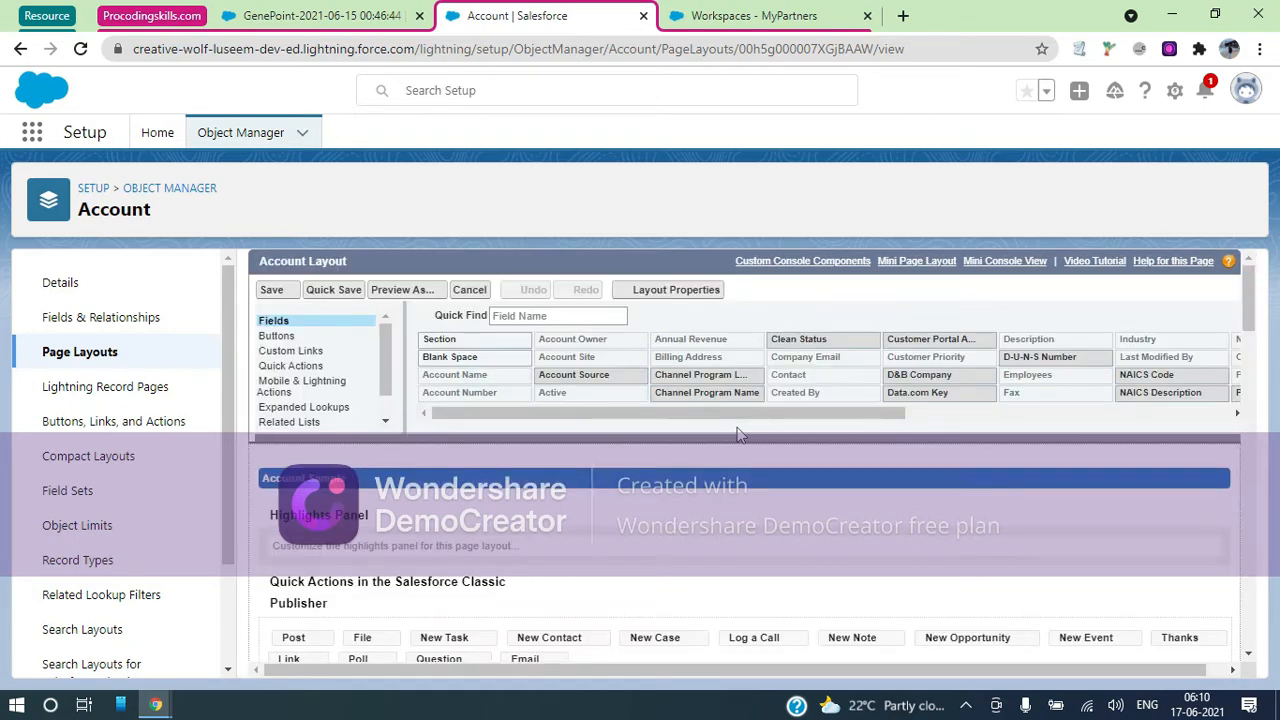
Show the Buttons palette and scroll through the Account Layout down to its actions list
{"action": "left_click", "coordinate": [279, 337]}
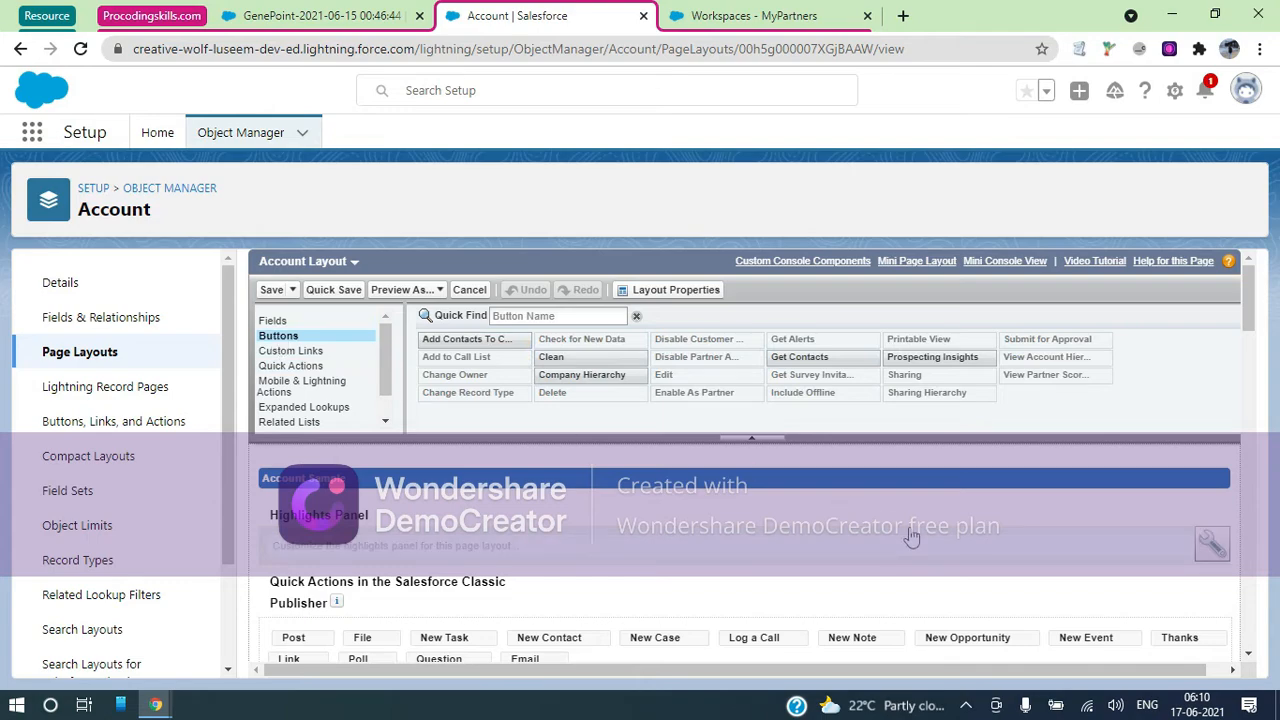
{"action": "scroll", "coordinate": [910, 530], "scroll_direction": "down", "scroll_amount": 3}
{"action": "scroll", "coordinate": [909, 527], "scroll_direction": "down", "scroll_amount": 1}
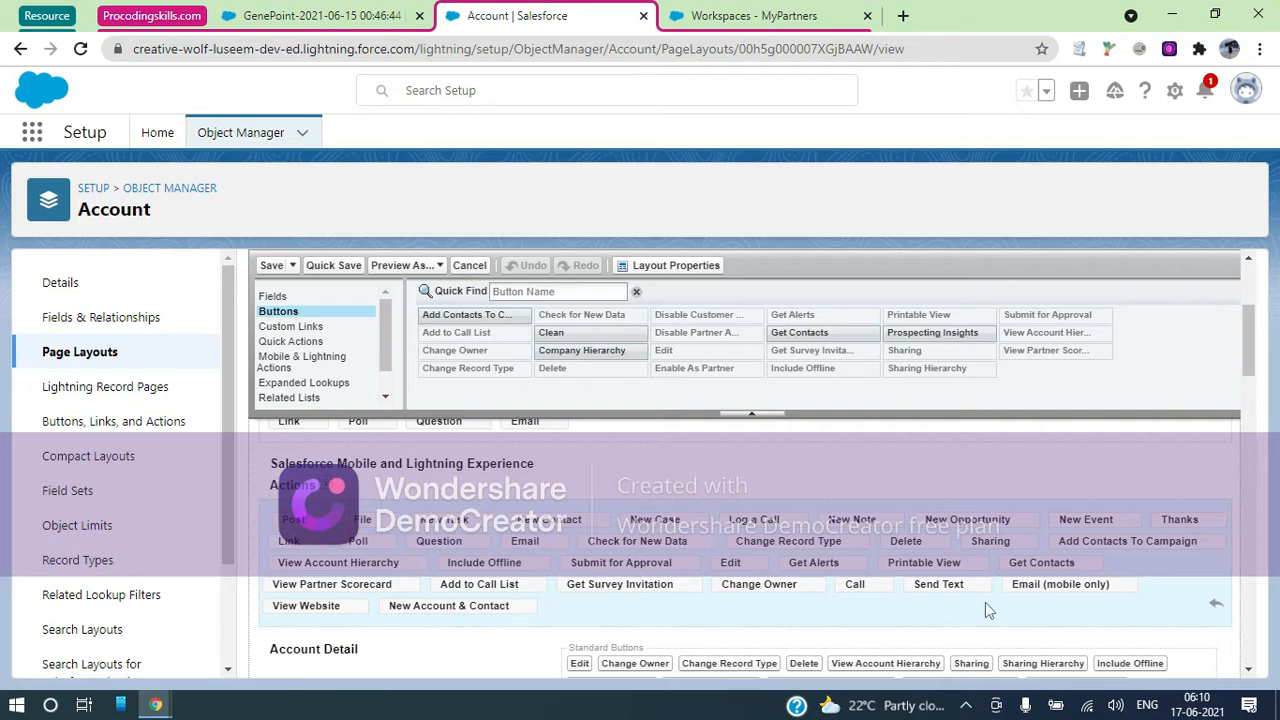
{"action": "scroll", "coordinate": [985, 602], "scroll_direction": "up", "scroll_amount": 1}
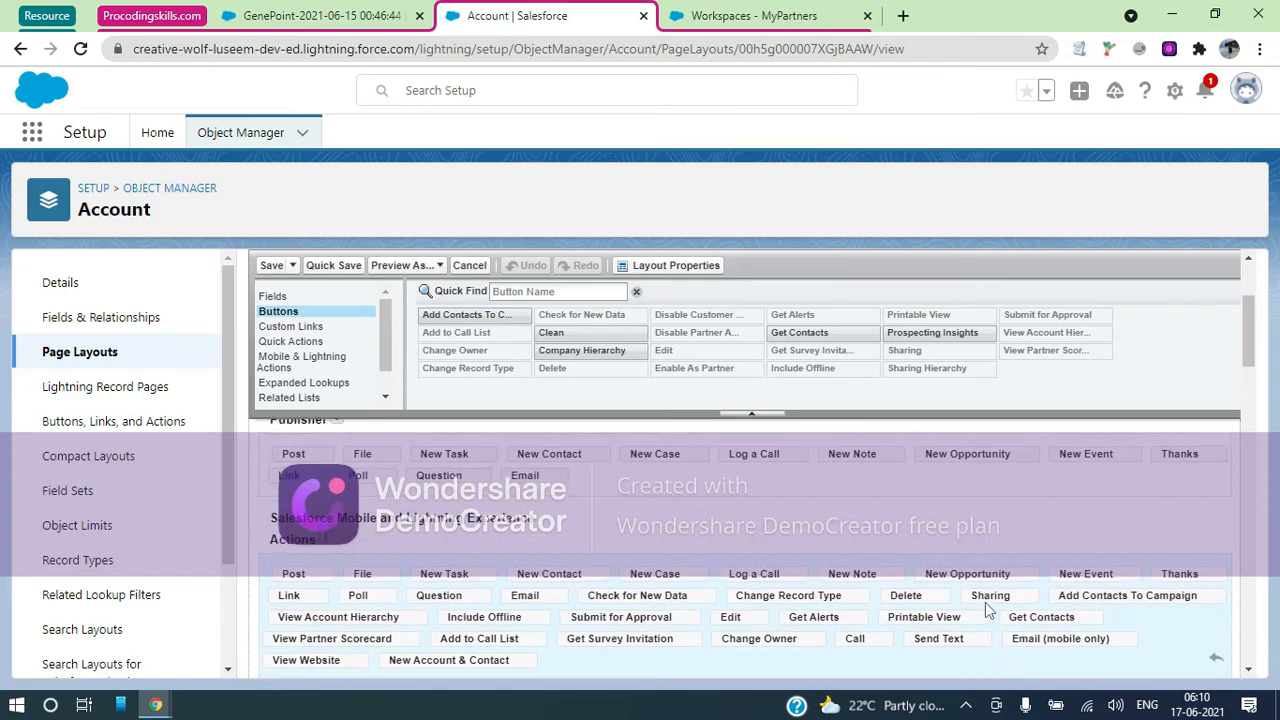
{"action": "scroll", "coordinate": [985, 602], "scroll_direction": "down", "scroll_amount": 1}
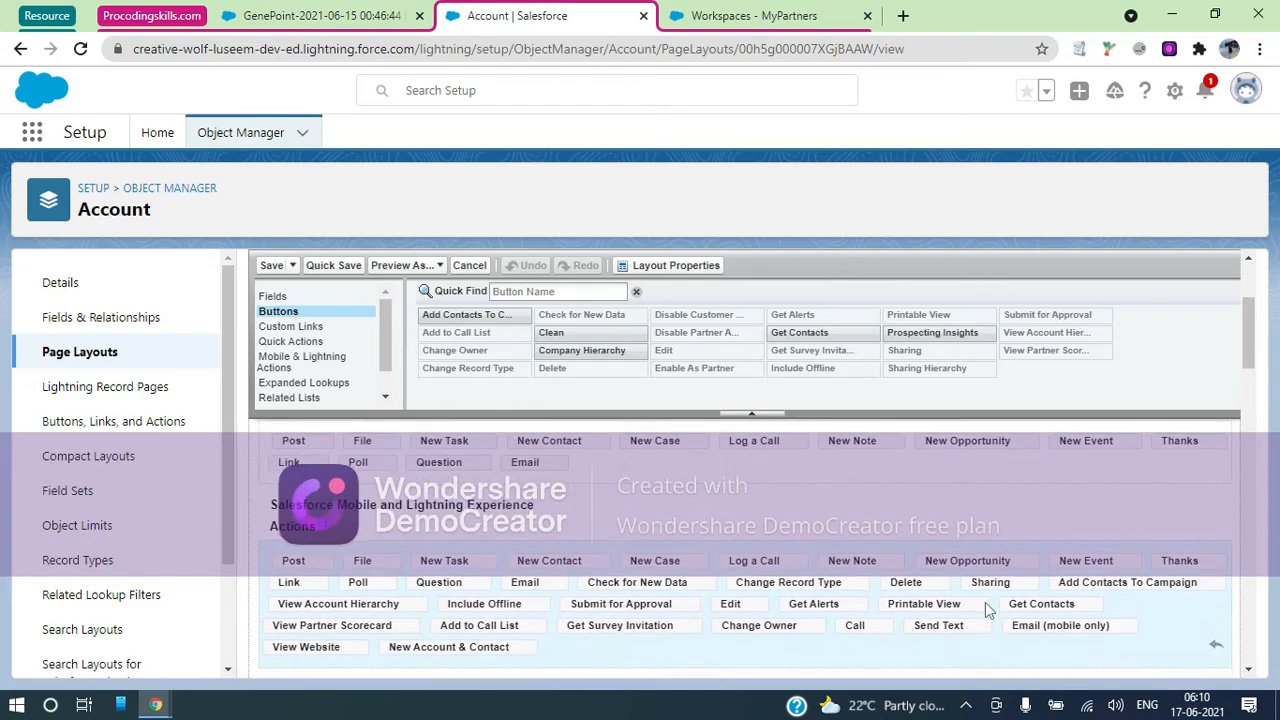
{"action": "scroll", "coordinate": [985, 602], "scroll_direction": "down", "scroll_amount": 1}
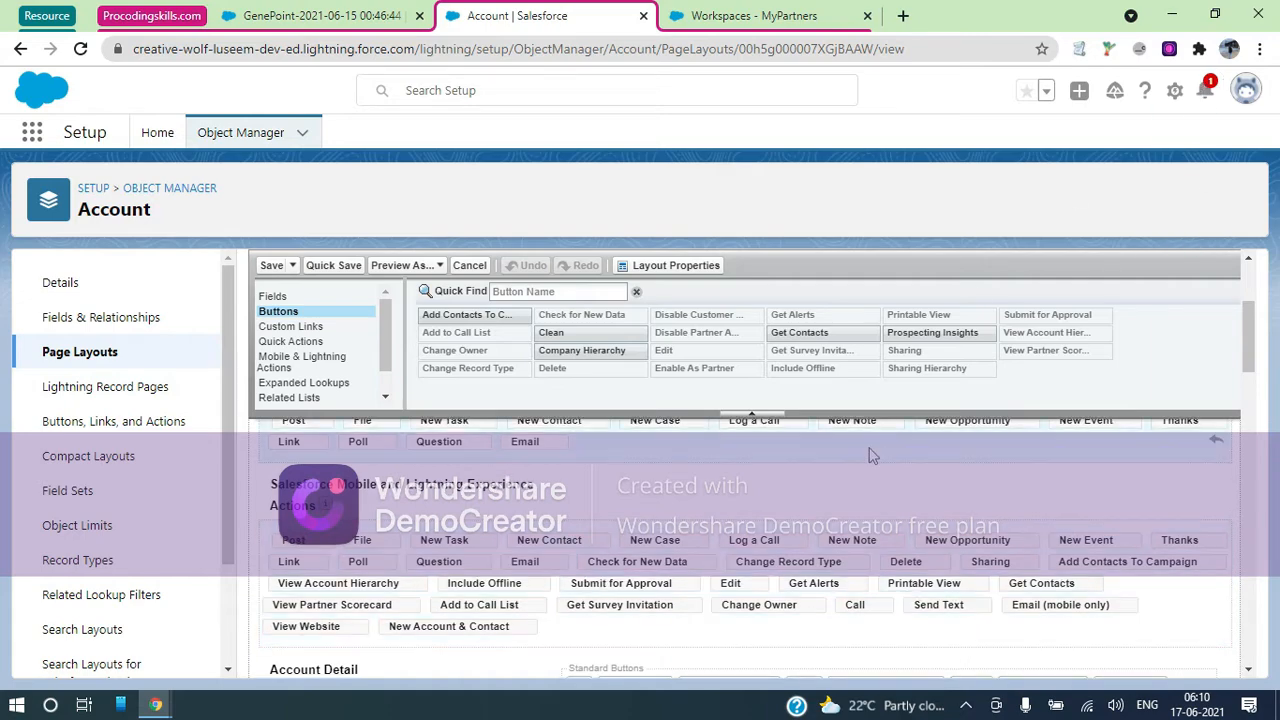
{"action": "scroll", "coordinate": [871, 452], "scroll_direction": "down", "scroll_amount": 2}
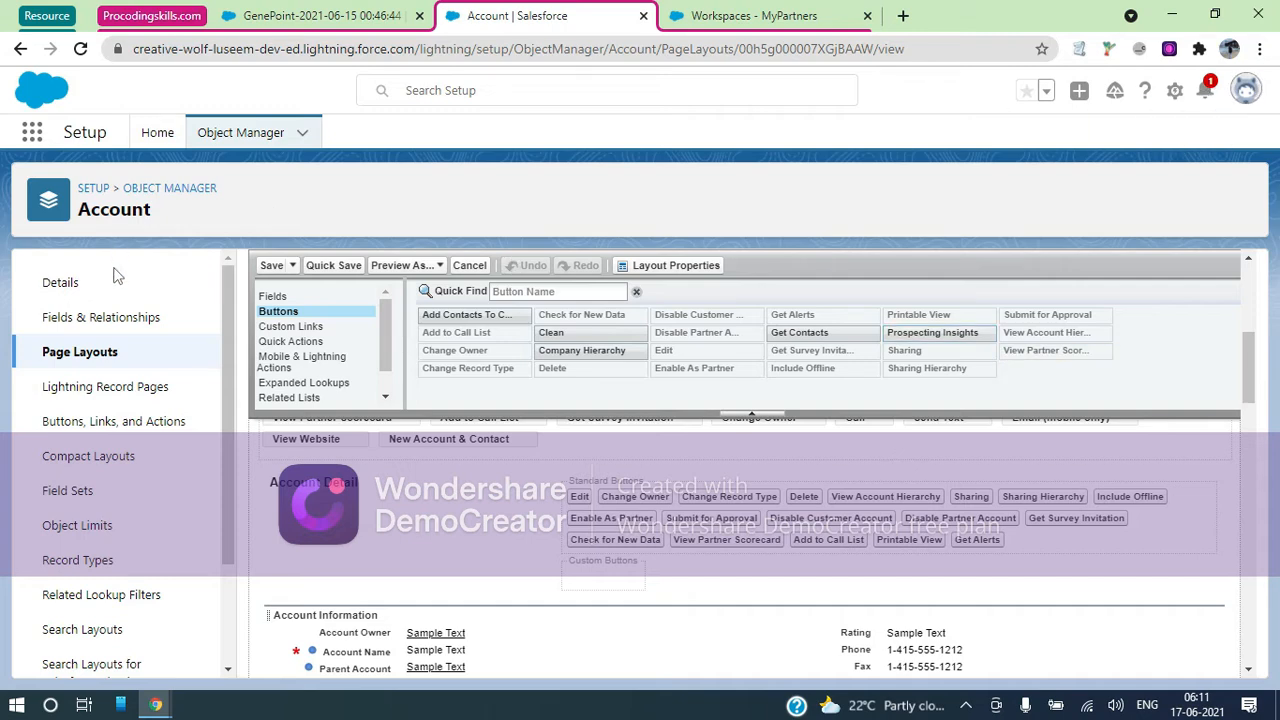
Find Account Settings via Quick Find 'Account', review it, then return to the MyPartners workspaces
{"action": "left_click", "coordinate": [157, 136]}
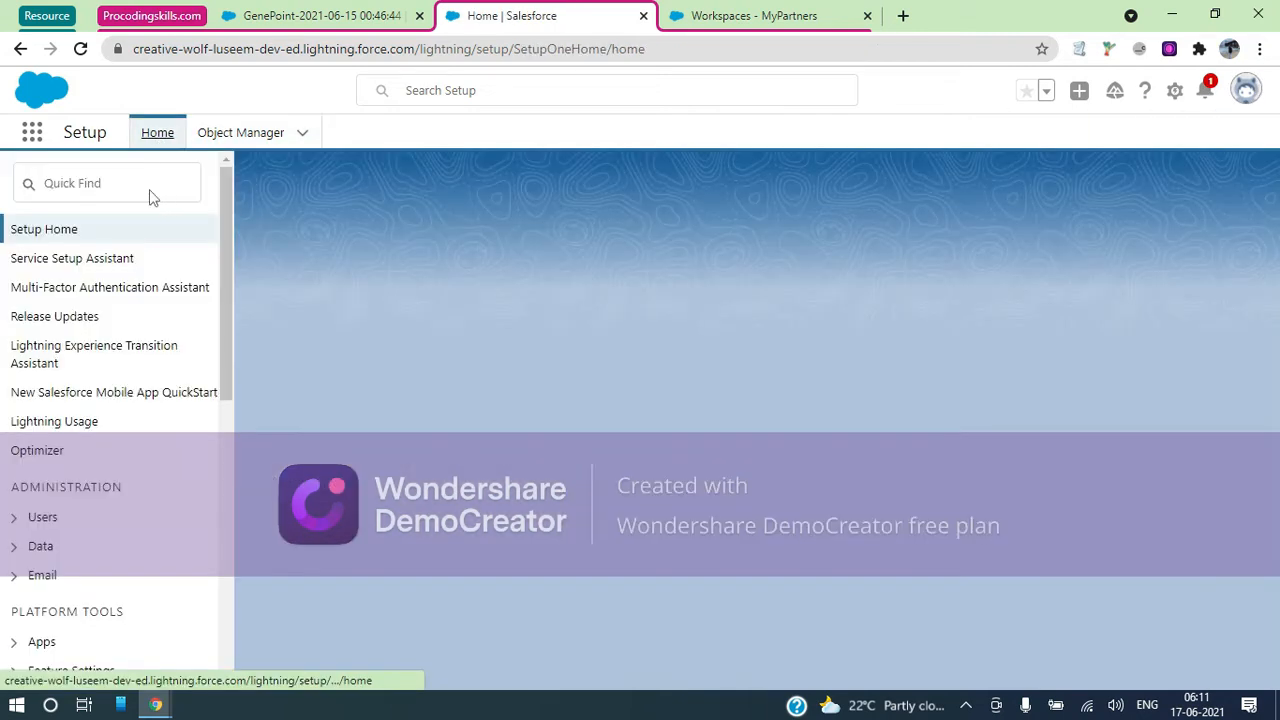
{"action": "left_click", "coordinate": [141, 181]}
{"action": "type", "text": "Account"}
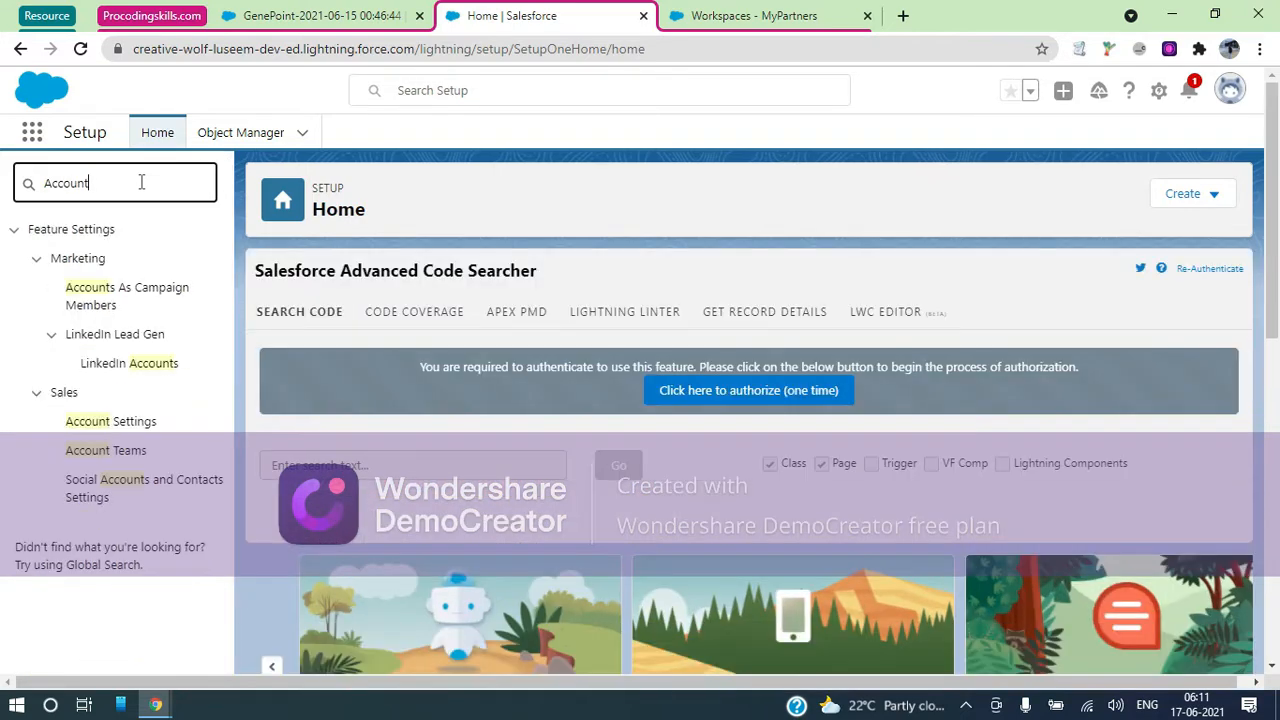
{"action": "left_click", "coordinate": [136, 425]}
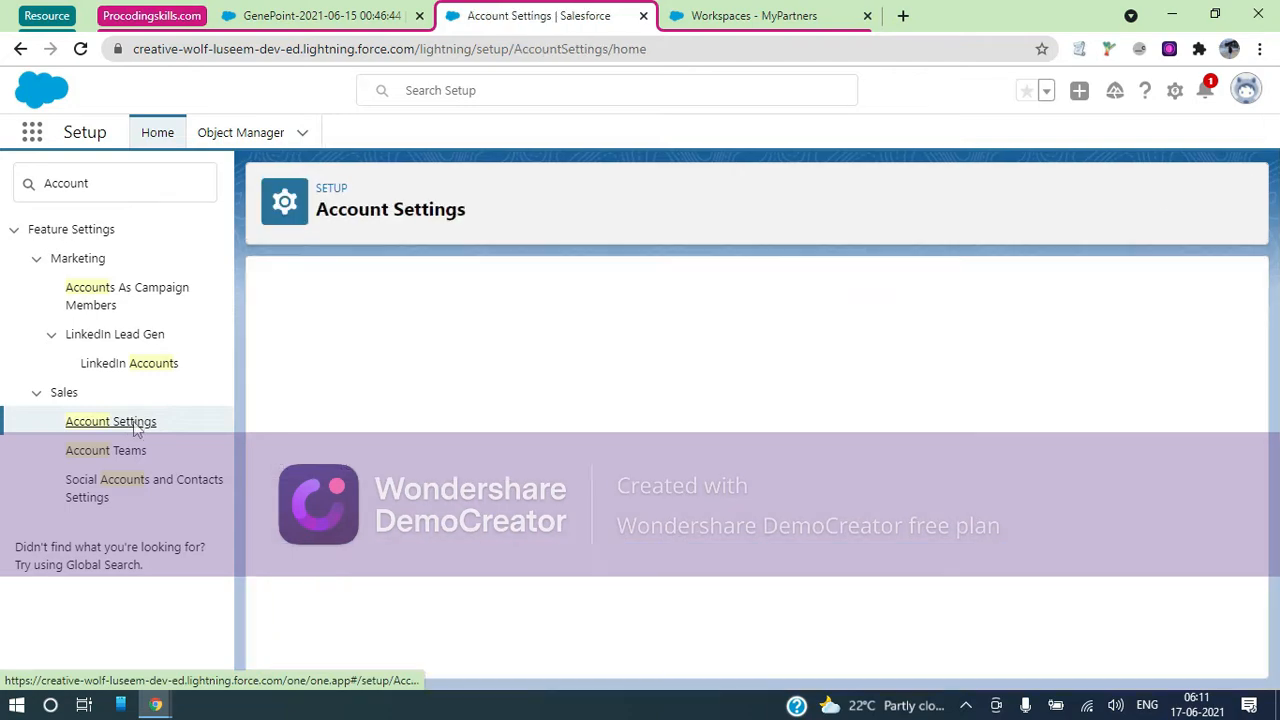
{"action": "scroll", "coordinate": [614, 418], "scroll_direction": "down", "scroll_amount": 4}
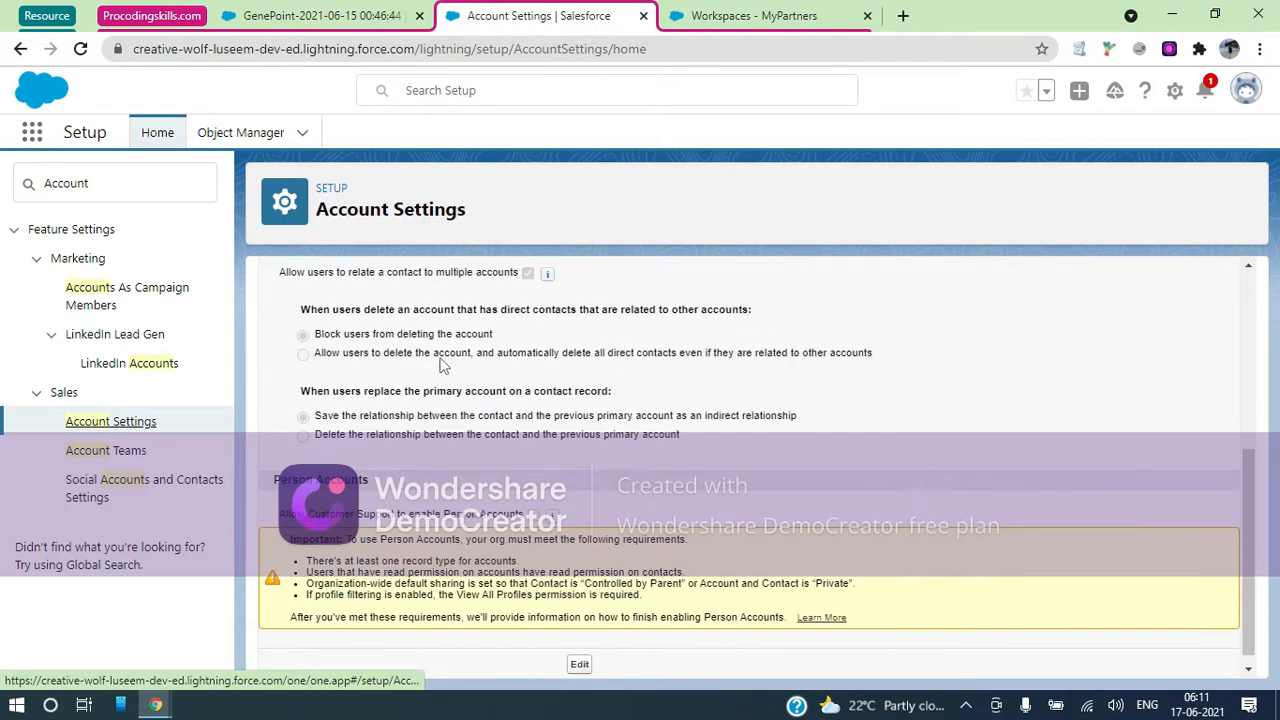
{"action": "left_click", "coordinate": [772, 16]}
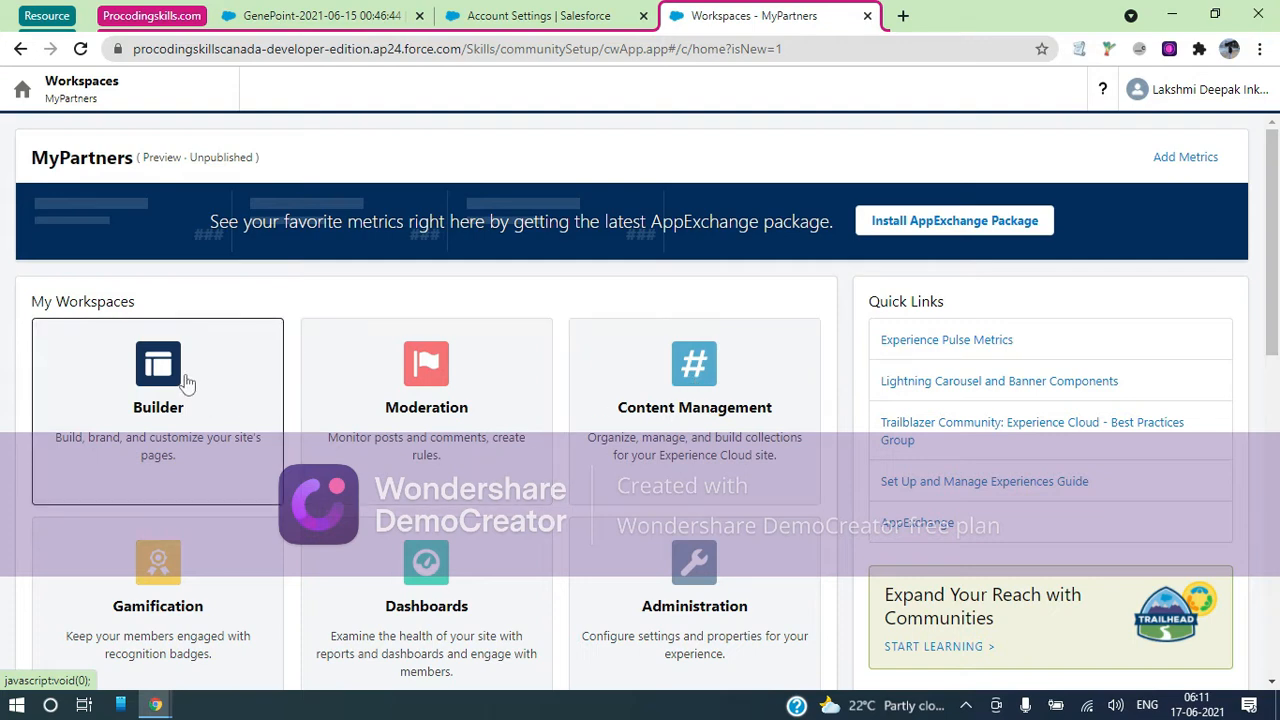
Activate the MyPartners site from Administration, confirm with OK, and go to Preferences
{"action": "left_click", "coordinate": [697, 590]}
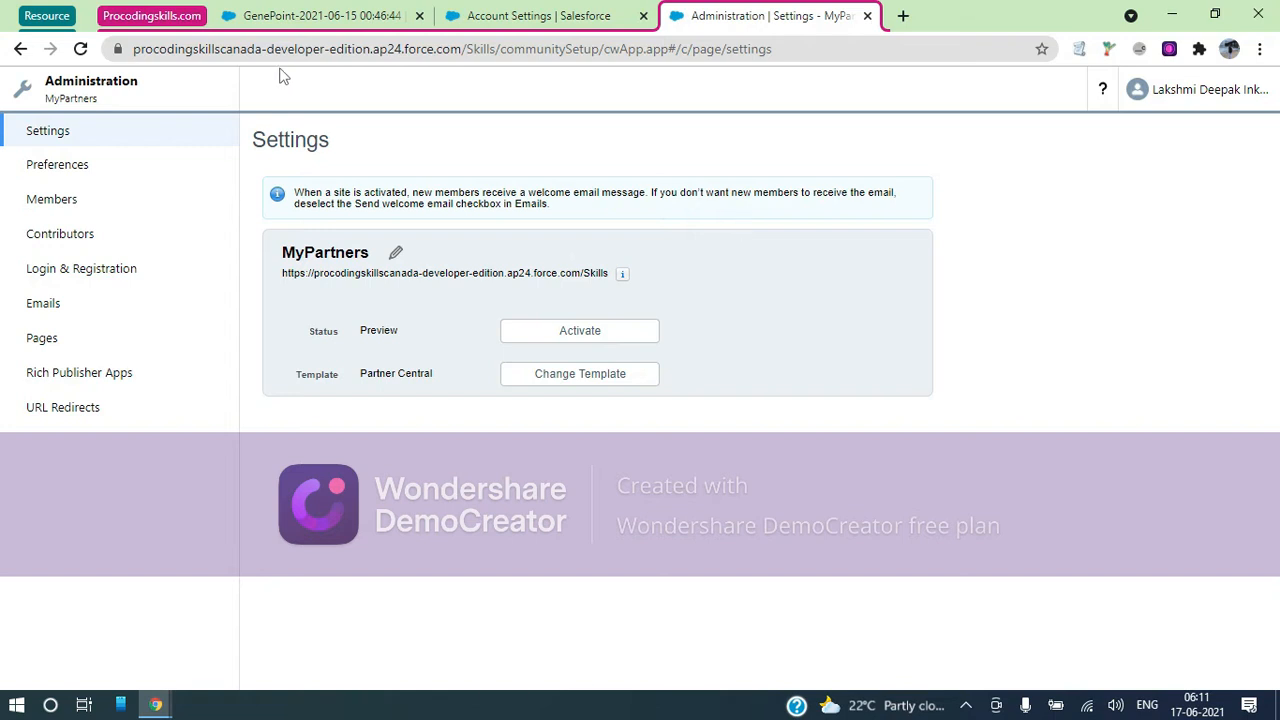
{"action": "left_click", "coordinate": [562, 344]}
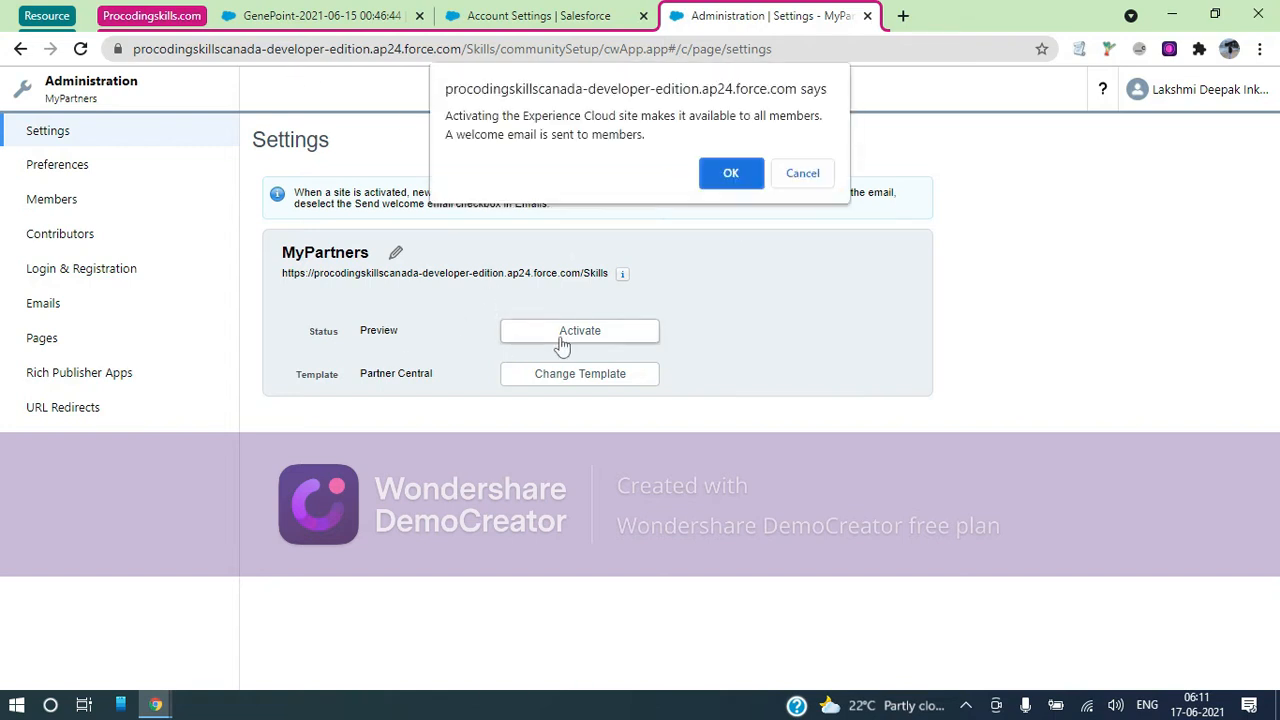
{"action": "left_click", "coordinate": [733, 173]}
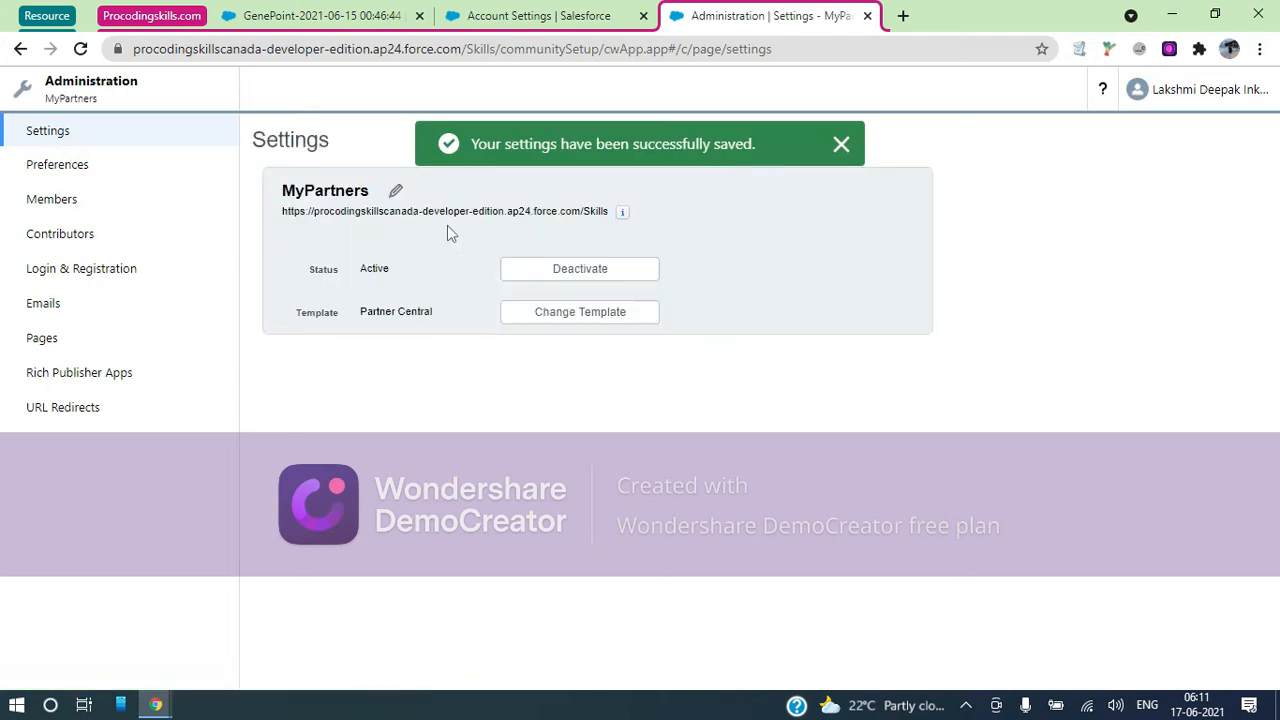
{"action": "left_click", "coordinate": [122, 170]}
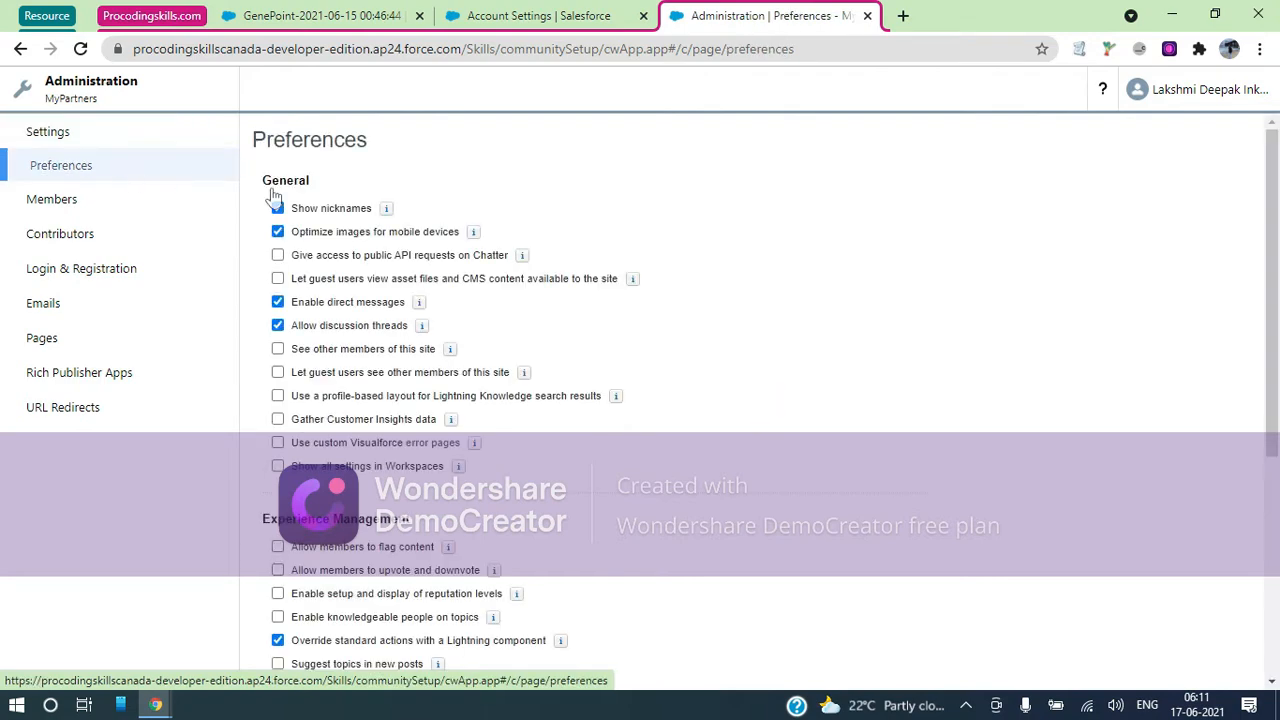
Look through the MyPartners Preferences settings, then go to the Members page
{"action": "mouse_move", "coordinate": [386, 209]}
{"action": "left_click_drag", "start_coordinate": [483, 250], "coordinate": [700, 250]}
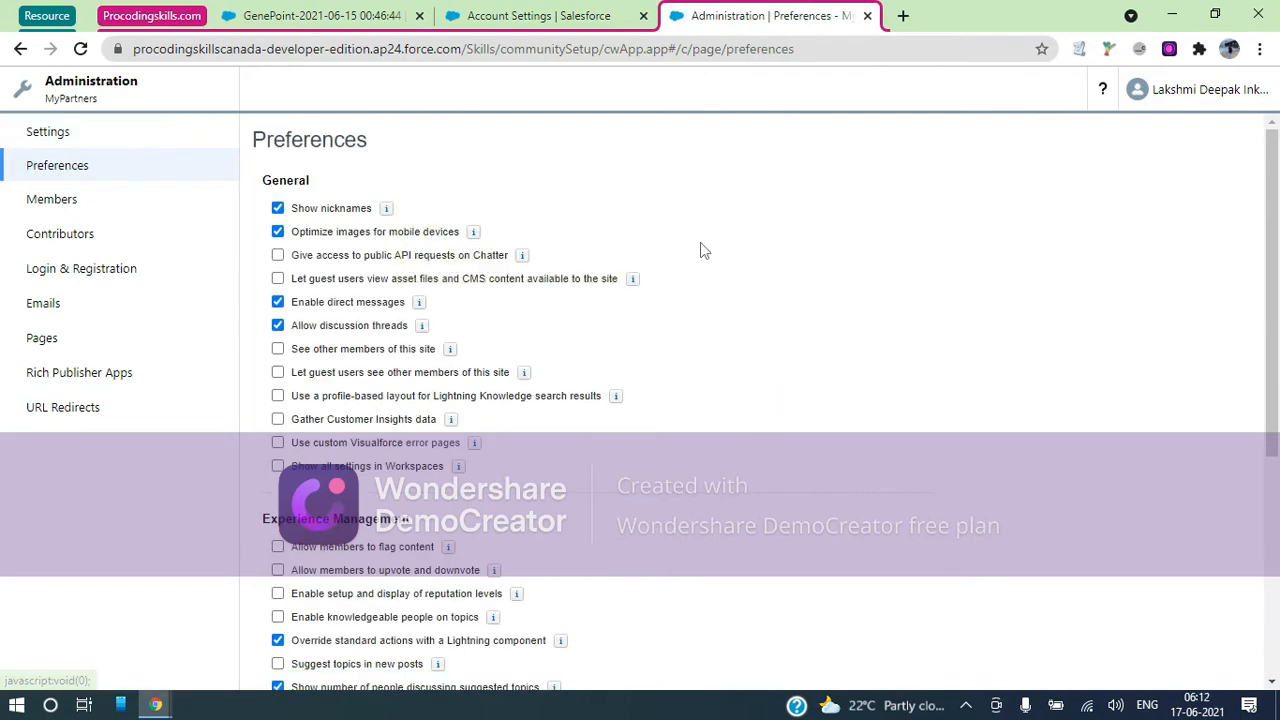
{"action": "scroll", "coordinate": [700, 250], "scroll_direction": "down", "scroll_amount": 3}
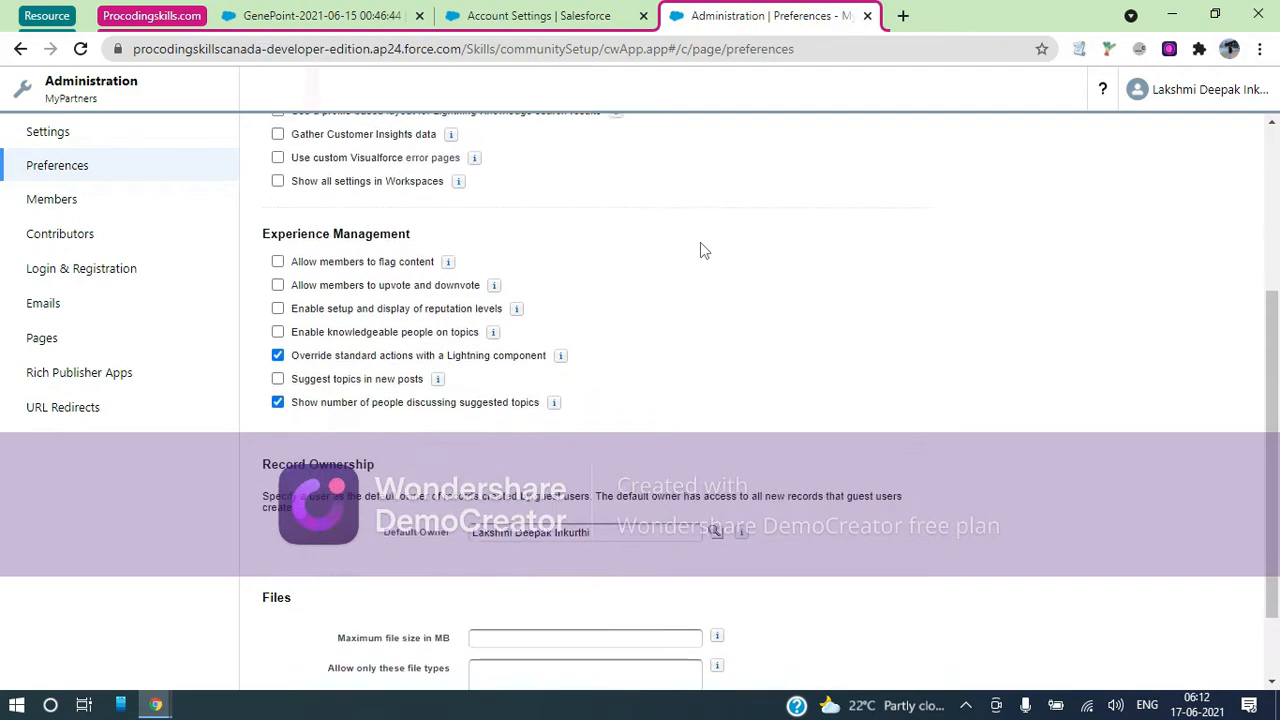
{"action": "scroll", "coordinate": [700, 250], "scroll_direction": "up", "scroll_amount": 2}
{"action": "scroll", "coordinate": [700, 250], "scroll_direction": "up", "scroll_amount": 1}
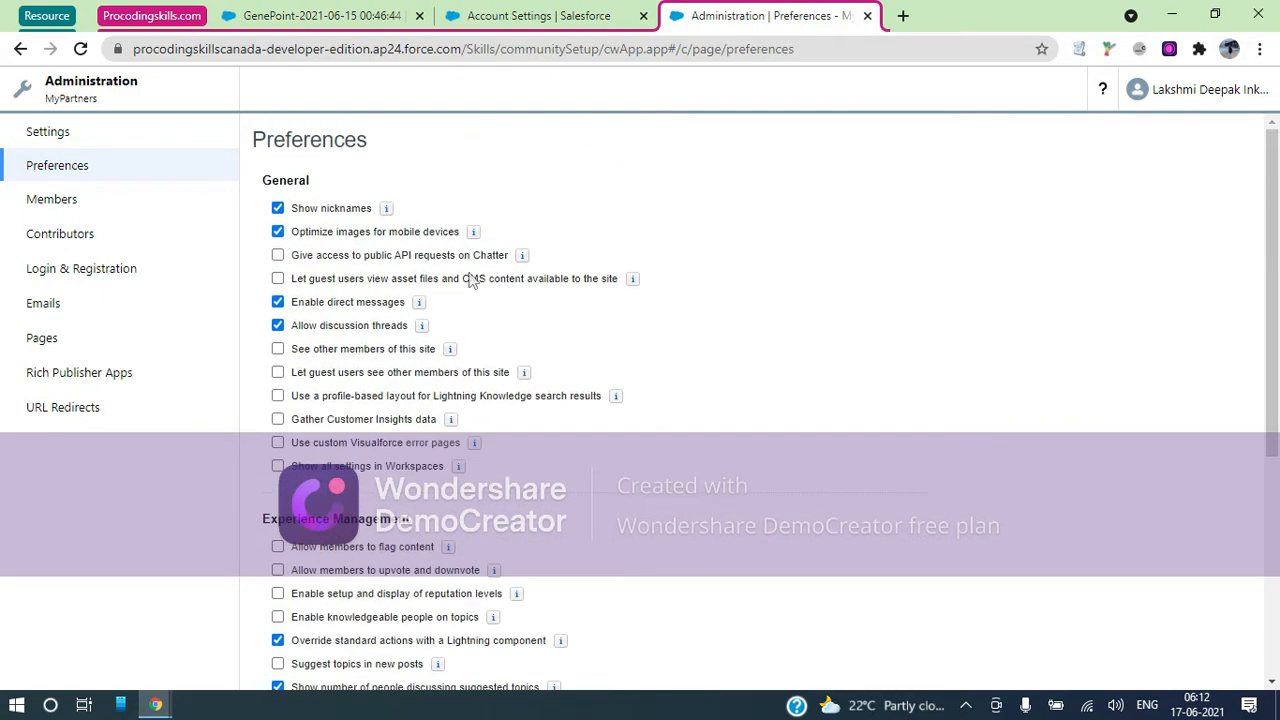
{"action": "left_click", "coordinate": [52, 210]}
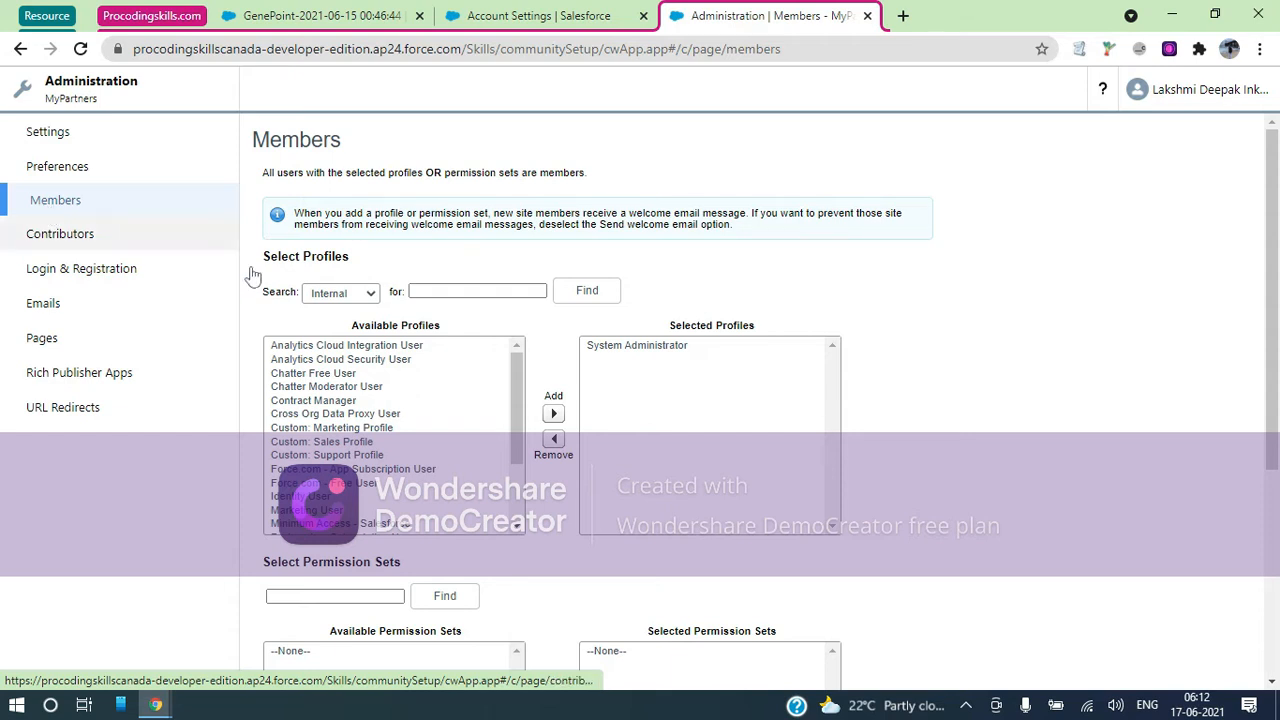
Filter profiles to Partner, add all four Partner profiles as site members, and save
{"action": "left_click", "coordinate": [370, 294]}
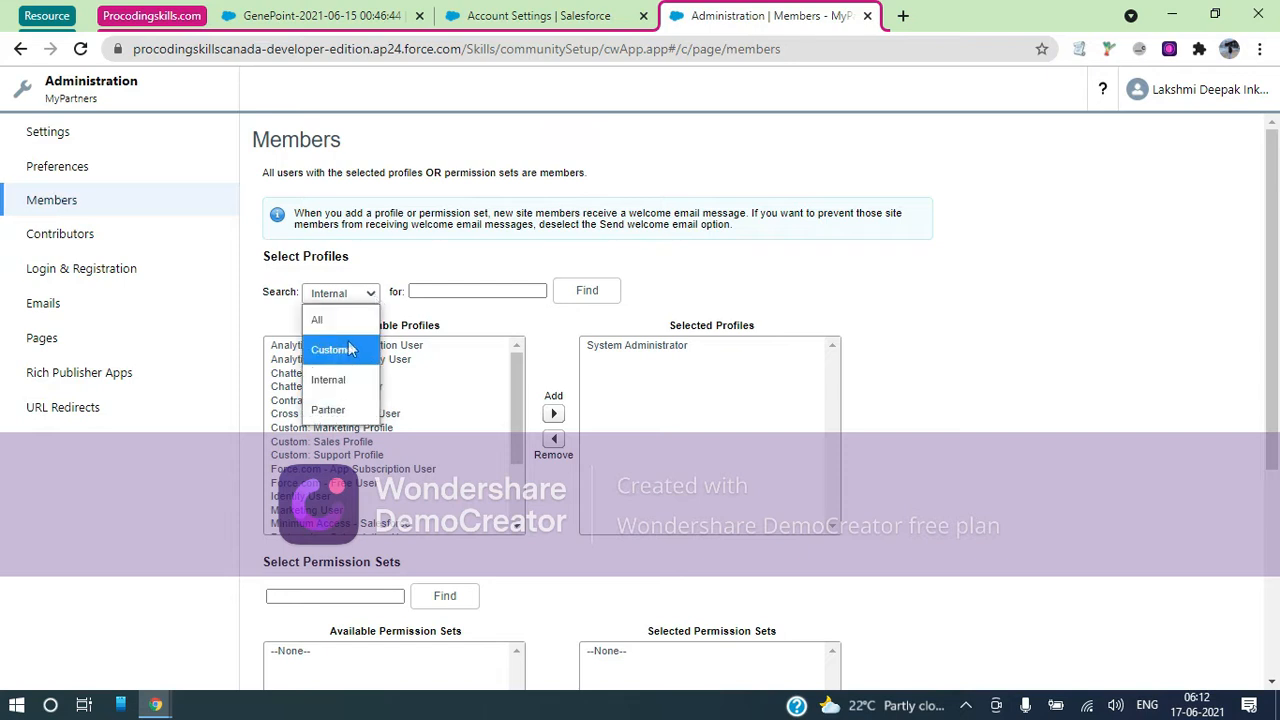
{"action": "left_click", "coordinate": [360, 408]}
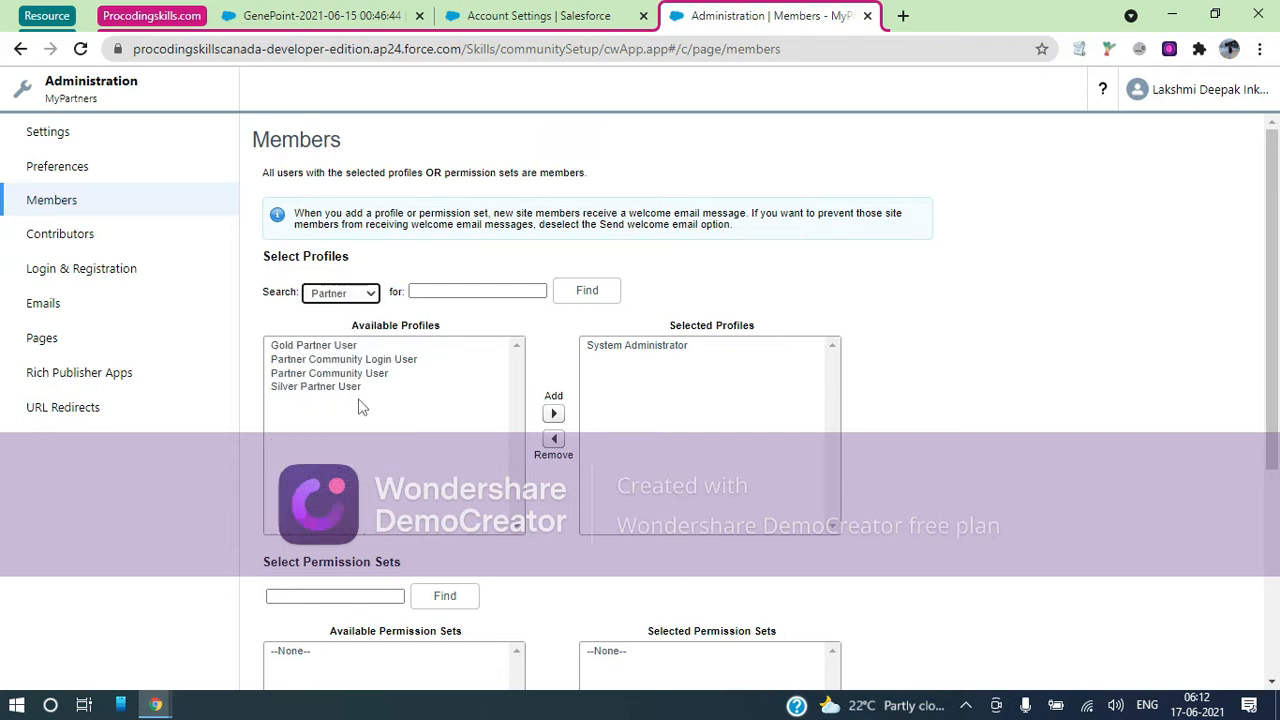
{"action": "left_click", "coordinate": [370, 294]}
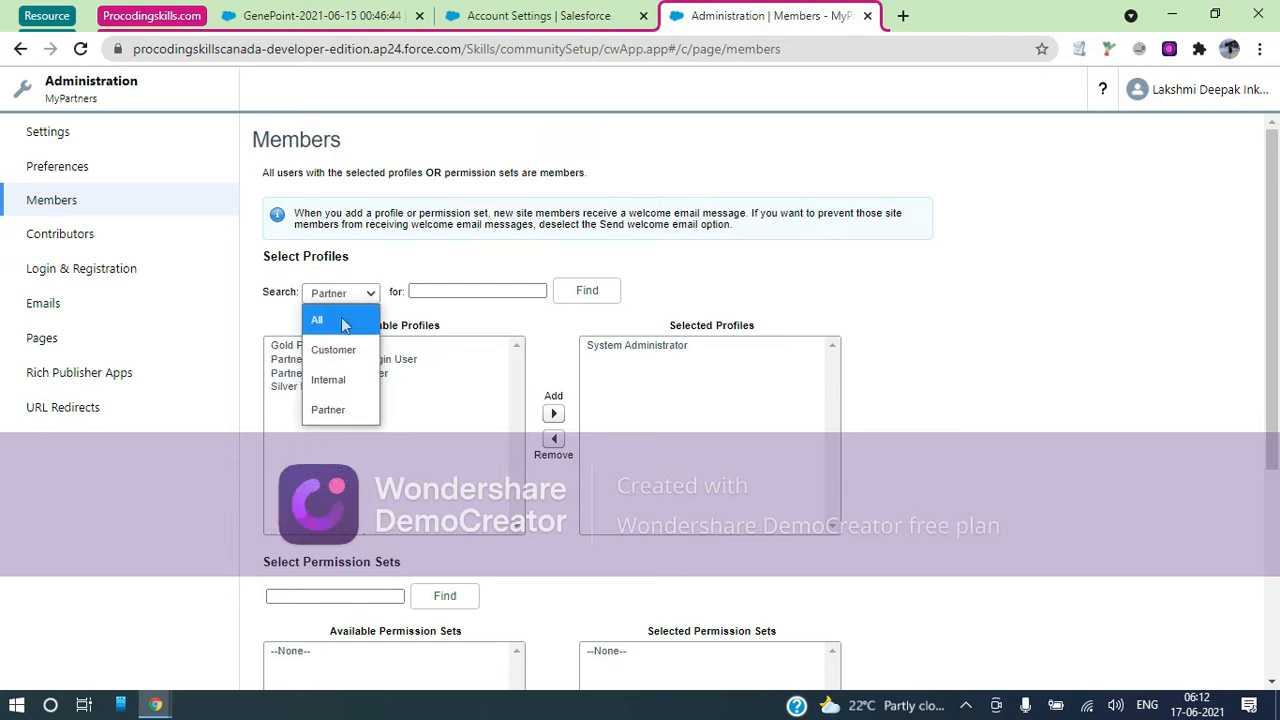
{"action": "left_click", "coordinate": [348, 349]}
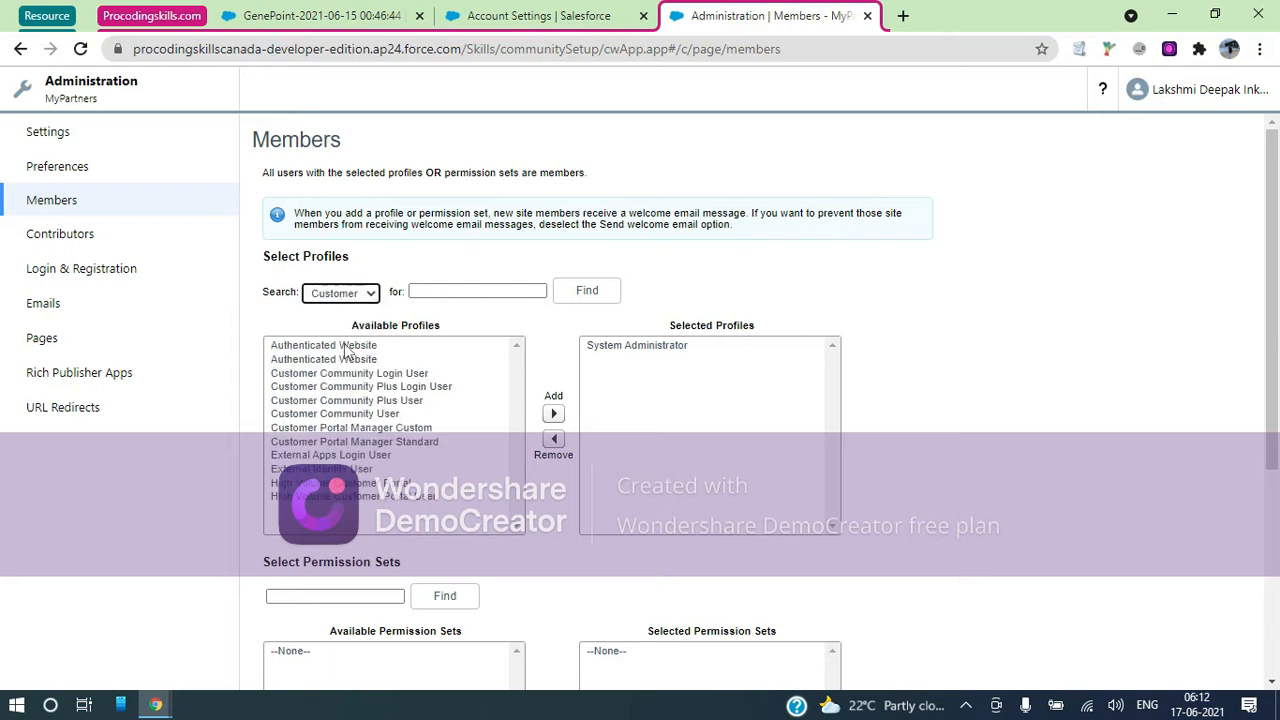
{"action": "left_click", "coordinate": [372, 294]}
{"action": "left_click", "coordinate": [337, 412]}
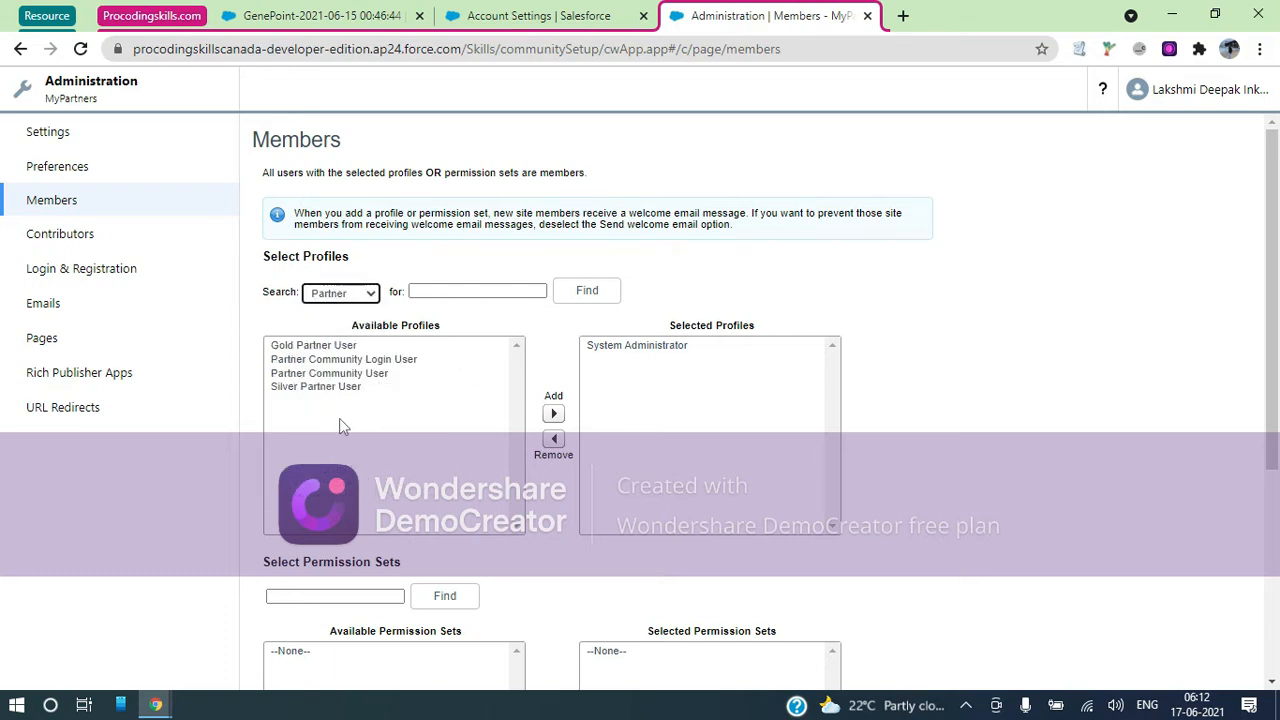
{"action": "key", "text": "ctrl+a"}
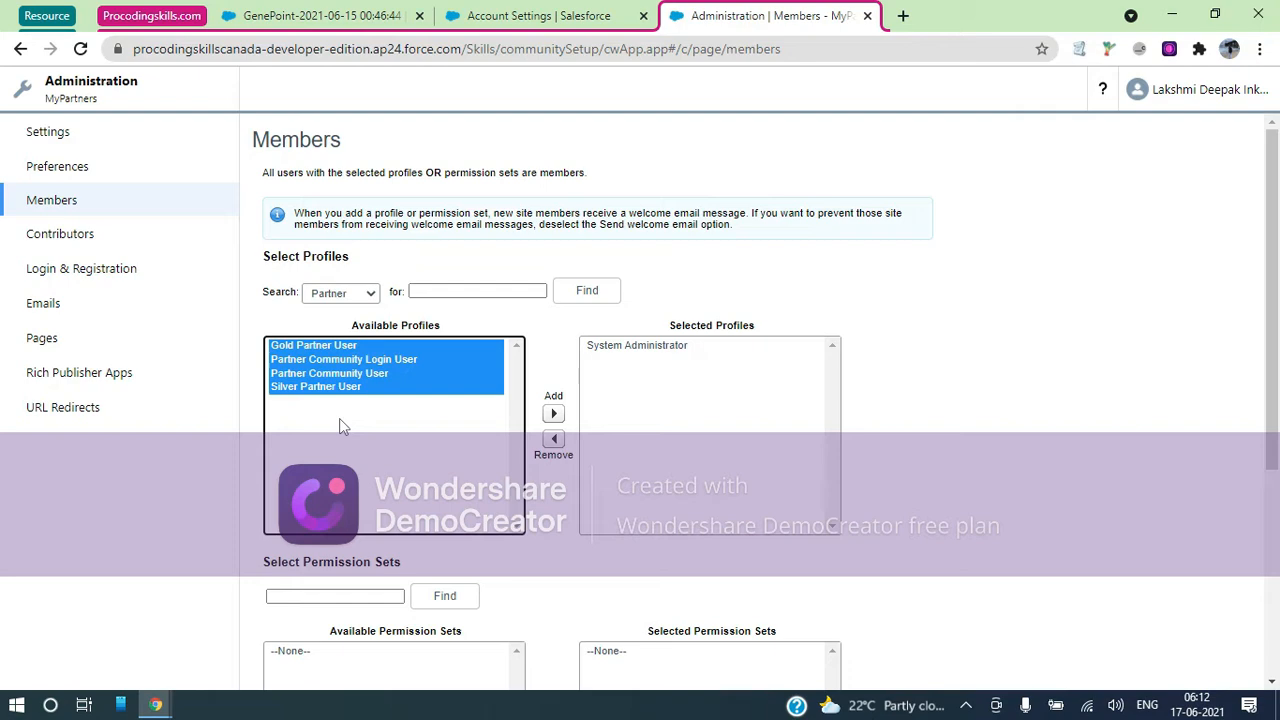
{"action": "left_click", "coordinate": [553, 415]}
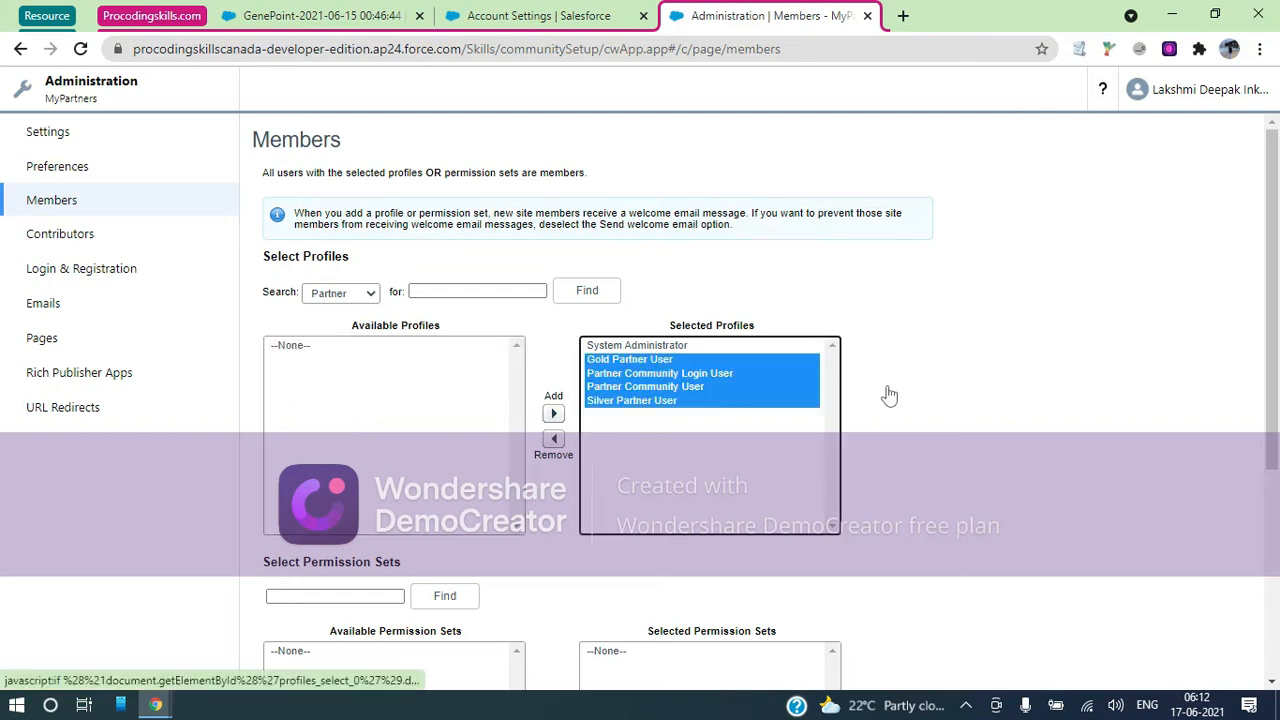
{"action": "scroll", "coordinate": [886, 392], "scroll_direction": "down", "scroll_amount": 4}
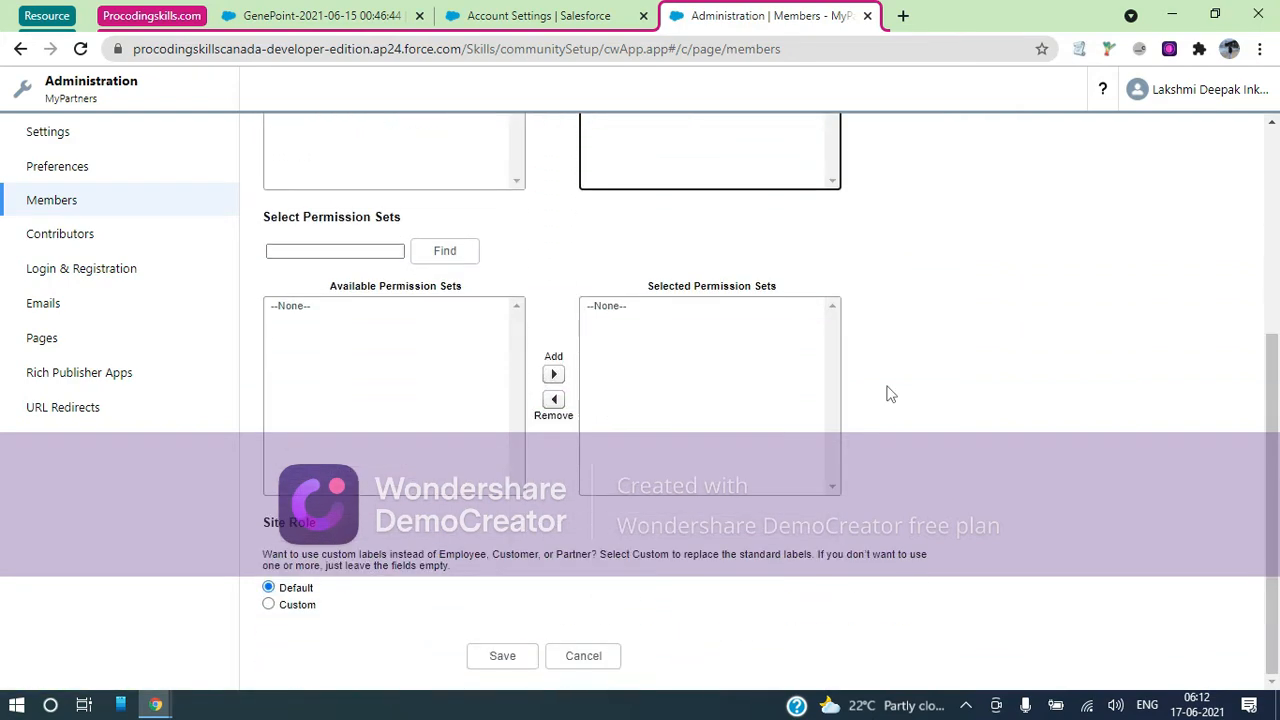
{"action": "left_click", "coordinate": [502, 656]}
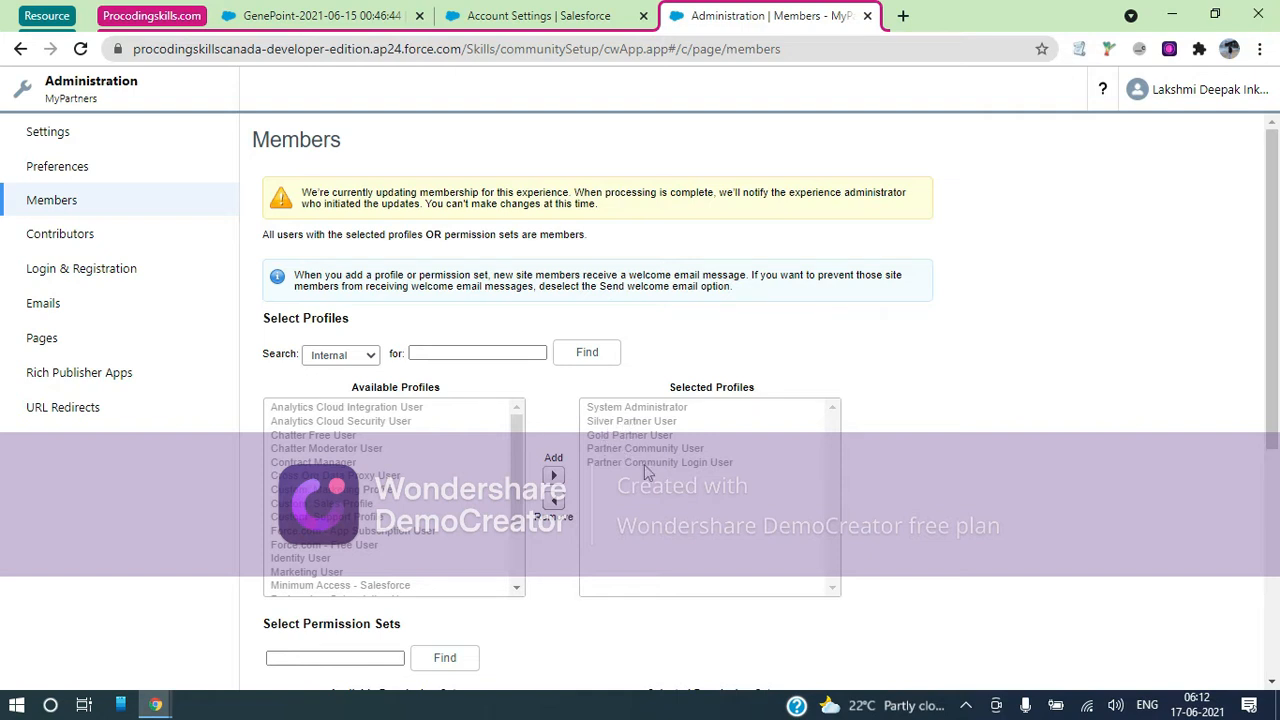
{"action": "left_click", "coordinate": [60, 234]}
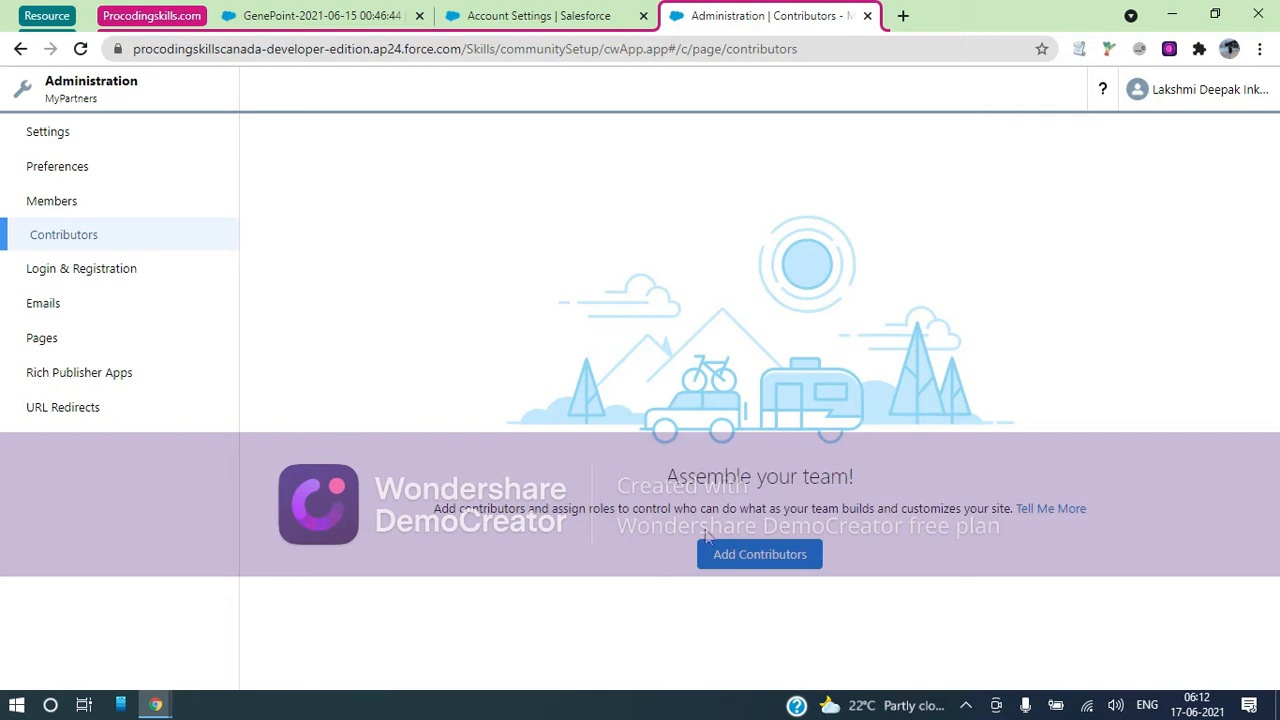
Save the Login & Registration settings with self-registration left unticked
{"action": "left_click", "coordinate": [85, 276]}
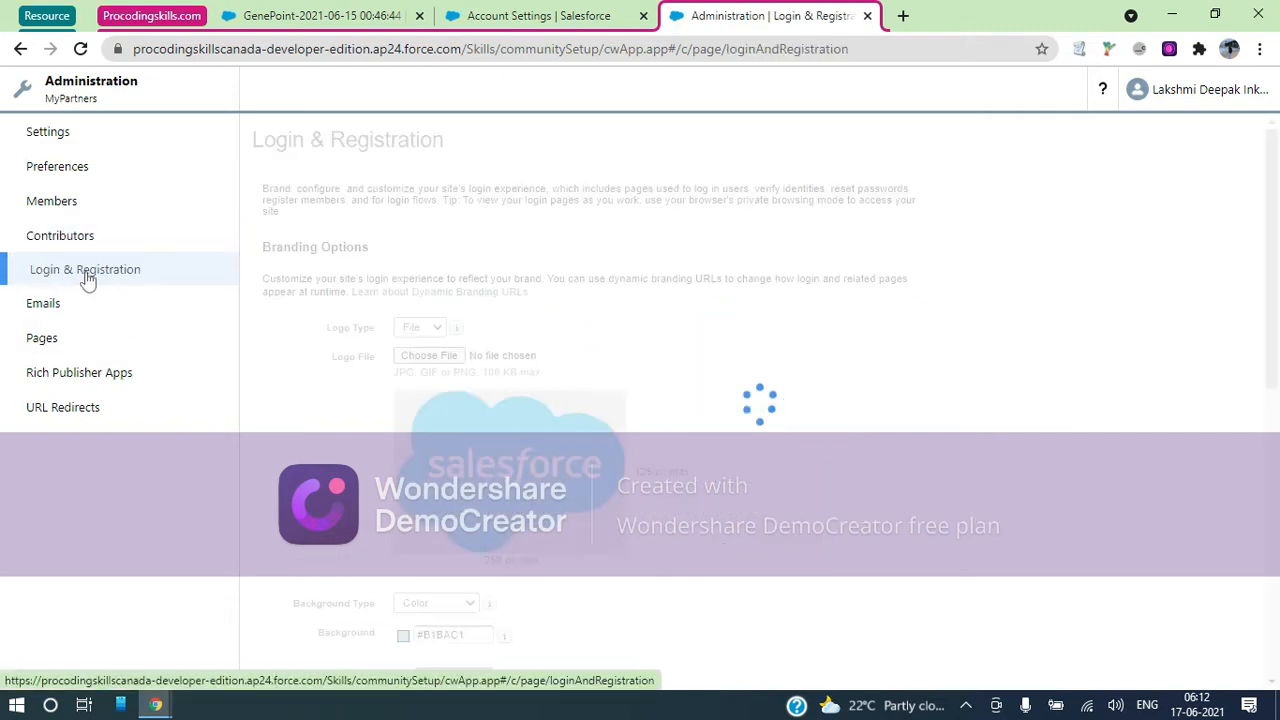
{"action": "scroll", "coordinate": [564, 360], "scroll_direction": "down", "scroll_amount": 4}
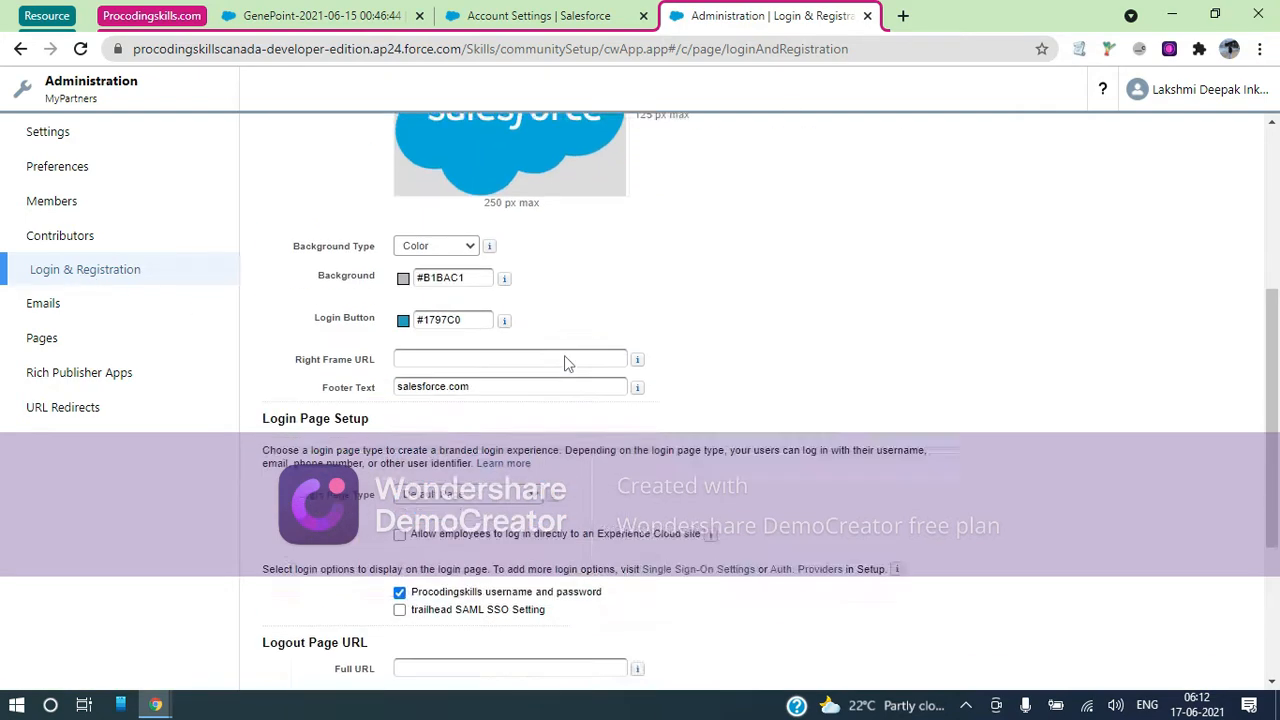
{"action": "scroll", "coordinate": [564, 362], "scroll_direction": "down", "scroll_amount": 2}
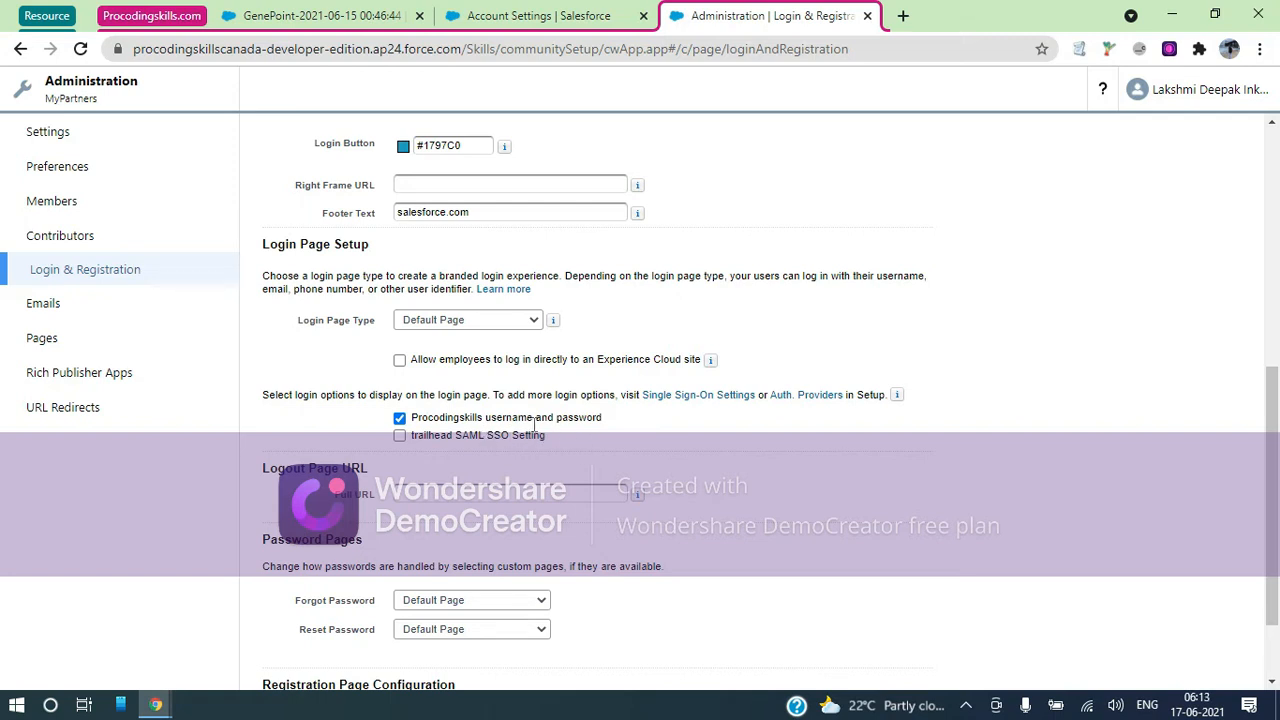
{"action": "scroll", "coordinate": [563, 425], "scroll_direction": "down", "scroll_amount": 2}
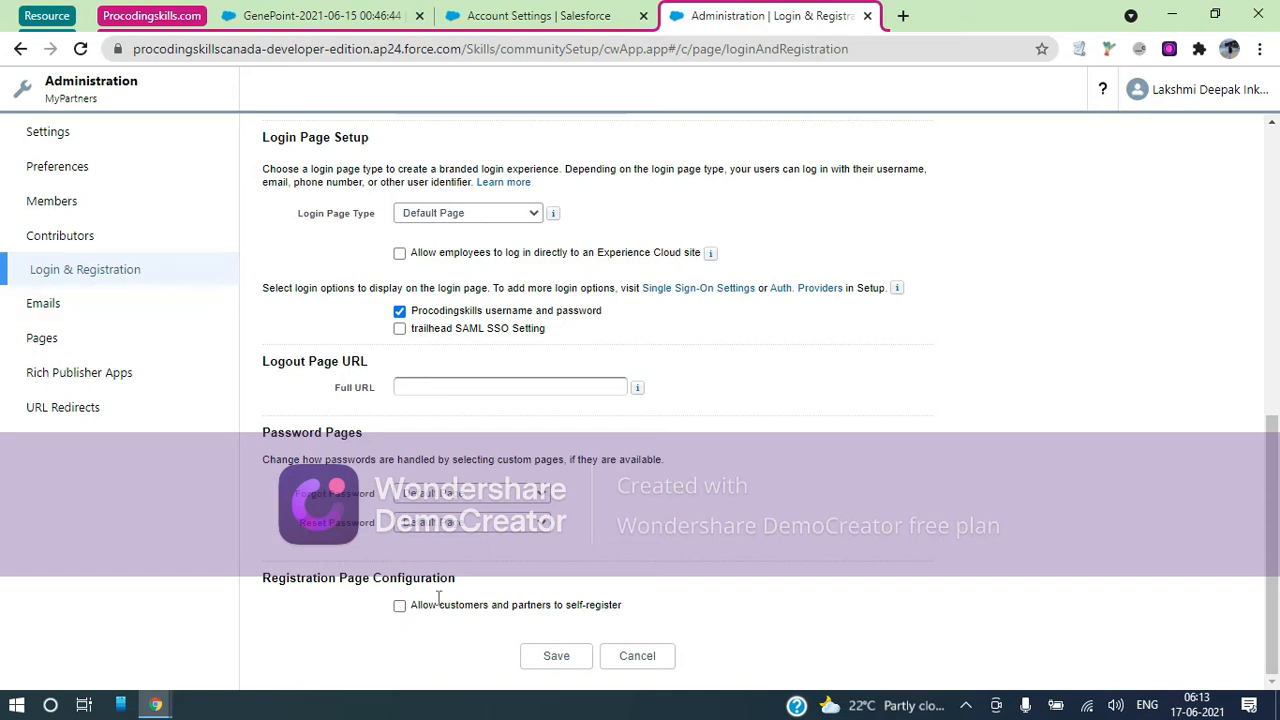
{"action": "left_click", "coordinate": [555, 656]}
Try viewing the MyPartners site and dismiss the not-yet-published notice
{"action": "left_click", "coordinate": [64, 95]}
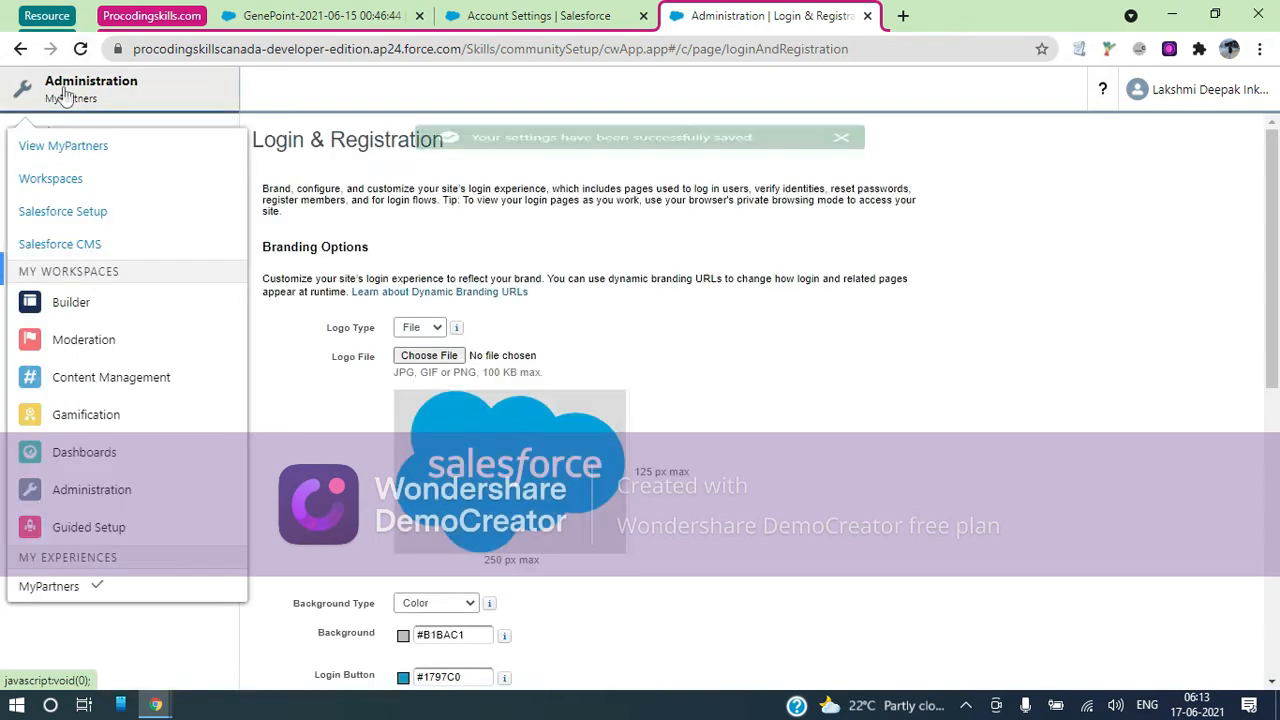
{"action": "left_click", "coordinate": [65, 151]}
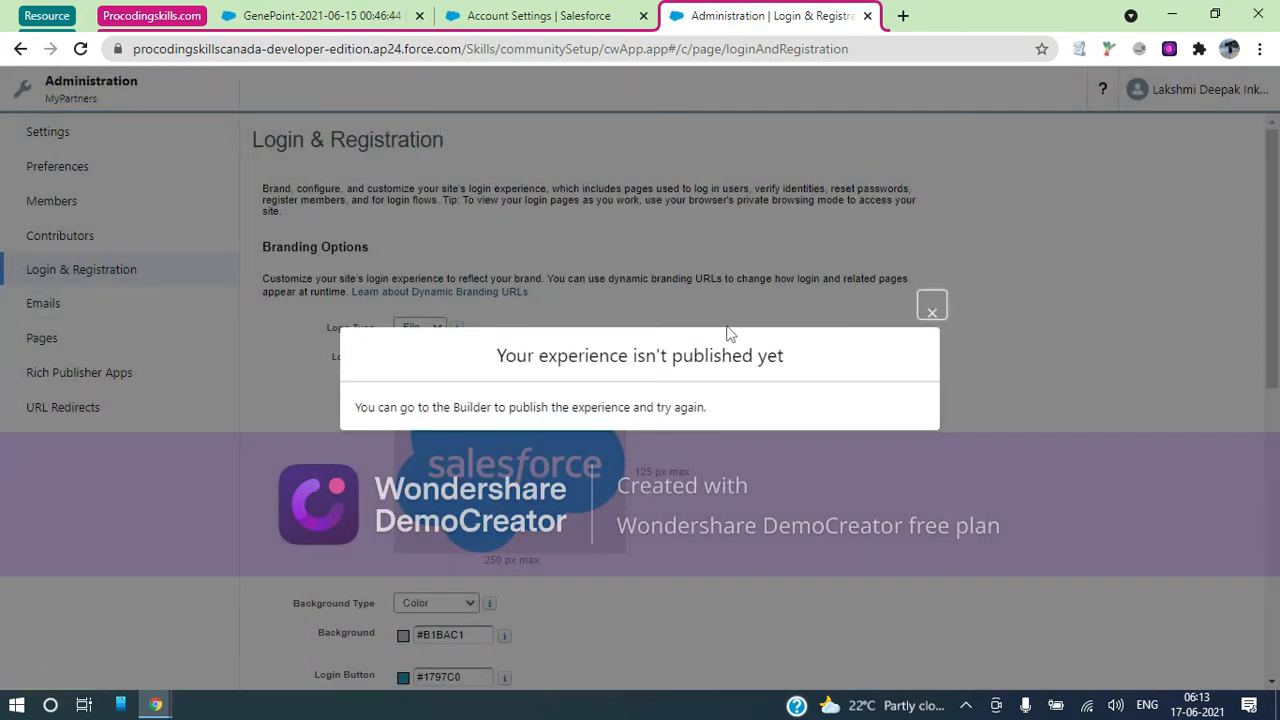
{"action": "left_click", "coordinate": [934, 307]}
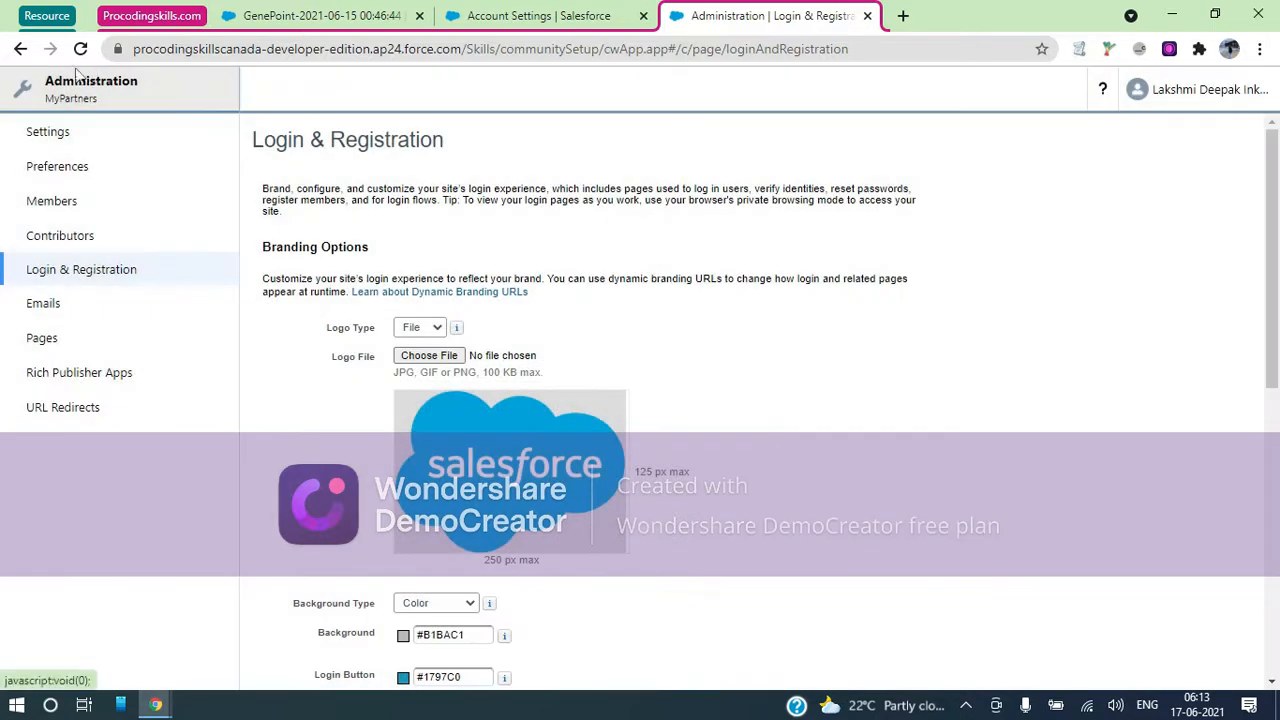
Publish all recent MyPartners changes from Experience Builder, then return to Administration
{"action": "left_click", "coordinate": [72, 84]}
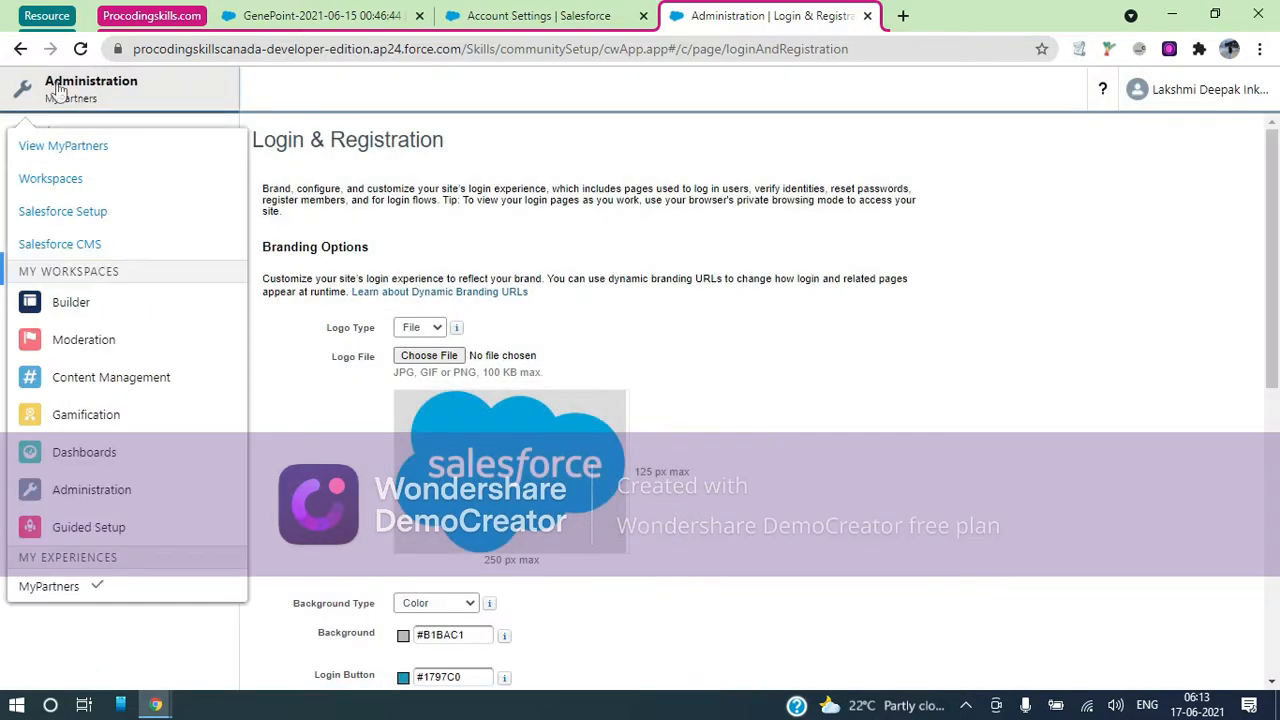
{"action": "left_click", "coordinate": [78, 319]}
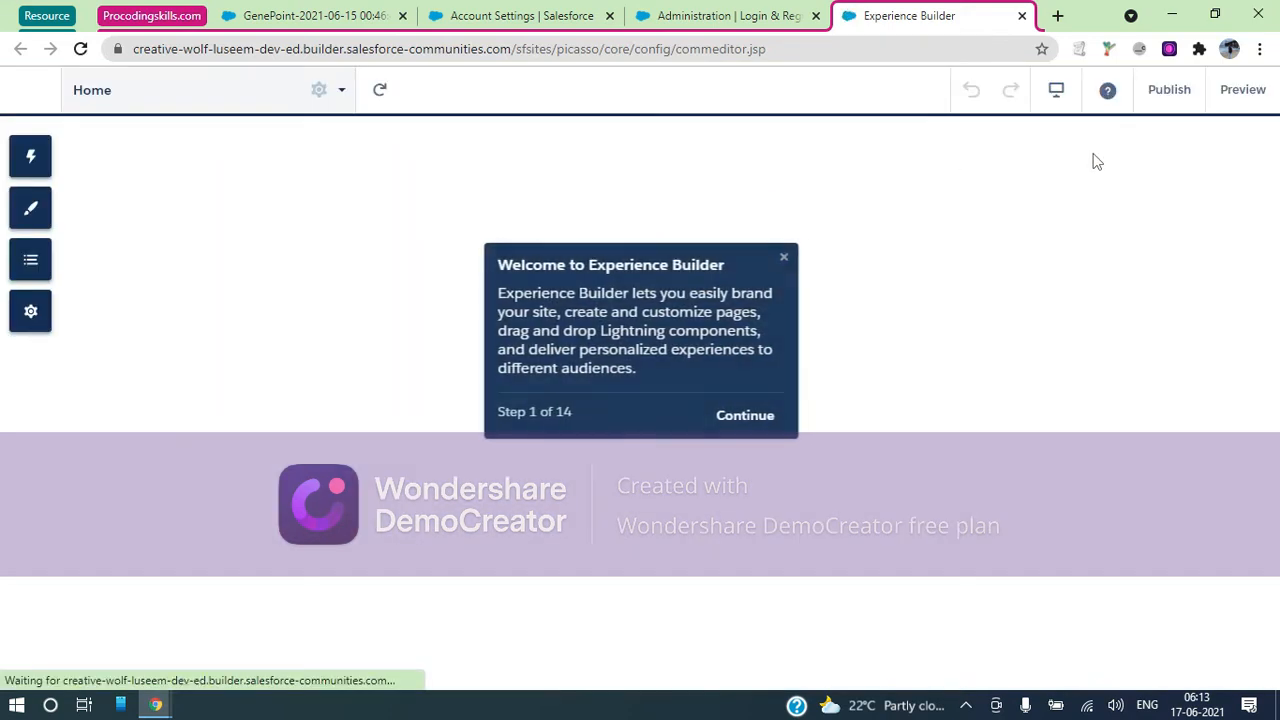
{"action": "left_click", "coordinate": [1170, 90]}
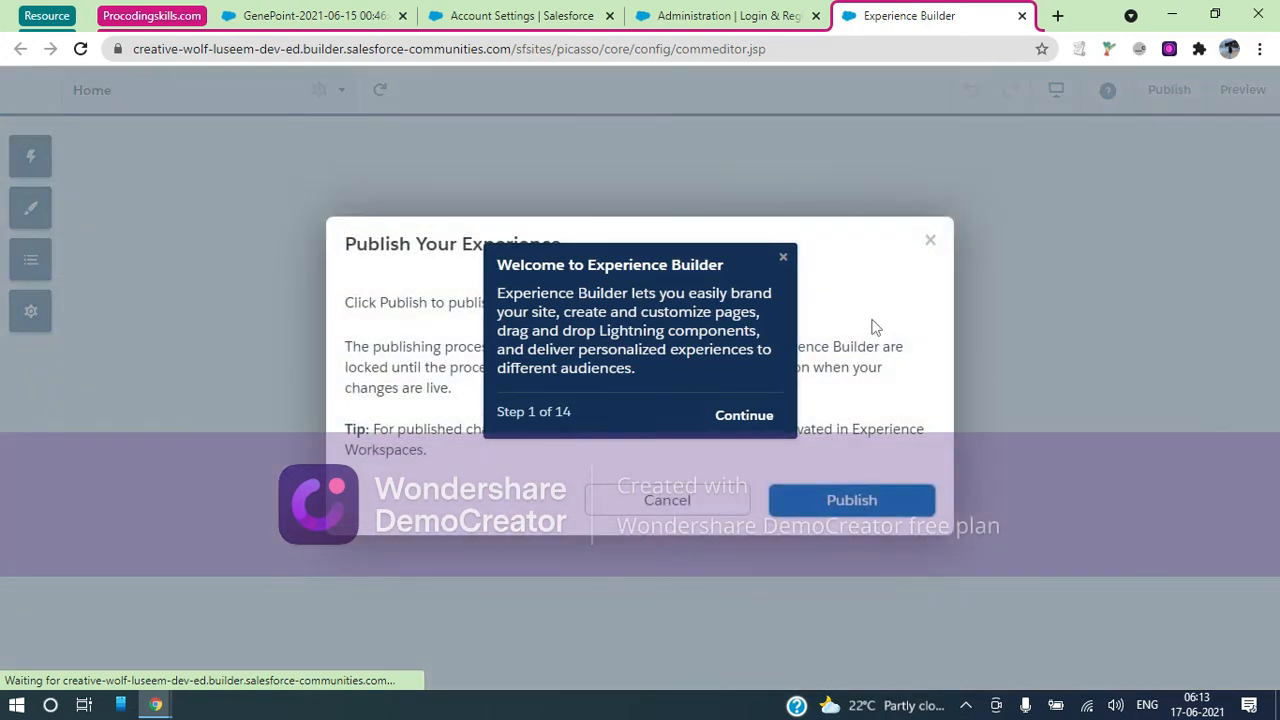
{"action": "left_click", "coordinate": [784, 260]}
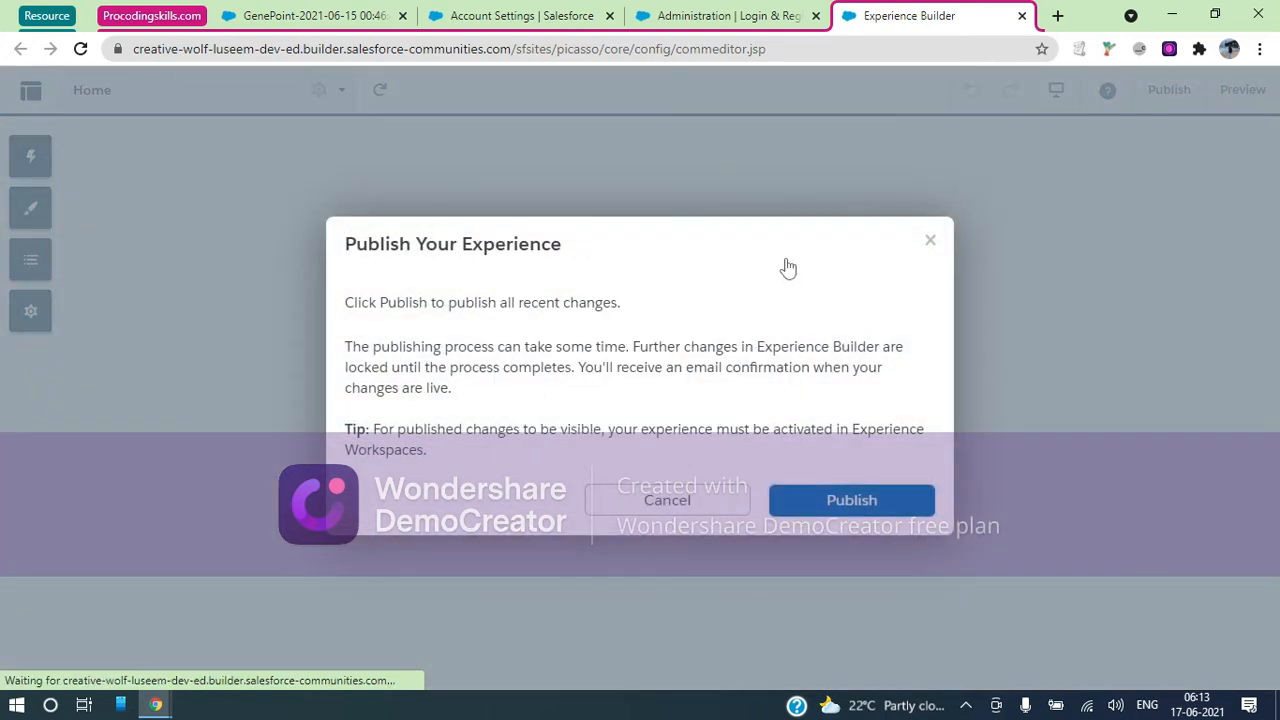
{"action": "left_click", "coordinate": [851, 500]}
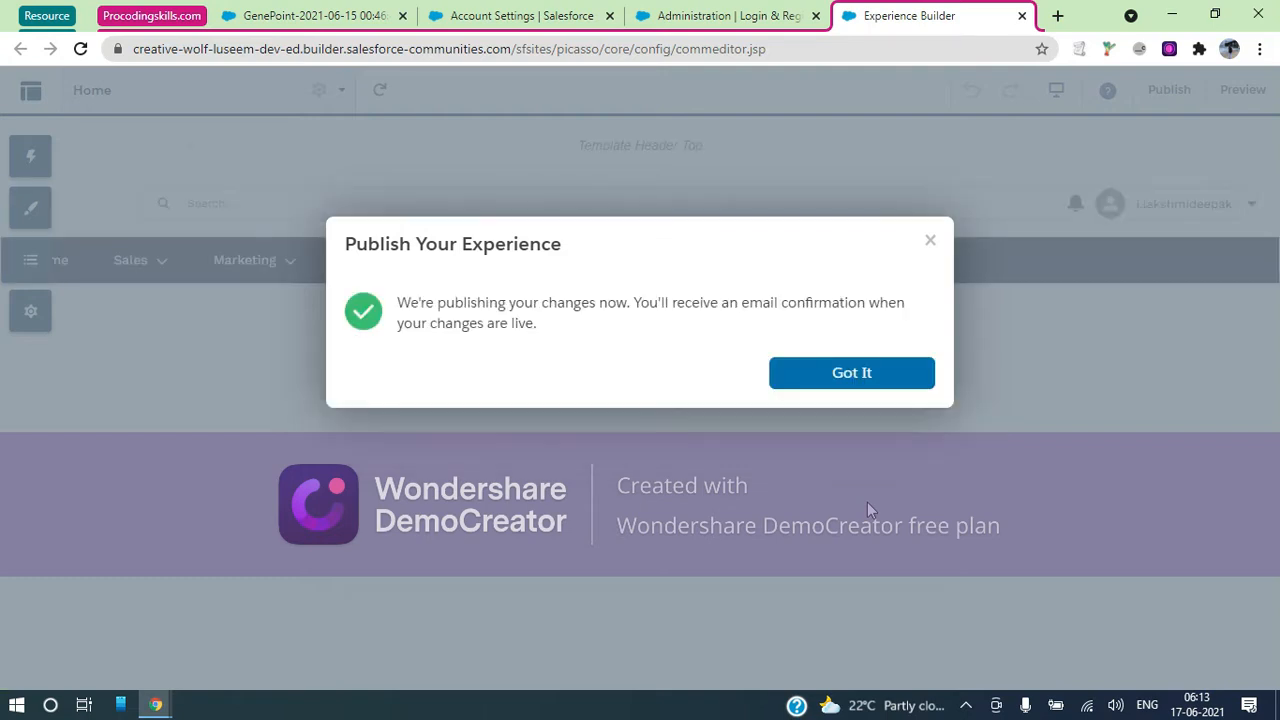
{"action": "left_click", "coordinate": [862, 373]}
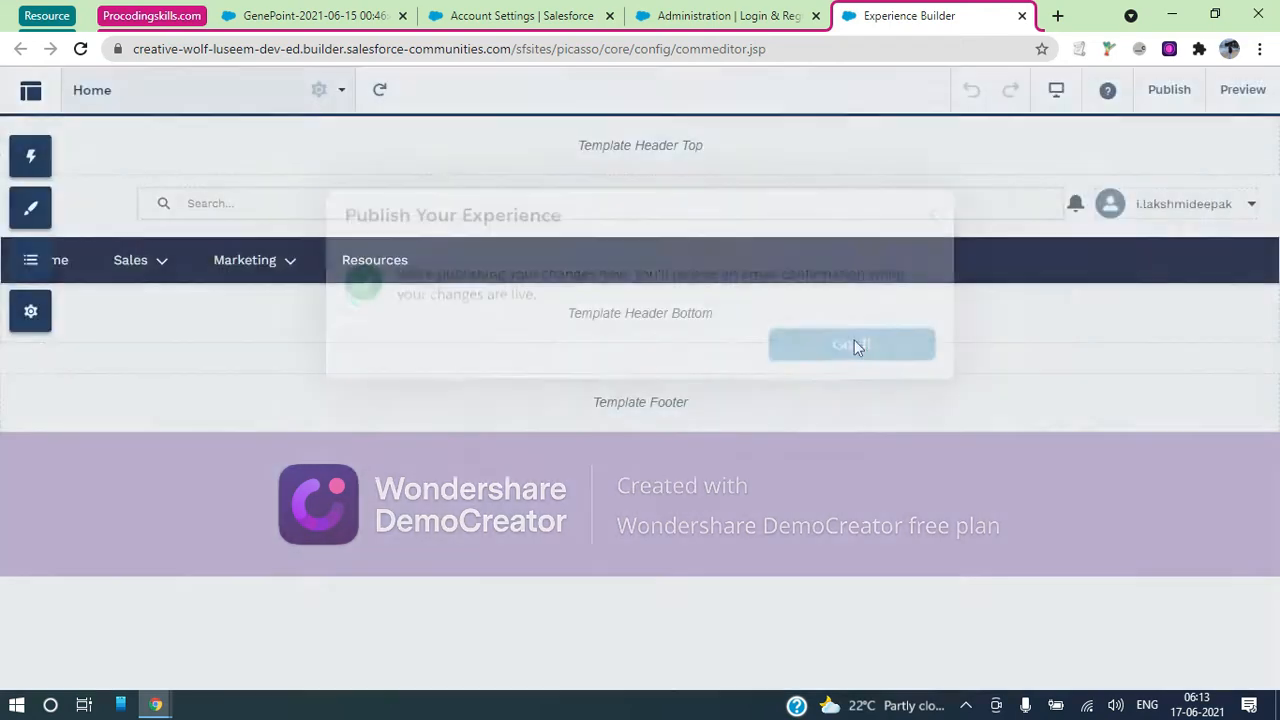
{"action": "left_click", "coordinate": [758, 16]}
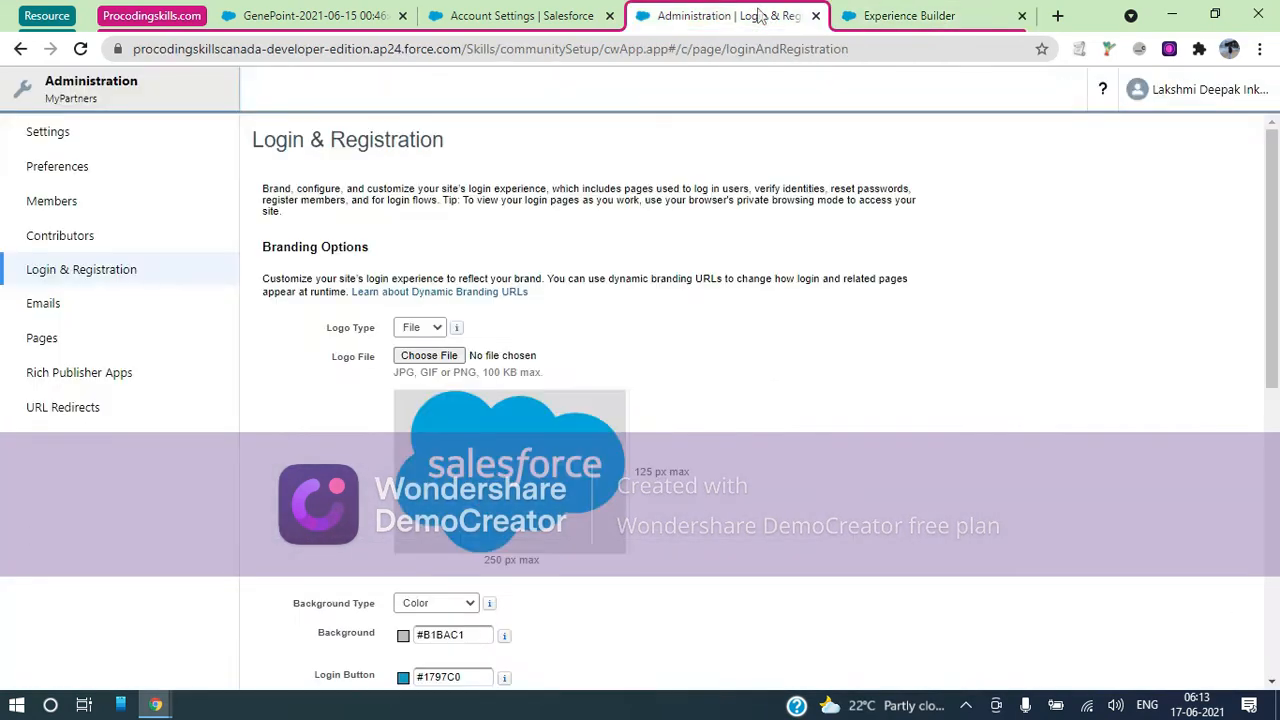
Reload the administration page and open the live MyPartners site
{"action": "left_click", "coordinate": [89, 100]}
{"action": "left_click", "coordinate": [83, 145]}
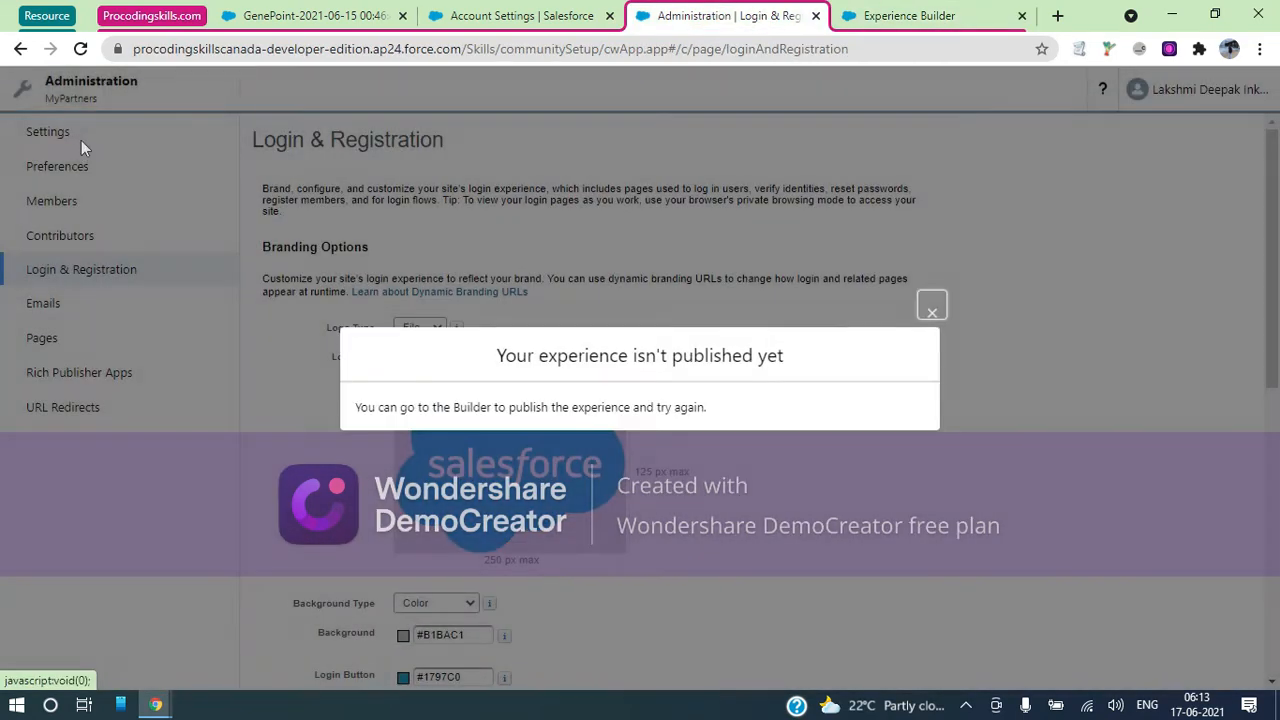
{"action": "left_click", "coordinate": [655, 49]}
{"action": "key", "text": "Return"}
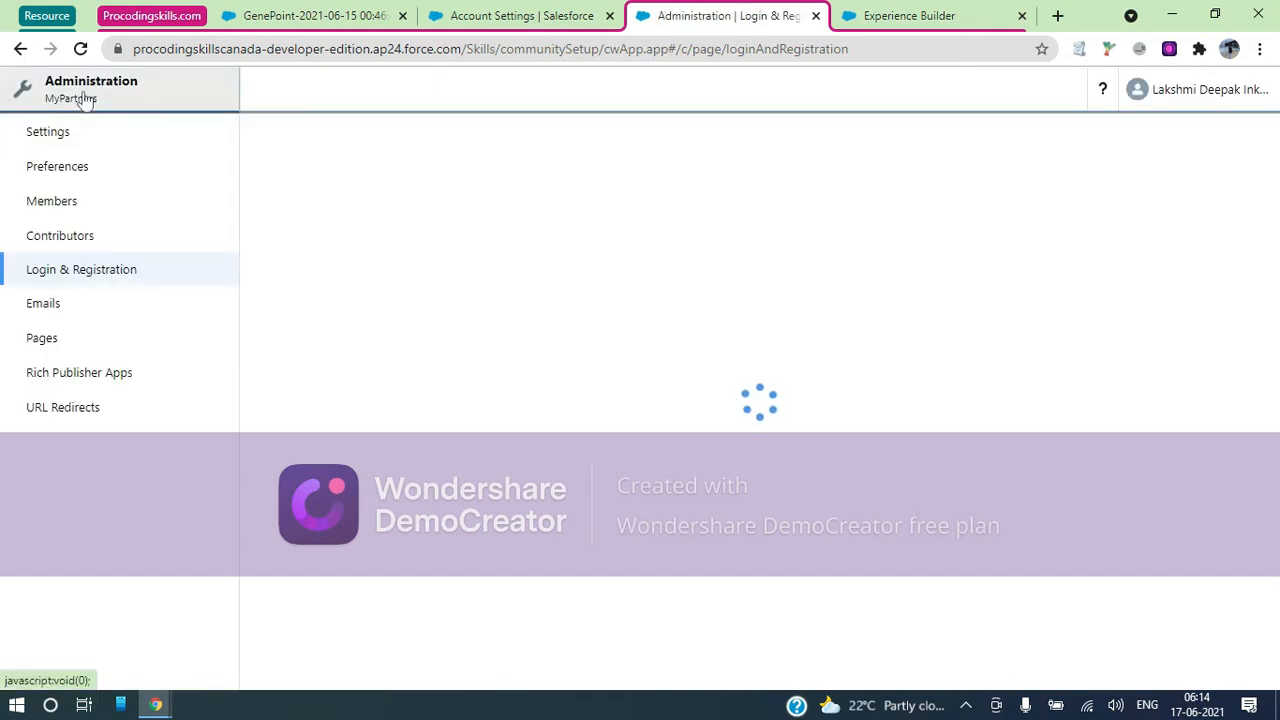
{"action": "left_click", "coordinate": [85, 100]}
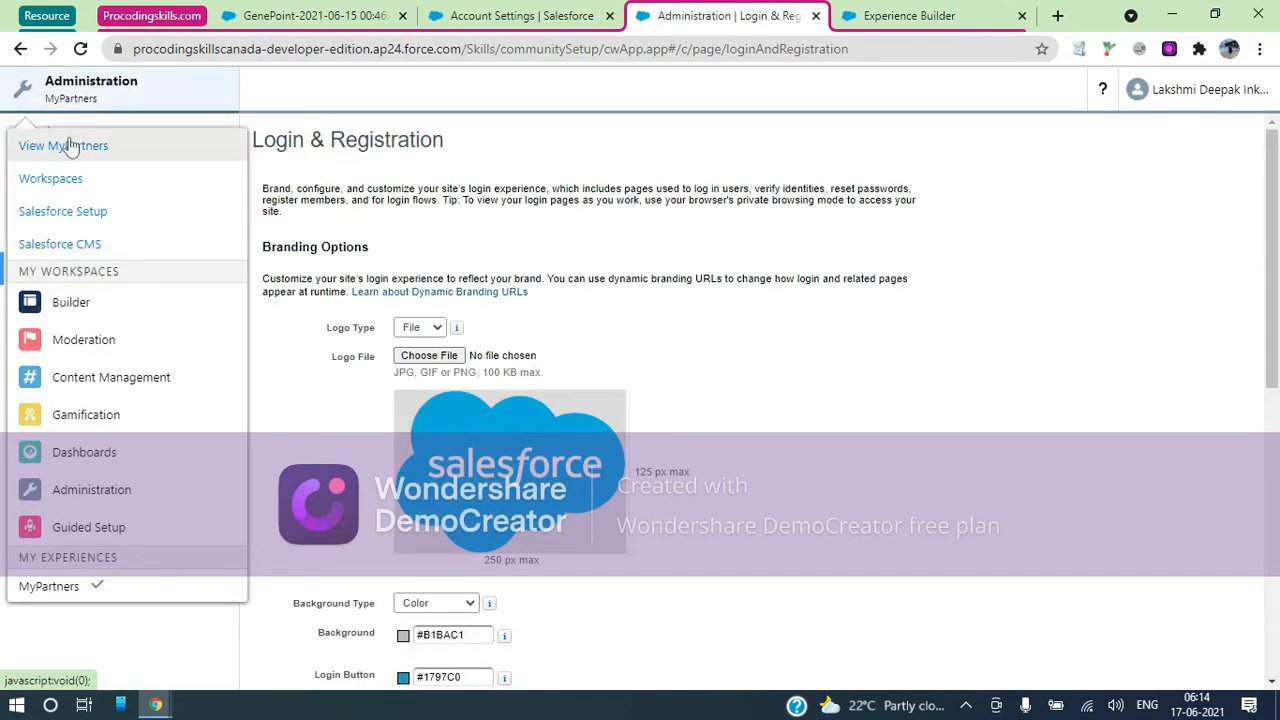
{"action": "left_click", "coordinate": [70, 148]}
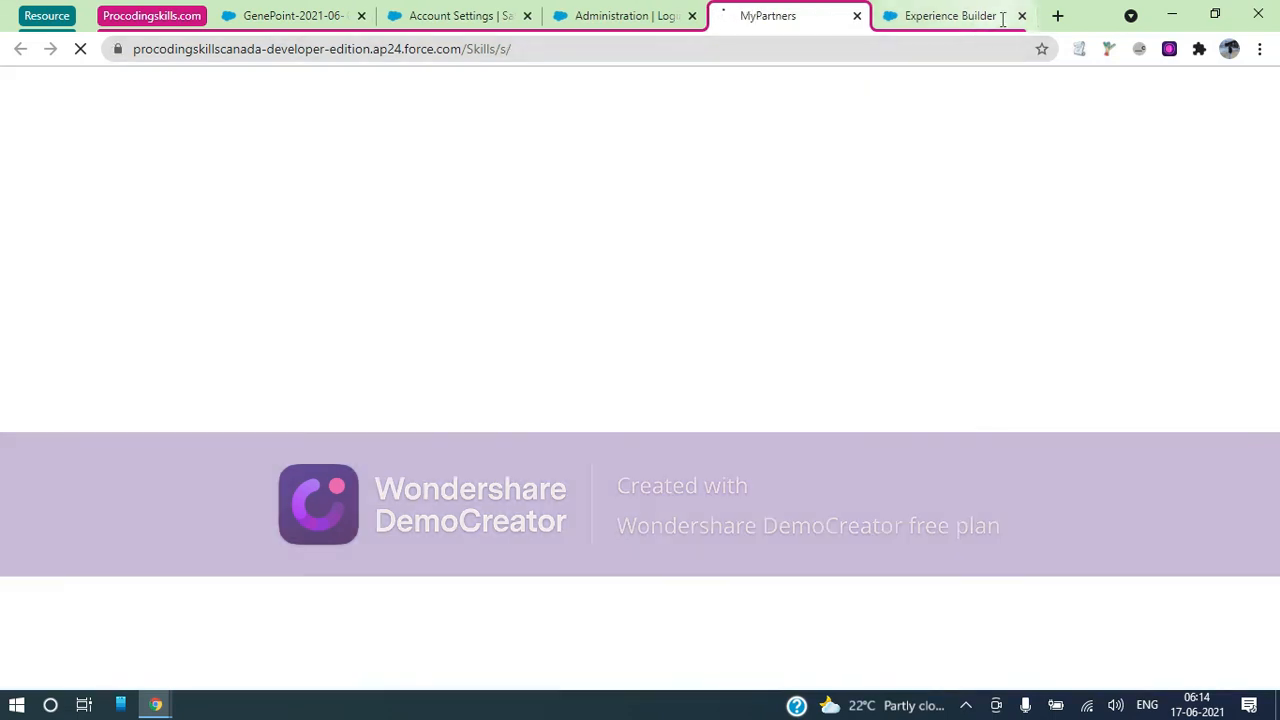
{"action": "left_click", "coordinate": [1021, 16]}
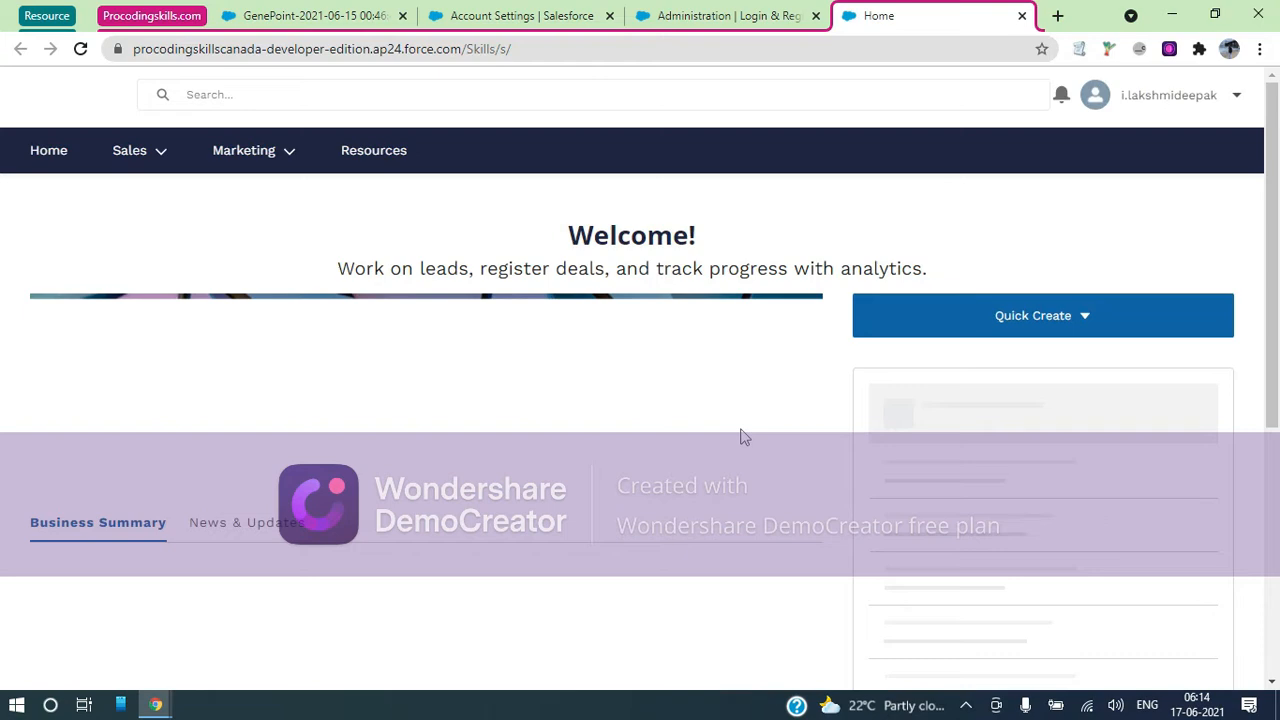
Under Sales > Deals, switch the list view to All Opportunities (29 records)
{"action": "scroll", "coordinate": [1007, 431], "scroll_direction": "down", "scroll_amount": 2}
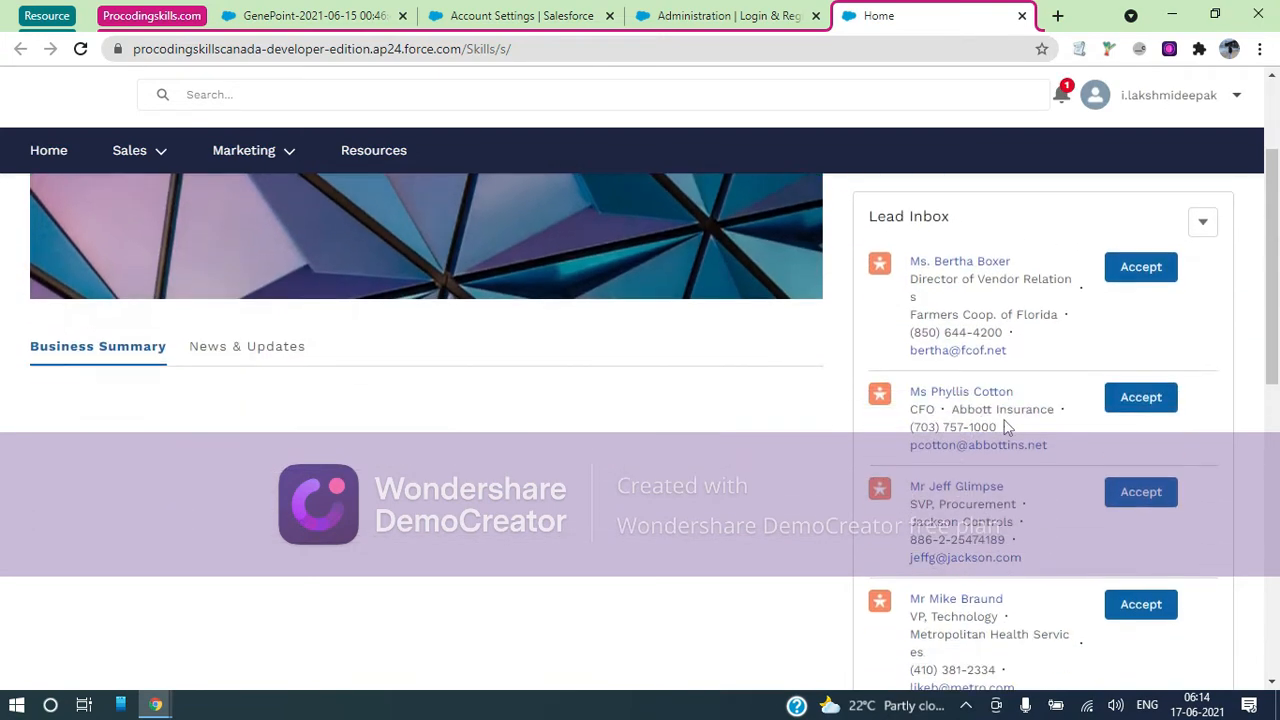
{"action": "scroll", "coordinate": [1007, 431], "scroll_direction": "up", "scroll_amount": 1}
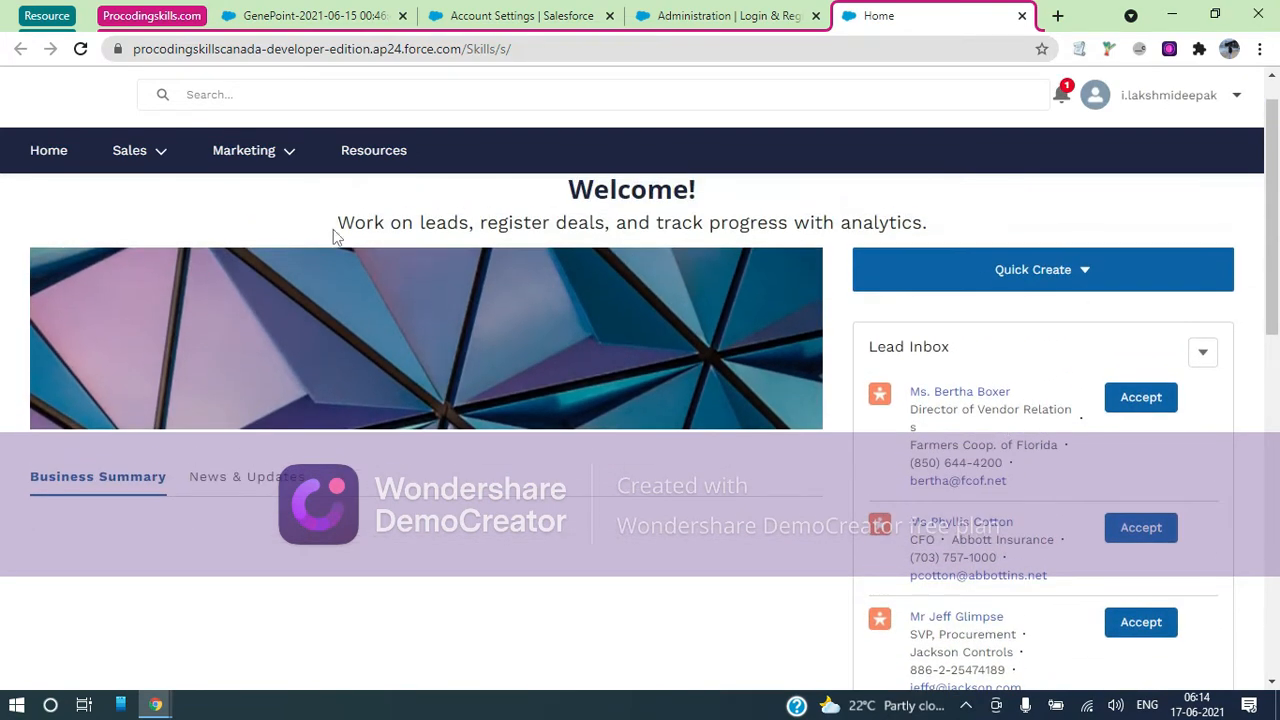
{"action": "scroll", "coordinate": [337, 236], "scroll_direction": "down", "scroll_amount": 5}
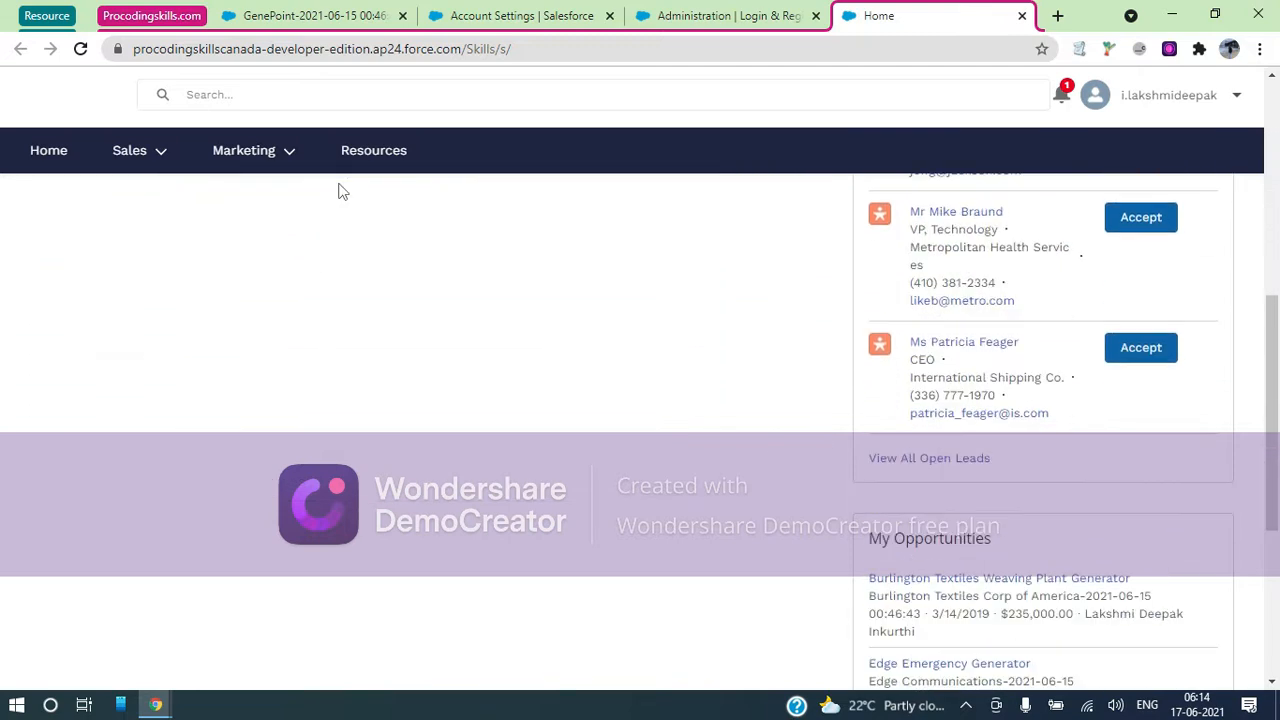
{"action": "scroll", "coordinate": [340, 191], "scroll_direction": "up", "scroll_amount": 5}
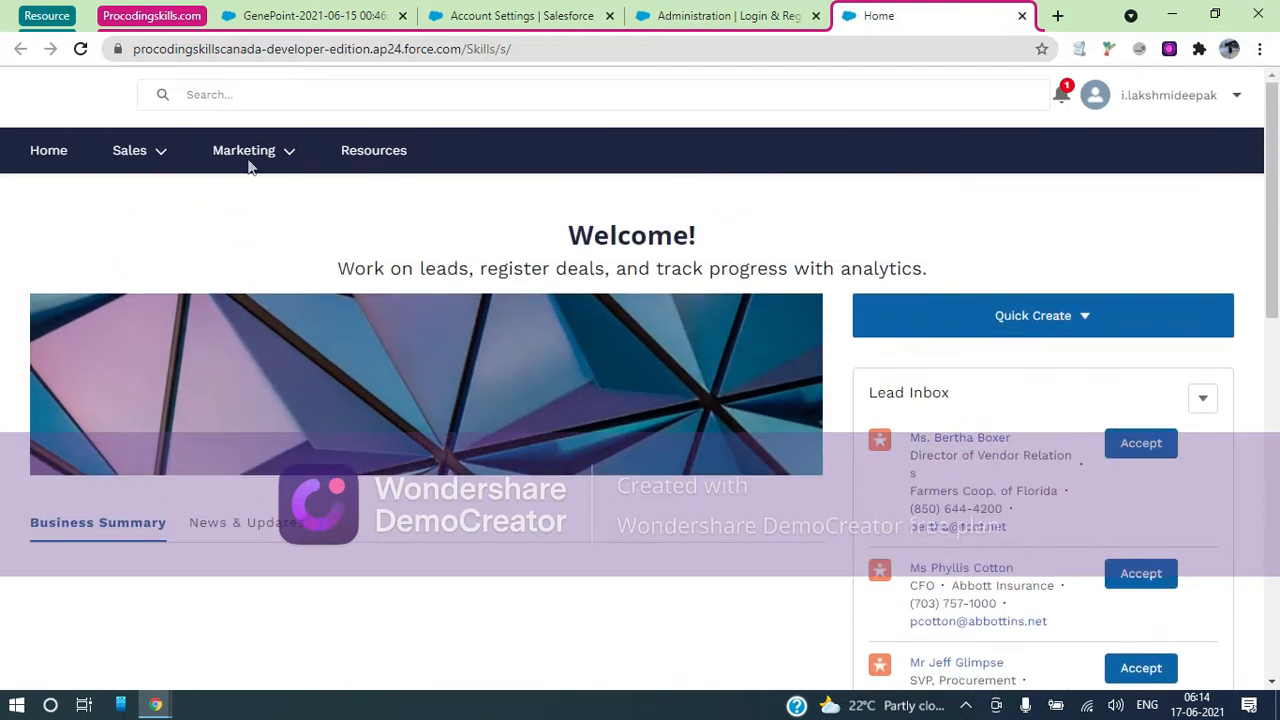
{"action": "left_click", "coordinate": [169, 157]}
{"action": "left_click", "coordinate": [310, 158]}
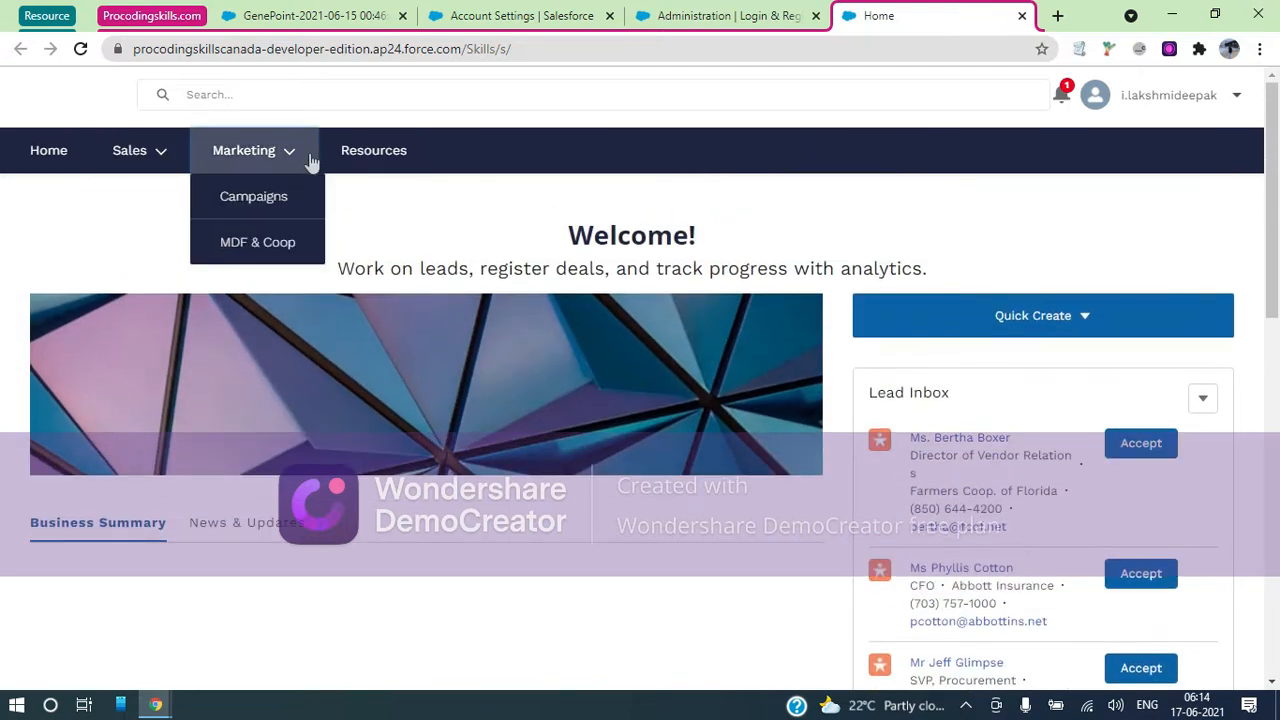
{"action": "left_click", "coordinate": [155, 158]}
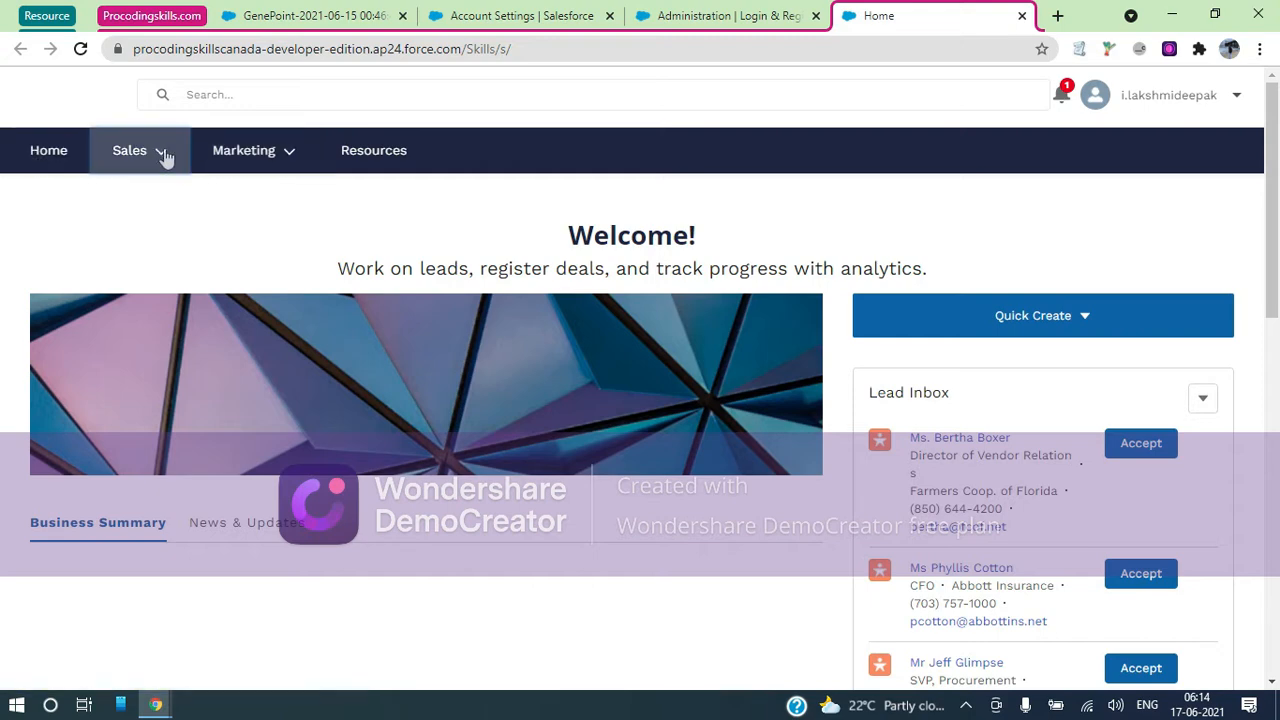
{"action": "left_click", "coordinate": [140, 242]}
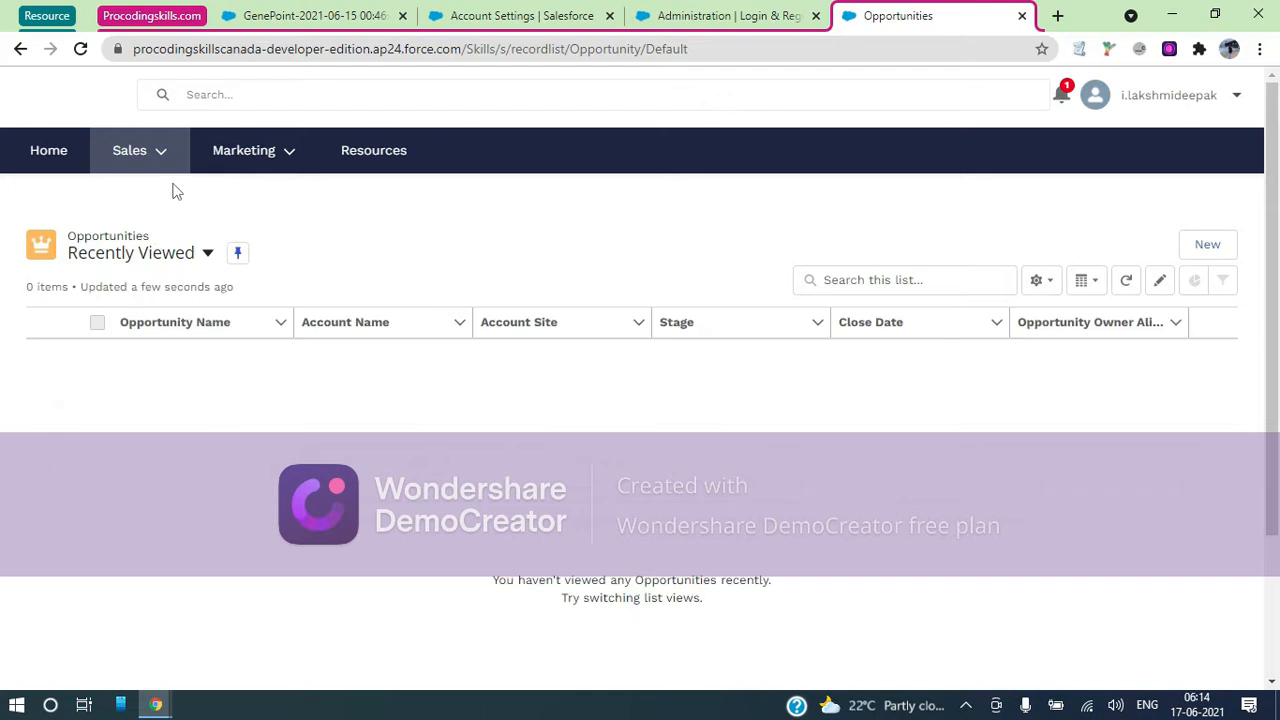
{"action": "left_click", "coordinate": [208, 254]}
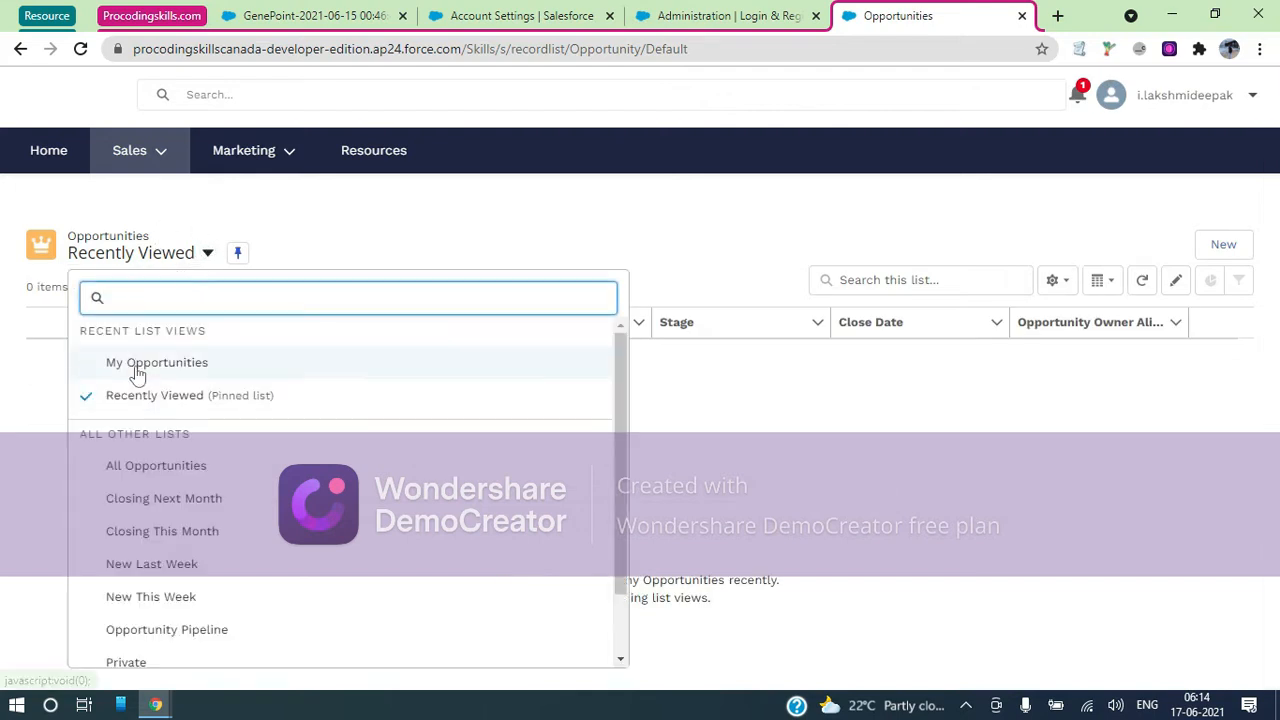
{"action": "left_click", "coordinate": [150, 465]}
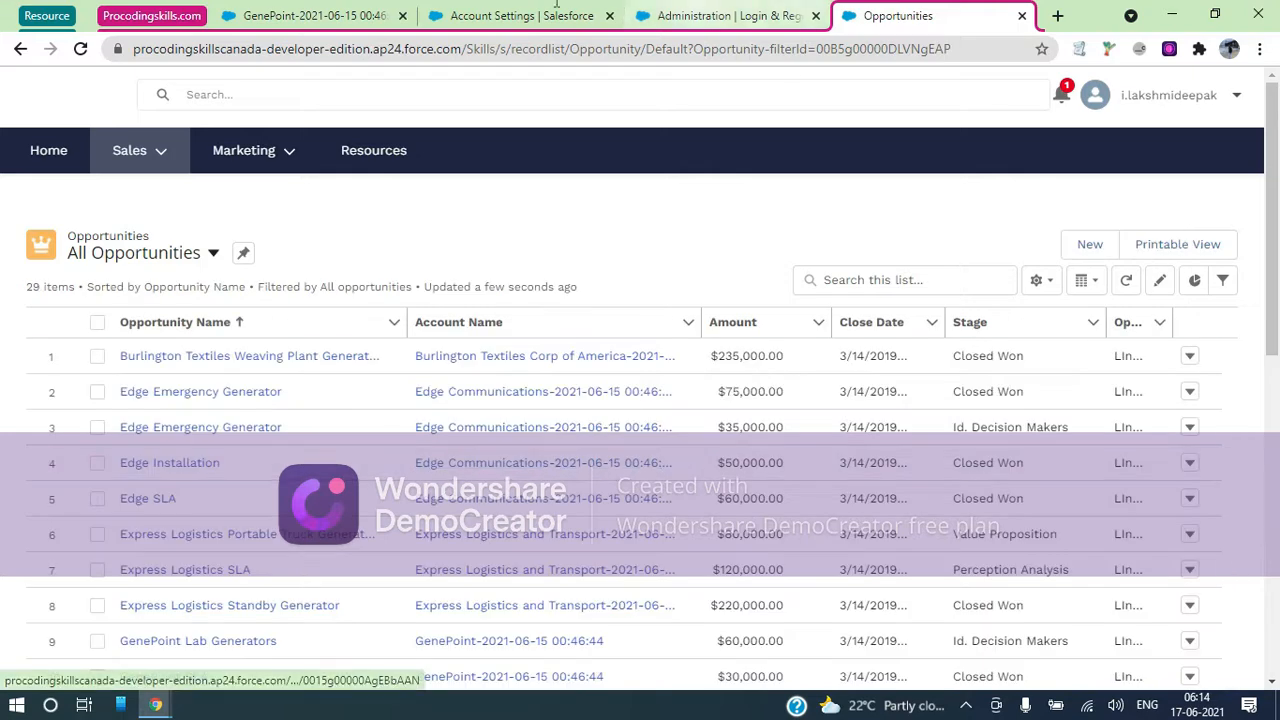
{"action": "left_click", "coordinate": [503, 12]}
Switch to Salesforce Classic from the user profile menu on the GenePoint tab, then show Classic Home
{"action": "left_click", "coordinate": [310, 15]}
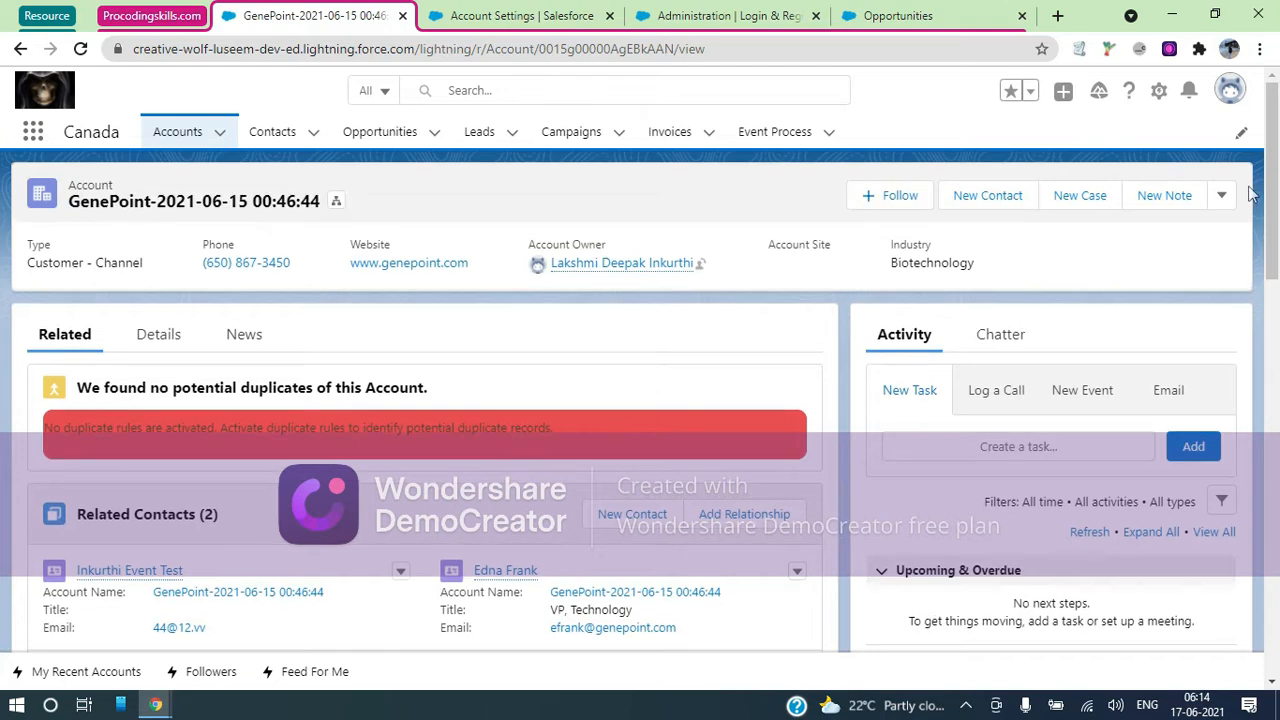
{"action": "left_click", "coordinate": [1224, 196]}
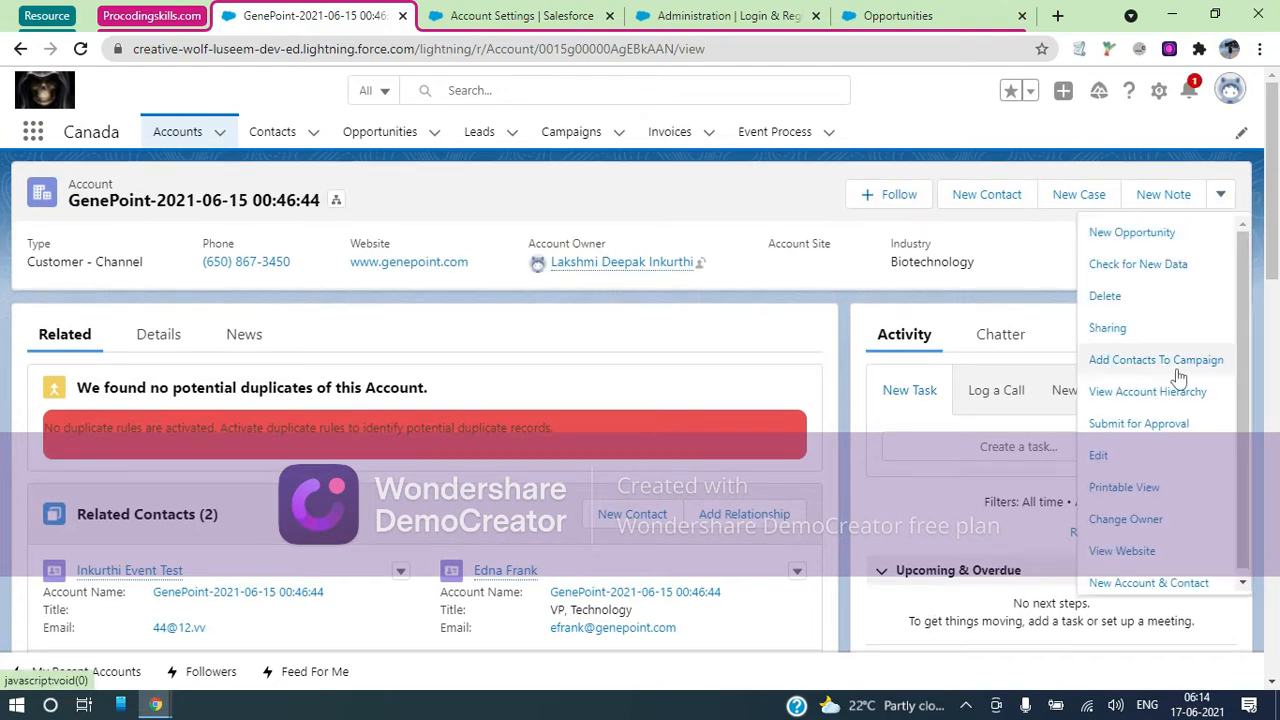
{"action": "scroll", "coordinate": [1179, 373], "scroll_direction": "down", "scroll_amount": 1}
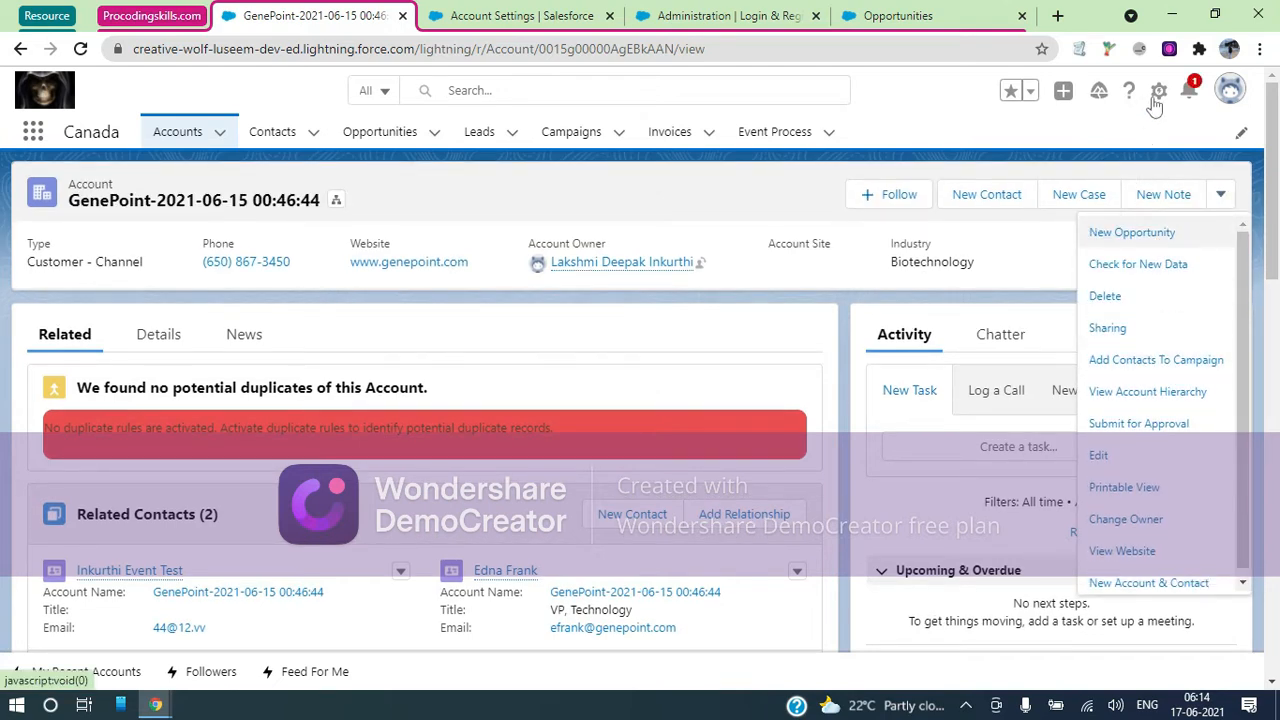
{"action": "left_click", "coordinate": [1232, 100]}
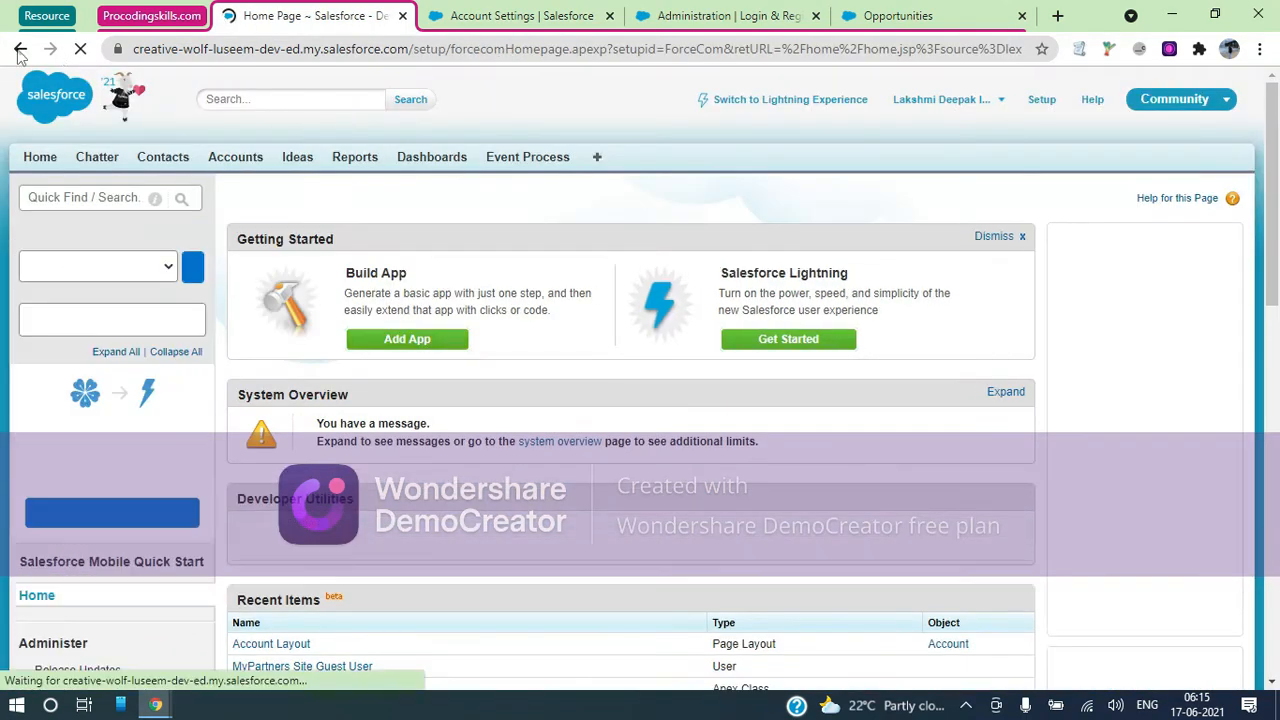
{"action": "left_click", "coordinate": [20, 49]}
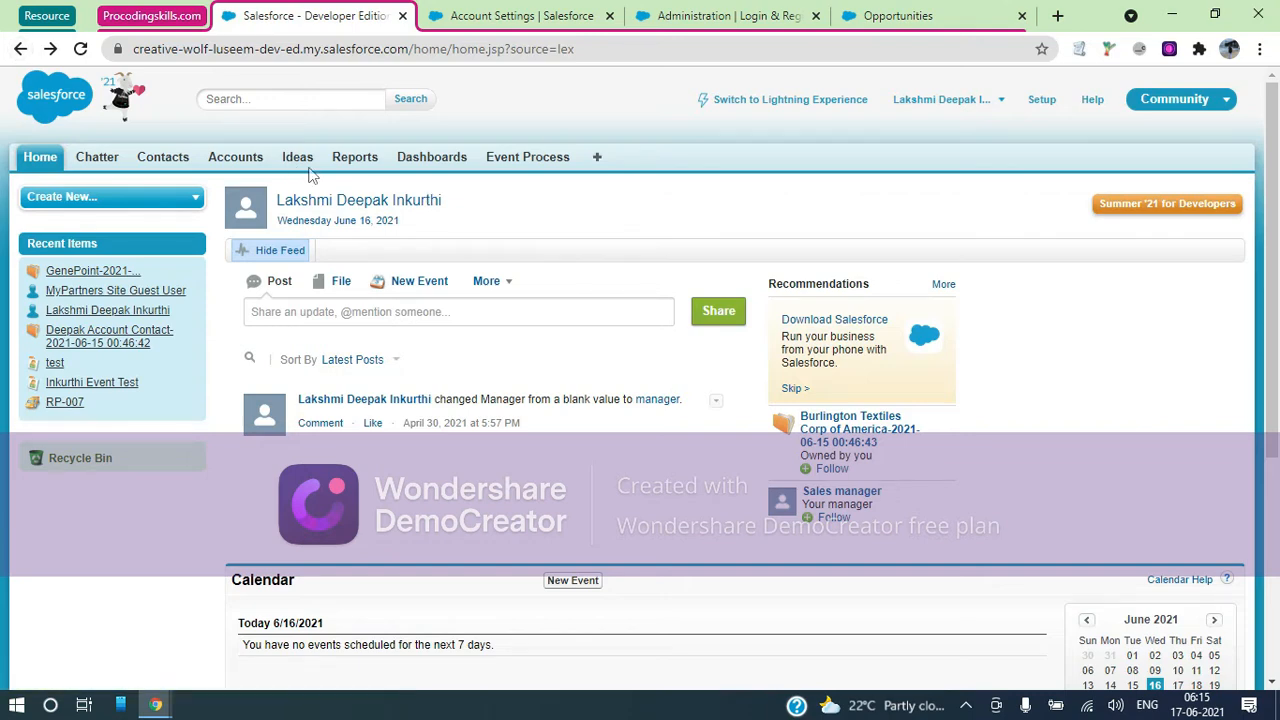
Check GenePoint's Manage External Account options and review the owner's user and personal settings
{"action": "left_click", "coordinate": [250, 170]}
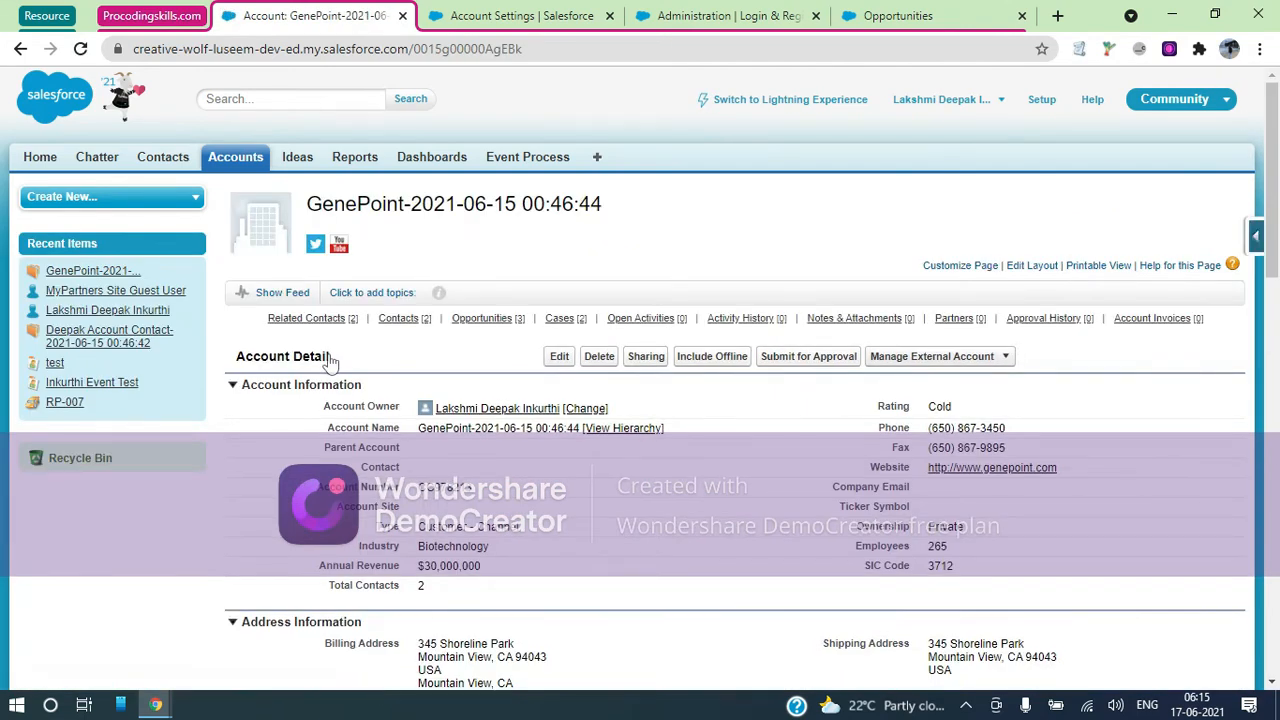
{"action": "left_click", "coordinate": [1007, 364]}
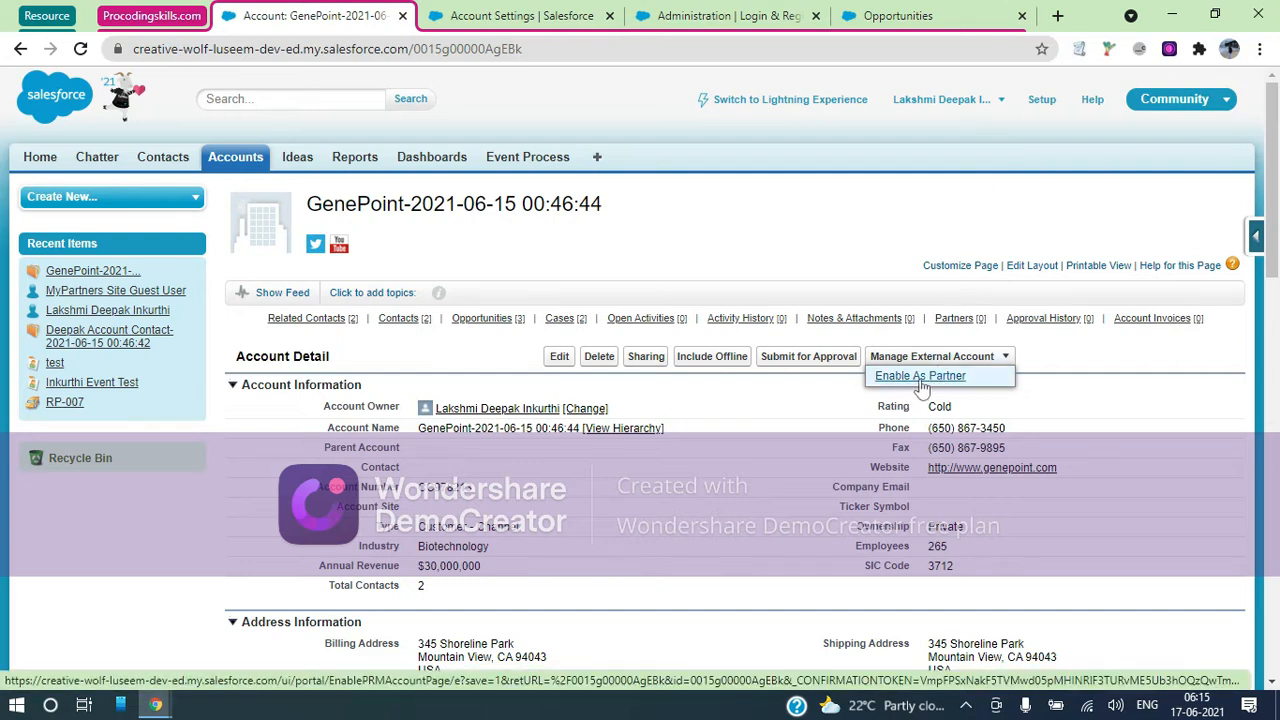
{"action": "mouse_move", "coordinate": [555, 420]}
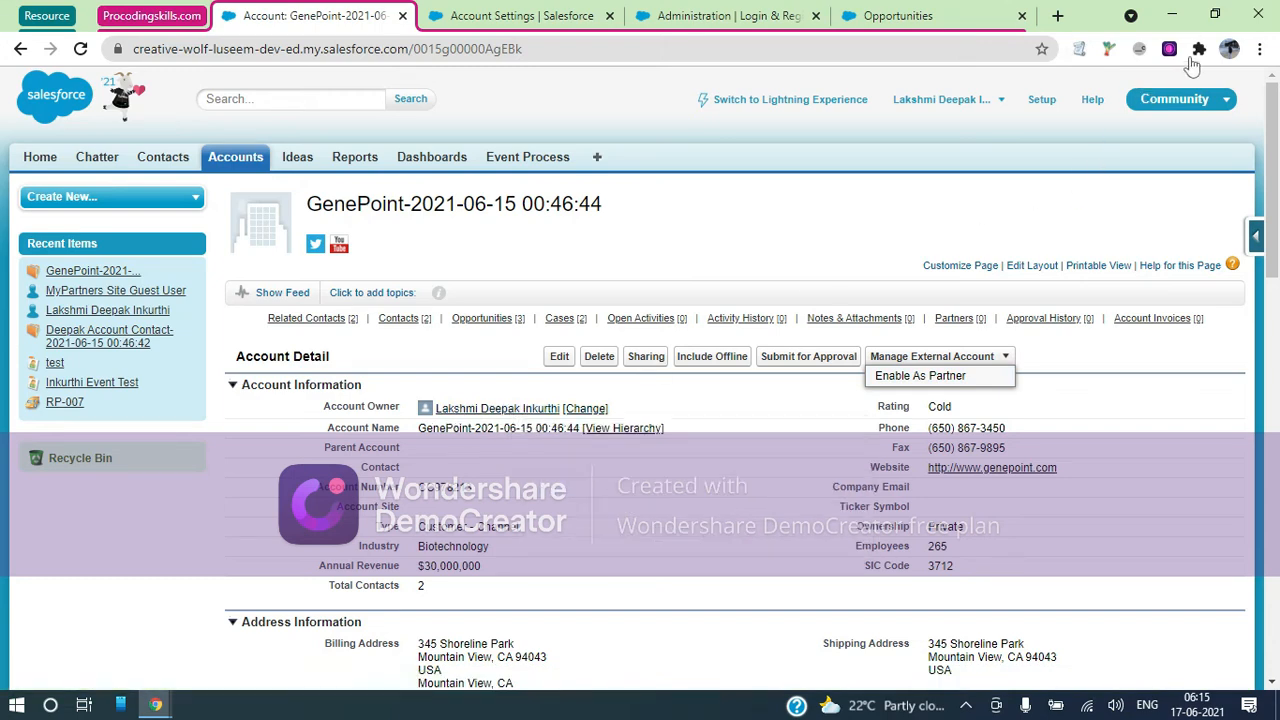
{"action": "left_click", "coordinate": [478, 410]}
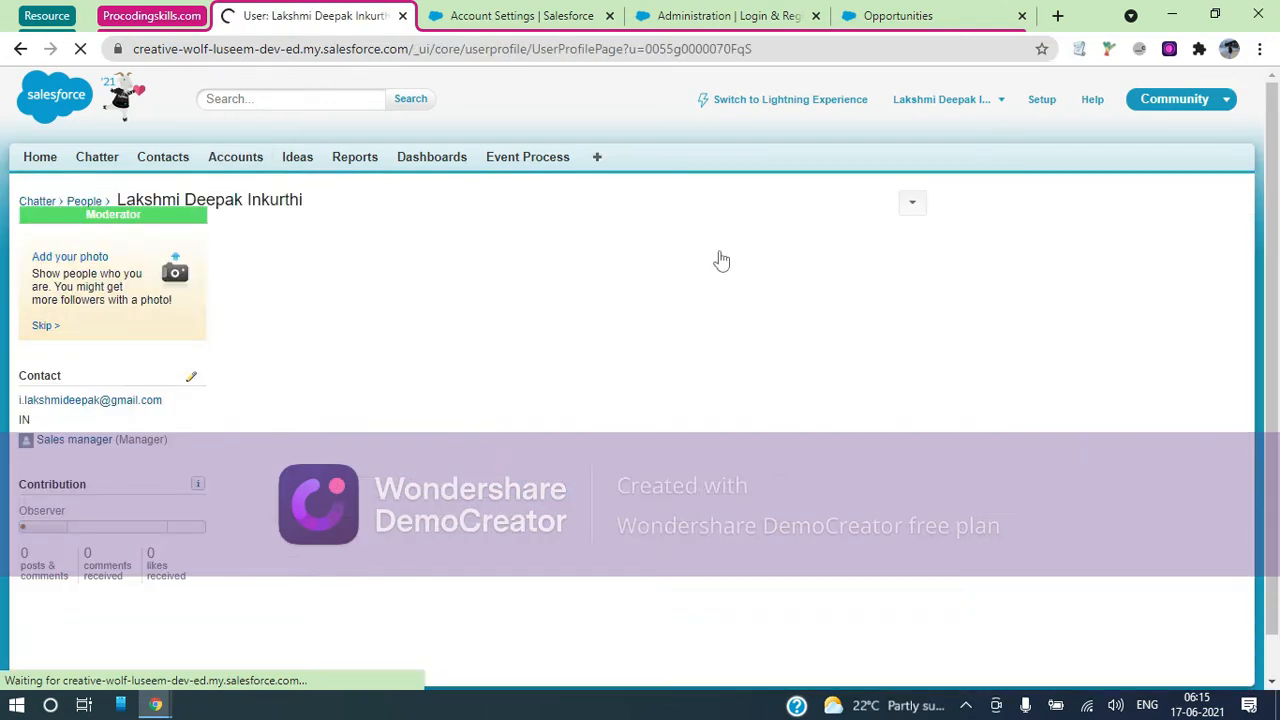
{"action": "left_click", "coordinate": [908, 207]}
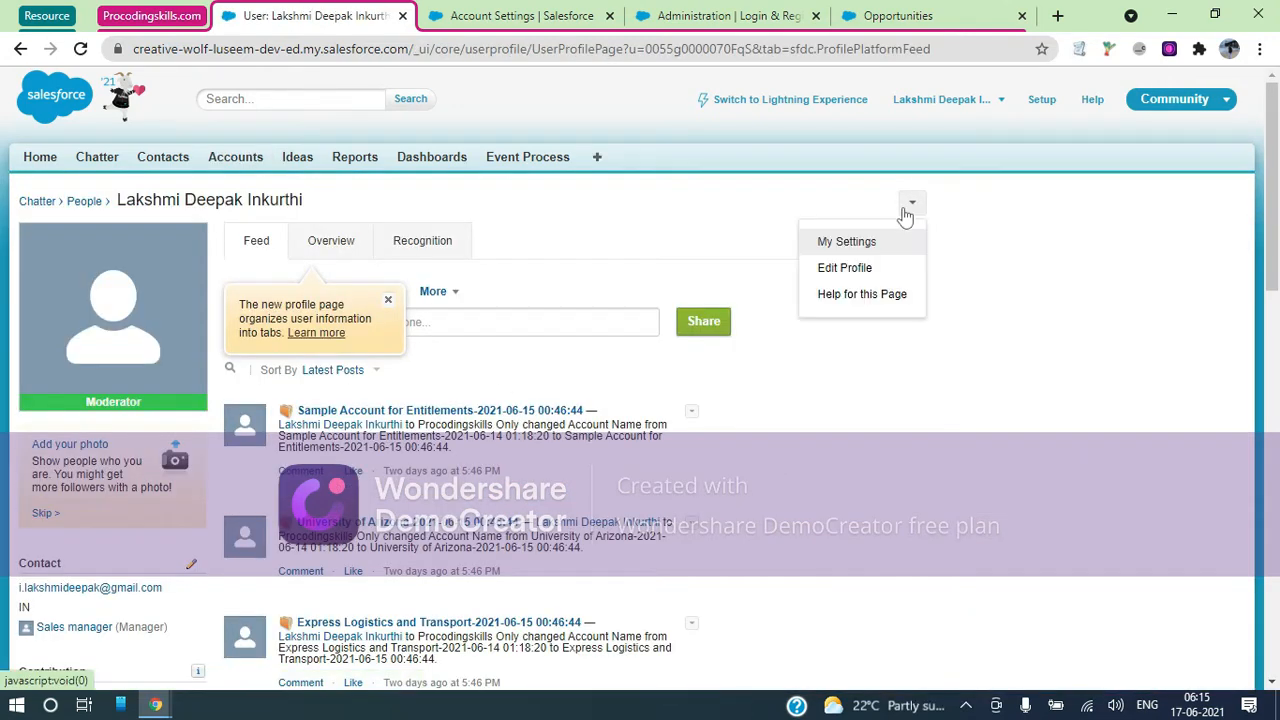
{"action": "left_click", "coordinate": [847, 242]}
{"action": "left_click", "coordinate": [82, 299]}
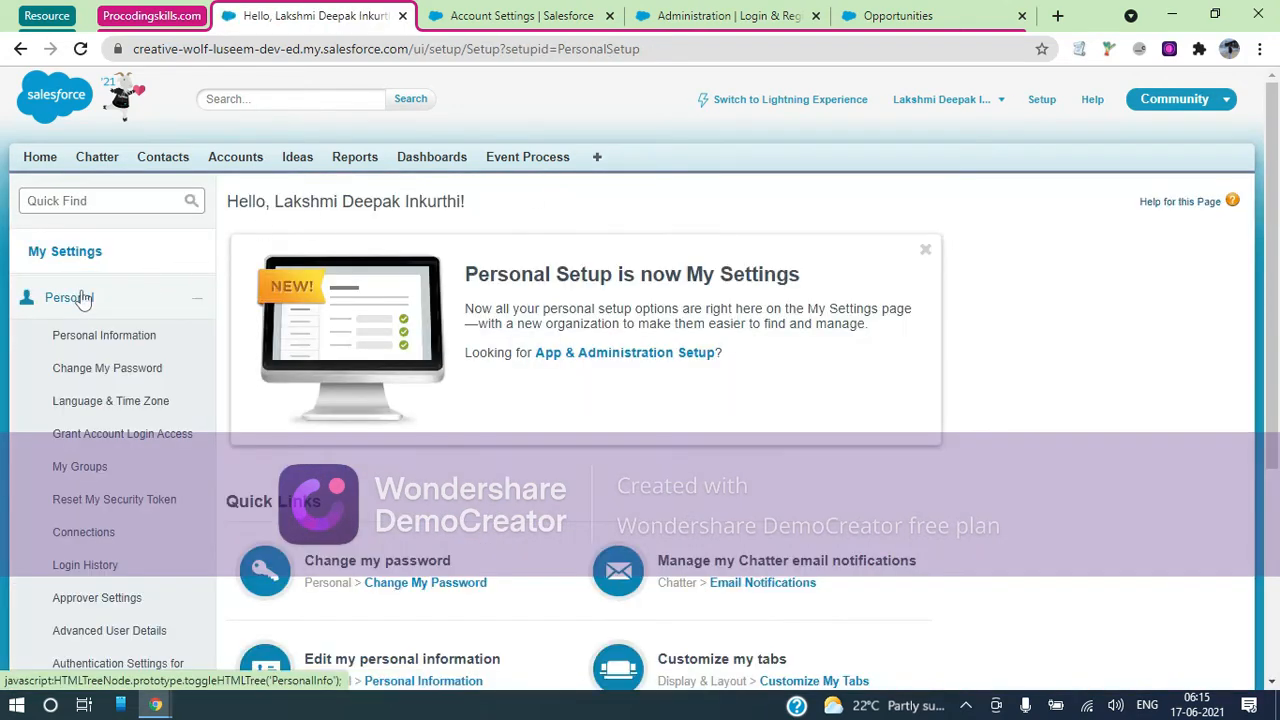
{"action": "scroll", "coordinate": [96, 545], "scroll_direction": "down", "scroll_amount": 2}
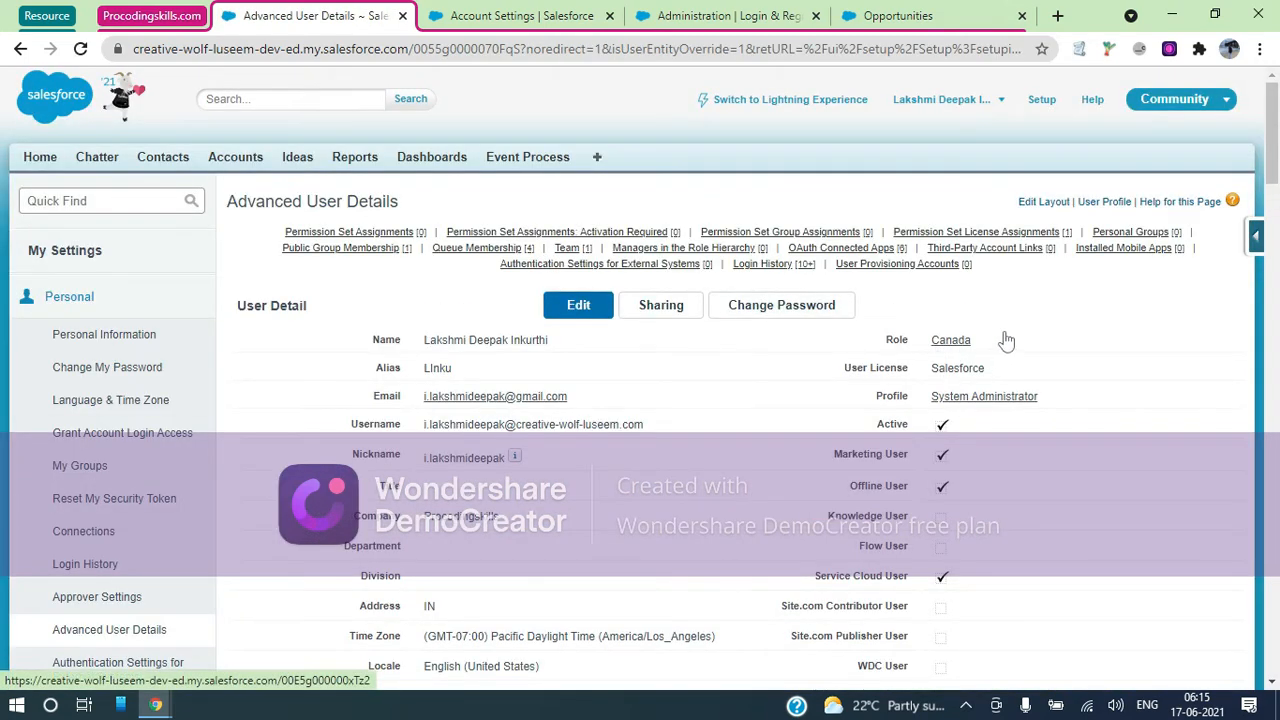
Reopen GenePoint in a new Accounts tab, recheck its external options, and switch to Lightning Experience
{"action": "middle_click", "coordinate": [228, 160]}
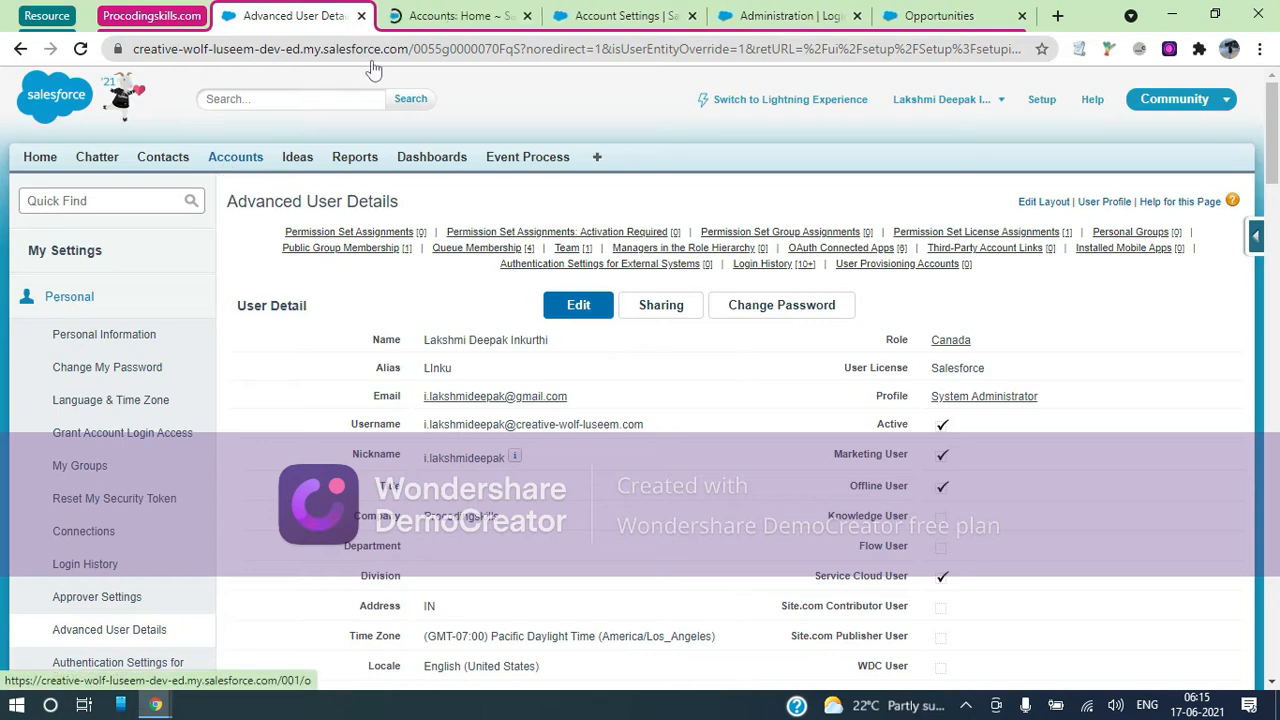
{"action": "left_click", "coordinate": [500, 12]}
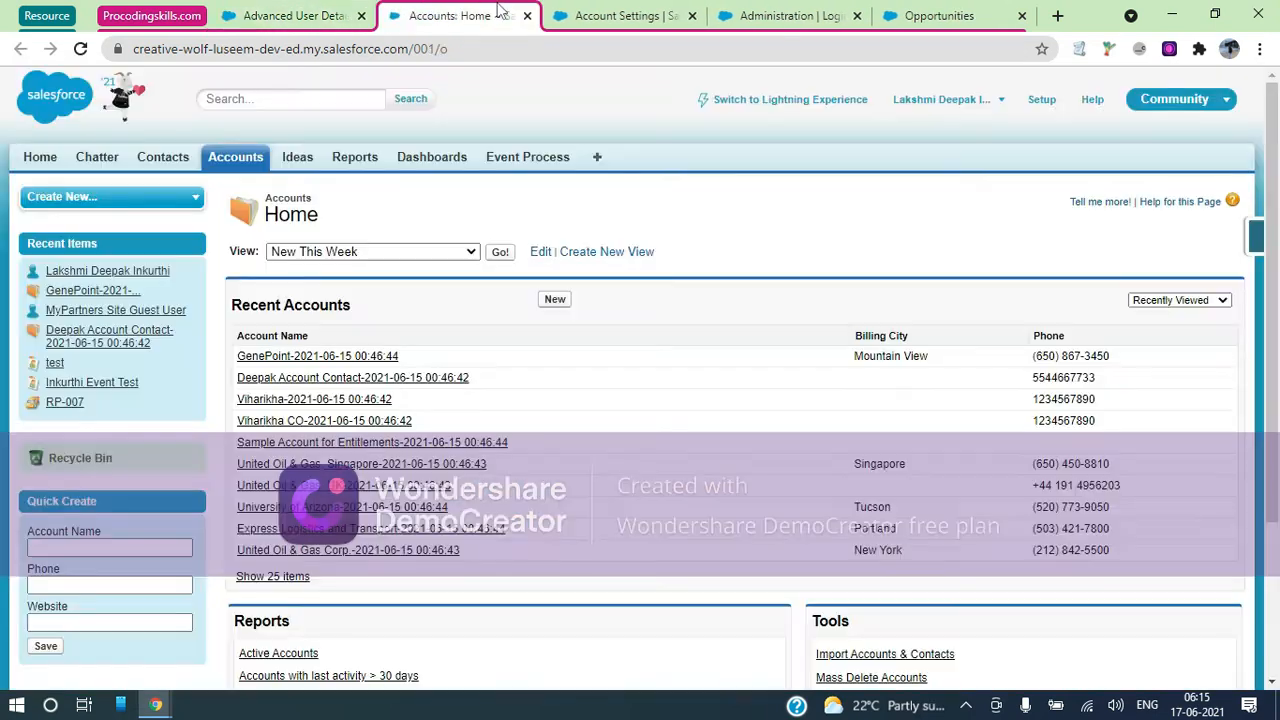
{"action": "left_click", "coordinate": [302, 357]}
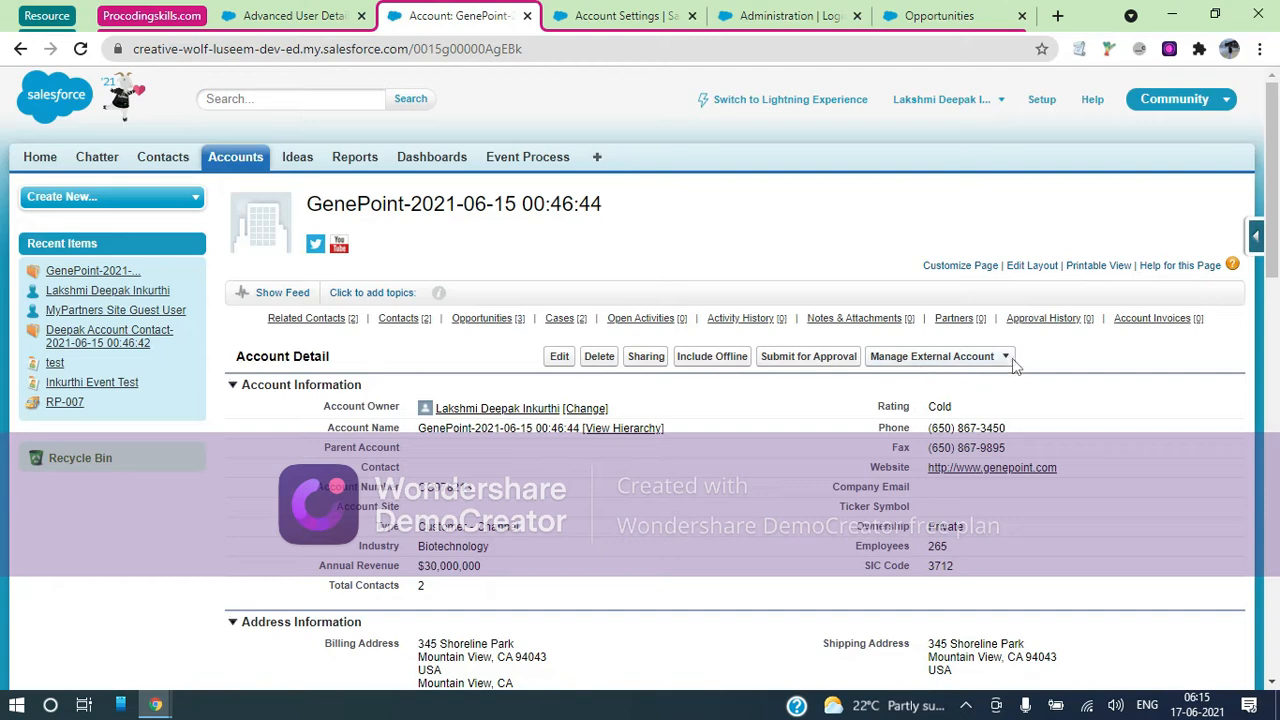
{"action": "left_click", "coordinate": [1008, 358]}
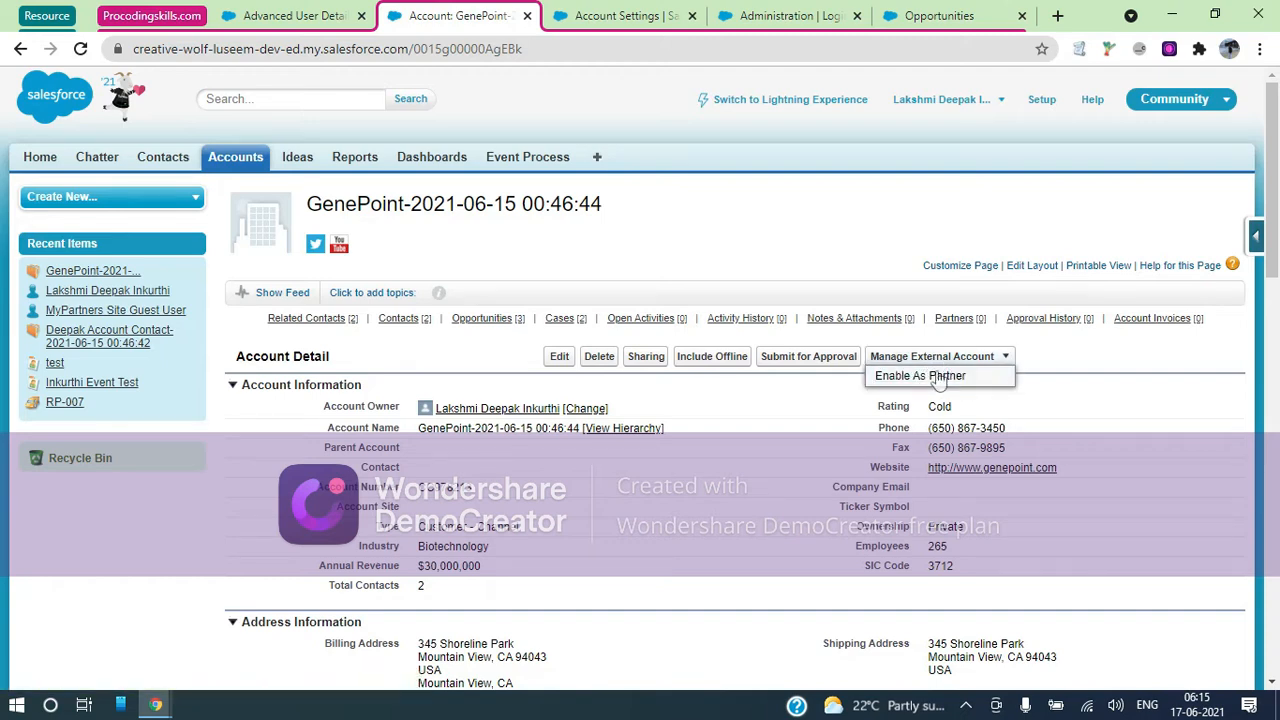
{"action": "left_click", "coordinate": [825, 102]}
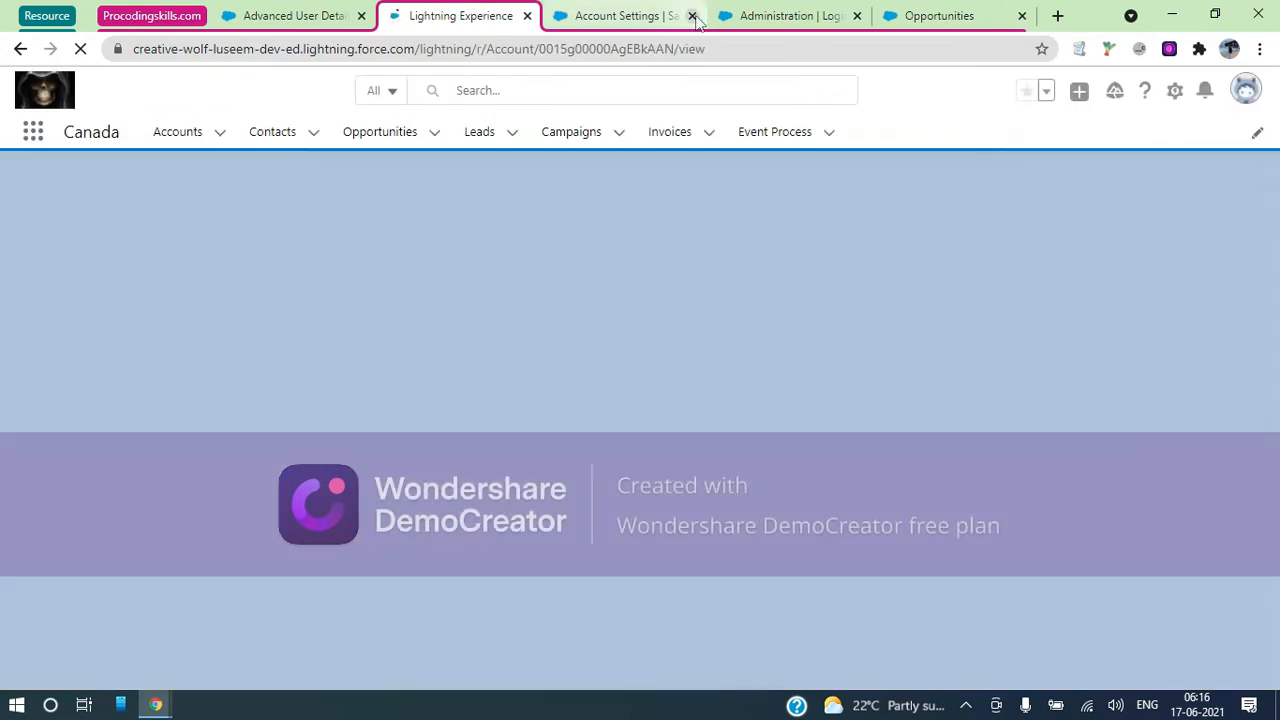
Close the Account Settings tab and return to the GenePoint account tab
{"action": "left_click", "coordinate": [692, 16]}
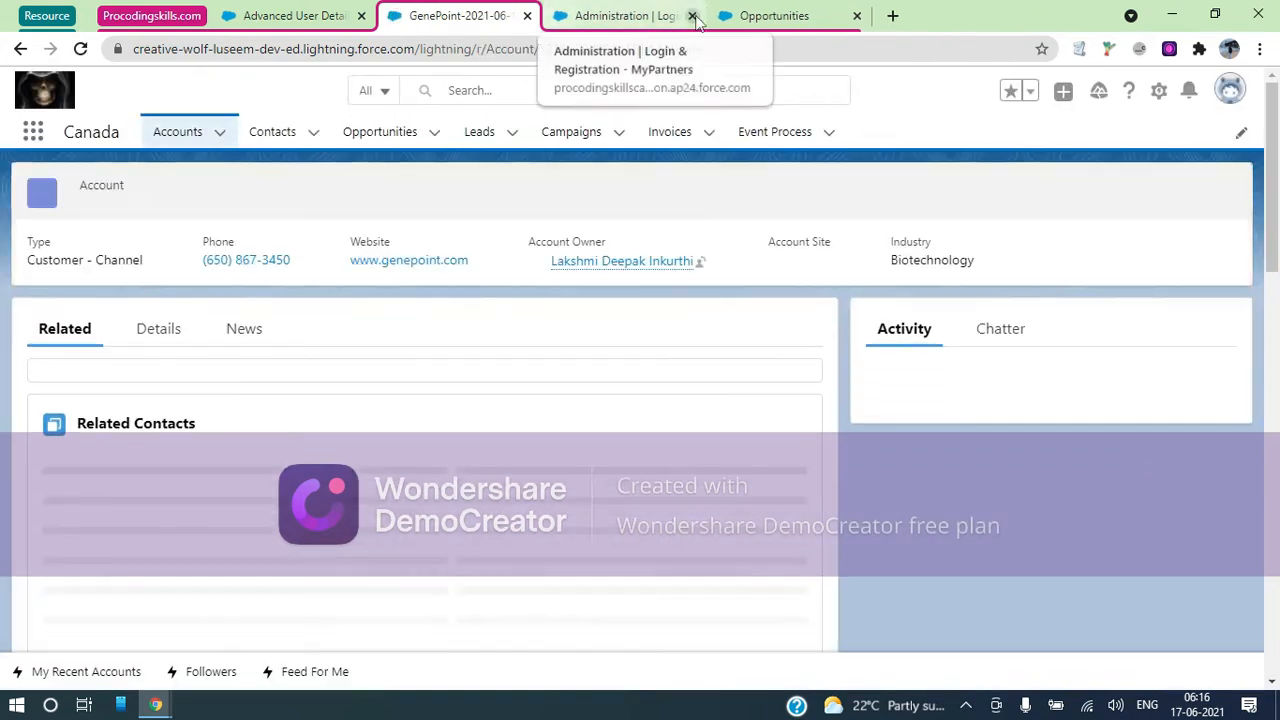
{"action": "left_click", "coordinate": [650, 18]}
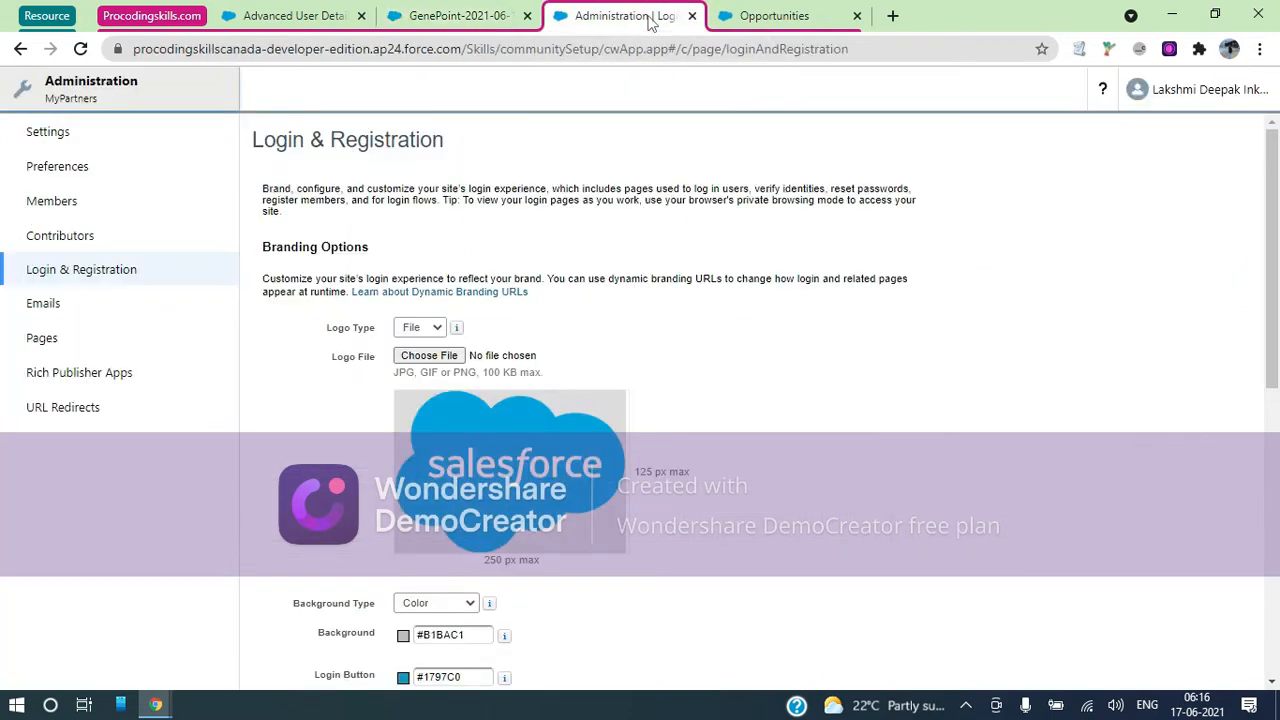
{"action": "left_click", "coordinate": [778, 20]}
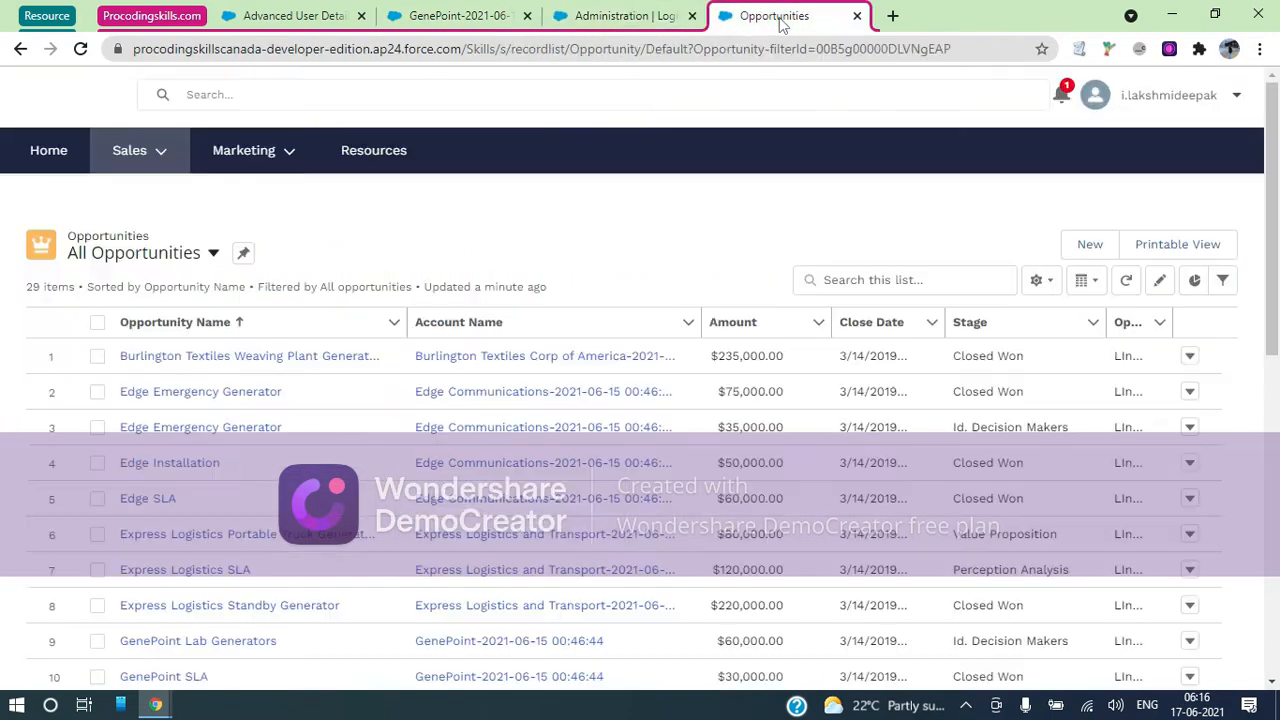
{"action": "left_click", "coordinate": [495, 14]}
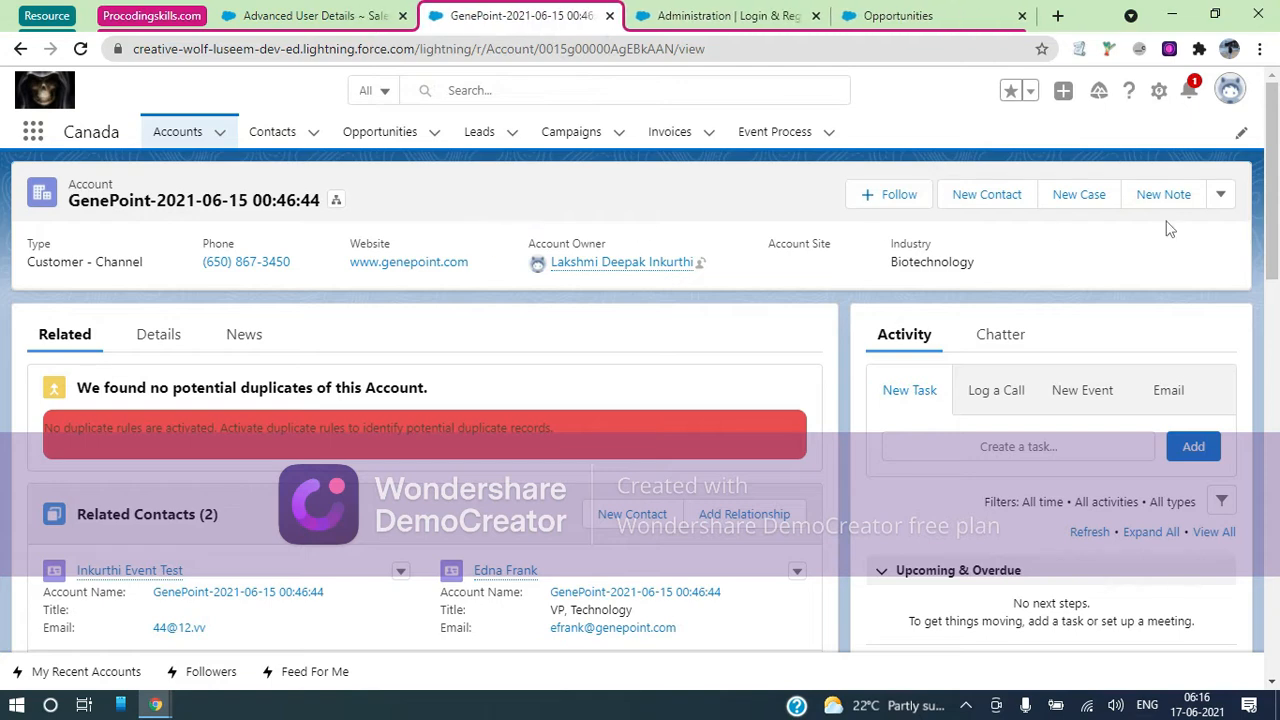
Look through the GenePoint account's extra actions, then bring up the Setup options
{"action": "left_click", "coordinate": [1234, 195]}
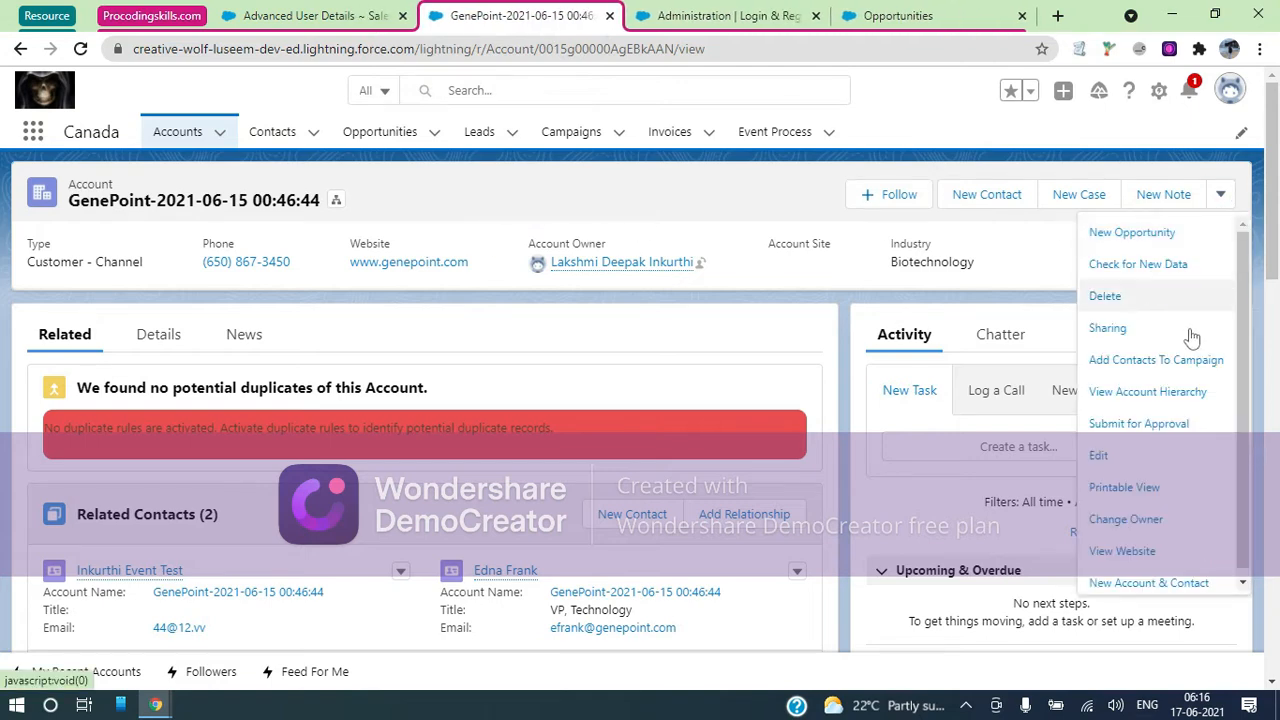
{"action": "scroll", "coordinate": [1191, 342], "scroll_direction": "up", "scroll_amount": 1}
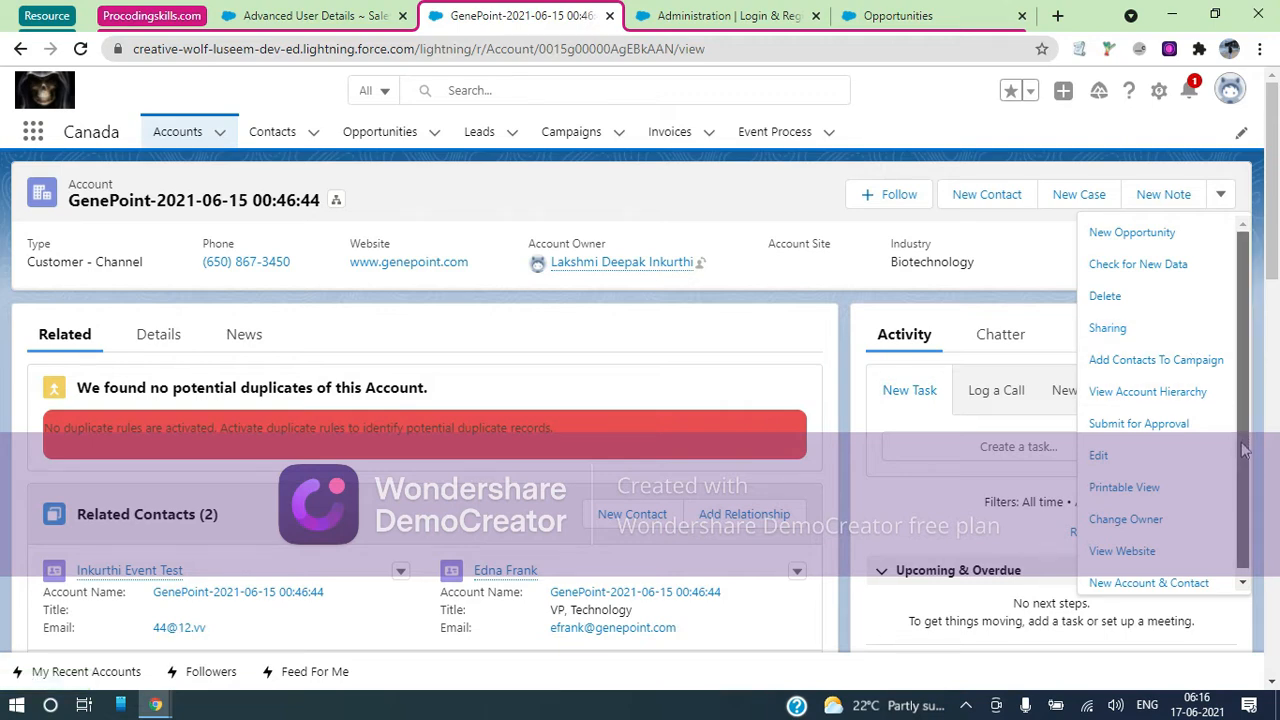
{"action": "scroll", "coordinate": [1246, 460], "scroll_direction": "down", "scroll_amount": 1}
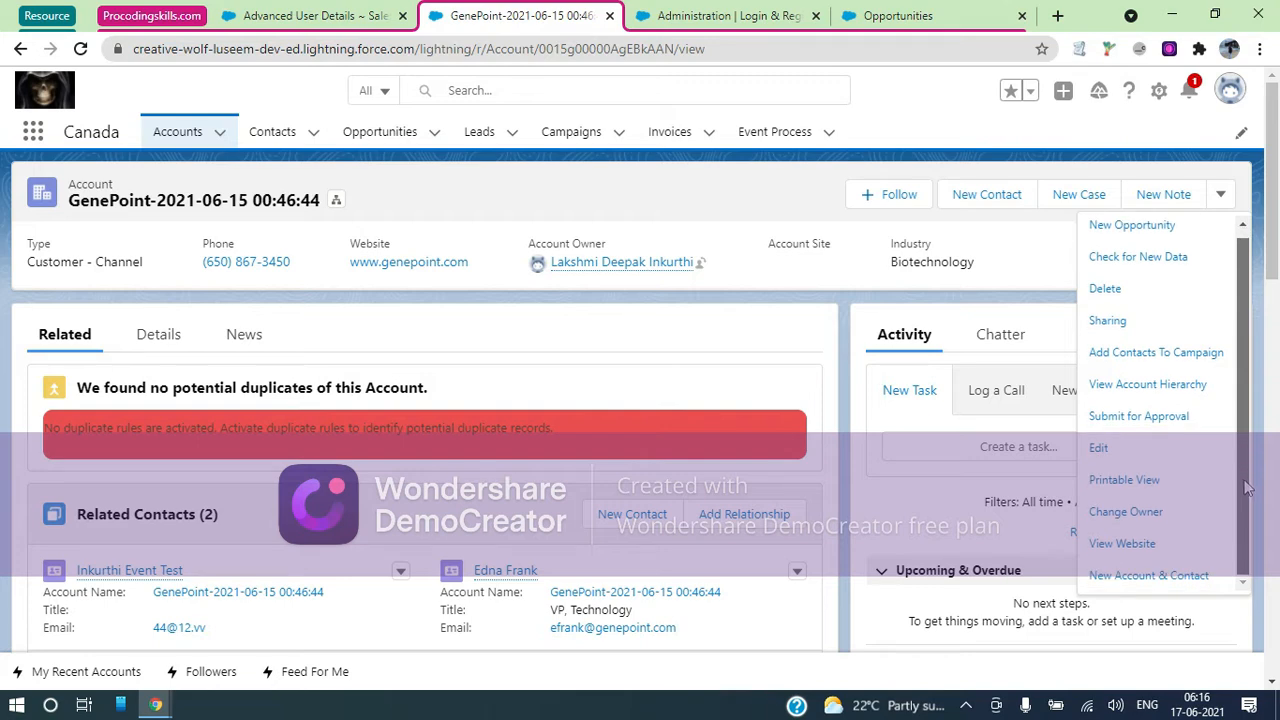
{"action": "left_click_drag", "start_coordinate": [1244, 480], "coordinate": [1235, 361]}
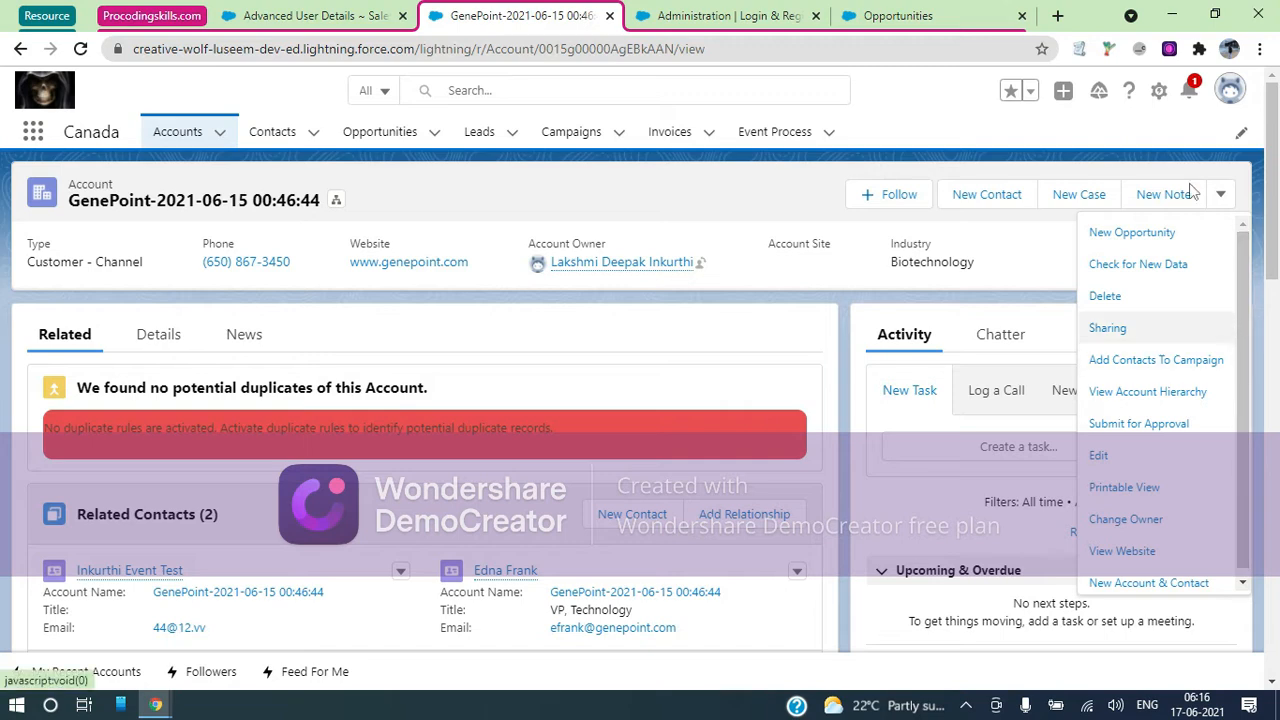
{"action": "left_click", "coordinate": [1158, 93]}
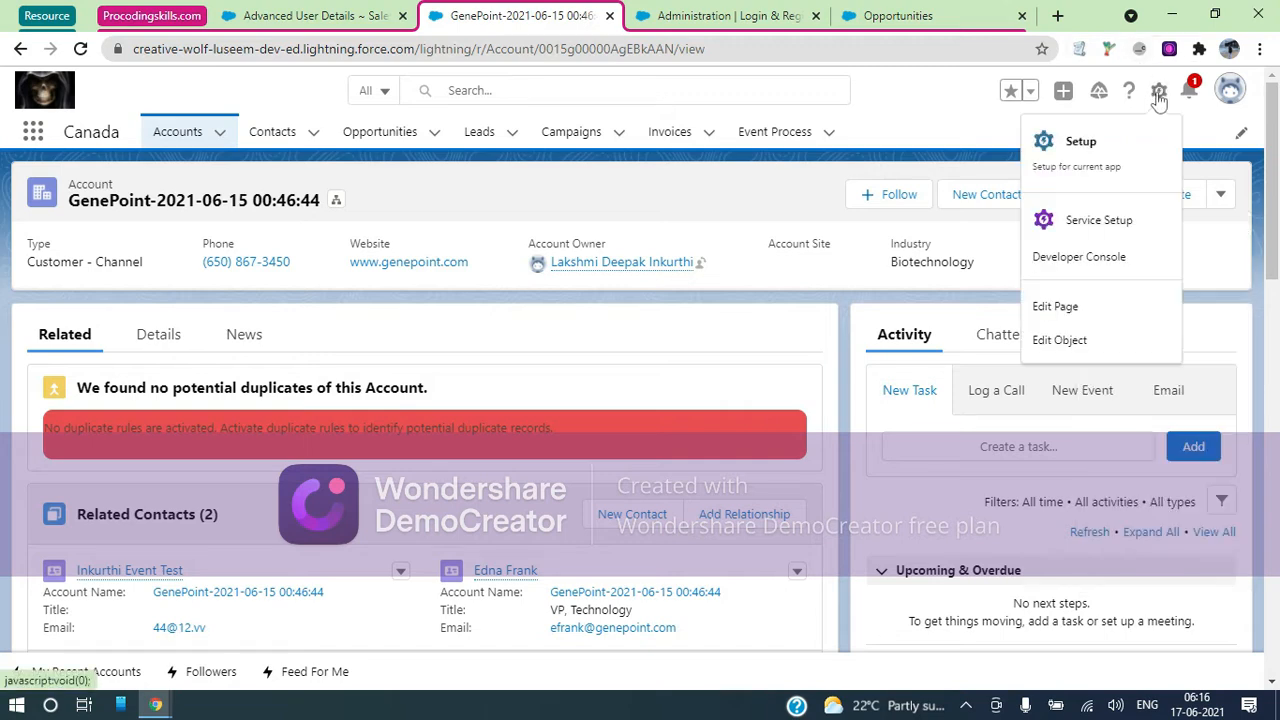
Open the Account Layout from Object Manager and show its Mobile & Lightning Actions palette
{"action": "left_click", "coordinate": [1078, 338]}
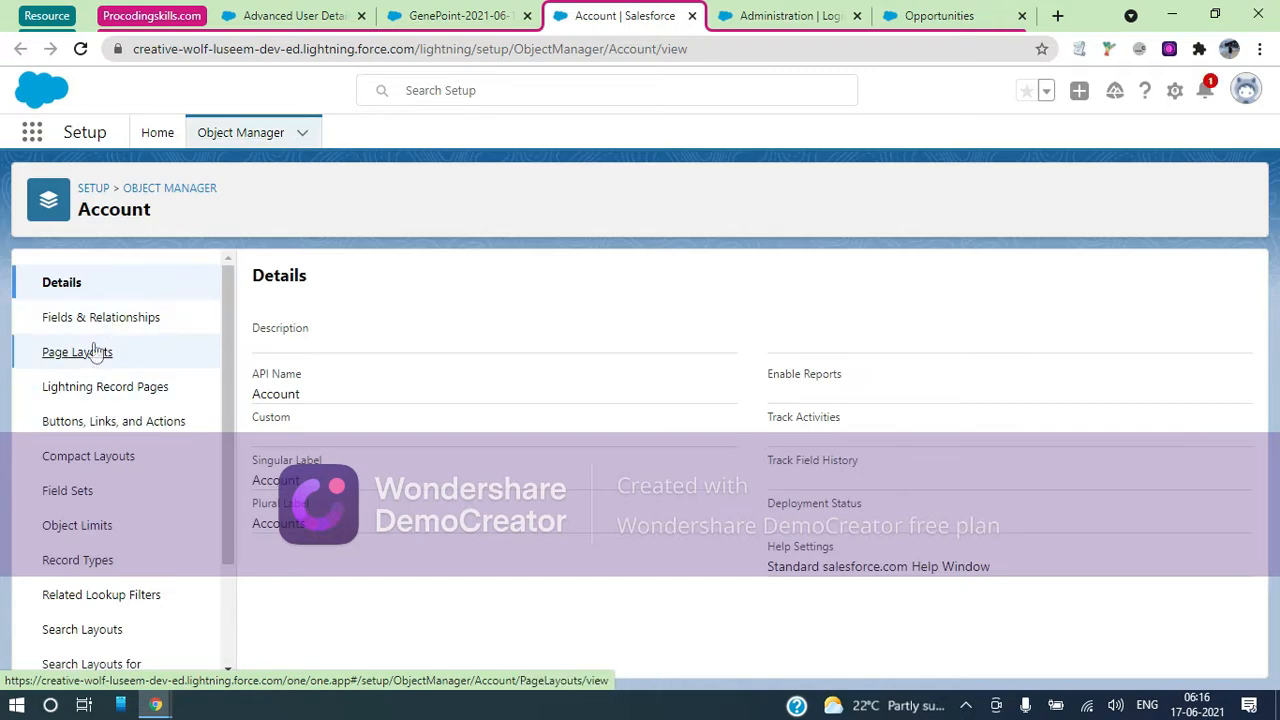
{"action": "left_click", "coordinate": [95, 350]}
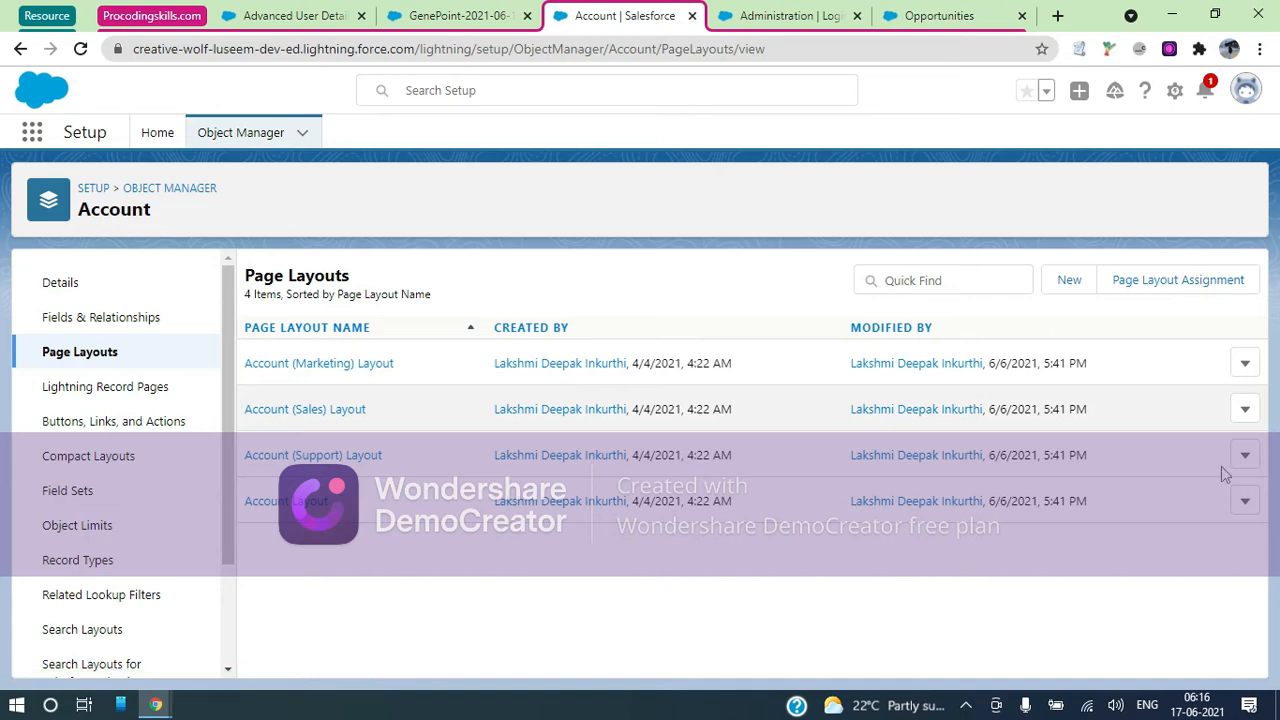
{"action": "left_click", "coordinate": [278, 503]}
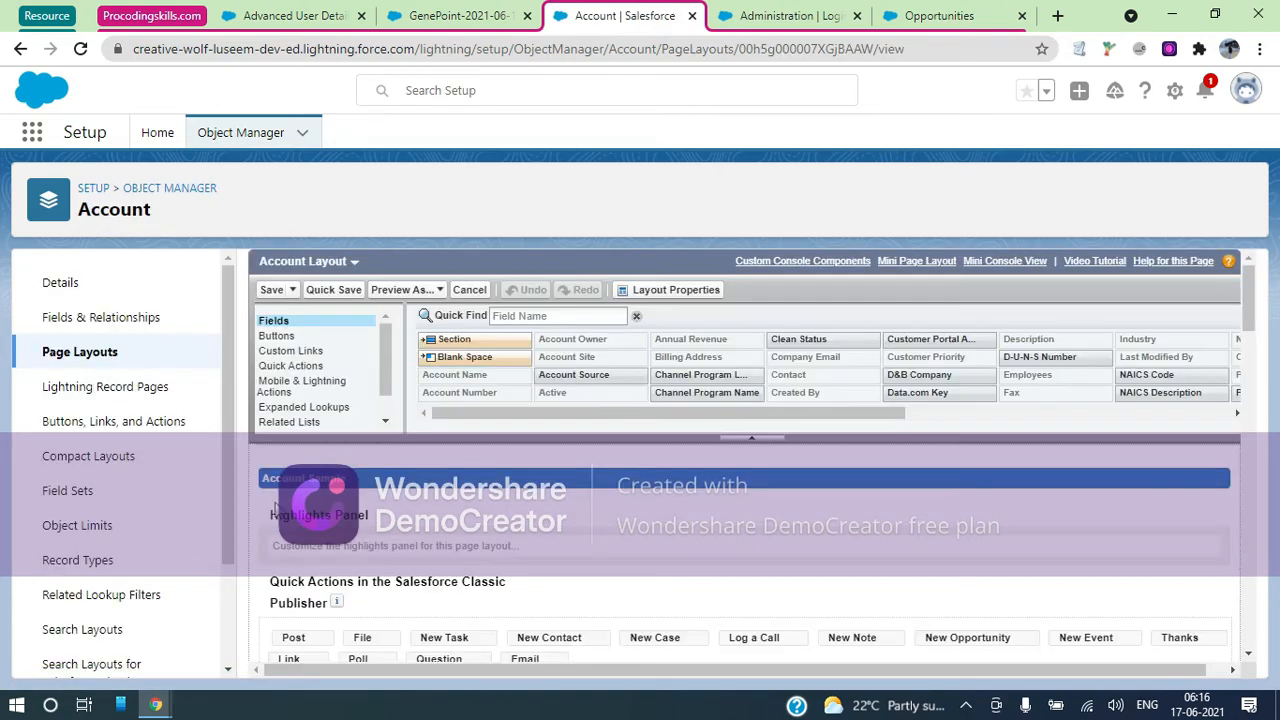
{"action": "left_click", "coordinate": [292, 390]}
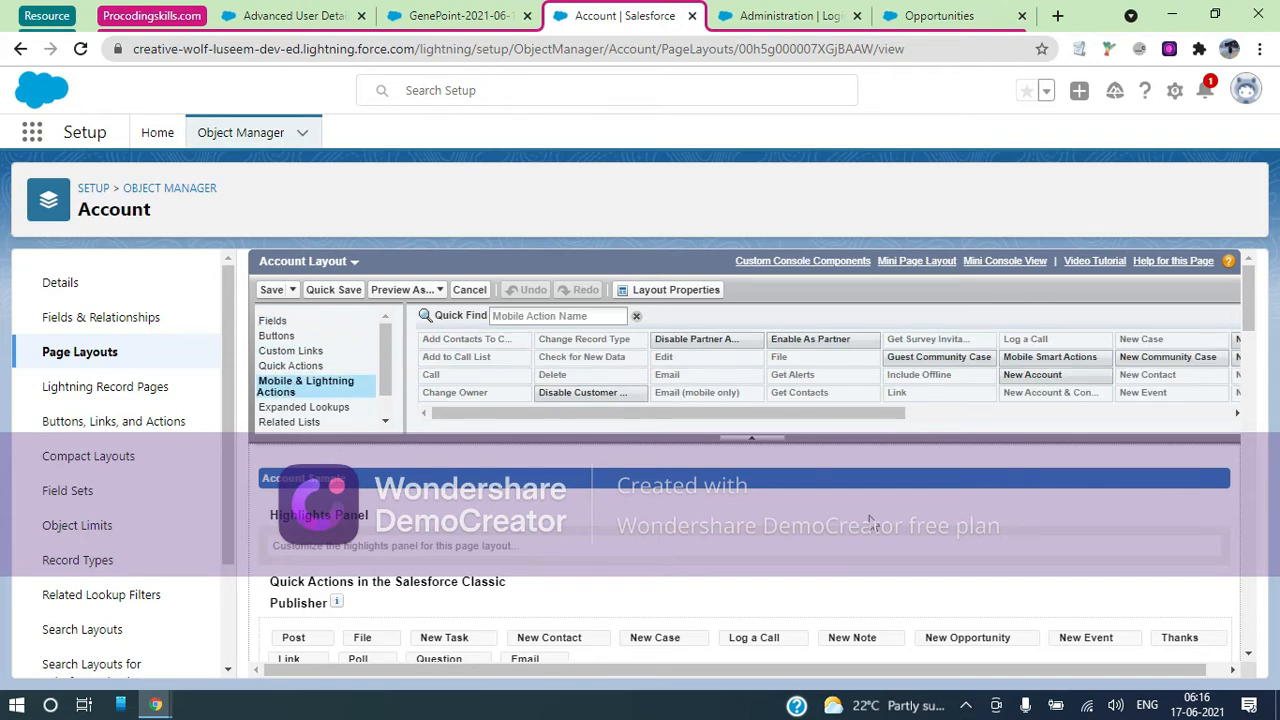
{"action": "scroll", "coordinate": [870, 522], "scroll_direction": "down", "scroll_amount": 3}
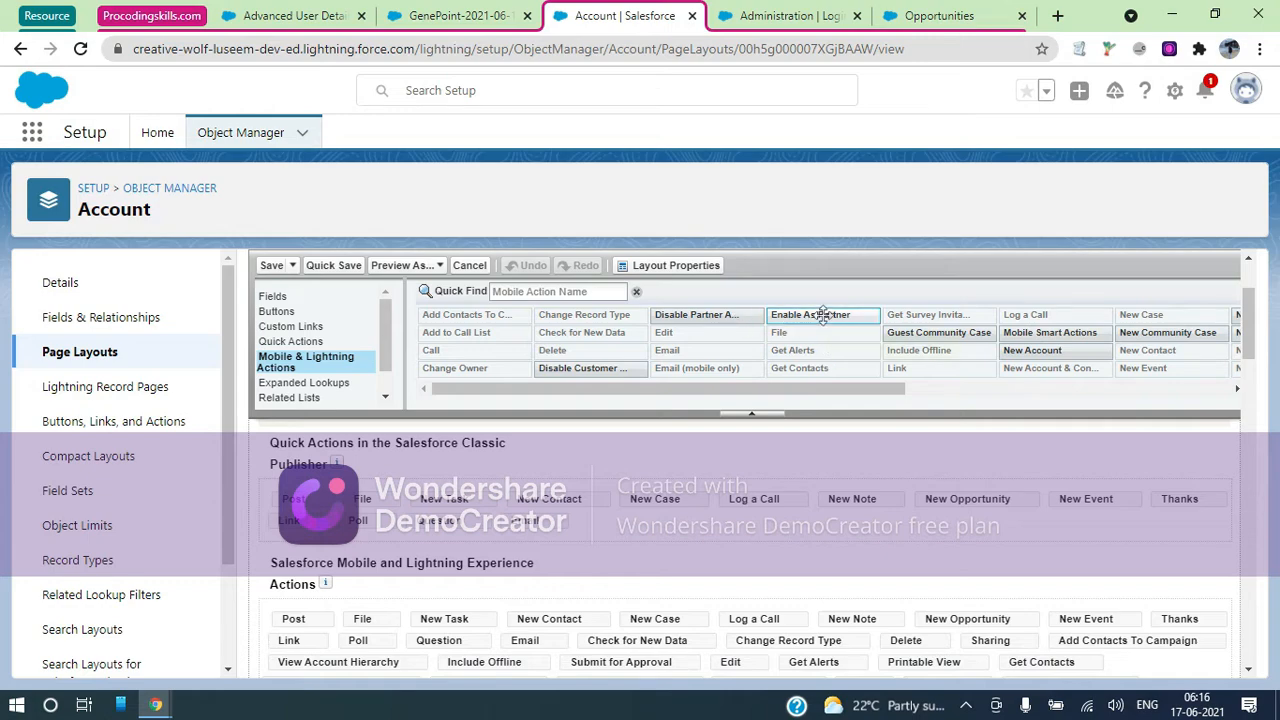
Add Enable As Partner, Disable Partner Account and Disable Customer Account to the actions, then save
{"action": "left_click_drag", "start_coordinate": [818, 318], "coordinate": [622, 617]}
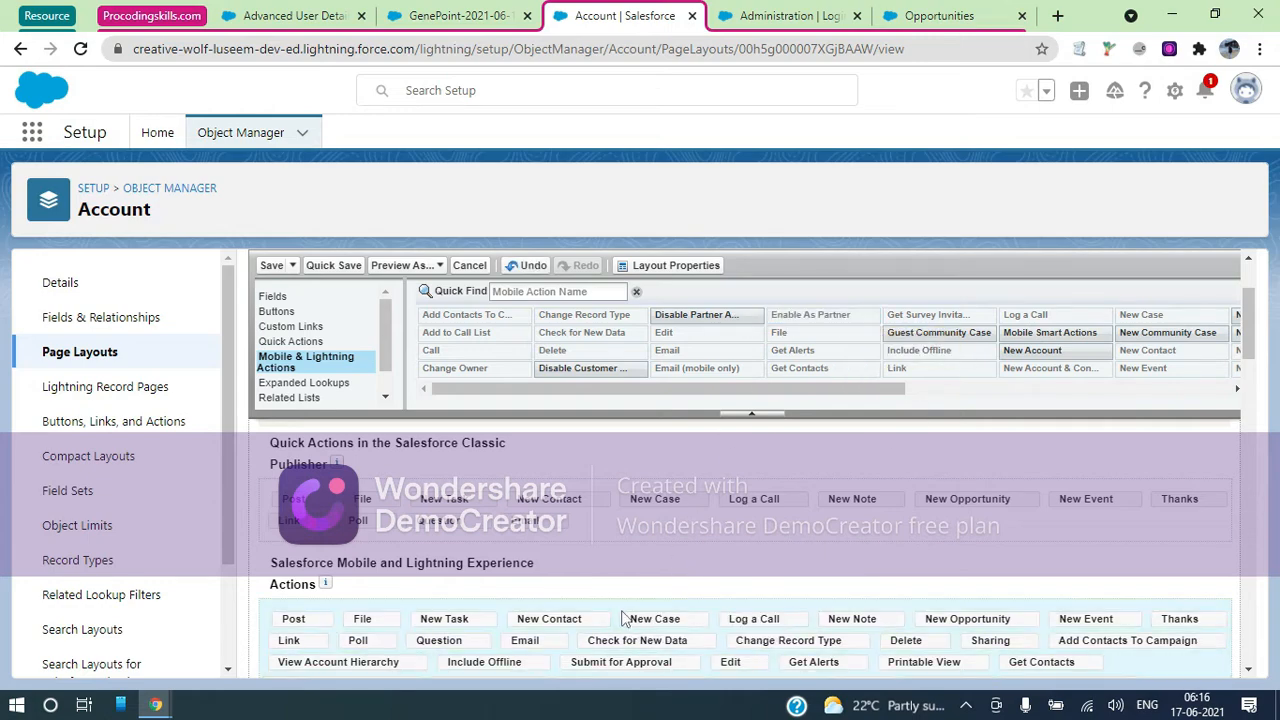
{"action": "scroll", "coordinate": [622, 617], "scroll_direction": "down", "scroll_amount": 2}
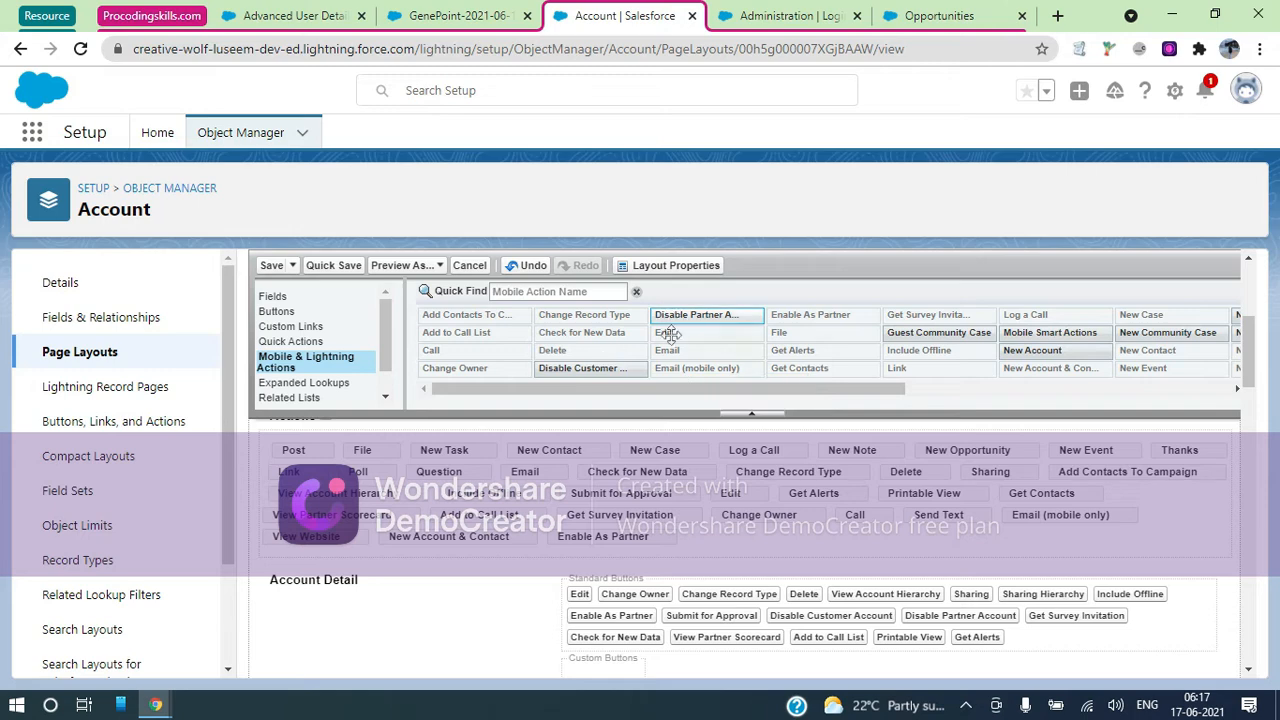
{"action": "left_click_drag", "start_coordinate": [668, 333], "coordinate": [692, 546]}
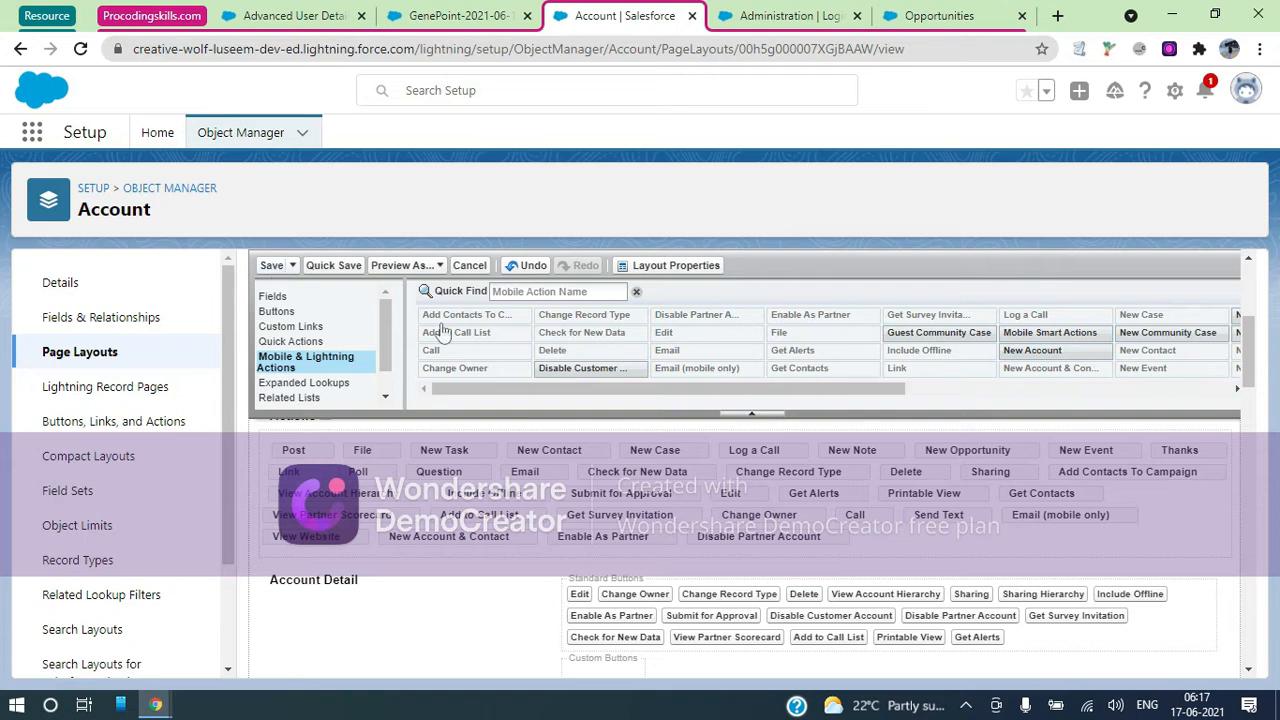
{"action": "mouse_move", "coordinate": [598, 364]}
{"action": "left_mouse_down"}
{"action": "mouse_move", "coordinate": [898, 497]}
{"action": "mouse_move", "coordinate": [940, 534]}
{"action": "mouse_move", "coordinate": [921, 528]}
{"action": "left_mouse_up"}
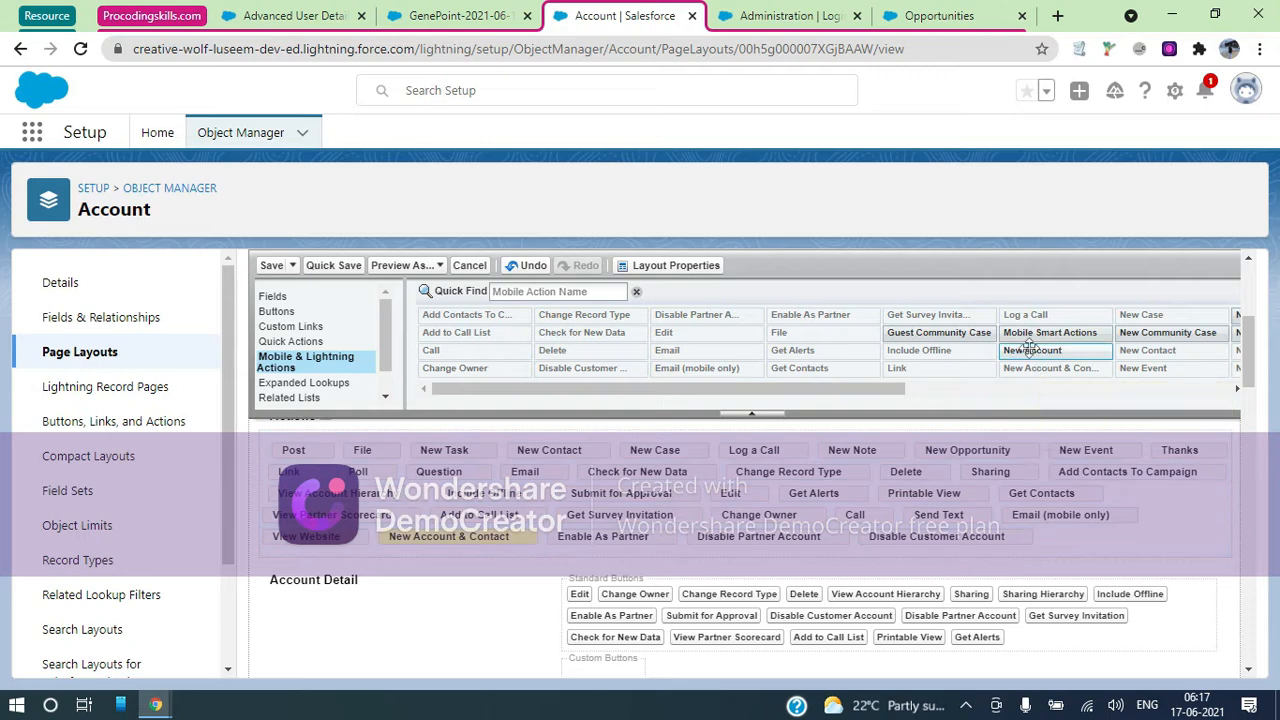
{"action": "scroll", "coordinate": [1030, 347], "scroll_direction": "right", "scroll_amount": 5}
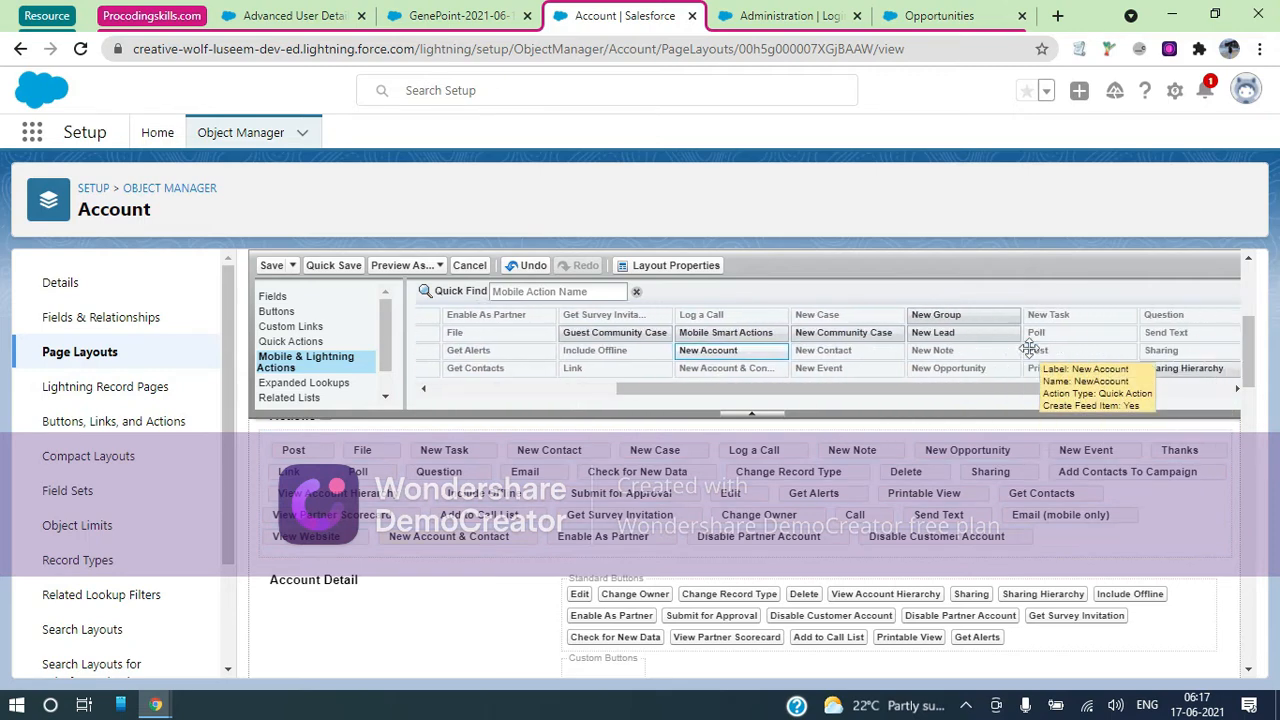
{"action": "scroll", "coordinate": [1030, 347], "scroll_direction": "right", "scroll_amount": 3}
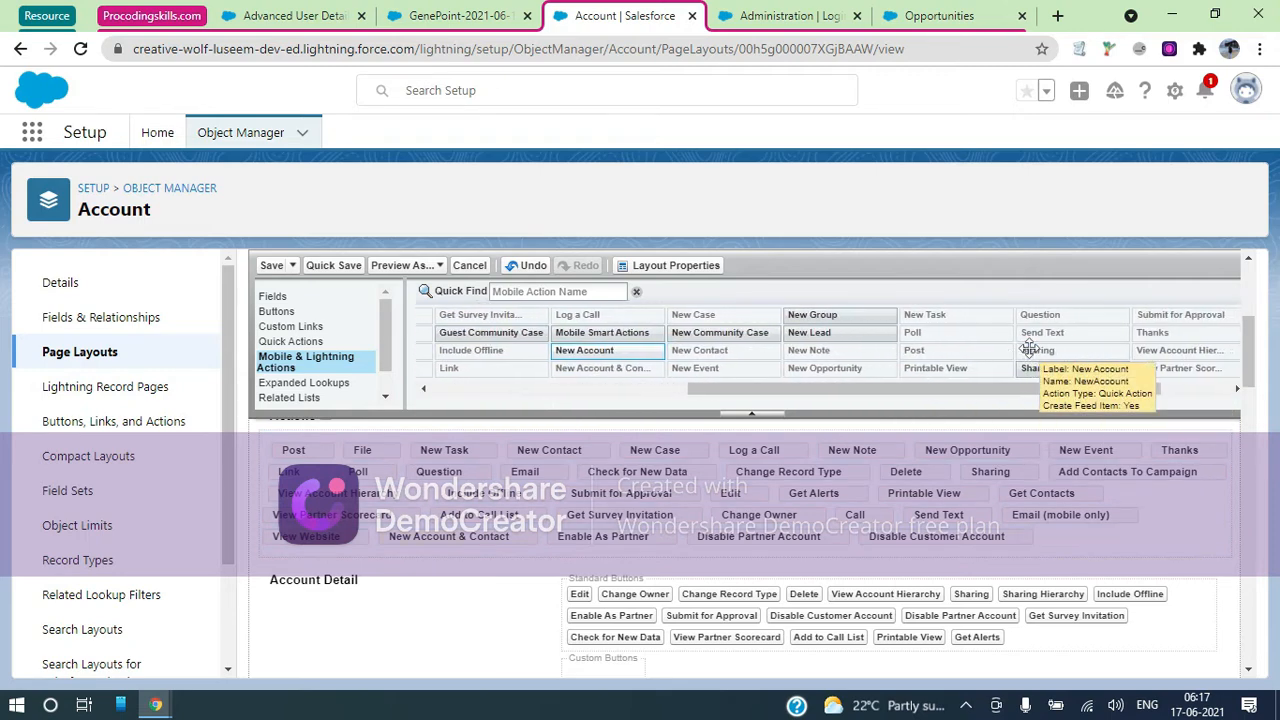
{"action": "scroll", "coordinate": [1030, 347], "scroll_direction": "left", "scroll_amount": 4}
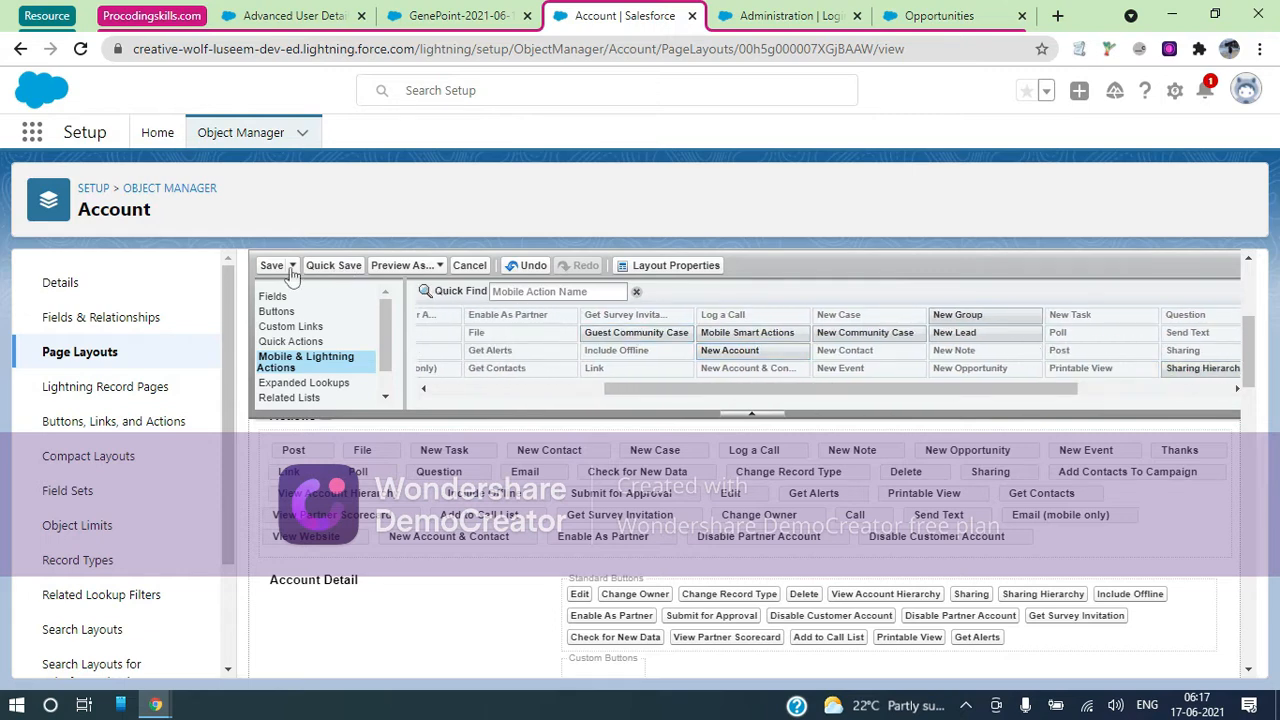
{"action": "left_click", "coordinate": [262, 267]}
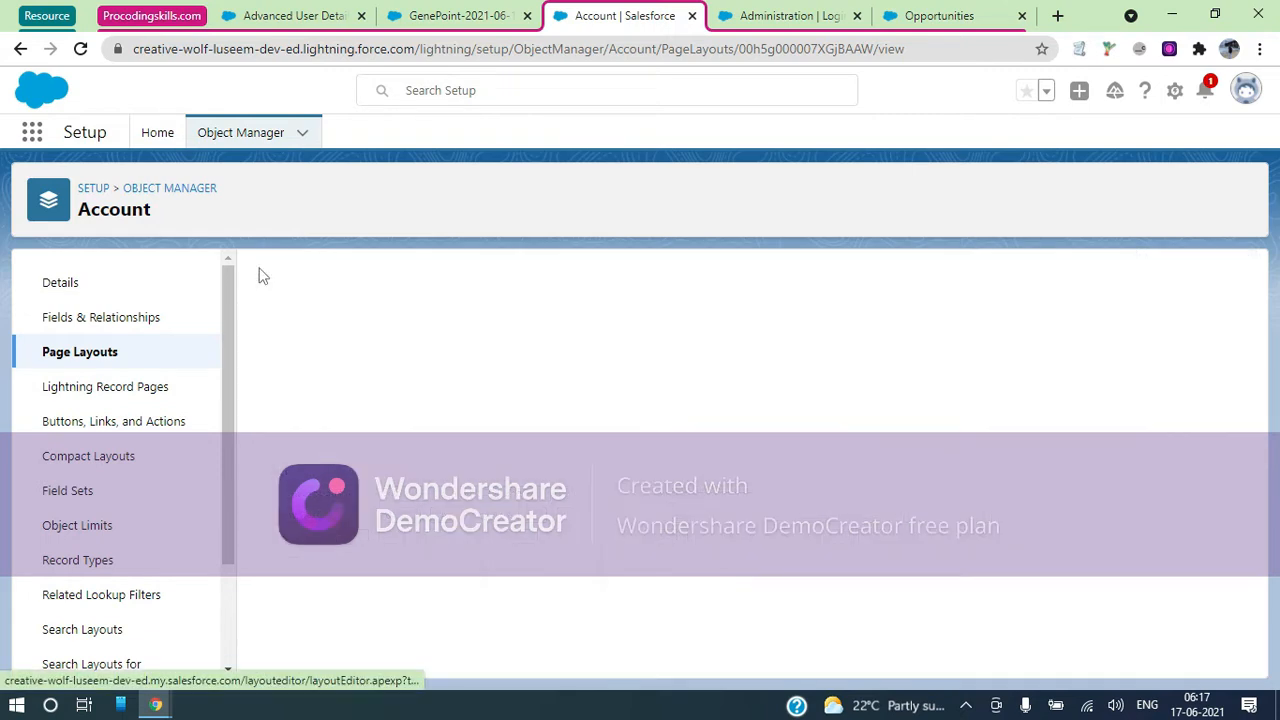
Close the setup tab and reload the GenePoint account record
{"action": "left_click", "coordinate": [419, 16]}
{"action": "left_click", "coordinate": [692, 15]}
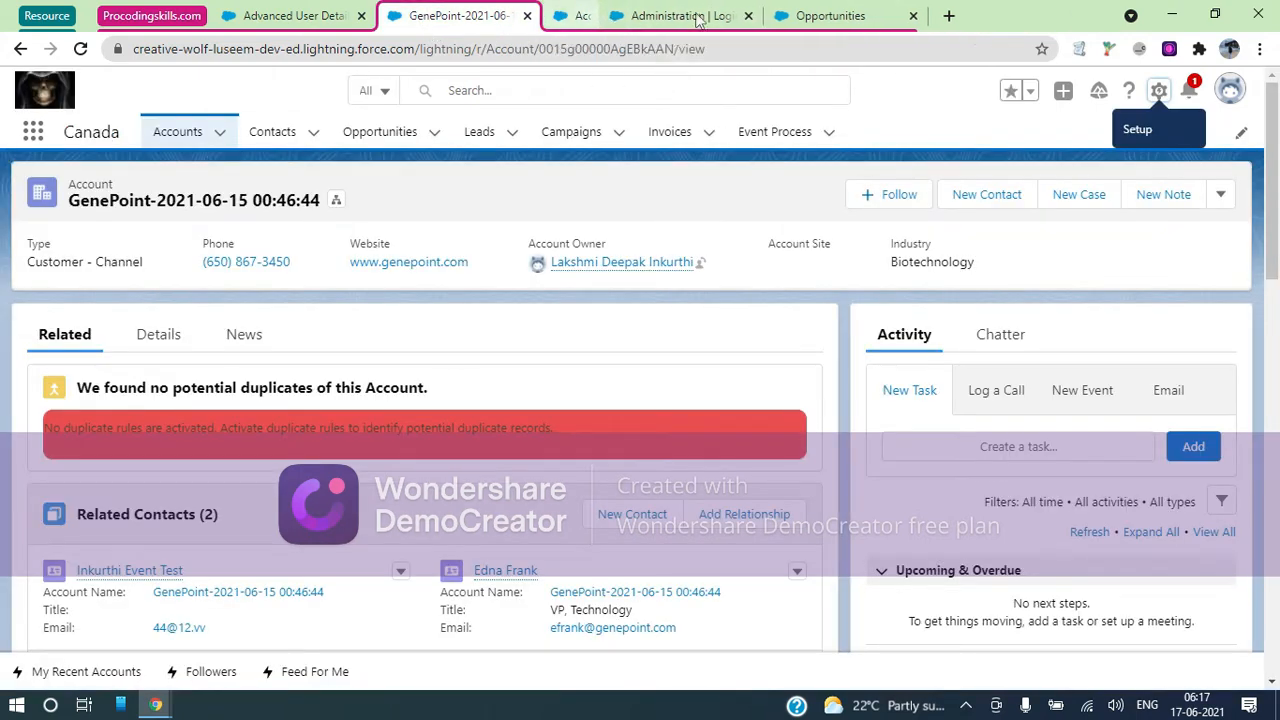
{"action": "left_click", "coordinate": [641, 57]}
{"action": "key", "text": "Return"}
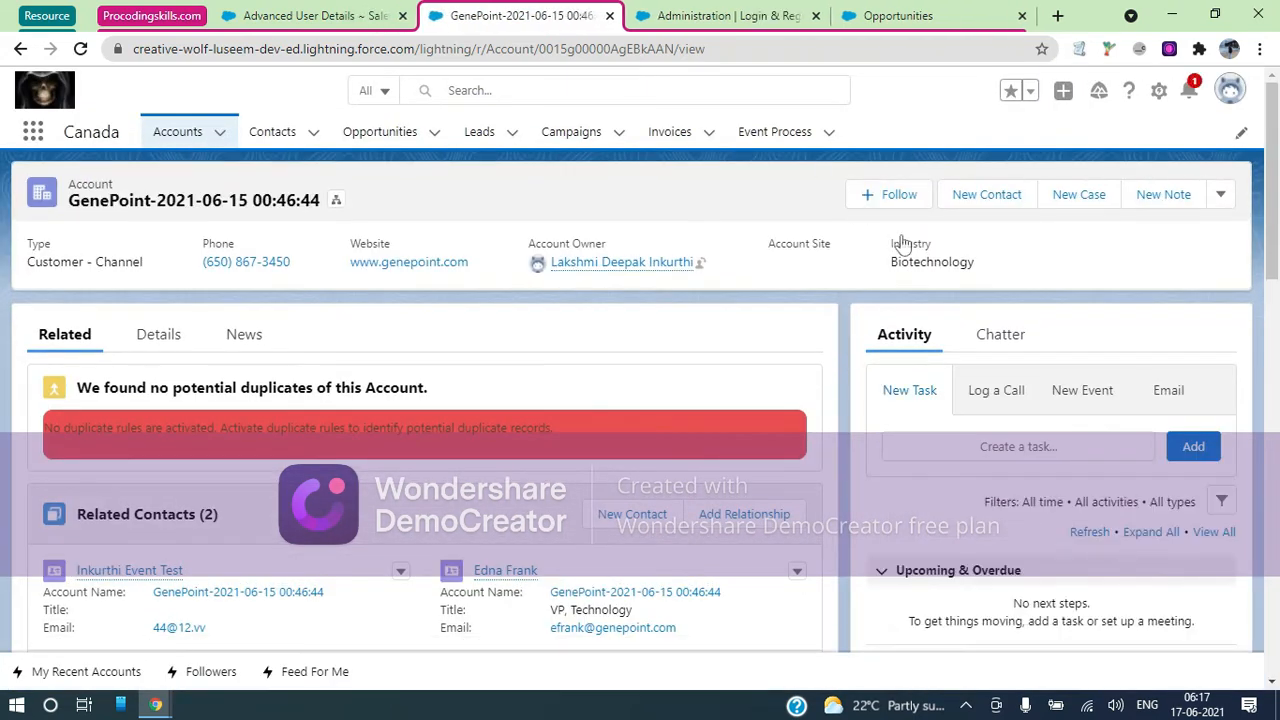
Choose Enable As Partner from the GenePoint account's actions and confirm it
{"action": "left_click", "coordinate": [1221, 195]}
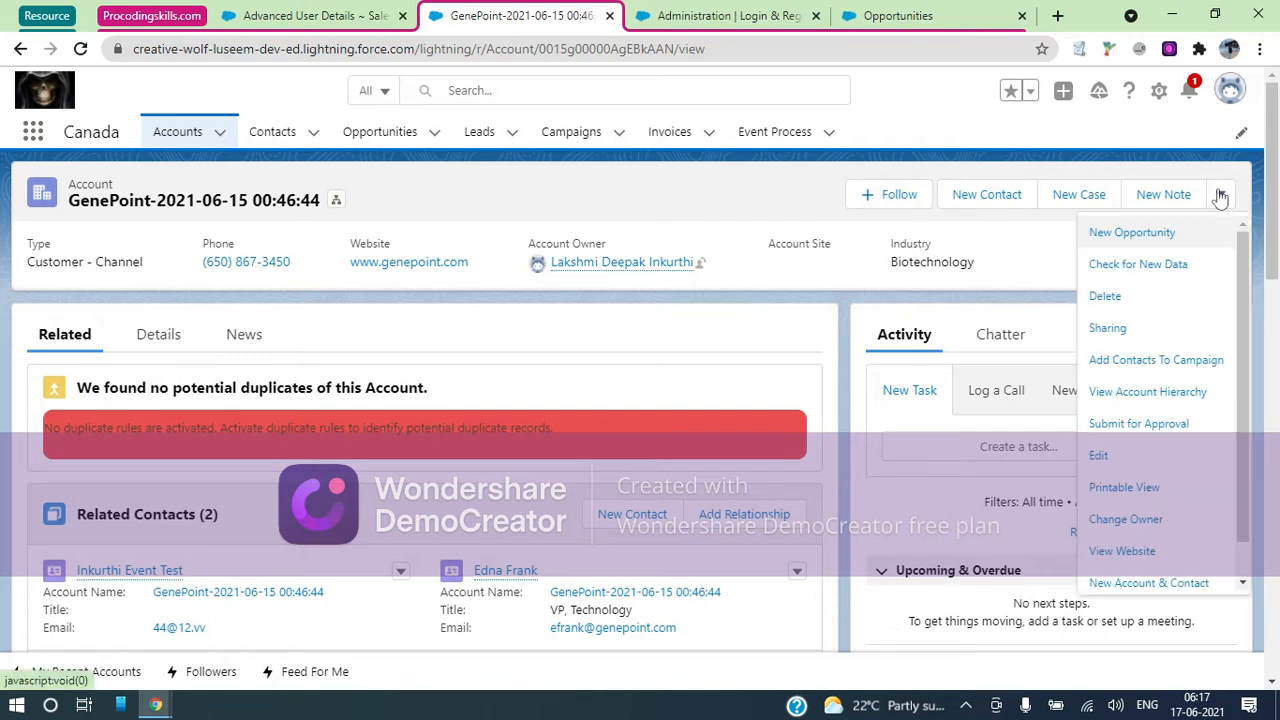
{"action": "scroll", "coordinate": [1188, 333], "scroll_direction": "down", "scroll_amount": 1}
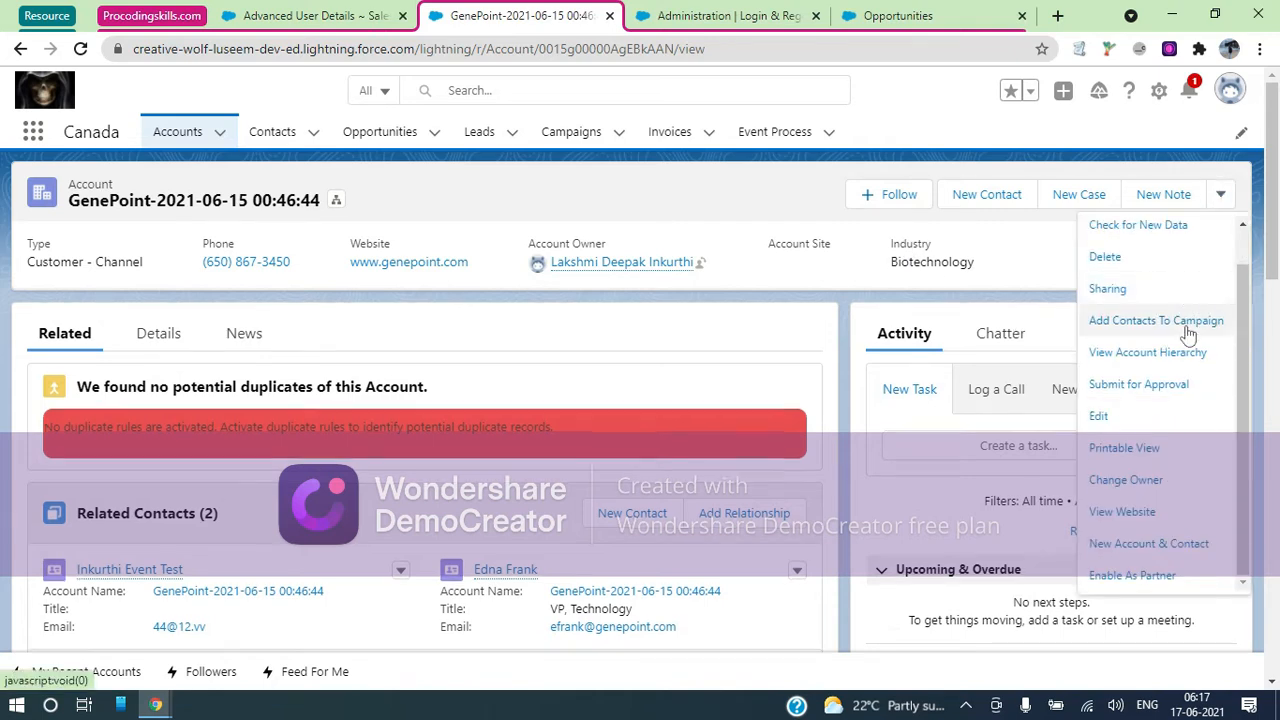
{"action": "scroll", "coordinate": [1188, 333], "scroll_direction": "down", "scroll_amount": 1}
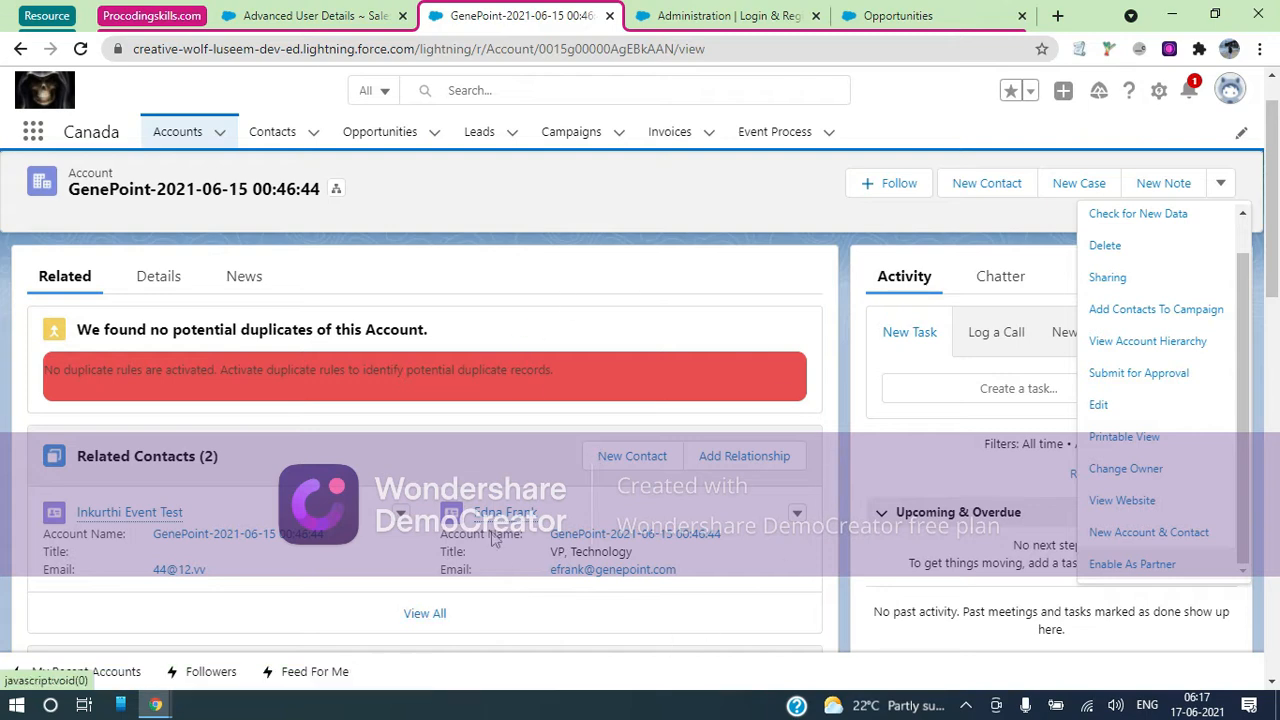
{"action": "left_click", "coordinate": [1138, 566]}
{"action": "left_click", "coordinate": [857, 451]}
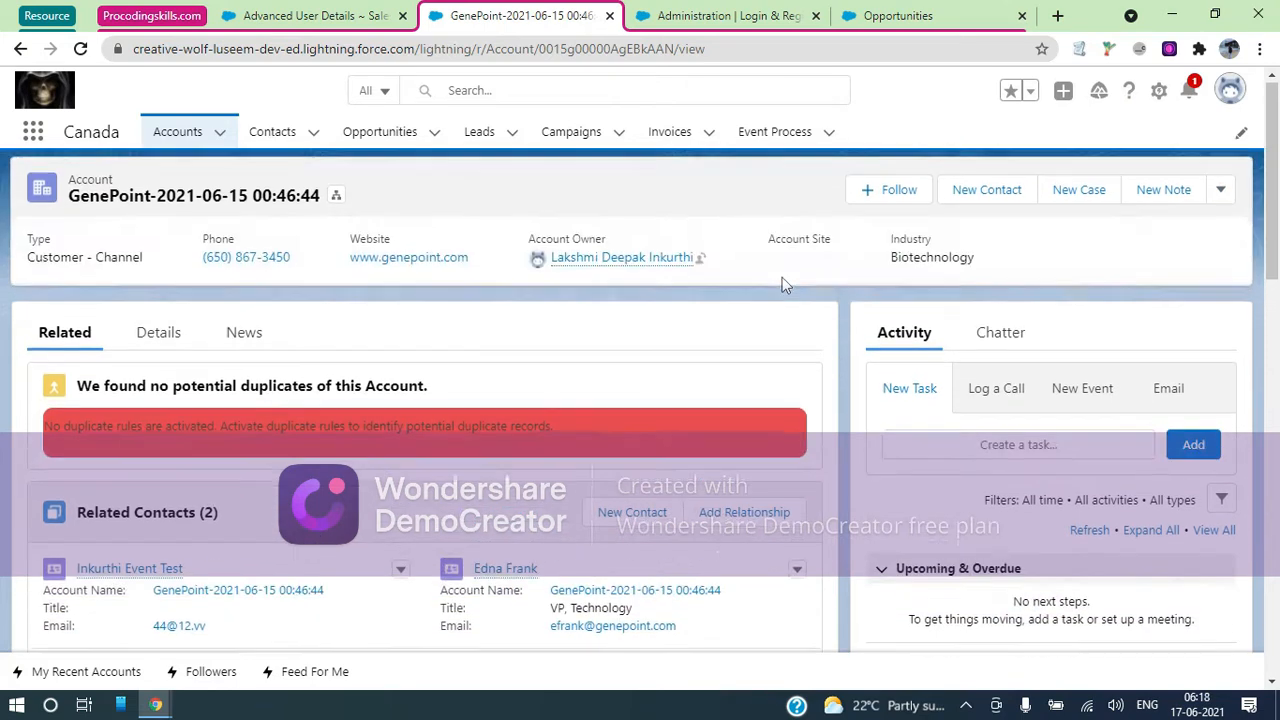
Verify the account's actions now offer Disable Partner Account and View Partner Scorecard
{"action": "left_click", "coordinate": [1220, 194]}
{"action": "scroll", "coordinate": [1185, 473], "scroll_direction": "down", "scroll_amount": 1}
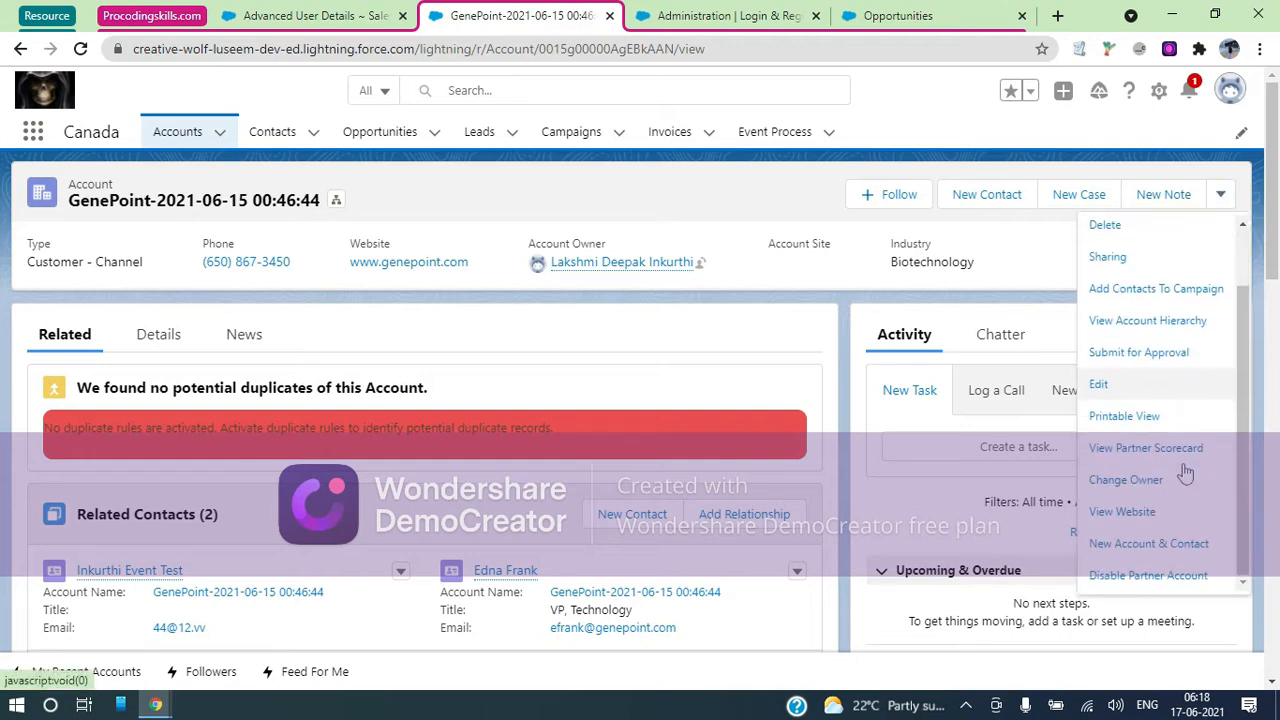
{"action": "left_click", "coordinate": [144, 576]}
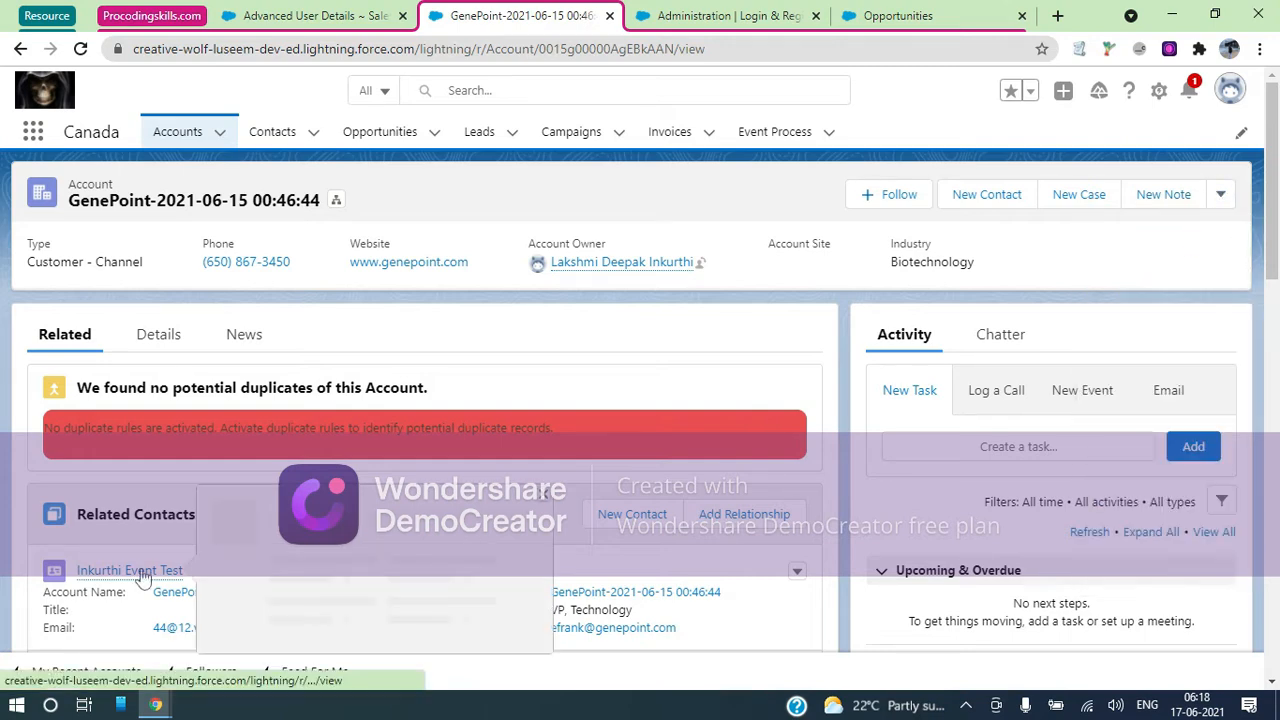
Start a new GenePoint contact with salutation Mr. and enter the contact's first and last name
{"action": "left_click", "coordinate": [624, 516]}
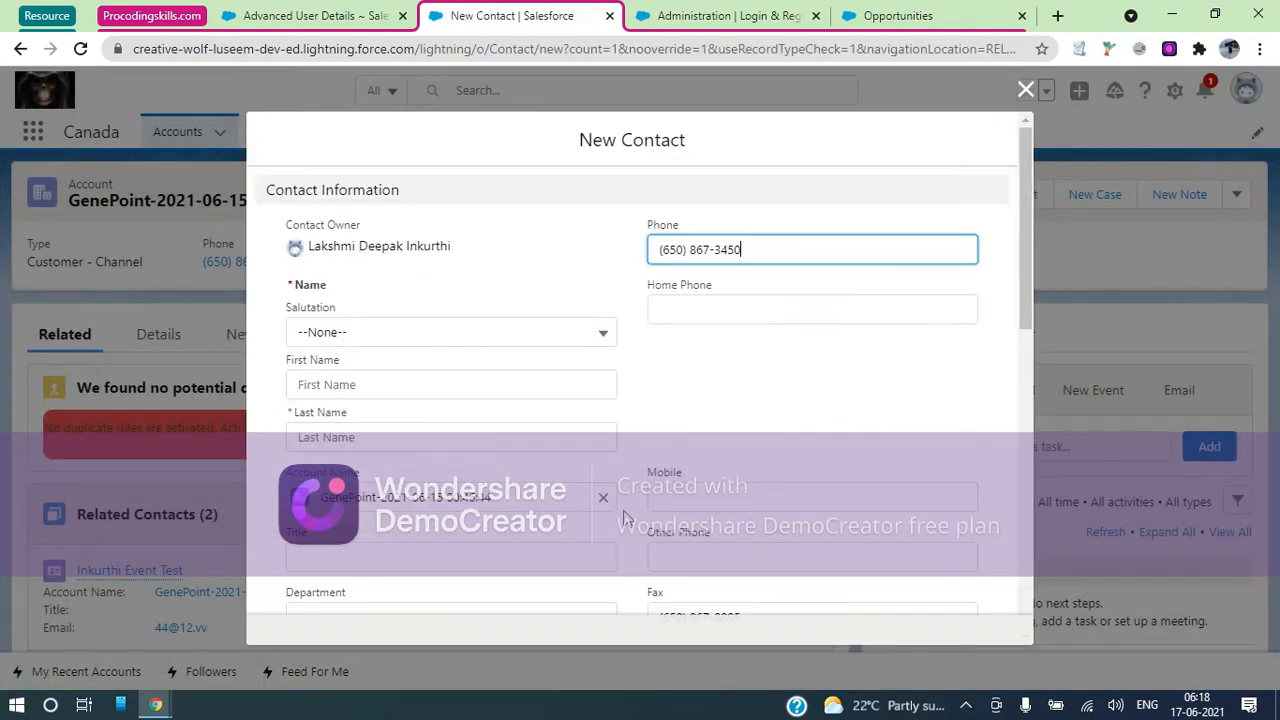
{"action": "left_click", "coordinate": [405, 338]}
{"action": "left_click", "coordinate": [340, 404]}
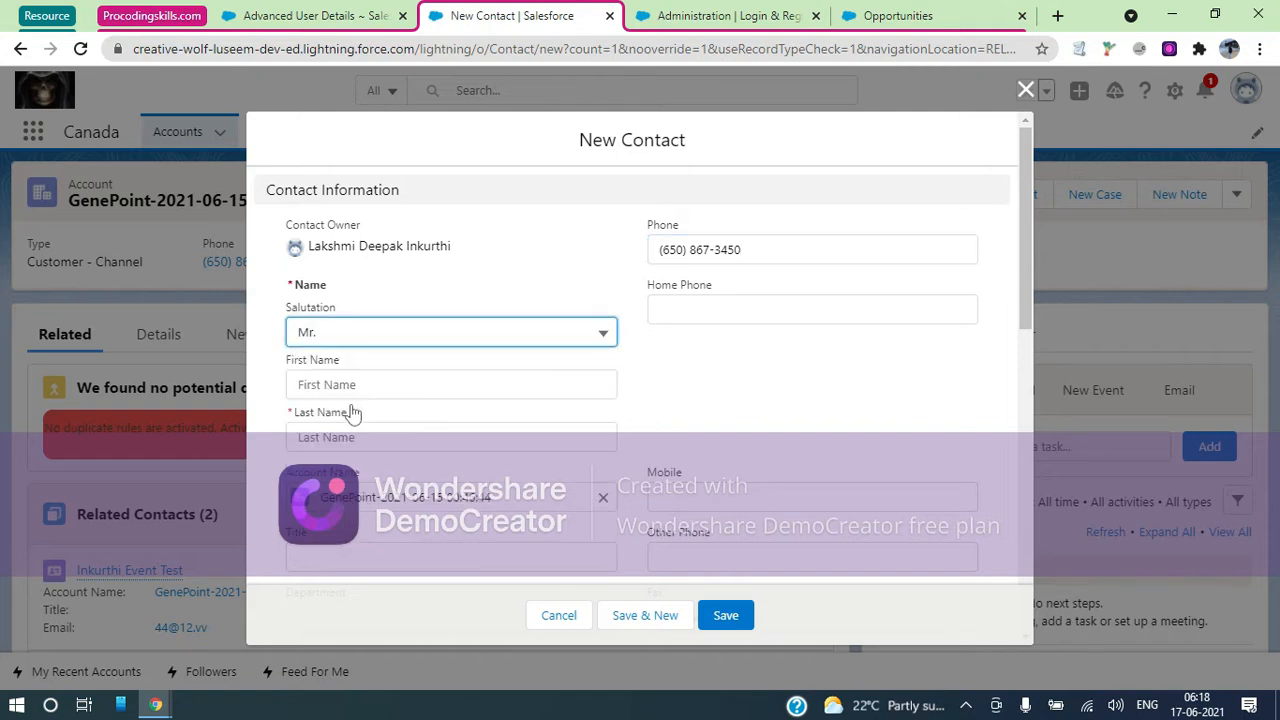
{"action": "left_click", "coordinate": [334, 437]}
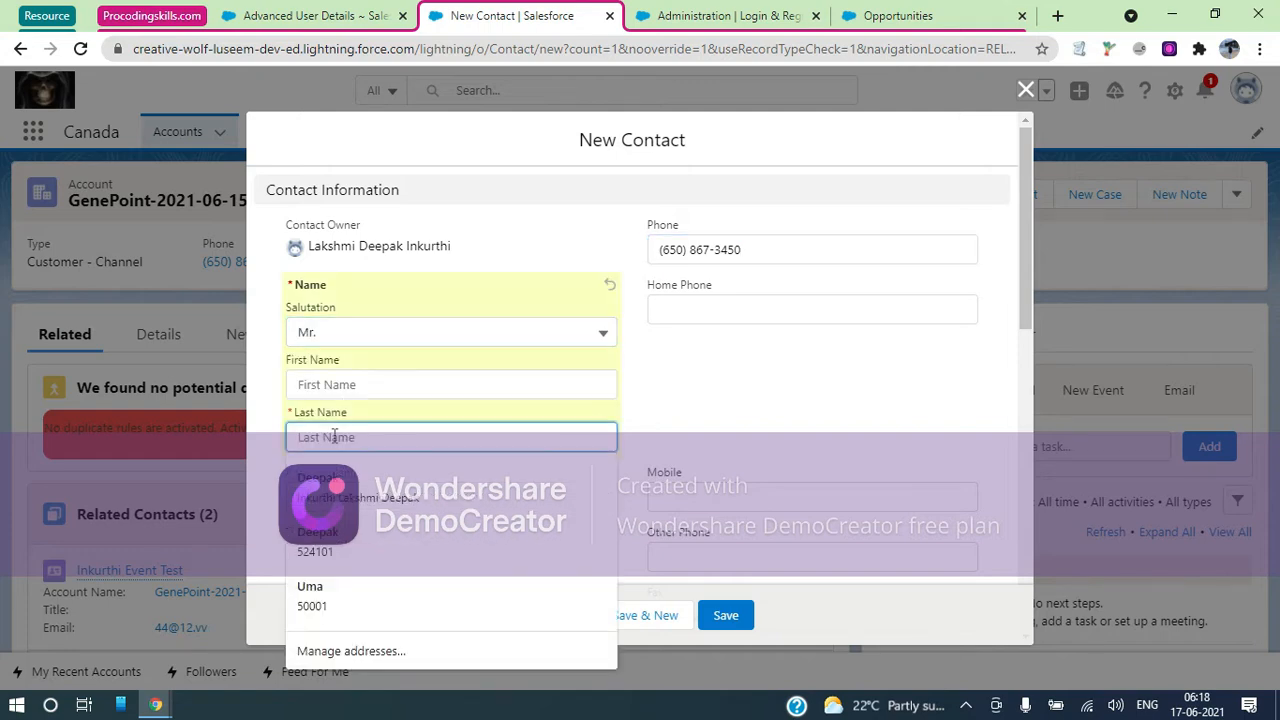
{"action": "type", "text": "Laksj"}
{"action": "key", "text": "BackSpace"}
{"action": "key", "text": "BackSpace"}
{"action": "key", "text": "BackSpace"}
{"action": "key", "text": "BackSpace"}
{"action": "key", "text": "BackSpace"}
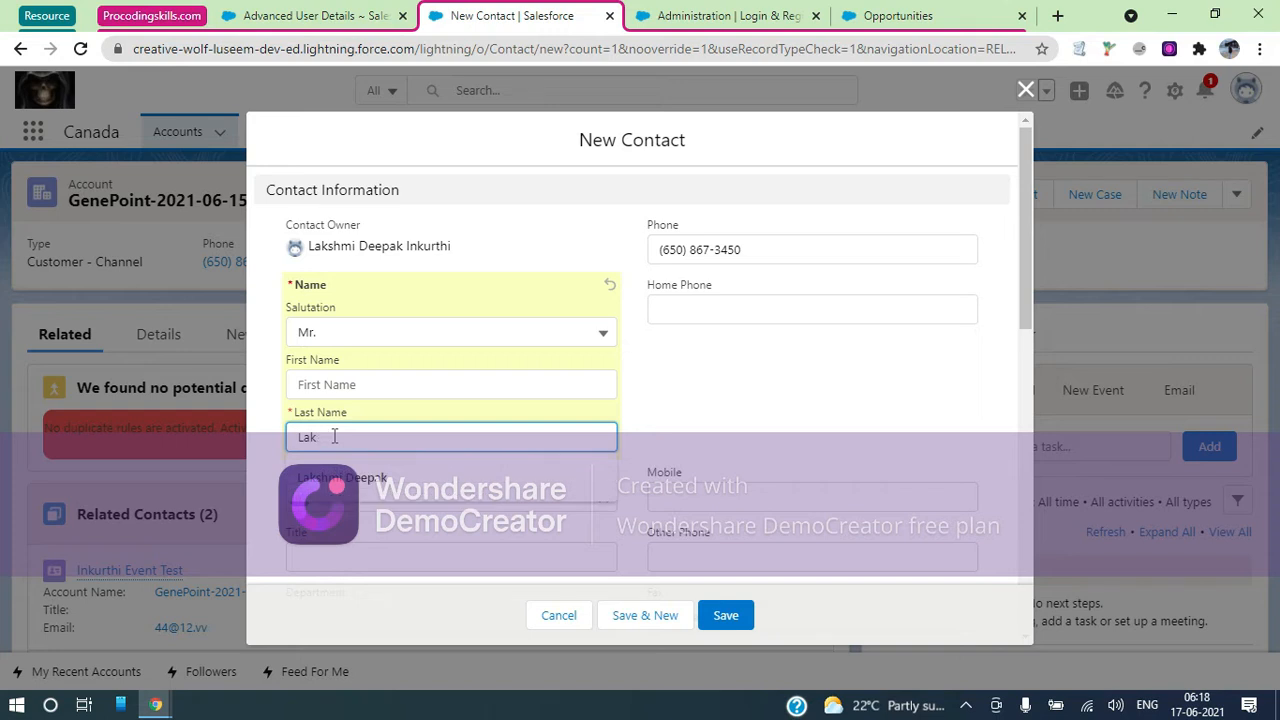
{"action": "type", "text": "Partner User"}
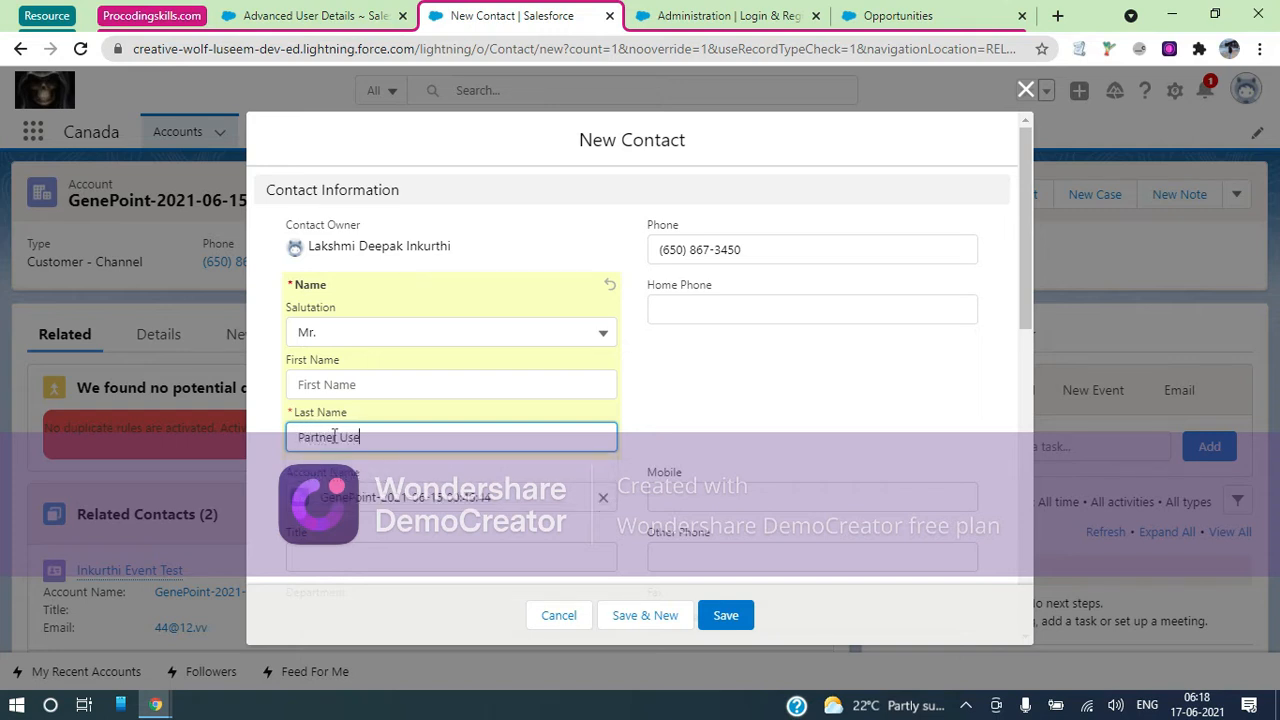
{"action": "left_click", "coordinate": [332, 387]}
{"action": "type", "text": "Canada"}
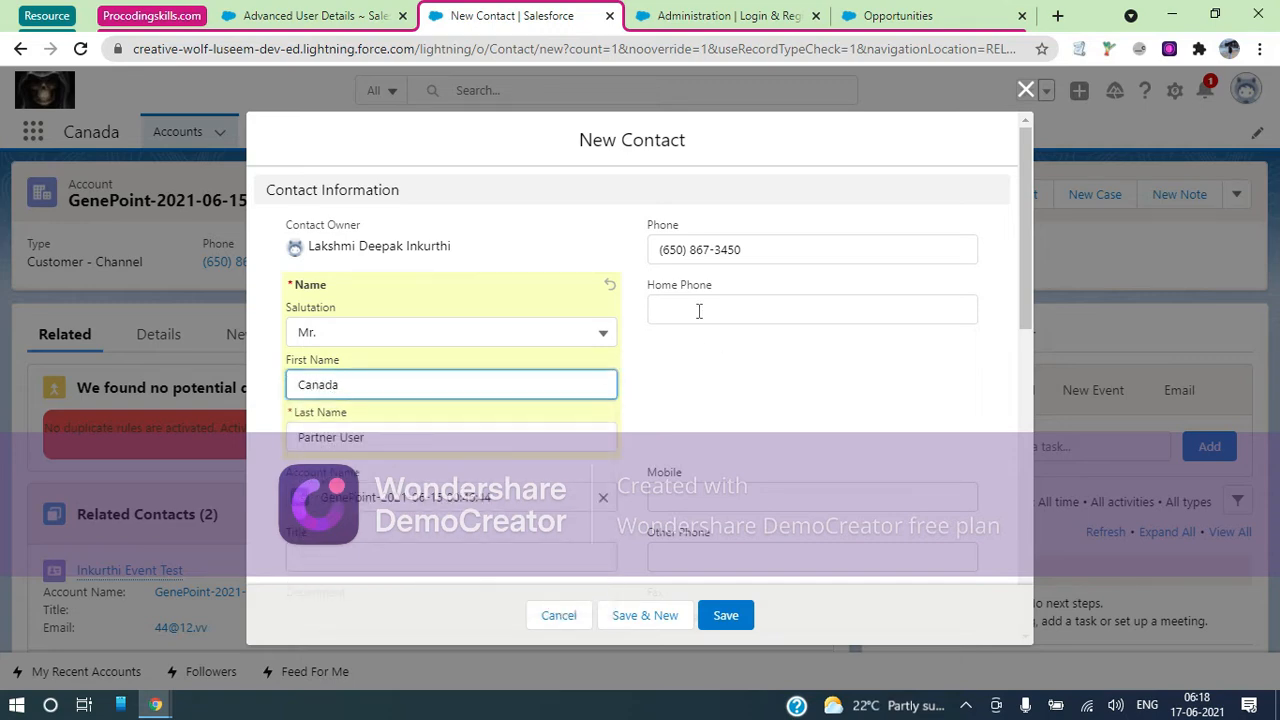
Fill in the contact's e-mail from the suggestion and save the contact
{"action": "scroll", "coordinate": [707, 386], "scroll_direction": "down", "scroll_amount": 1}
{"action": "scroll", "coordinate": [707, 386], "scroll_direction": "down", "scroll_amount": 5}
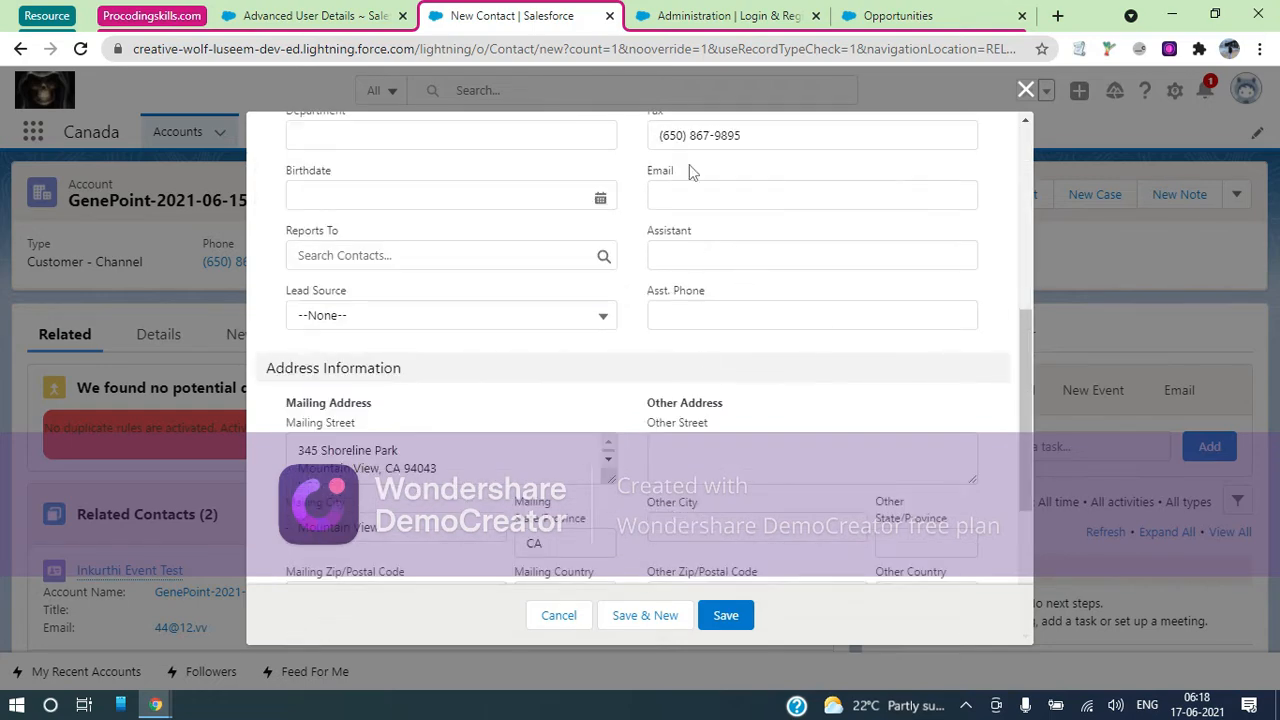
{"action": "left_click", "coordinate": [689, 197]}
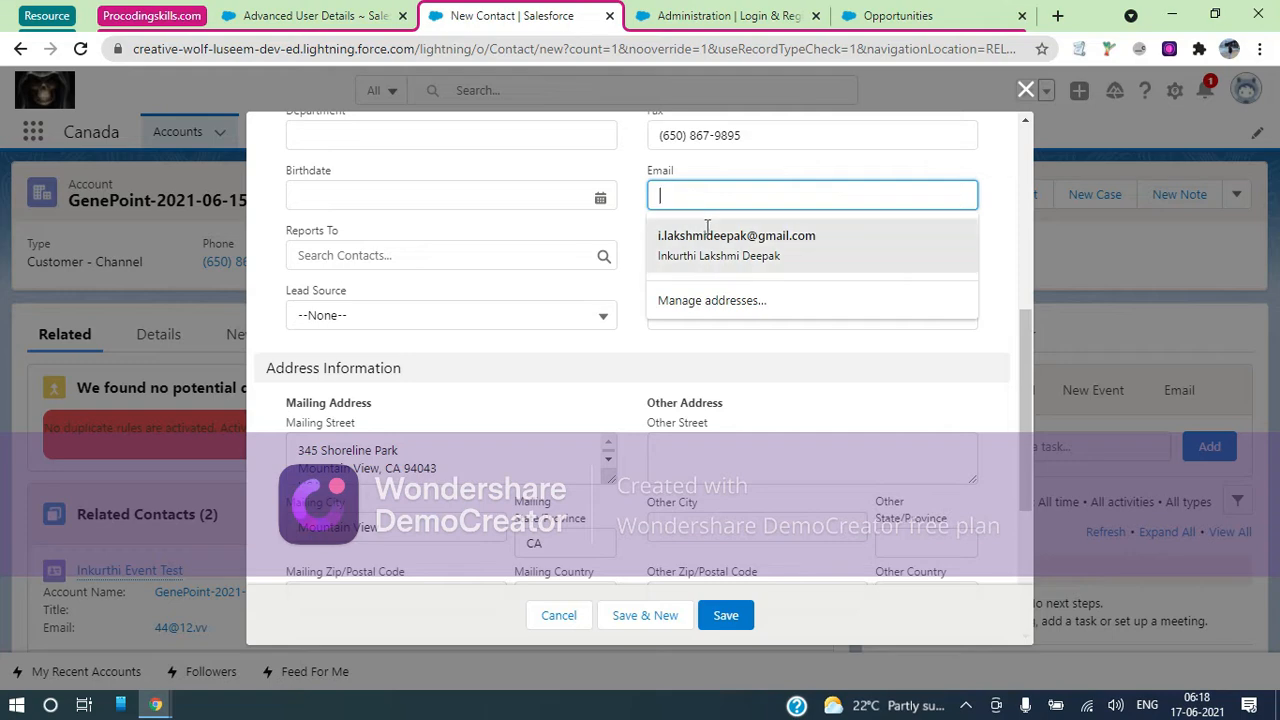
{"action": "left_click", "coordinate": [707, 235]}
{"action": "scroll", "coordinate": [712, 245], "scroll_direction": "up", "scroll_amount": 2}
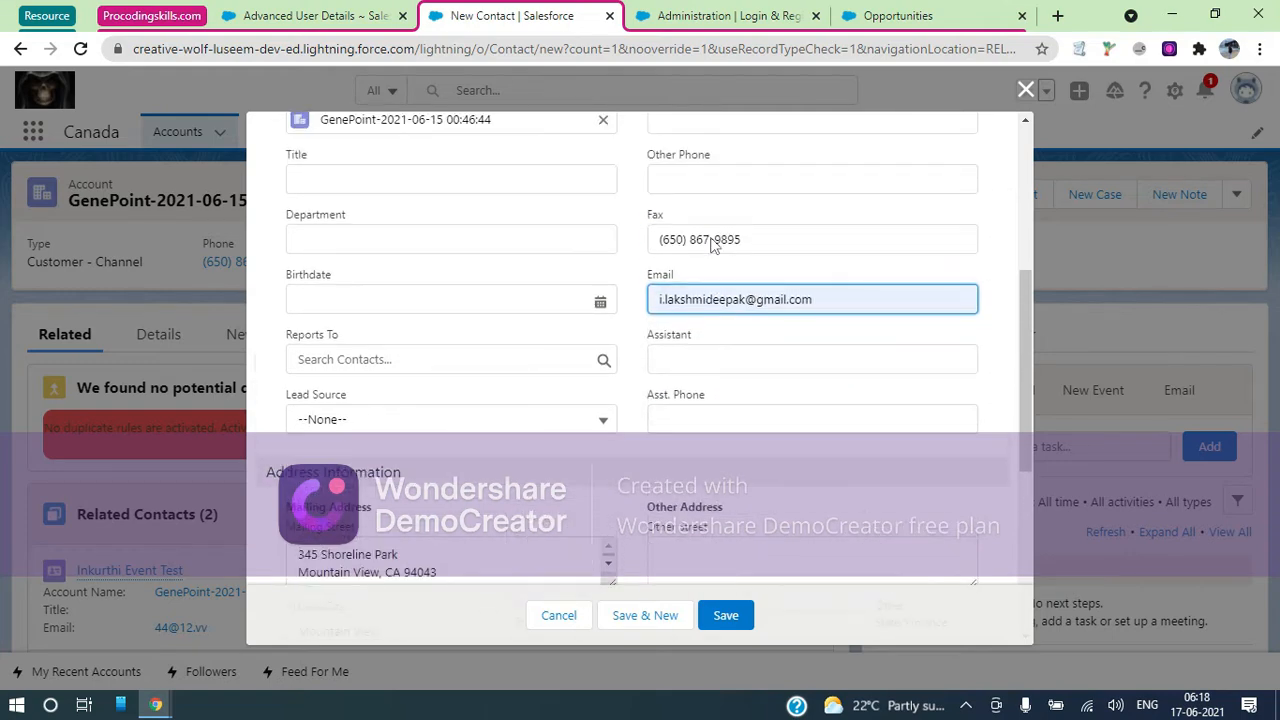
{"action": "scroll", "coordinate": [712, 245], "scroll_direction": "up", "scroll_amount": 1}
{"action": "left_click", "coordinate": [725, 617]}
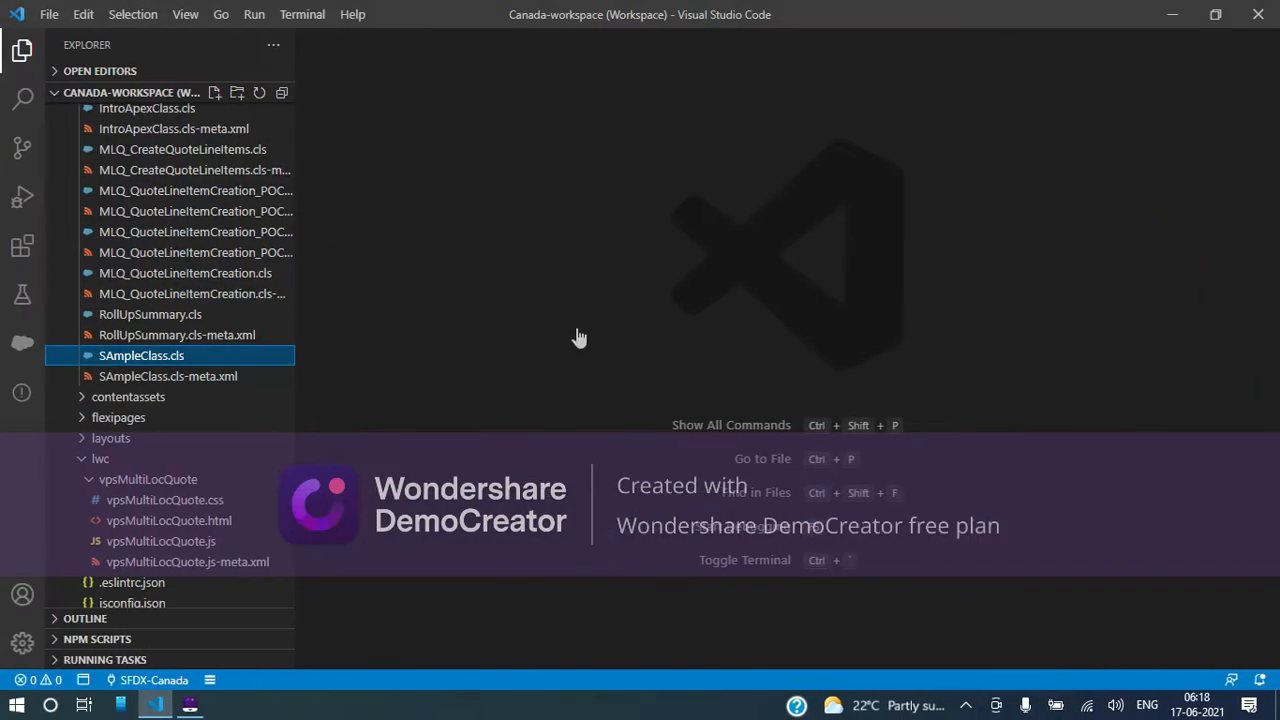
Search the Visual Studio Code workspace files for 'event' with Go to File
{"action": "left_click", "coordinate": [578, 337]}
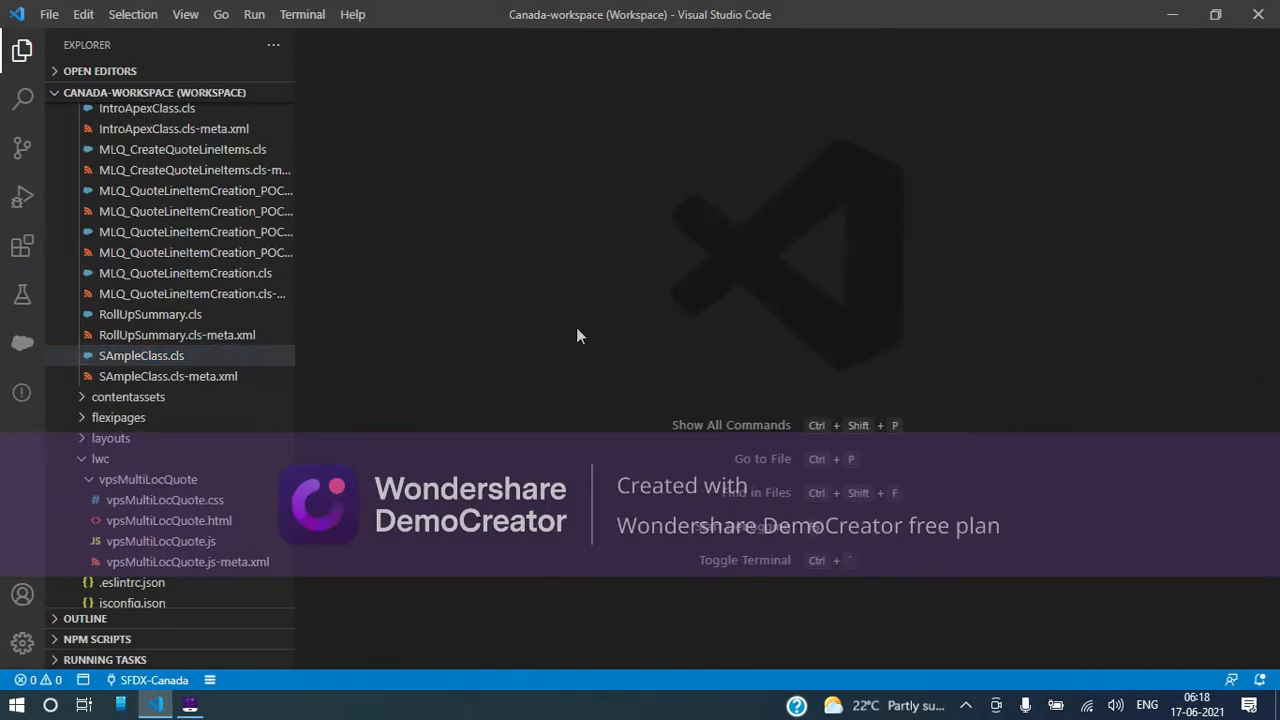
{"action": "key", "text": "ctrl+p"}
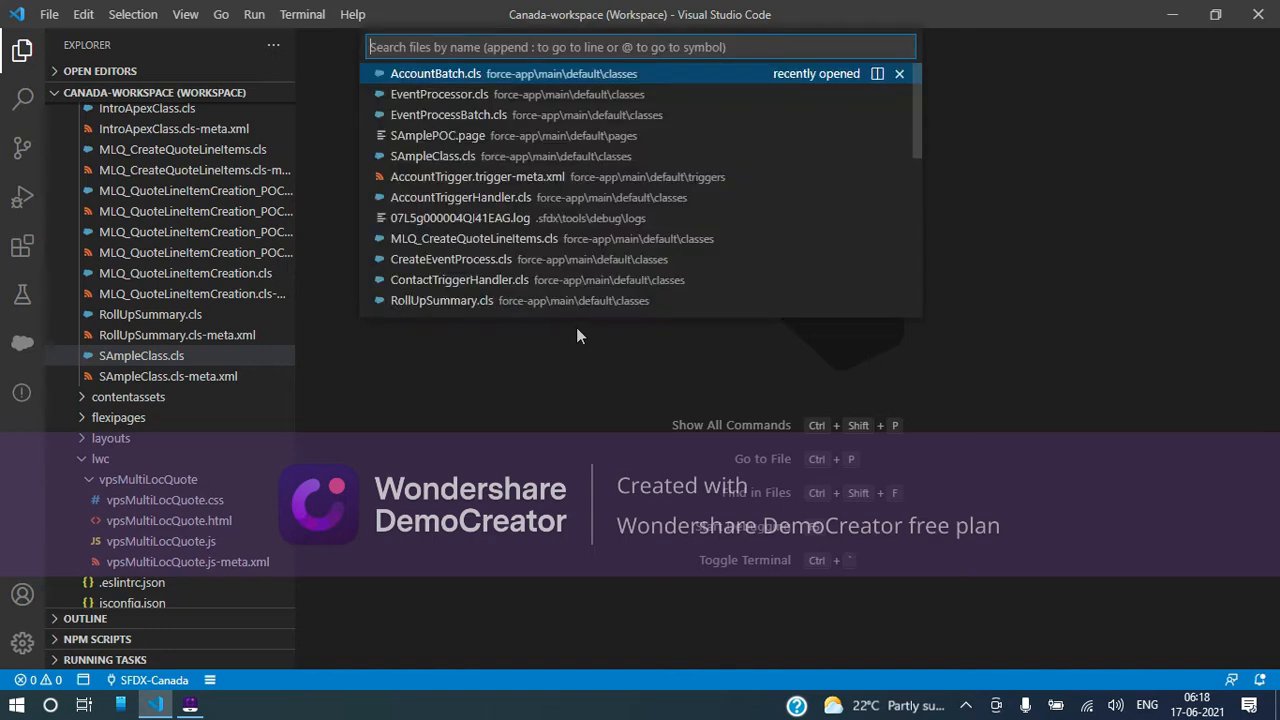
{"action": "type", "text": "event"}
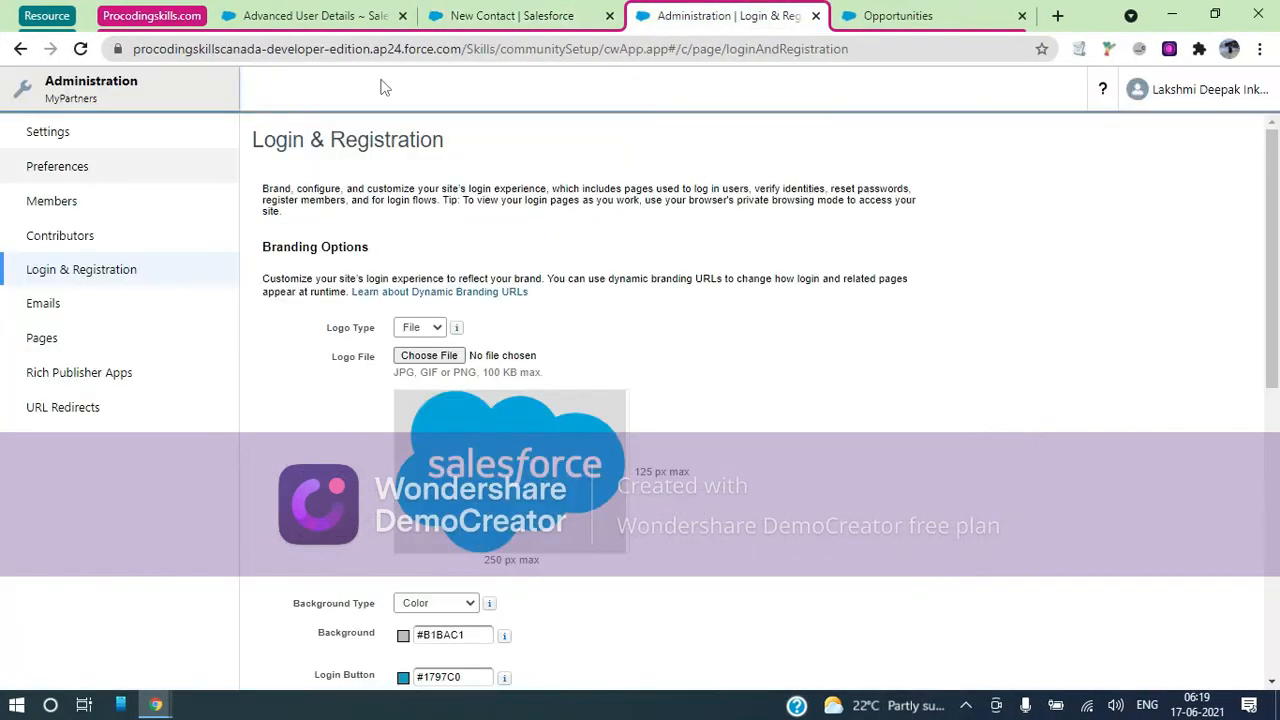
Switch to the Advanced User Details tab and go to Lightning Setup Home
{"action": "left_click", "coordinate": [525, 12]}
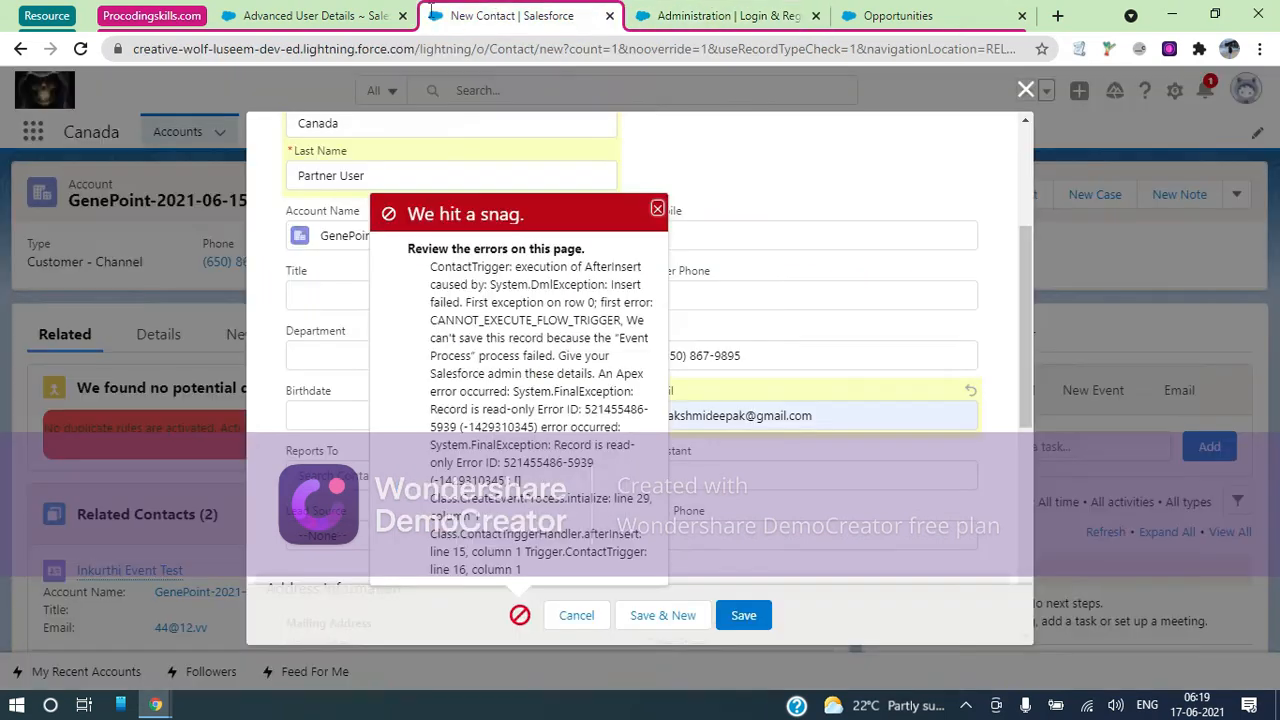
{"action": "left_click", "coordinate": [271, 18]}
{"action": "left_click", "coordinate": [114, 203]}
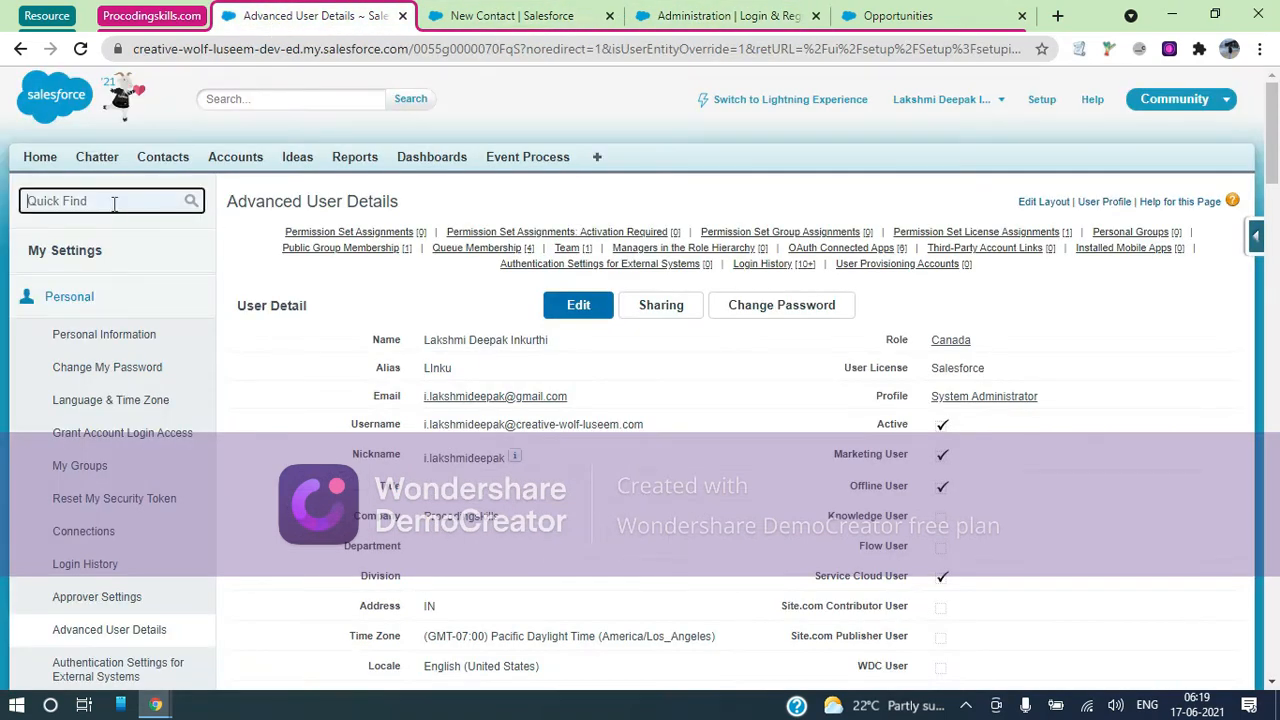
{"action": "left_click", "coordinate": [1040, 100]}
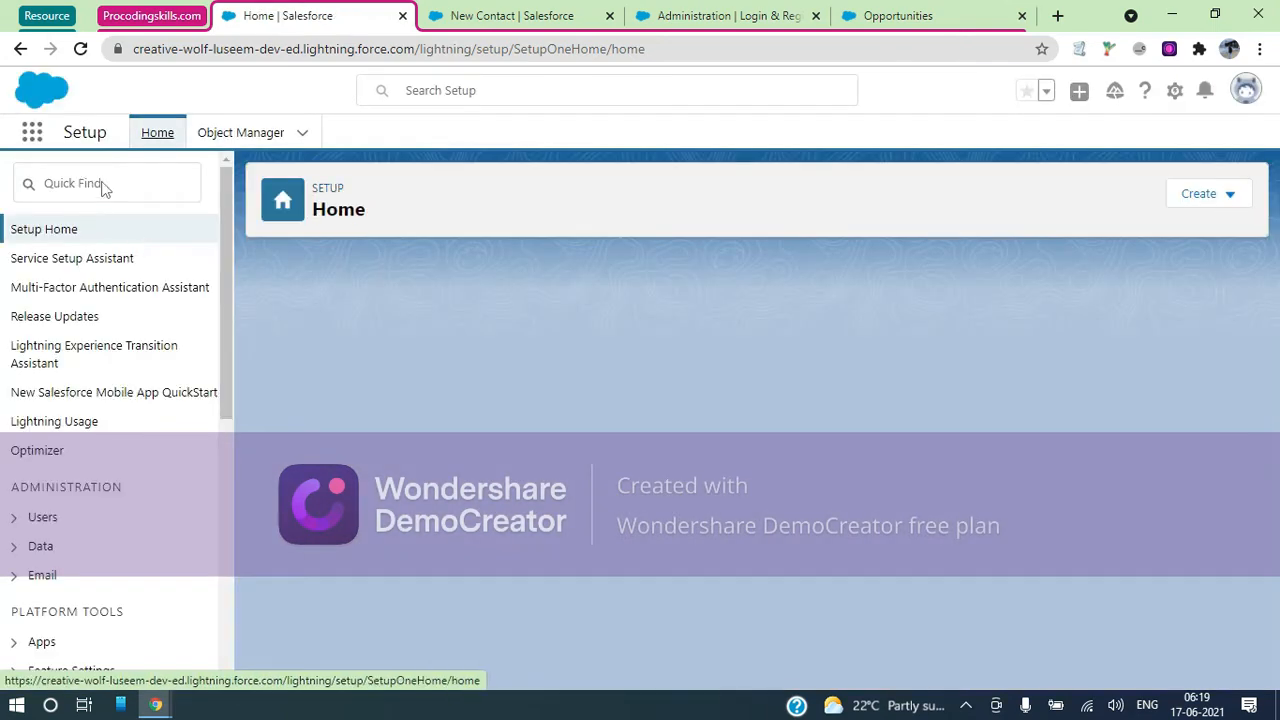
Deactivate Version 1 of the Event Process in Process Builder, then return to the new contact form
{"action": "left_click", "coordinate": [103, 184]}
{"action": "type", "text": "proce"}
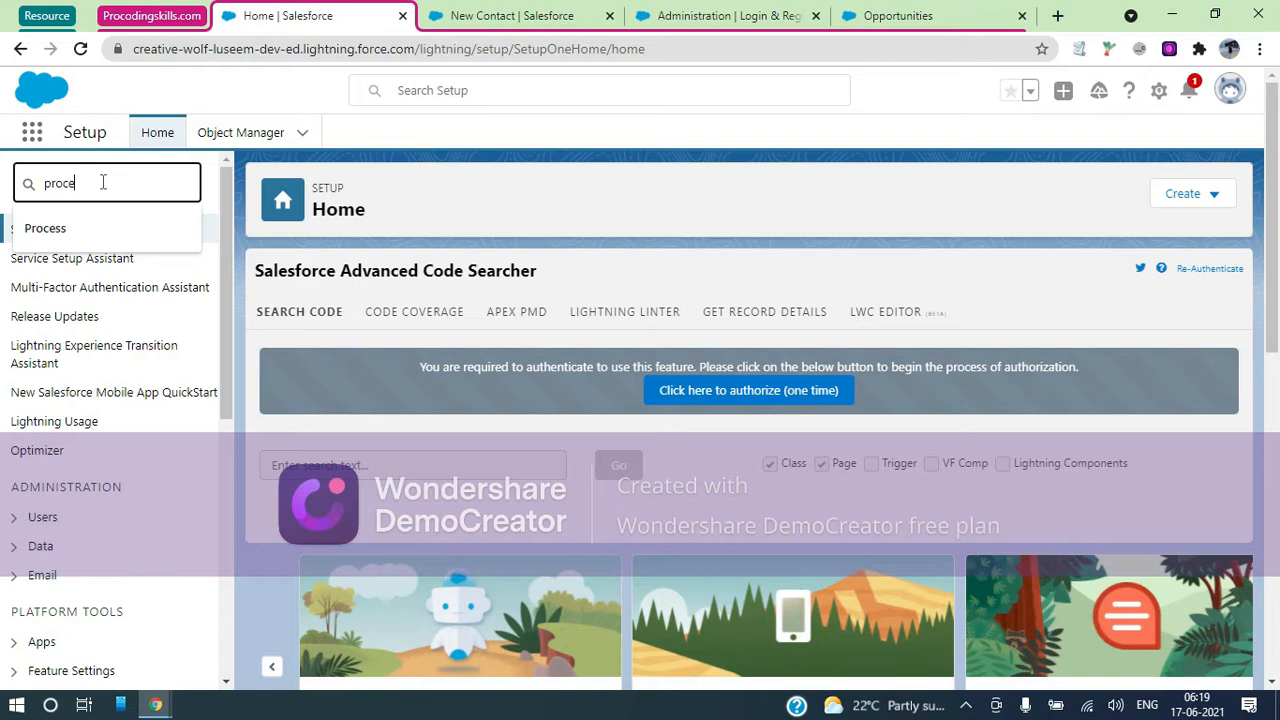
{"action": "type", "text": "ss"}
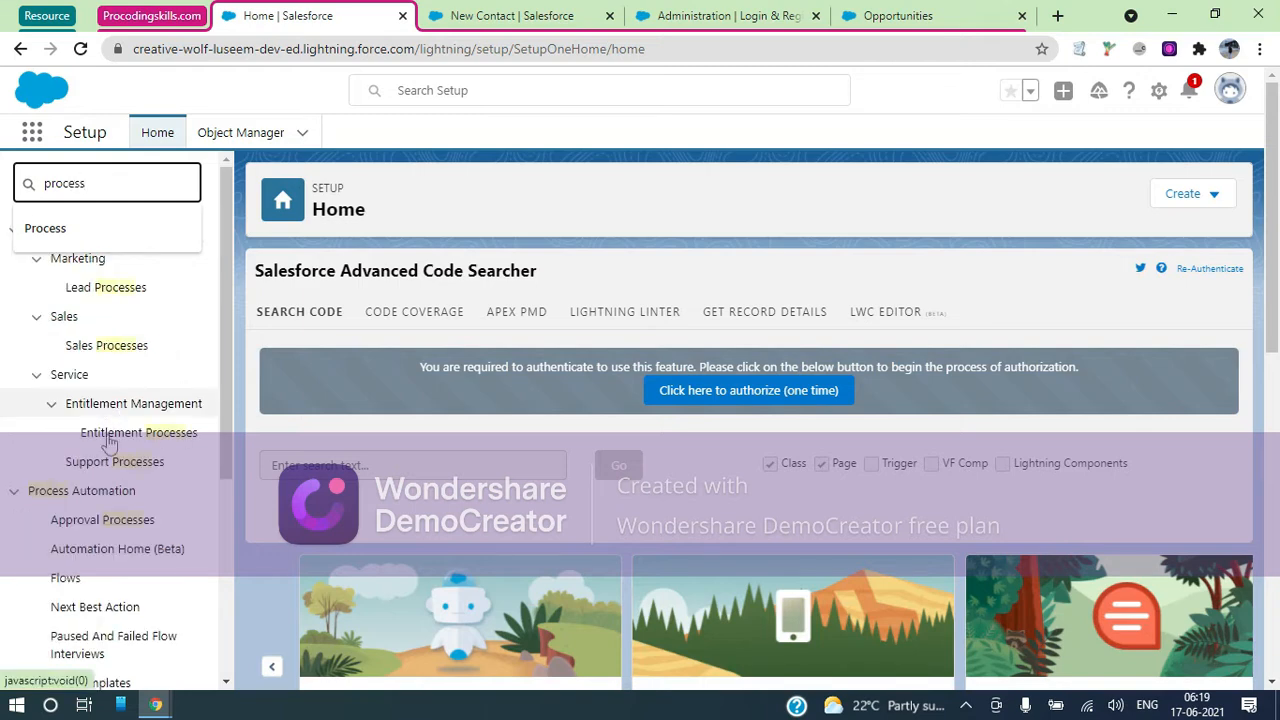
{"action": "type", "text": " buil"}
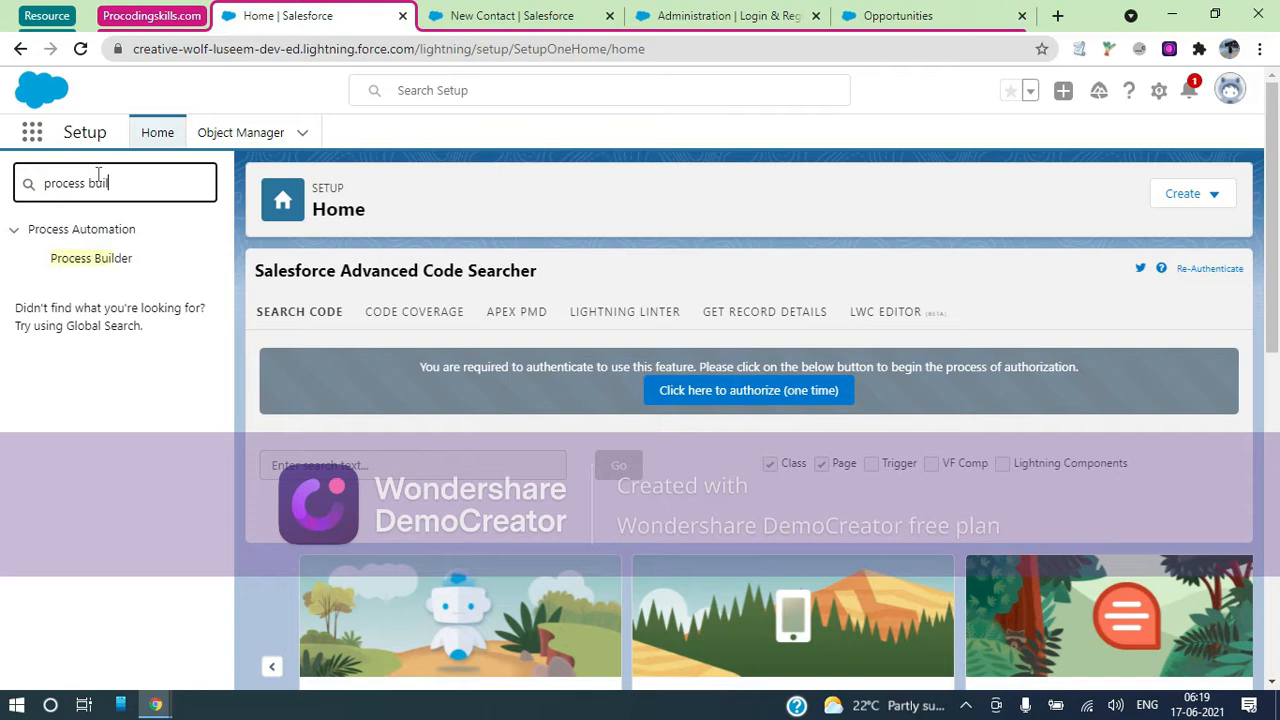
{"action": "left_click", "coordinate": [108, 258]}
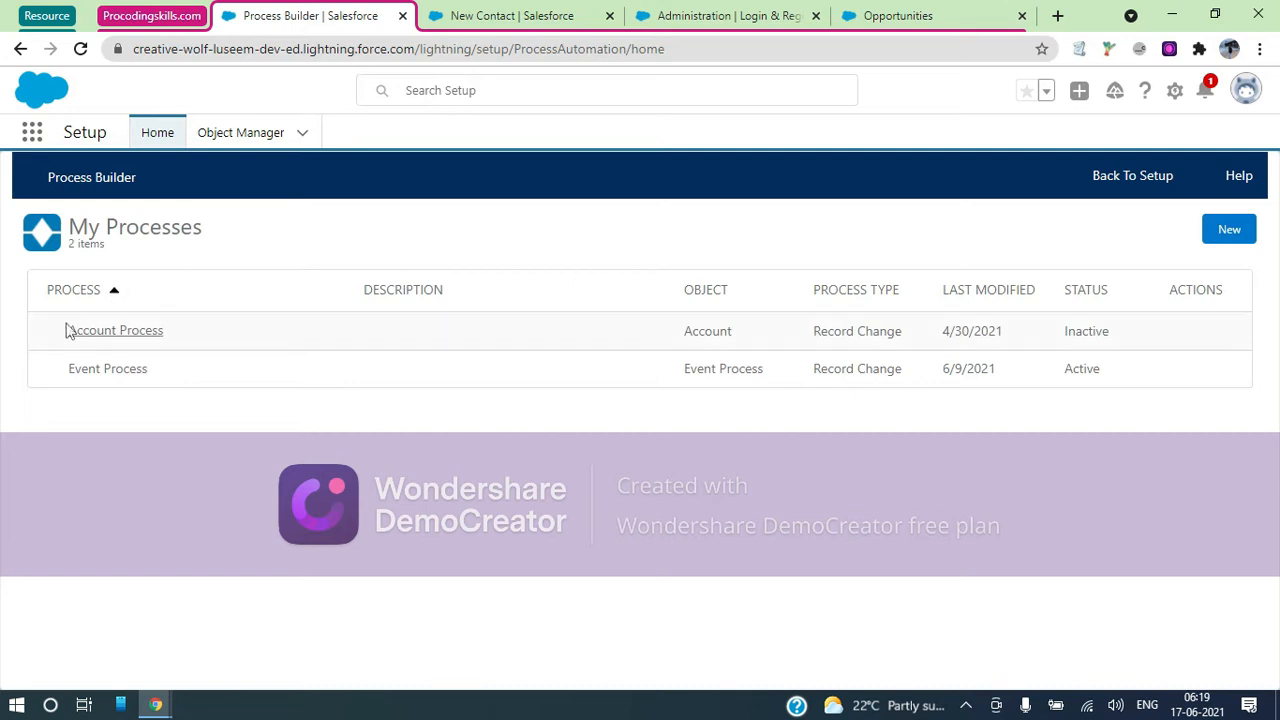
{"action": "left_click", "coordinate": [50, 371]}
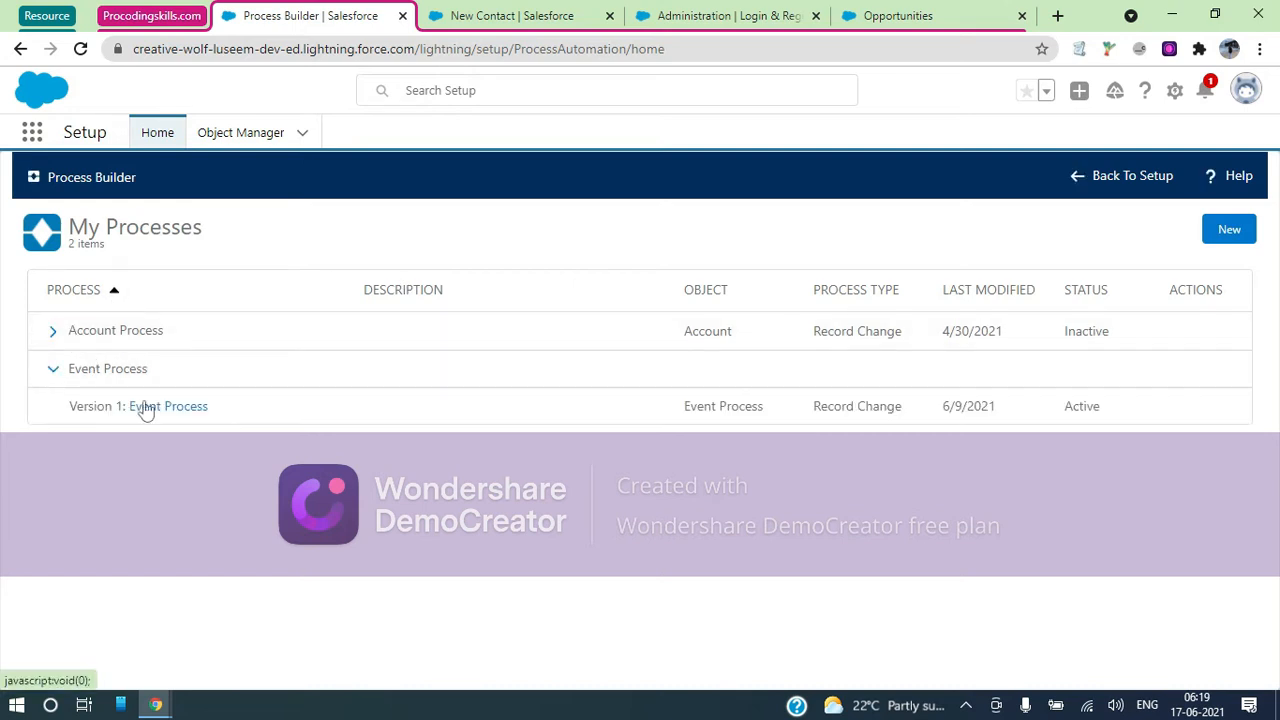
{"action": "left_click", "coordinate": [177, 408]}
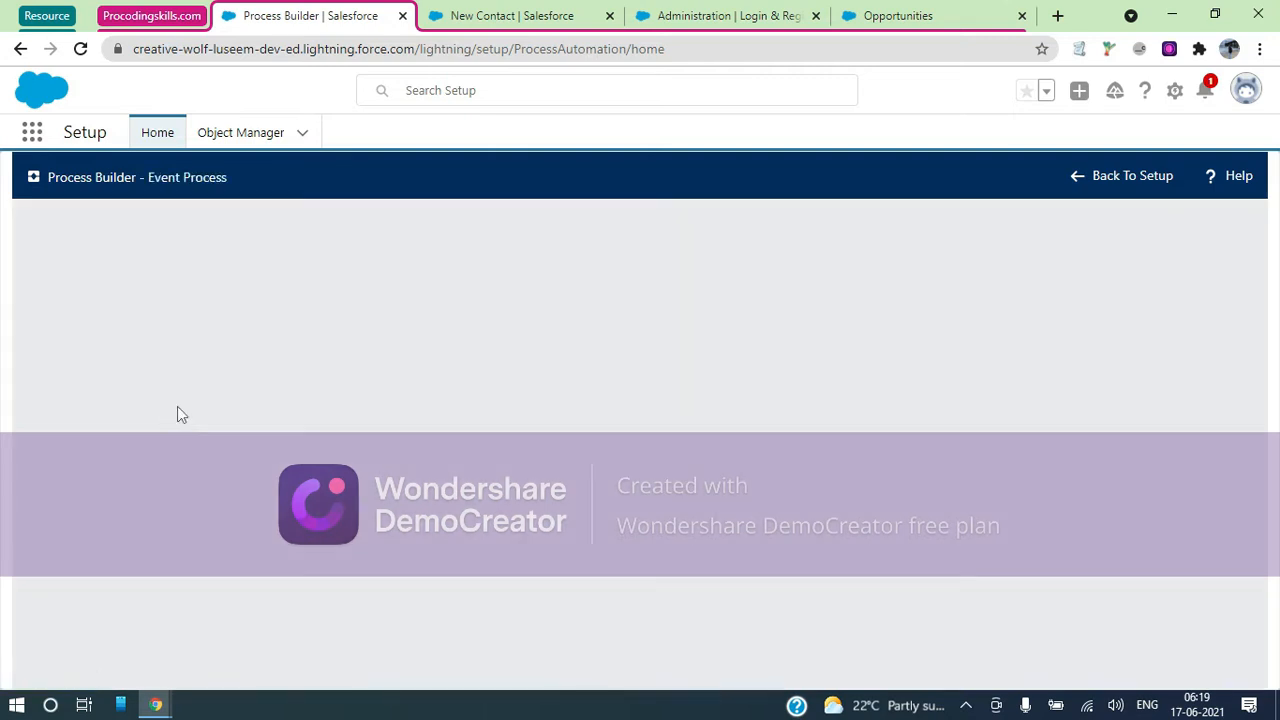
{"action": "left_click", "coordinate": [1115, 225]}
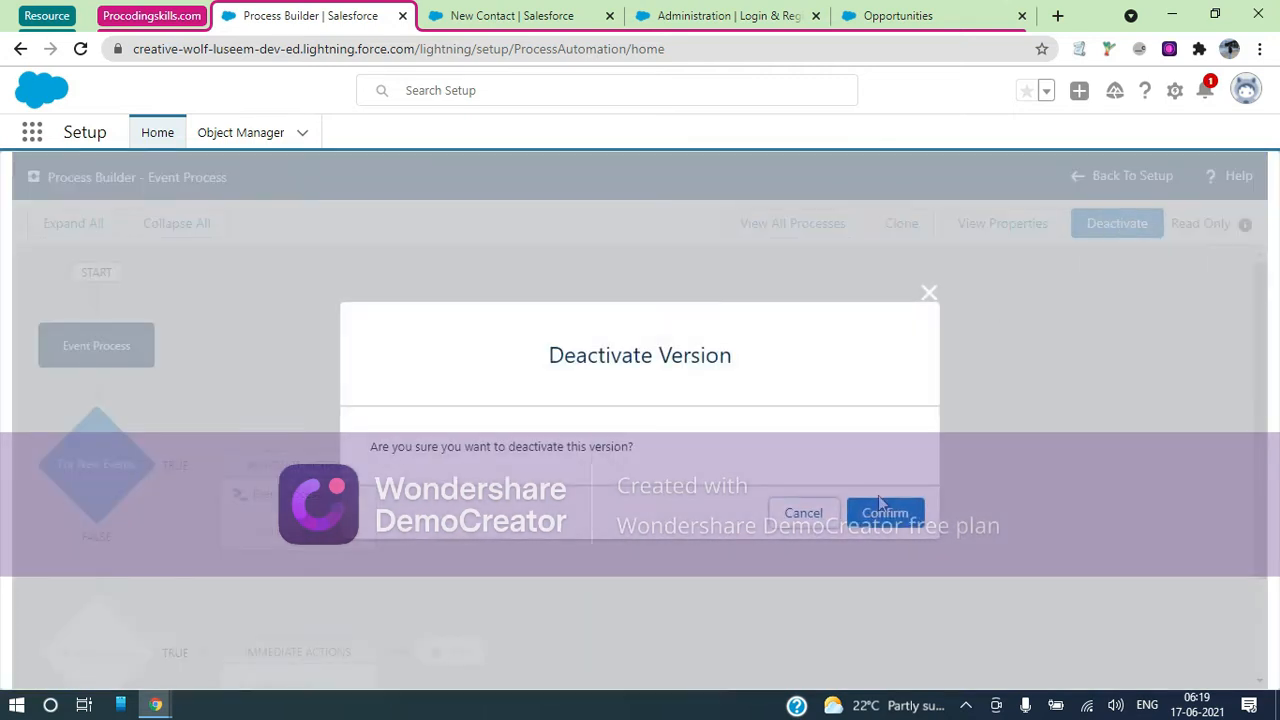
{"action": "left_click", "coordinate": [882, 514]}
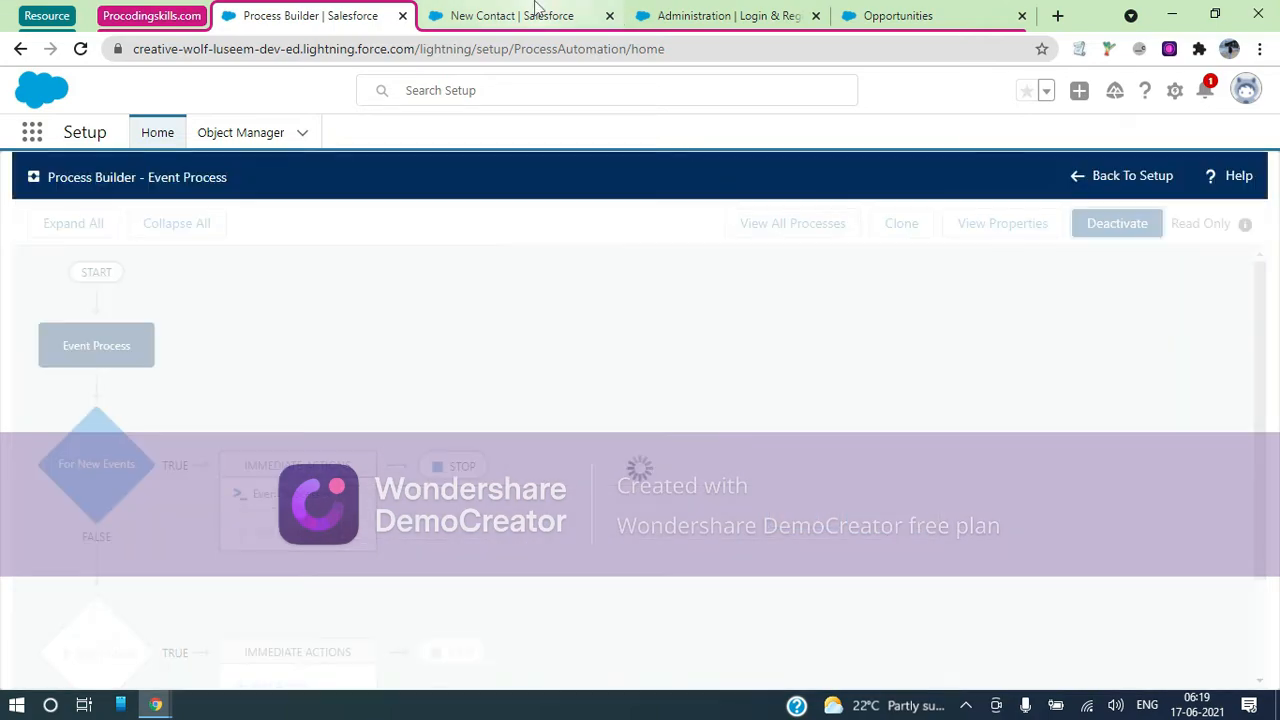
{"action": "left_click", "coordinate": [535, 16]}
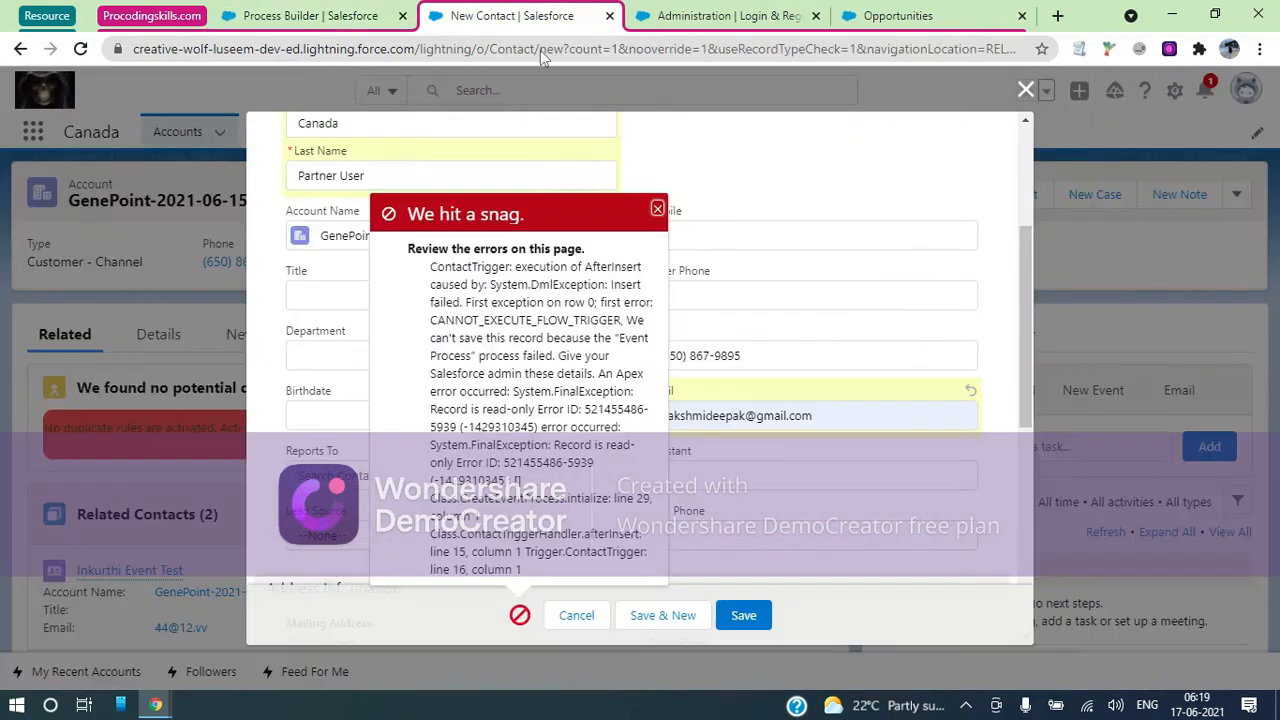
Save the new contact and open the created contact record
{"action": "left_click", "coordinate": [731, 617]}
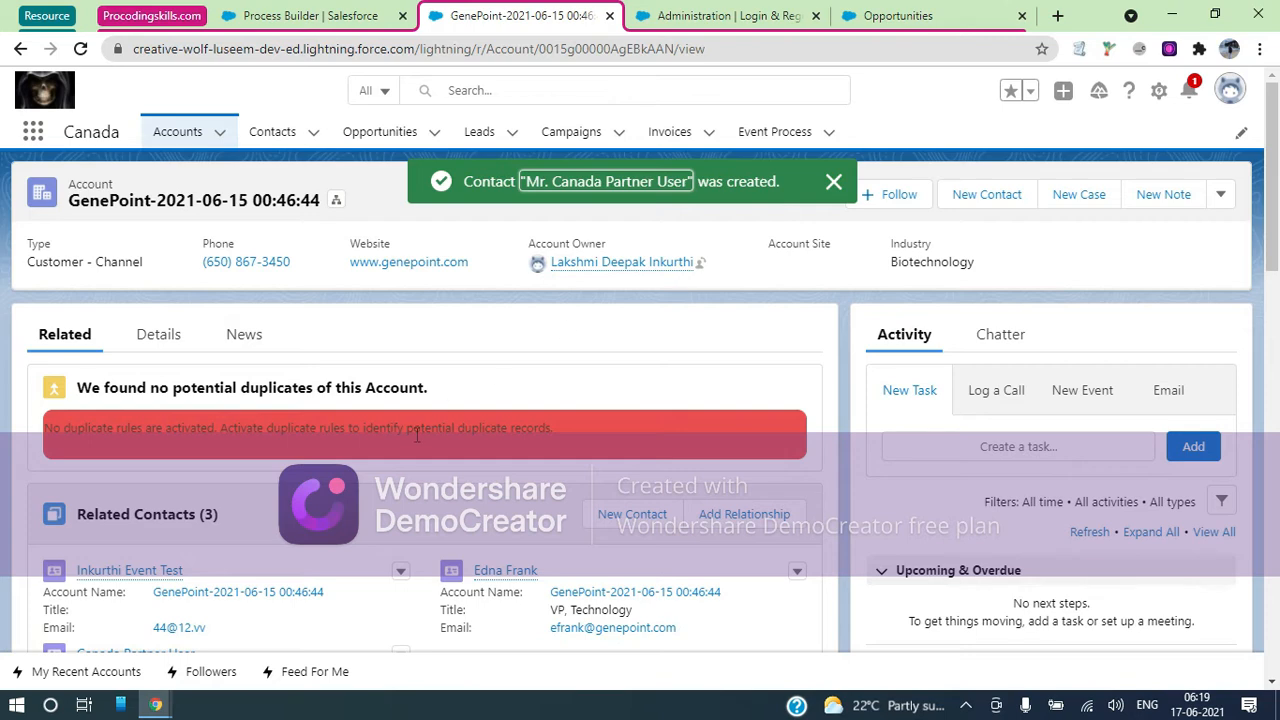
{"action": "scroll", "coordinate": [418, 443], "scroll_direction": "down", "scroll_amount": 1}
{"action": "left_click", "coordinate": [609, 185]}
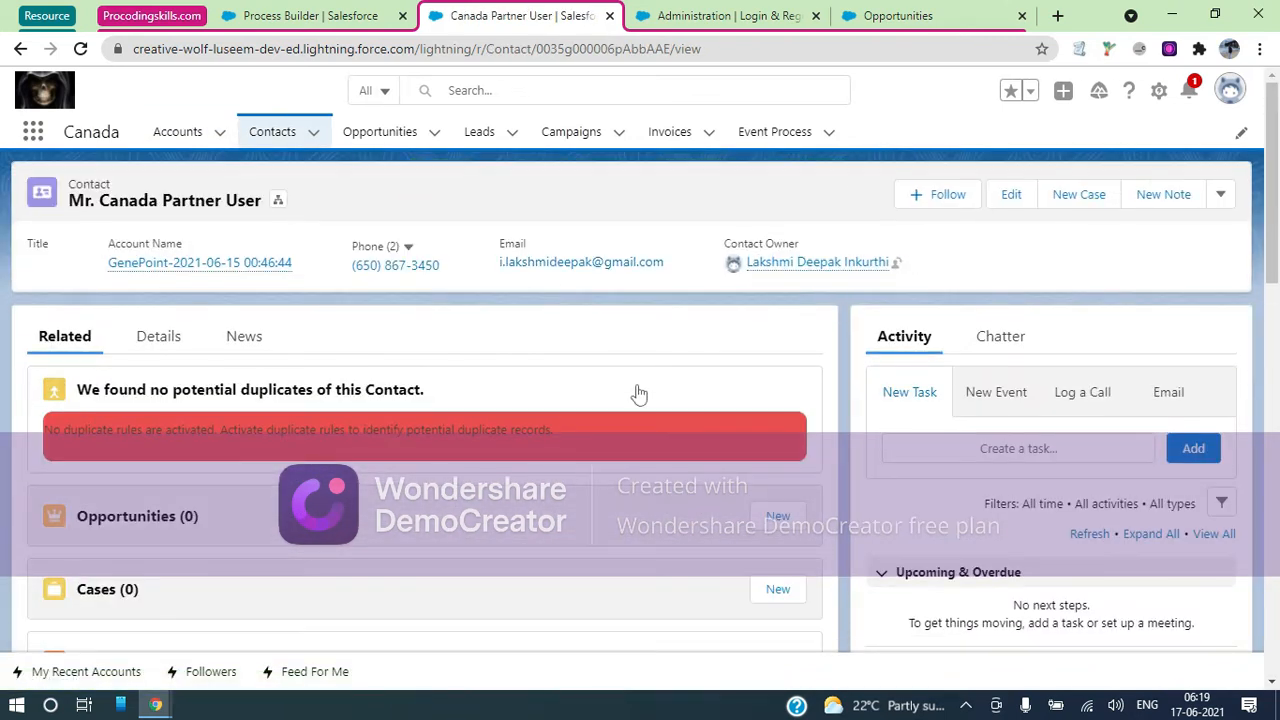
Choose Enable Partner User from the contact's actions to open a Gold Partner new user form
{"action": "left_click", "coordinate": [155, 340]}
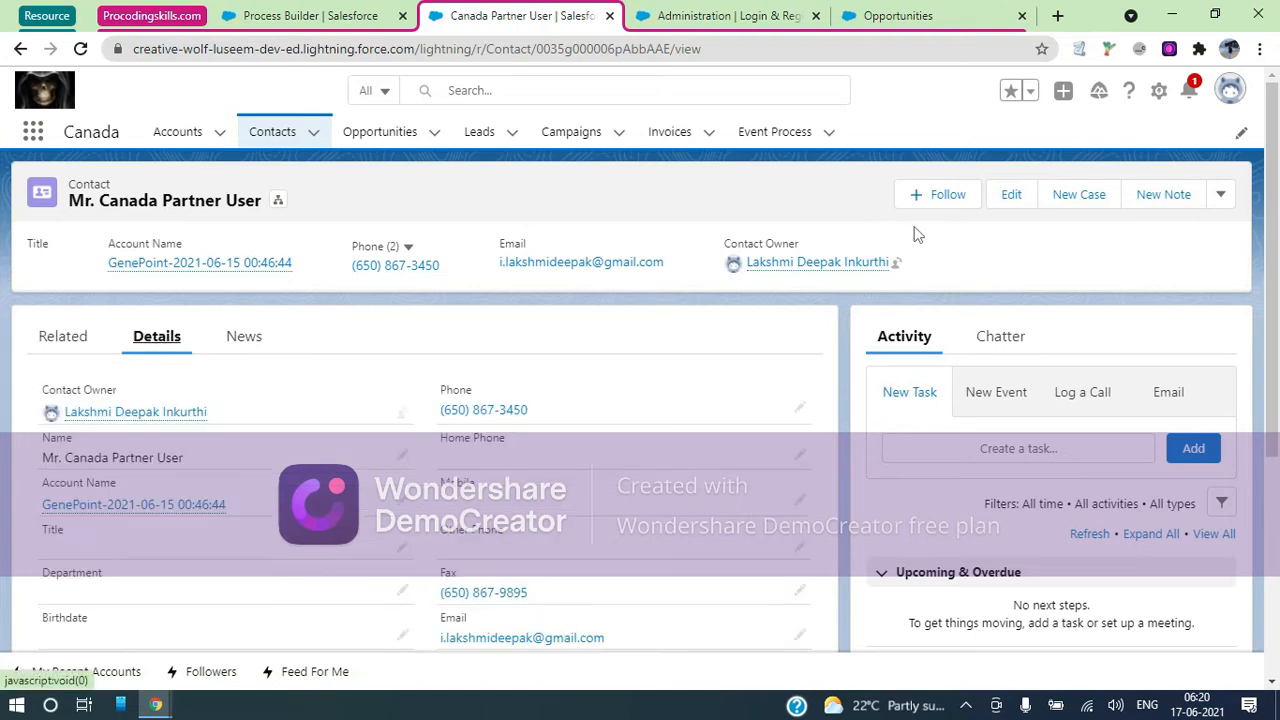
{"action": "left_click", "coordinate": [1224, 199]}
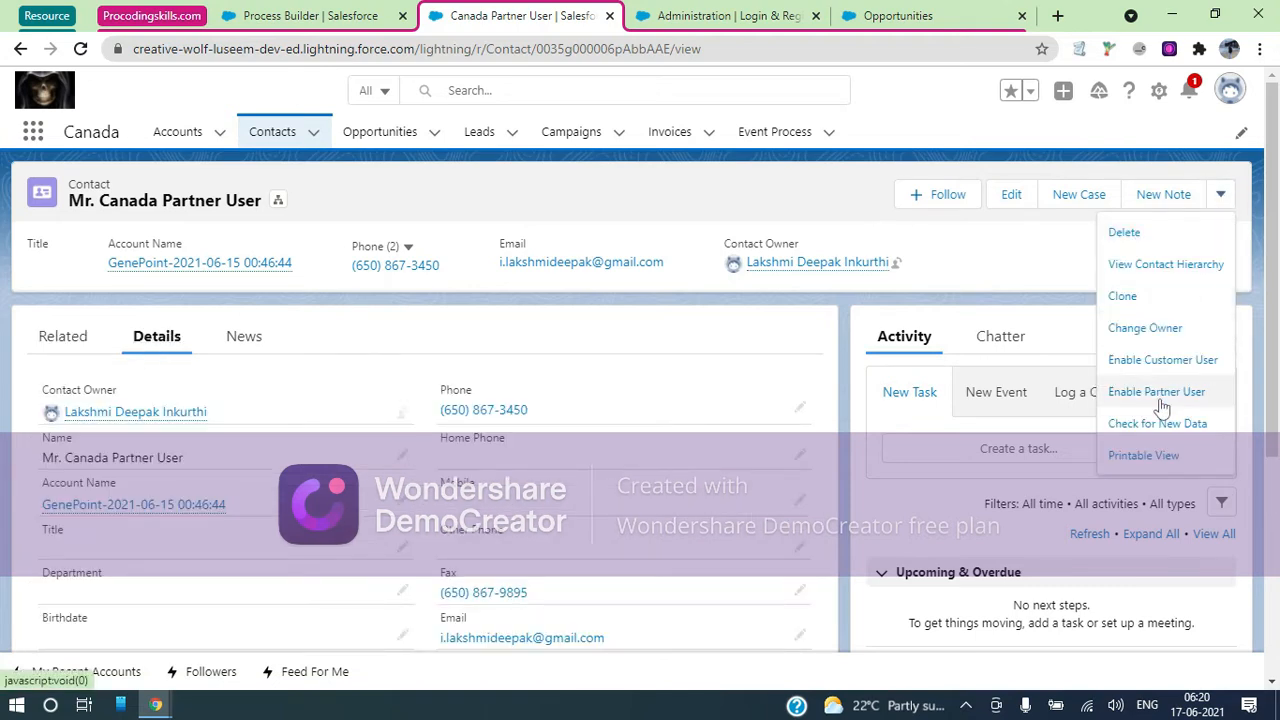
{"action": "scroll", "coordinate": [1163, 408], "scroll_direction": "down", "scroll_amount": 1}
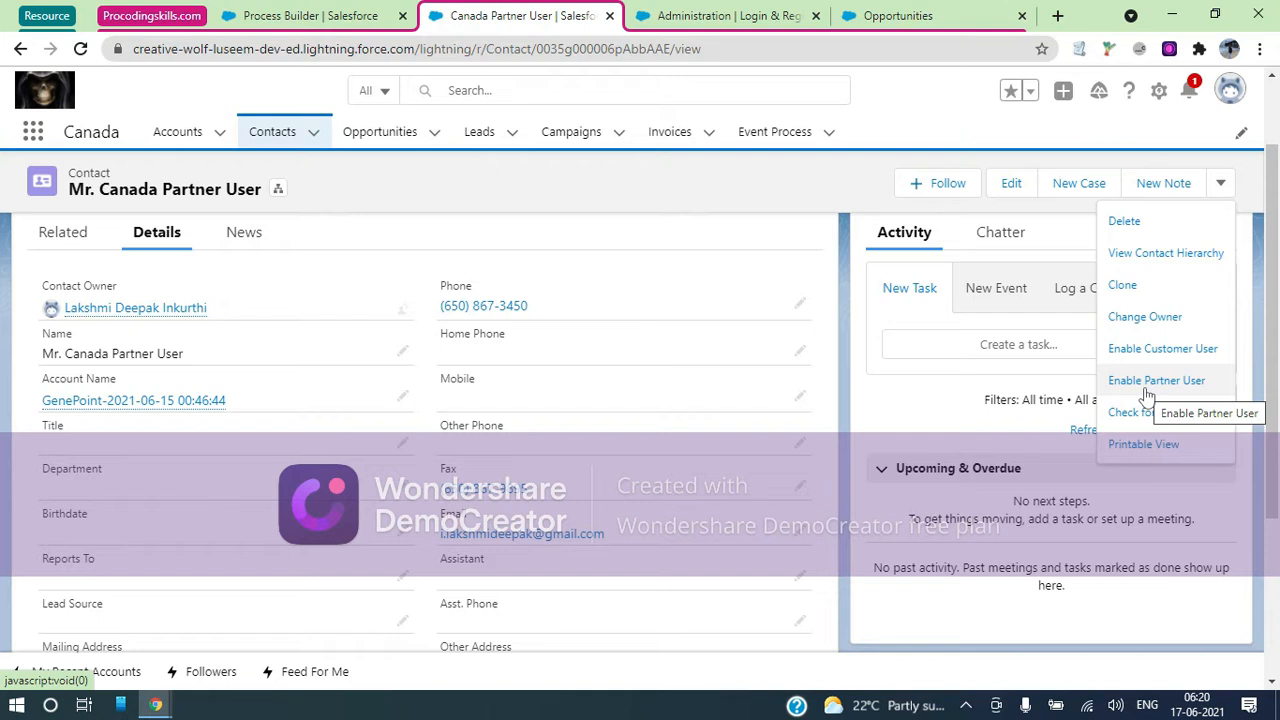
{"action": "left_click", "coordinate": [1147, 384]}
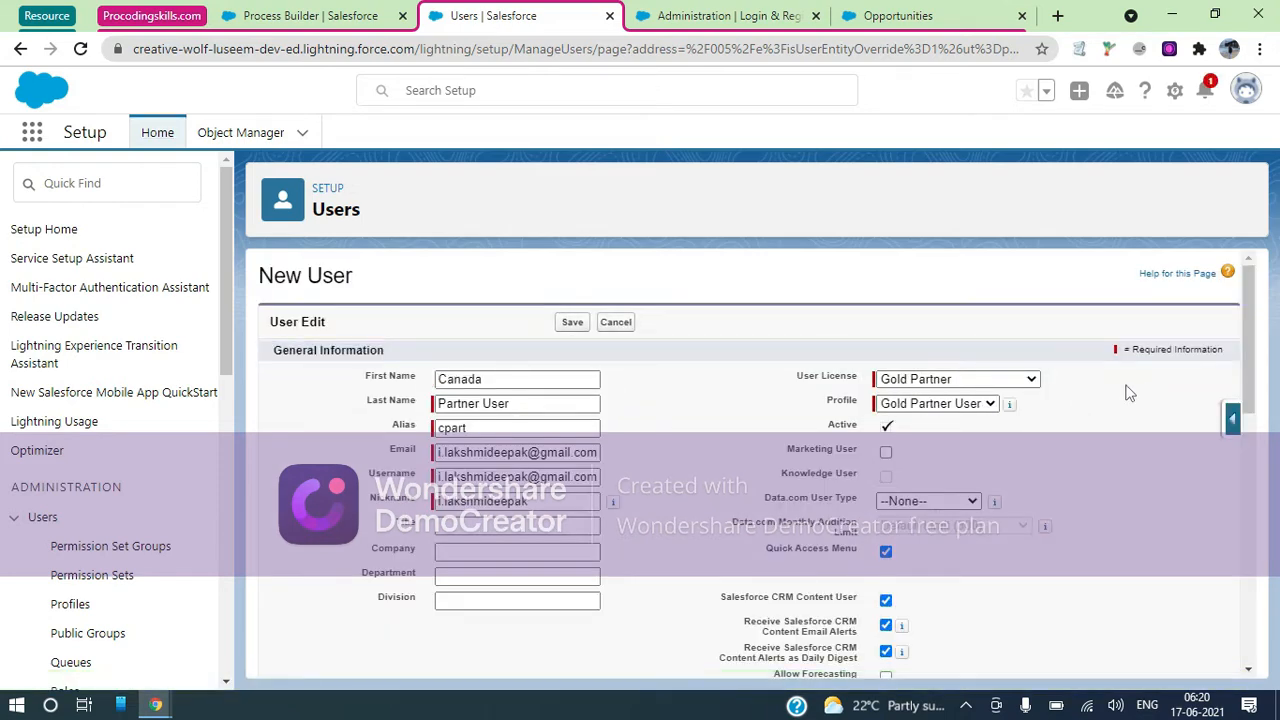
Change the new user's username so its domain ends in '.partner'
{"action": "left_click", "coordinate": [565, 474]}
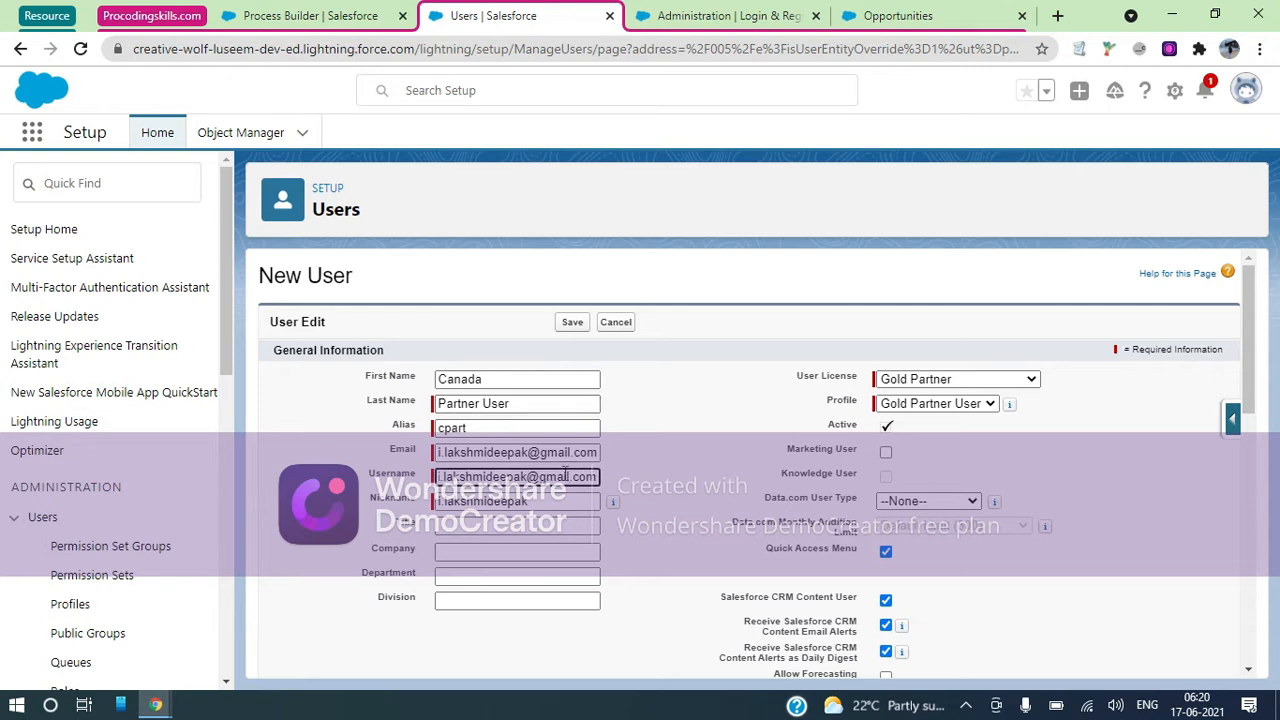
{"action": "key", "text": "BackSpace"}
{"action": "key", "text": "BackSpace"}
{"action": "key", "text": "BackSpace"}
{"action": "key", "text": "BackSpace"}
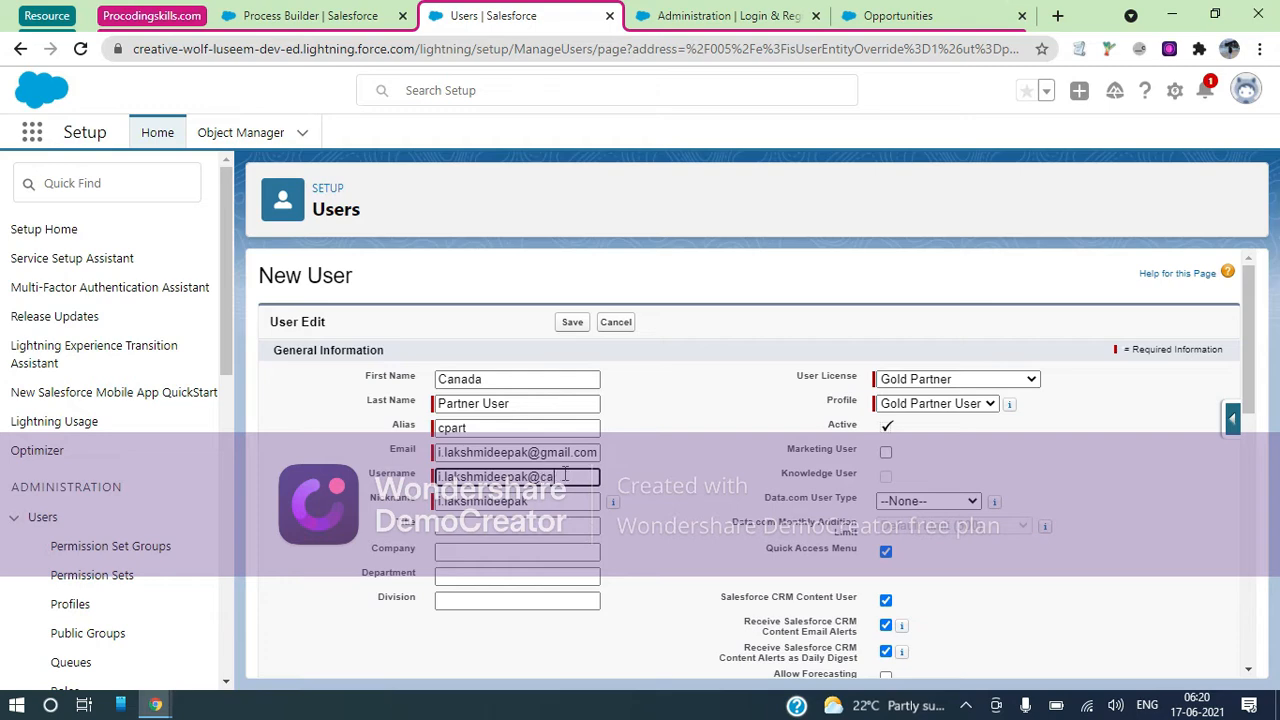
{"action": "type", "text": ".partner"}
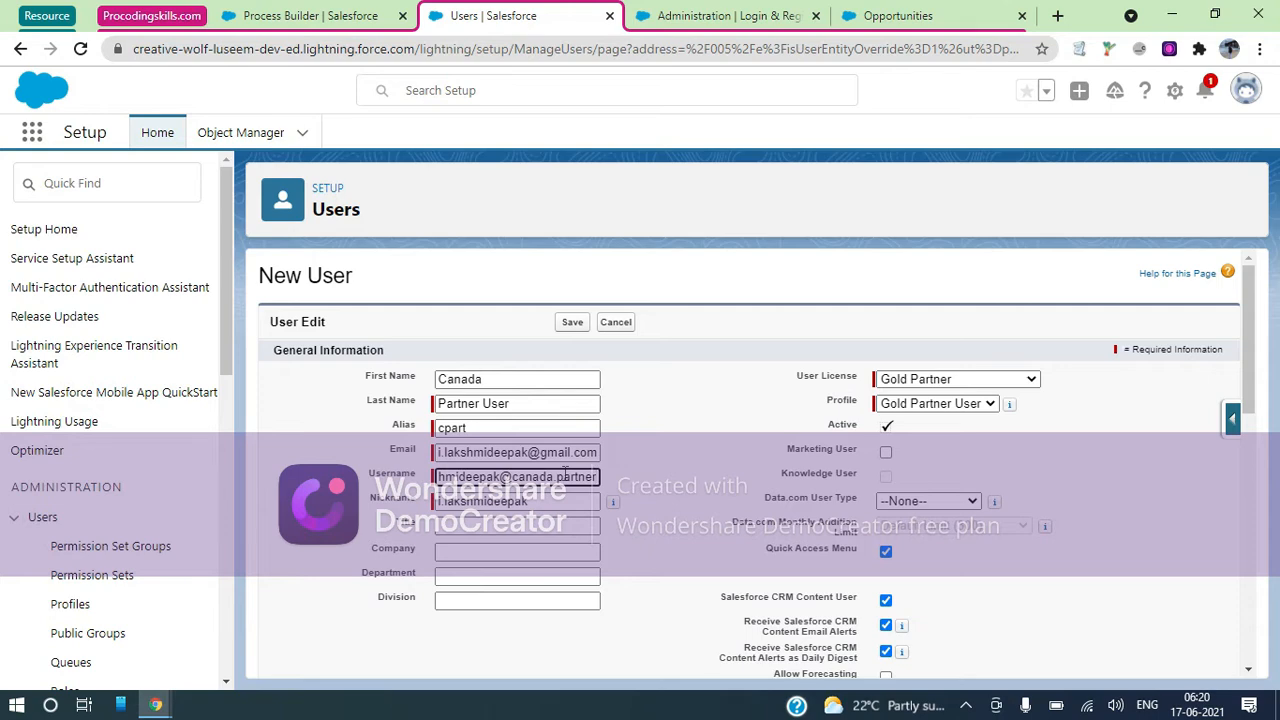
{"action": "left_click", "coordinate": [641, 471]}
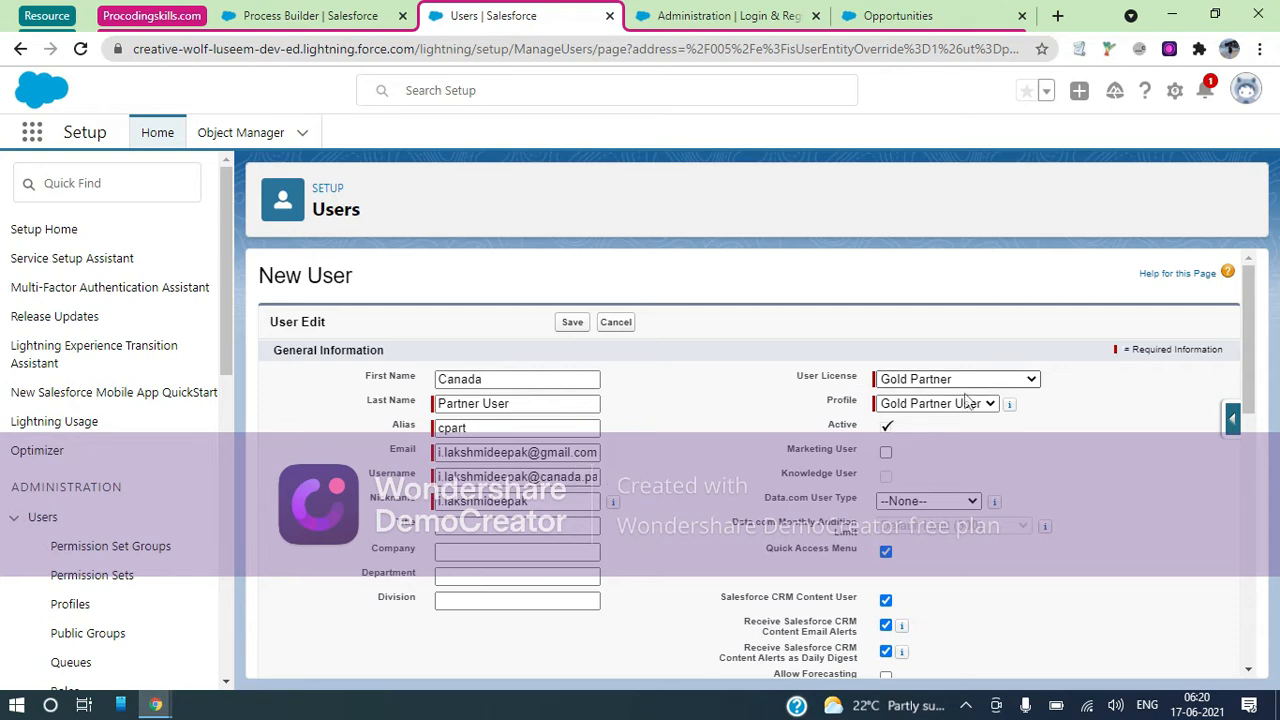
Save the partner user and accept the welcome email notice
{"action": "scroll", "coordinate": [1005, 484], "scroll_direction": "down", "scroll_amount": 2}
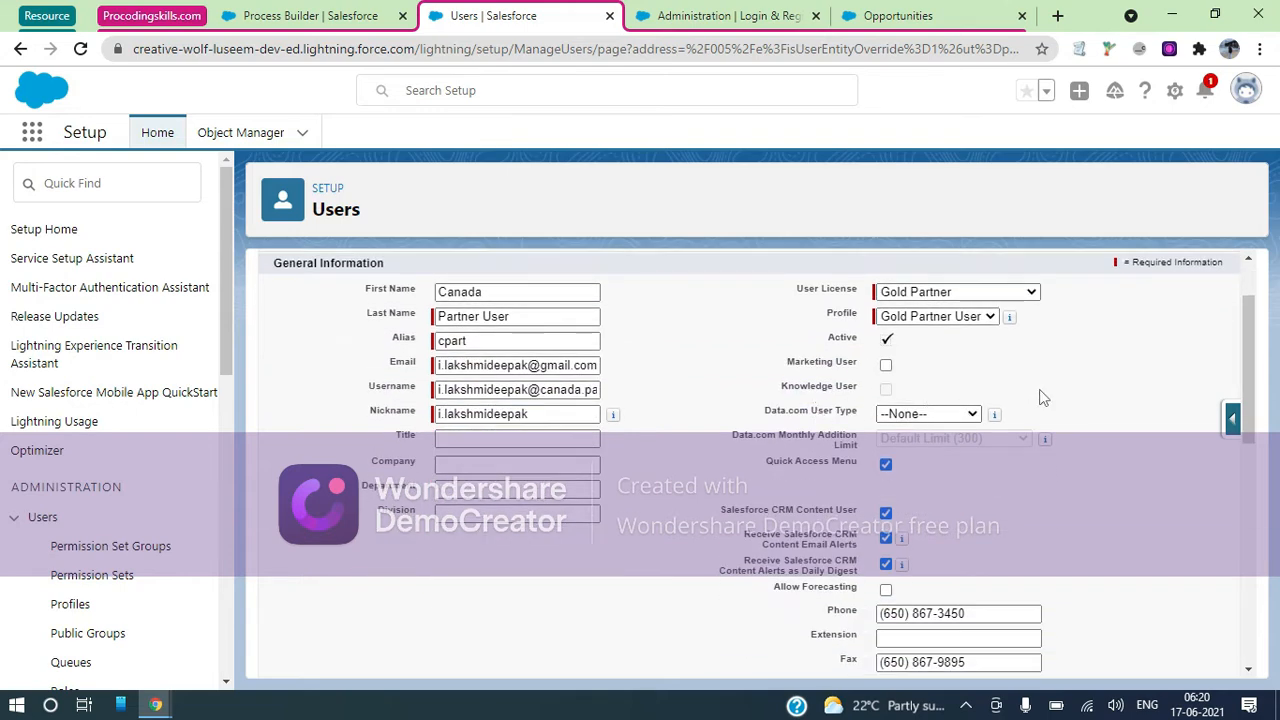
{"action": "scroll", "coordinate": [1040, 398], "scroll_direction": "down", "scroll_amount": 5}
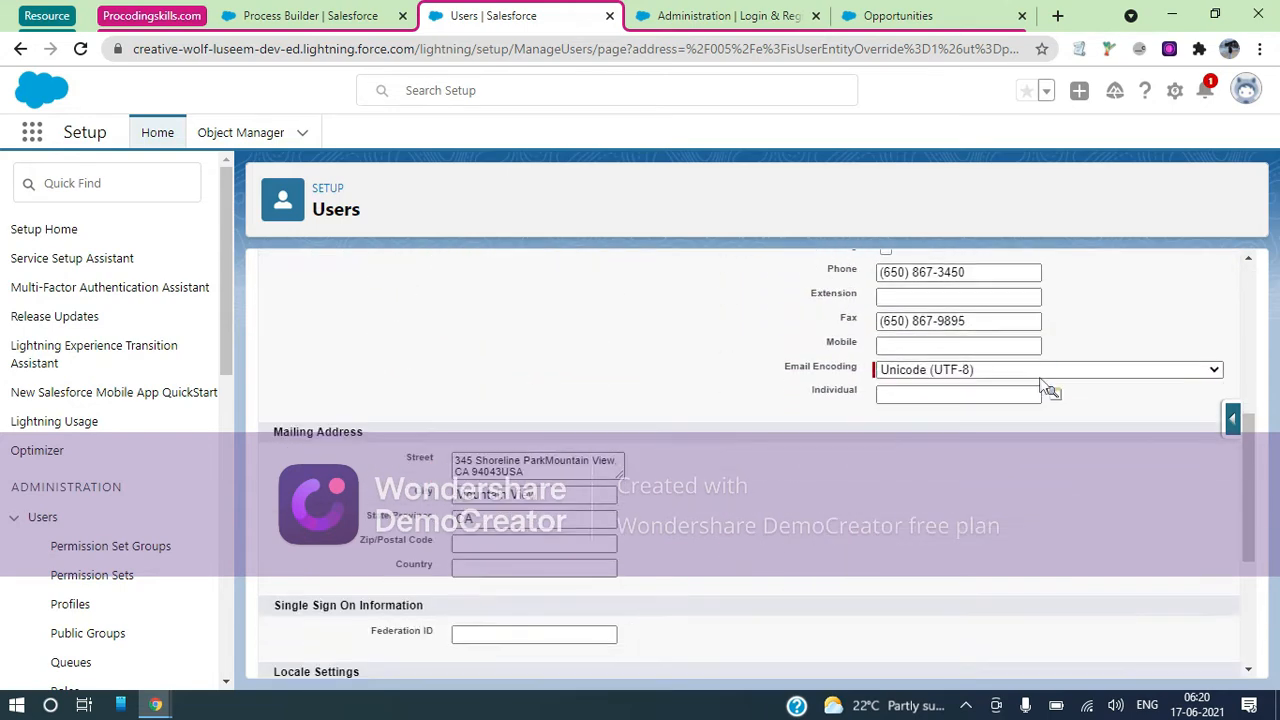
{"action": "scroll", "coordinate": [1045, 351], "scroll_direction": "down", "scroll_amount": 2}
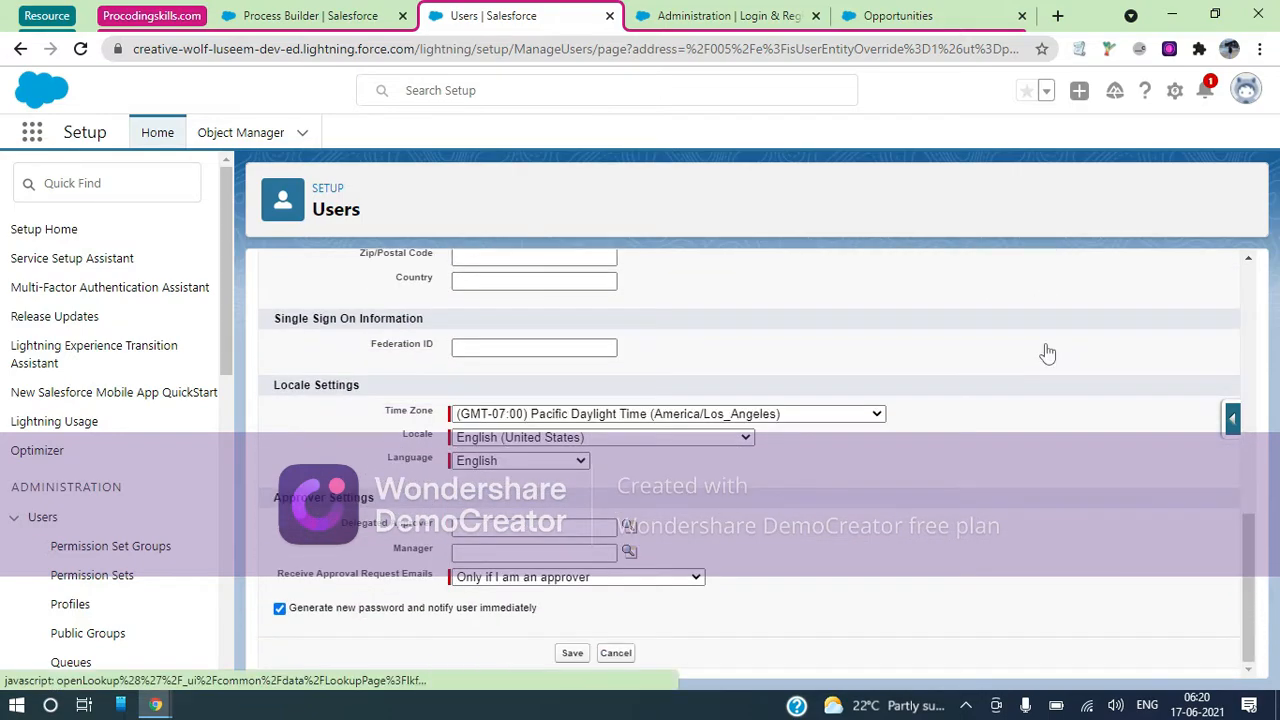
{"action": "scroll", "coordinate": [590, 365], "scroll_direction": "up", "scroll_amount": 10}
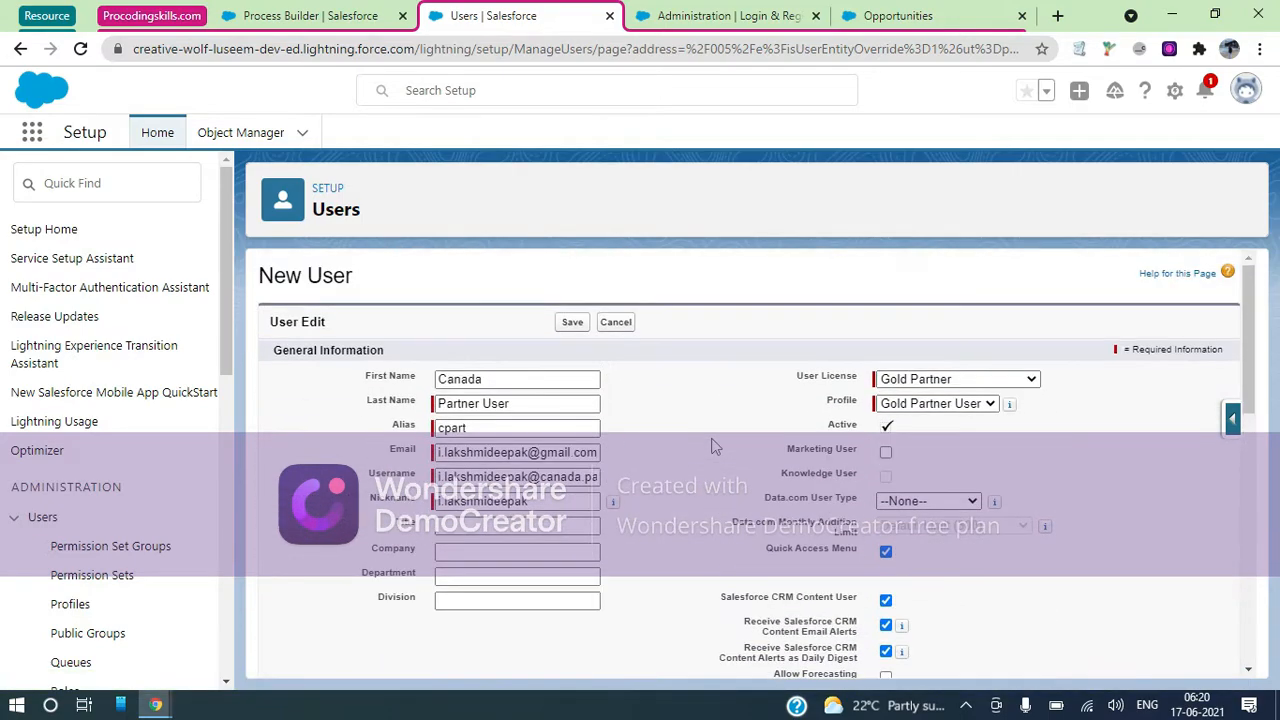
{"action": "left_click", "coordinate": [569, 324]}
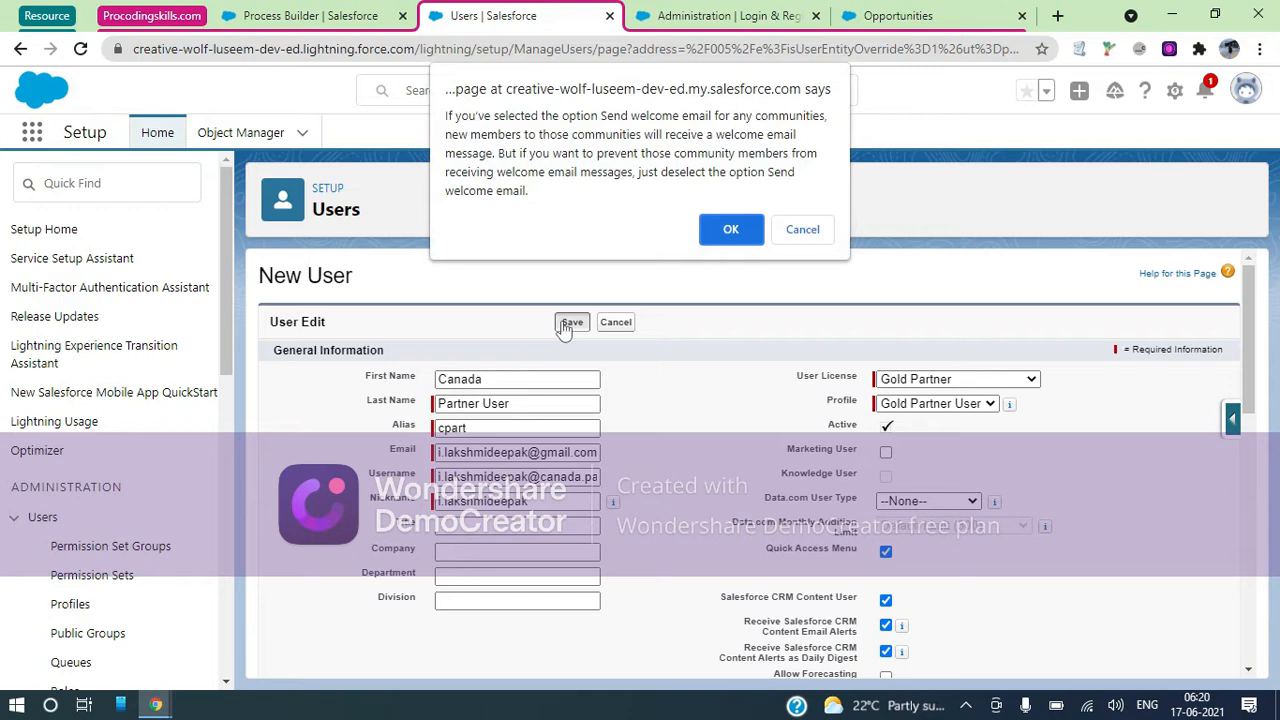
{"action": "left_click", "coordinate": [717, 231]}
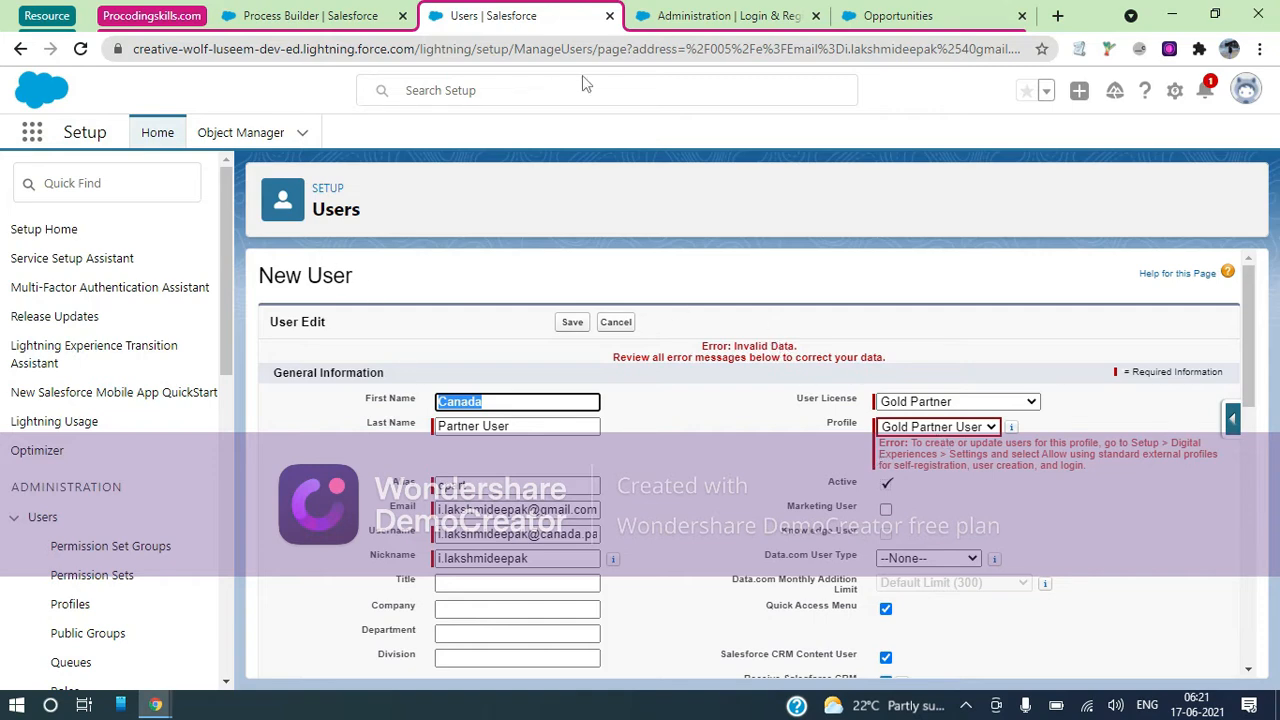
Switch to the MyPartners site settings, check the New User form error, and return
{"action": "left_click", "coordinate": [725, 16]}
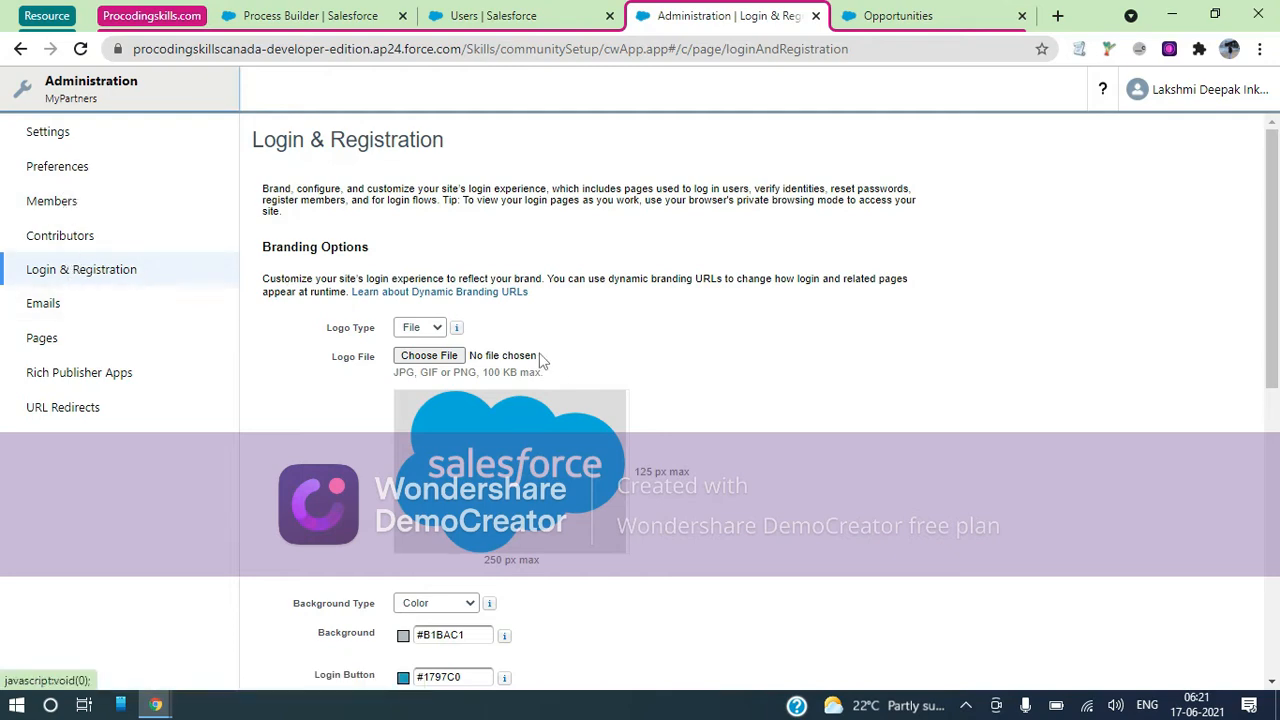
{"action": "scroll", "coordinate": [540, 360], "scroll_direction": "down", "scroll_amount": 3}
{"action": "scroll", "coordinate": [540, 361], "scroll_direction": "down", "scroll_amount": 4}
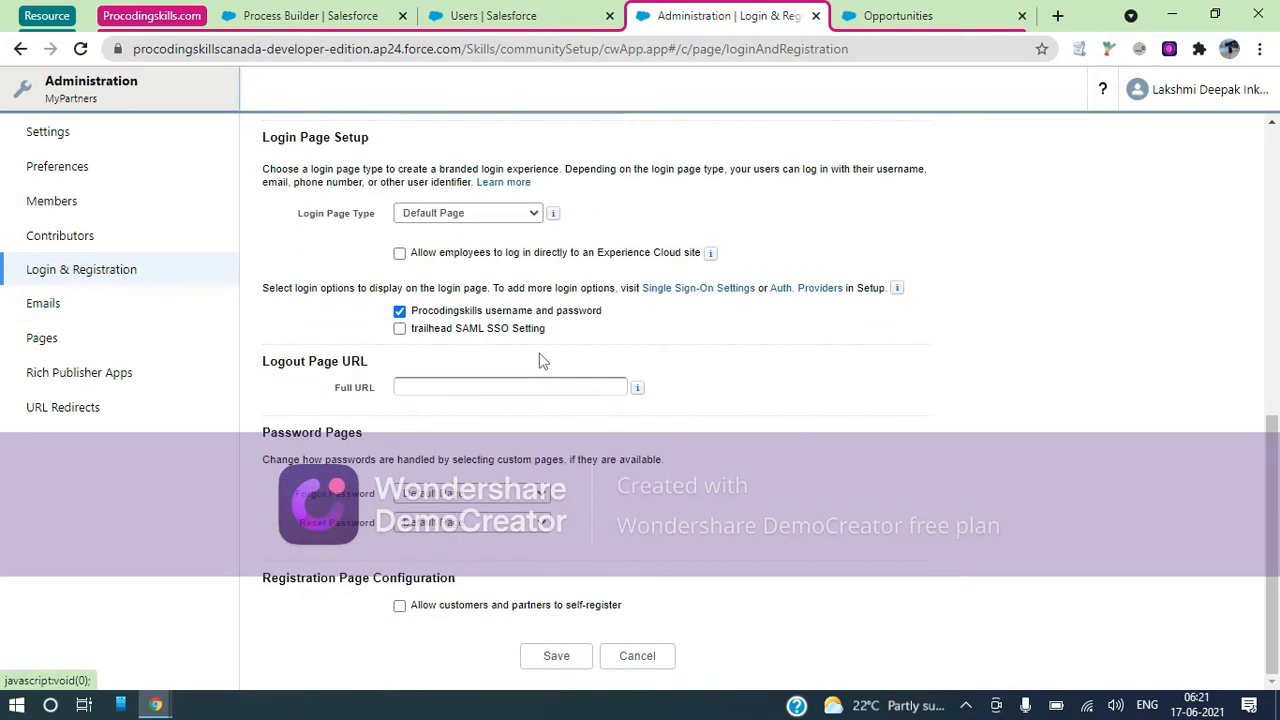
{"action": "left_click", "coordinate": [598, 14]}
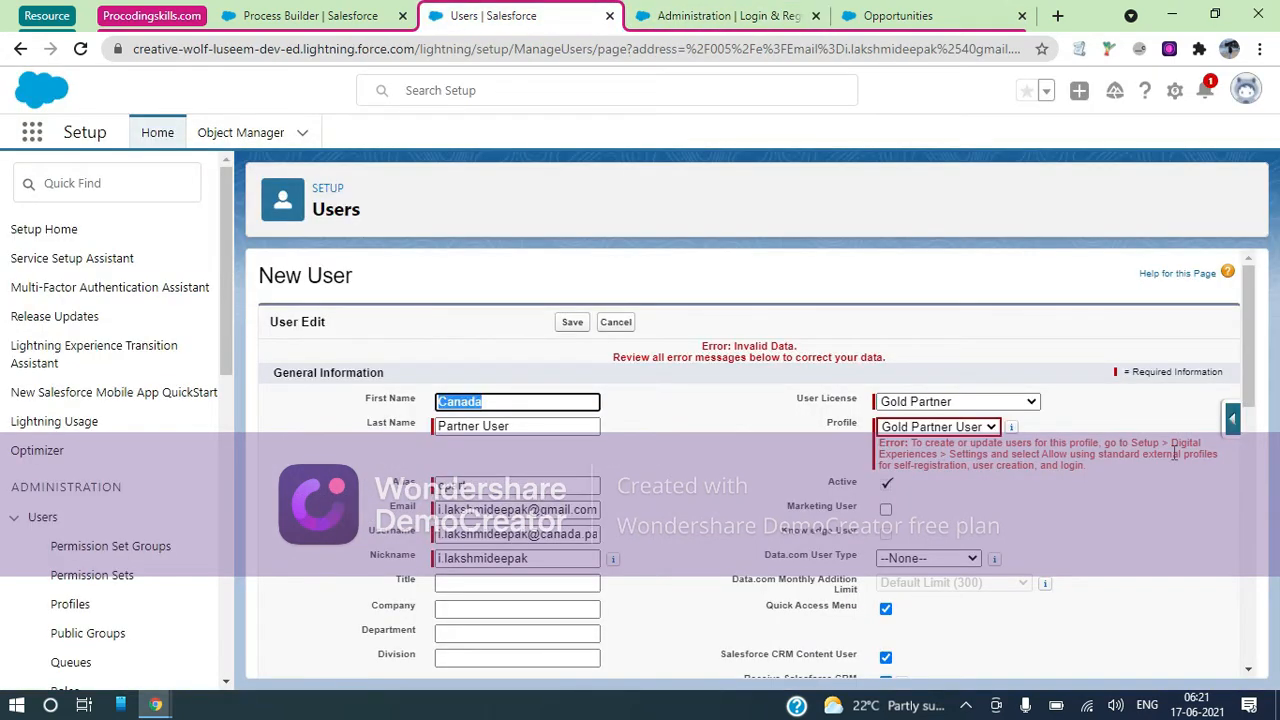
{"action": "left_click", "coordinate": [728, 15]}
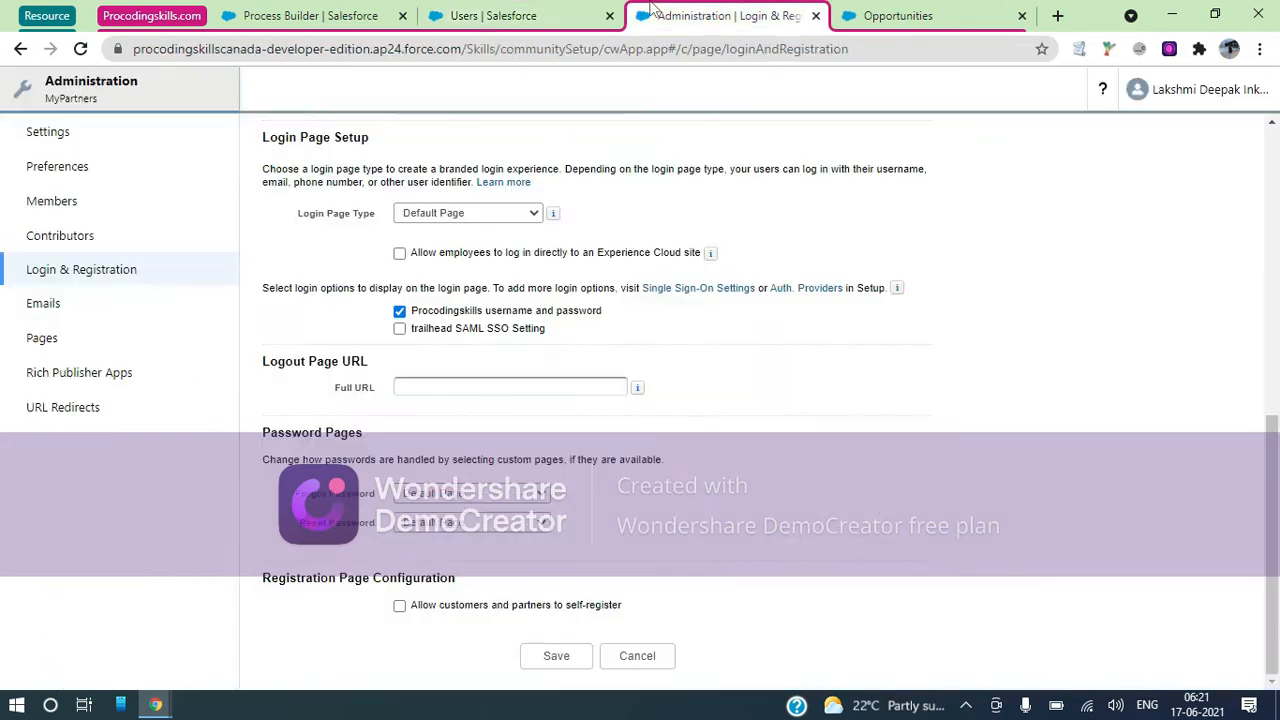
Find 'Self' in the site preferences and open Login & Registration to the self-registration option
{"action": "left_click", "coordinate": [86, 165]}
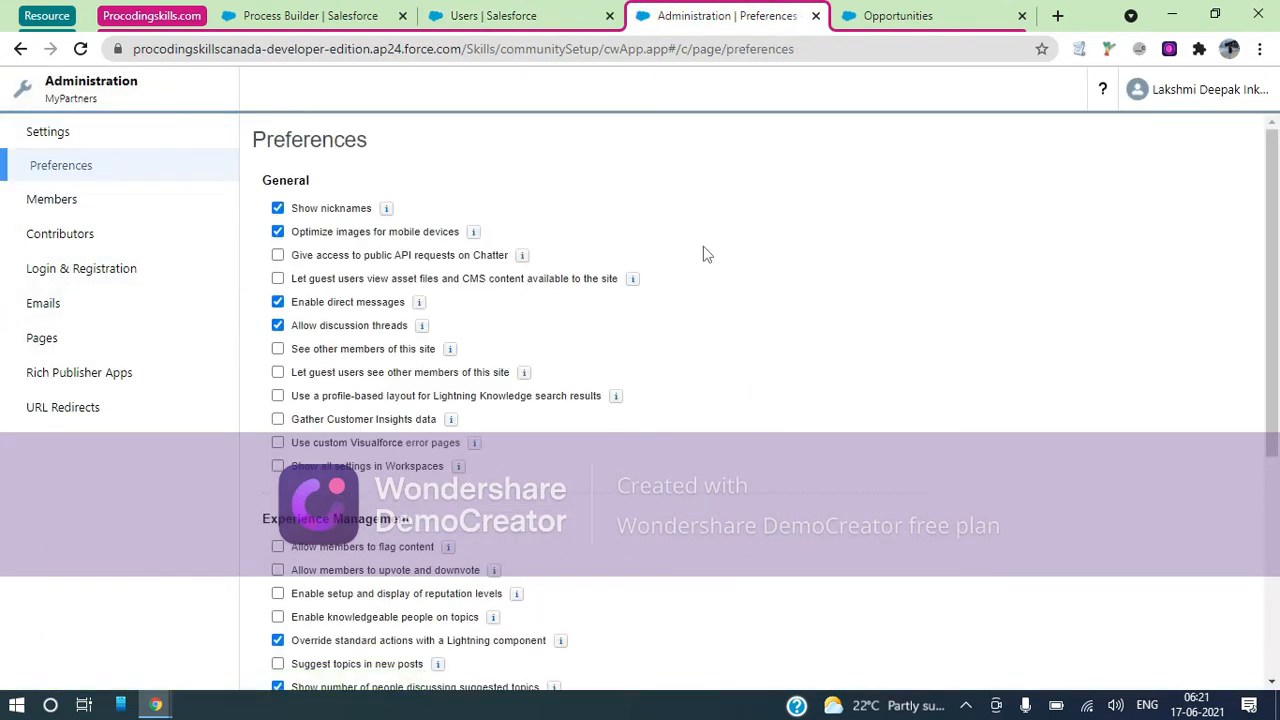
{"action": "key", "text": "ctrl+f"}
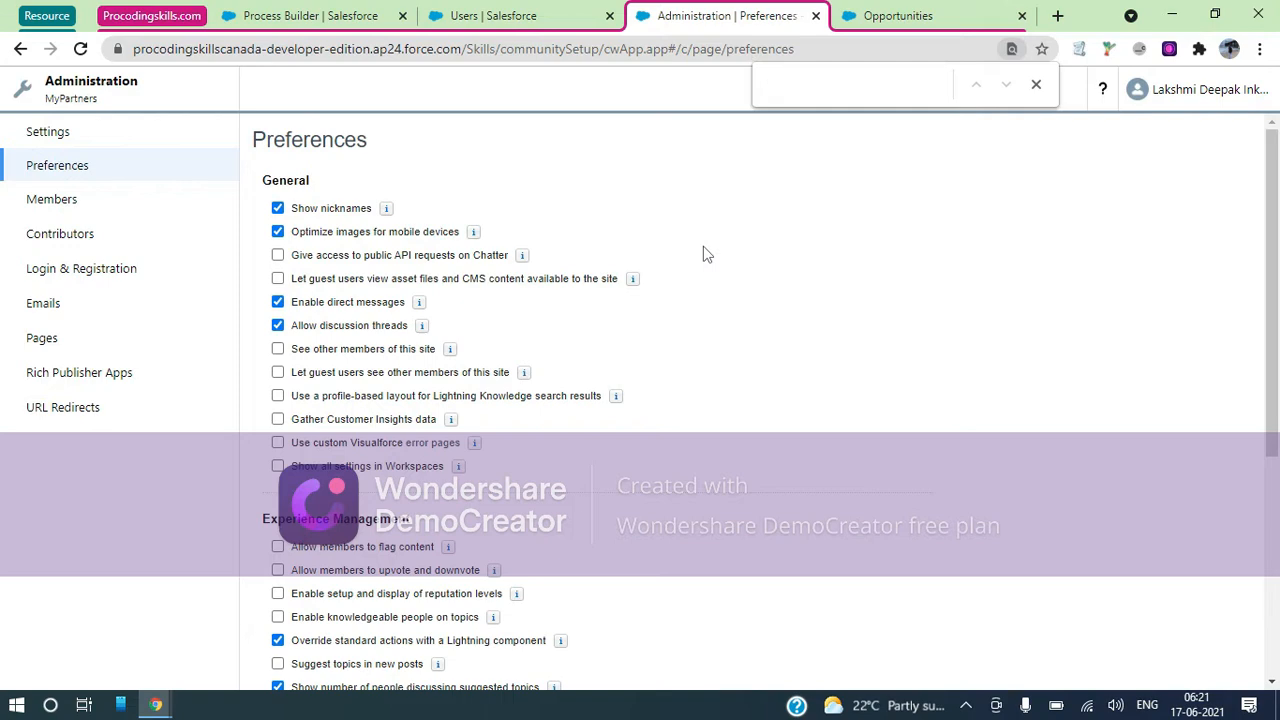
{"action": "type", "text": "Self"}
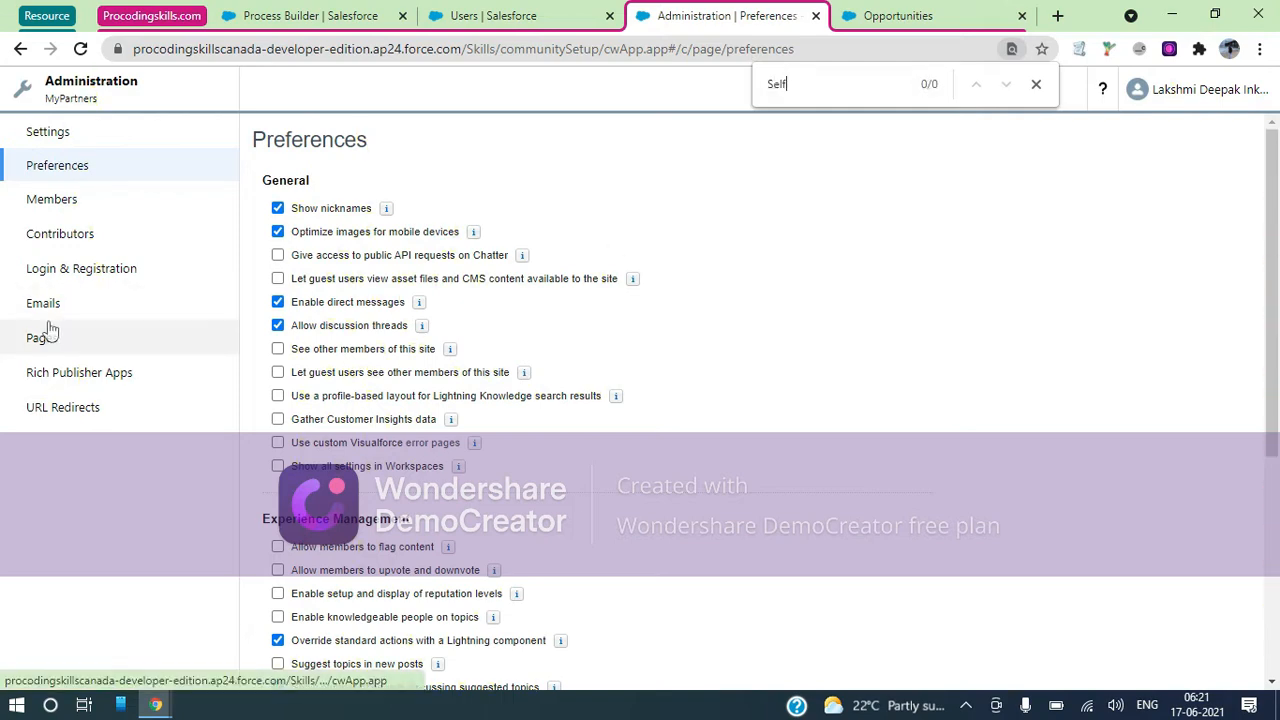
{"action": "left_click", "coordinate": [80, 274]}
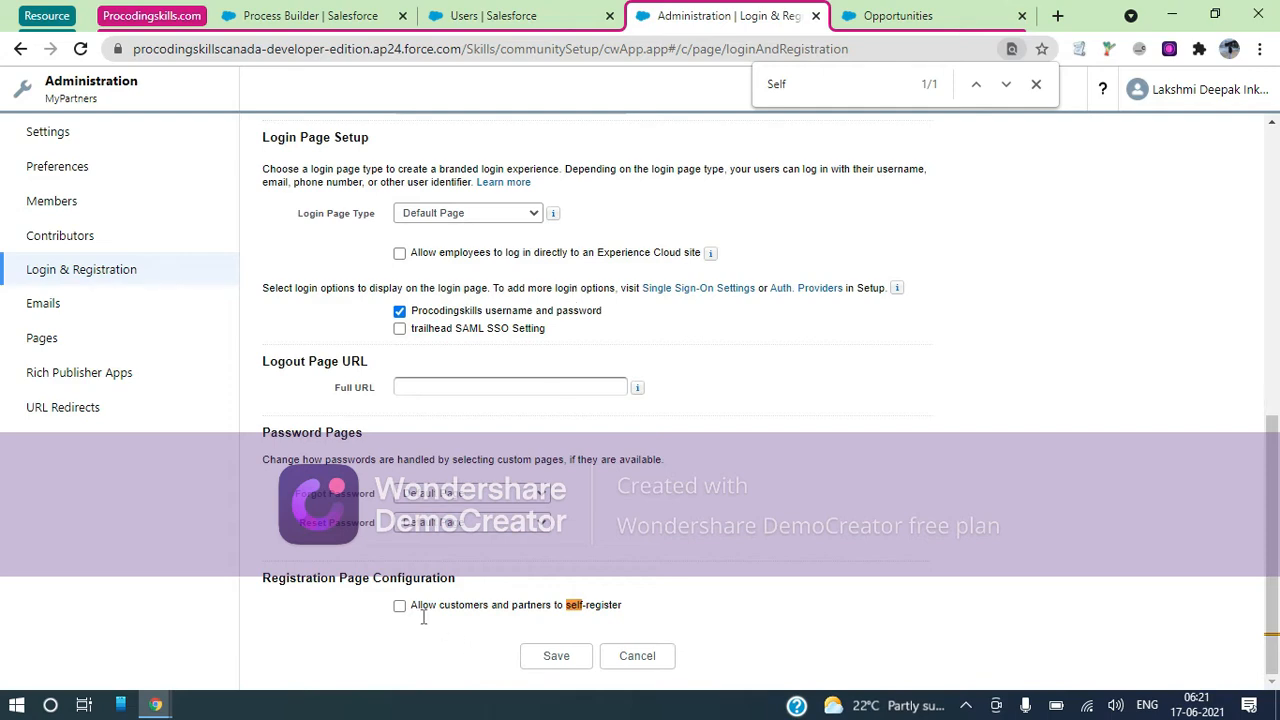
{"action": "scroll", "coordinate": [586, 455], "scroll_direction": "up", "scroll_amount": 1}
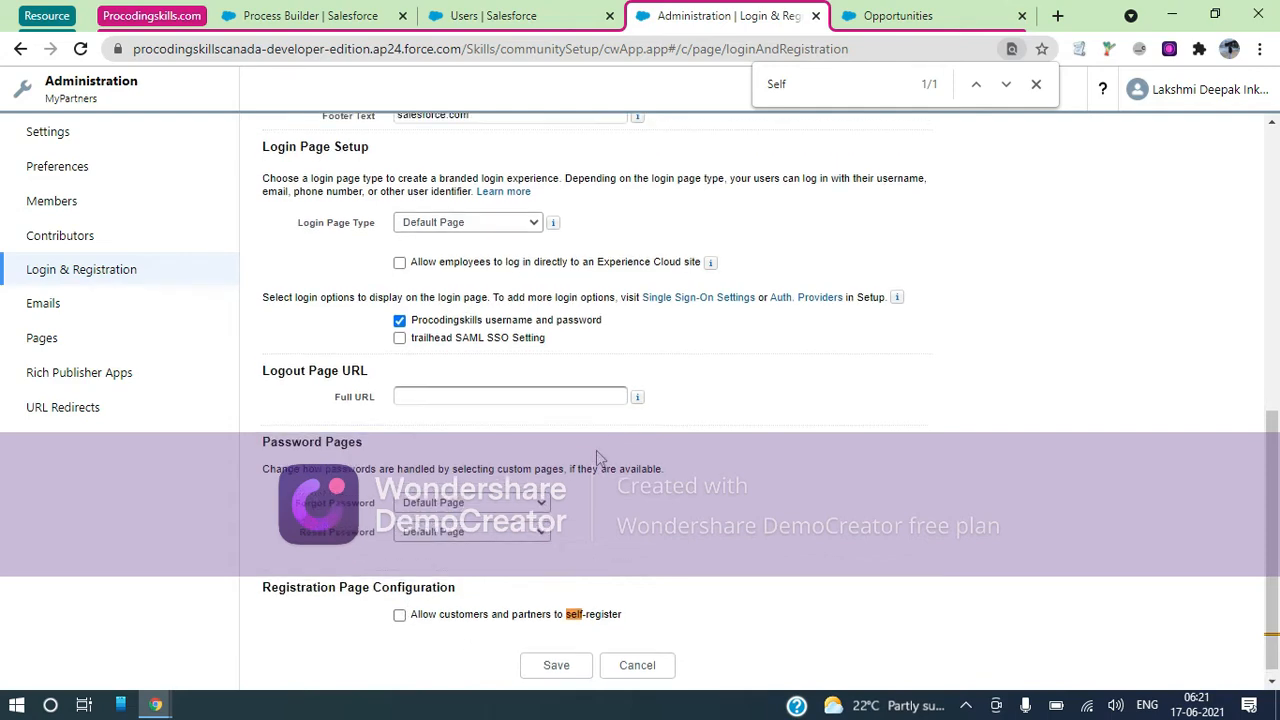
{"action": "scroll", "coordinate": [533, 342], "scroll_direction": "up", "scroll_amount": 8}
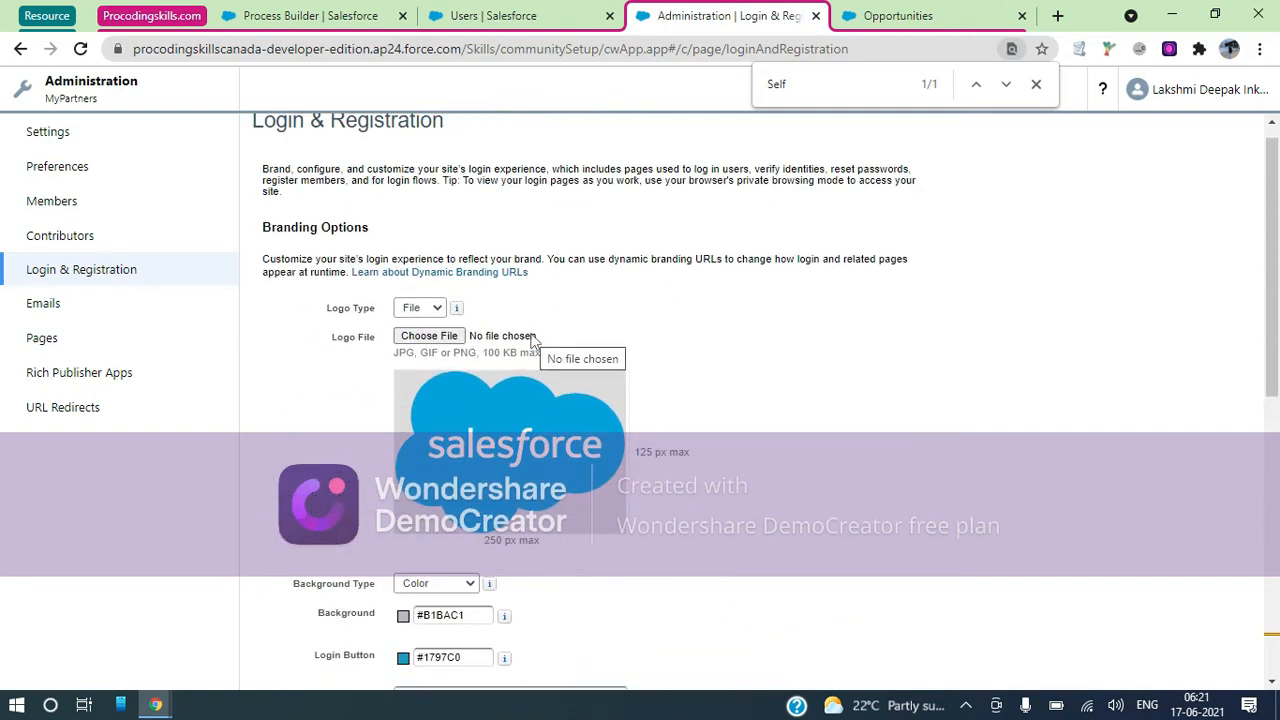
{"action": "scroll", "coordinate": [285, 350], "scroll_direction": "down", "scroll_amount": 9}
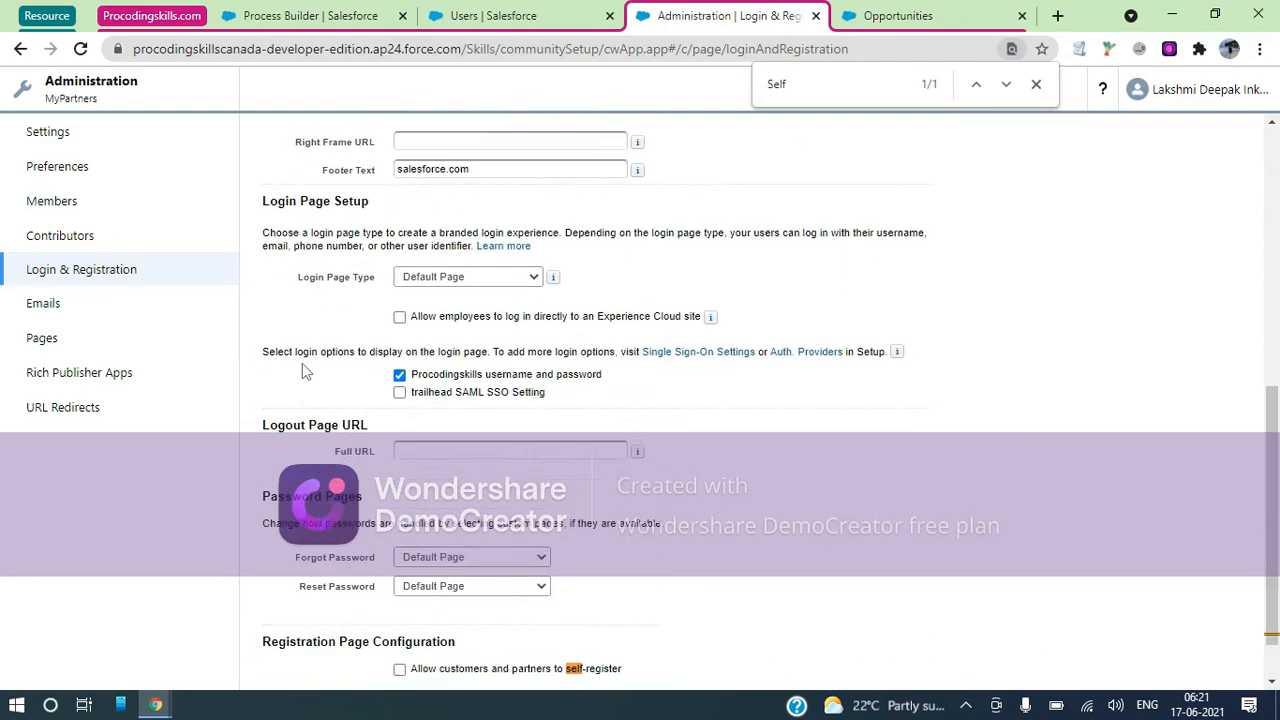
Allow customers and partners to self-register on MyPartners with the Gold Partner User profile
{"action": "left_click", "coordinate": [400, 606]}
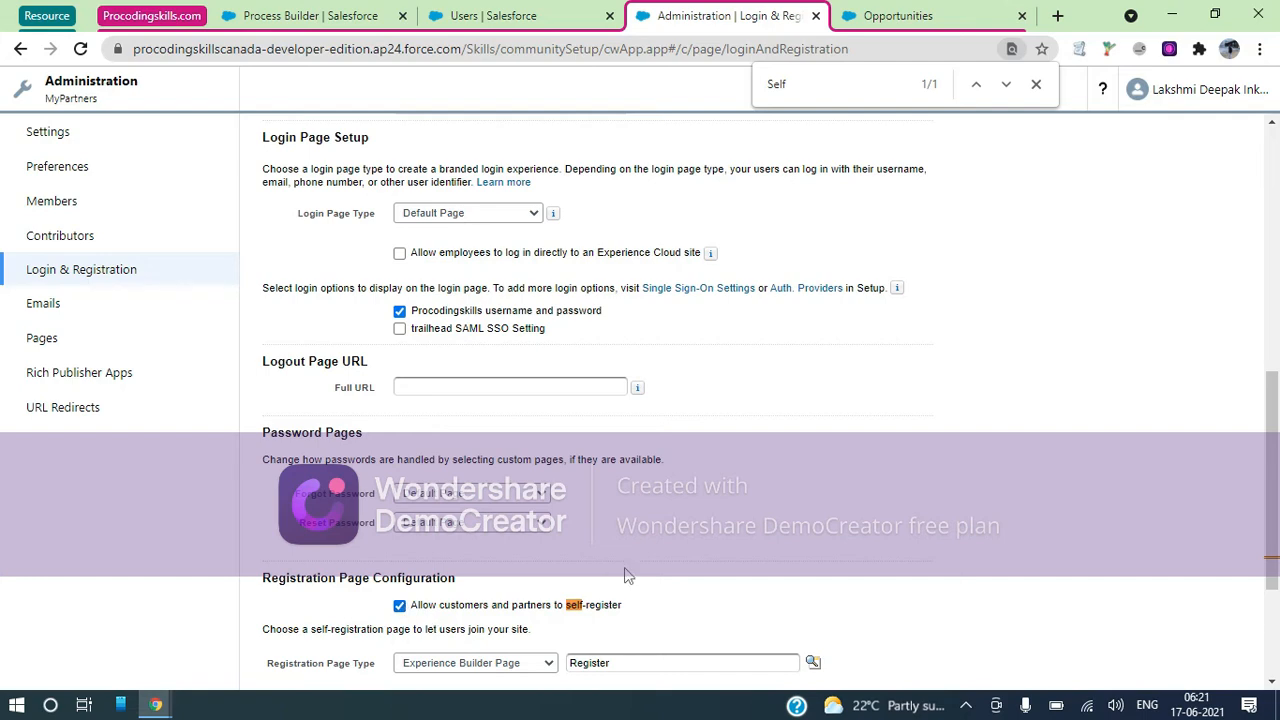
{"action": "scroll", "coordinate": [623, 571], "scroll_direction": "down", "scroll_amount": 2}
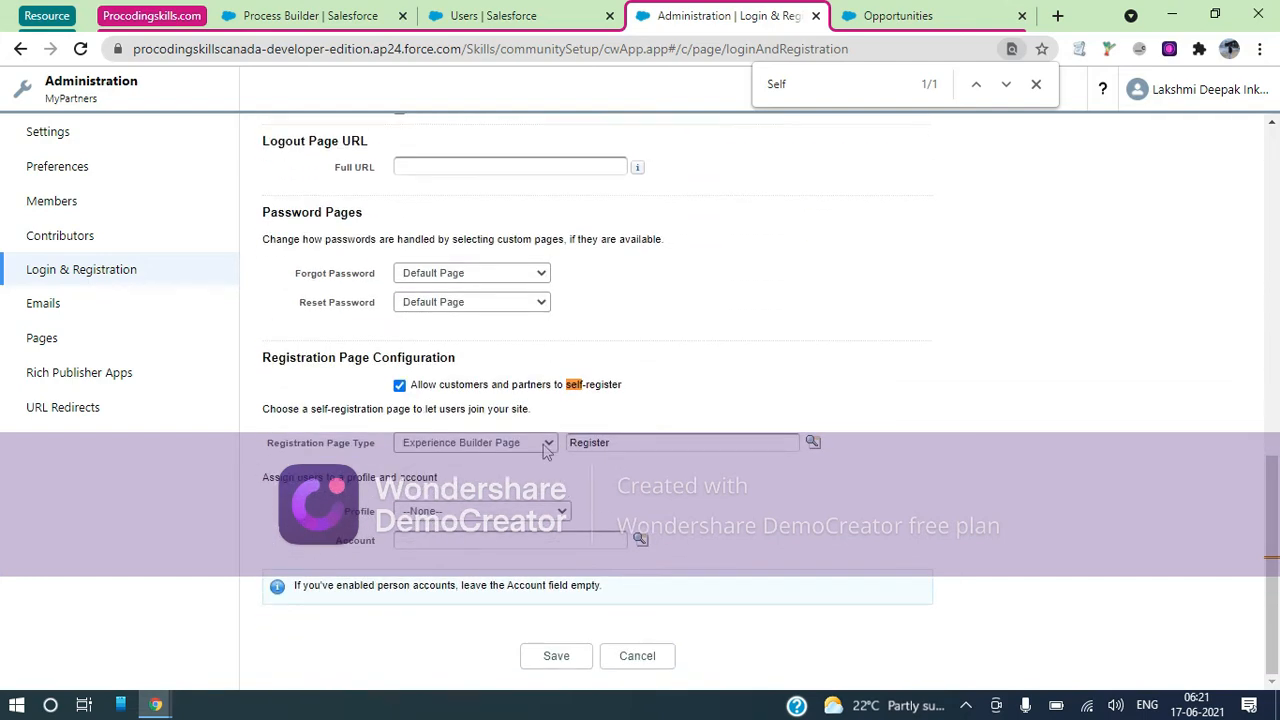
{"action": "left_click", "coordinate": [550, 511]}
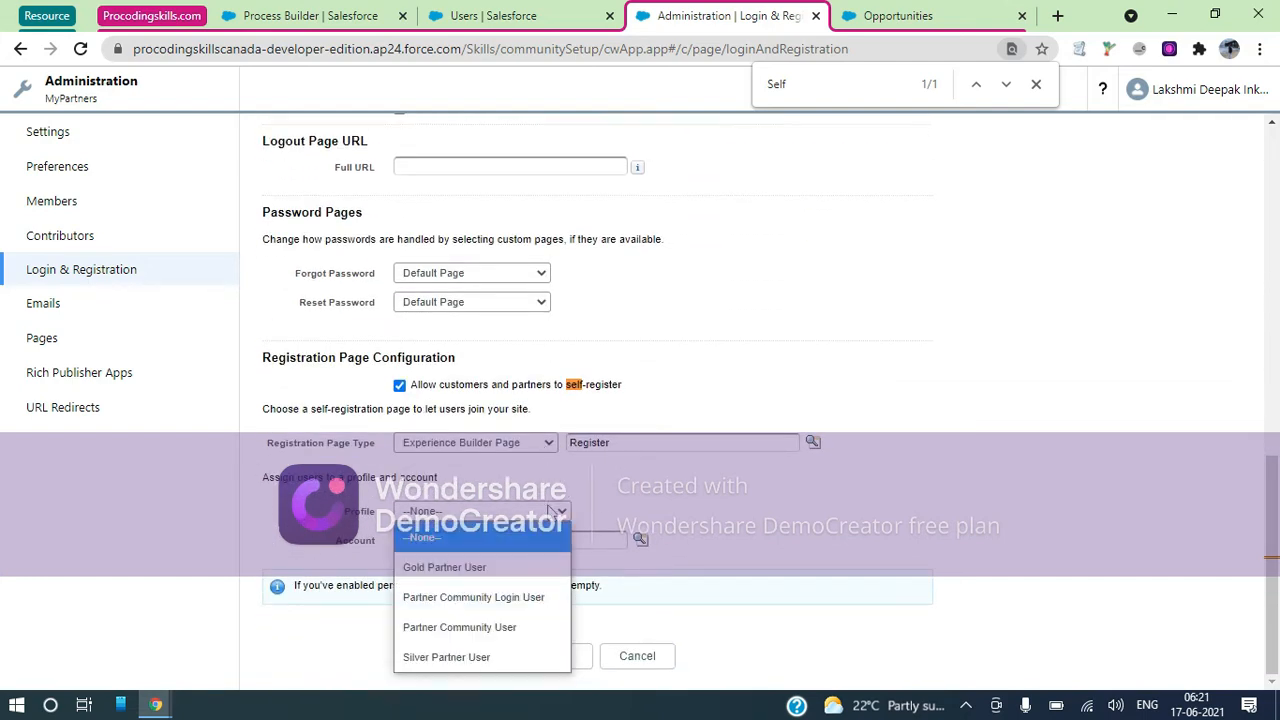
{"action": "left_click", "coordinate": [470, 568]}
{"action": "left_click", "coordinate": [554, 514]}
{"action": "left_click", "coordinate": [468, 570]}
Look up 'Gen' and assign the GenePoint account to self-registered users, then return to the New User form
{"action": "left_click", "coordinate": [640, 541]}
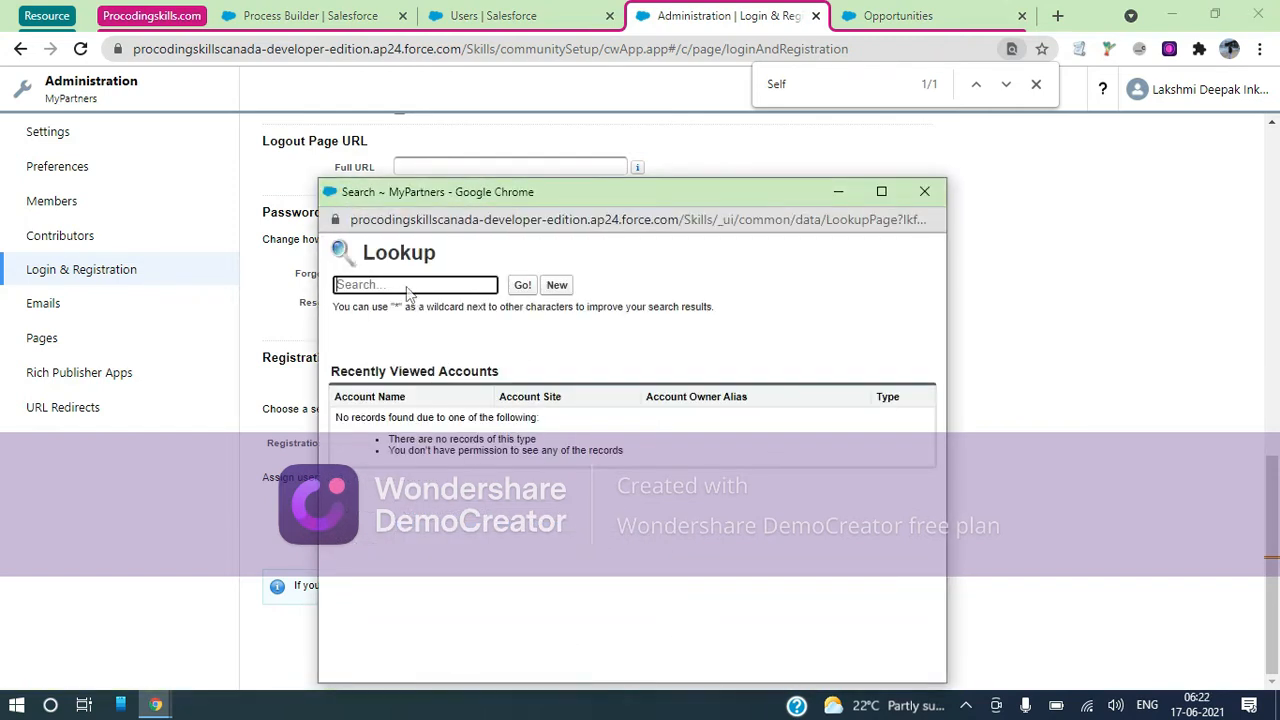
{"action": "type", "text": "laksh"}
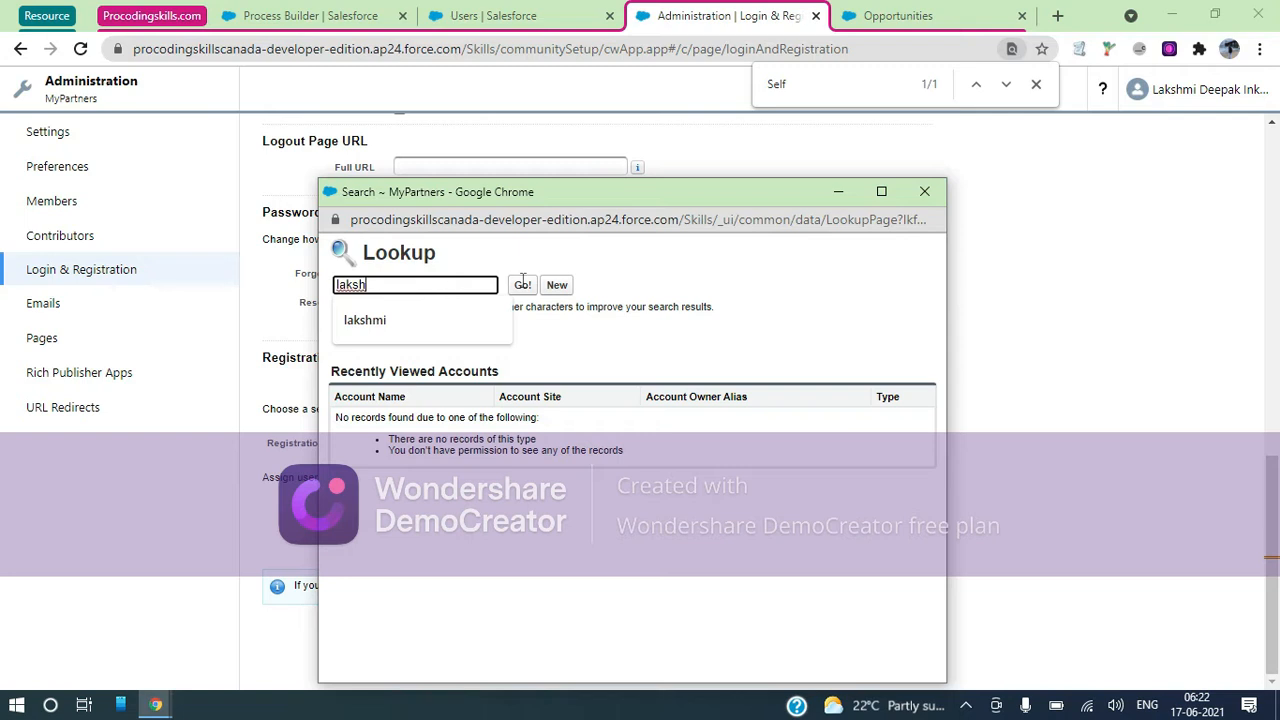
{"action": "left_click", "coordinate": [522, 285]}
{"action": "double_click", "coordinate": [445, 287]}
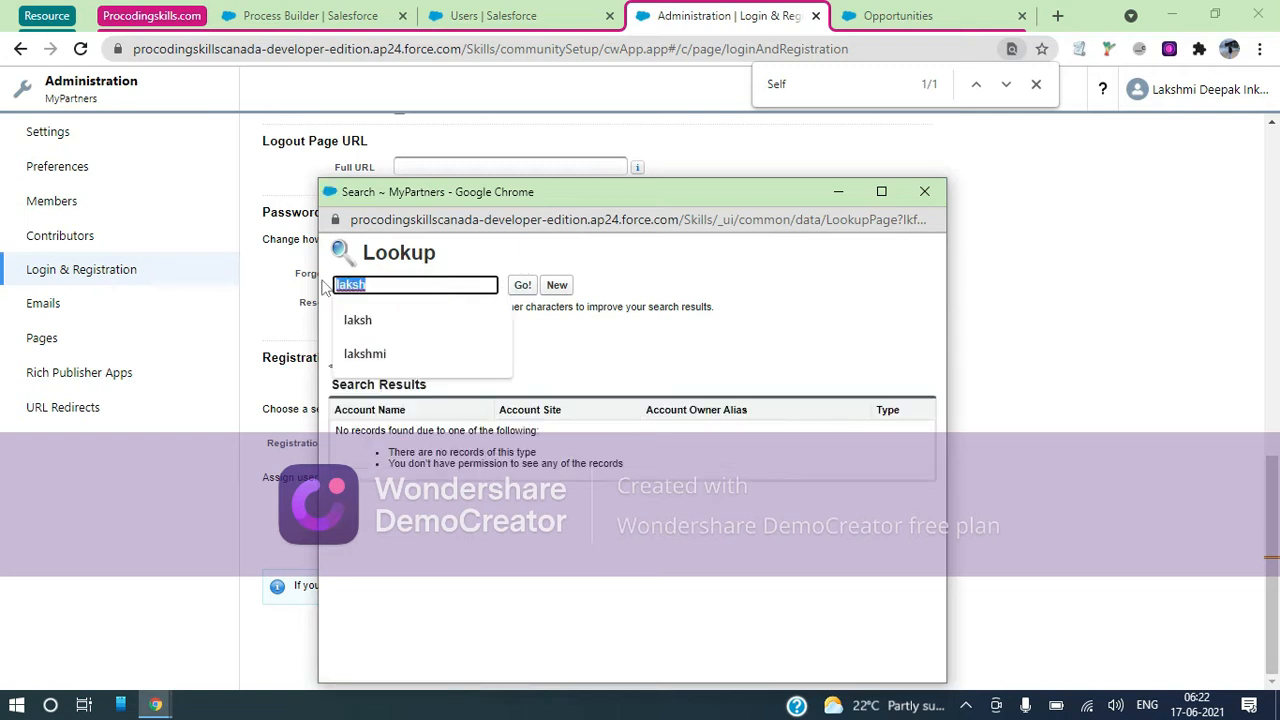
{"action": "key", "text": "BackSpace"}
{"action": "type", "text": "Gen"}
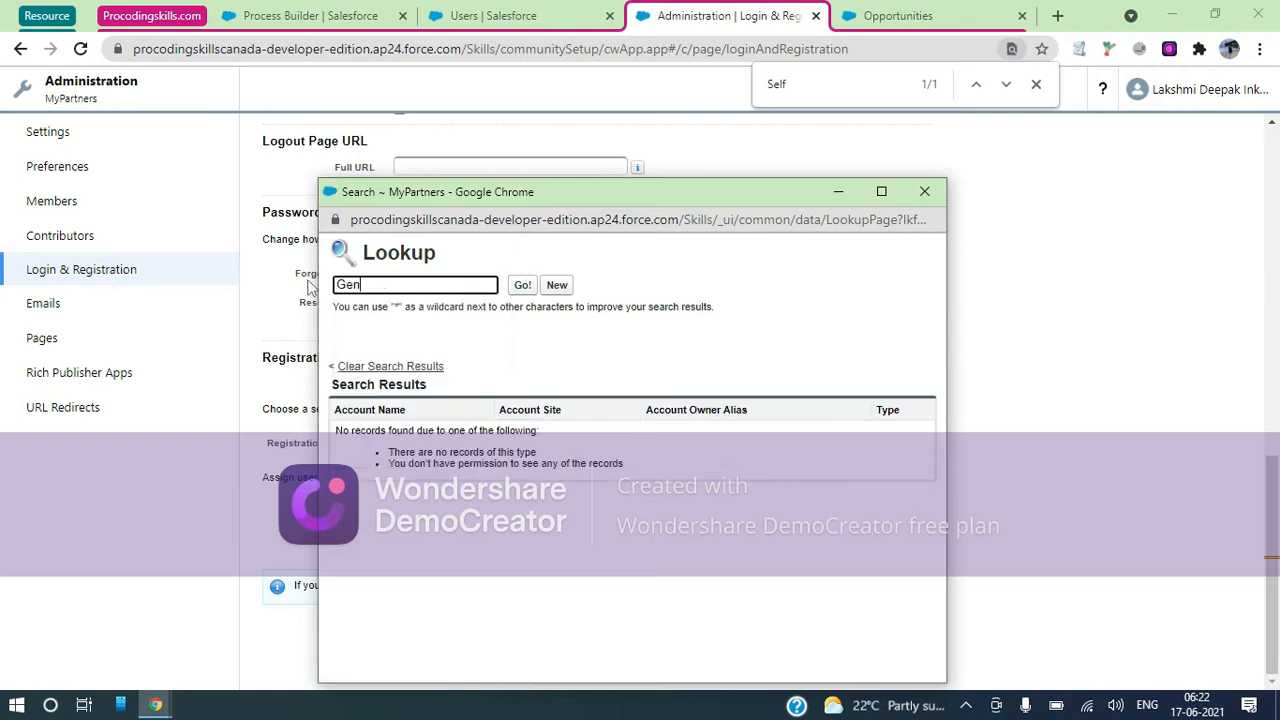
{"action": "left_click", "coordinate": [525, 286]}
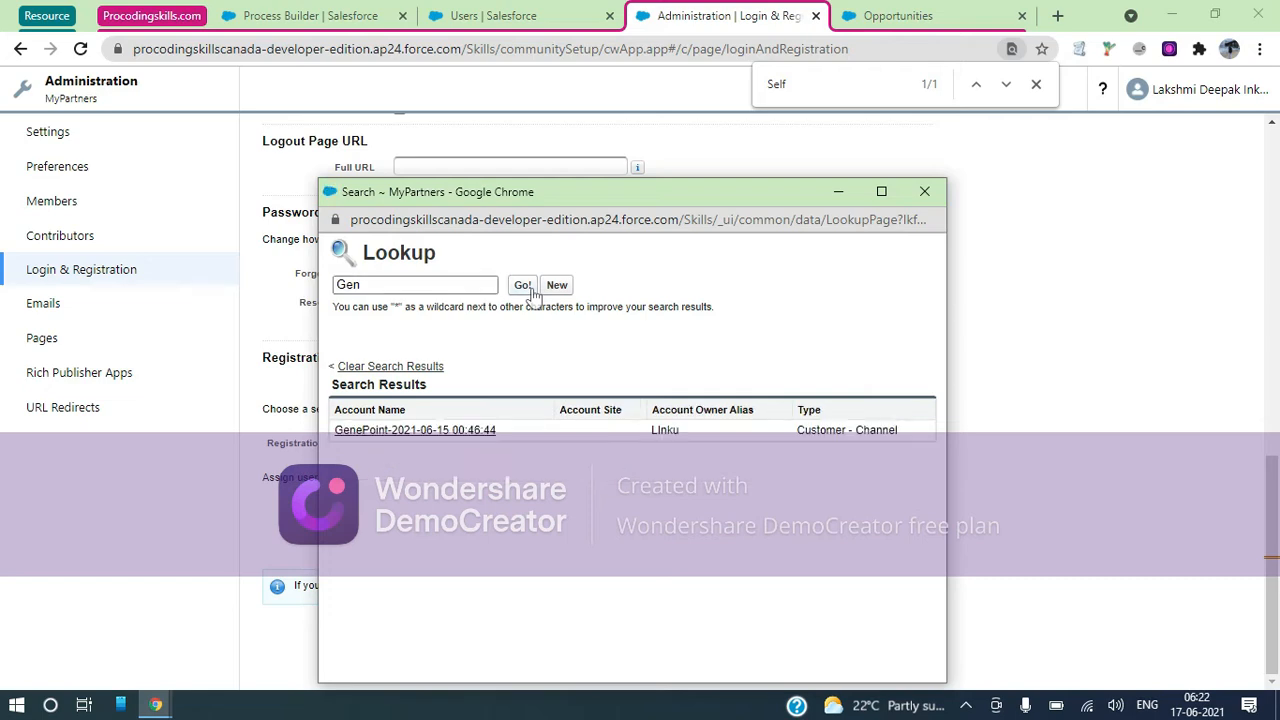
{"action": "left_click", "coordinate": [425, 431]}
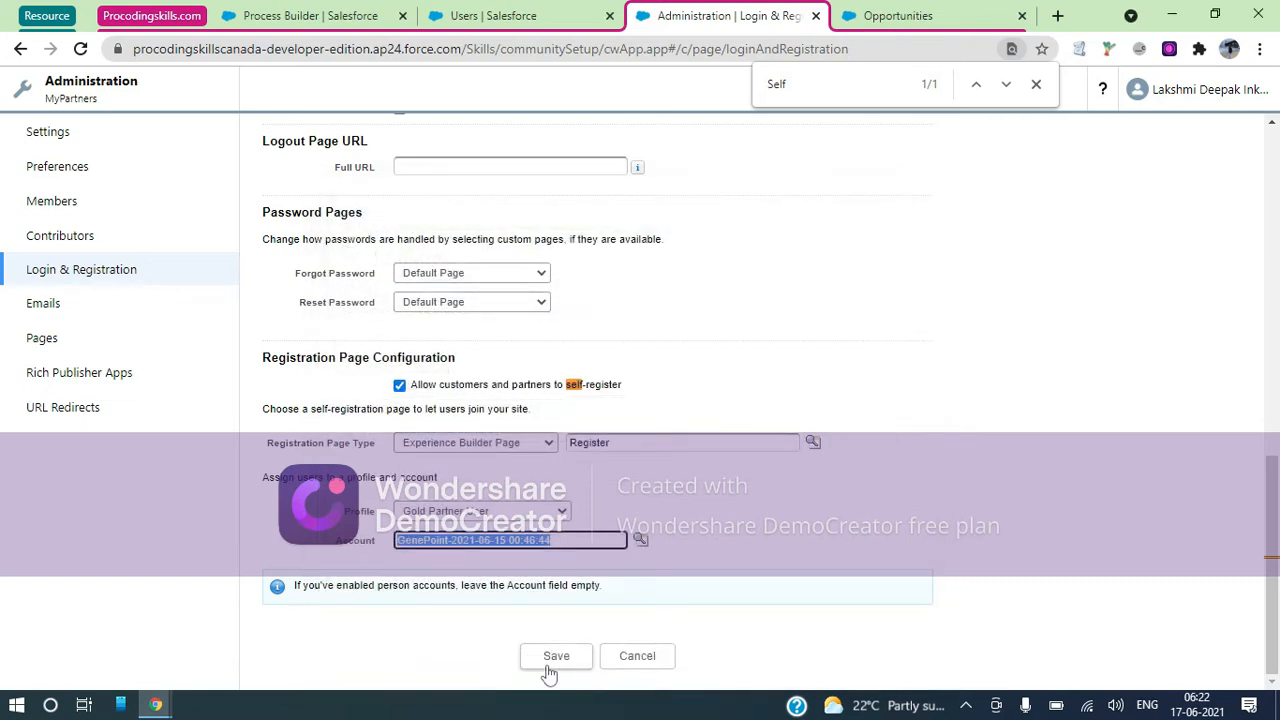
{"action": "scroll", "coordinate": [545, 336], "scroll_direction": "up", "scroll_amount": 4}
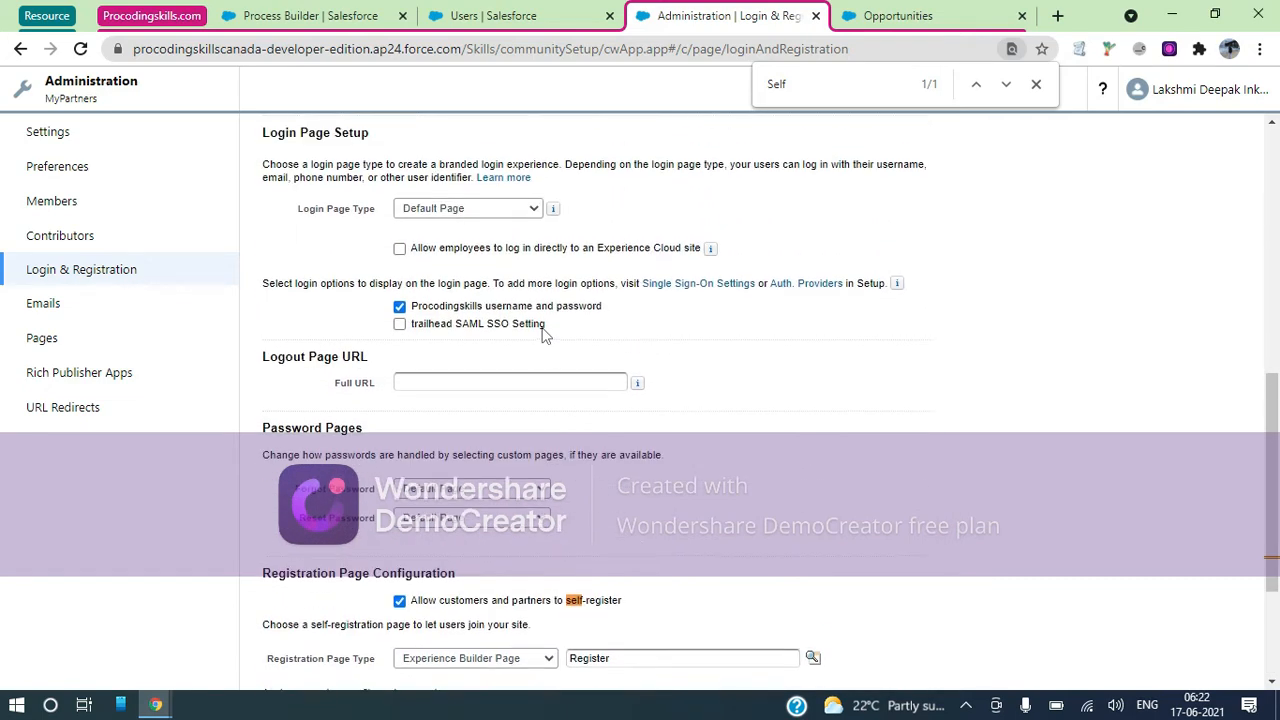
{"action": "scroll", "coordinate": [543, 335], "scroll_direction": "up", "scroll_amount": 2}
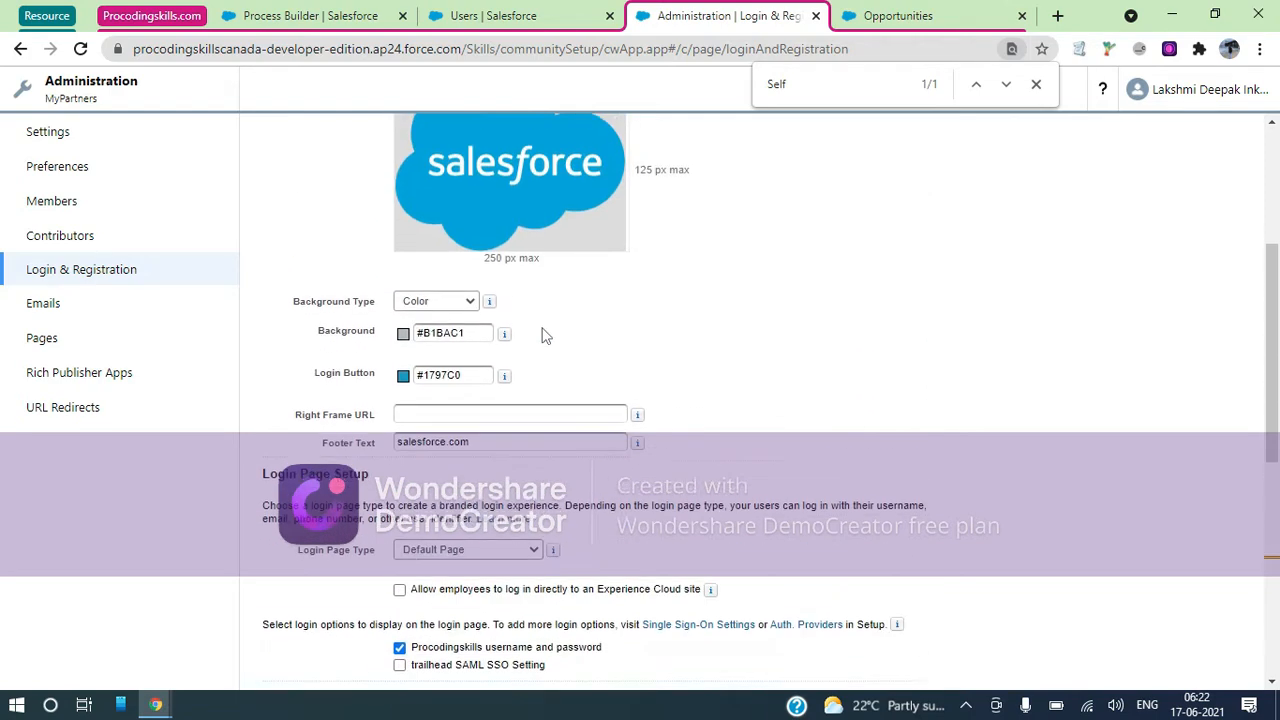
{"action": "left_click", "coordinate": [530, 12]}
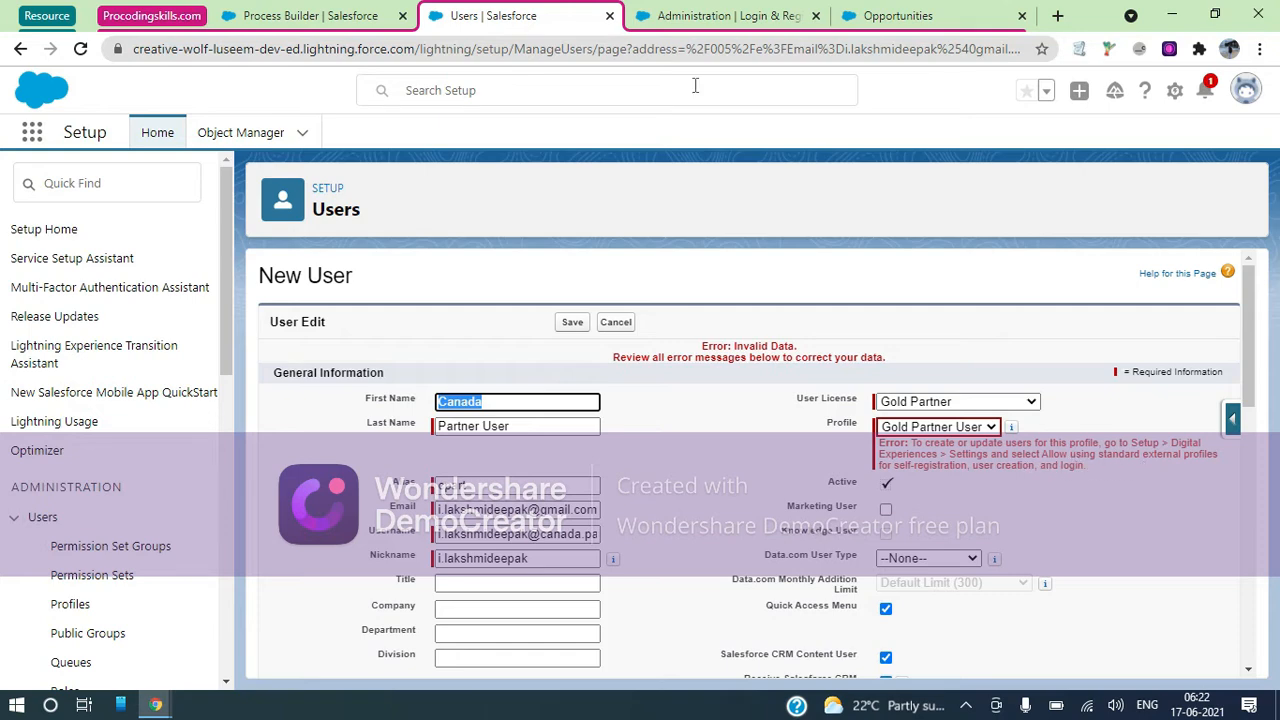
Find 'Digital' in the Setup search and open the Digital Experiences settings
{"action": "left_click", "coordinate": [700, 16]}
{"action": "left_click", "coordinate": [591, 10]}
{"action": "left_click", "coordinate": [313, 12]}
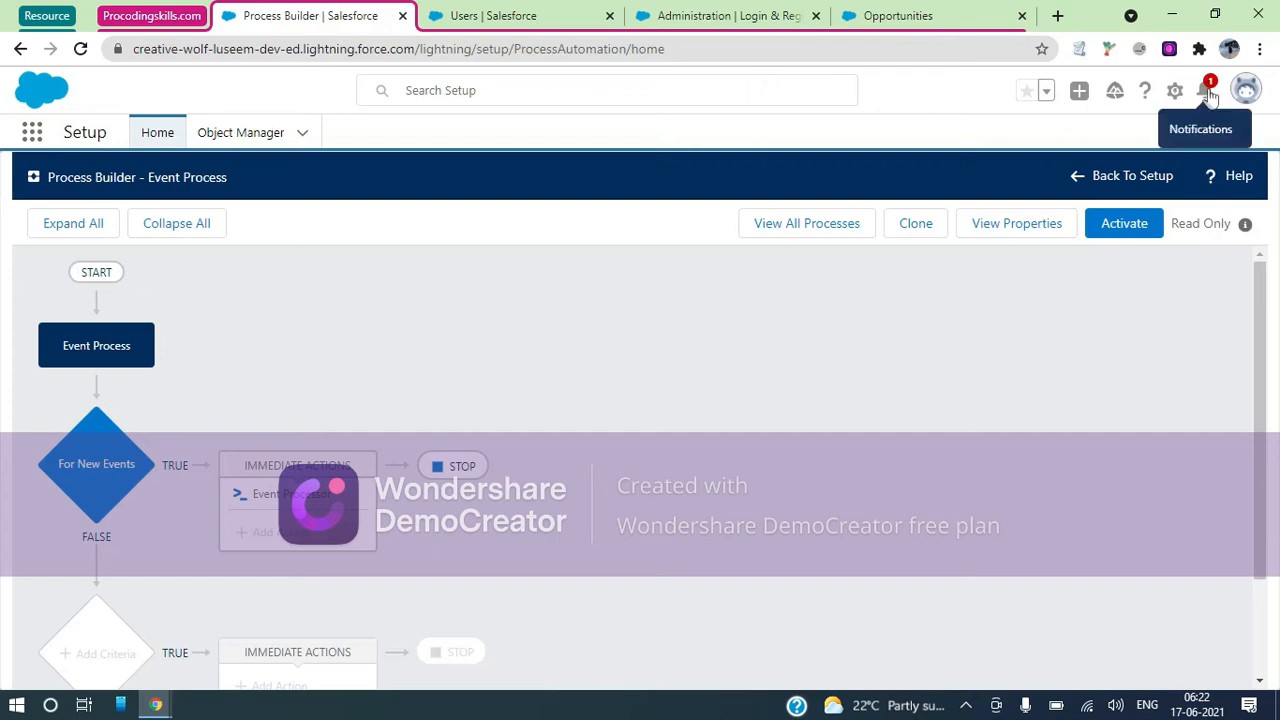
{"action": "left_click", "coordinate": [140, 138]}
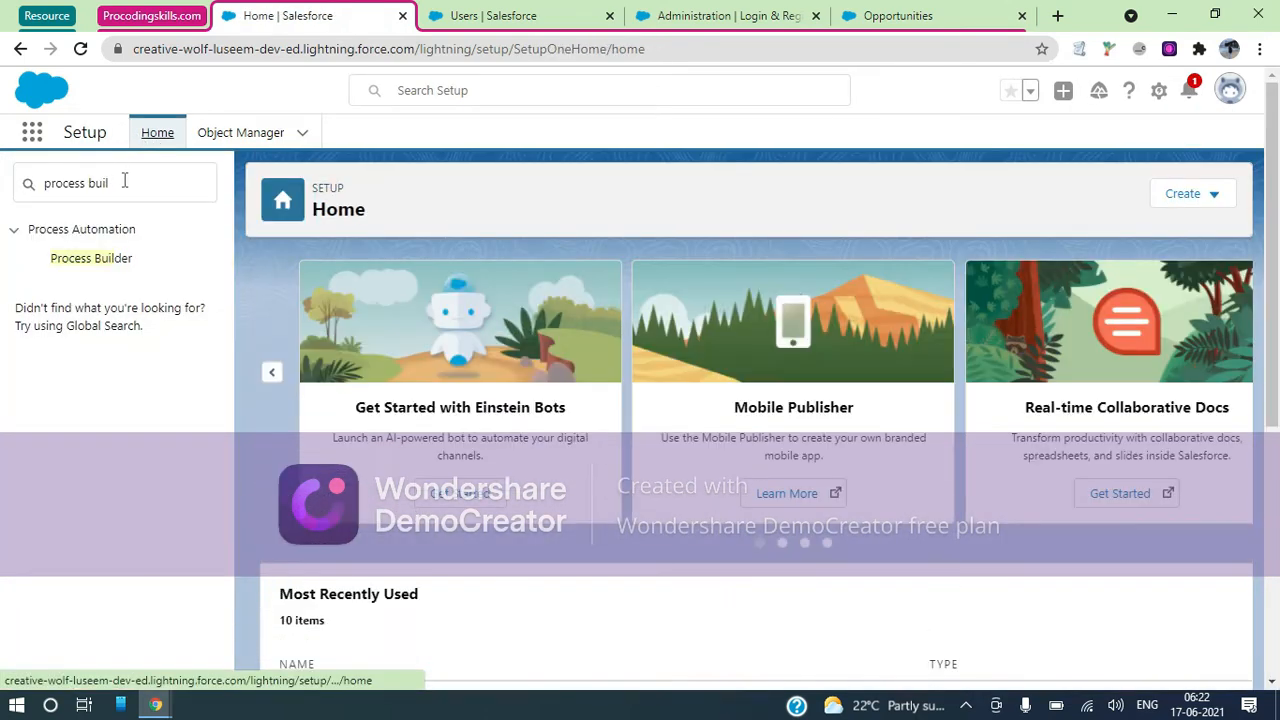
{"action": "triple_click", "coordinate": [124, 183]}
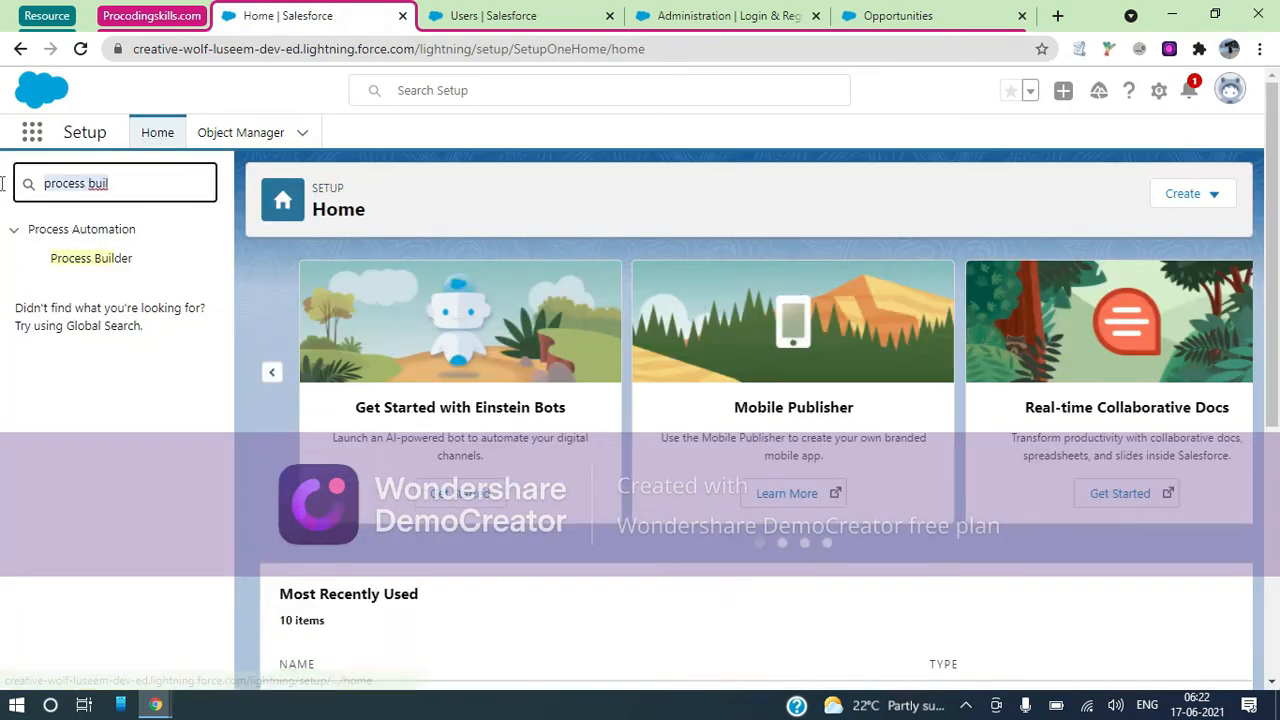
{"action": "type", "text": "Di"}
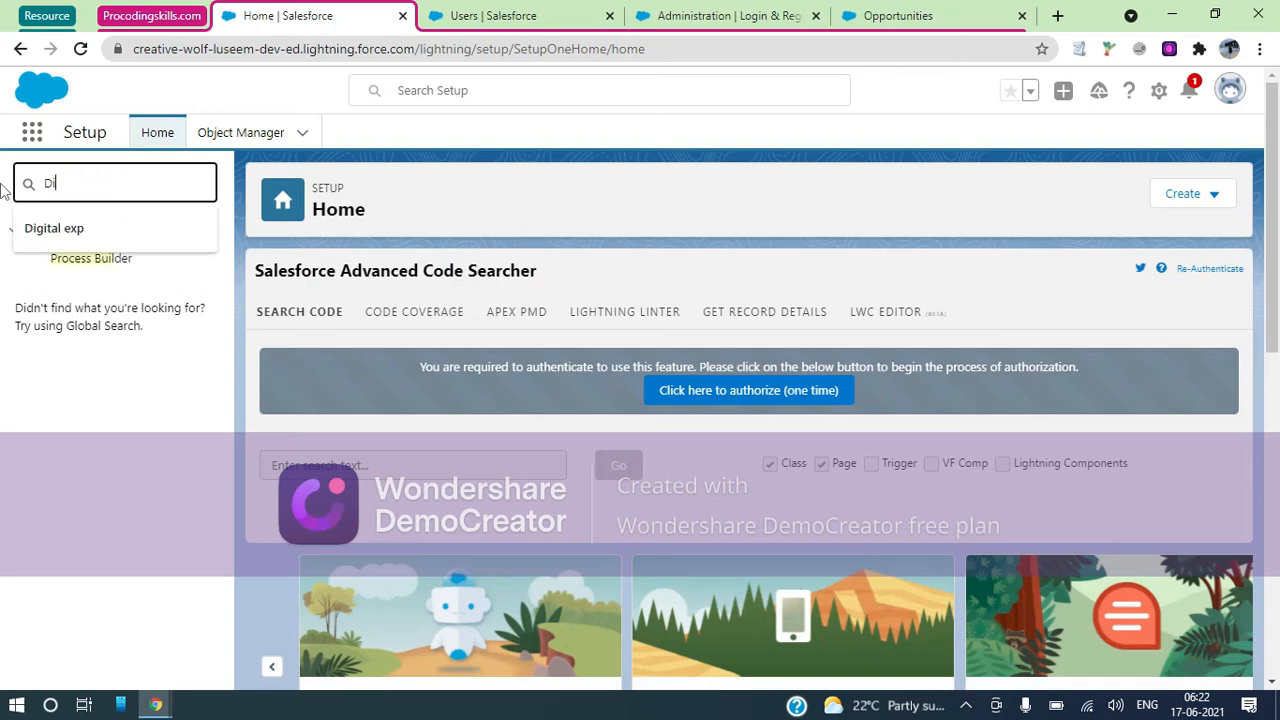
{"action": "type", "text": "gital"}
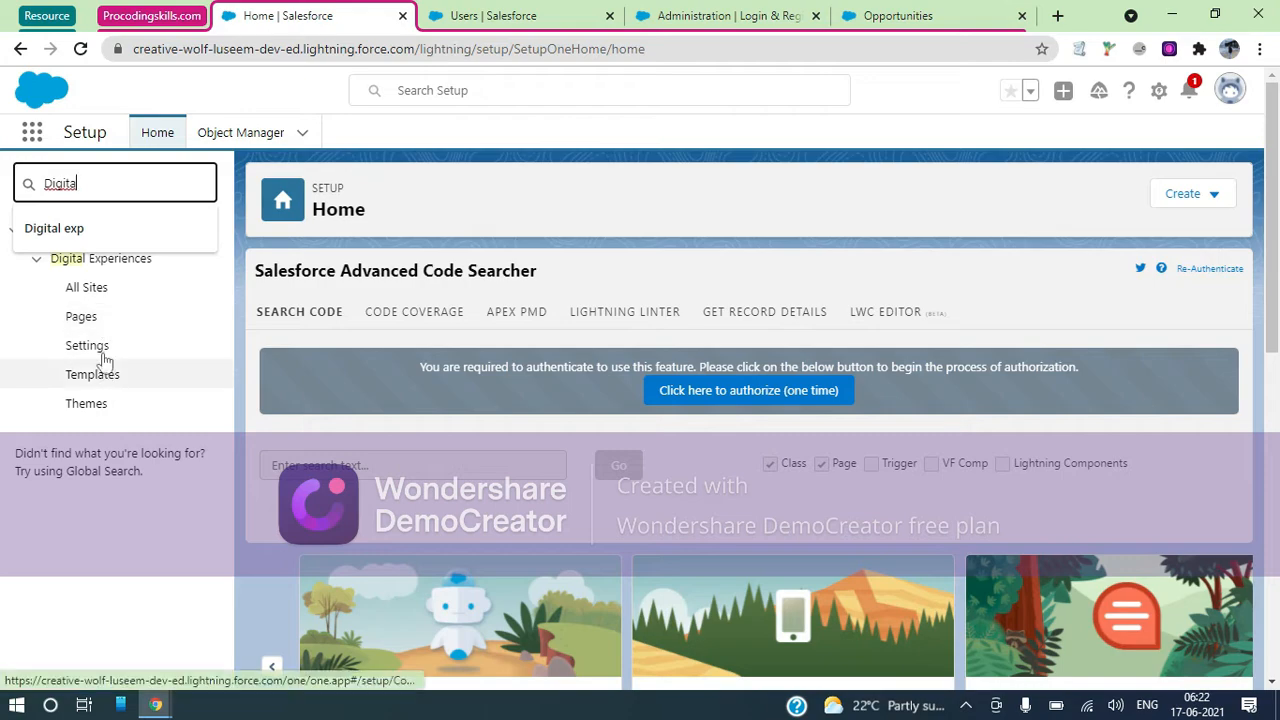
{"action": "left_click", "coordinate": [99, 350]}
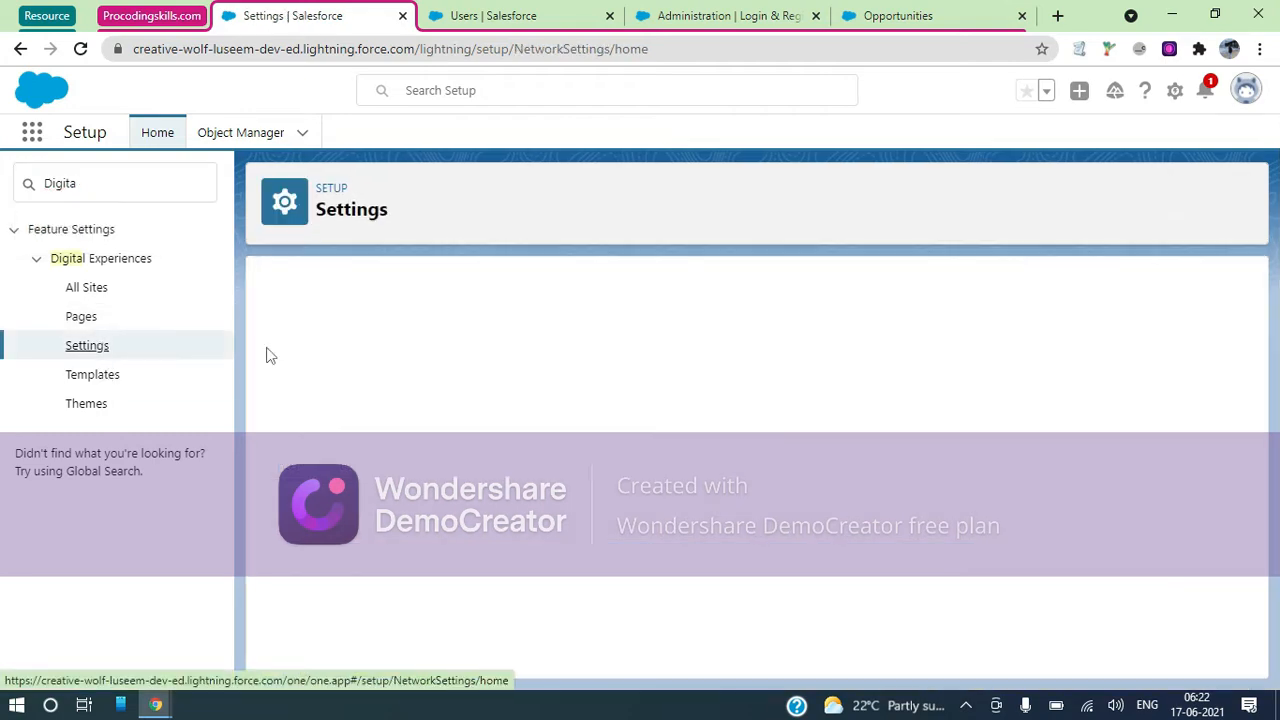
{"action": "scroll", "coordinate": [550, 387], "scroll_direction": "down", "scroll_amount": 1}
{"action": "scroll", "coordinate": [550, 386], "scroll_direction": "down", "scroll_amount": 1}
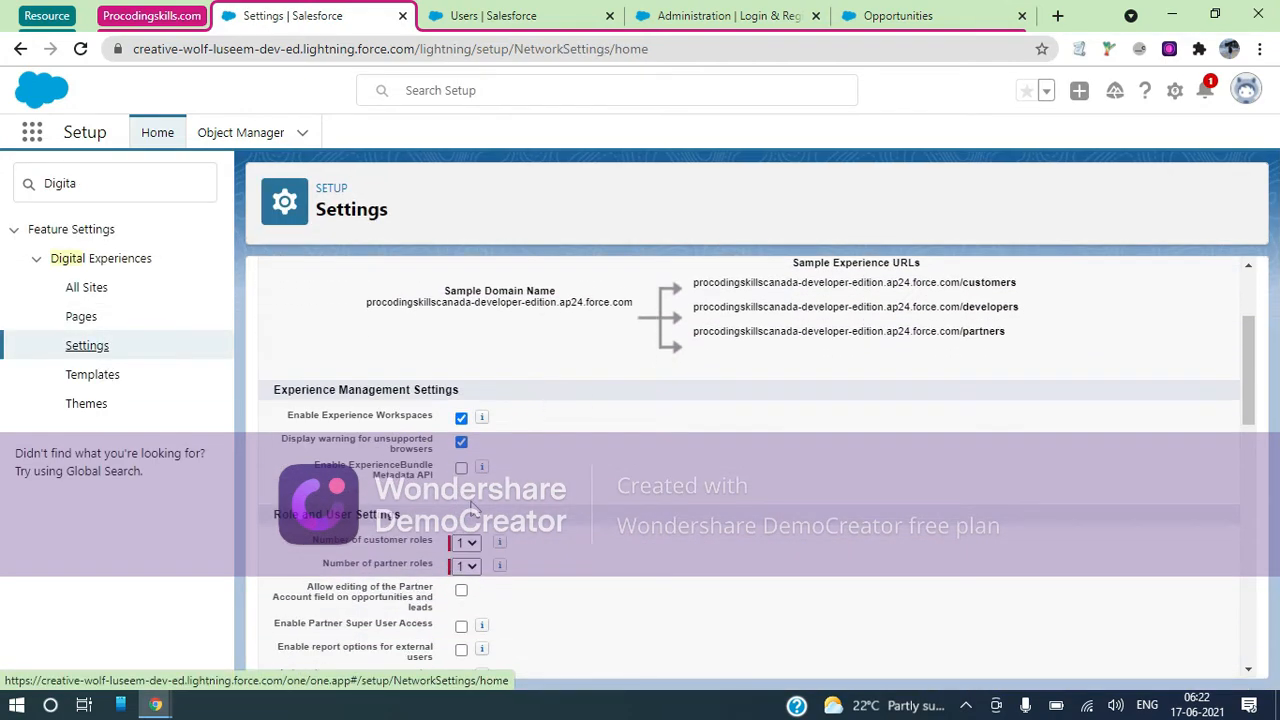
{"action": "scroll", "coordinate": [472, 508], "scroll_direction": "down", "scroll_amount": 2}
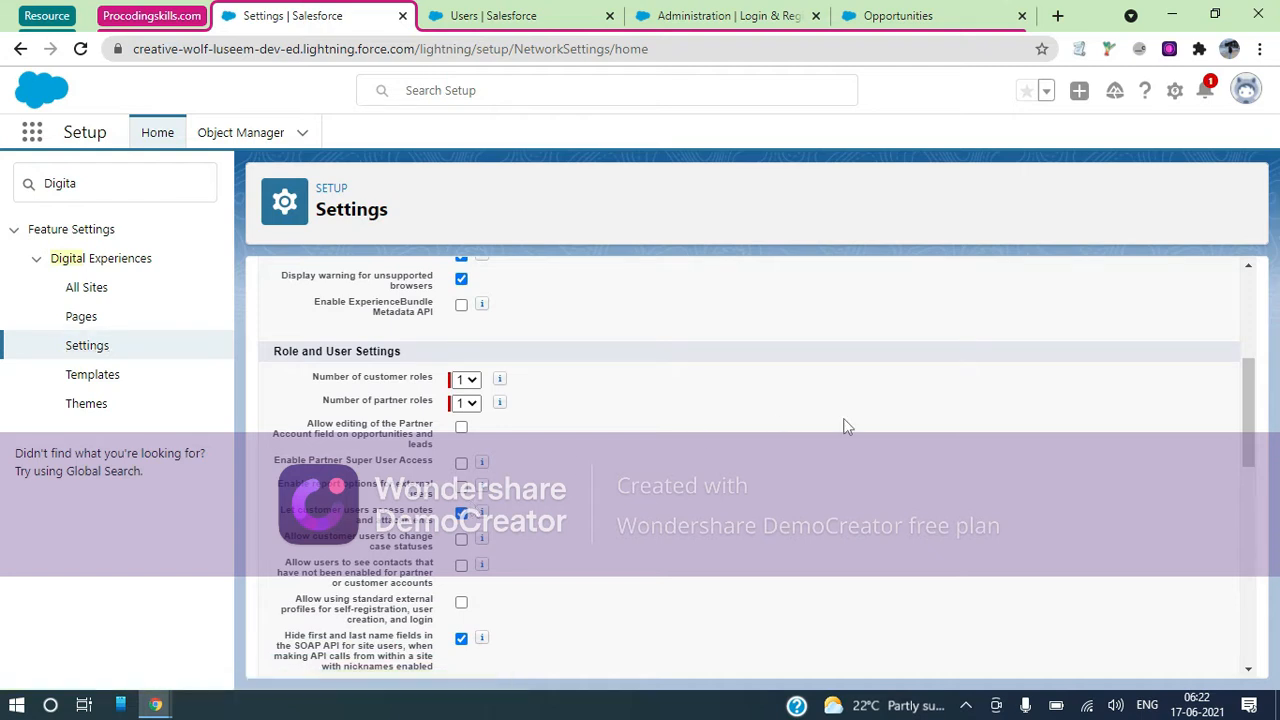
Allow standard external profiles for self-registration, user creation and login, accept the warning, and save
{"action": "key", "text": "ctrl+f"}
{"action": "type", "text": "Se"}
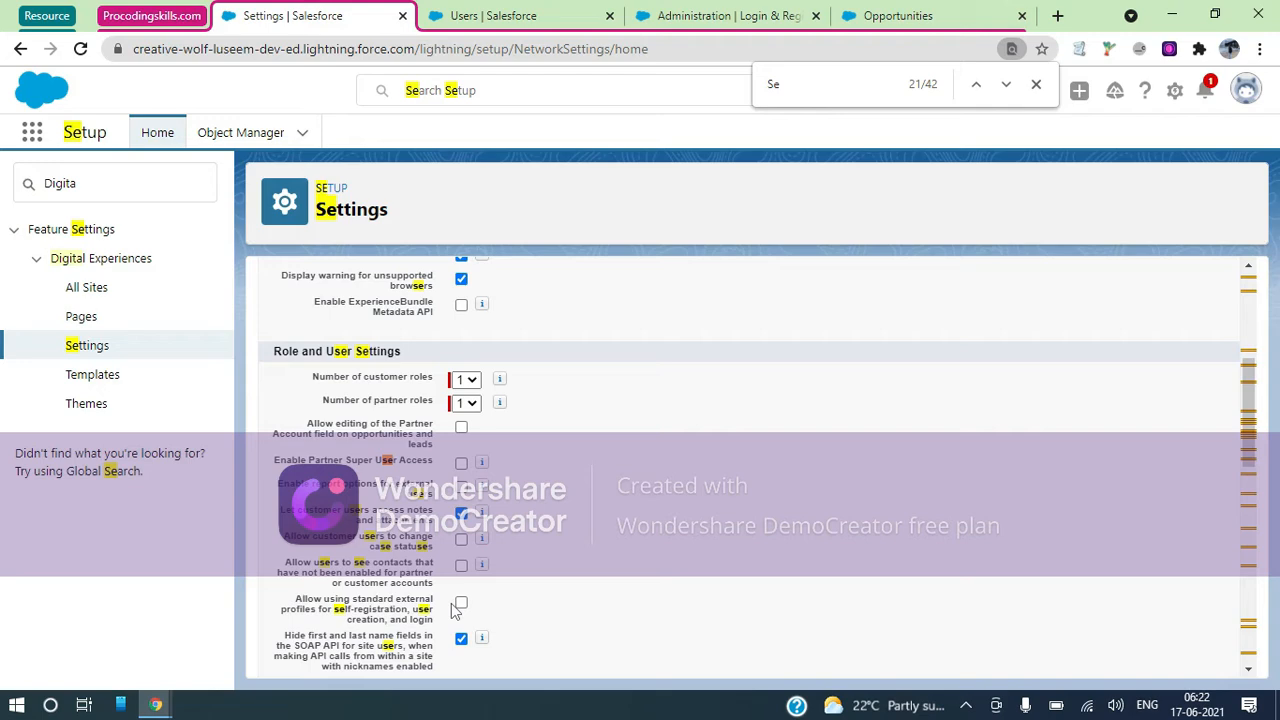
{"action": "left_click", "coordinate": [715, 12]}
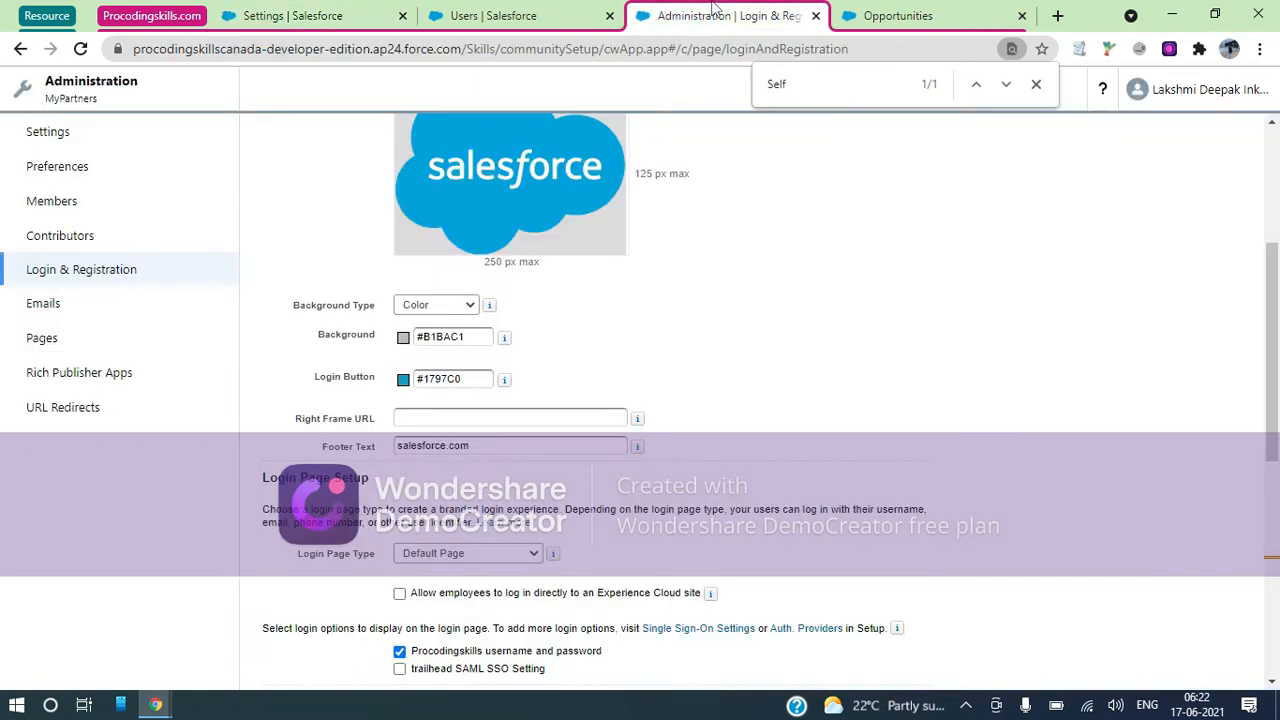
{"action": "left_click", "coordinate": [540, 14]}
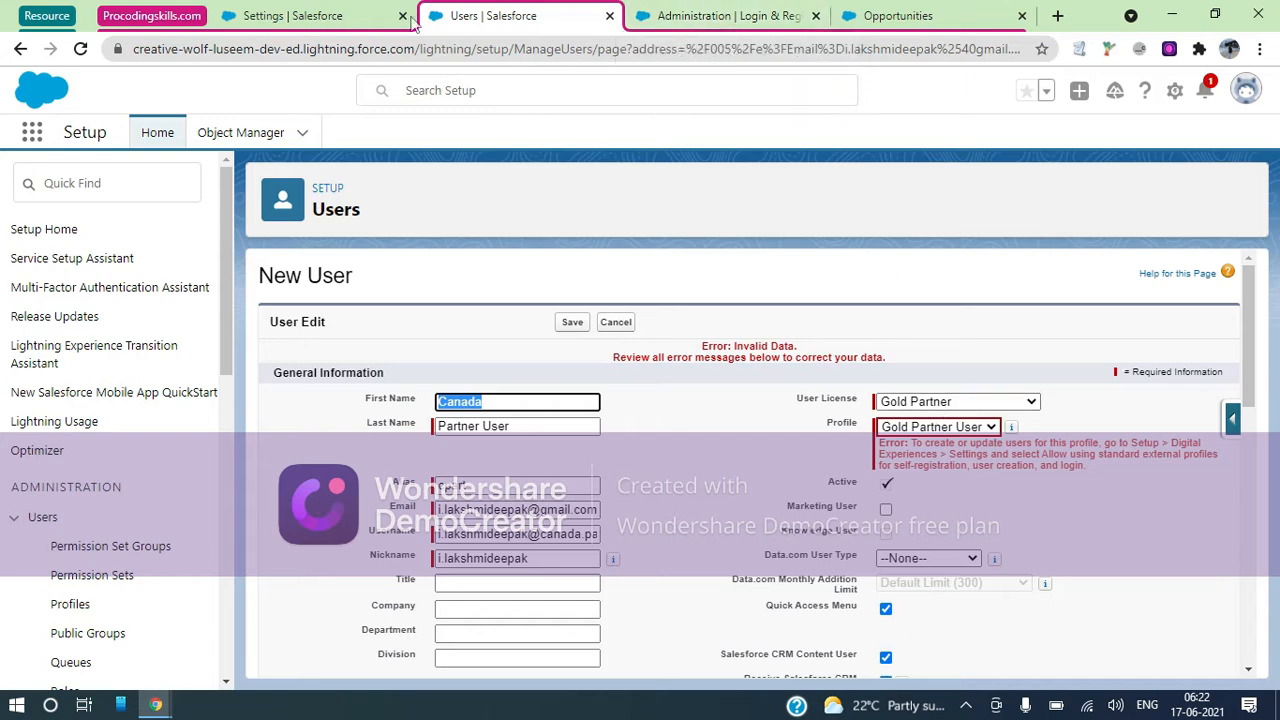
{"action": "left_click", "coordinate": [338, 12]}
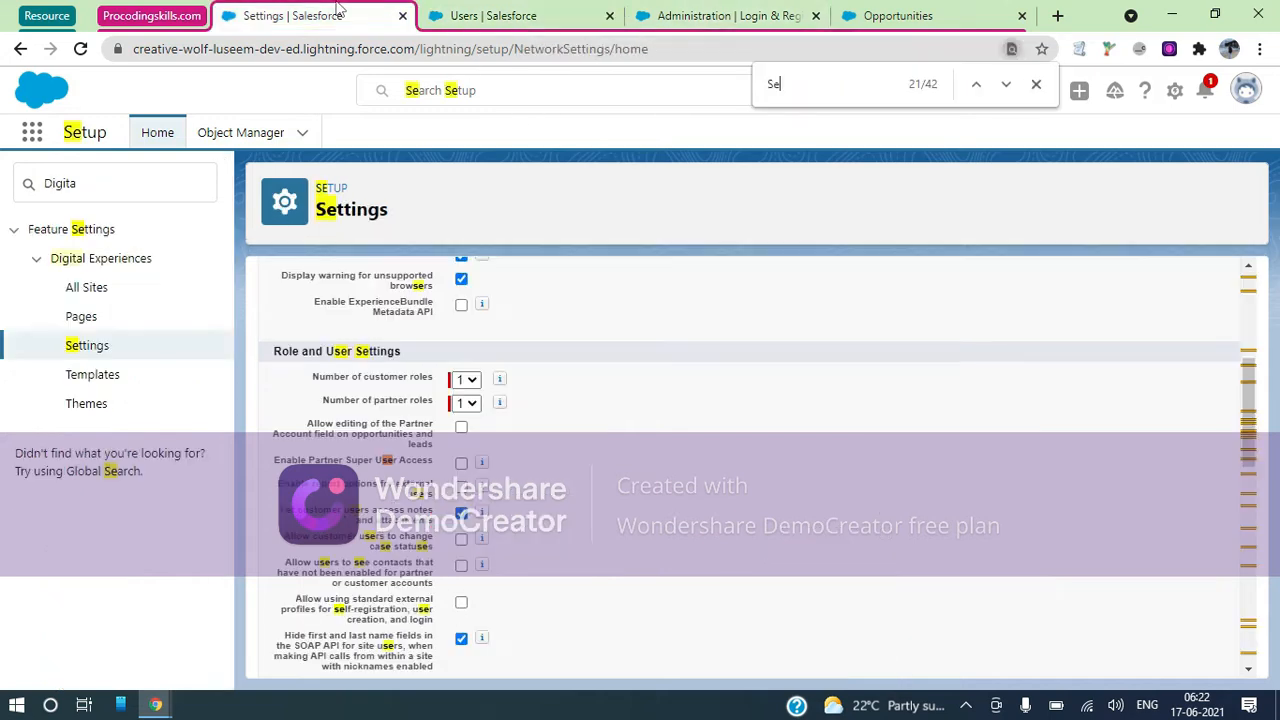
{"action": "left_click", "coordinate": [462, 605]}
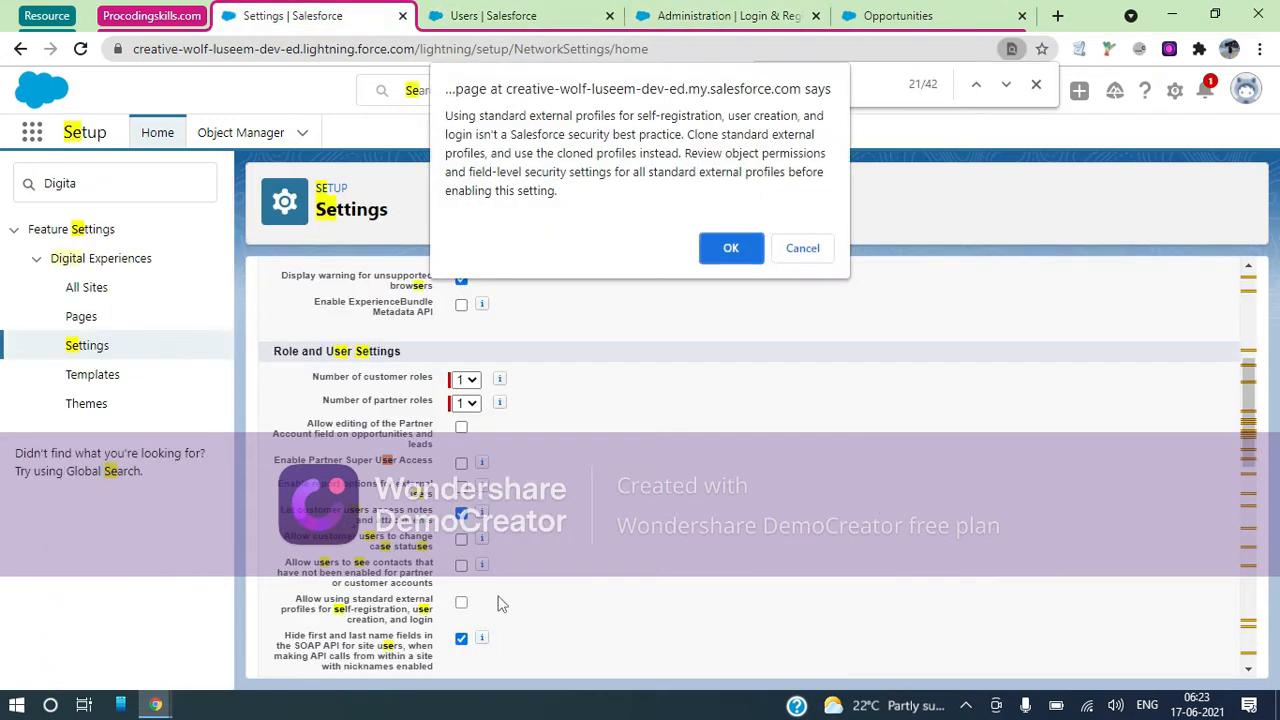
{"action": "left_click", "coordinate": [748, 254]}
{"action": "scroll", "coordinate": [651, 480], "scroll_direction": "up", "scroll_amount": 5}
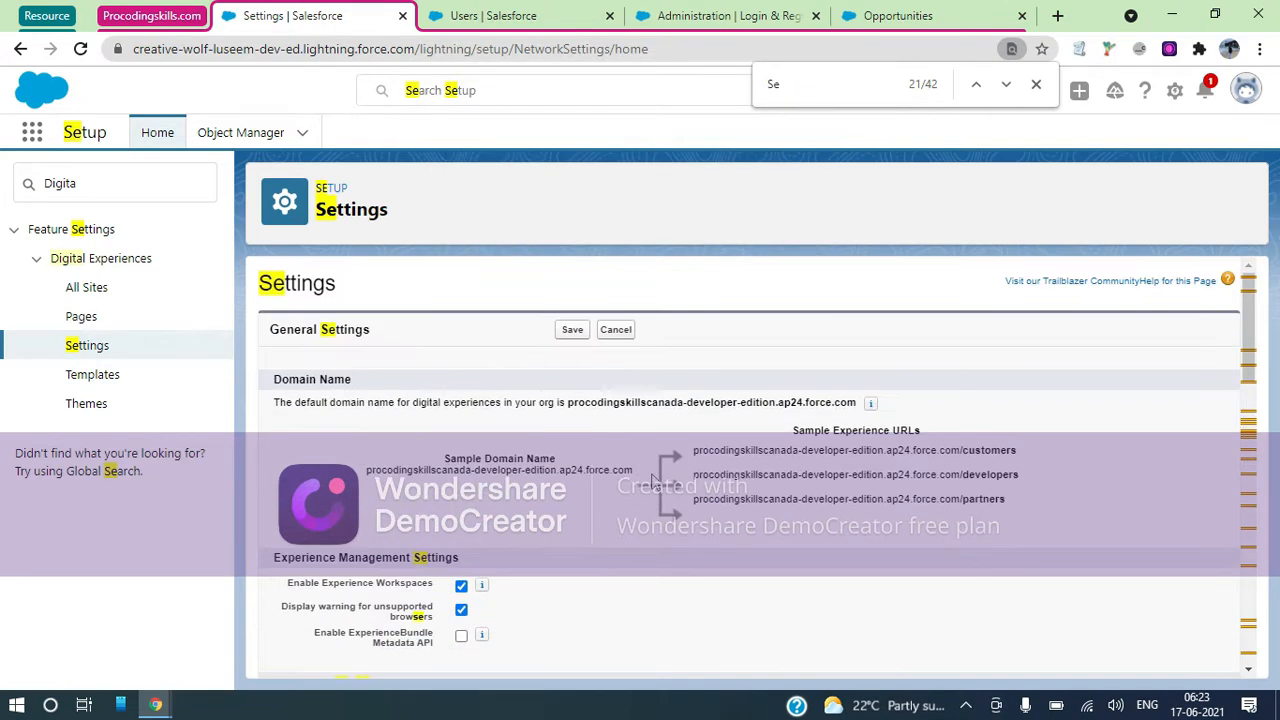
{"action": "left_click", "coordinate": [572, 330]}
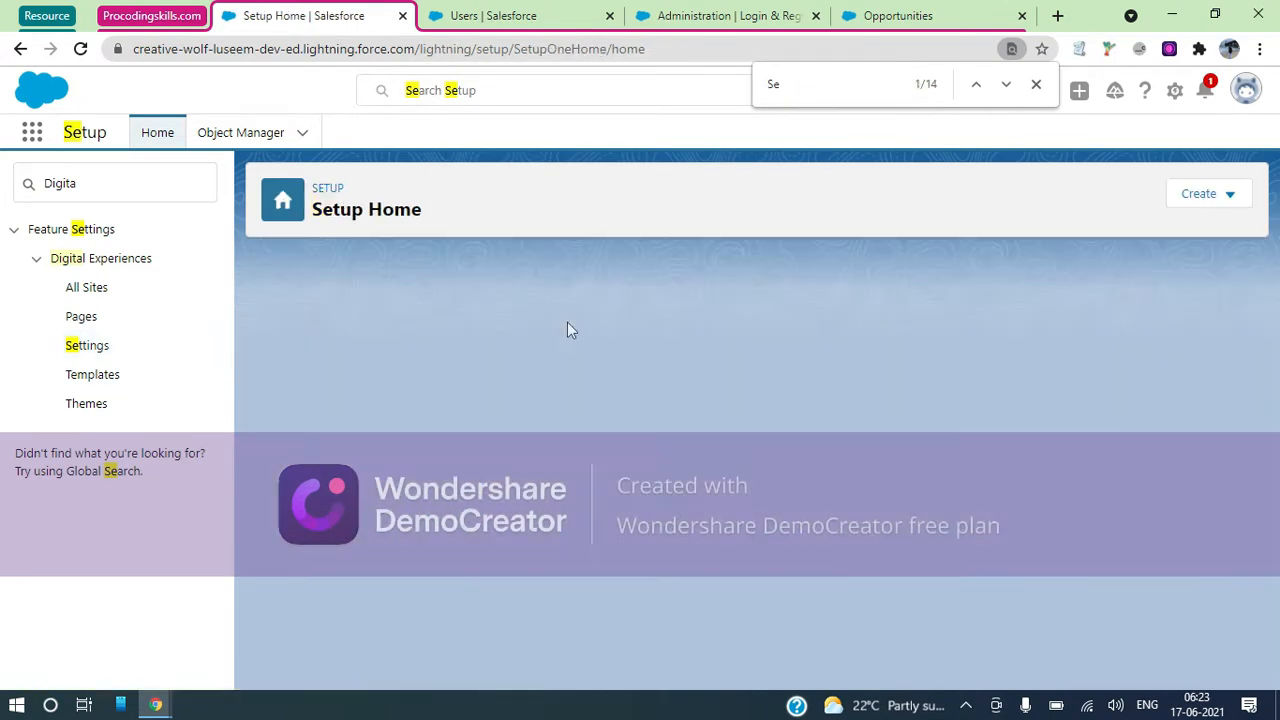
{"action": "left_click", "coordinate": [510, 17]}
Save Canada Partner User, replacing the duplicate nickname with PartnerCanada and accepting the welcome email notices
{"action": "left_click", "coordinate": [748, 28]}
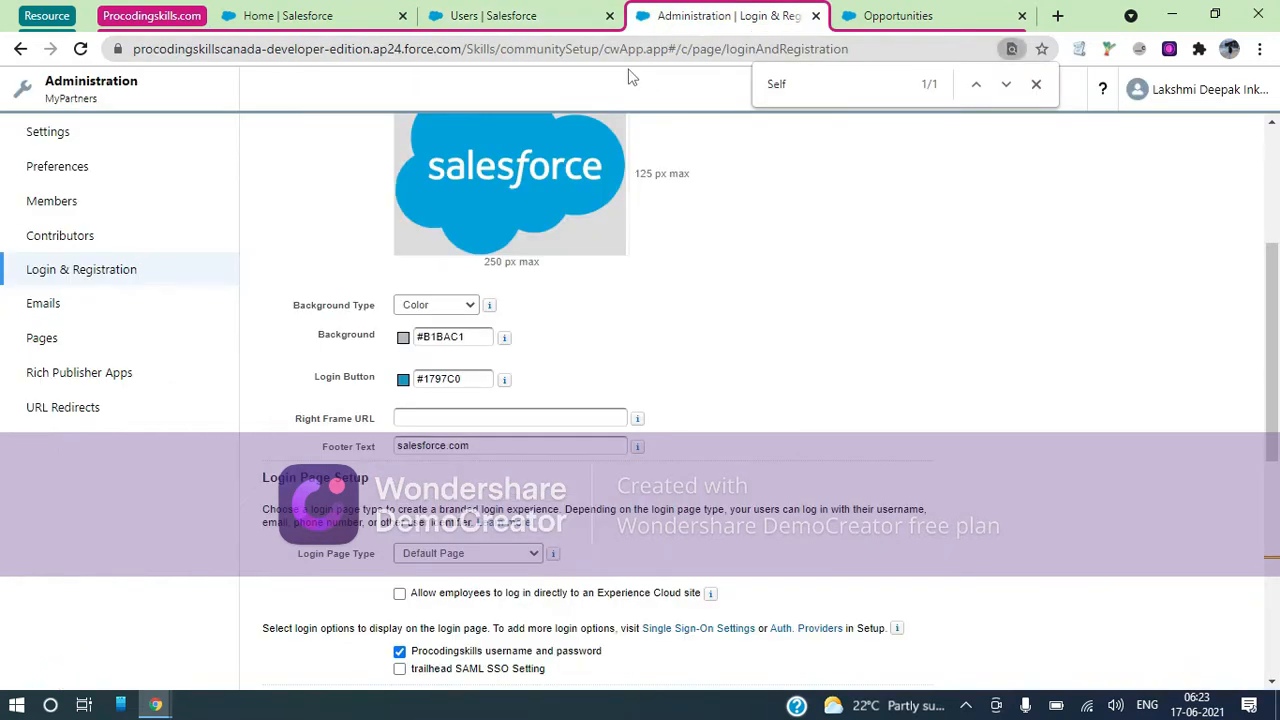
{"action": "left_click", "coordinate": [111, 137]}
{"action": "left_click", "coordinate": [493, 15]}
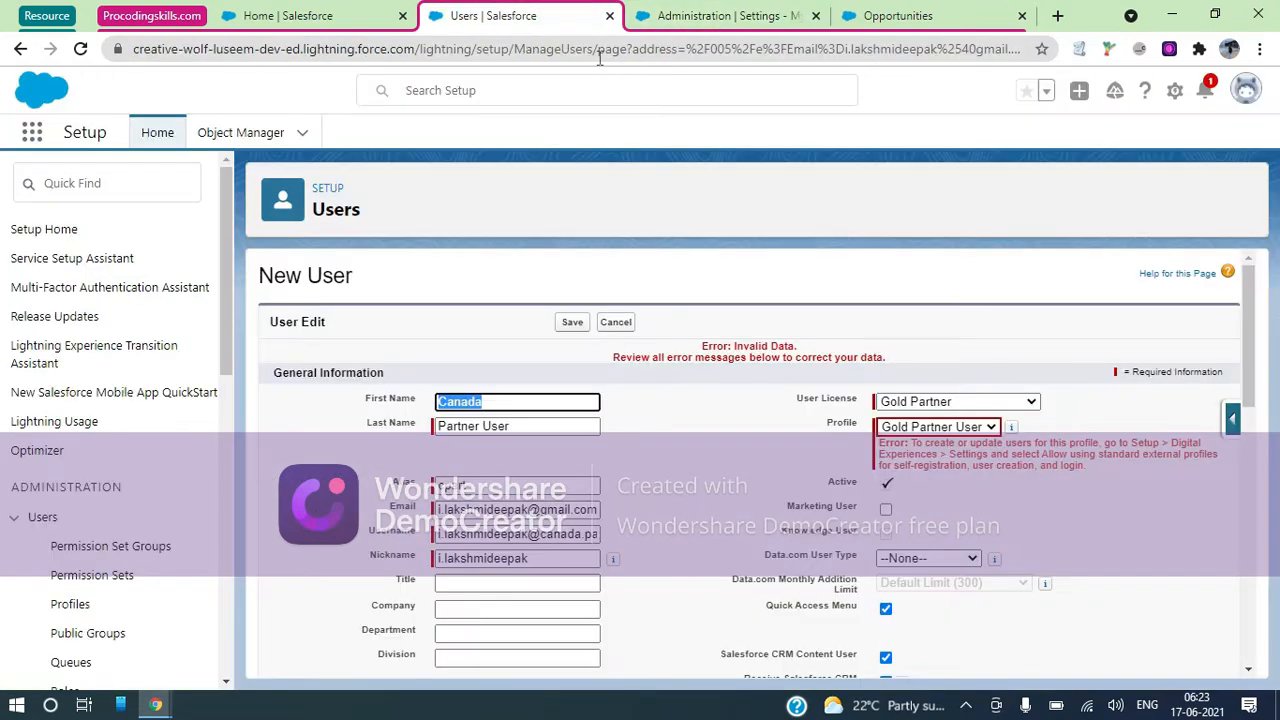
{"action": "left_click", "coordinate": [579, 331]}
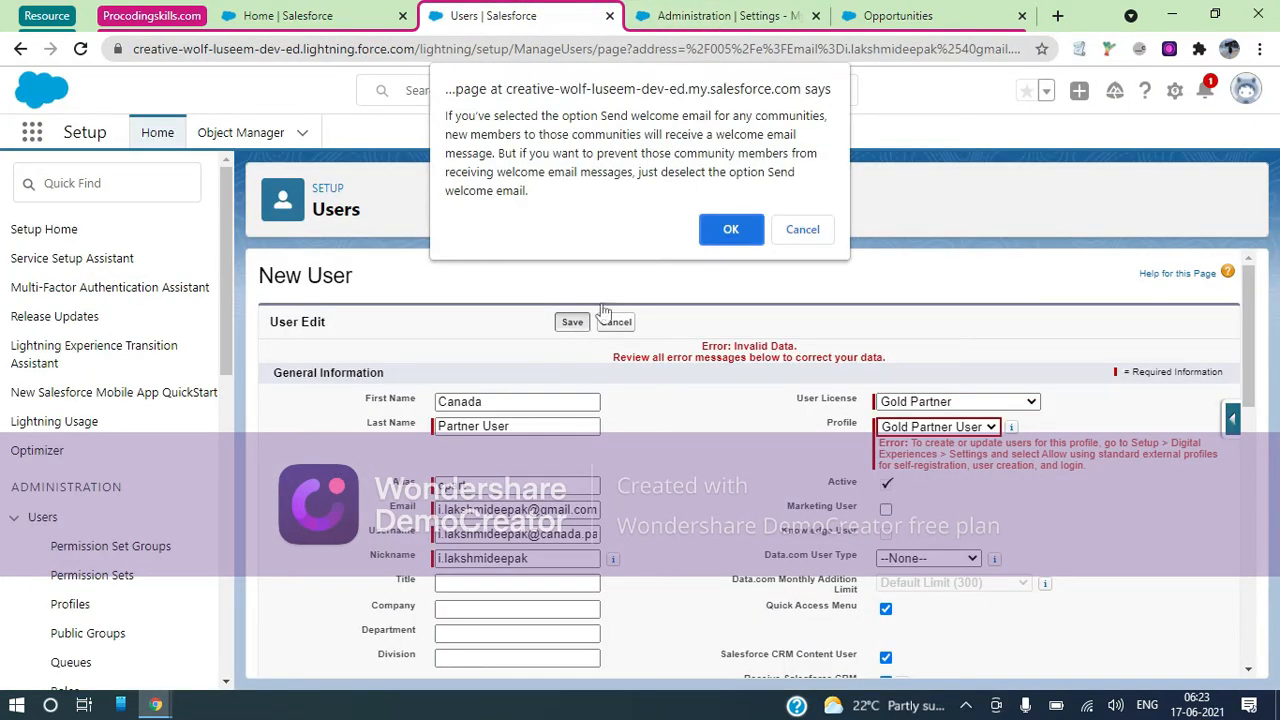
{"action": "left_click", "coordinate": [728, 228]}
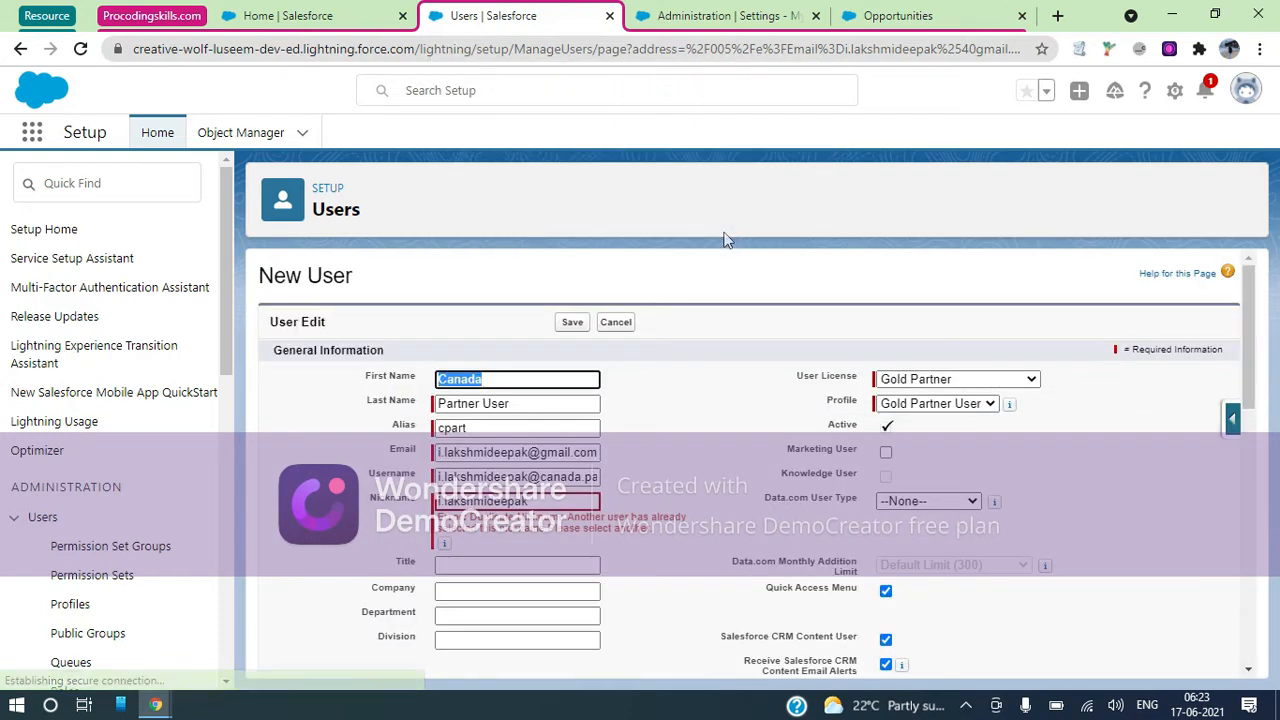
{"action": "left_click_drag", "start_coordinate": [552, 508], "coordinate": [427, 505]}
{"action": "type", "text": "PartnerCanada"}
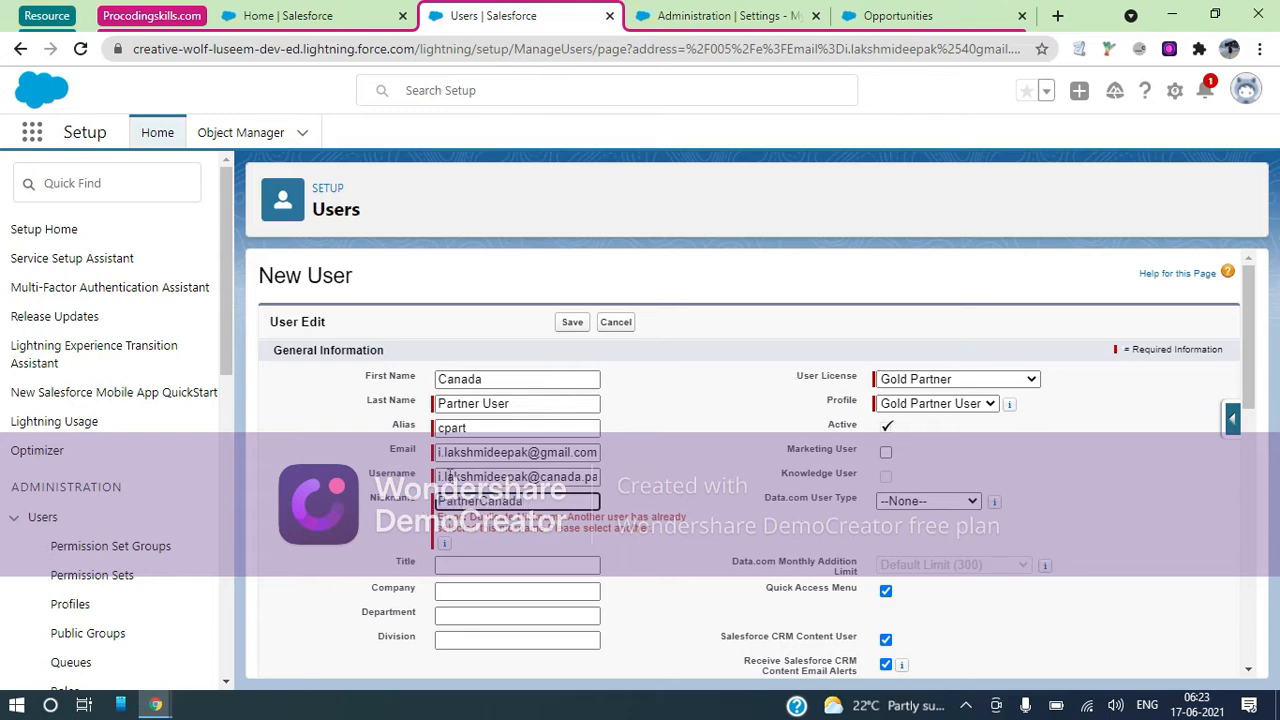
{"action": "left_click", "coordinate": [572, 322]}
{"action": "left_click", "coordinate": [726, 231]}
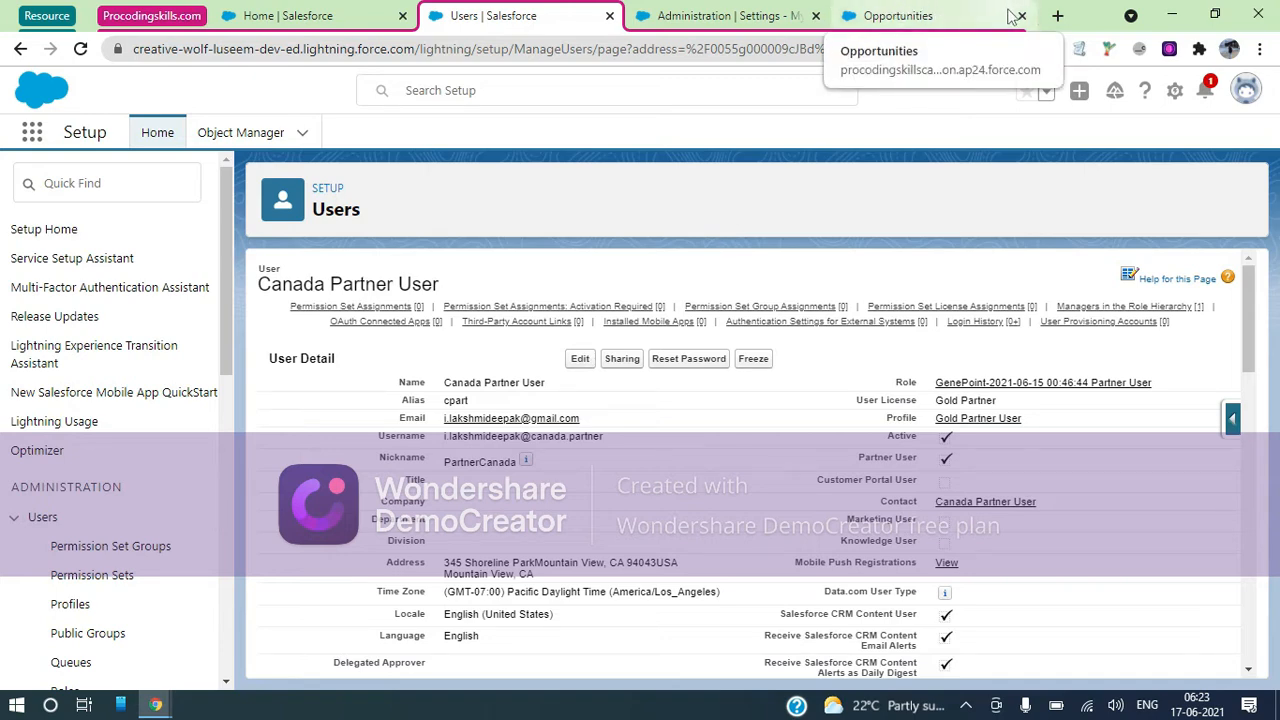
Close the Administration settings tab and open the Users list from Quick Find in a new tab
{"action": "left_click", "coordinate": [816, 16]}
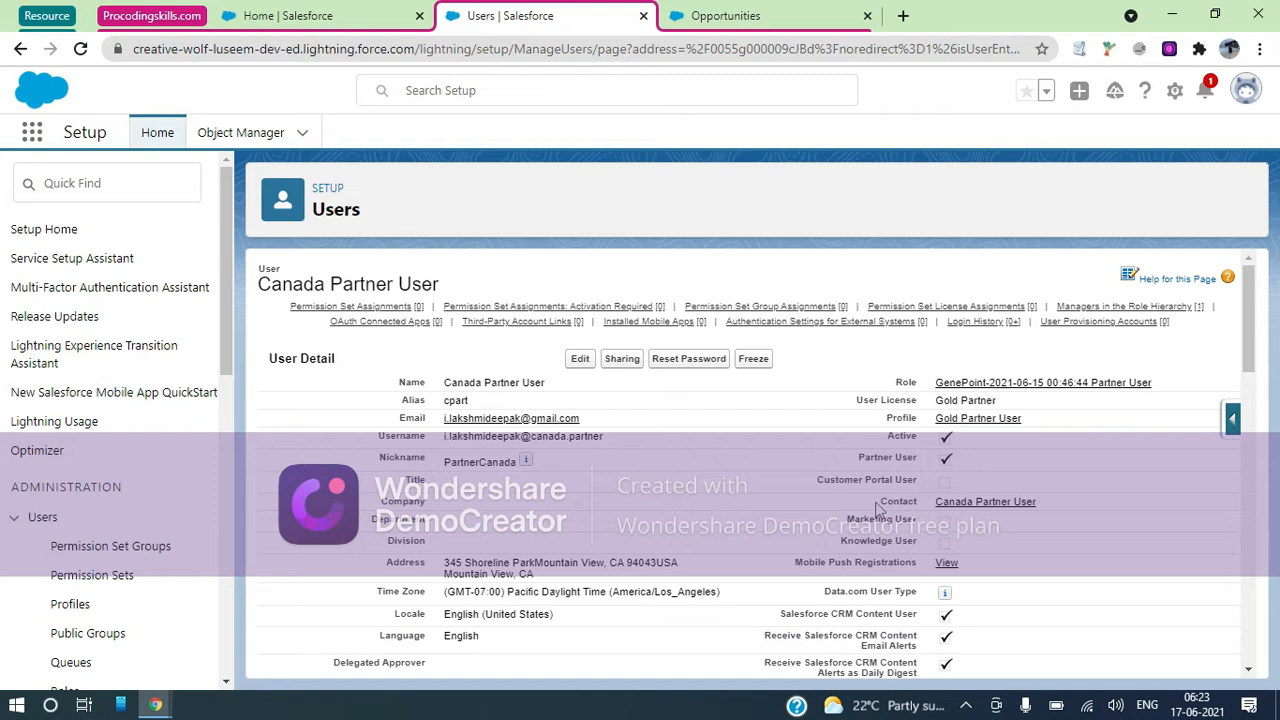
{"action": "left_click_drag", "start_coordinate": [876, 508], "coordinate": [1055, 509]}
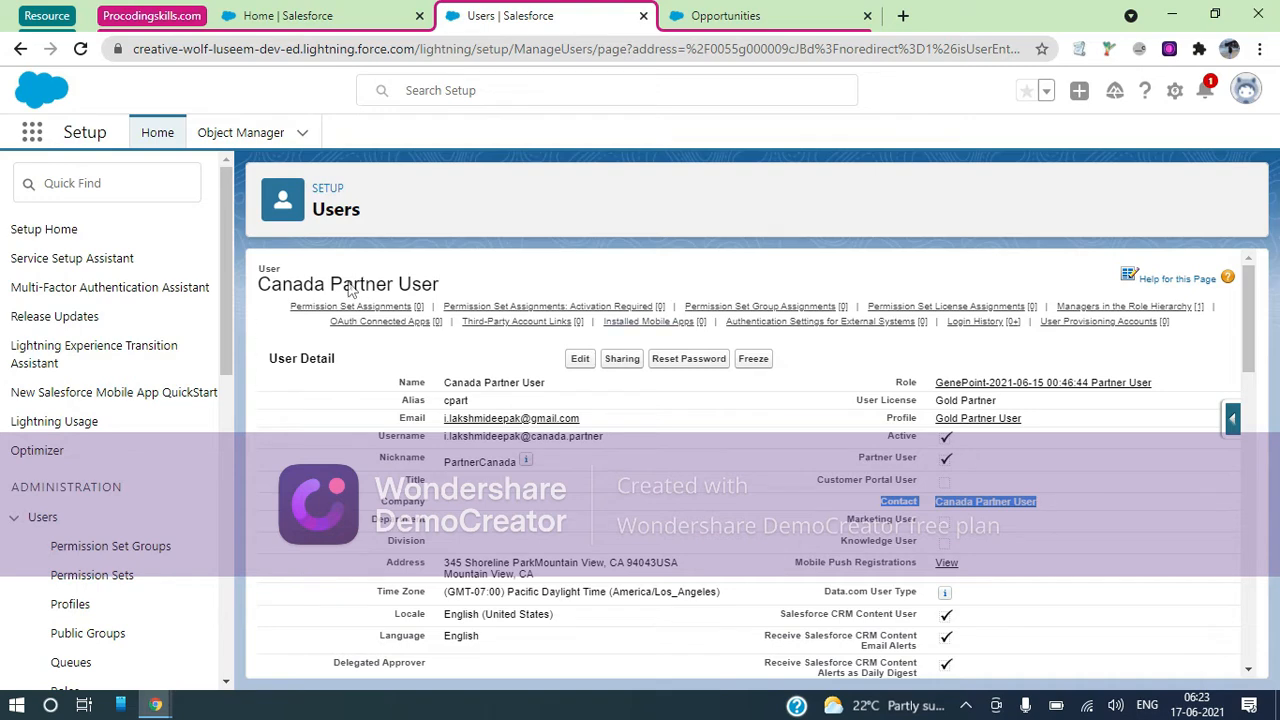
{"action": "left_click", "coordinate": [97, 189]}
{"action": "type", "text": "Use"}
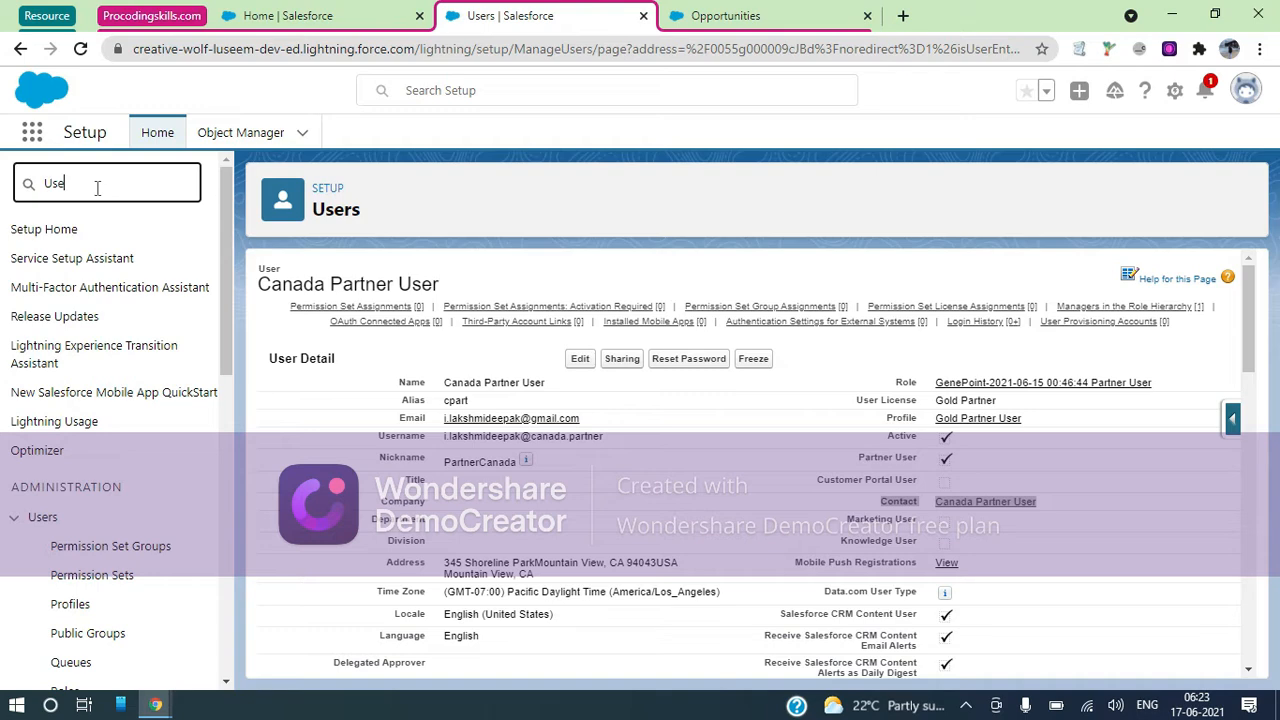
{"action": "type", "text": "rs"}
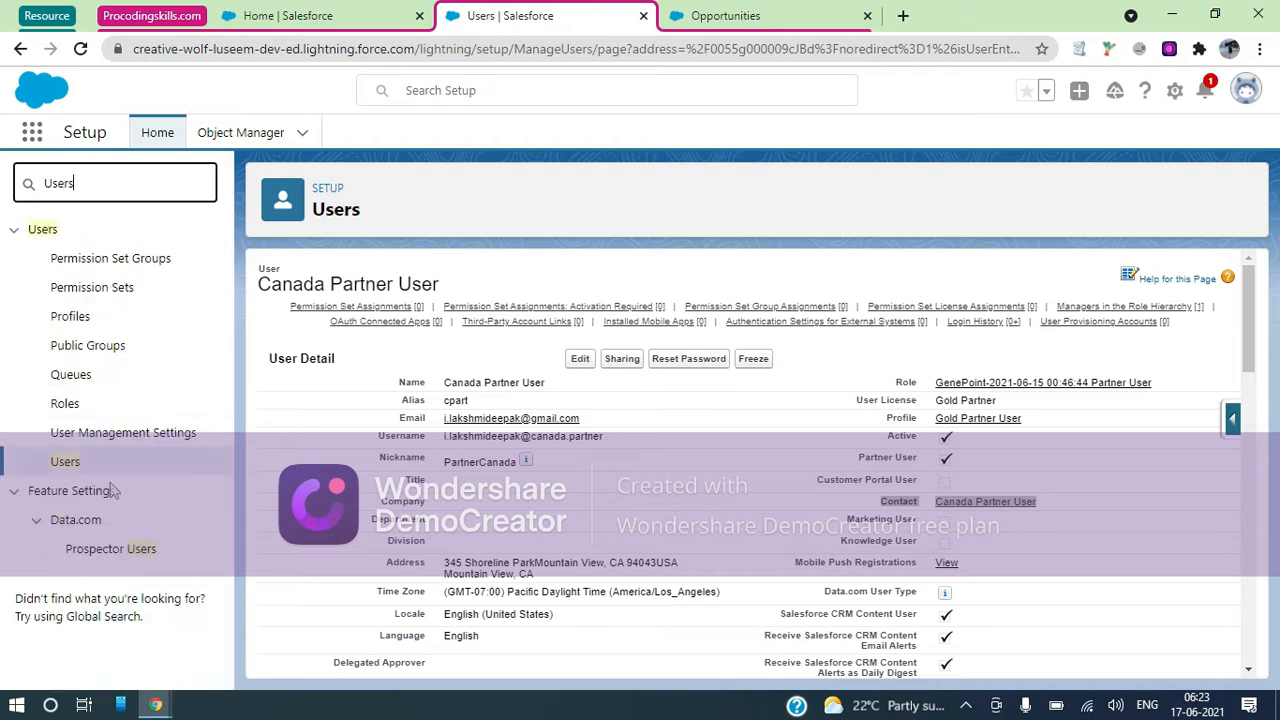
{"action": "left_click", "coordinate": [80, 466], "text": "ctrl"}
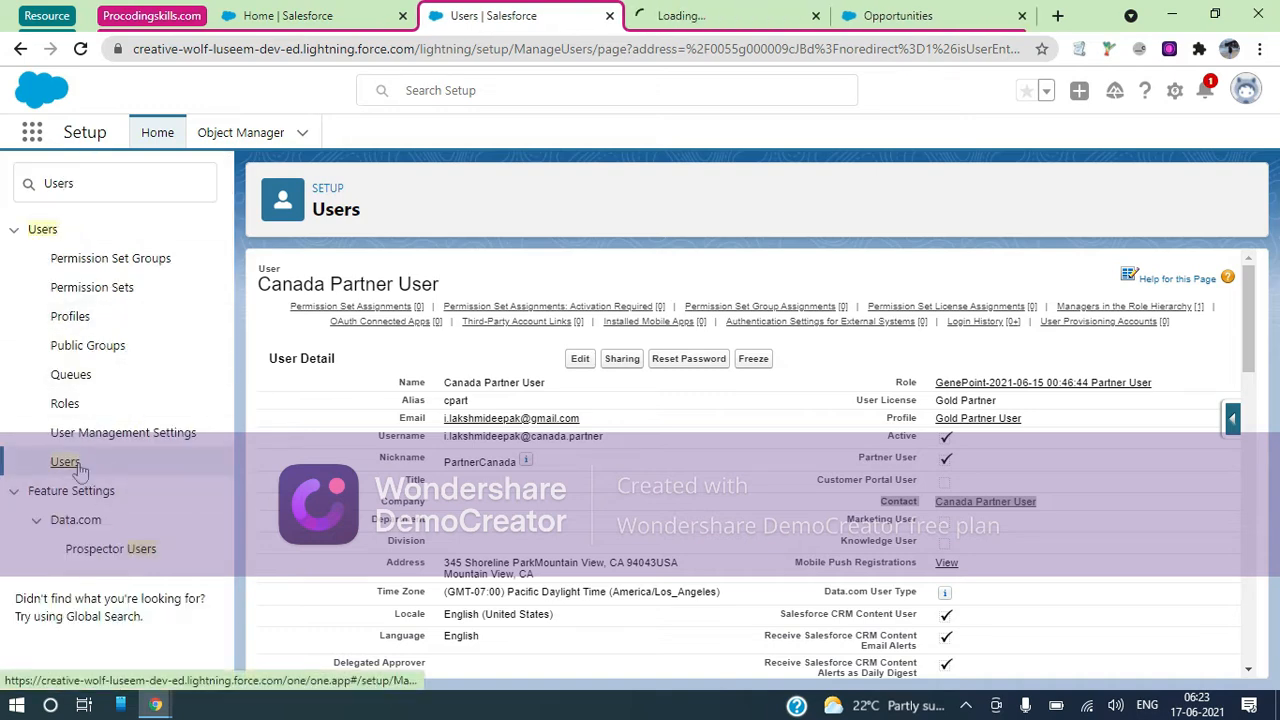
{"action": "left_click", "coordinate": [753, 26]}
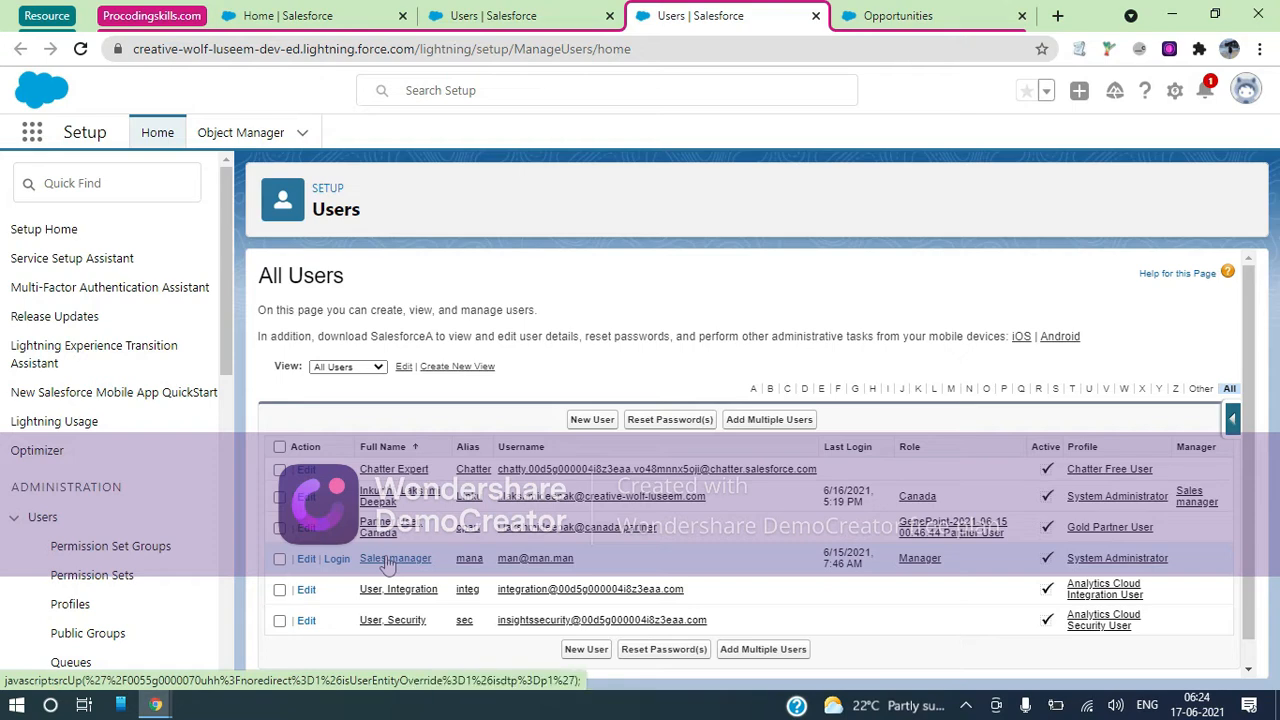
Review the Sales manager user, then check Canada Partner User's linked contact on its record
{"action": "left_click", "coordinate": [387, 560]}
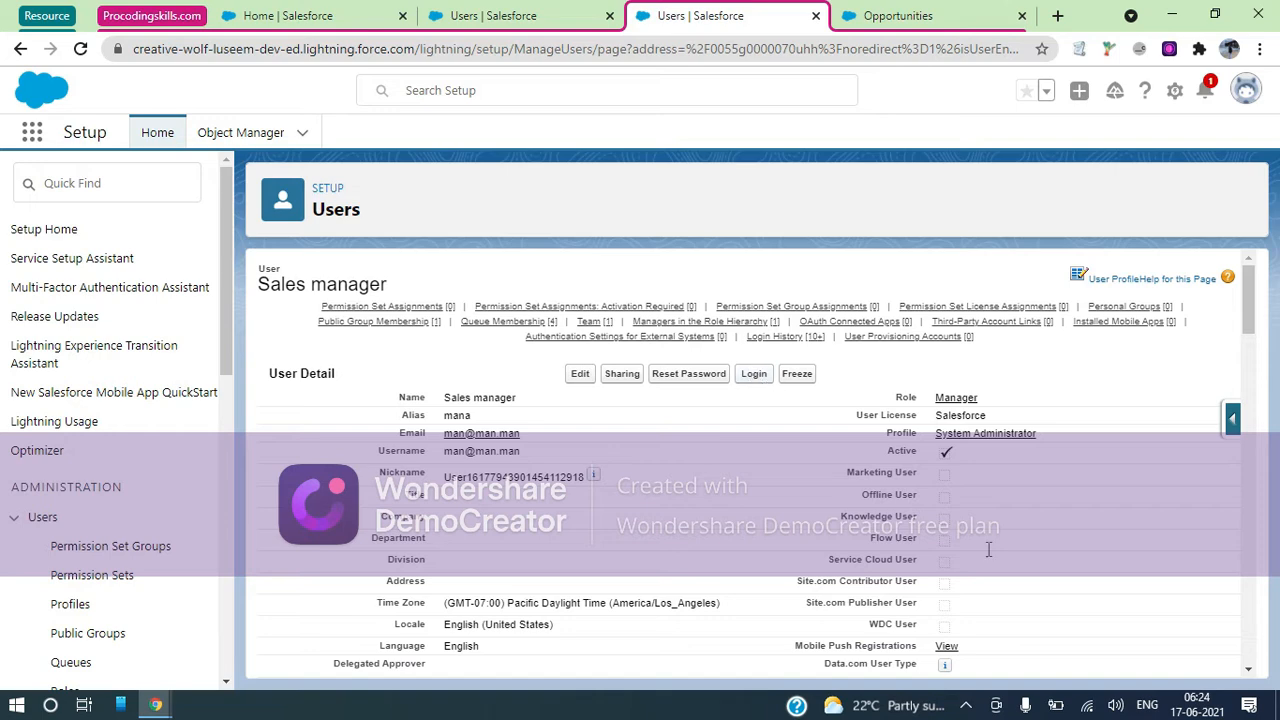
{"action": "scroll", "coordinate": [757, 378], "scroll_direction": "down", "scroll_amount": 2}
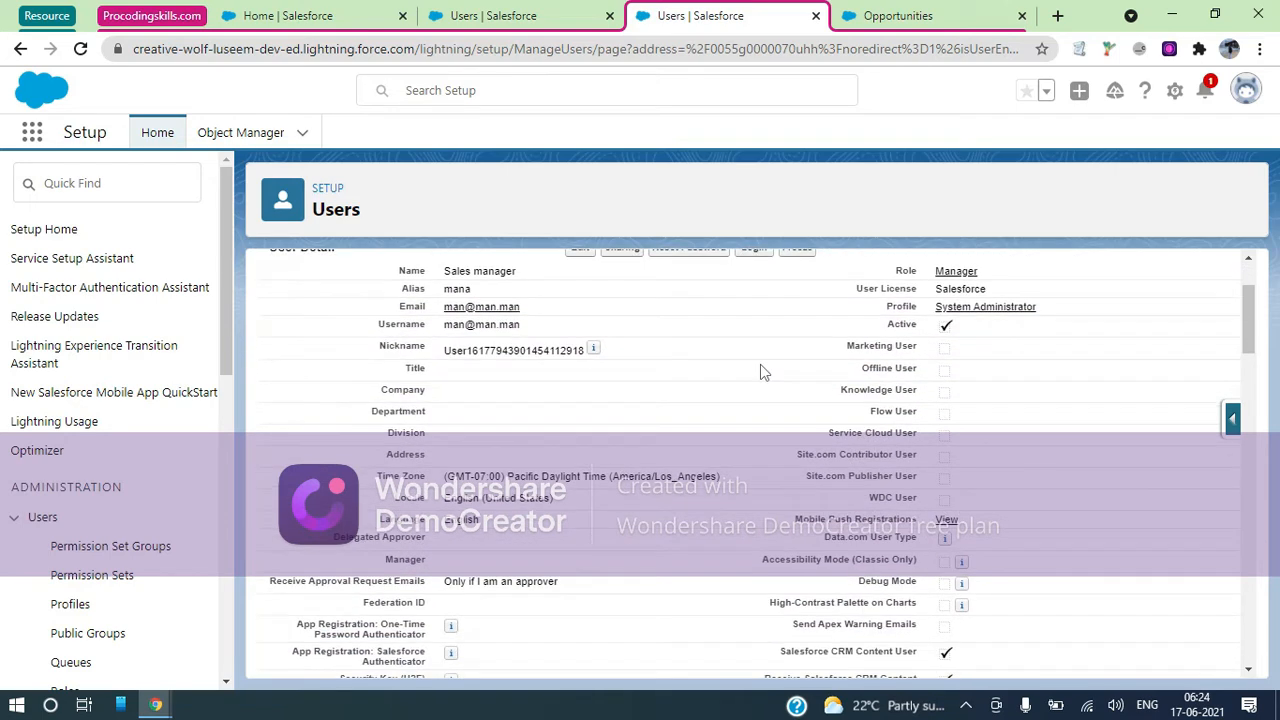
{"action": "left_click", "coordinate": [452, 12]}
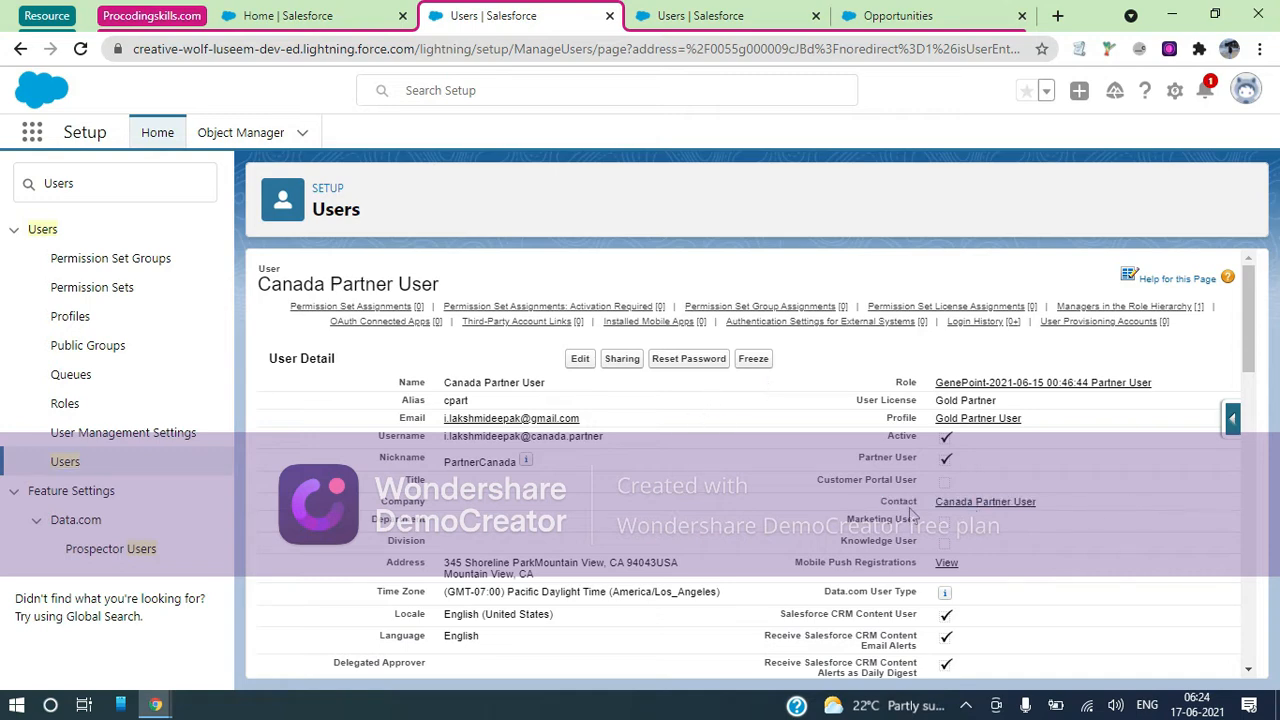
{"action": "left_click_drag", "start_coordinate": [858, 503], "coordinate": [1036, 508]}
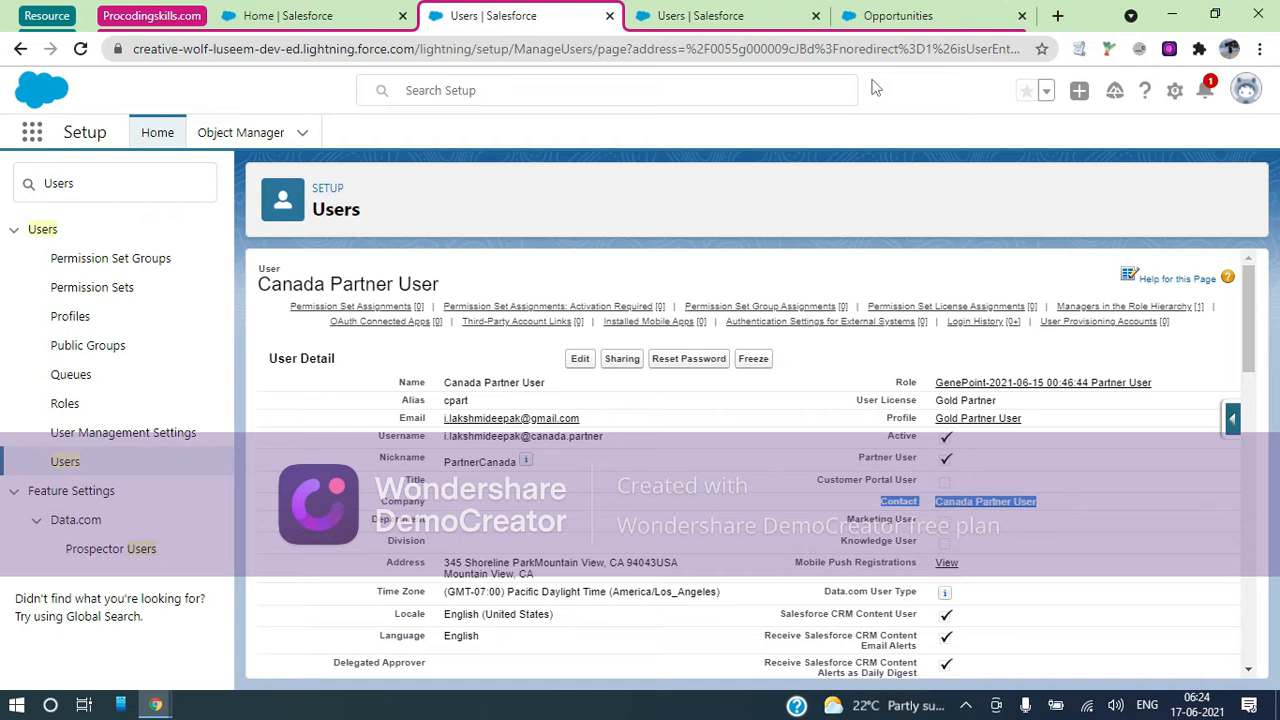
{"action": "left_click", "coordinate": [1175, 96]}
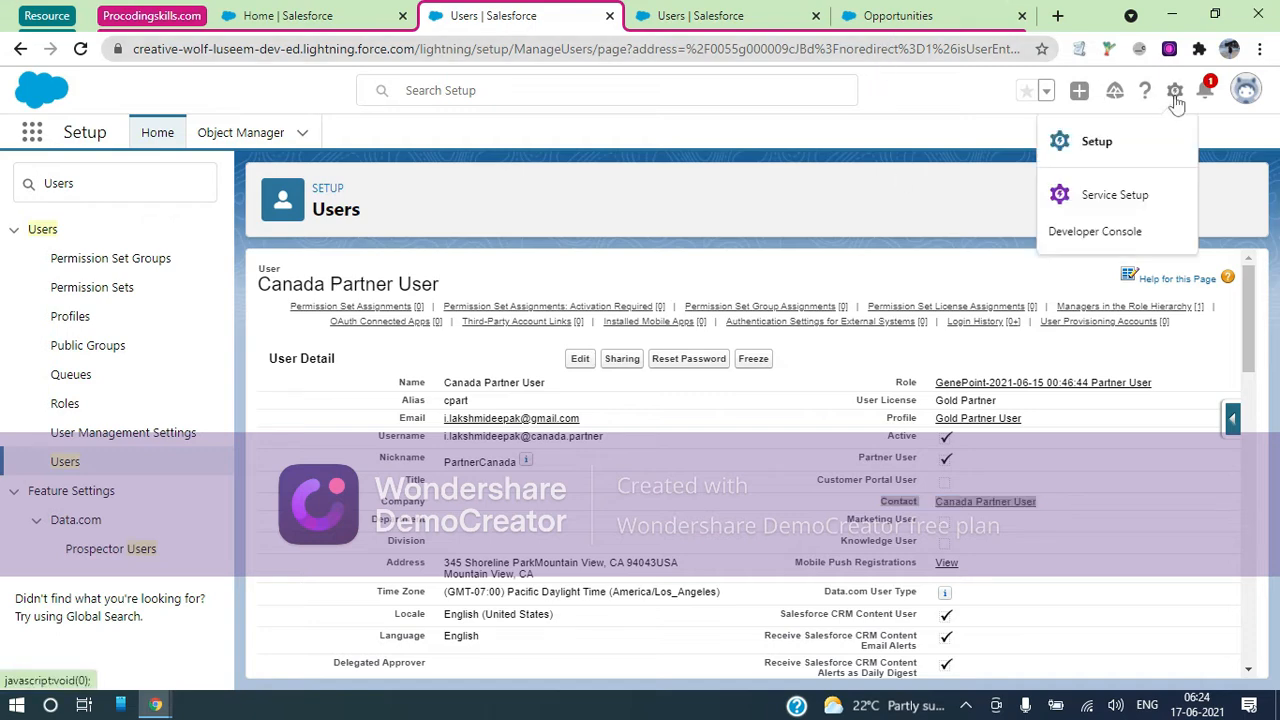
In Developer Console's Query Editor, run SELECT Id, Name, Account.Name, Contact.Name FROM User
{"action": "left_click", "coordinate": [1108, 236]}
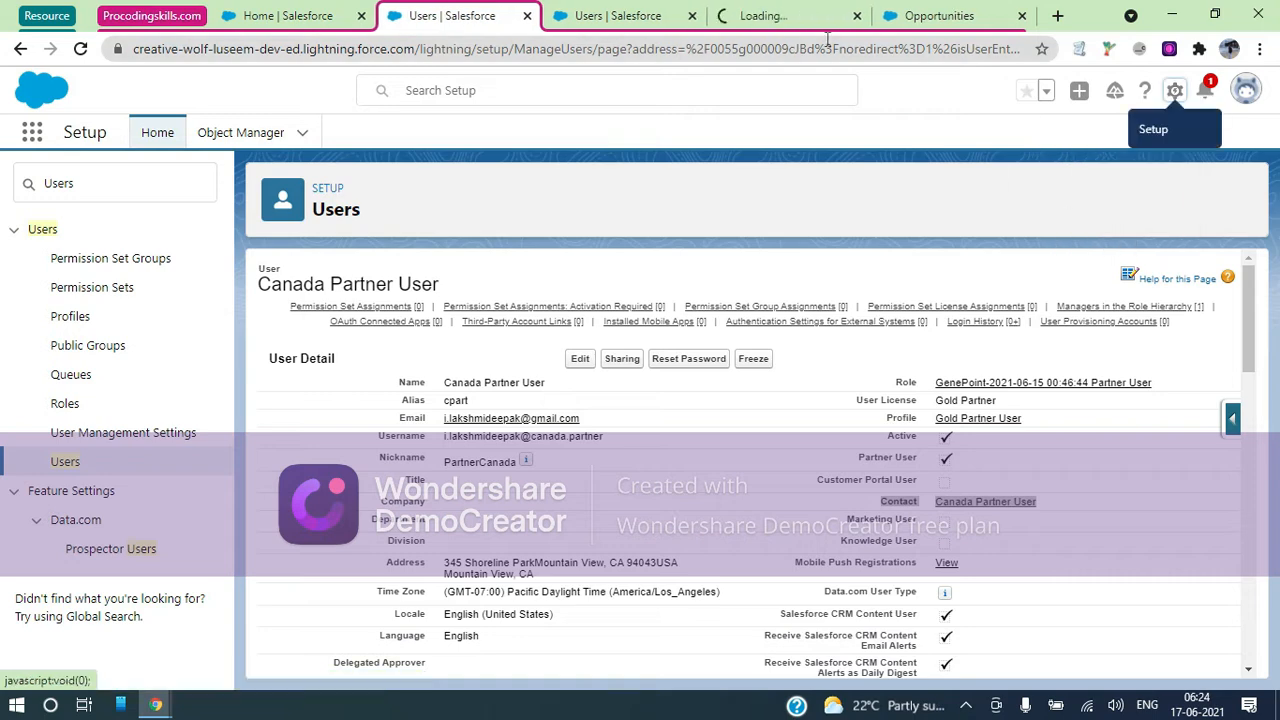
{"action": "left_click", "coordinate": [790, 18]}
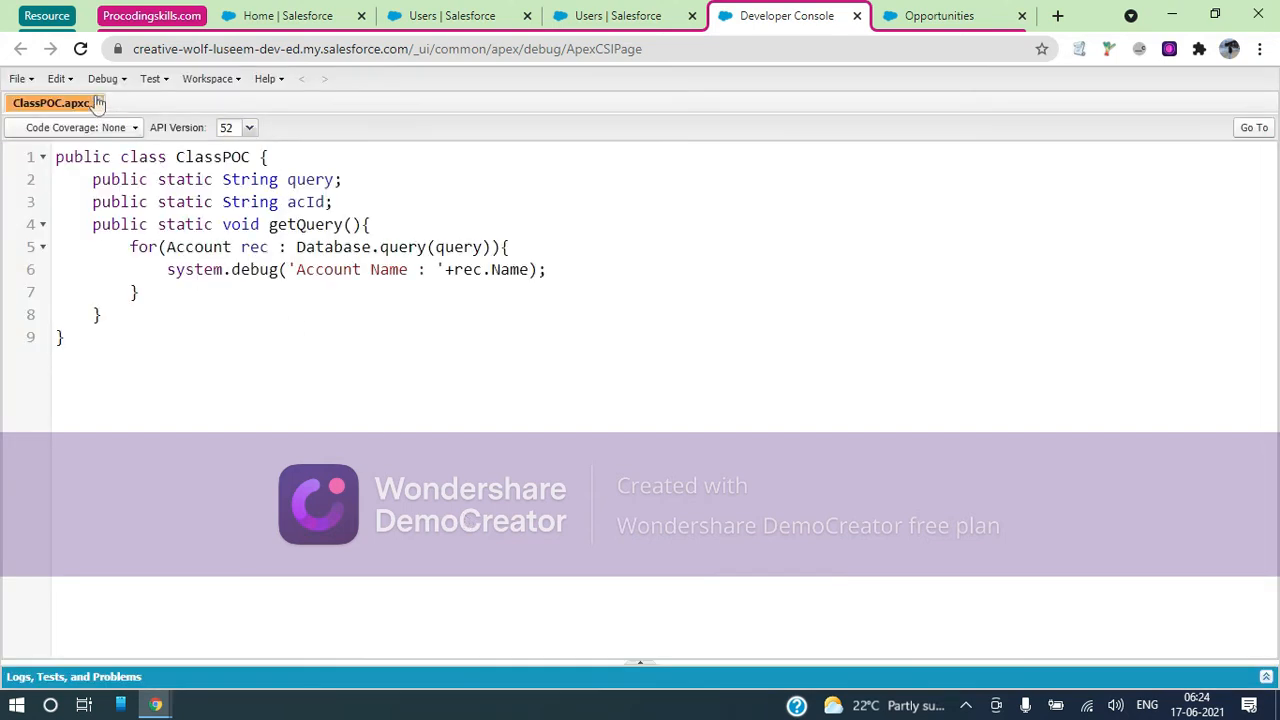
{"action": "left_click", "coordinate": [98, 103]}
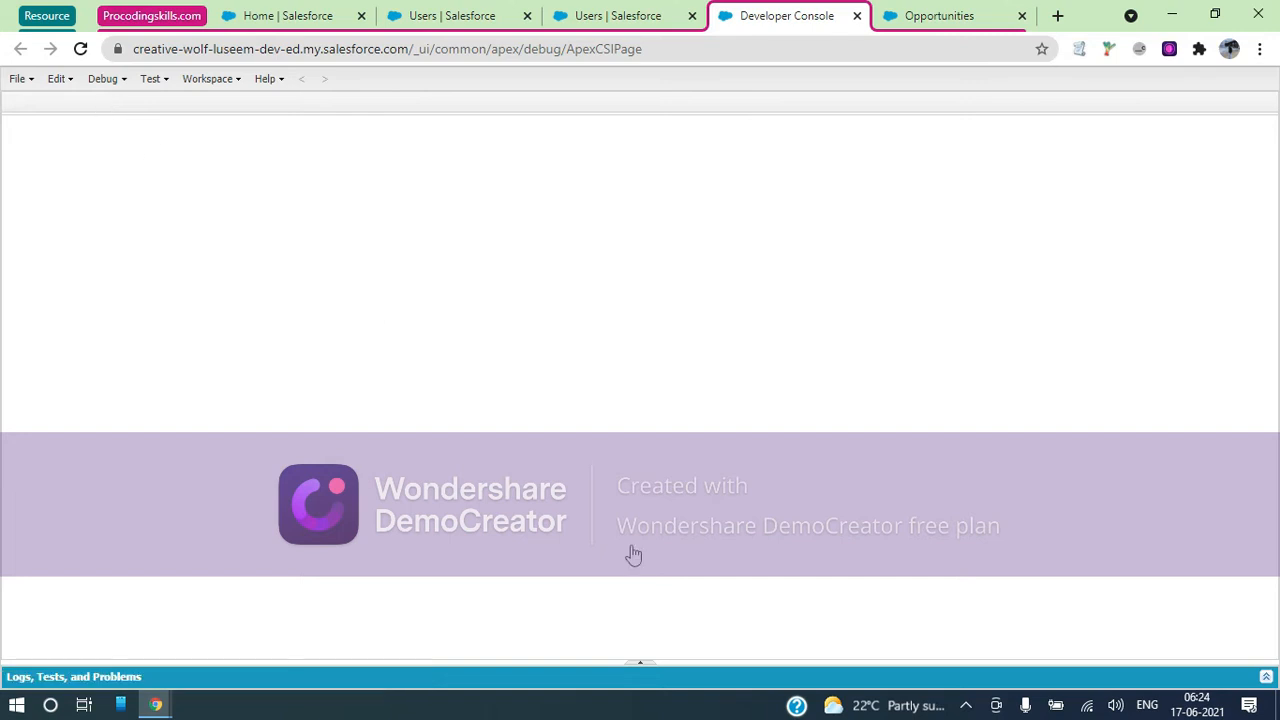
{"action": "left_click", "coordinate": [636, 669]}
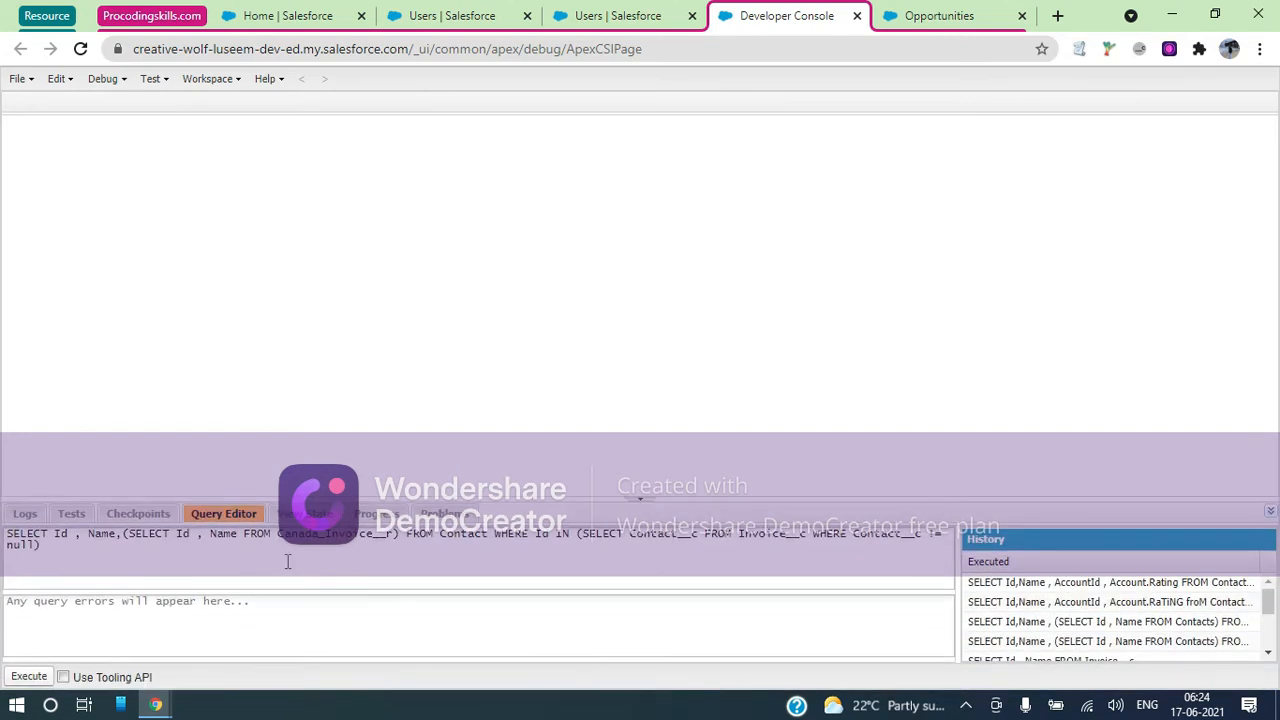
{"action": "key", "text": "ctrl+a"}
{"action": "type", "text": "SE"}
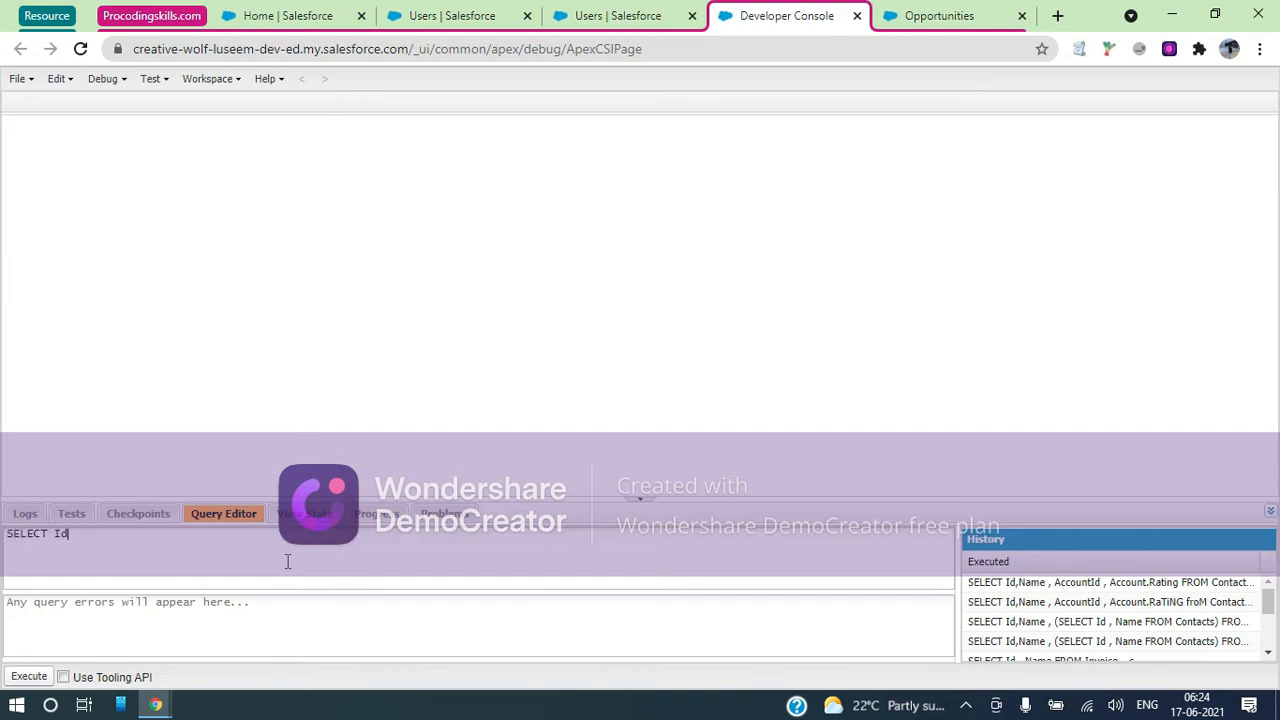
{"action": "type", "text": "LECT Id , Na"}
{"action": "key", "text": "BackSpace"}
{"action": "key", "text": "BackSpace"}
{"action": "type", "text": ".Name , Cont"}
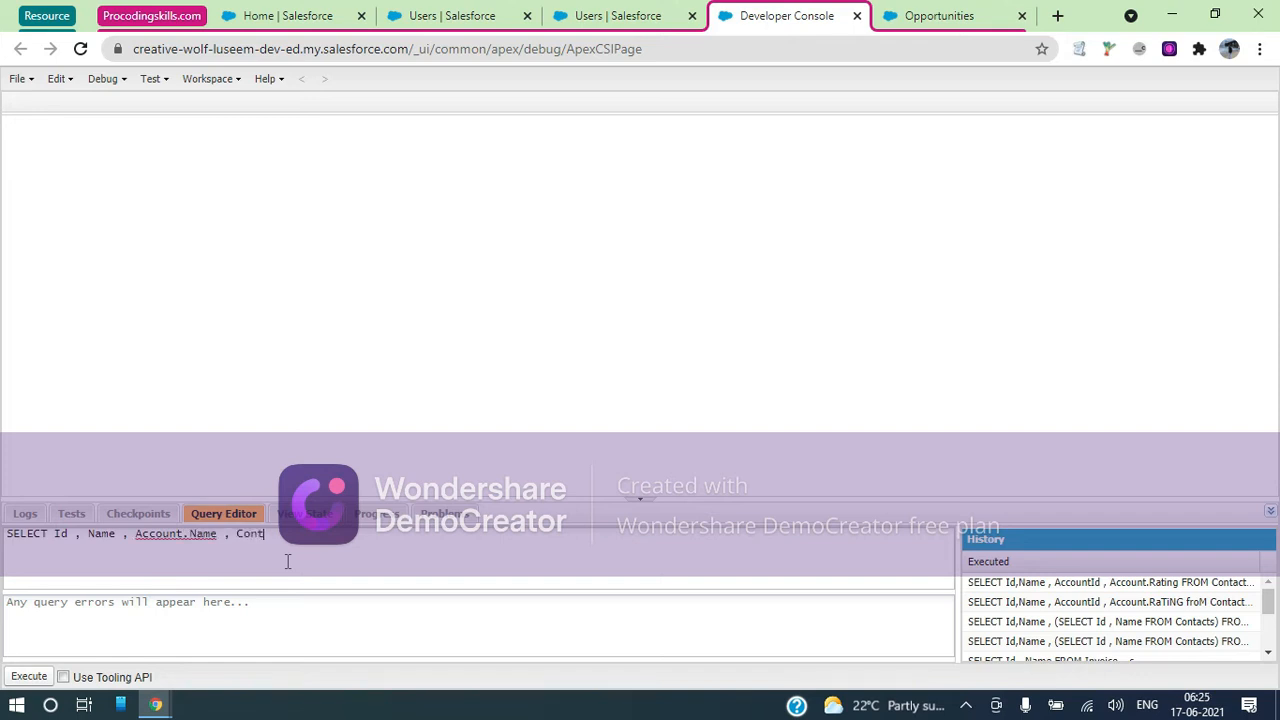
{"action": "type", "text": "act.Name FROM User WHERE"}
{"action": "left_click", "coordinate": [29, 677]}
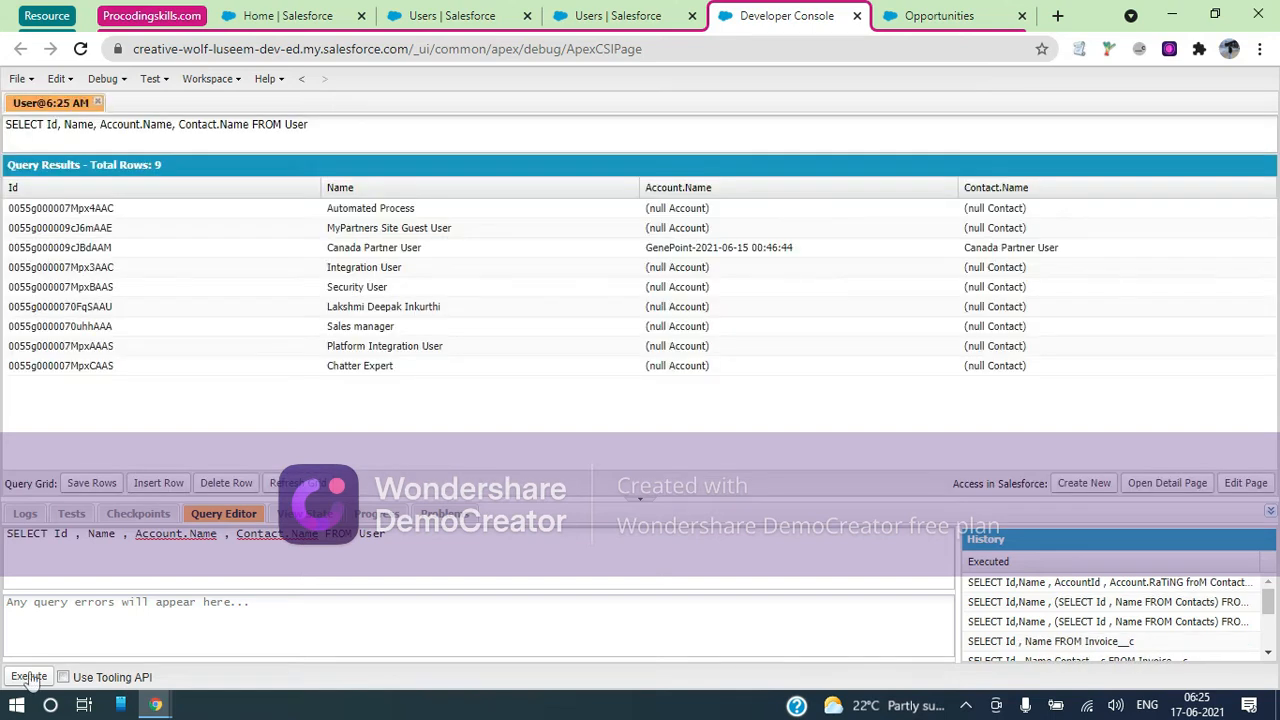
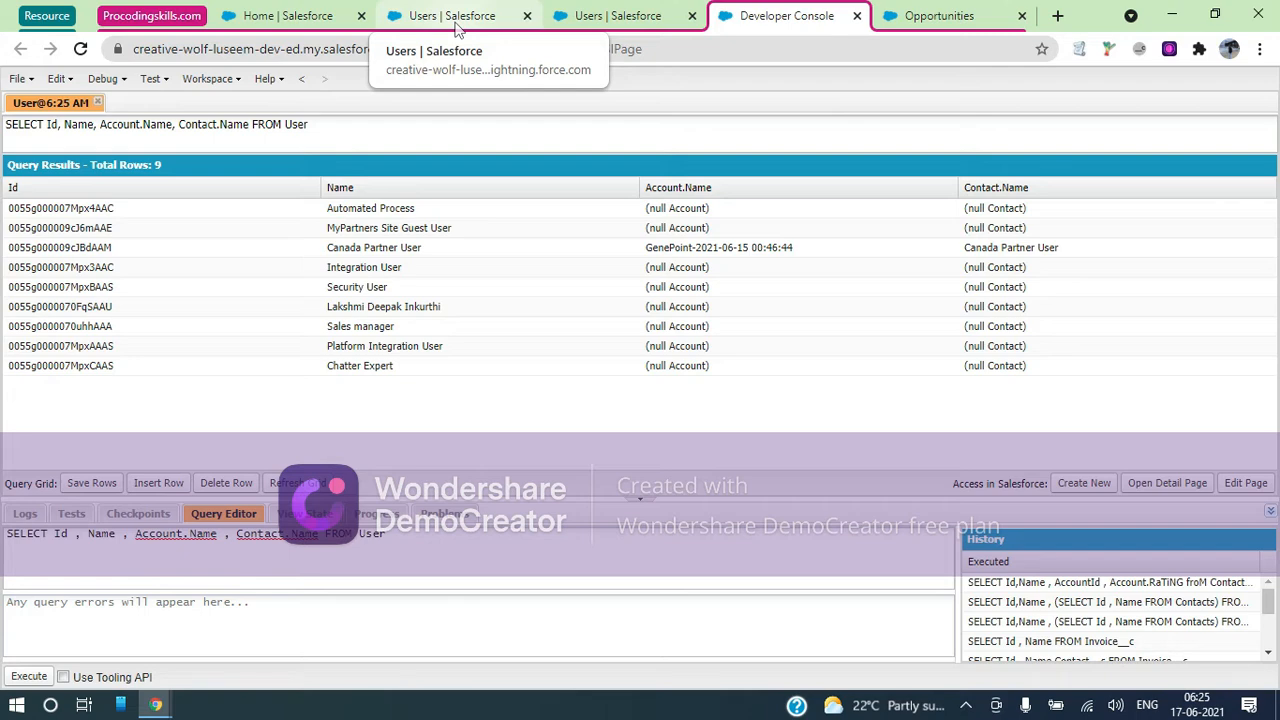
After checking the Canada Partner User record, append ', IsPartnerUser' to the User query and execute it
{"action": "left_click", "coordinate": [455, 16]}
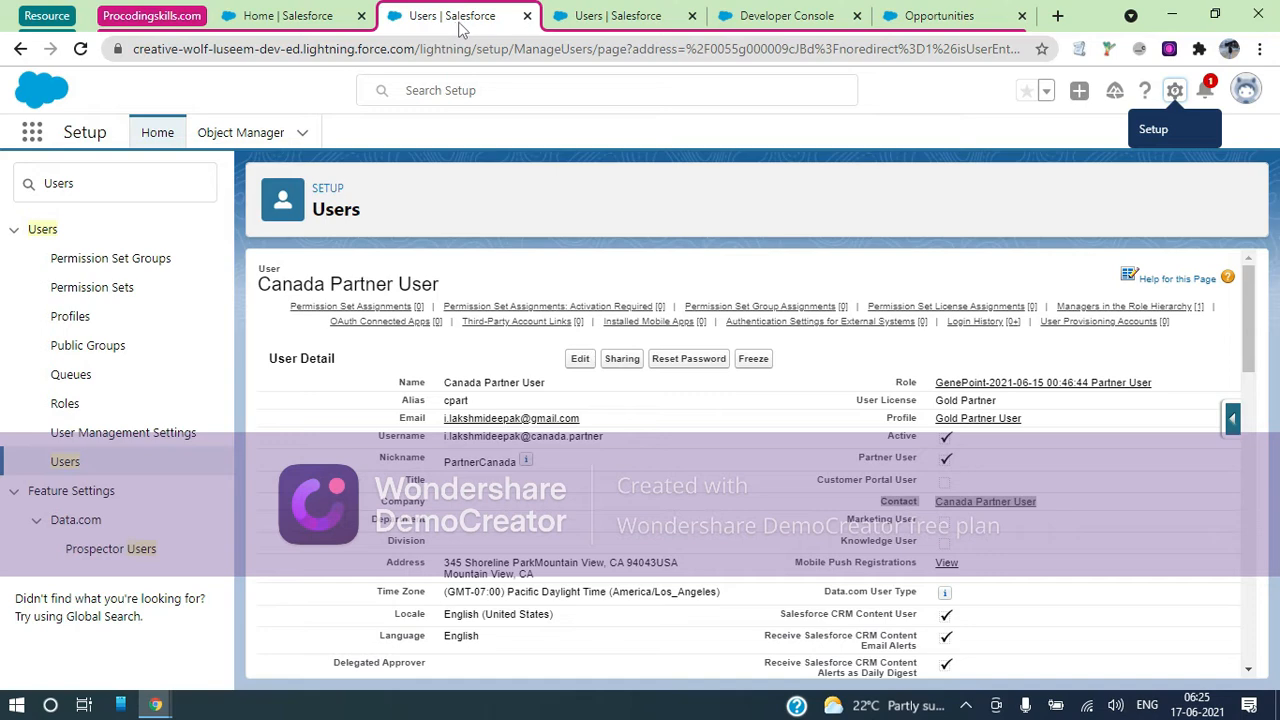
{"action": "left_click", "coordinate": [767, 18]}
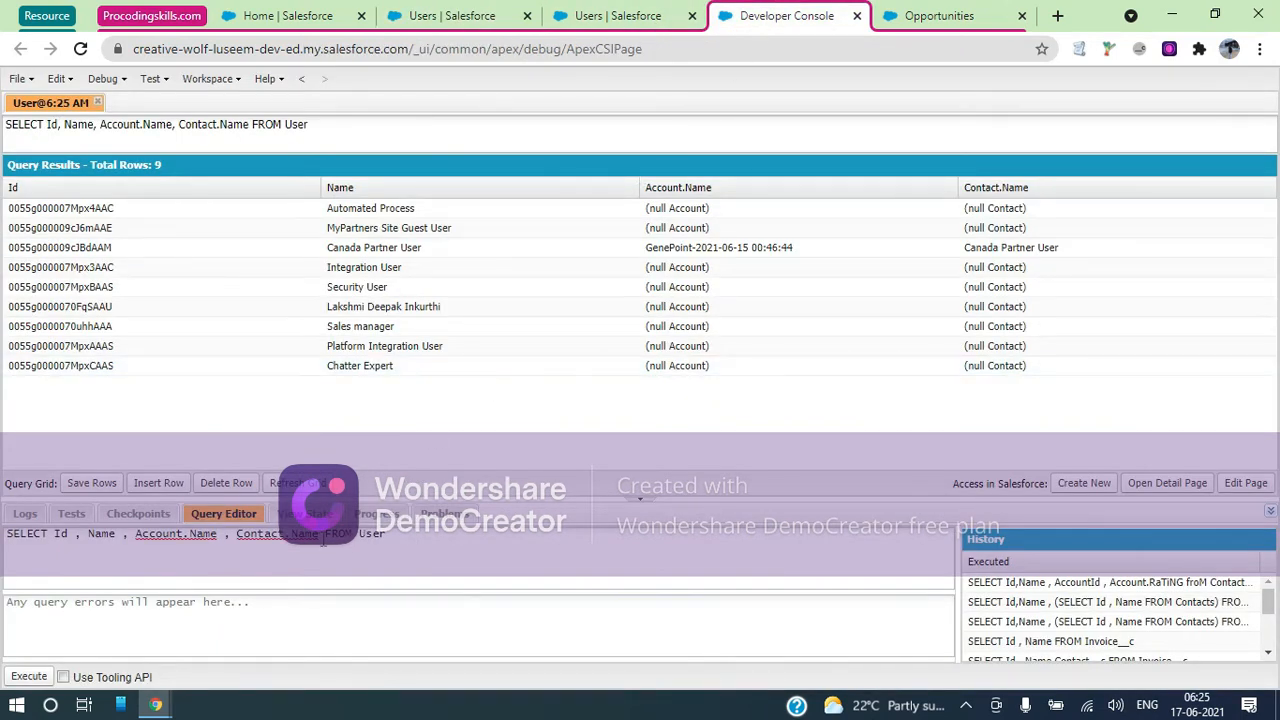
{"action": "type", "text": ", IsPartnerUser"}
{"action": "left_click", "coordinate": [29, 678]}
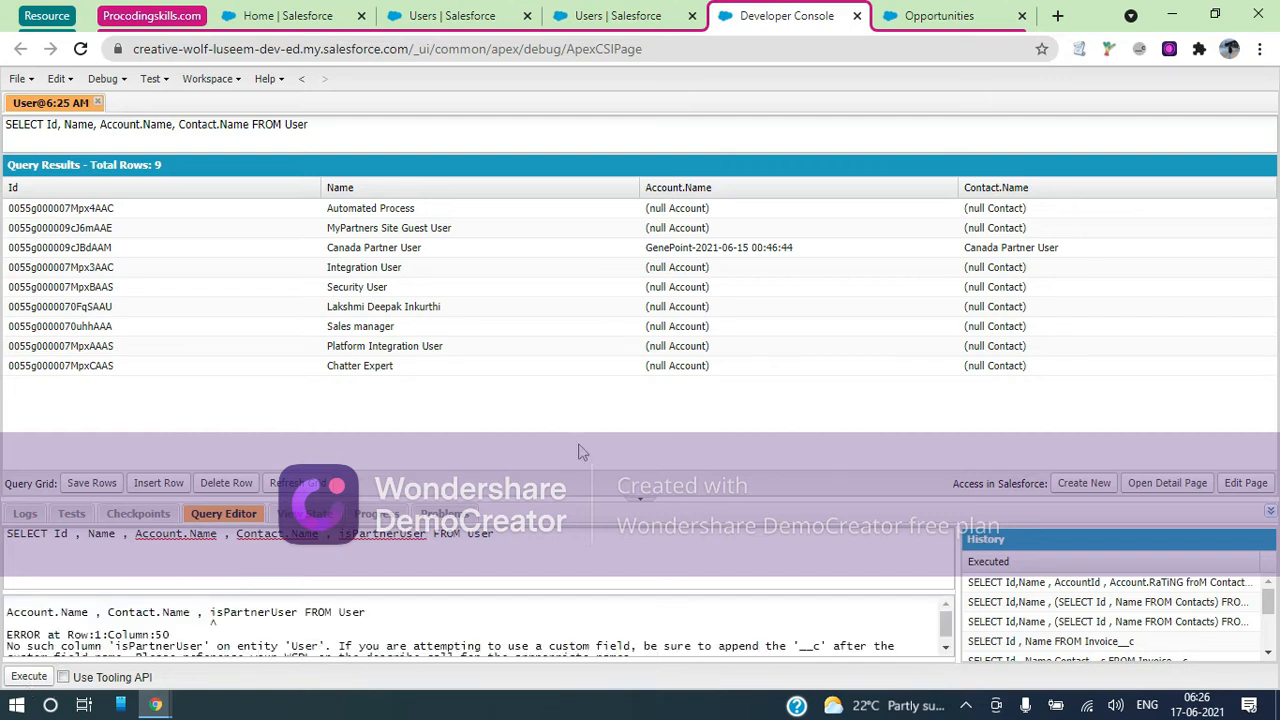
Search the web for 'User SOAP APU' and open the User object's SOAP API developer guide
{"action": "left_click", "coordinate": [1060, 16]}
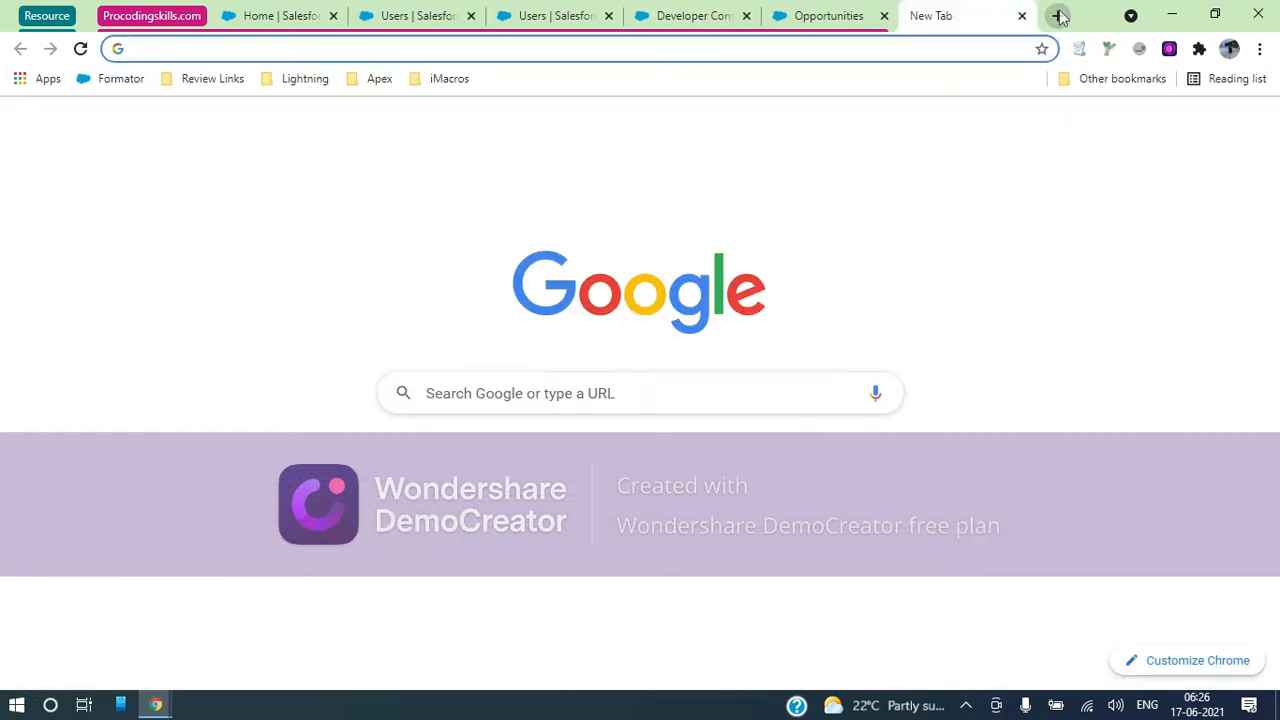
{"action": "type", "text": "User"}
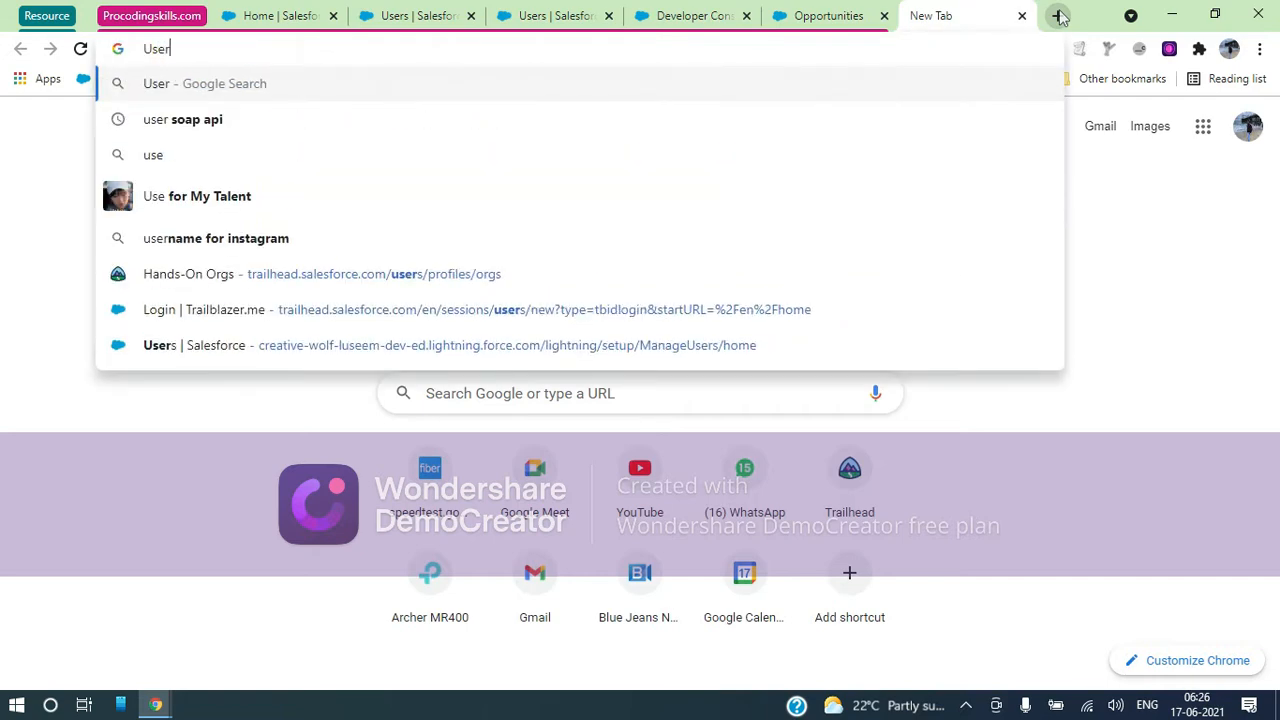
{"action": "type", "text": " SOAP APU"}
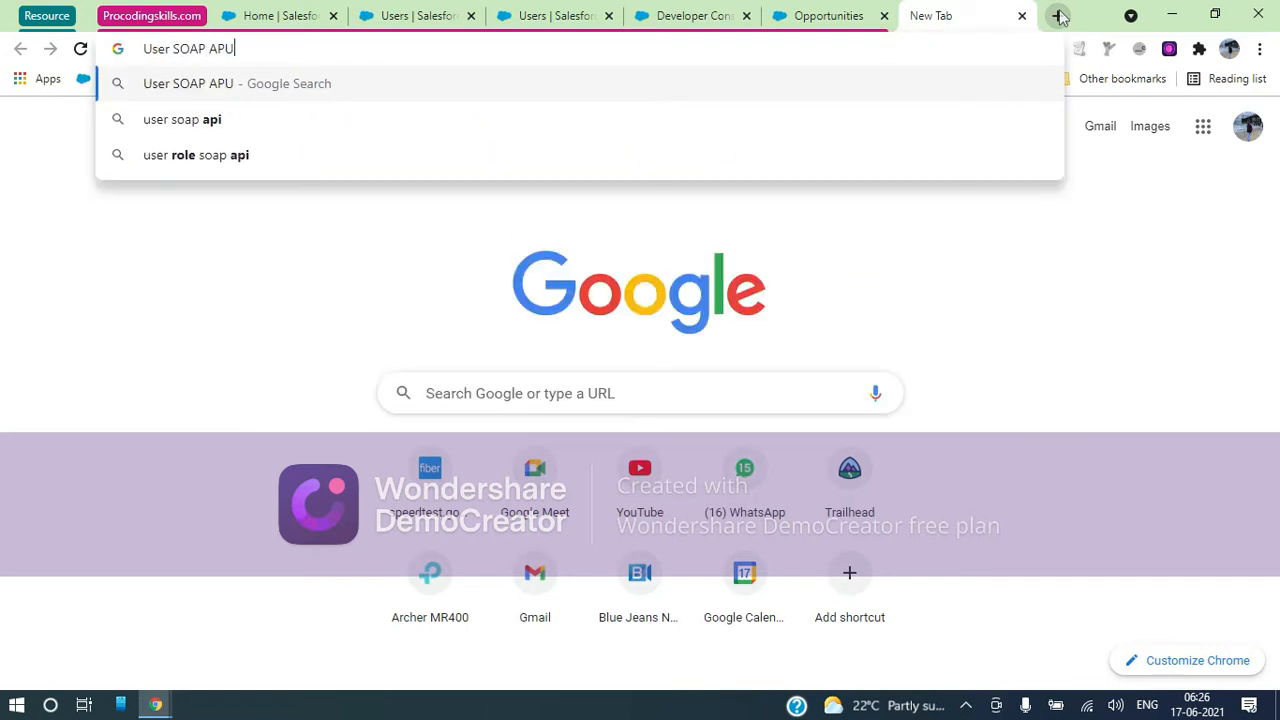
{"action": "key", "text": "Return"}
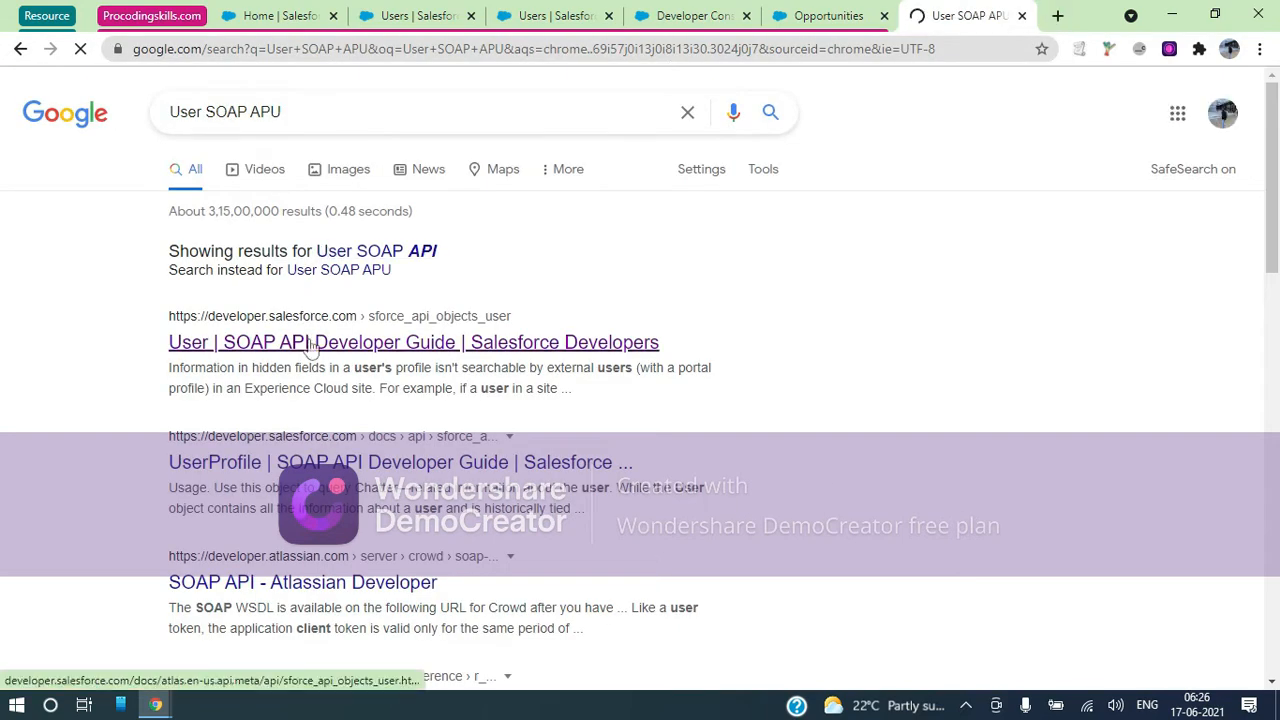
{"action": "left_click", "coordinate": [310, 345]}
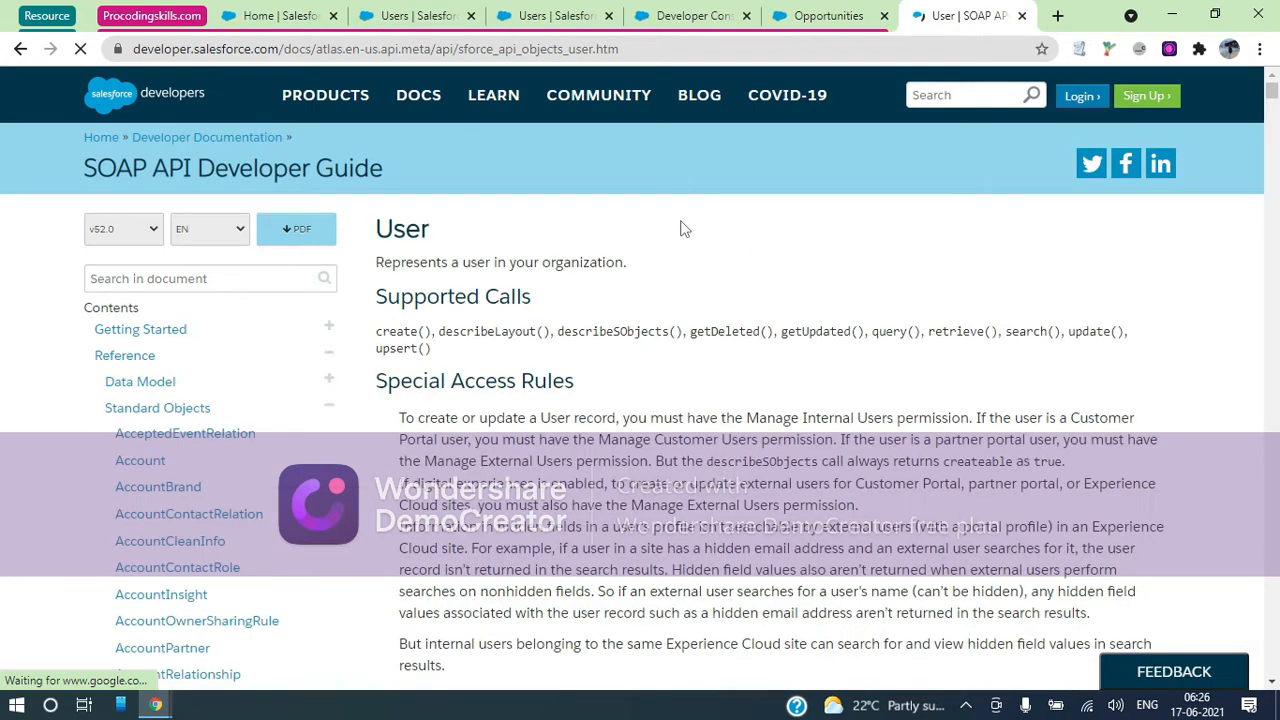
Find the IsPartner field on the guide page, then go back to the Developer Console
{"action": "key", "text": "ctrl+f"}
{"action": "type", "text": "P"}
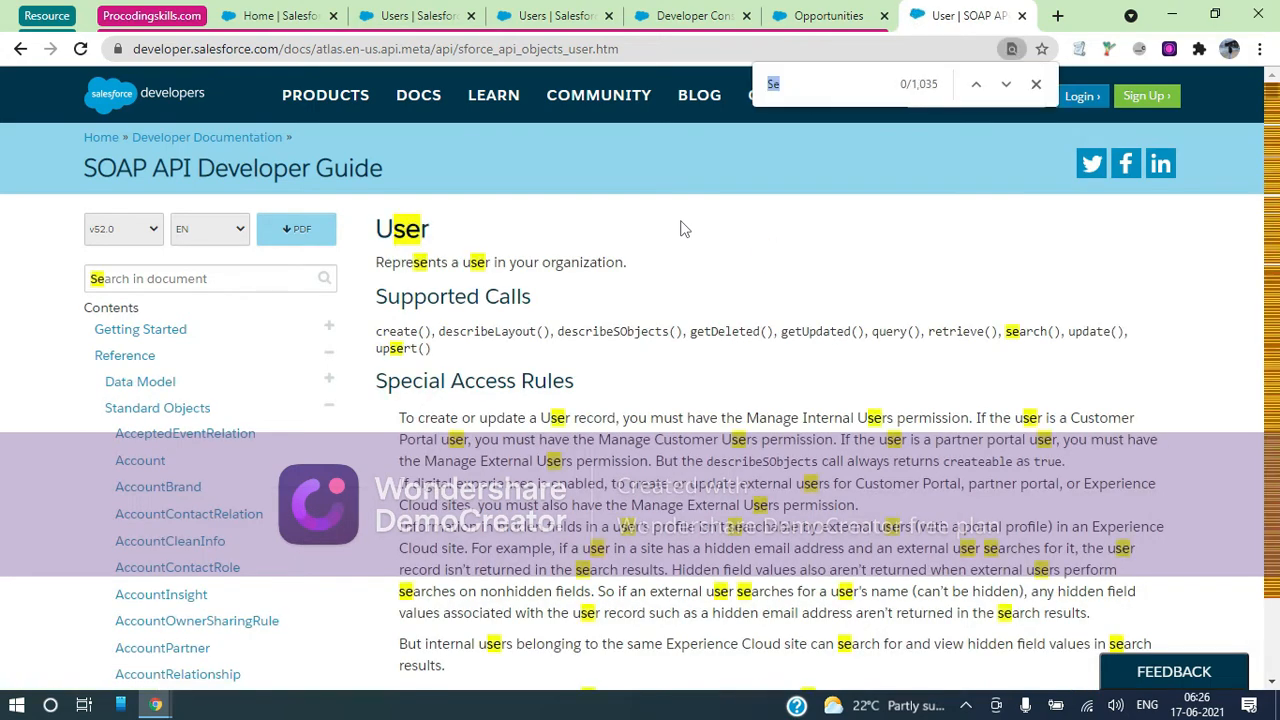
{"action": "type", "text": "art"}
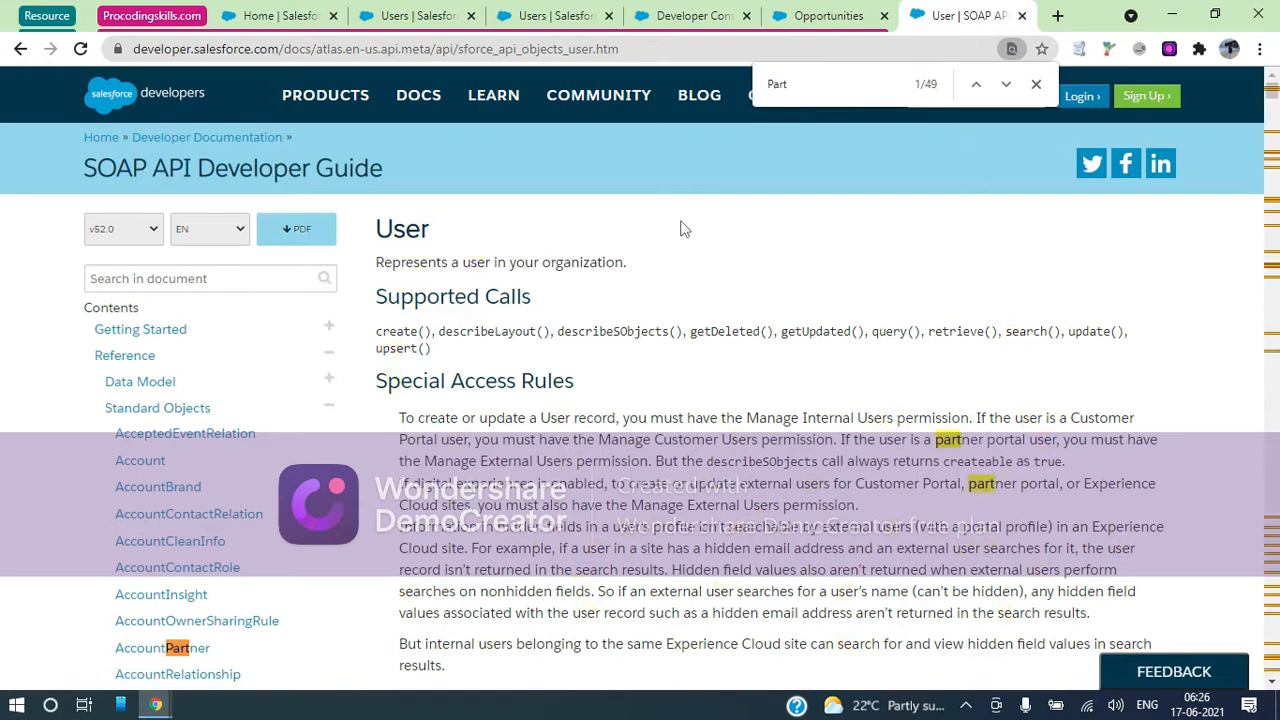
{"action": "type", "text": "ner"}
{"action": "key", "text": "Return"}
{"action": "key", "text": "Return"}
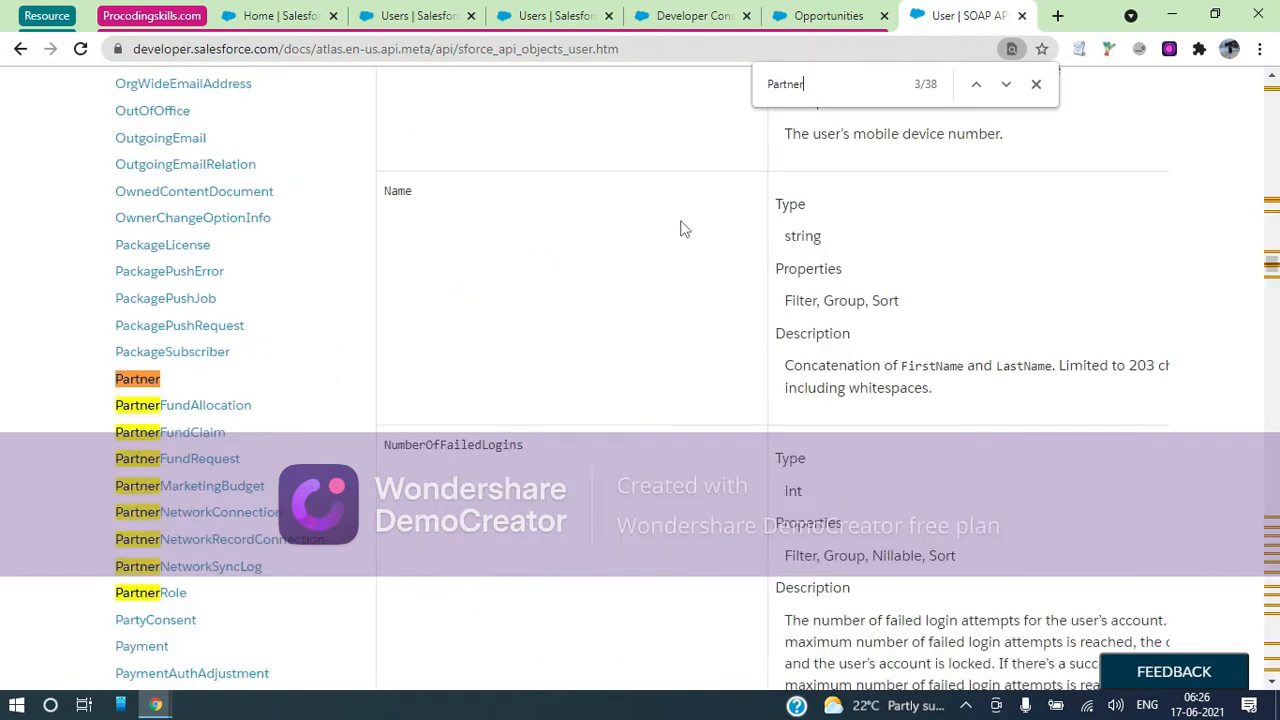
{"action": "key", "text": "Return"}
{"action": "key", "text": "Return"}
{"action": "key", "text": "Return"}
{"action": "key", "text": "Return"}
{"action": "key", "text": "Return"}
{"action": "key", "text": "Return"}
{"action": "key", "text": "Return"}
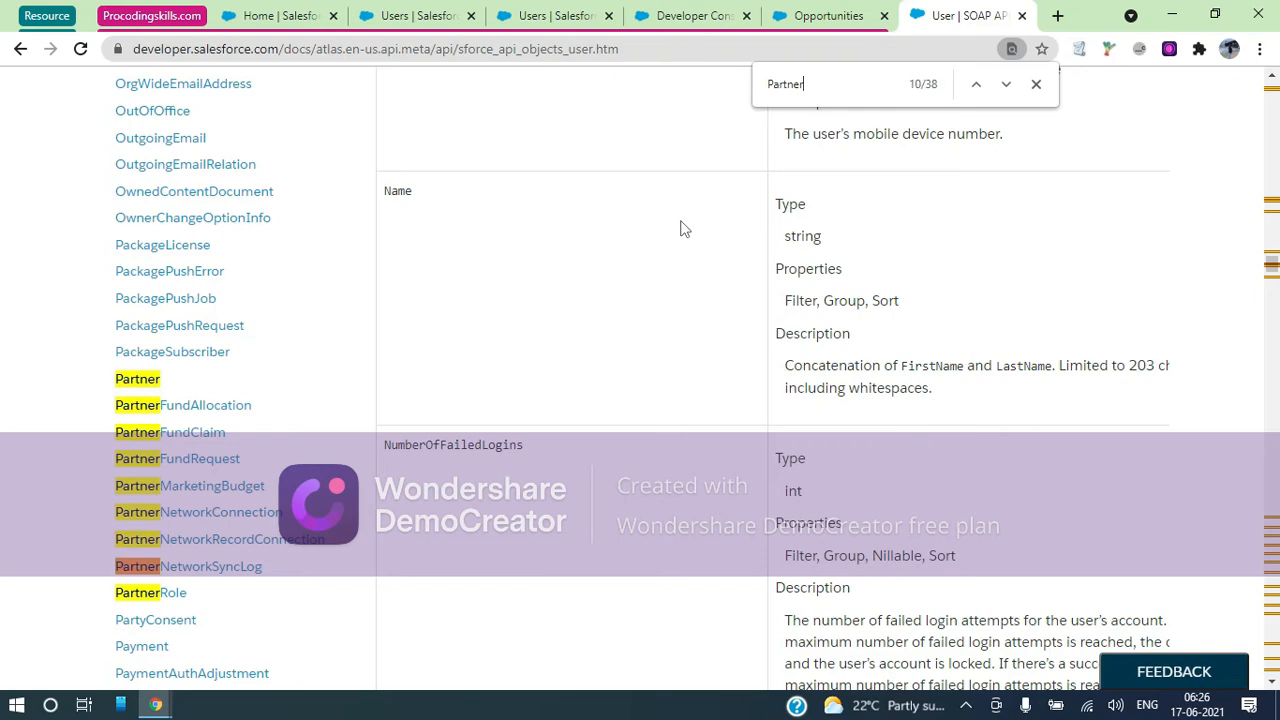
{"action": "key", "text": "Return"}
{"action": "key", "text": "Return"}
{"action": "key", "text": "Return"}
{"action": "key", "text": "Return"}
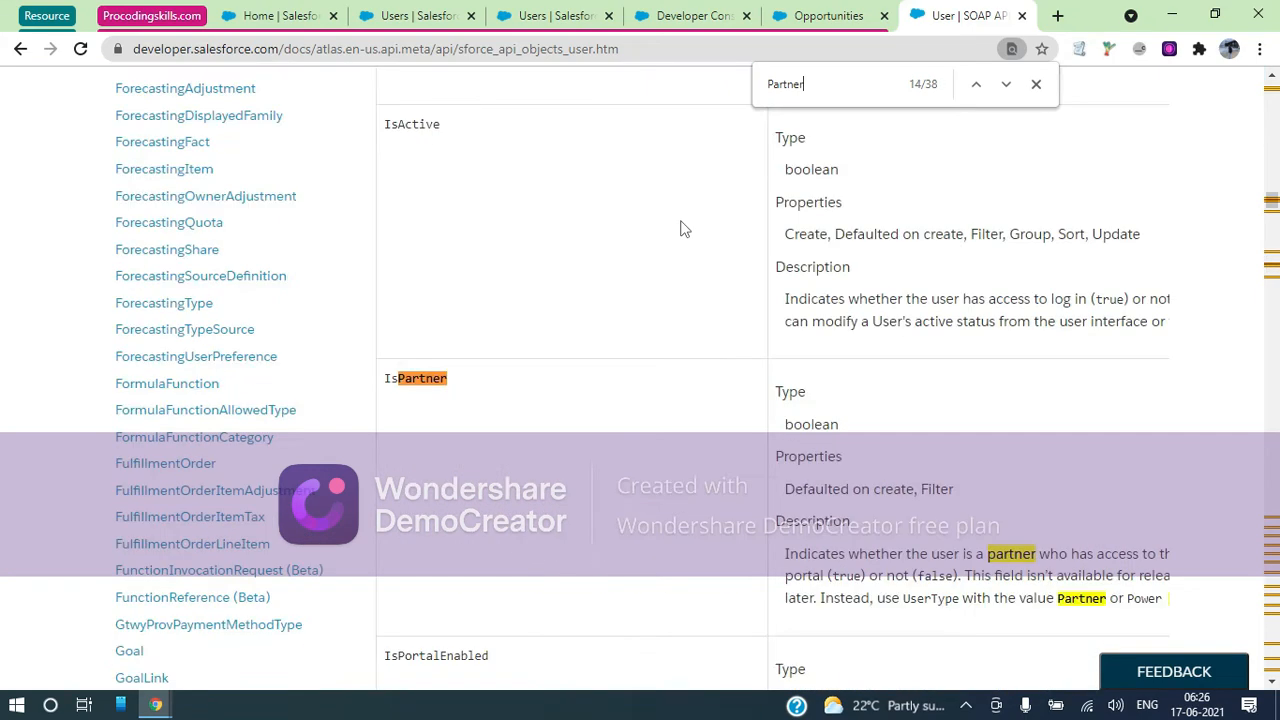
{"action": "double_click", "coordinate": [425, 375]}
{"action": "key", "text": "ctrl+c"}
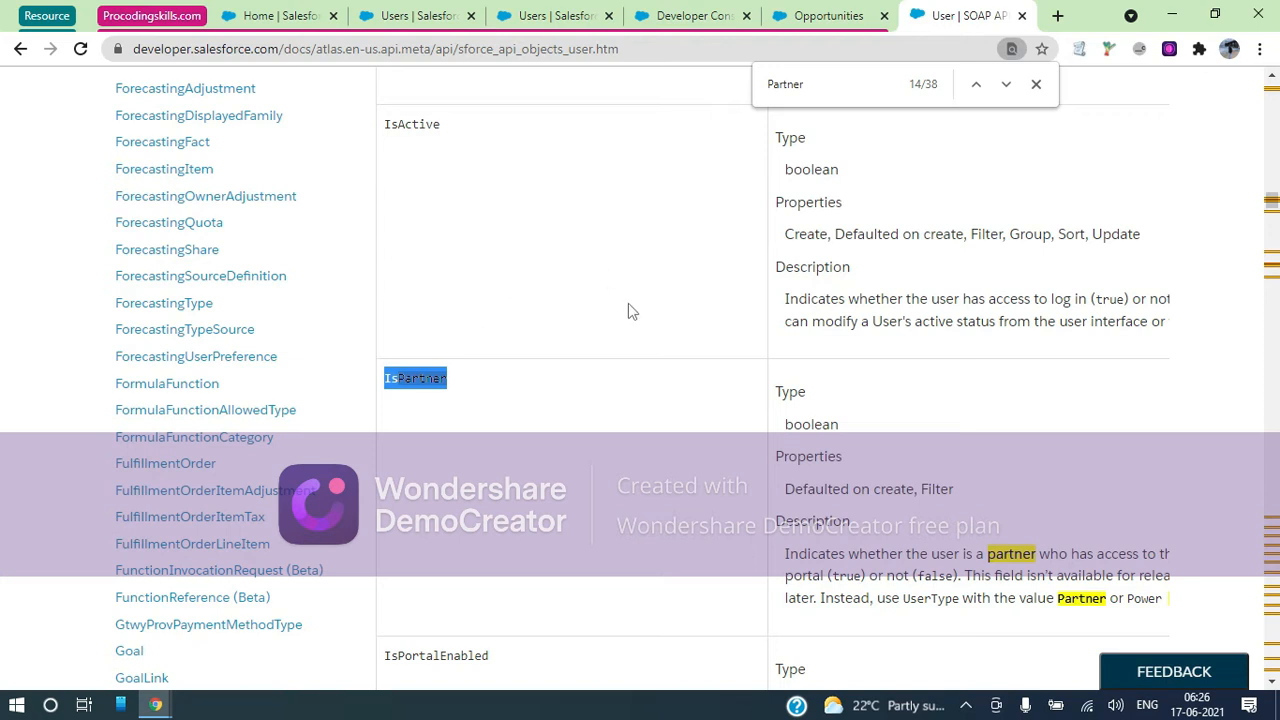
{"action": "double_click", "coordinate": [808, 86]}
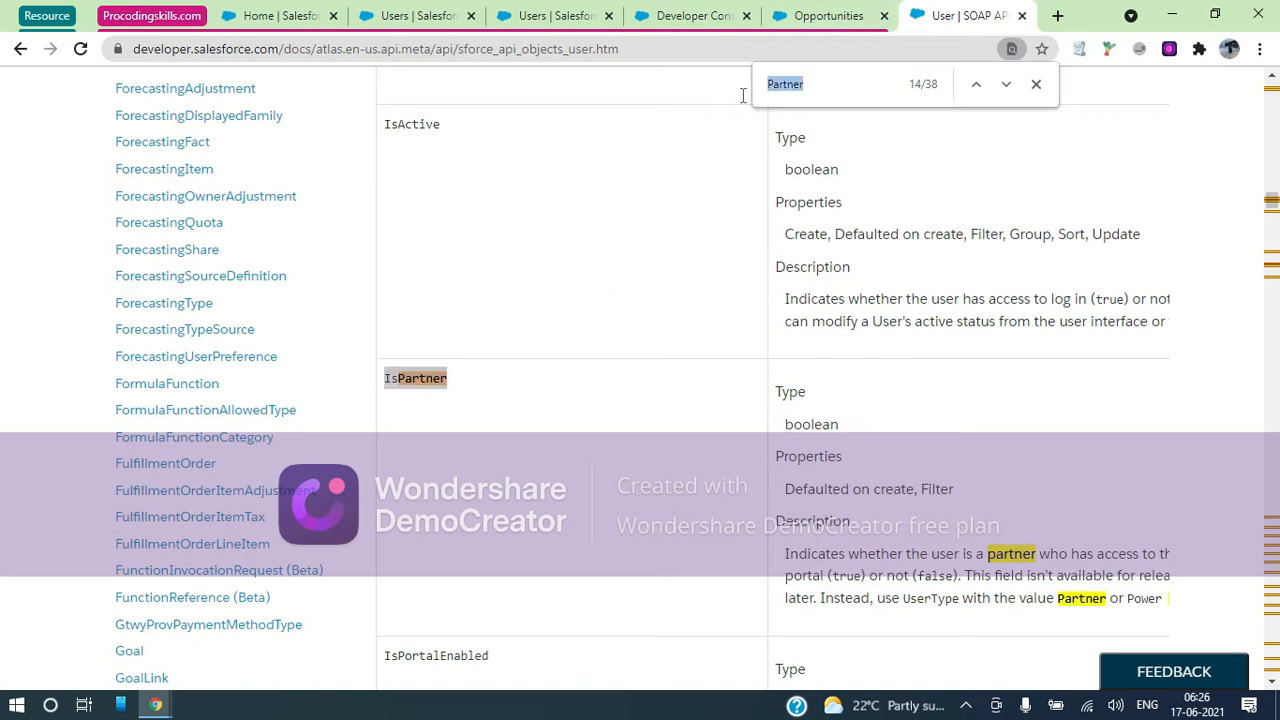
{"action": "type", "text": "IsCustom"}
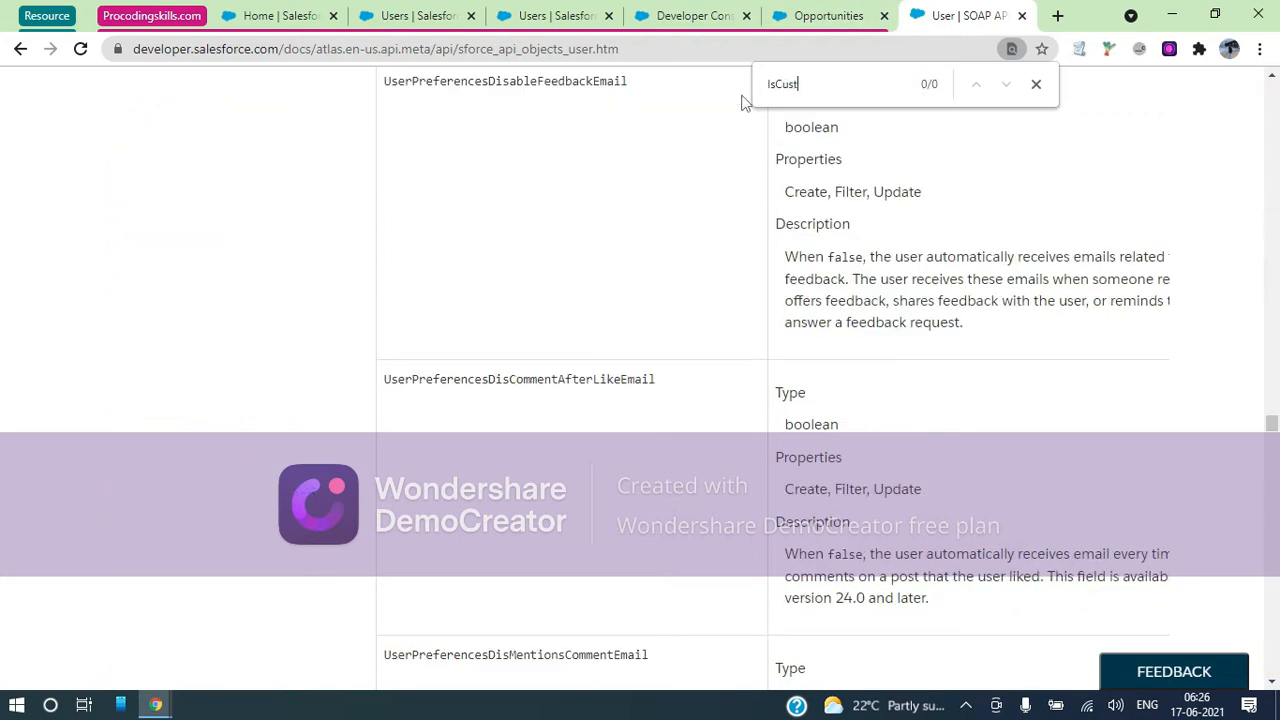
{"action": "key", "text": "BackSpace"}
{"action": "key", "text": "BackSpace"}
{"action": "key", "text": "BackSpace"}
{"action": "key", "text": "BackSpace"}
{"action": "key", "text": "BackSpace"}
{"action": "key", "text": "BackSpace"}
{"action": "key", "text": "BackSpace"}
{"action": "key", "text": "BackSpace"}
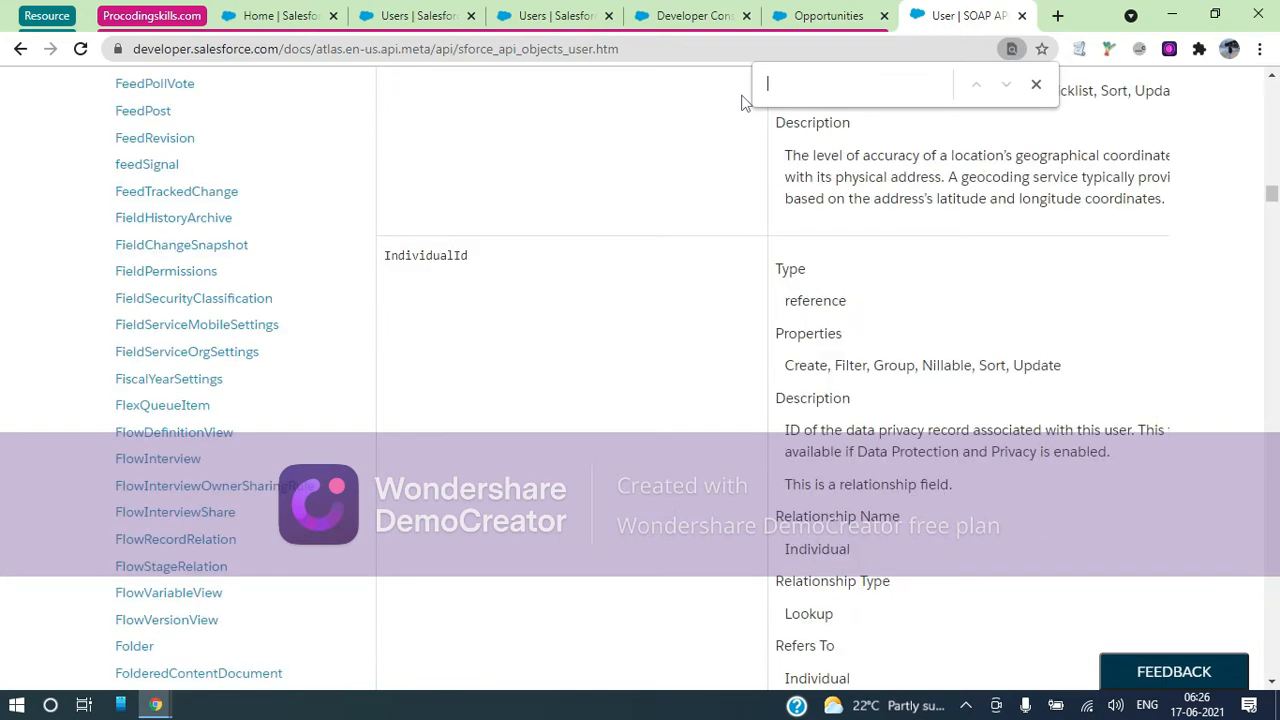
{"action": "key", "text": "ctrl+v"}
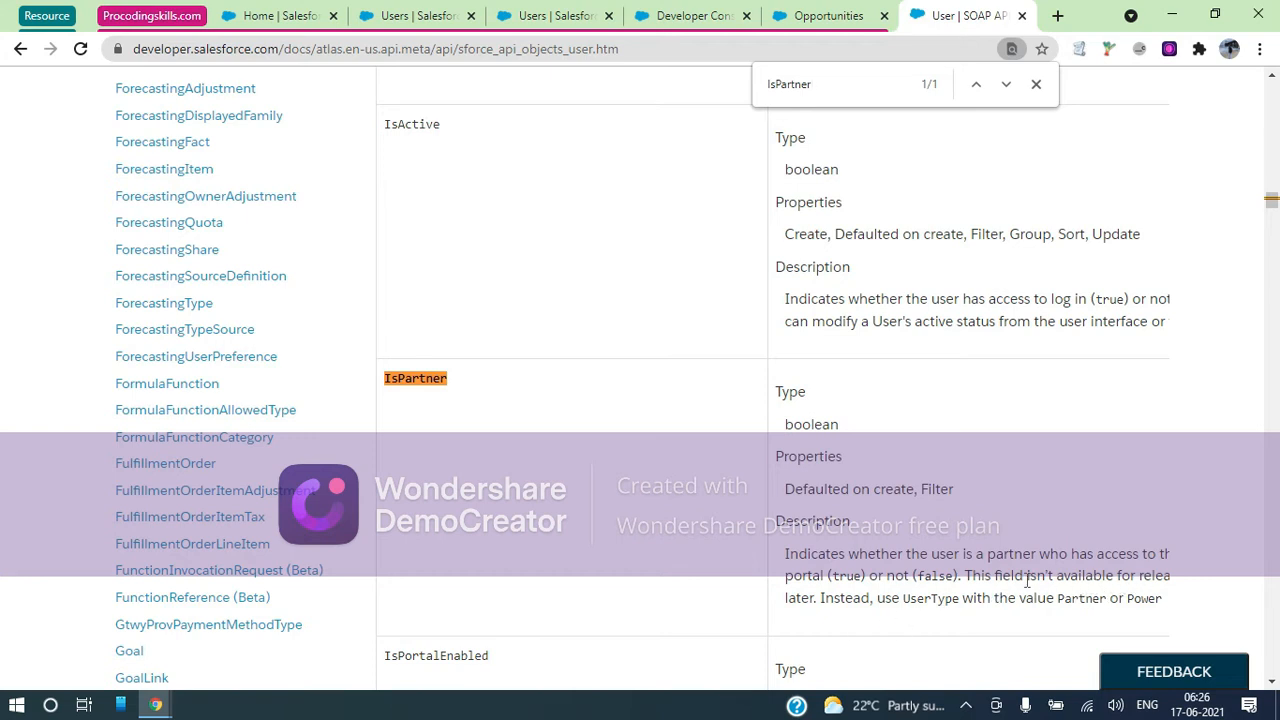
{"action": "scroll", "coordinate": [1060, 583], "scroll_direction": "right", "scroll_amount": 2}
{"action": "scroll", "coordinate": [1027, 580], "scroll_direction": "left", "scroll_amount": 2}
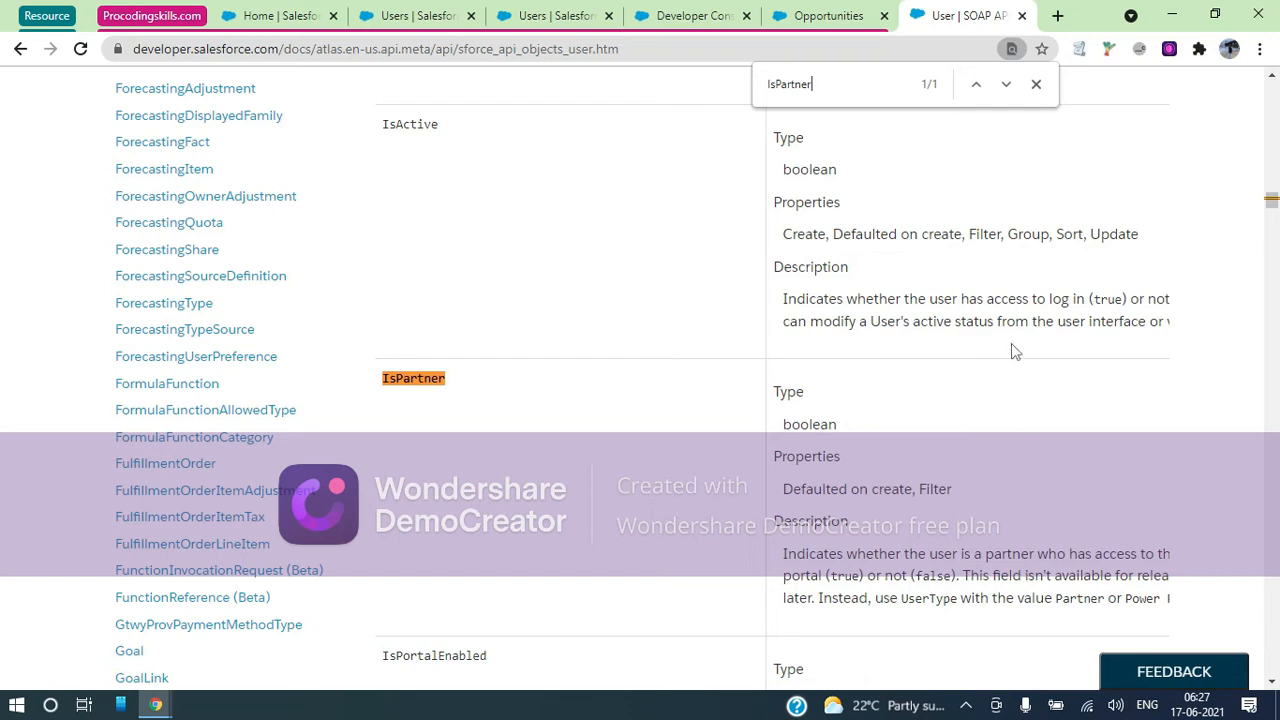
{"action": "left_click", "coordinate": [690, 15]}
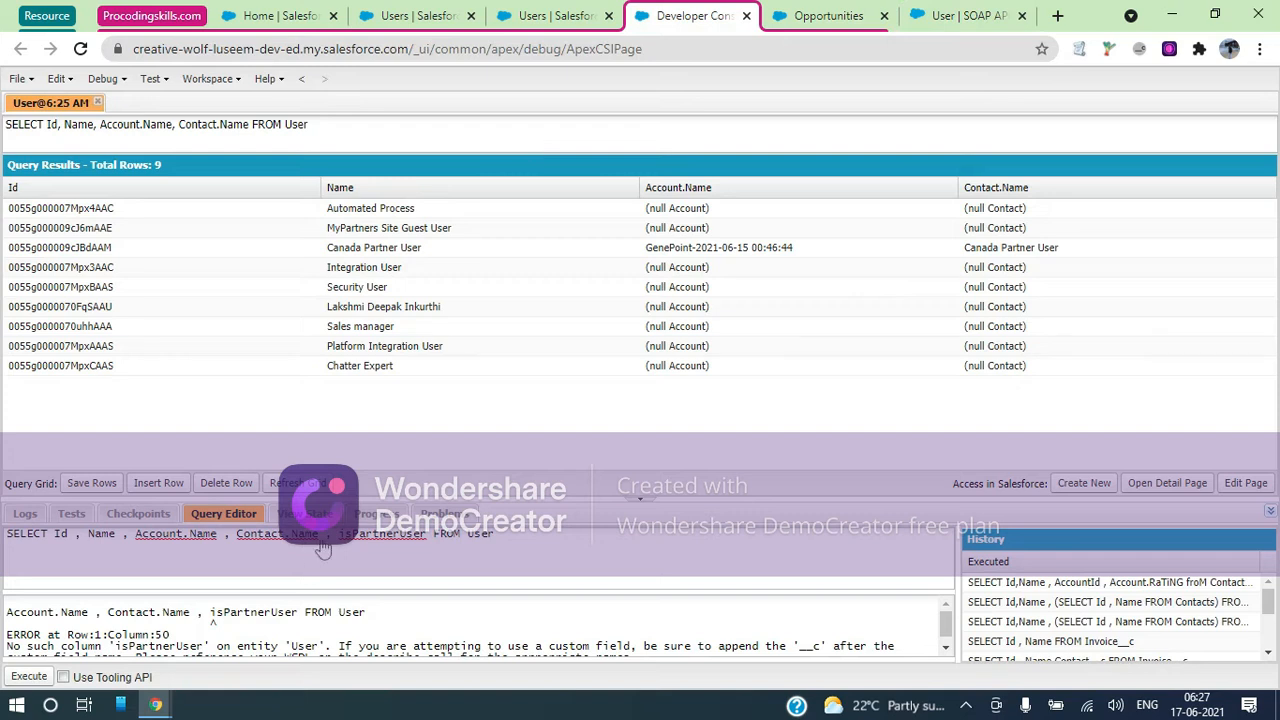
Append userType to the User query and rerun it
{"action": "left_click", "coordinate": [430, 535]}
{"action": "type", "text": ", userType"}
{"action": "left_click", "coordinate": [30, 677]}
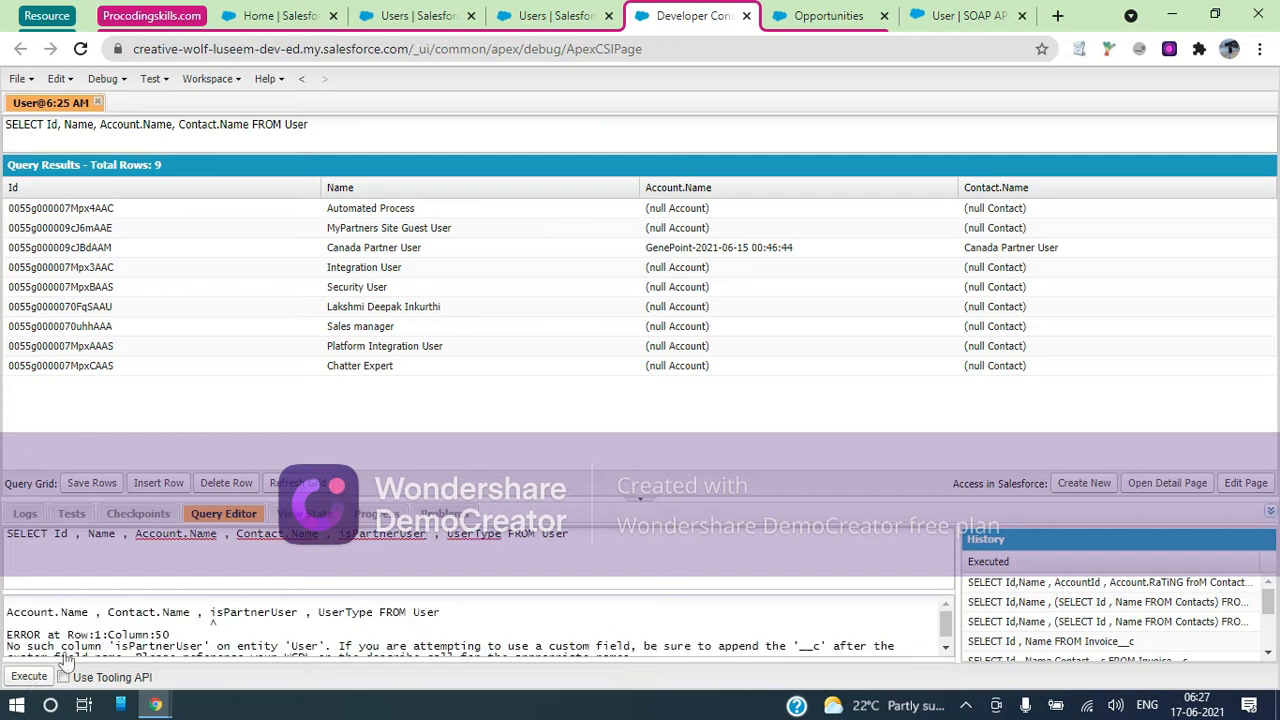
Retry the partner column as isPartner, then as the exact IsPartner name from the documentation
{"action": "double_click", "coordinate": [383, 535]}
{"action": "key", "text": "Delete"}
{"action": "key", "text": "ctrl+z"}
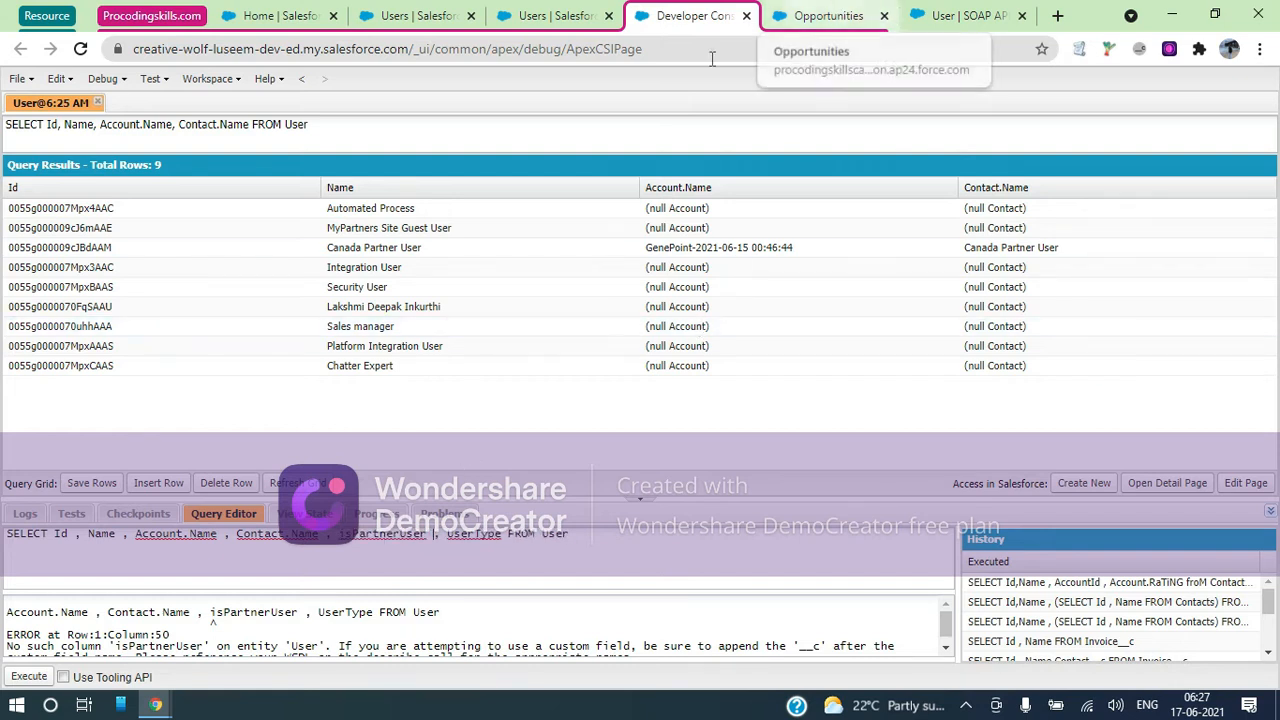
{"action": "key", "text": "BackSpace"}
{"action": "key", "text": "BackSpace"}
{"action": "key", "text": "BackSpace"}
{"action": "key", "text": "BackSpace"}
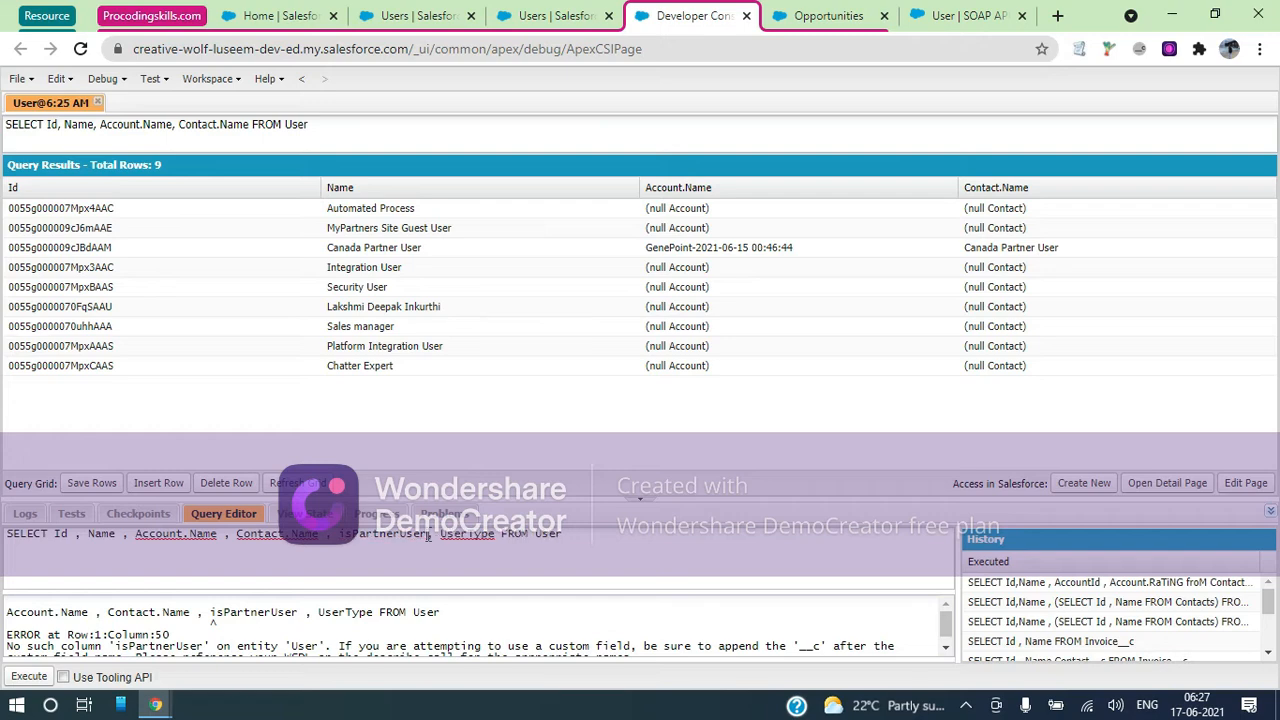
{"action": "left_click", "coordinate": [28, 677]}
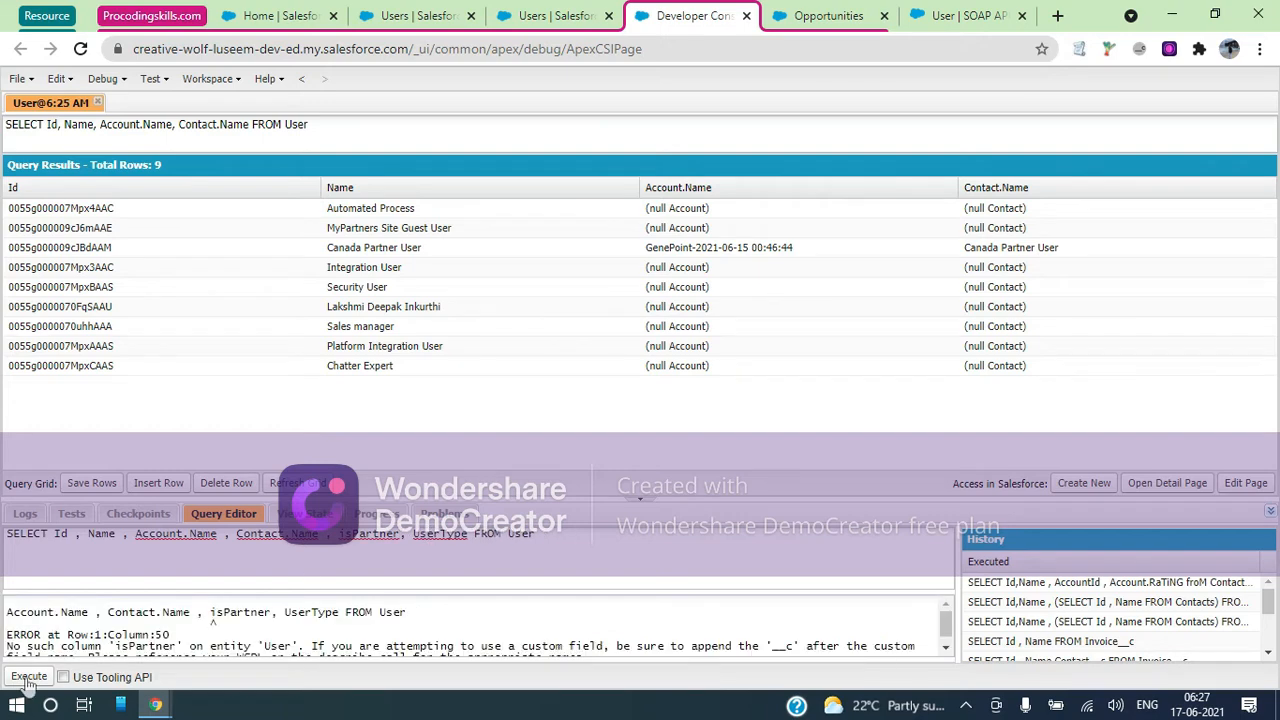
{"action": "left_click", "coordinate": [960, 15]}
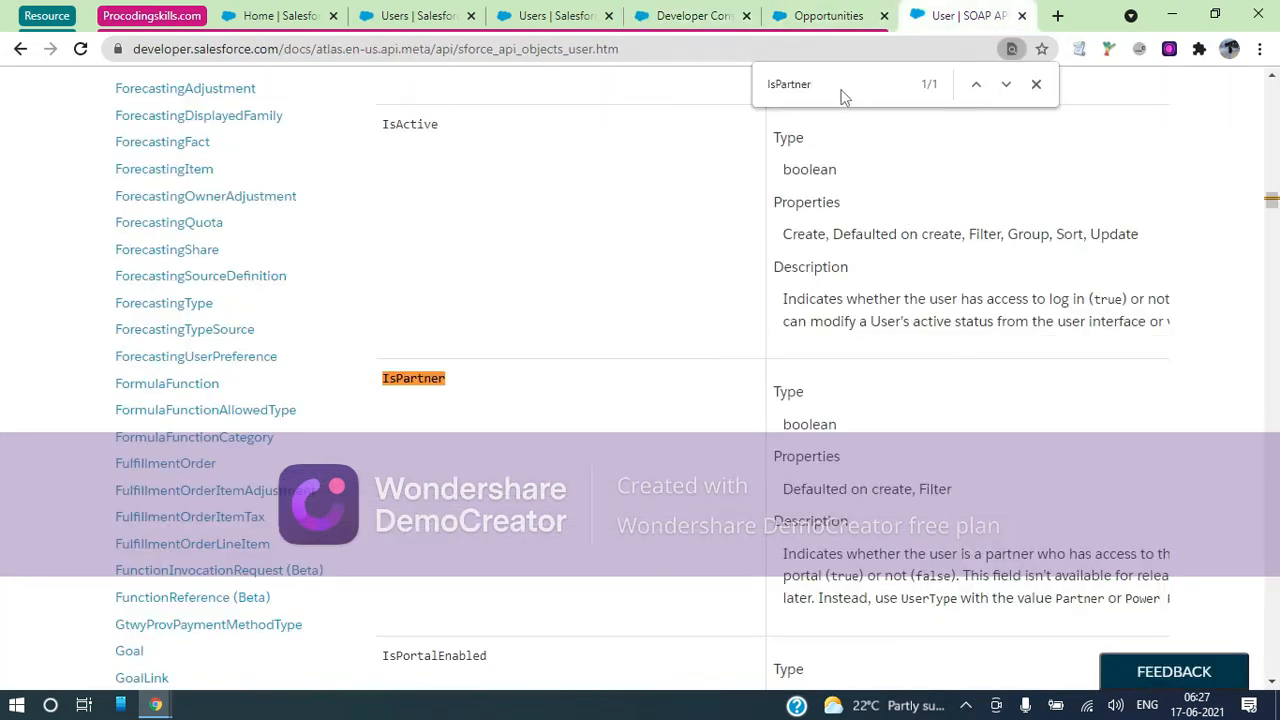
{"action": "left_click_drag", "start_coordinate": [830, 90], "coordinate": [760, 95]}
{"action": "left_click", "coordinate": [693, 14]}
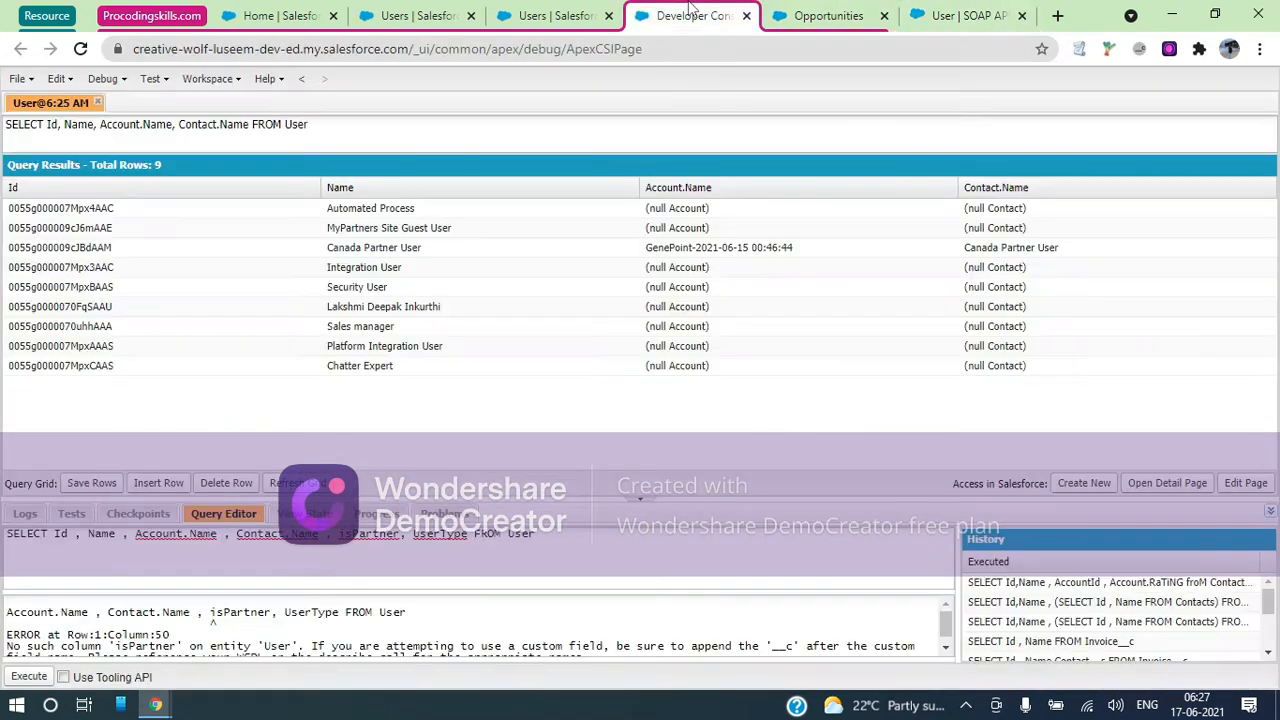
{"action": "double_click", "coordinate": [348, 537]}
{"action": "key", "text": "Right"}
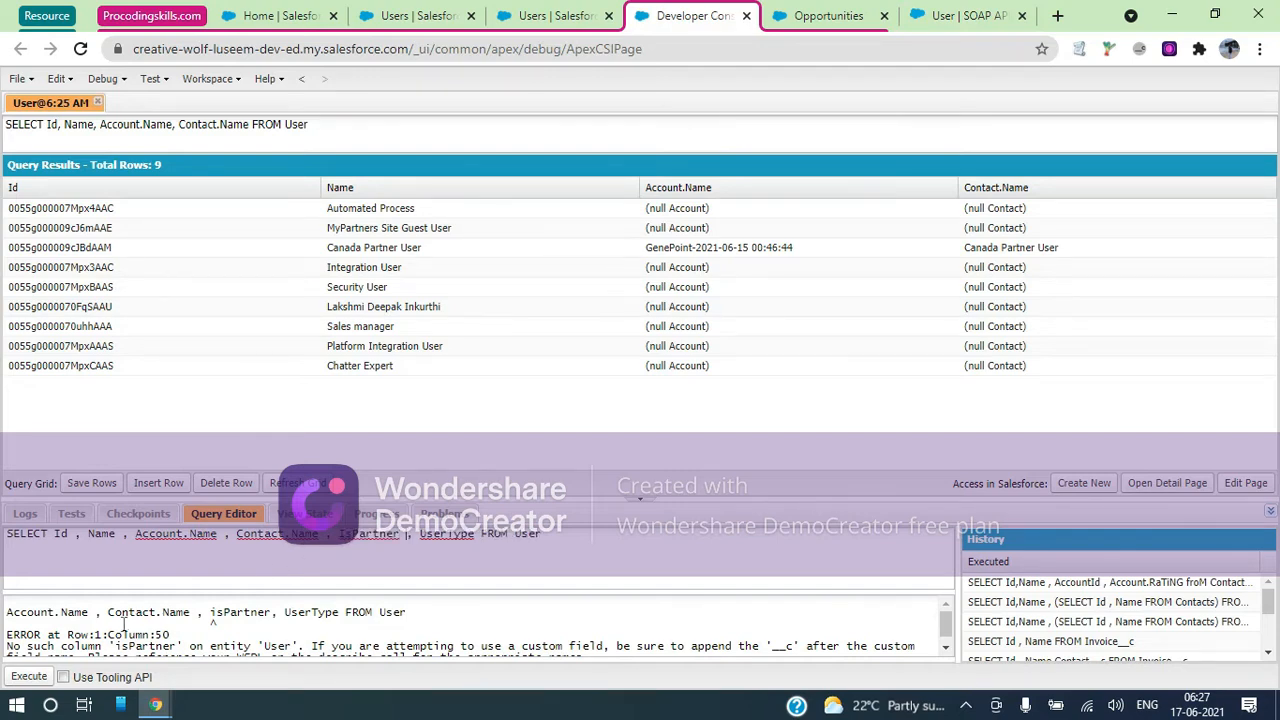
{"action": "left_click", "coordinate": [40, 678]}
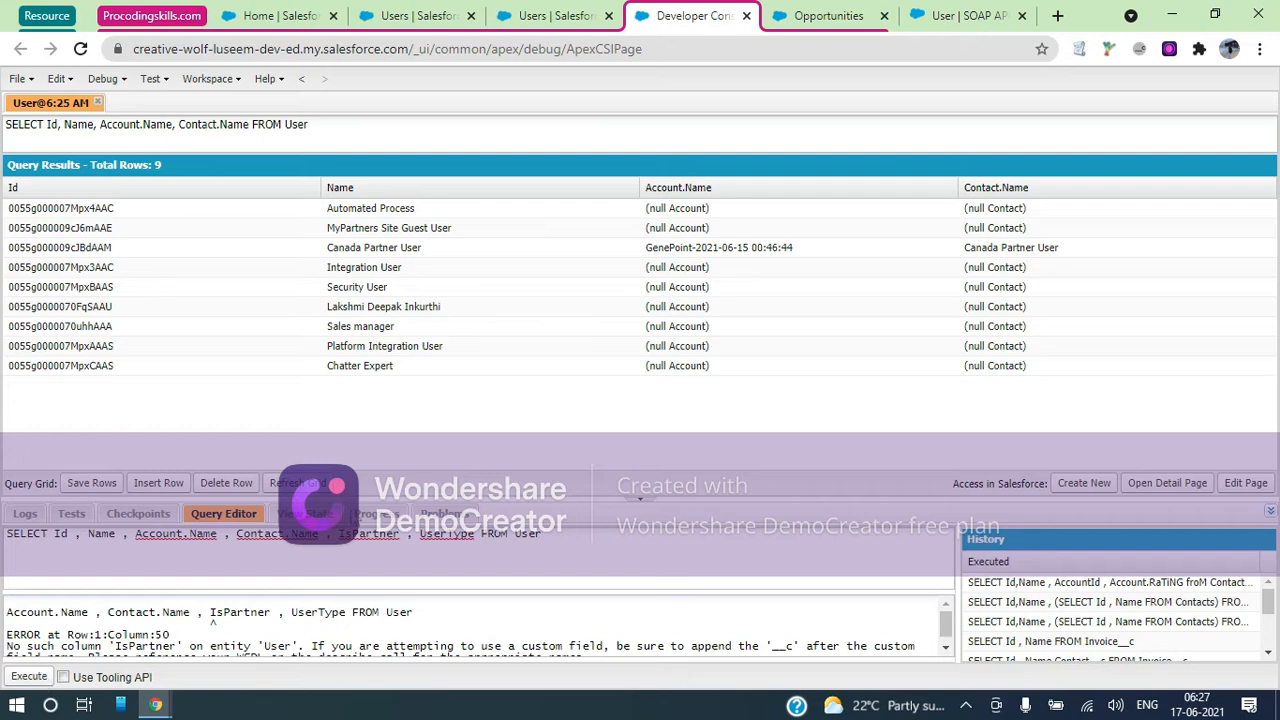
Drop IsPartner and rerun the query with Id, Name, Account.Name, Contact.Name and UserType
{"action": "double_click", "coordinate": [368, 533]}
{"action": "key", "text": "BackSpace"}
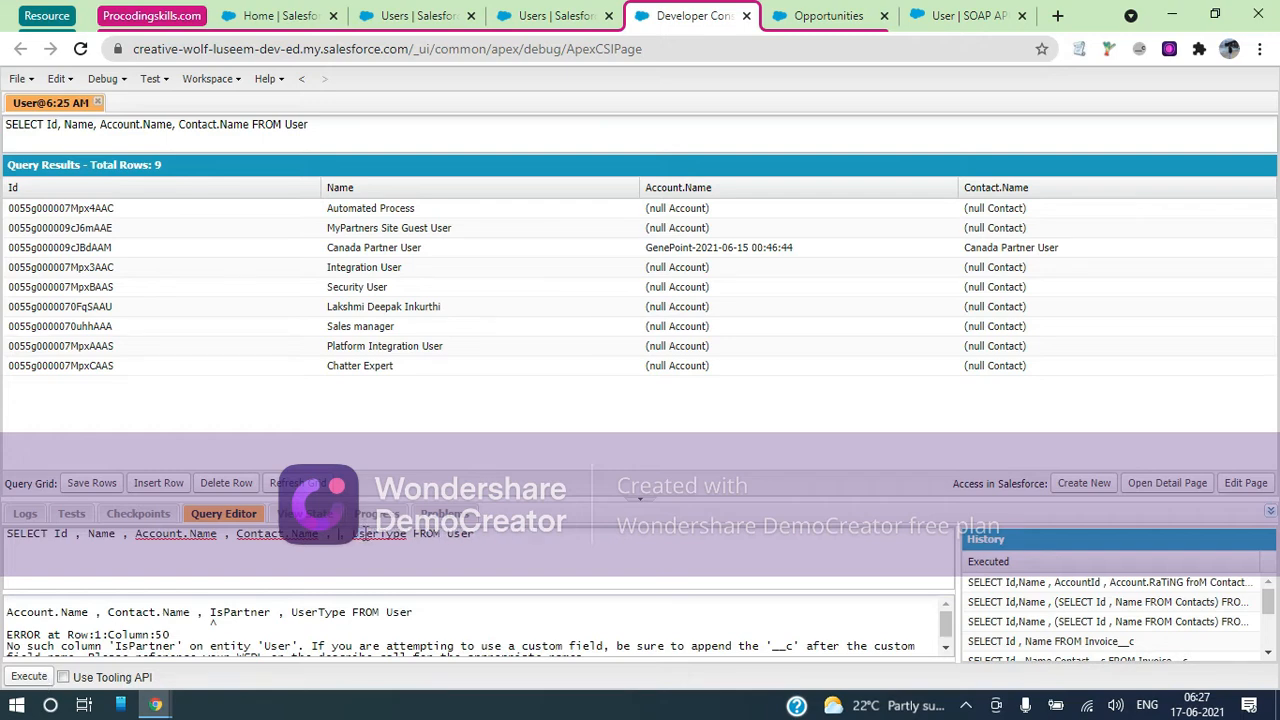
{"action": "key", "text": "BackSpace"}
{"action": "key", "text": "BackSpace"}
{"action": "key", "text": "BackSpace"}
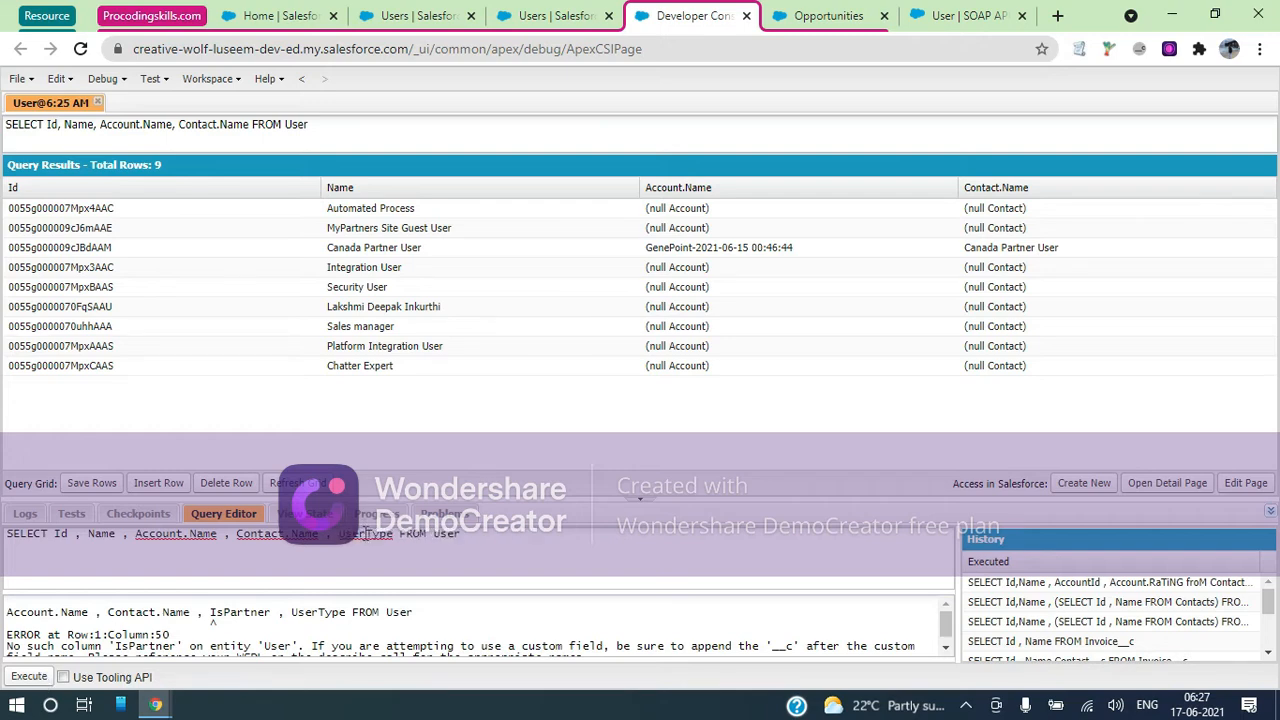
{"action": "left_click", "coordinate": [36, 678]}
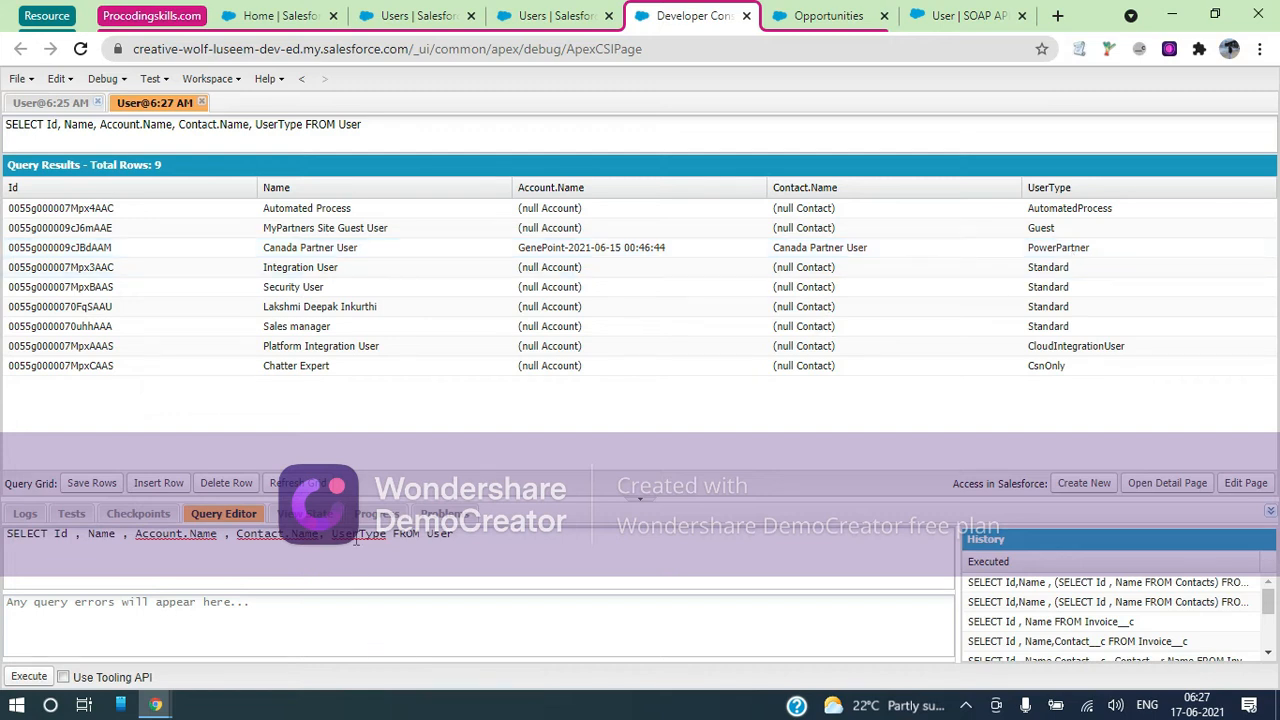
Return to the Canada Partner User record, flagged as a Partner User with a Gold Partner licence
{"action": "double_click", "coordinate": [355, 538]}
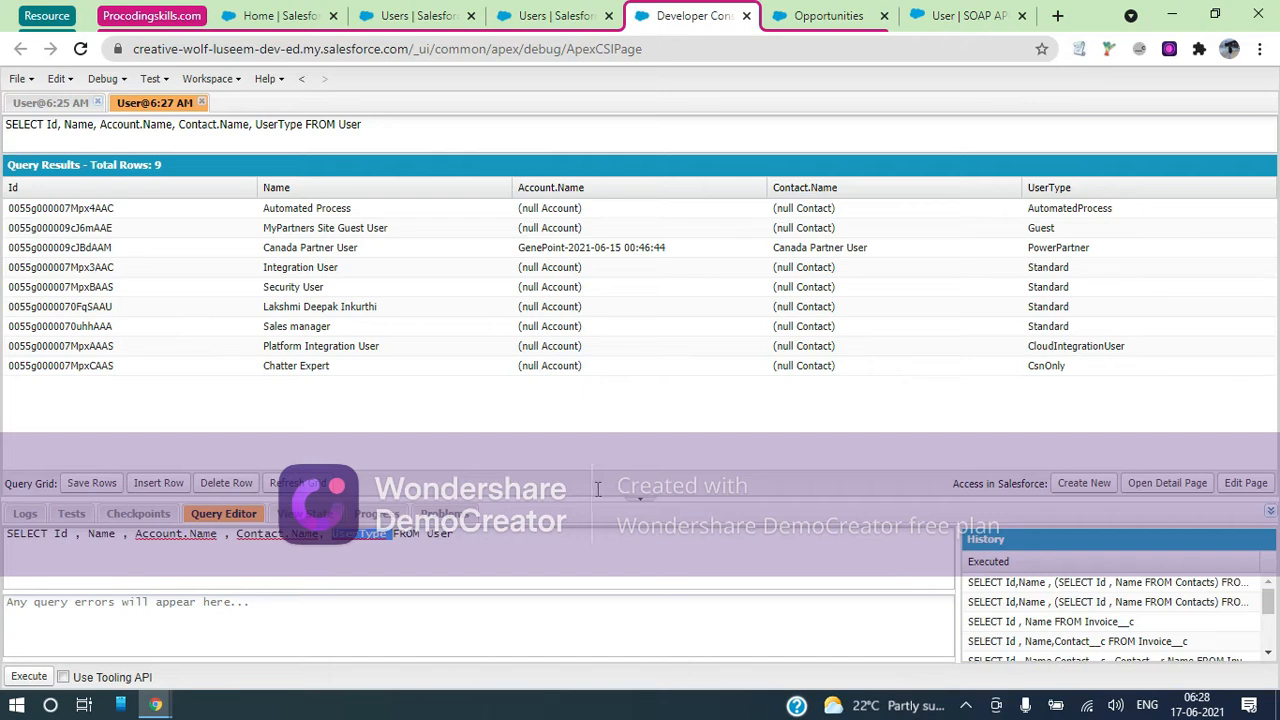
{"action": "left_click", "coordinate": [417, 12]}
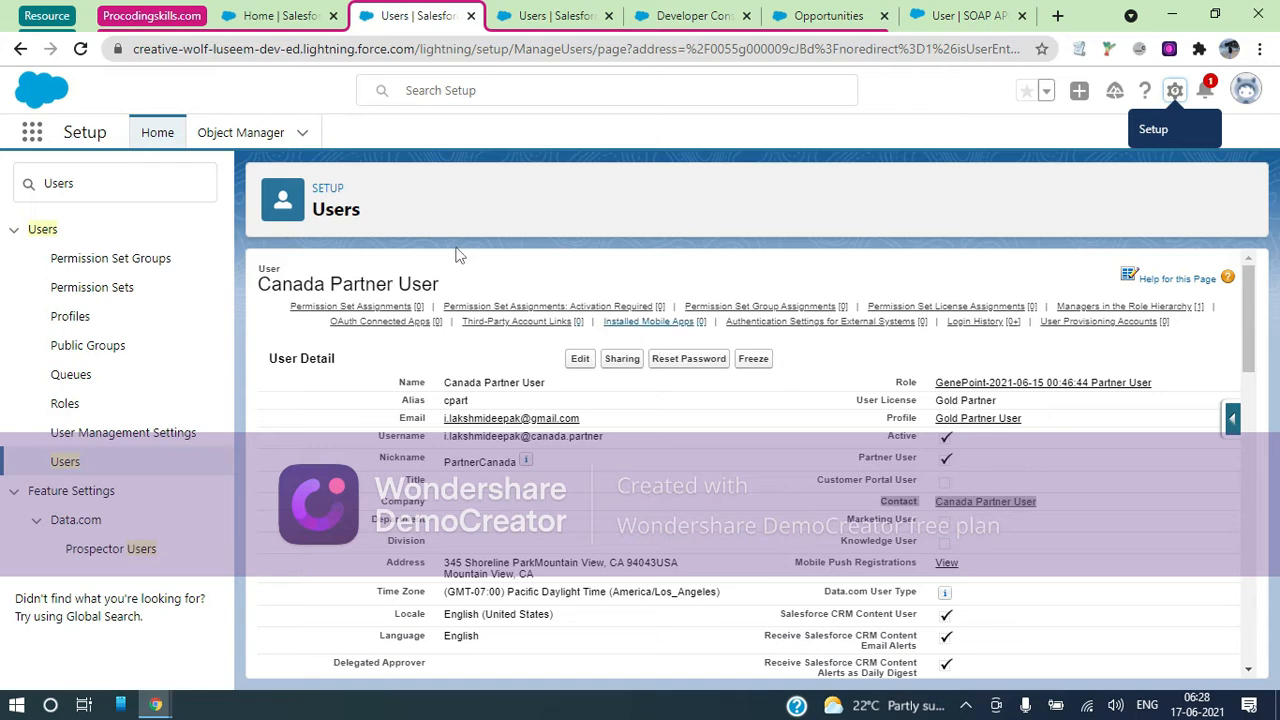
Close both Salesforce Users tabs
{"action": "left_click", "coordinate": [298, 18]}
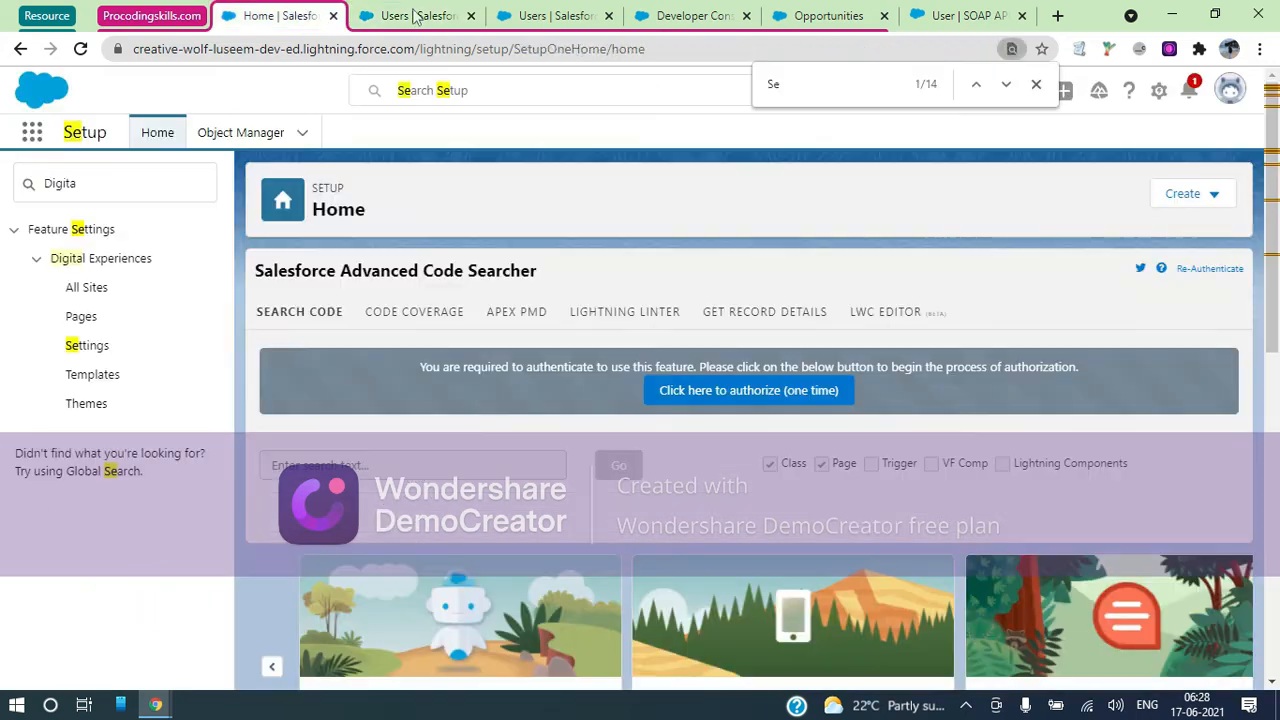
{"action": "left_click", "coordinate": [470, 16]}
{"action": "left_click", "coordinate": [470, 16]}
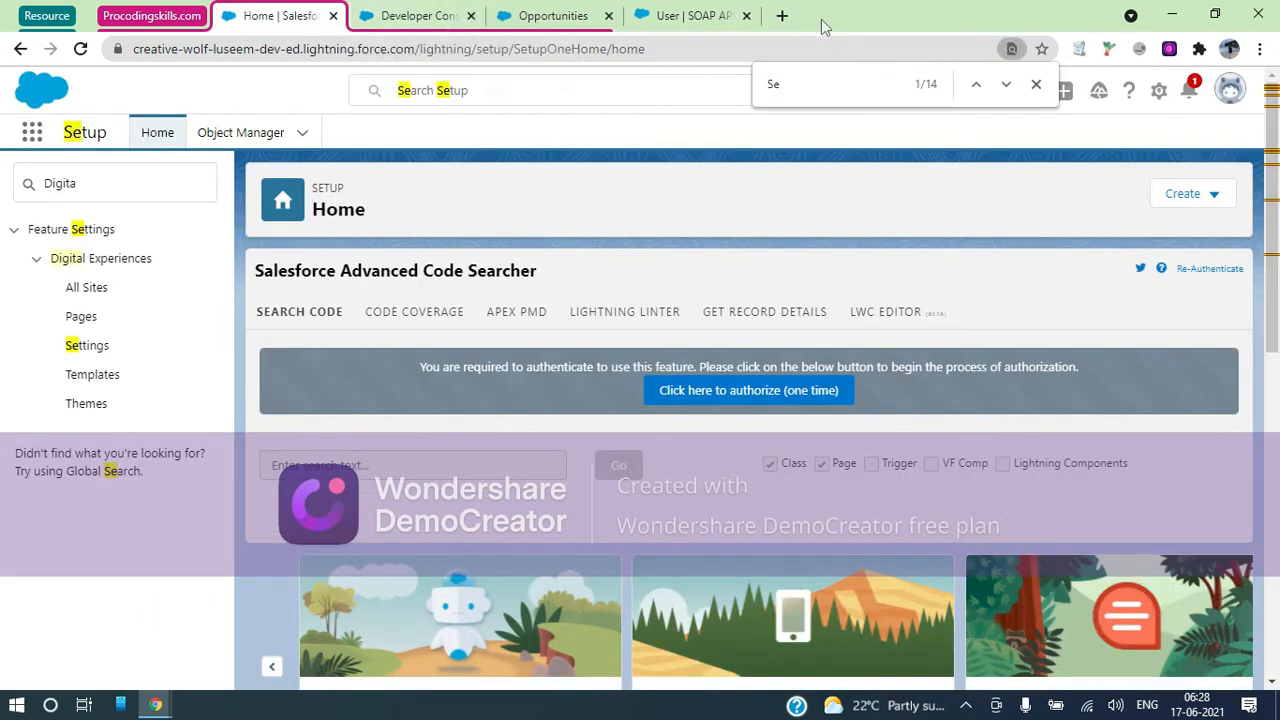
Open a new tab and add it to a new tab group named GMAIL
{"action": "left_click", "coordinate": [783, 16]}
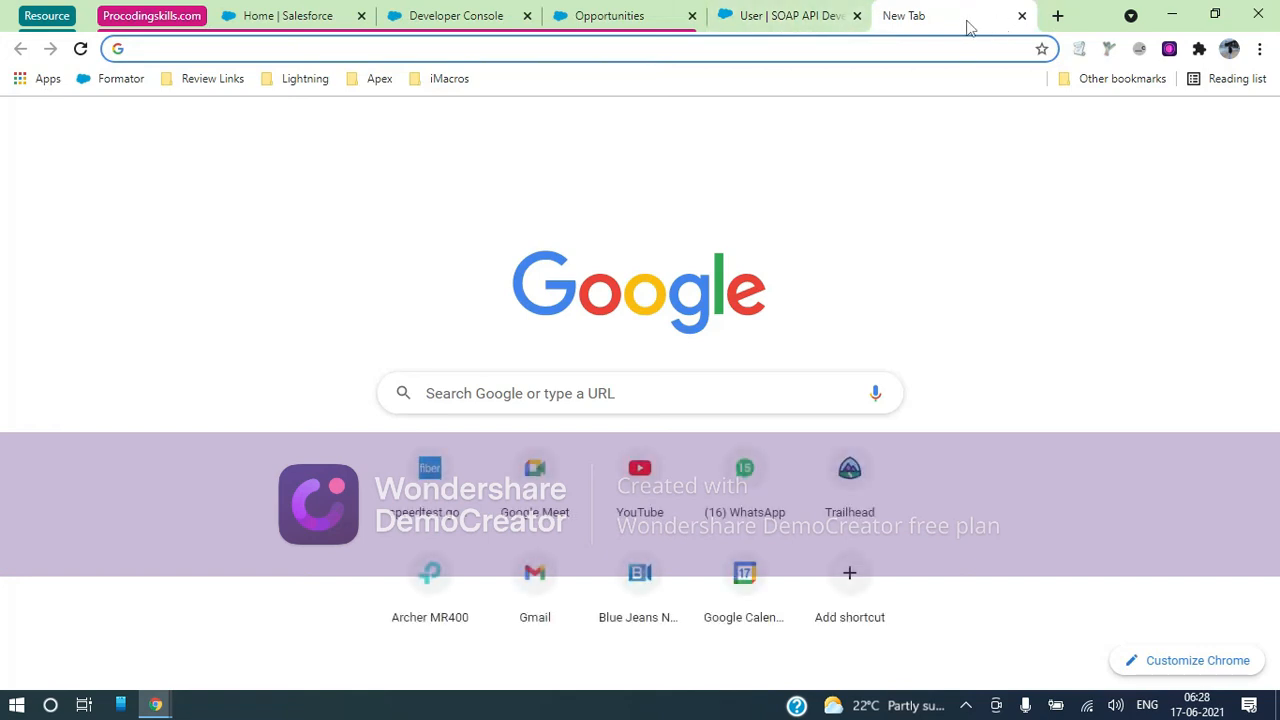
{"action": "right_click", "coordinate": [944, 22]}
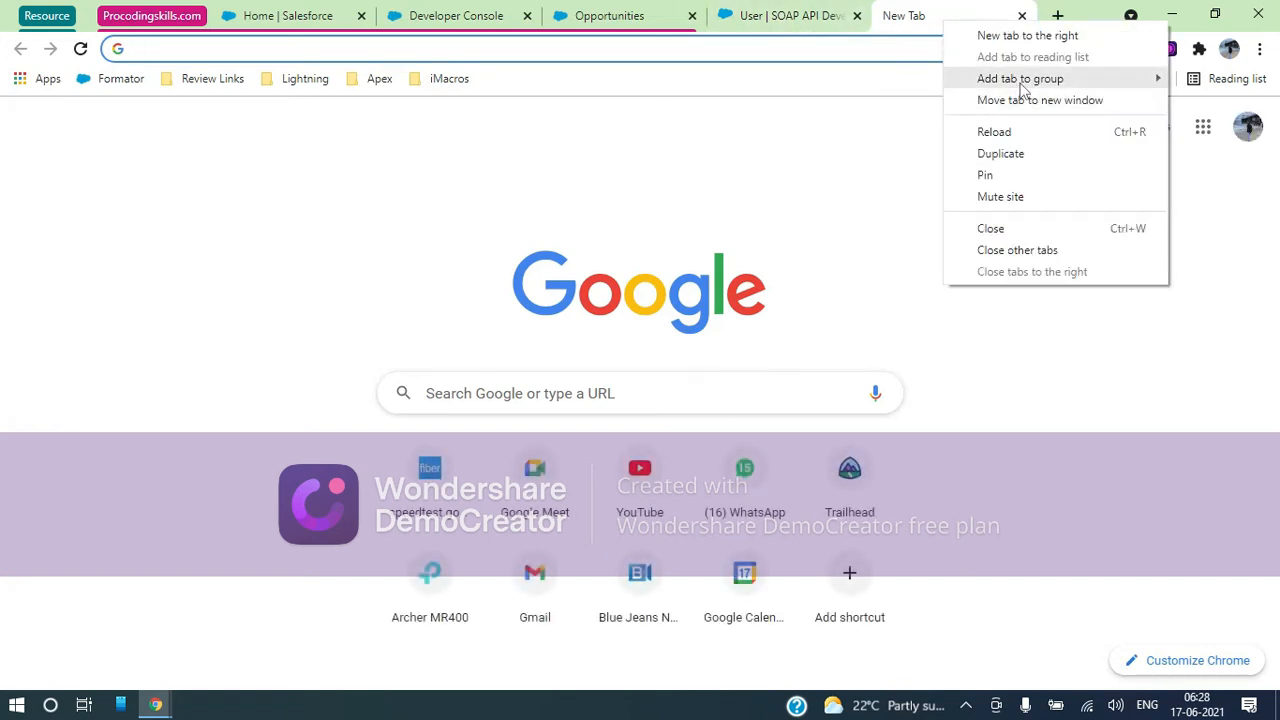
{"action": "mouse_move", "coordinate": [1020, 80]}
{"action": "left_click", "coordinate": [866, 86]}
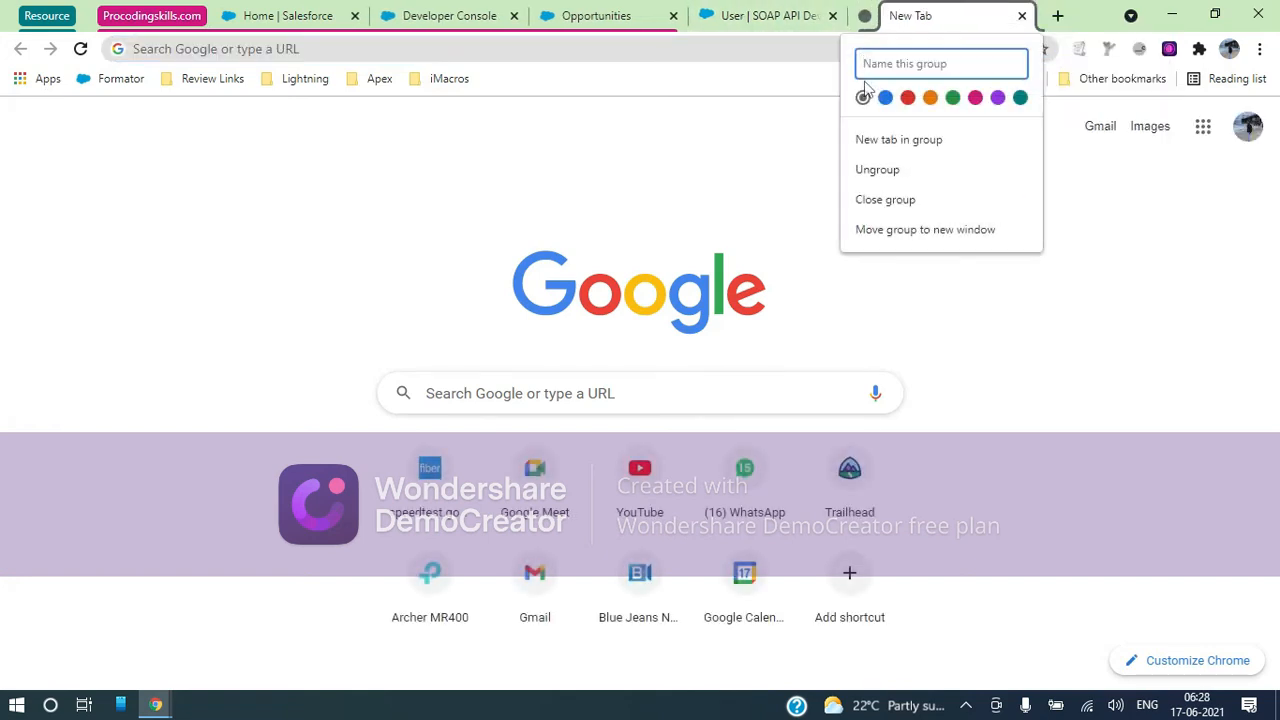
{"action": "type", "text": "GMAIL"}
{"action": "key", "text": "Return"}
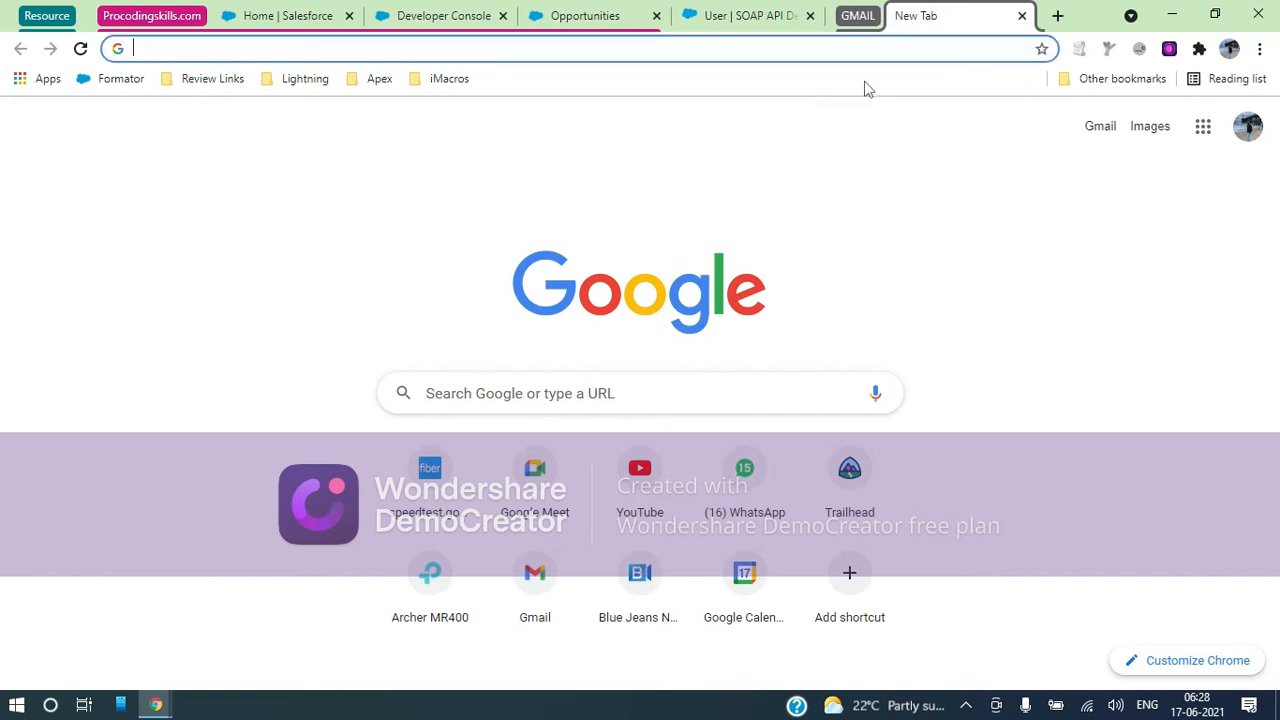
Go to Gmail, collapse the Procodingskills.com group and close the SOAP API guide tab
{"action": "type", "text": "gmail"}
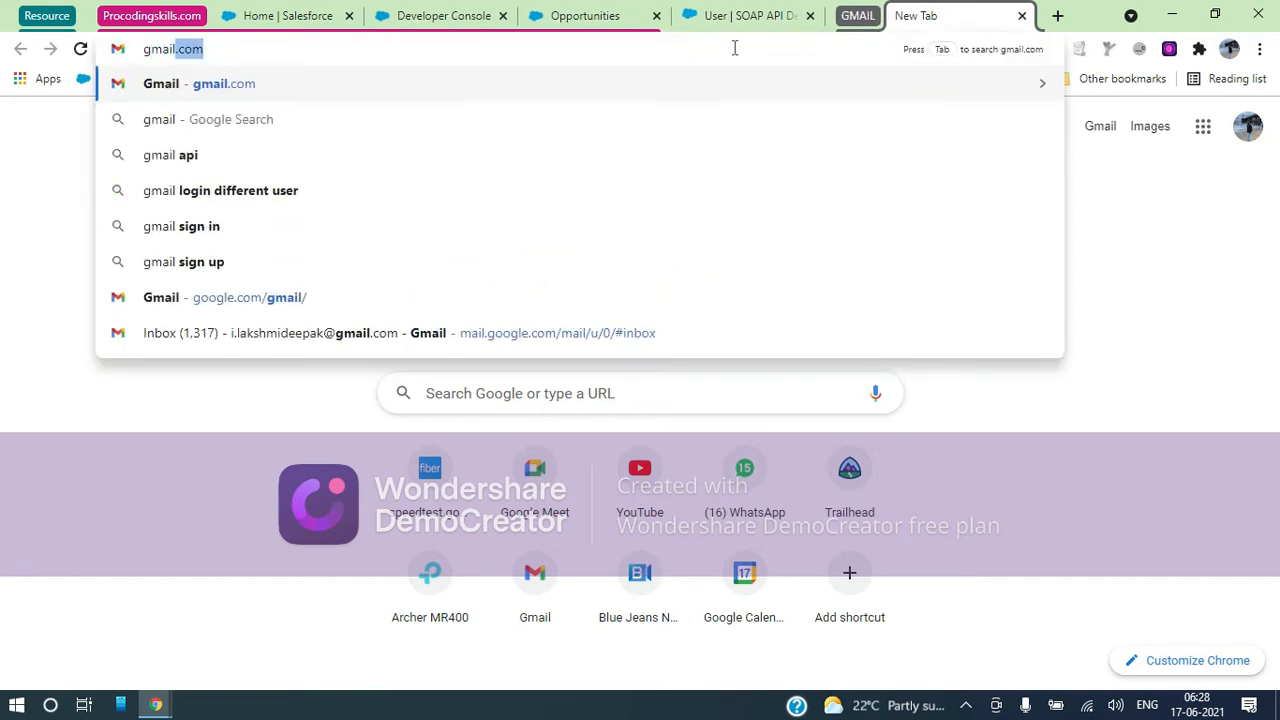
{"action": "key", "text": "Return"}
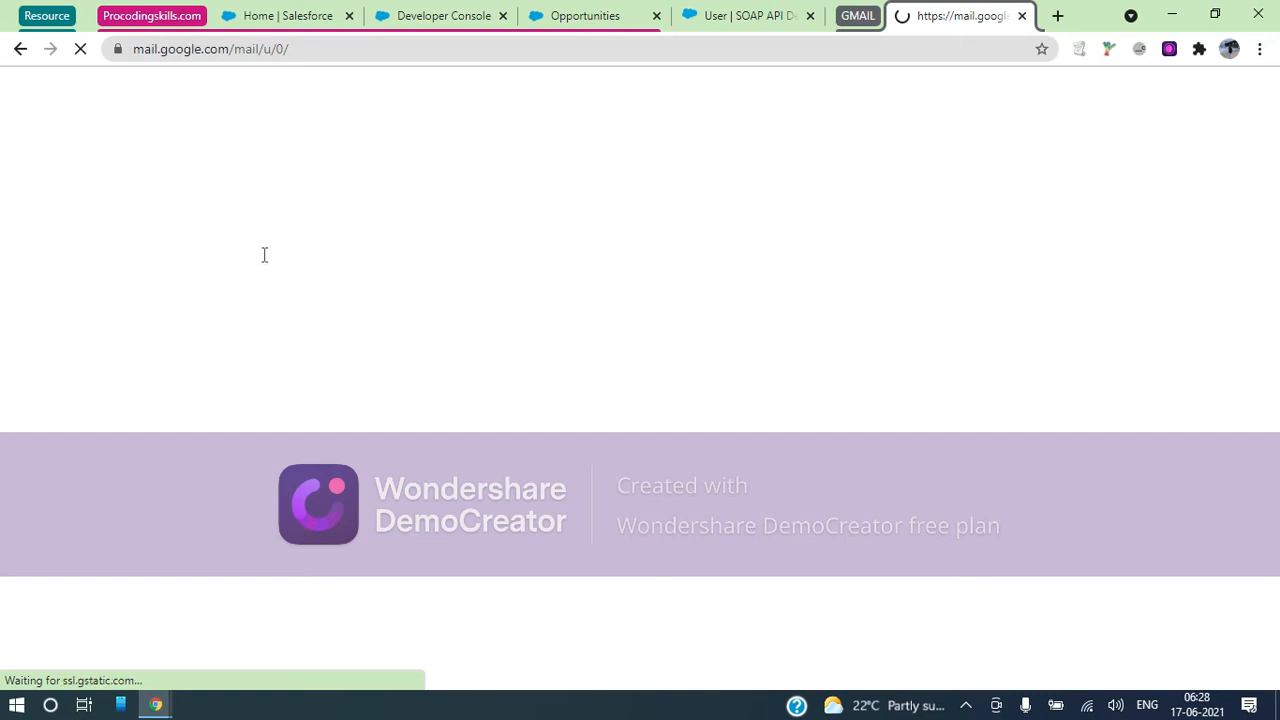
{"action": "left_click", "coordinate": [152, 16]}
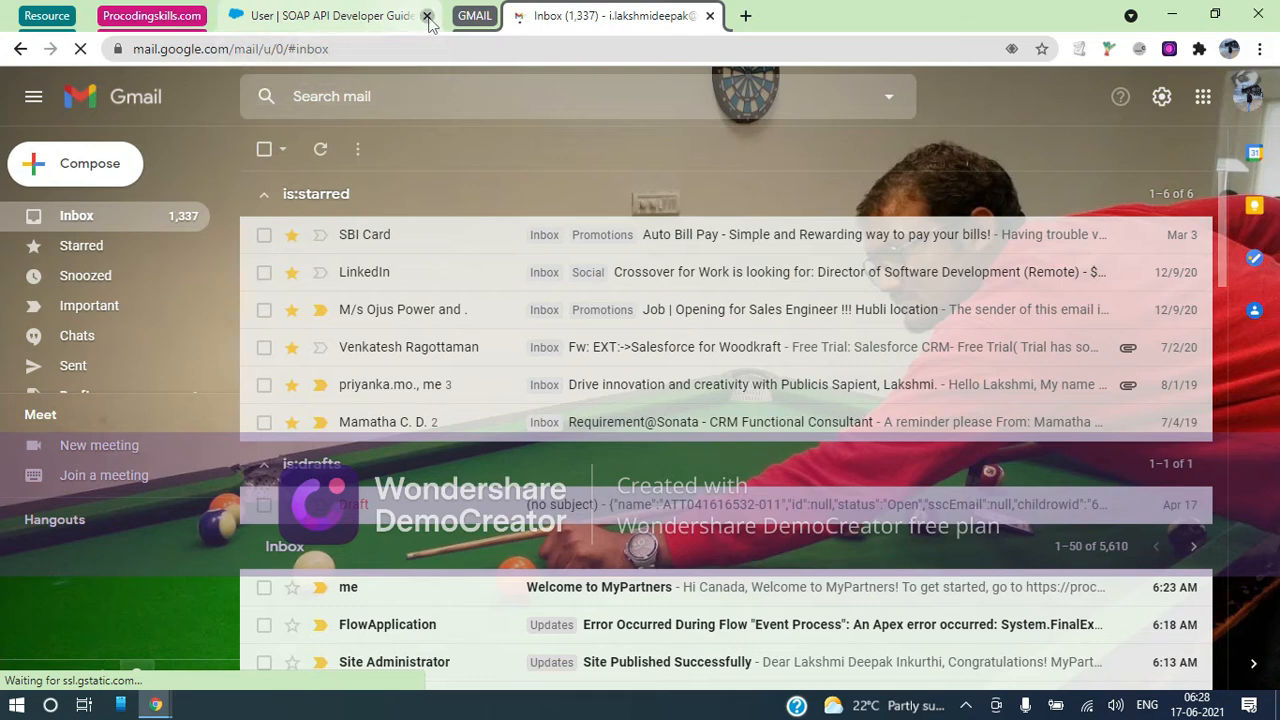
{"action": "left_click", "coordinate": [426, 16]}
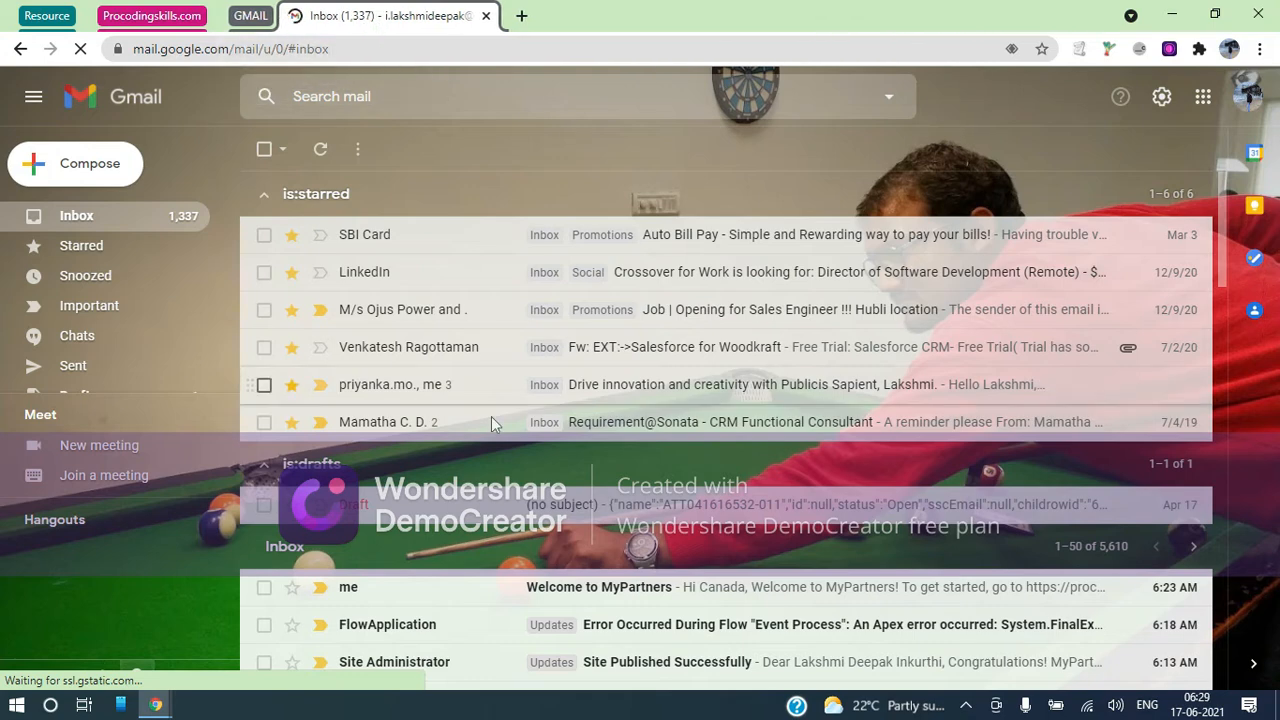
Open the 'Welcome to MyPartners' email and select the partner username in it
{"action": "left_click", "coordinate": [620, 590]}
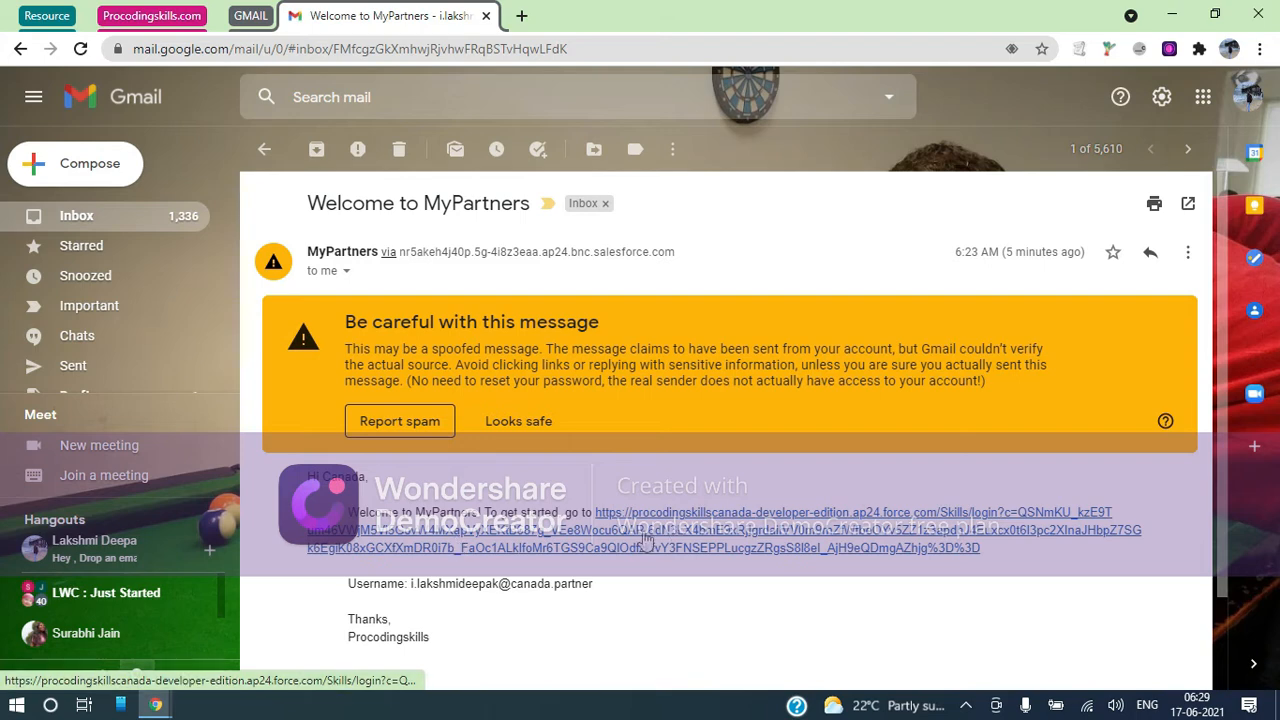
{"action": "scroll", "coordinate": [472, 462], "scroll_direction": "down", "scroll_amount": 1}
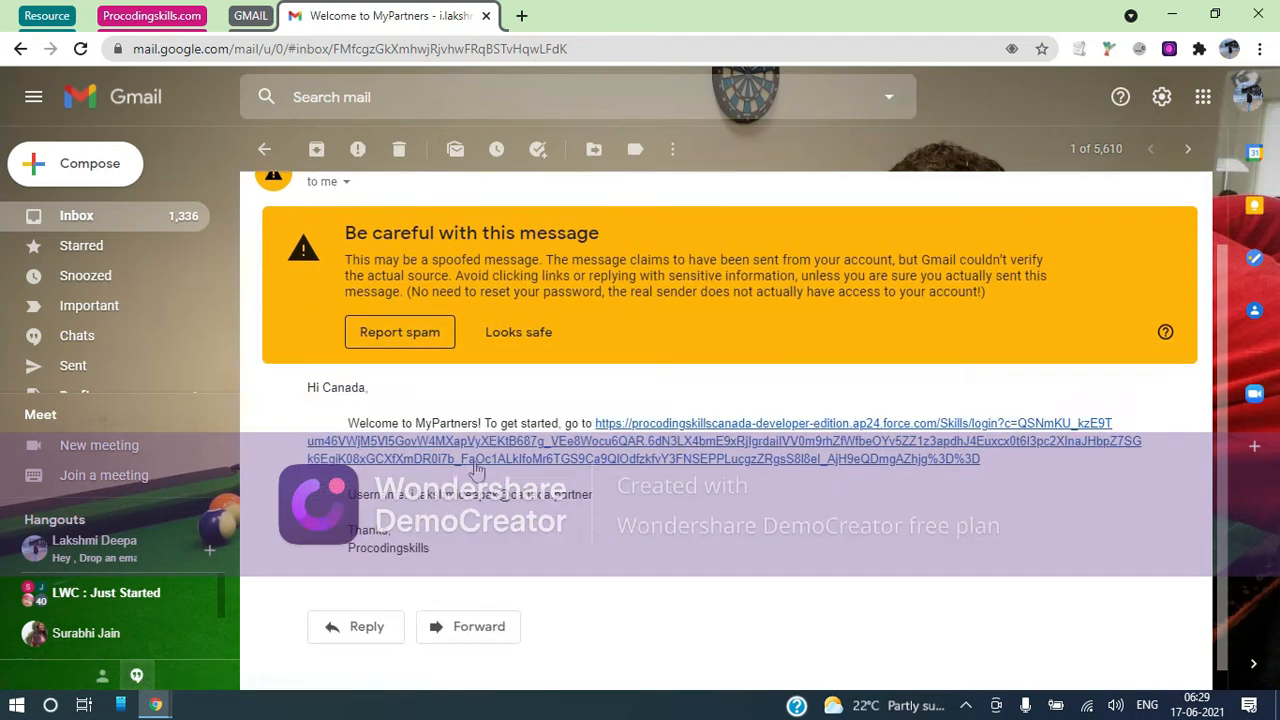
{"action": "left_click_drag", "start_coordinate": [590, 505], "coordinate": [413, 500]}
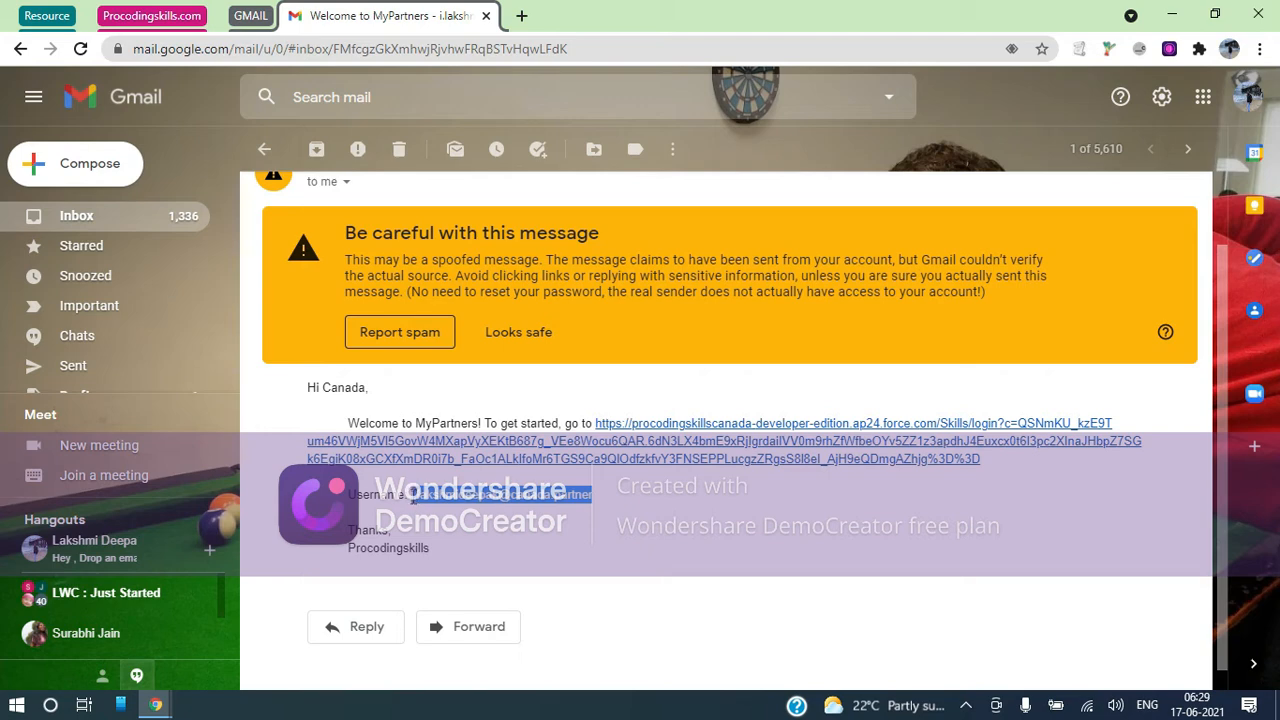
Follow the email's login link, then enter and confirm a new partner password
{"action": "left_click", "coordinate": [677, 440]}
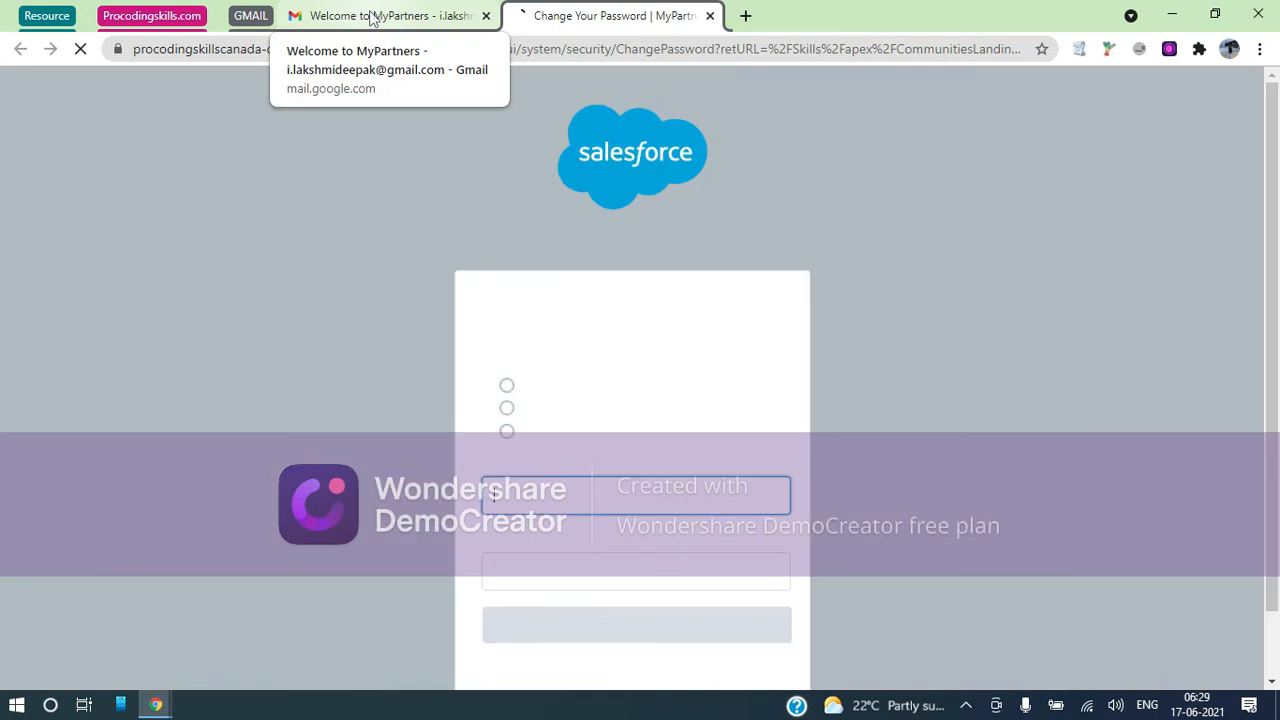
{"action": "type", "text": "s"}
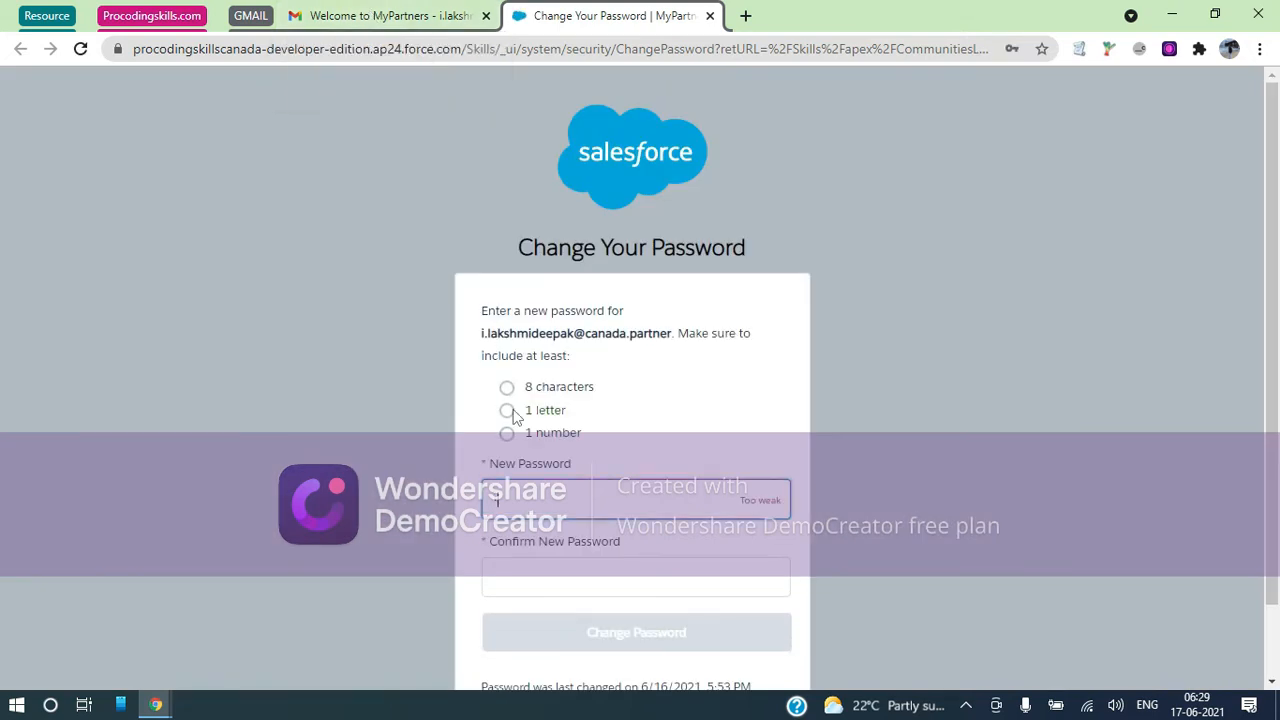
{"action": "type", "text": "••••••••"}
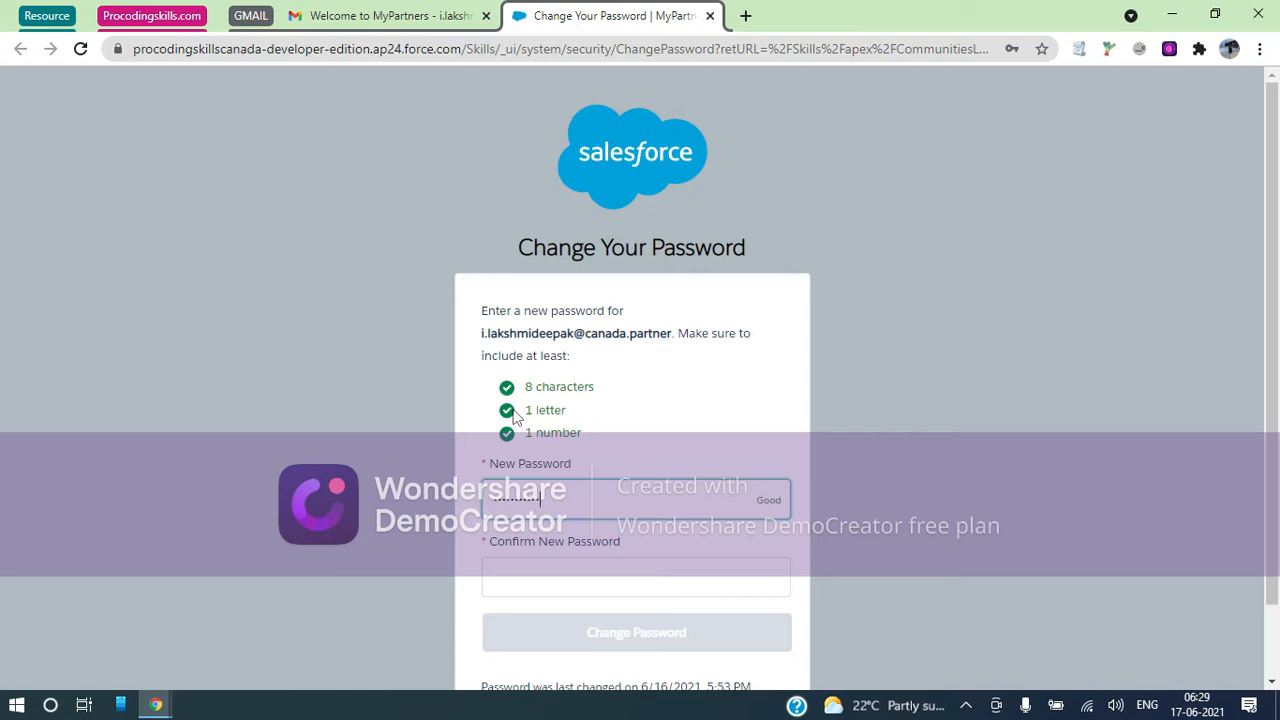
{"action": "key", "text": "Tab"}
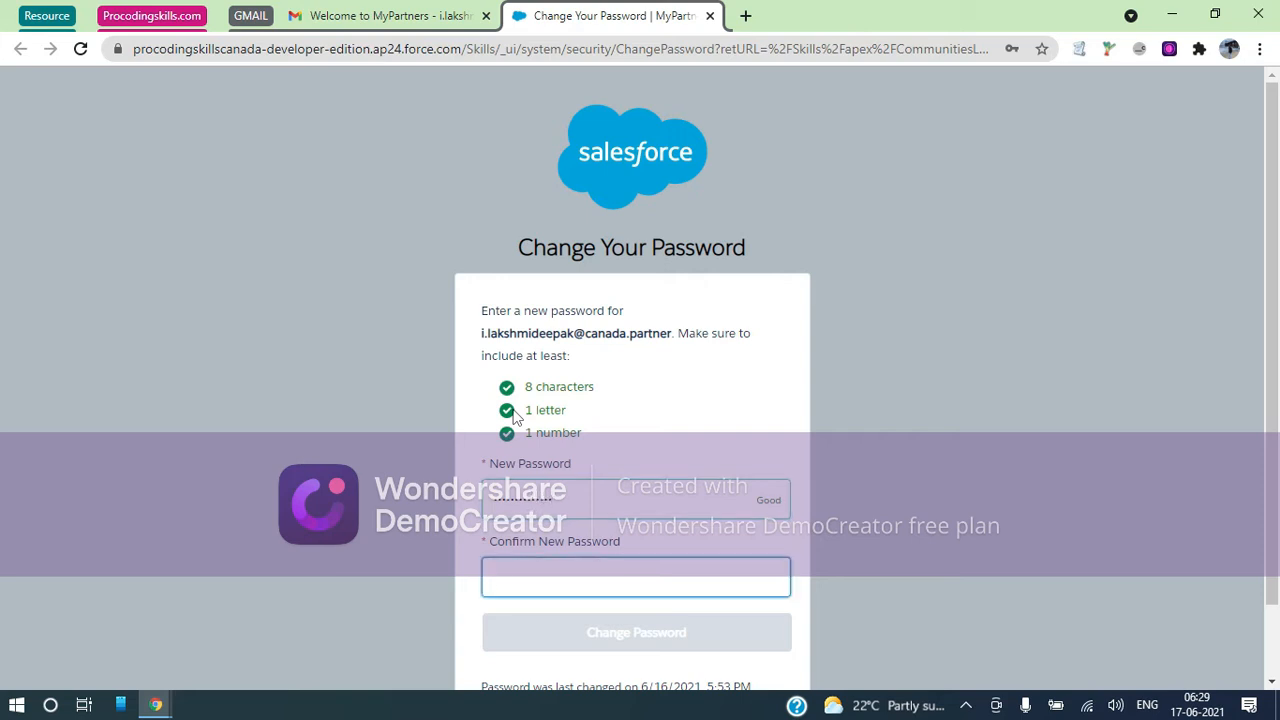
{"action": "type", "text": "•••••••"}
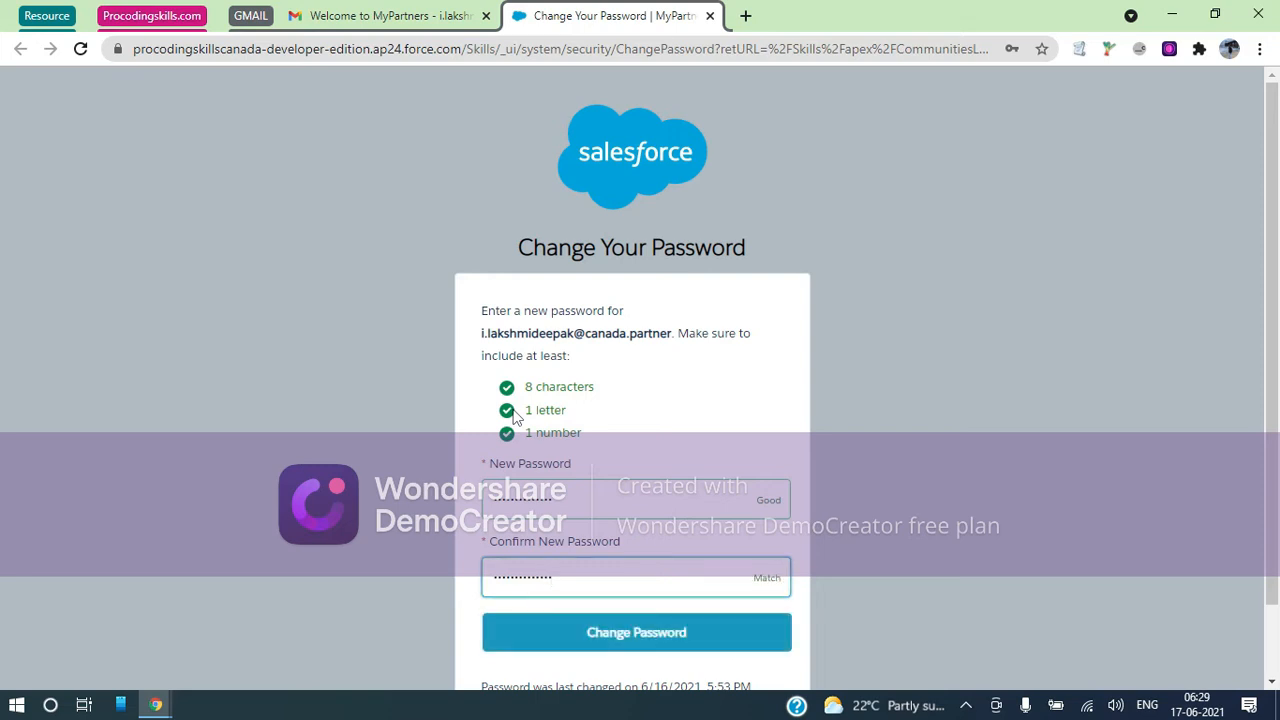
{"action": "left_click", "coordinate": [667, 637]}
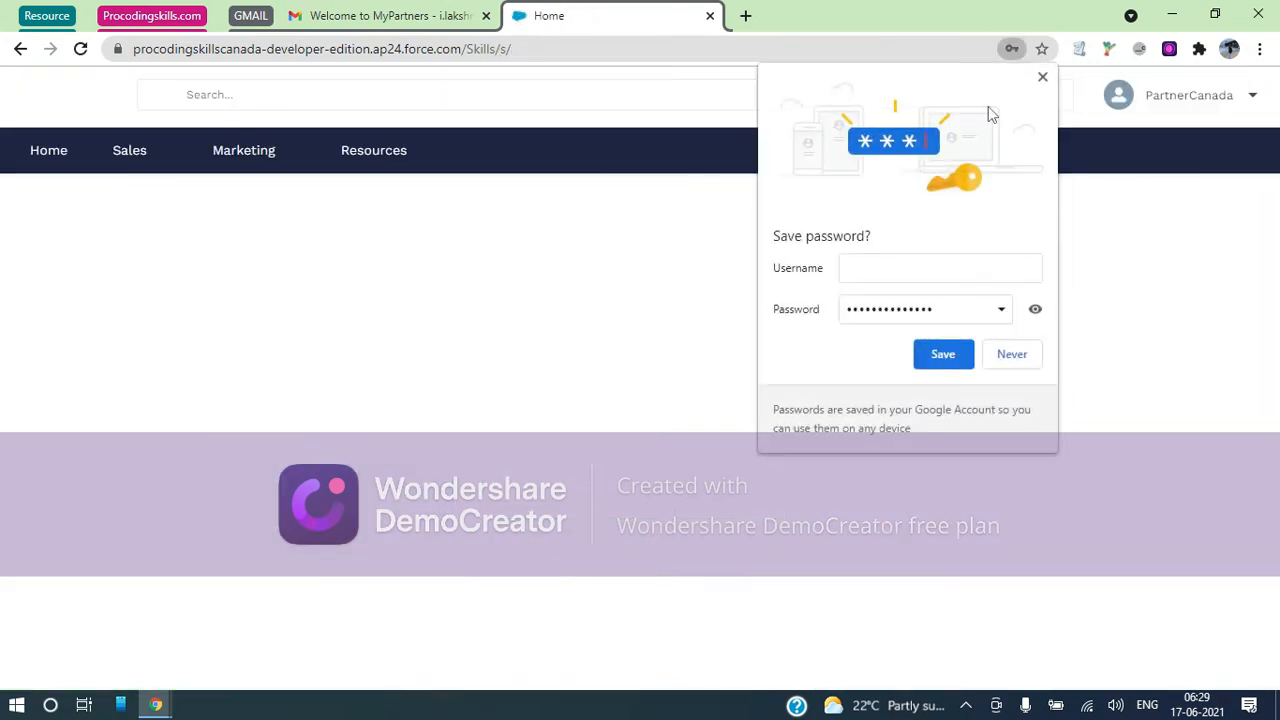
Dismiss Chrome's save-password prompt, return to the MyPartners home and open the Quick Create dropdown
{"action": "left_click", "coordinate": [1043, 84]}
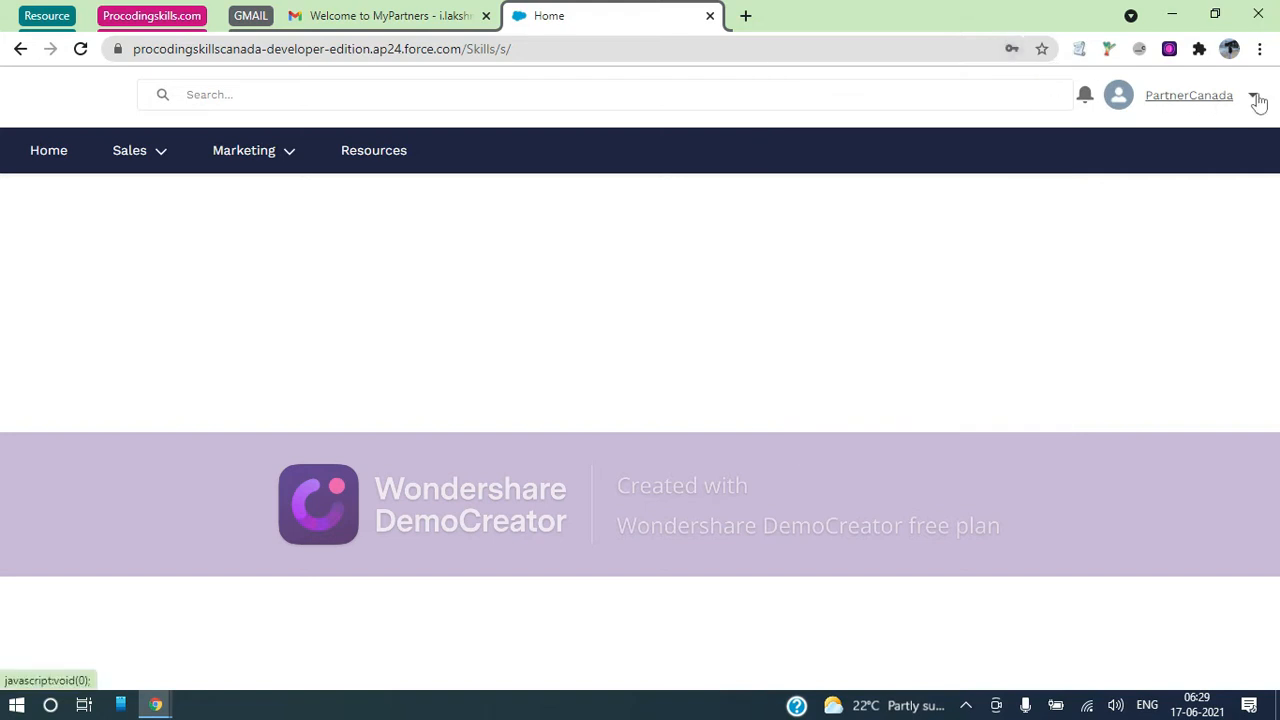
{"action": "left_click", "coordinate": [1253, 97]}
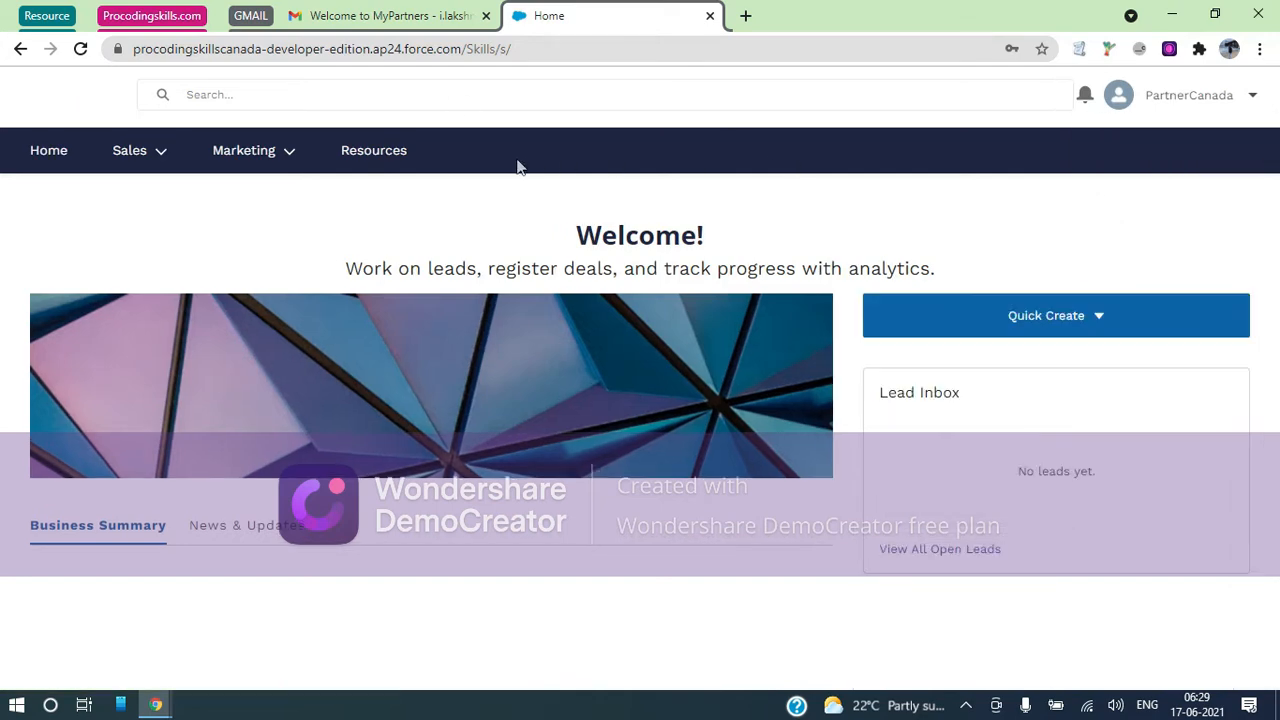
{"action": "left_click", "coordinate": [182, 15]}
{"action": "left_click", "coordinate": [441, 16]}
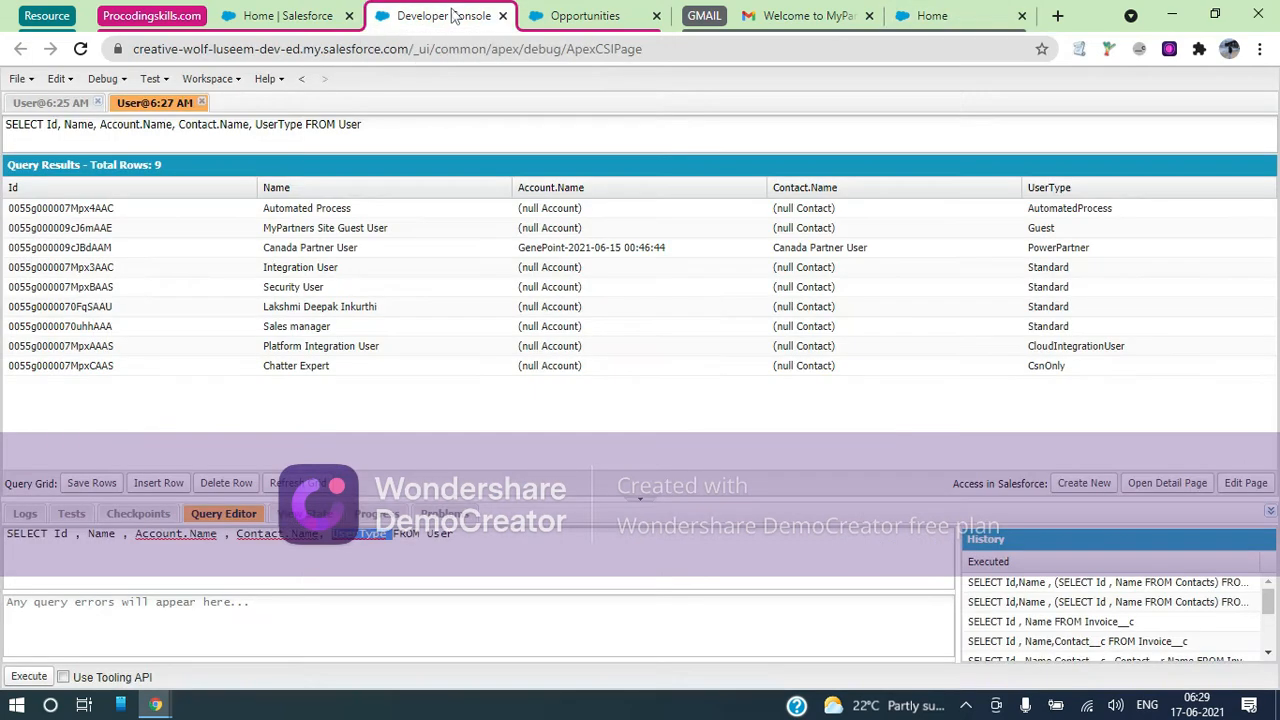
{"action": "left_click", "coordinate": [243, 18]}
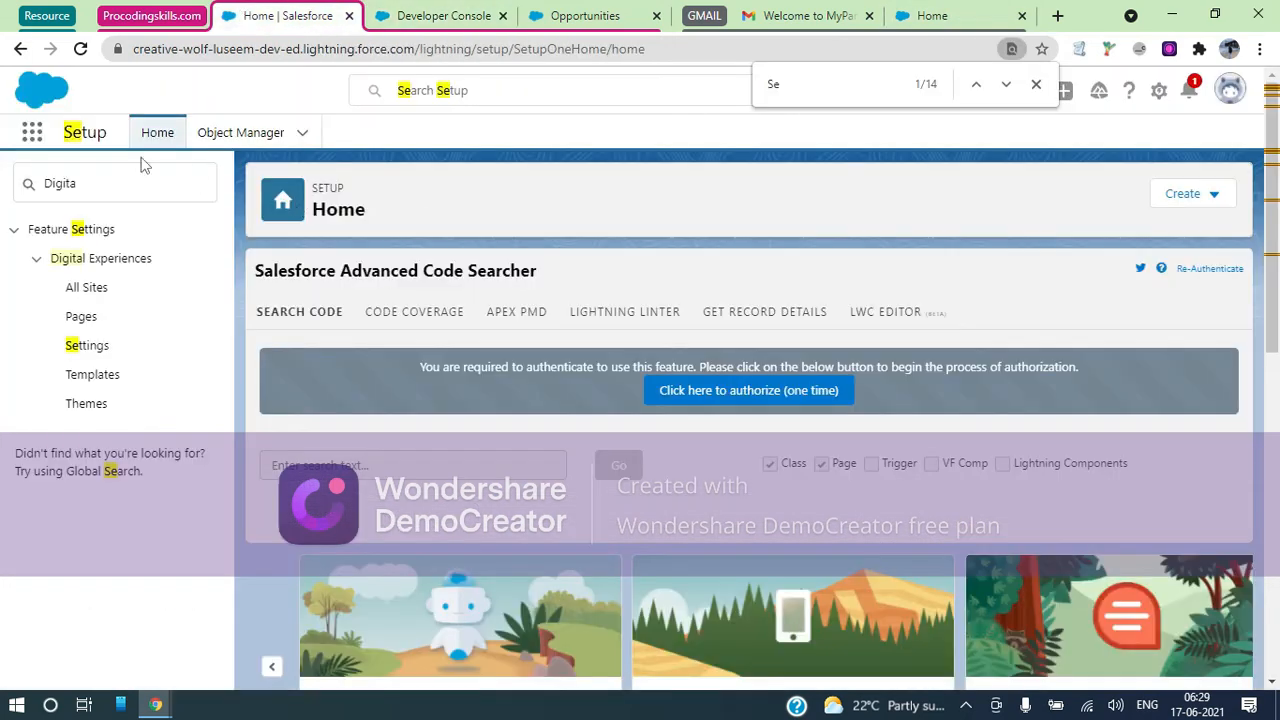
{"action": "left_click", "coordinate": [958, 18]}
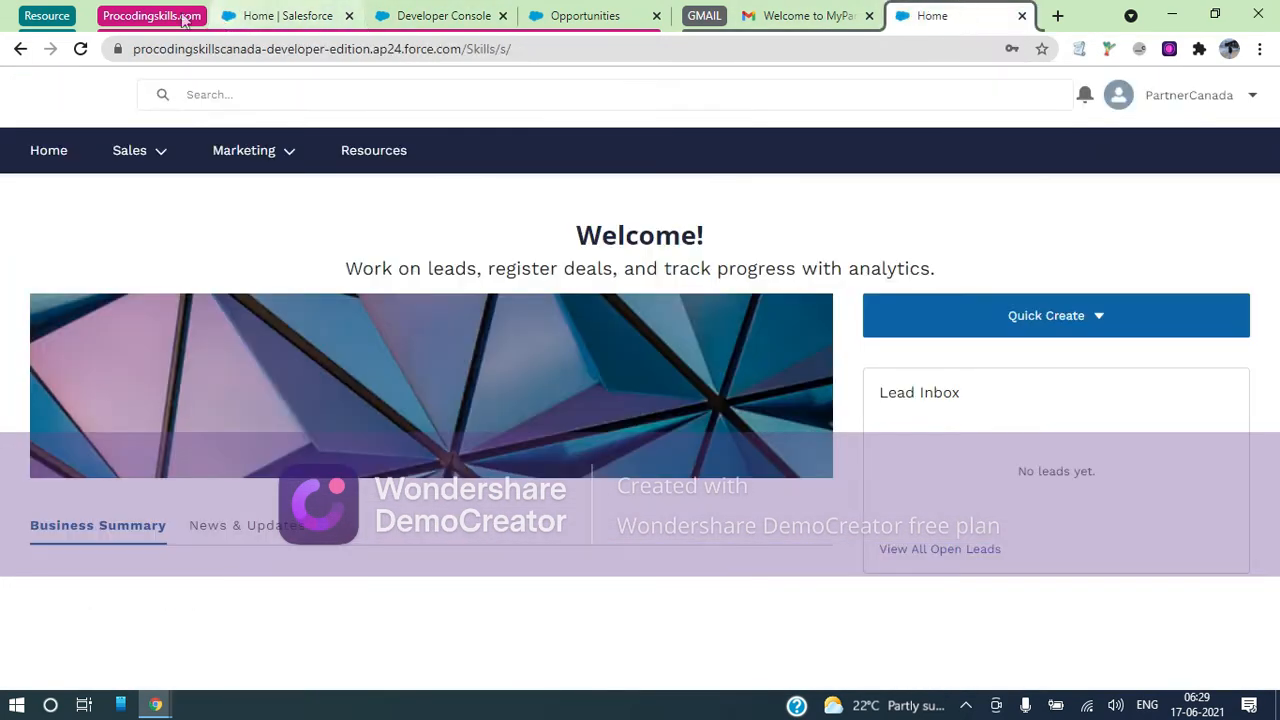
{"action": "left_click", "coordinate": [152, 17]}
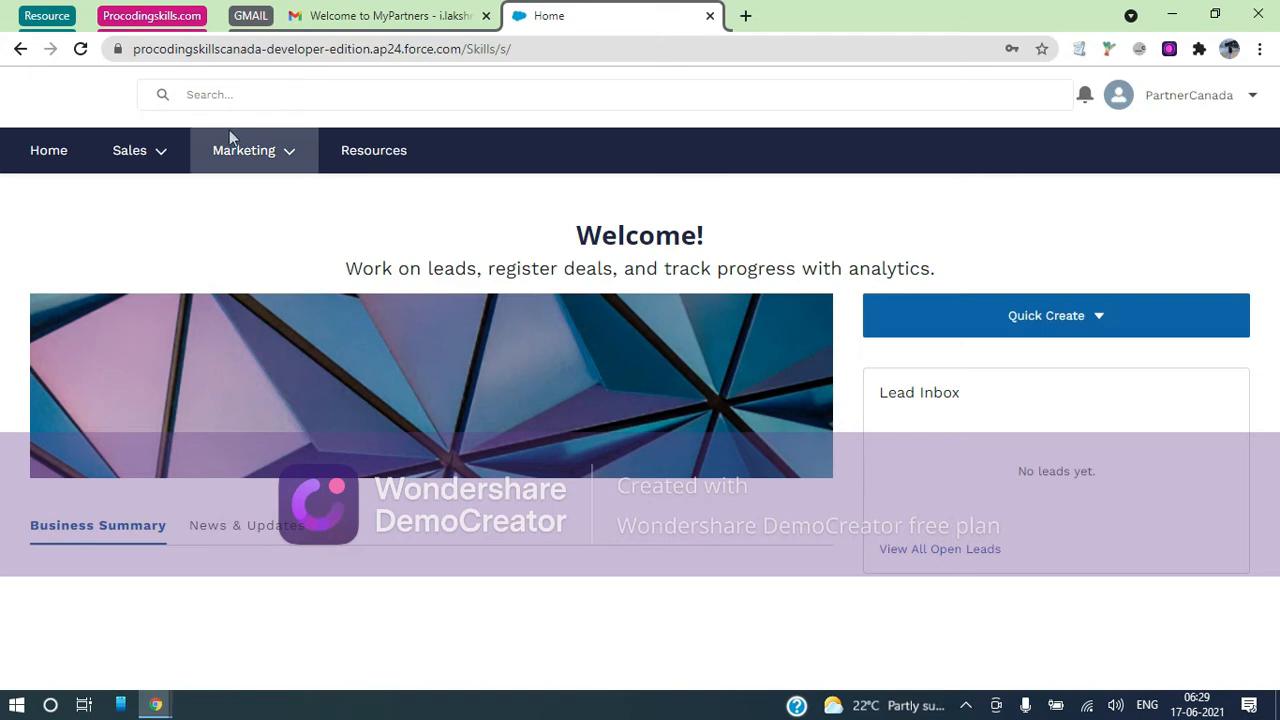
{"action": "left_click", "coordinate": [1095, 317]}
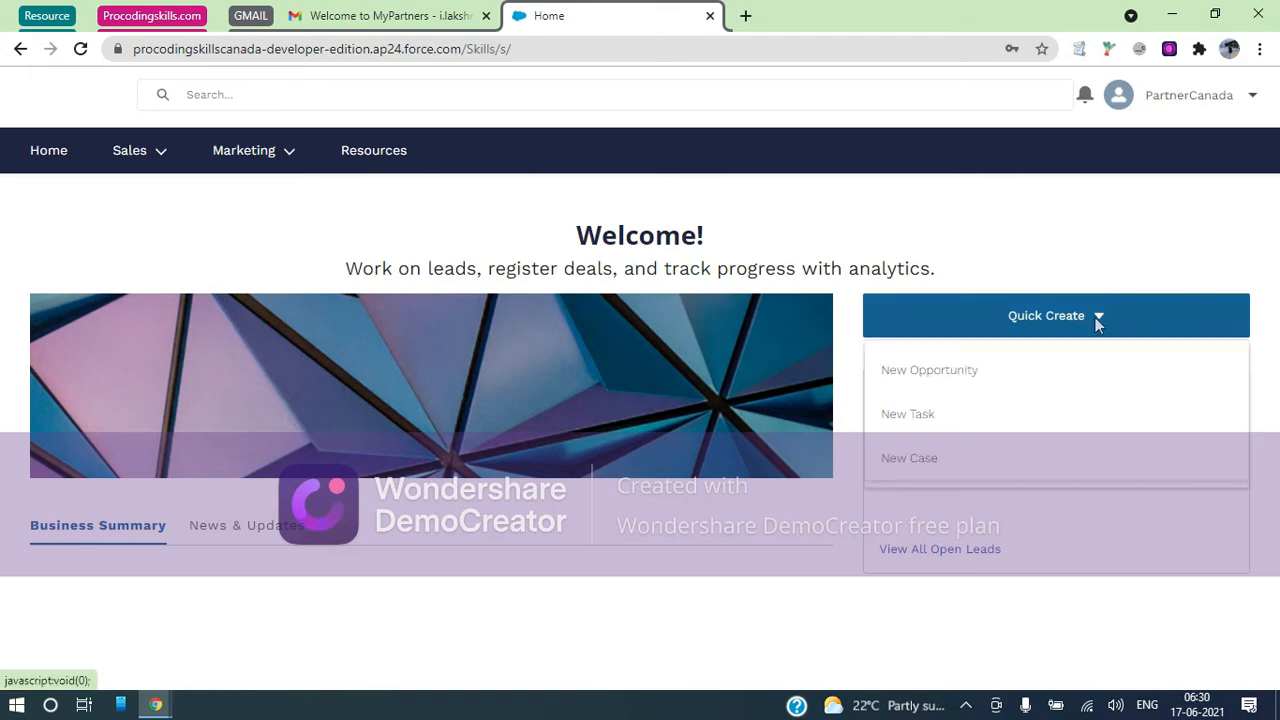
Submit a new case for contact Canada Partner User with subject 'I want to update my First Name' and a description
{"action": "left_click", "coordinate": [929, 458]}
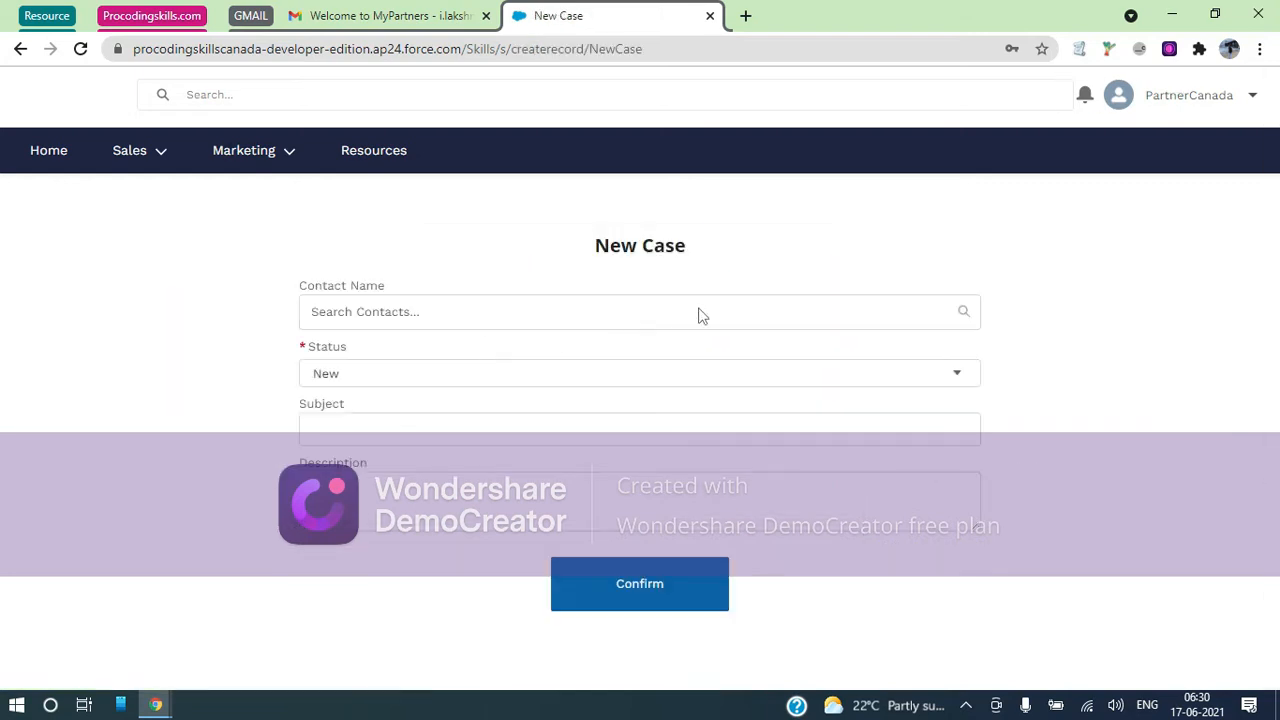
{"action": "left_click", "coordinate": [345, 305]}
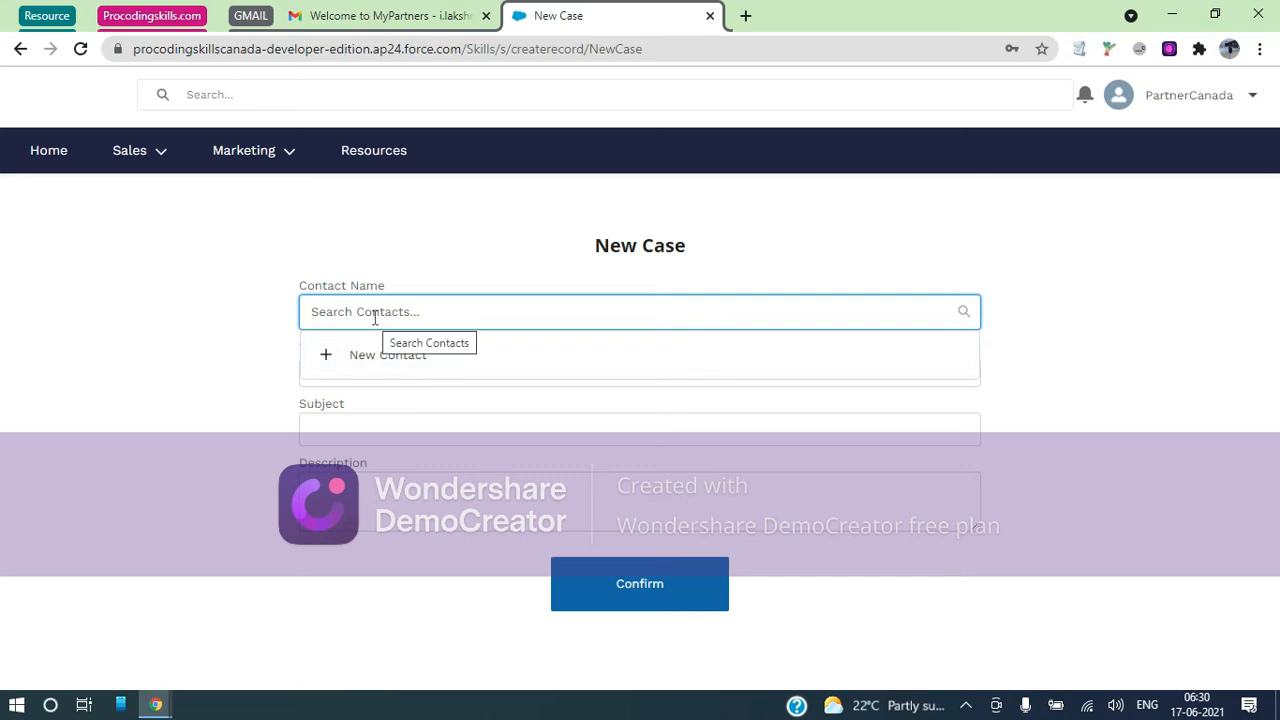
{"action": "type", "text": "Pa"}
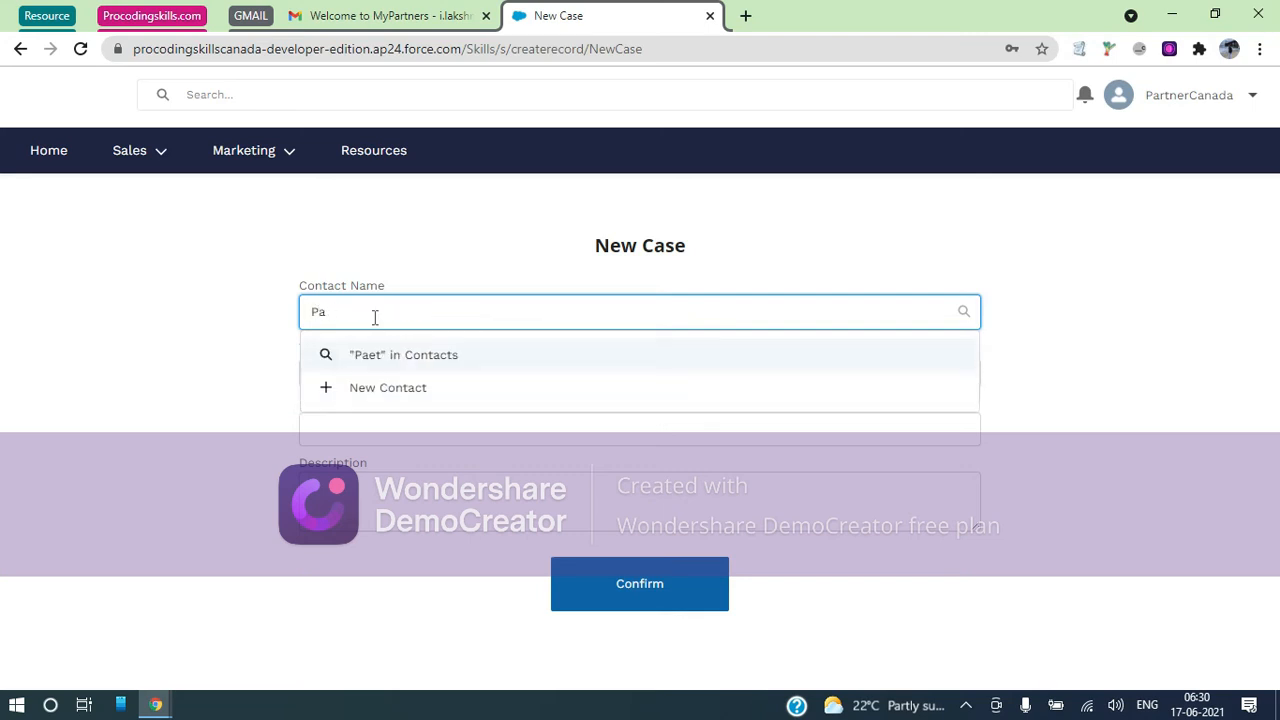
{"action": "type", "text": "etrt"}
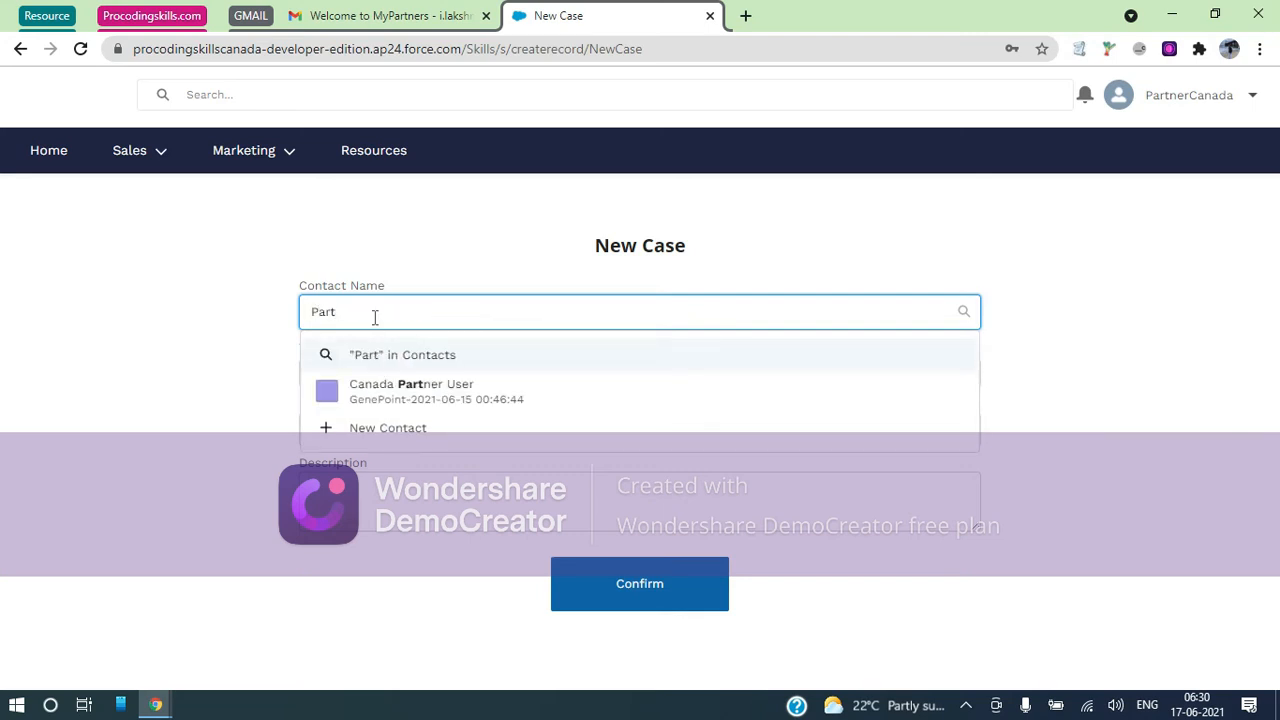
{"action": "left_click", "coordinate": [412, 393]}
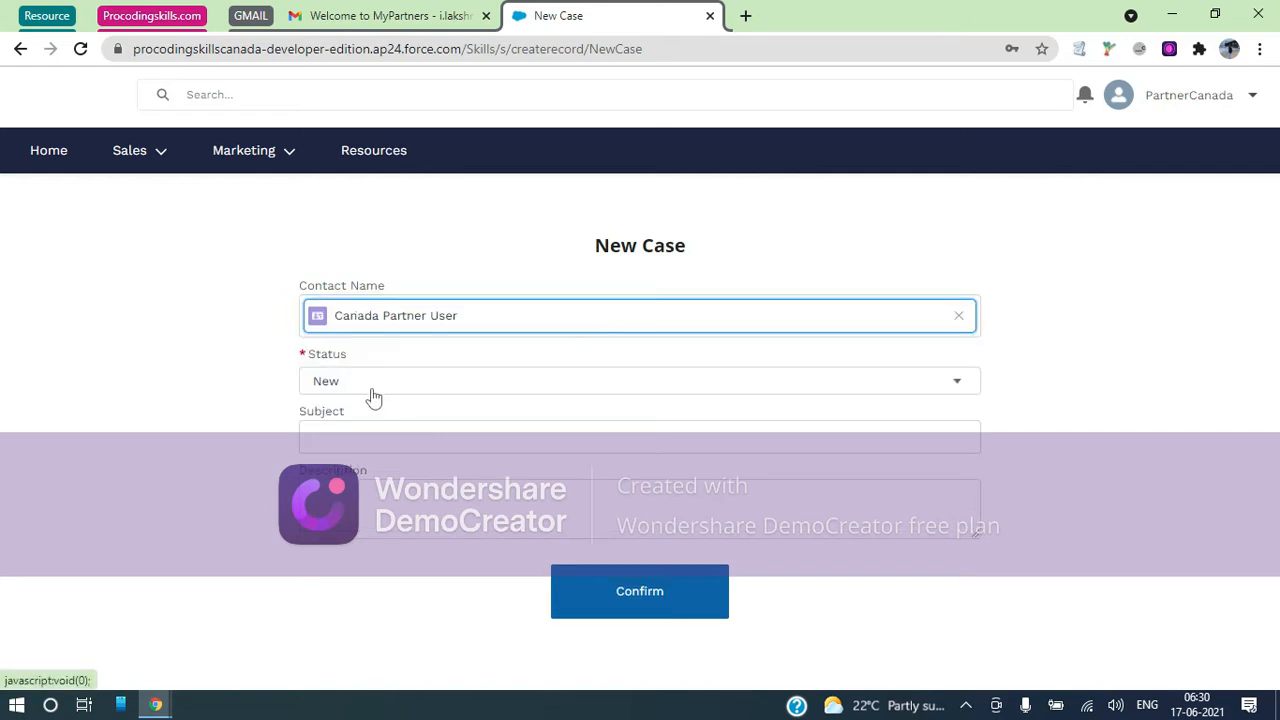
{"action": "left_click", "coordinate": [373, 390]}
{"action": "left_click", "coordinate": [353, 440]}
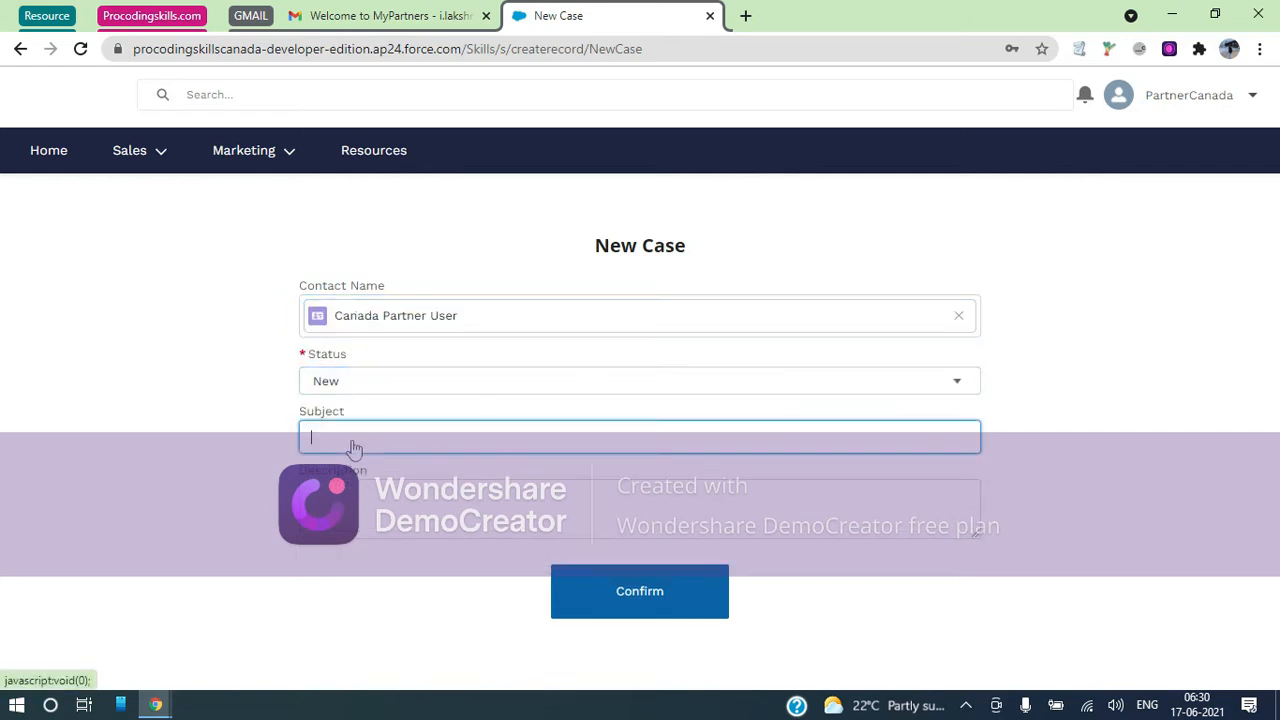
{"action": "type", "text": "I wan"}
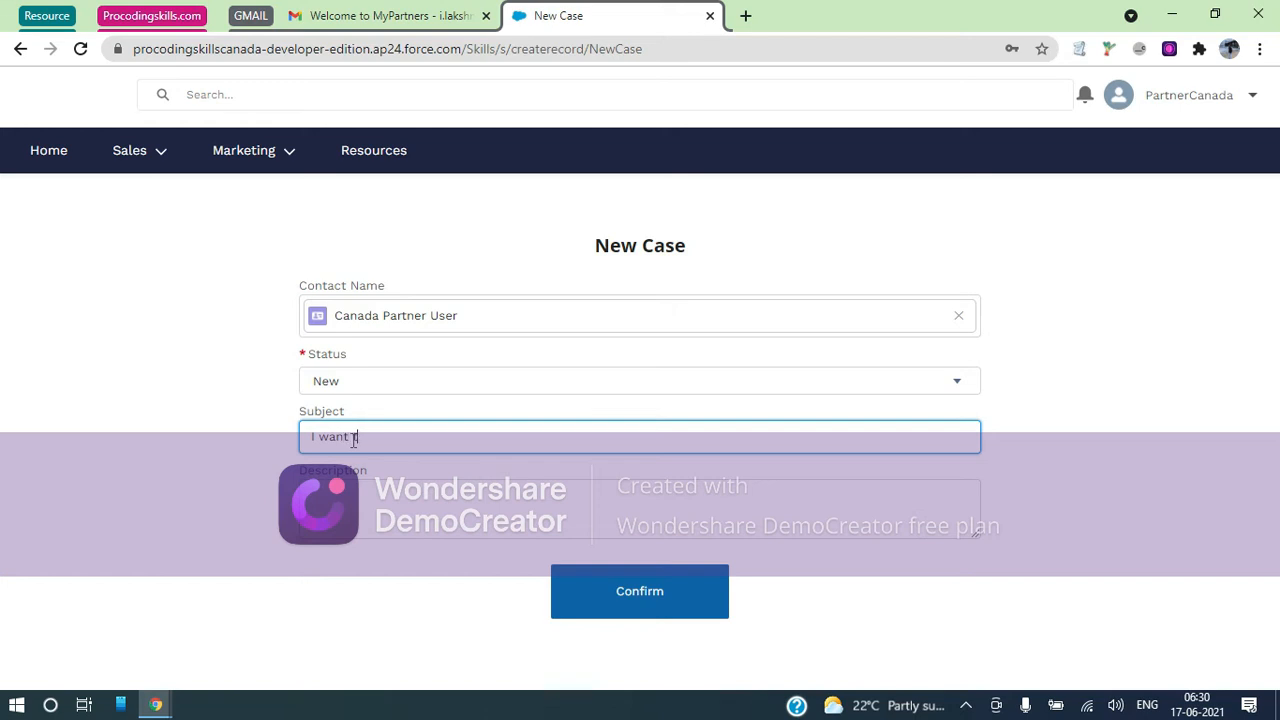
{"action": "type", "text": "t to update my First Name"}
{"action": "key", "text": "Tab"}
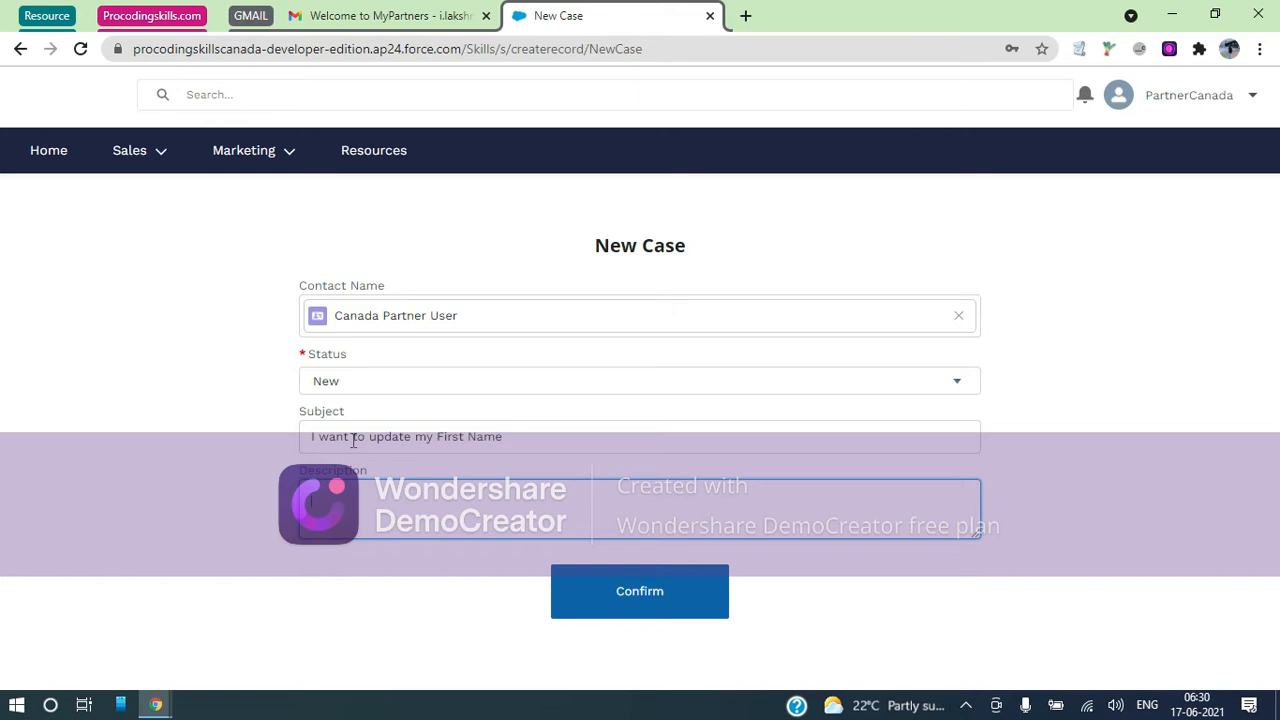
{"action": "type", "text": "First Name should be Can"}
{"action": "key", "text": "BackSpace"}
{"action": "key", "text": "BackSpace"}
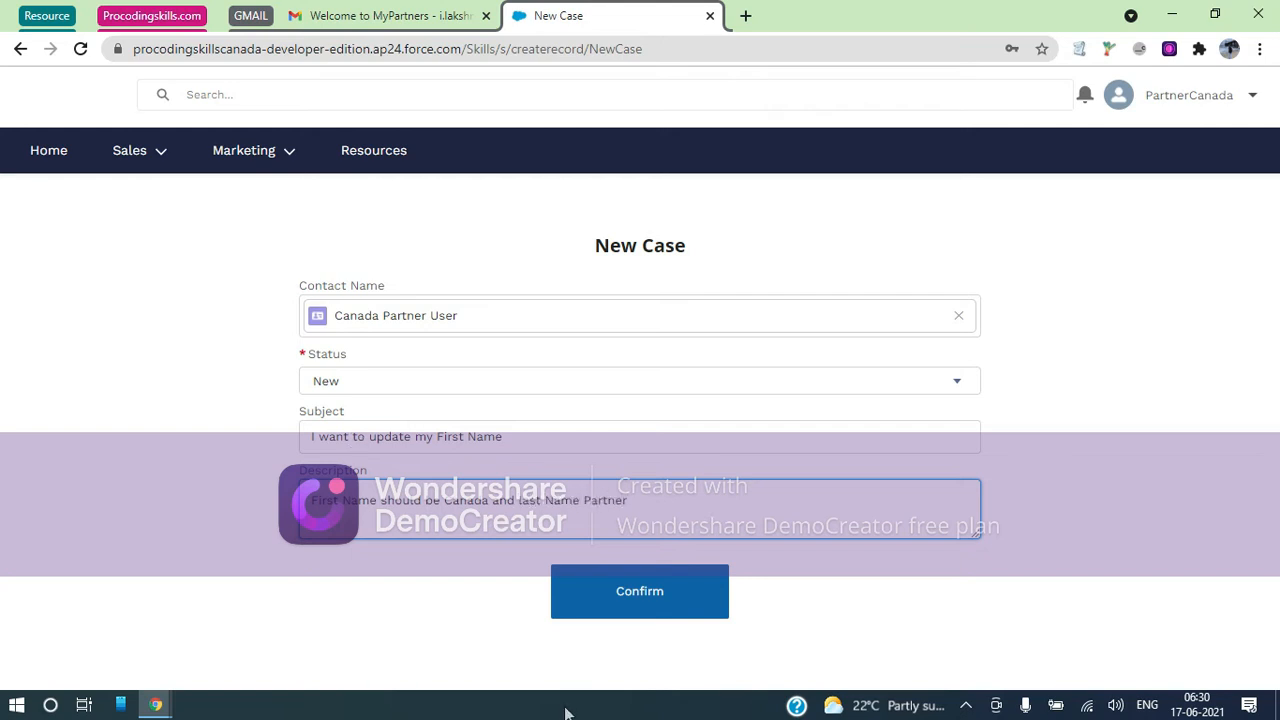
{"action": "left_click", "coordinate": [631, 609]}
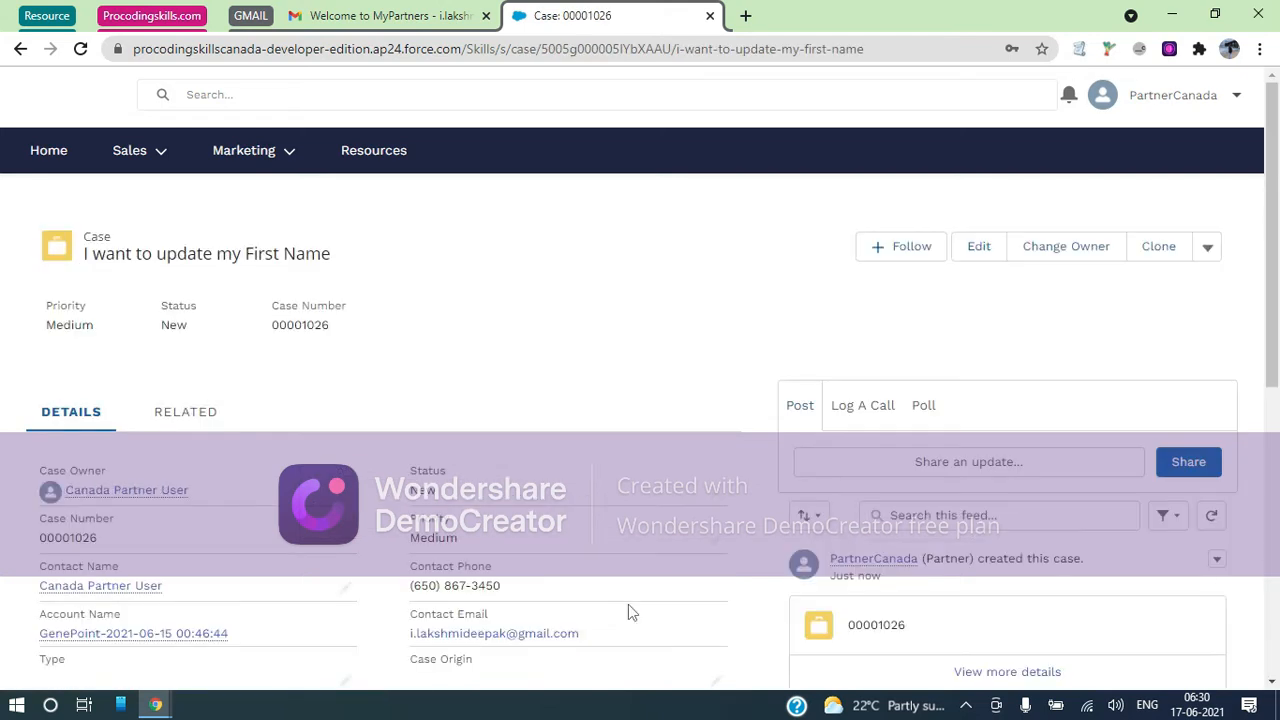
Switch to the admin org's Setup home and open Cases through the App Launcher
{"action": "scroll", "coordinate": [628, 606], "scroll_direction": "down", "scroll_amount": 2}
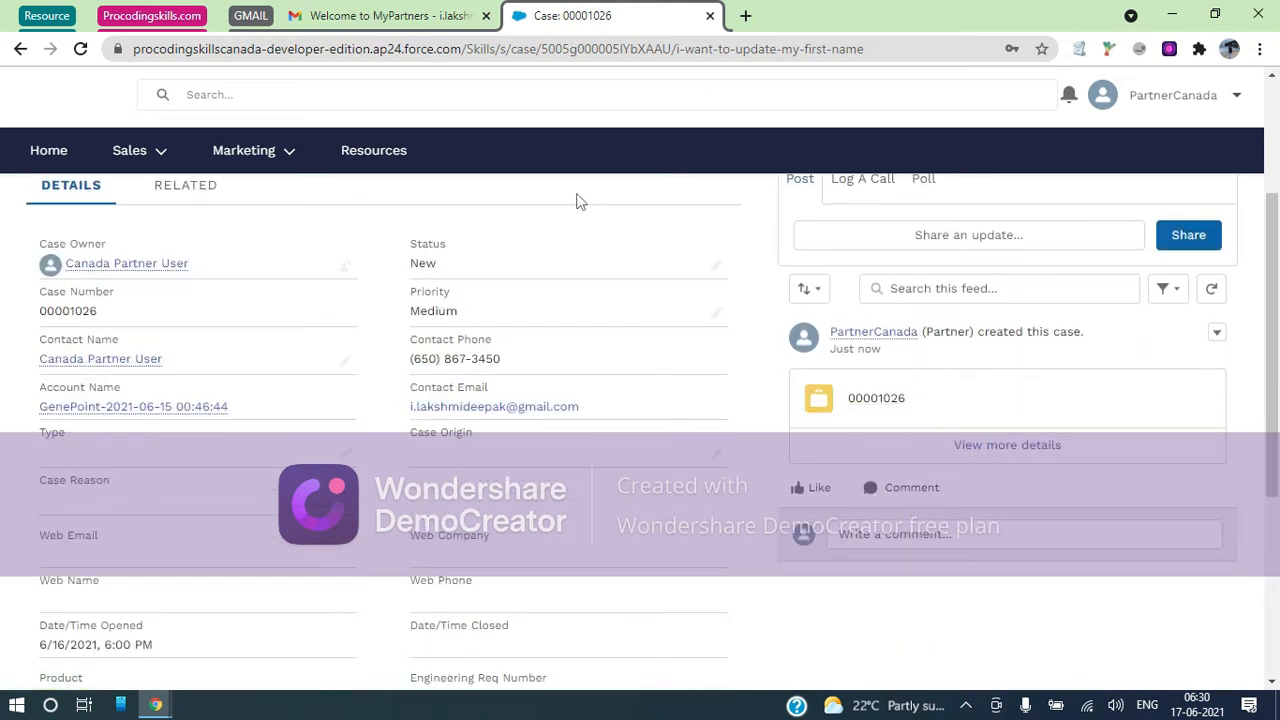
{"action": "left_click", "coordinate": [165, 17]}
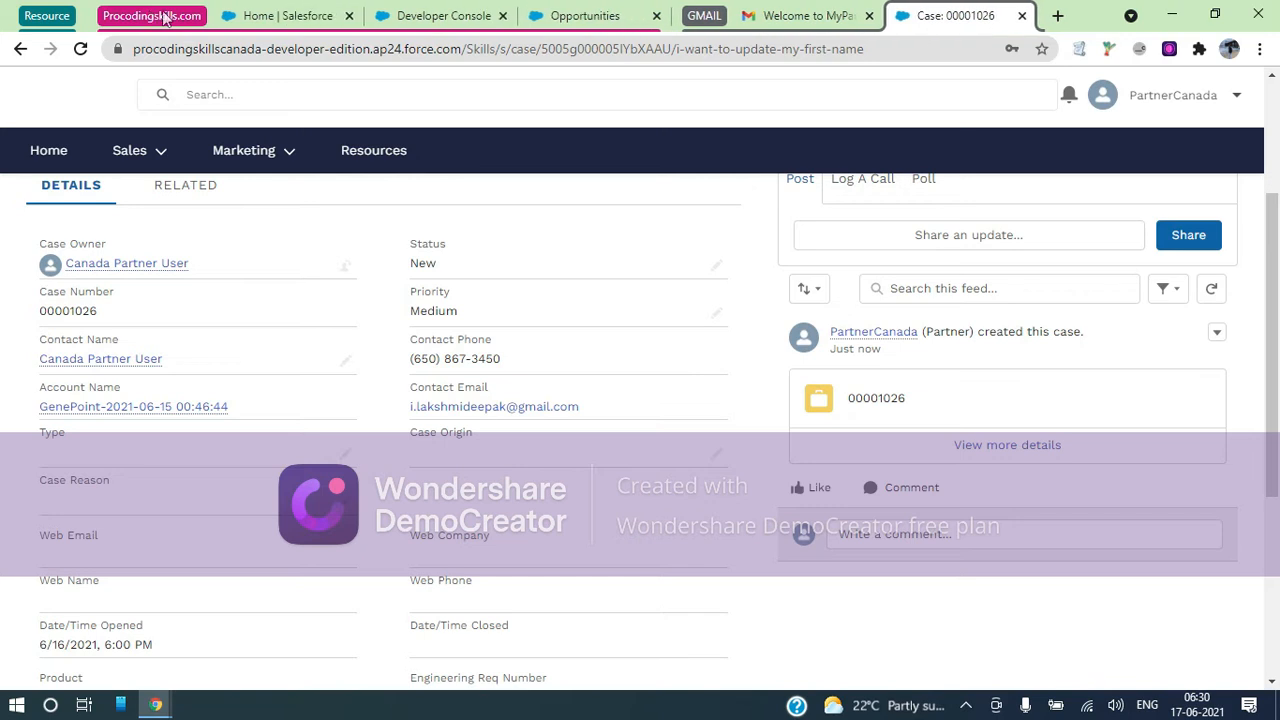
{"action": "left_click", "coordinate": [300, 16]}
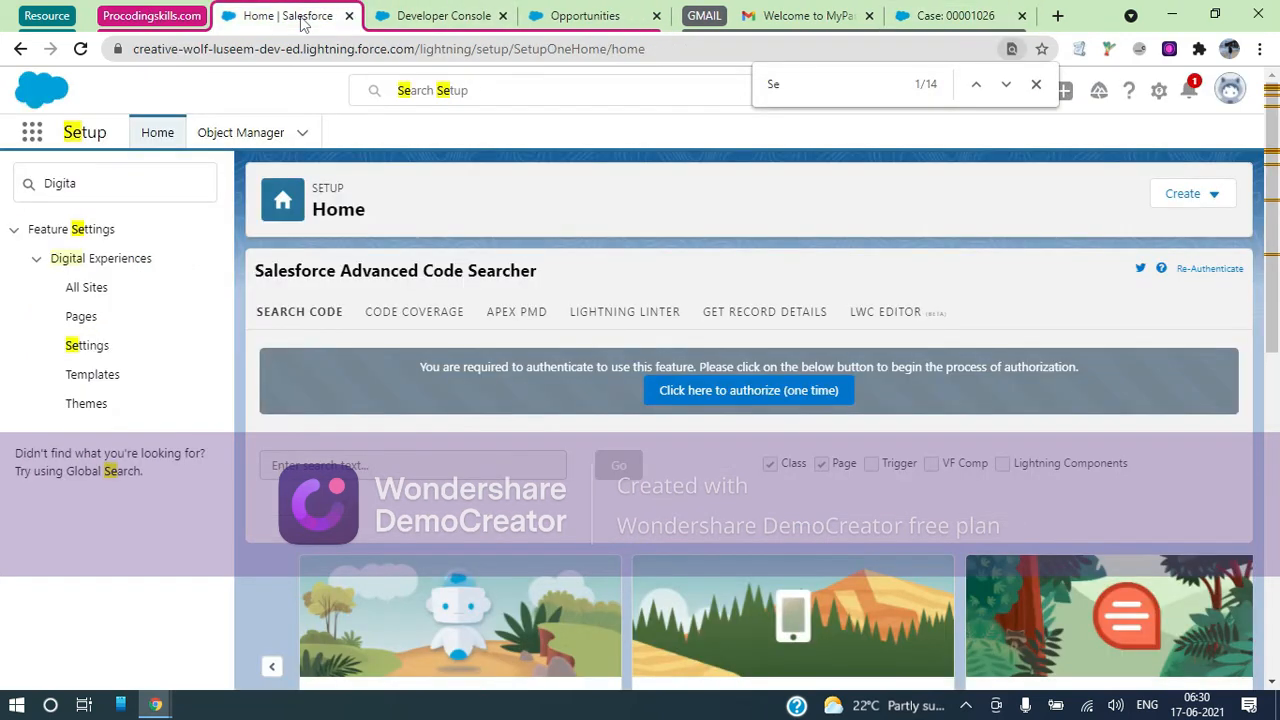
{"action": "left_click", "coordinate": [32, 134]}
{"action": "type", "text": "cases"}
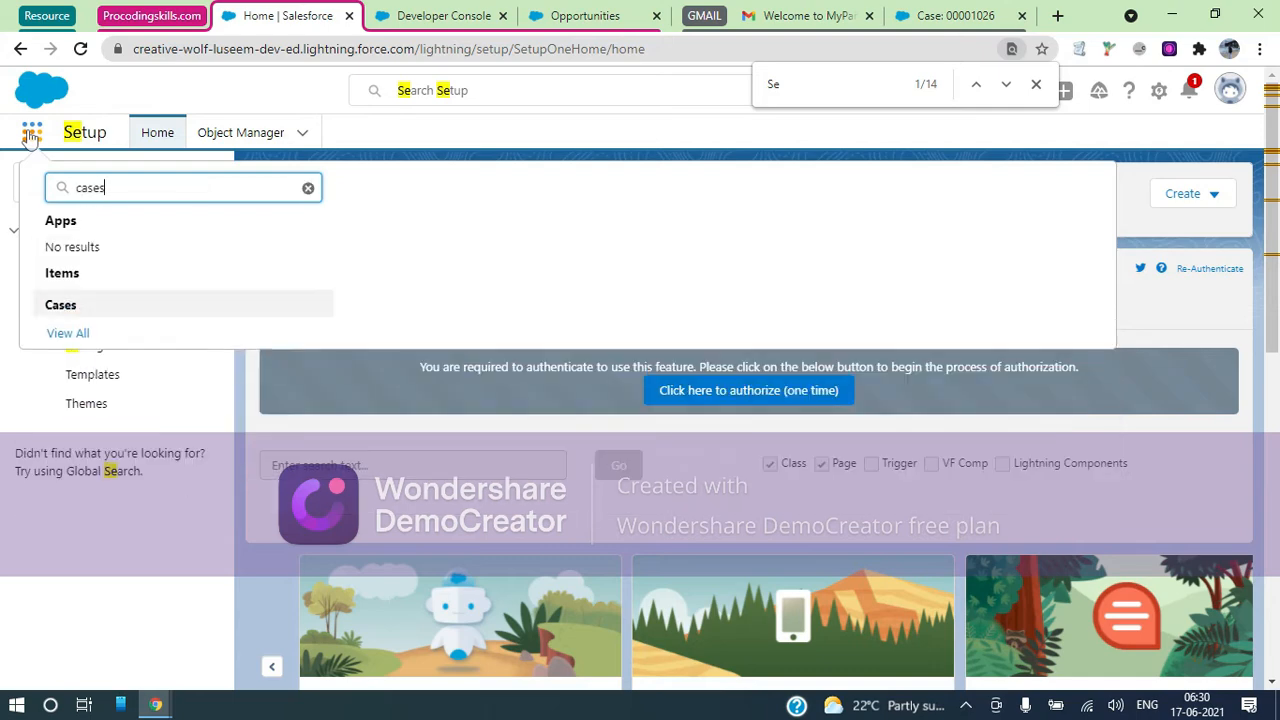
{"action": "left_click", "coordinate": [60, 306]}
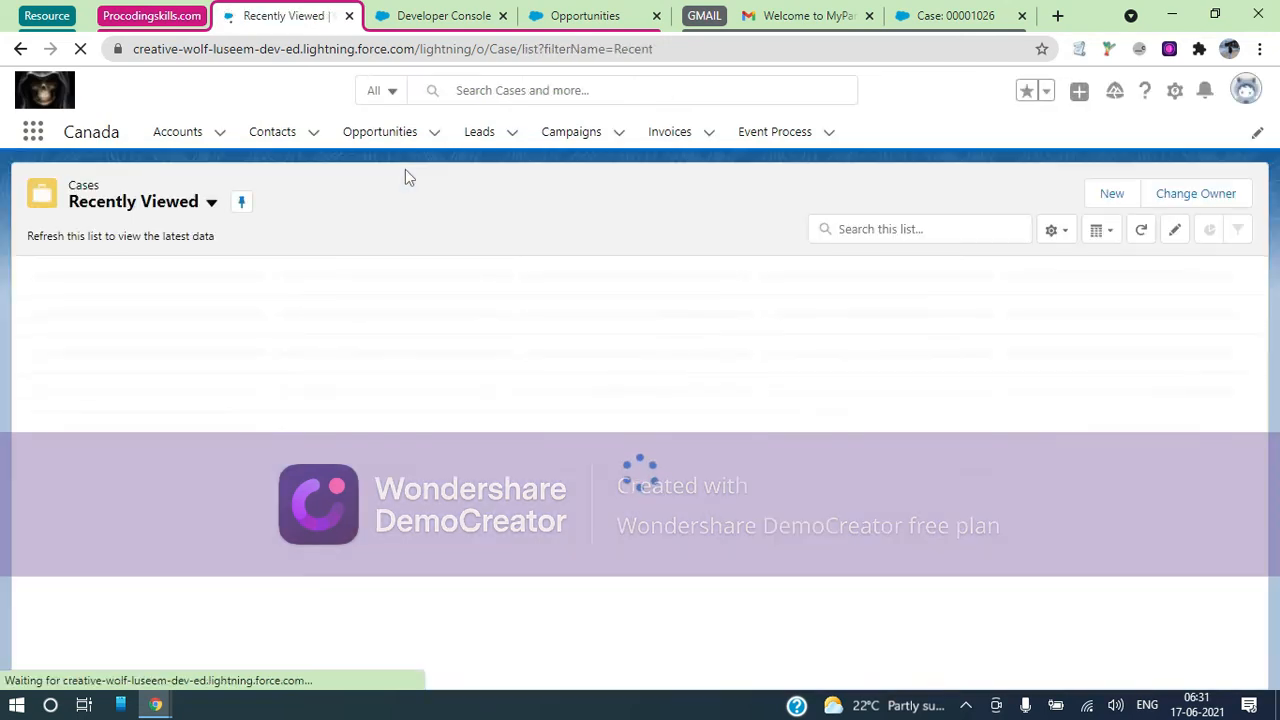
Open case 00001026 from the All Open Cases list view and review its feed's acknowledgement email
{"action": "left_click", "coordinate": [211, 204]}
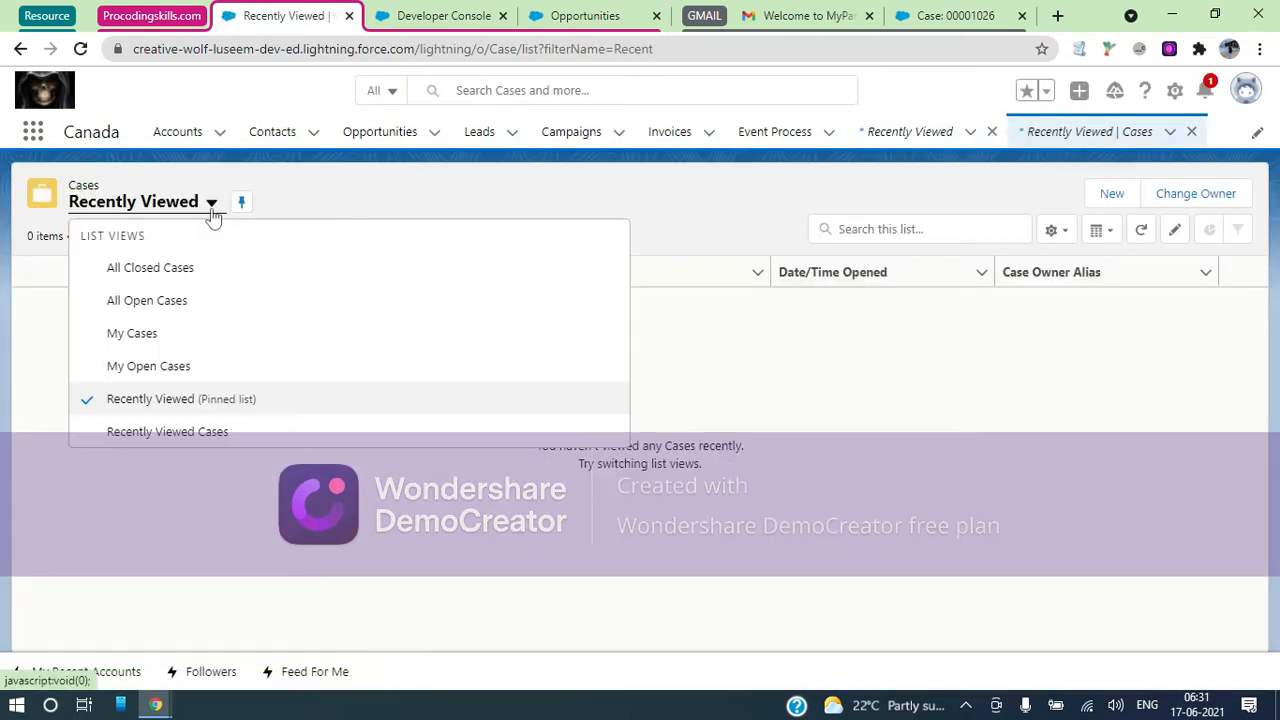
{"action": "left_click", "coordinate": [168, 301]}
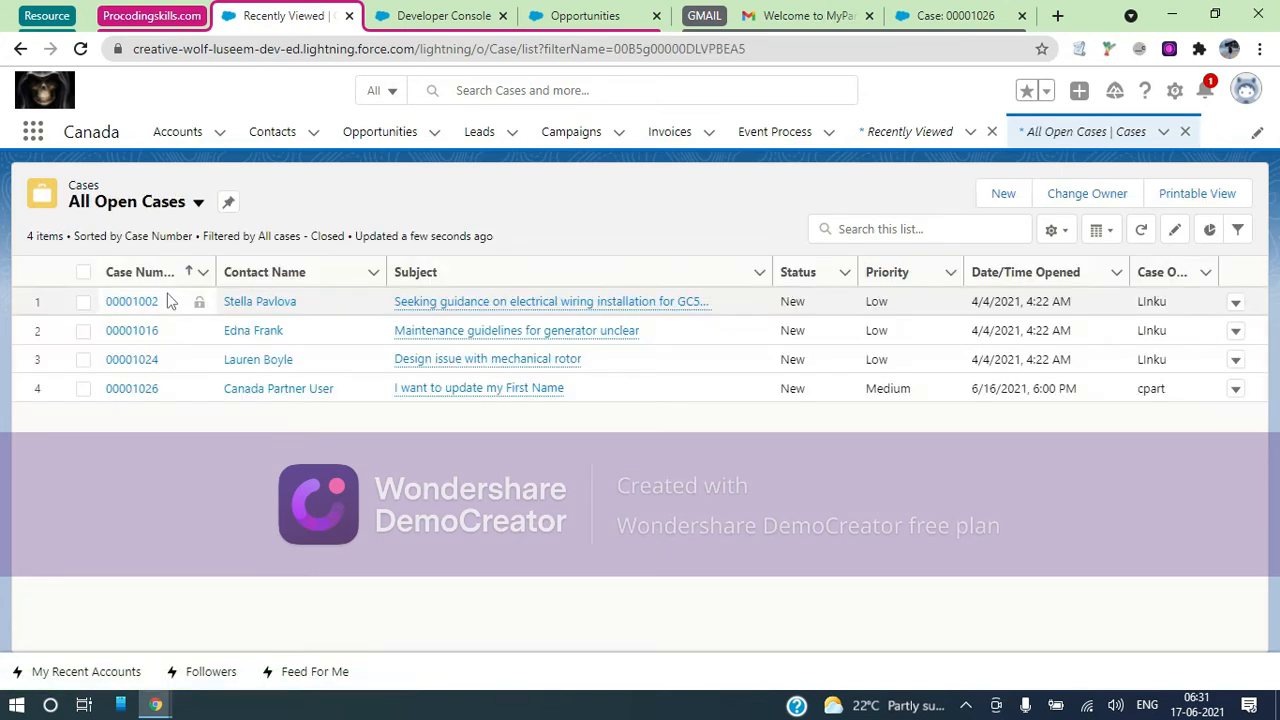
{"action": "left_click", "coordinate": [143, 389]}
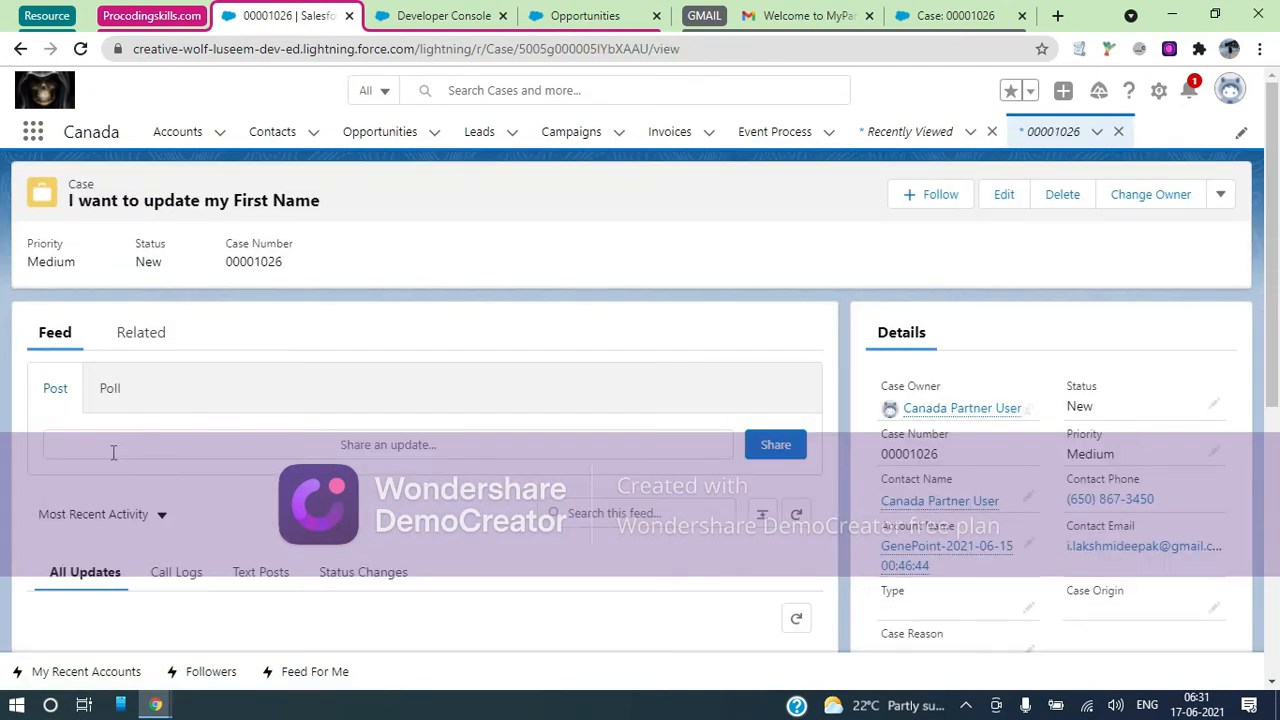
{"action": "scroll", "coordinate": [226, 418], "scroll_direction": "down", "scroll_amount": 1}
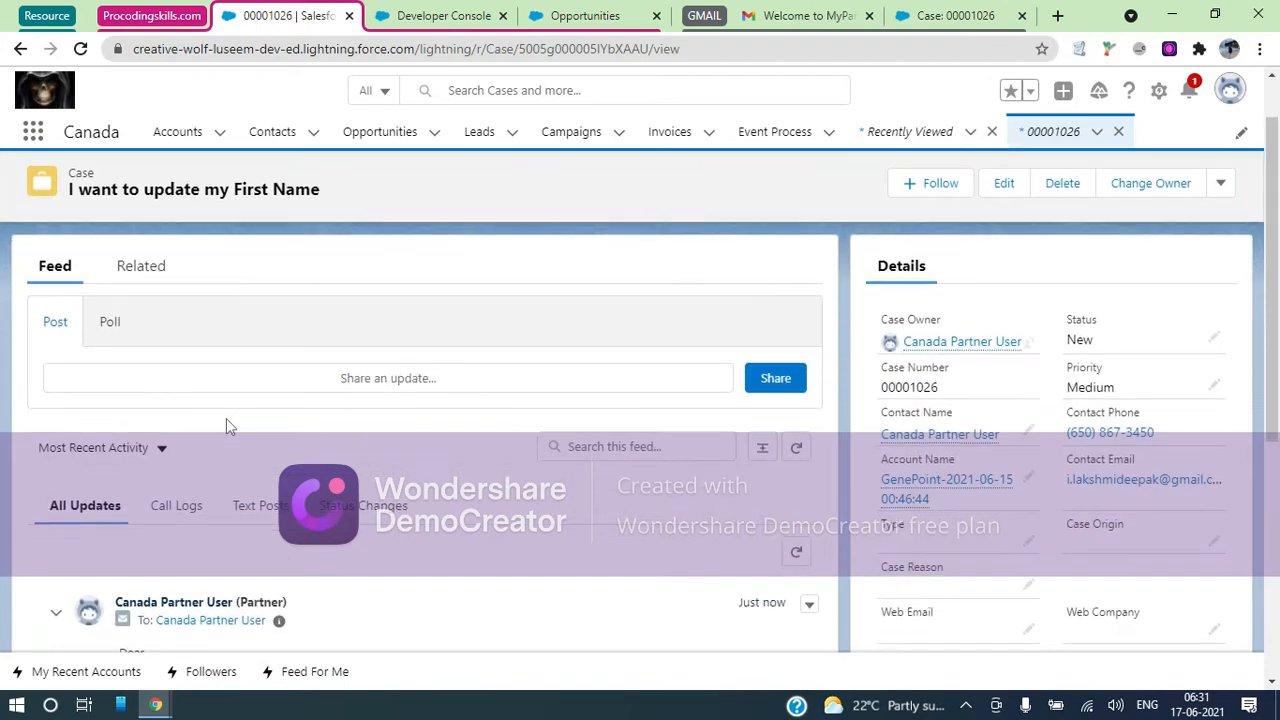
{"action": "scroll", "coordinate": [405, 375], "scroll_direction": "down", "scroll_amount": 4}
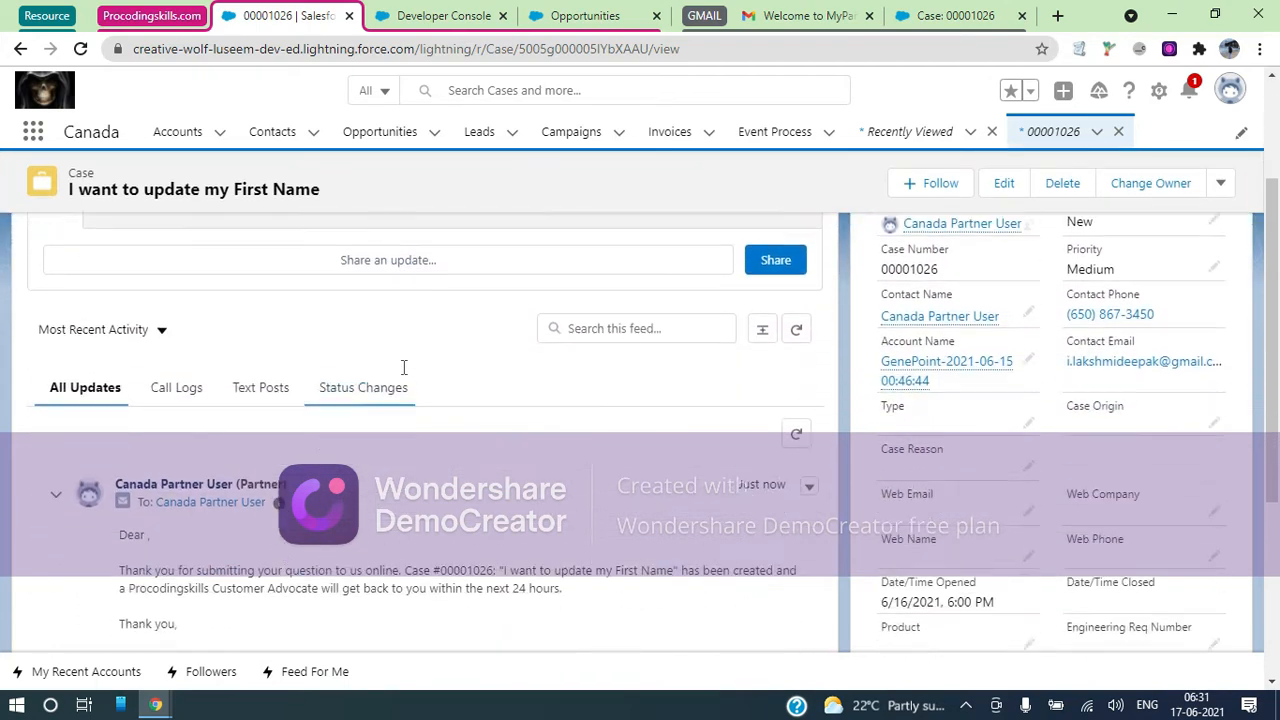
{"action": "scroll", "coordinate": [405, 375], "scroll_direction": "up", "scroll_amount": 3}
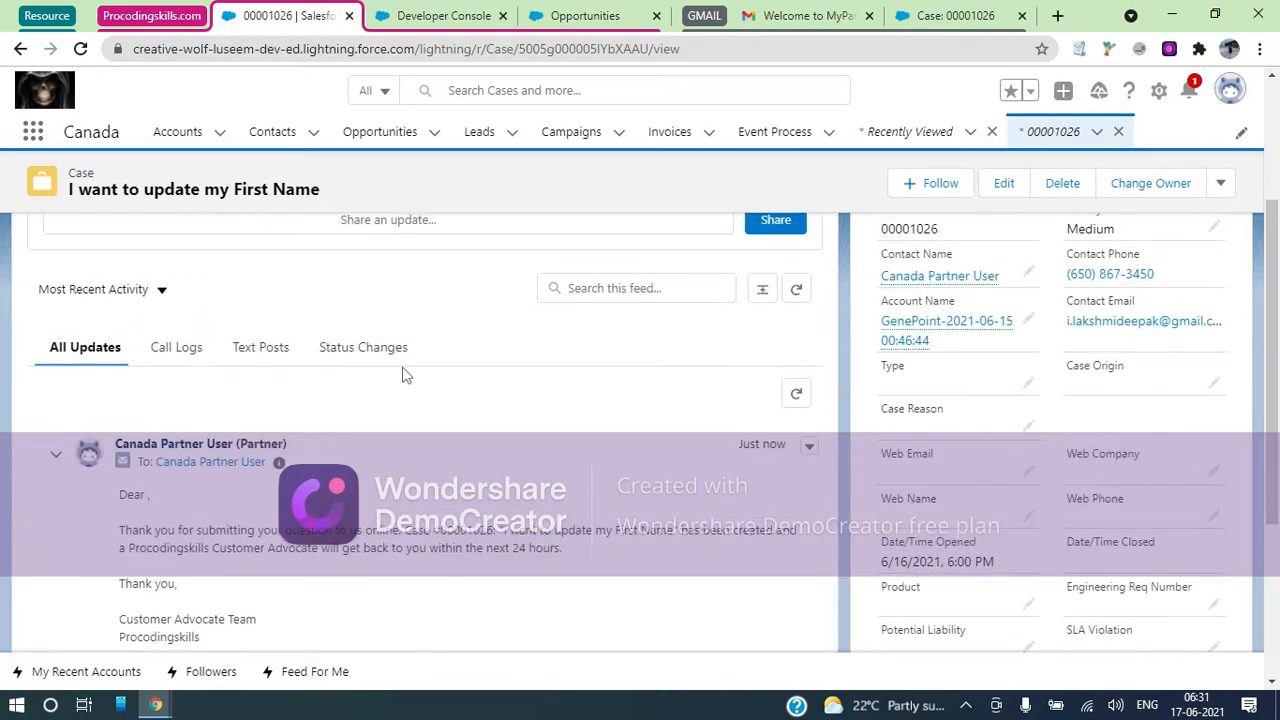
{"action": "scroll", "coordinate": [405, 375], "scroll_direction": "down", "scroll_amount": 2}
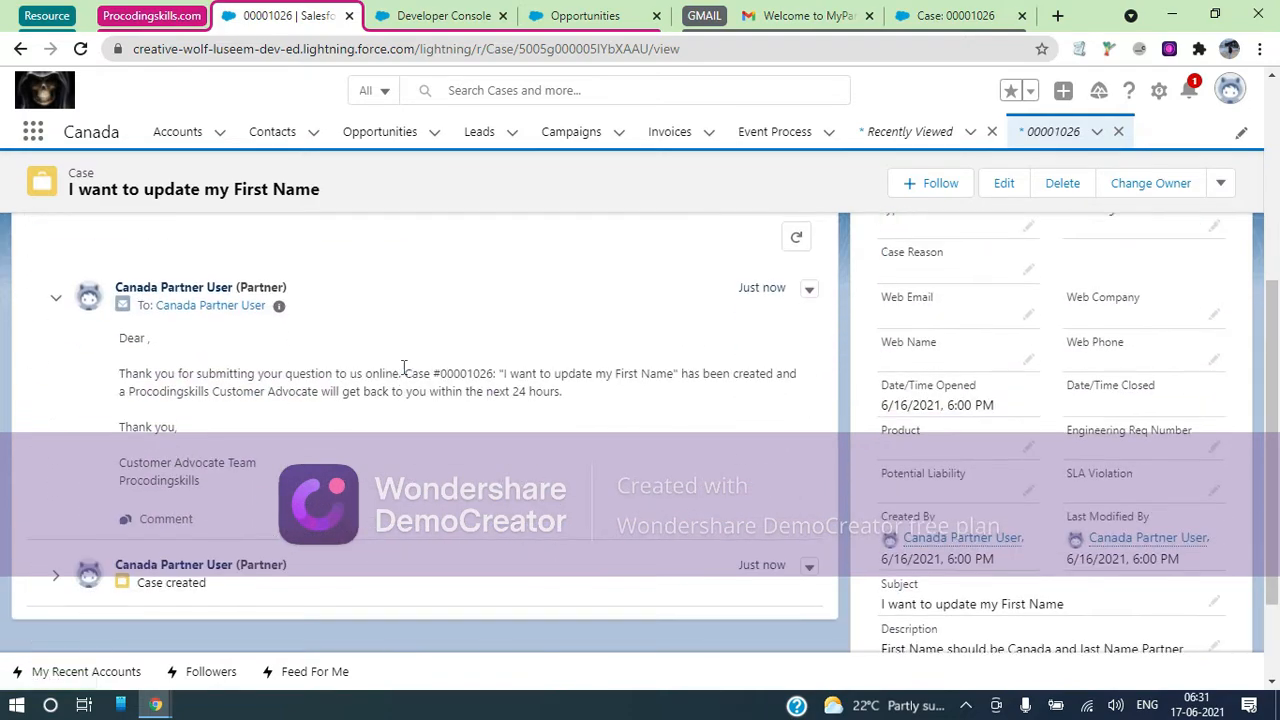
{"action": "scroll", "coordinate": [403, 370], "scroll_direction": "up", "scroll_amount": 3}
{"action": "scroll", "coordinate": [323, 423], "scroll_direction": "down", "scroll_amount": 3}
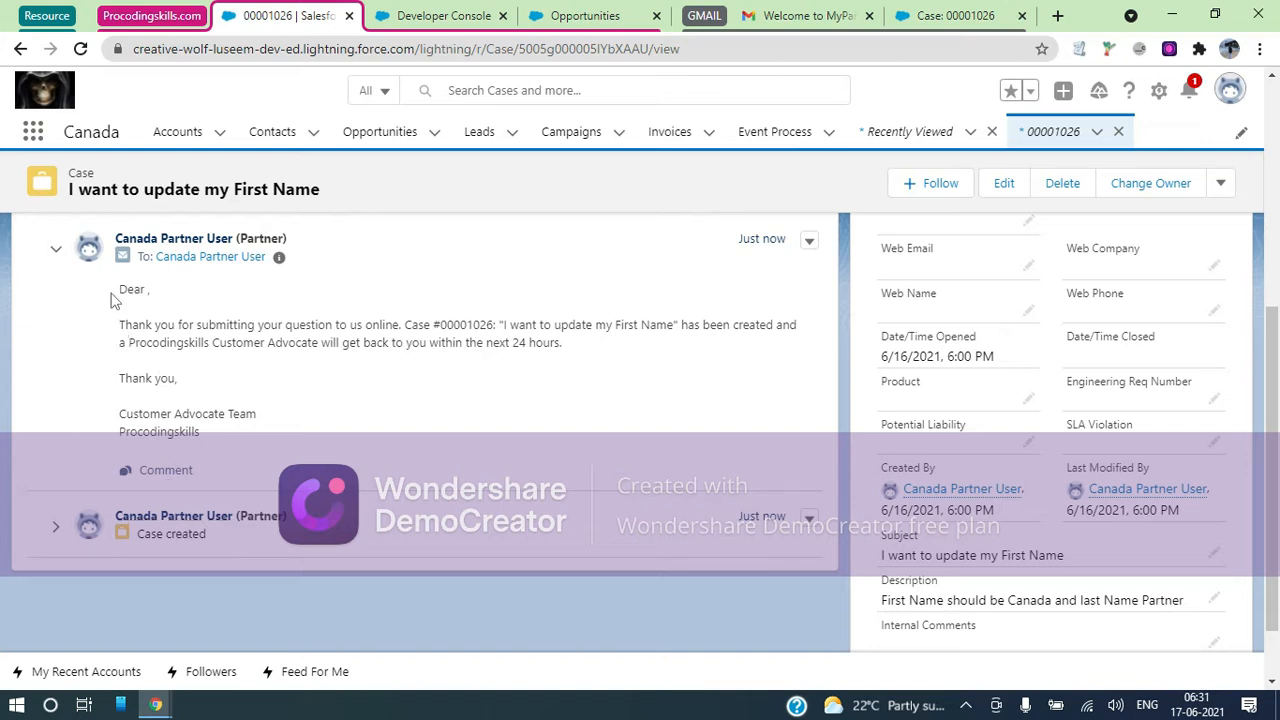
Comment 'Do you need to update to User Account or Contact' on the case's acknowledgement email post
{"action": "left_click_drag", "start_coordinate": [113, 300], "coordinate": [232, 400]}
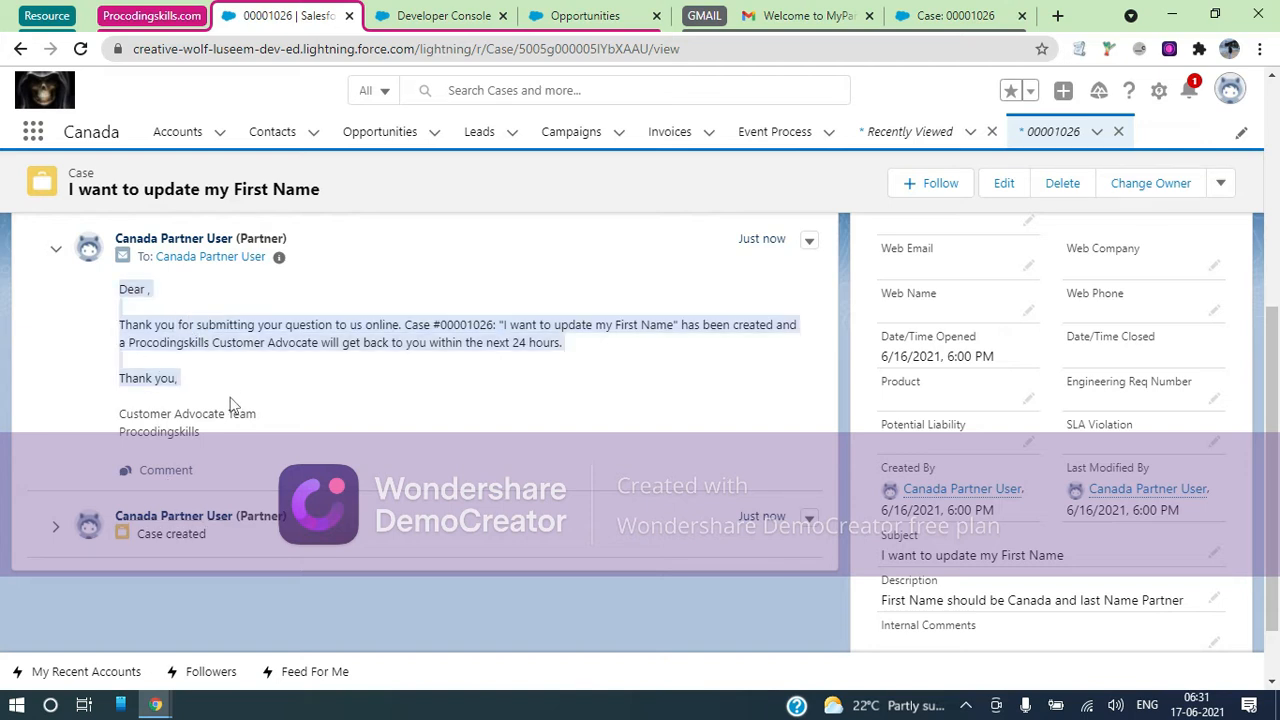
{"action": "left_click", "coordinate": [166, 470]}
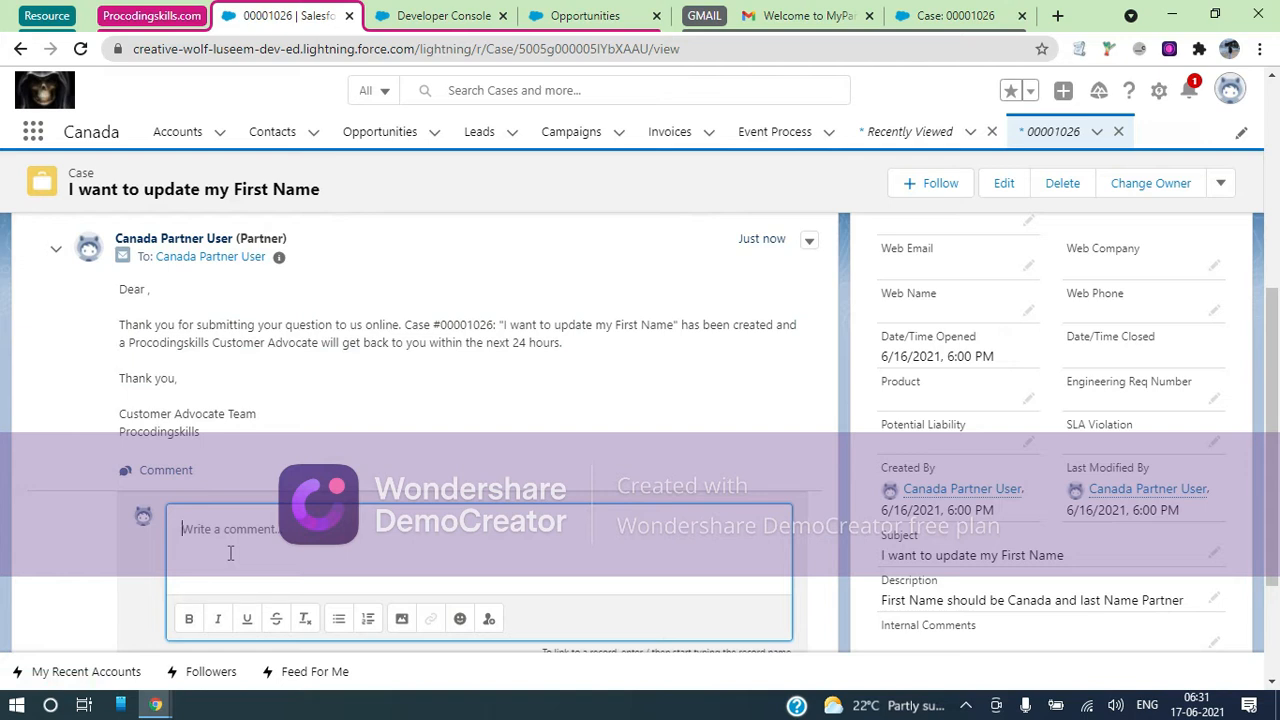
{"action": "type", "text": "Do"}
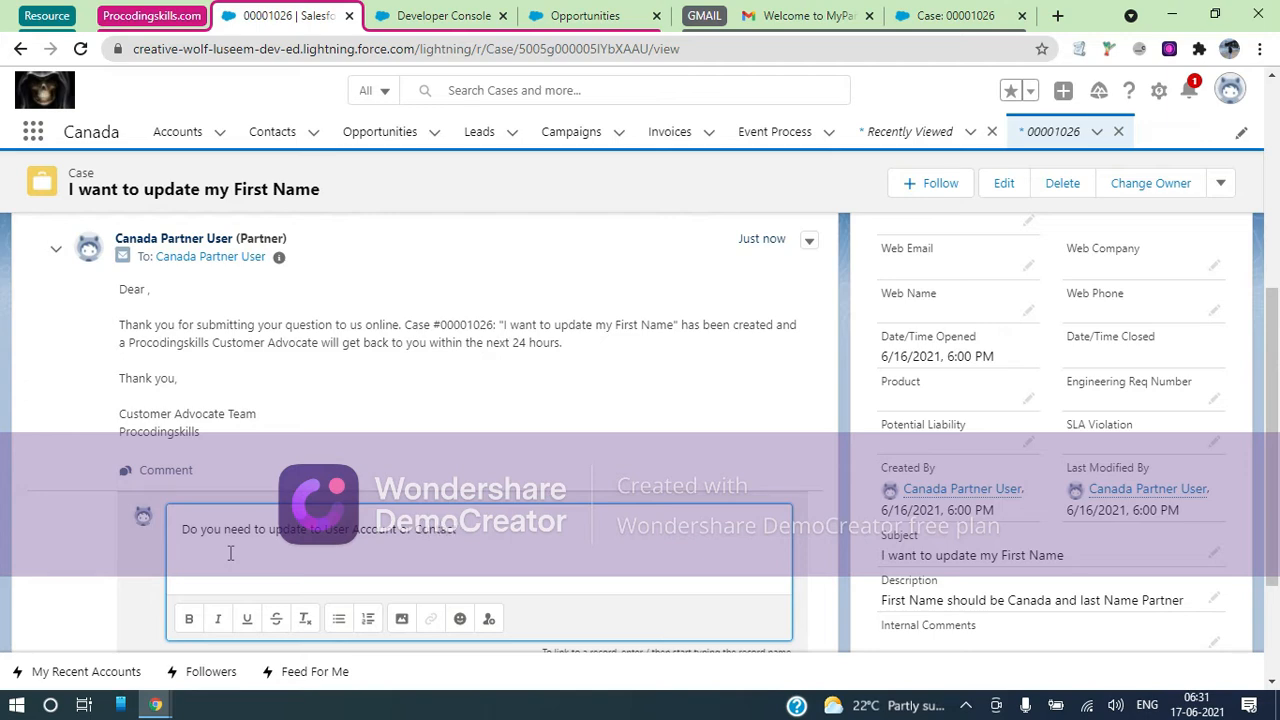
{"action": "scroll", "coordinate": [230, 553], "scroll_direction": "down", "scroll_amount": 2}
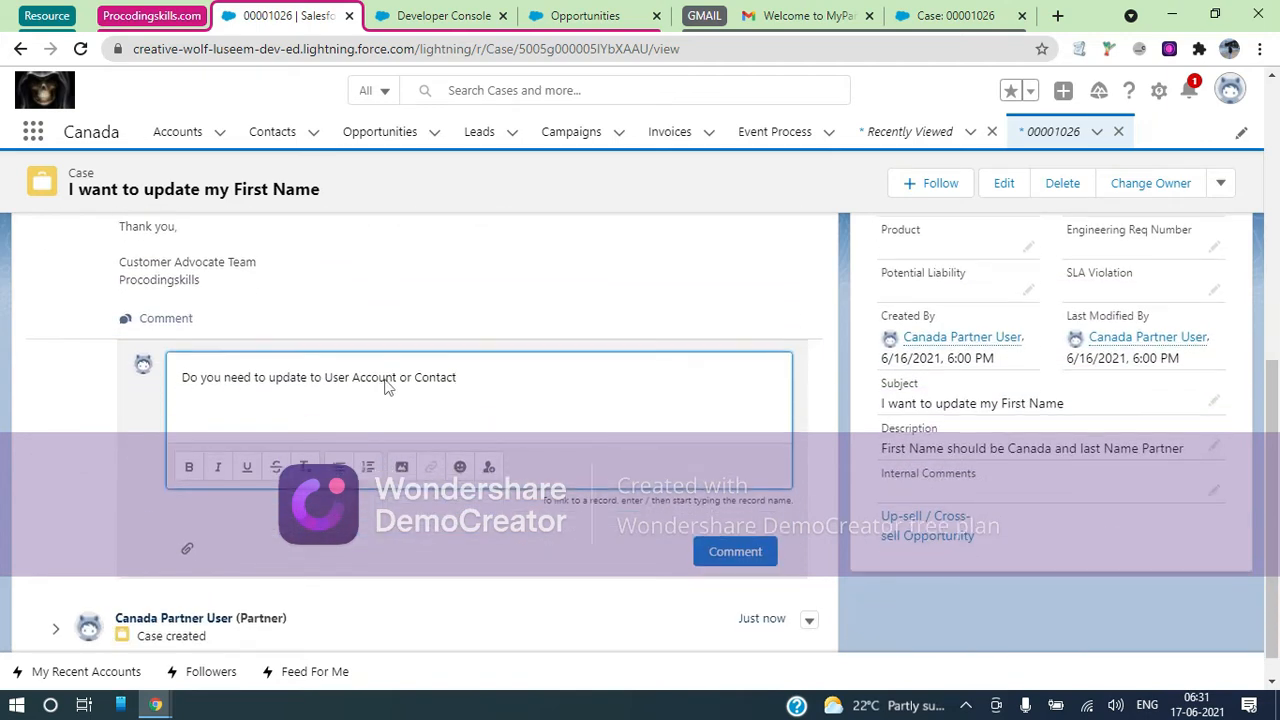
{"action": "left_click", "coordinate": [755, 557]}
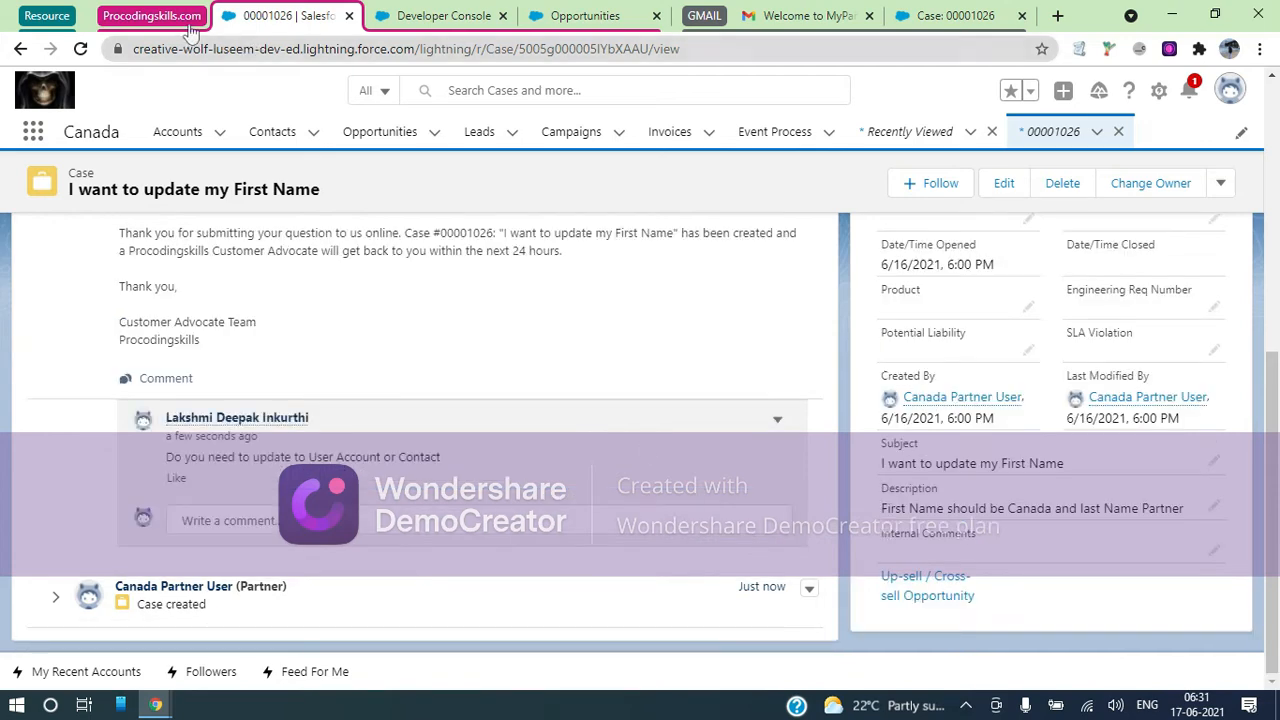
{"action": "left_click", "coordinate": [158, 16]}
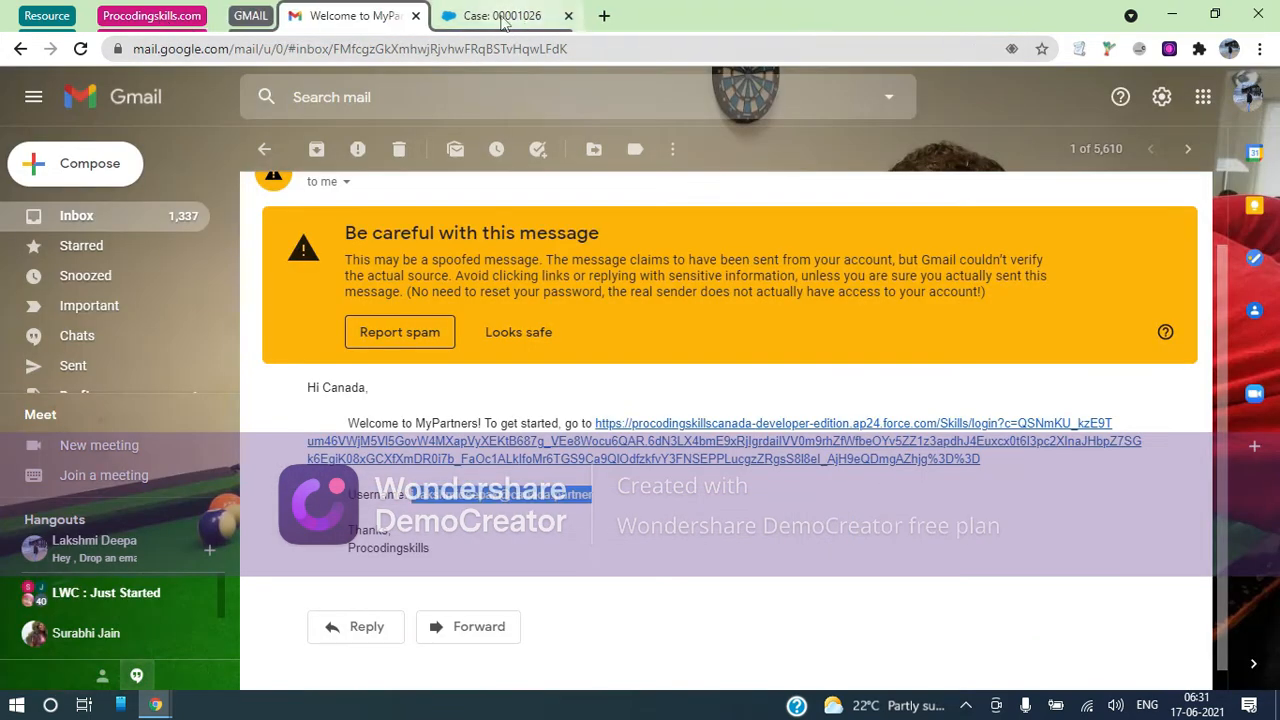
Return to the partner portal's case page and refresh its feed to check for new comments
{"action": "left_click", "coordinate": [500, 17]}
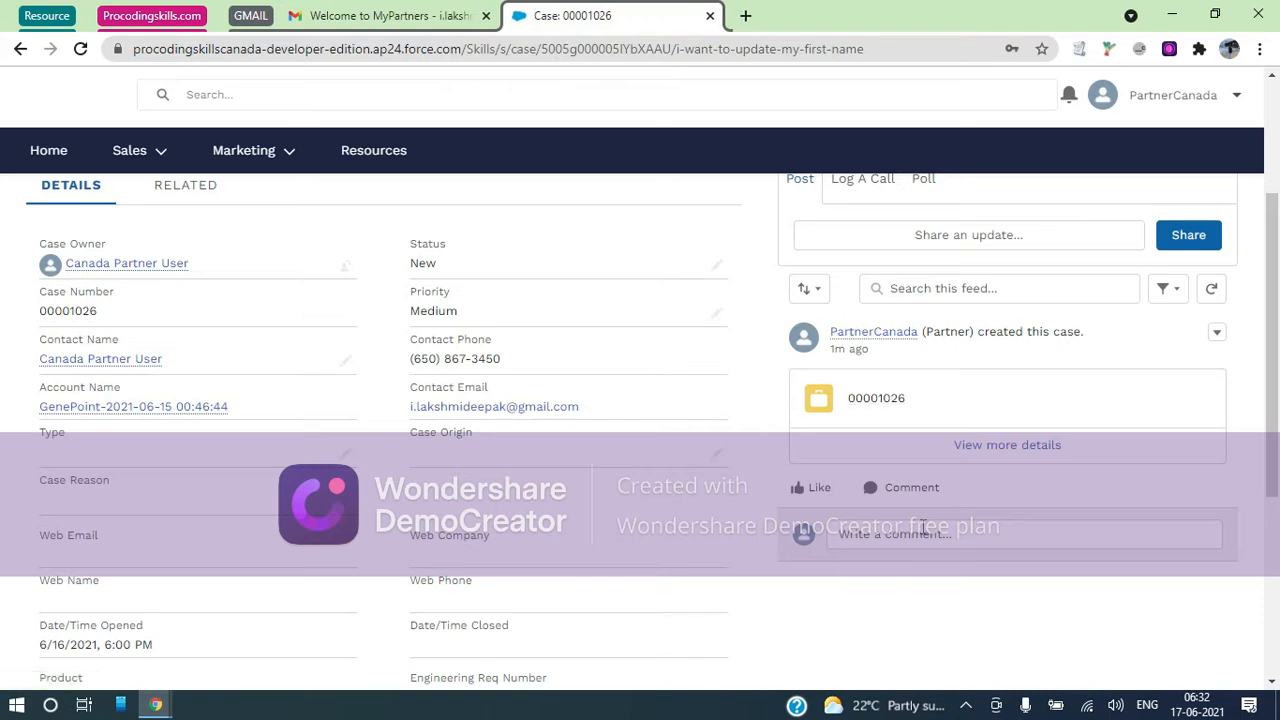
{"action": "scroll", "coordinate": [924, 537], "scroll_direction": "up", "scroll_amount": 2}
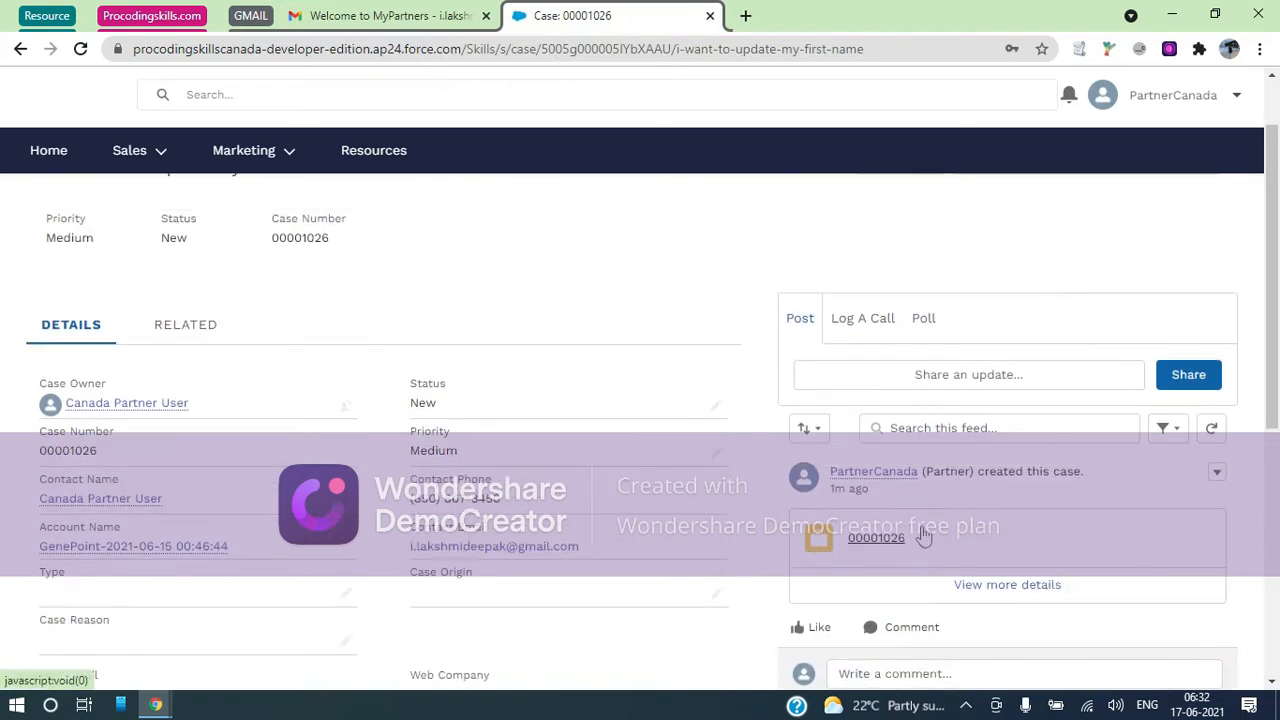
{"action": "left_click", "coordinate": [1214, 435]}
{"action": "scroll", "coordinate": [1014, 329], "scroll_direction": "down", "scroll_amount": 2}
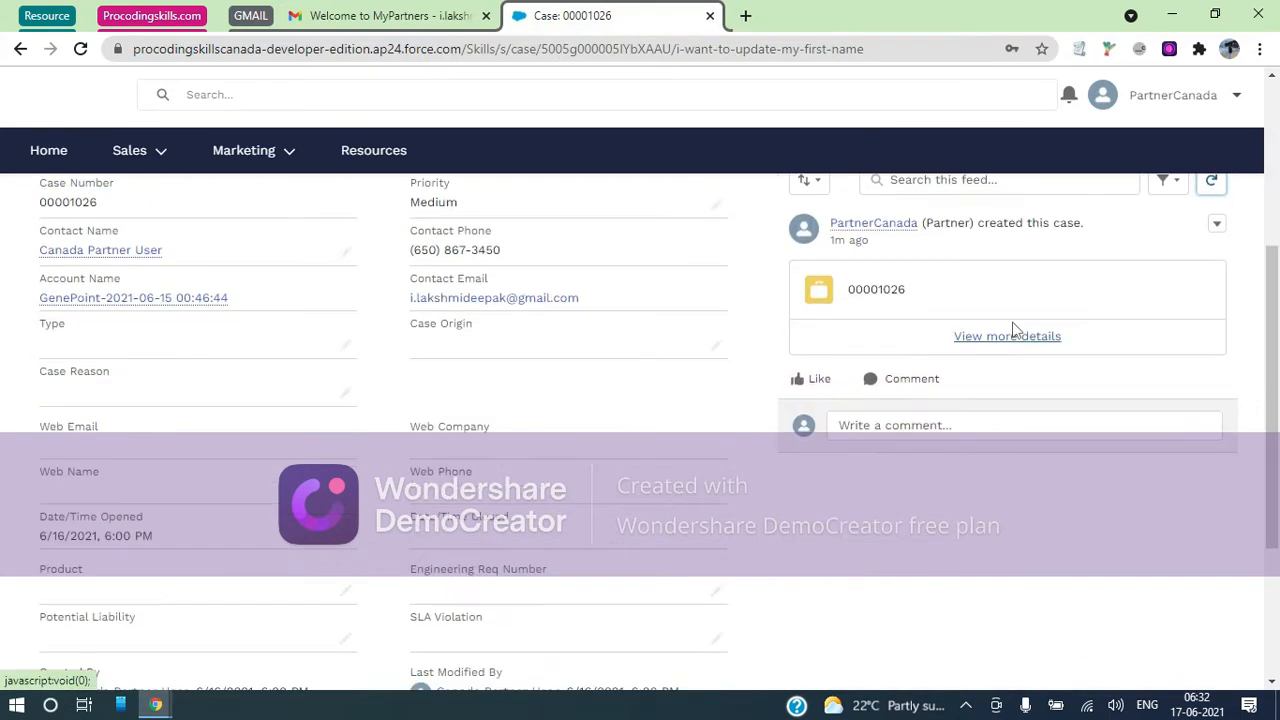
{"action": "scroll", "coordinate": [1014, 329], "scroll_direction": "up", "scroll_amount": 3}
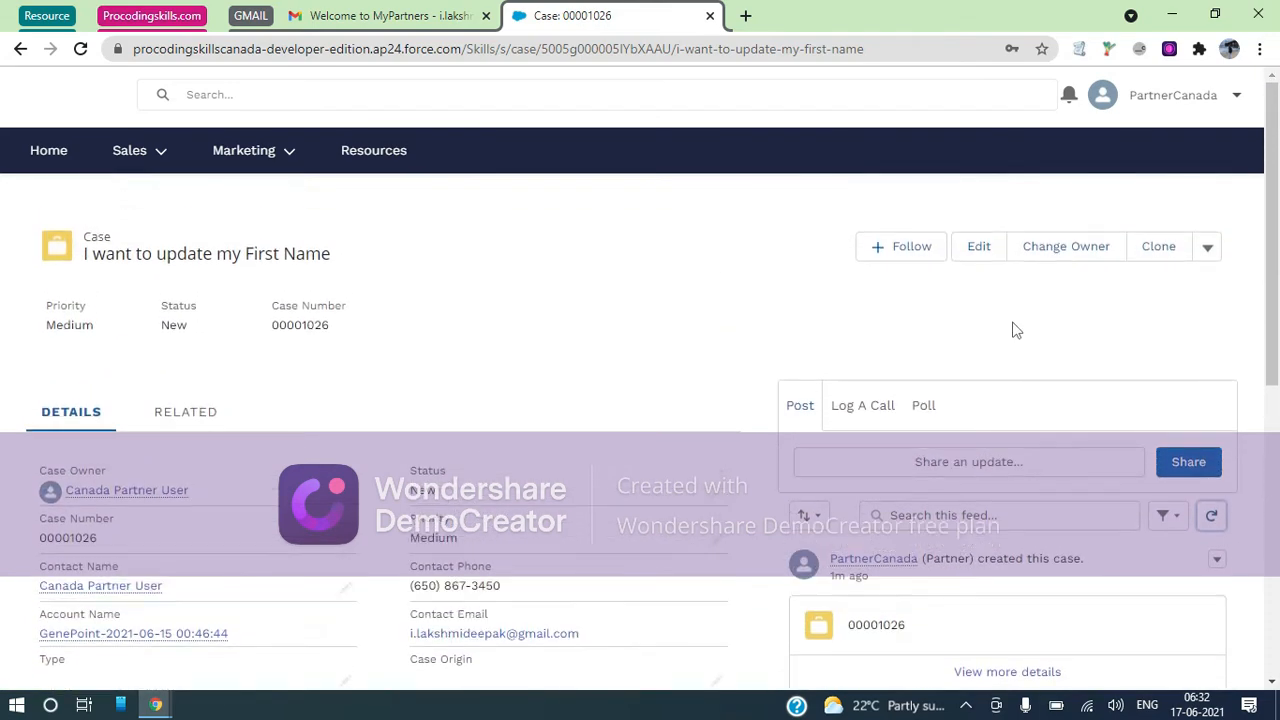
{"action": "scroll", "coordinate": [1014, 330], "scroll_direction": "down", "scroll_amount": 2}
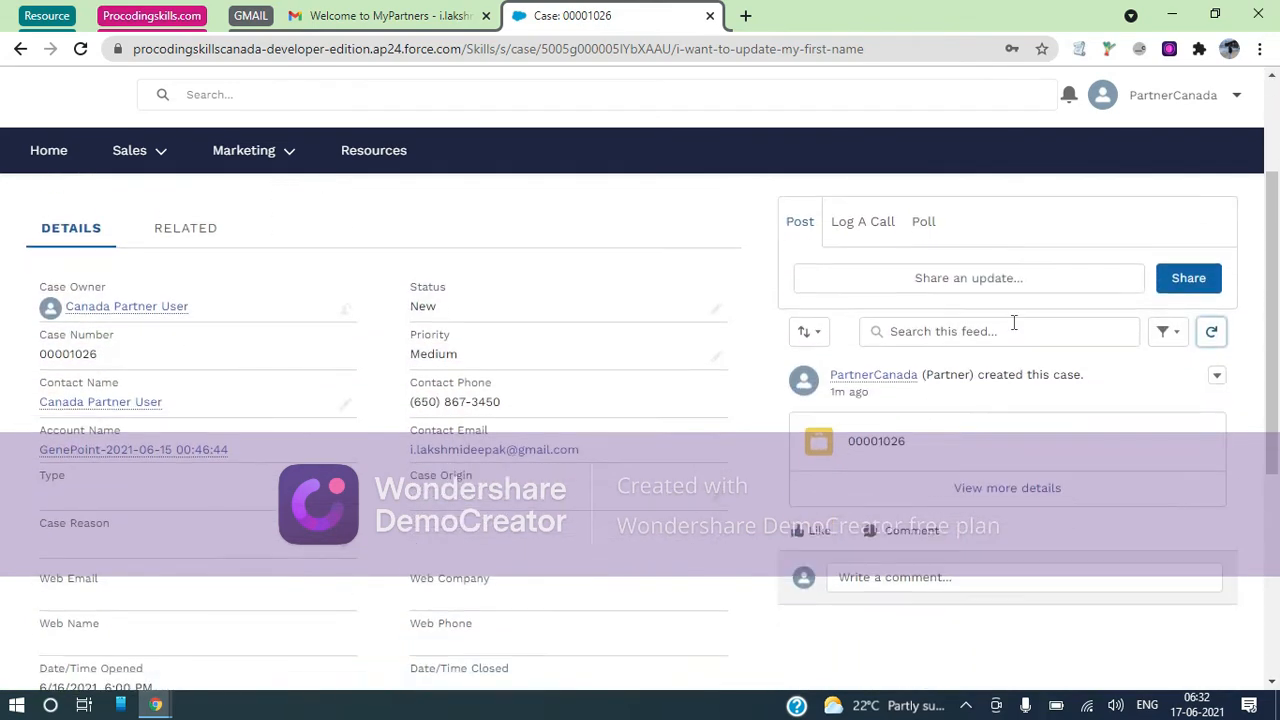
Open the post's full details, then the full record page for case 00001026
{"action": "left_click", "coordinate": [996, 489]}
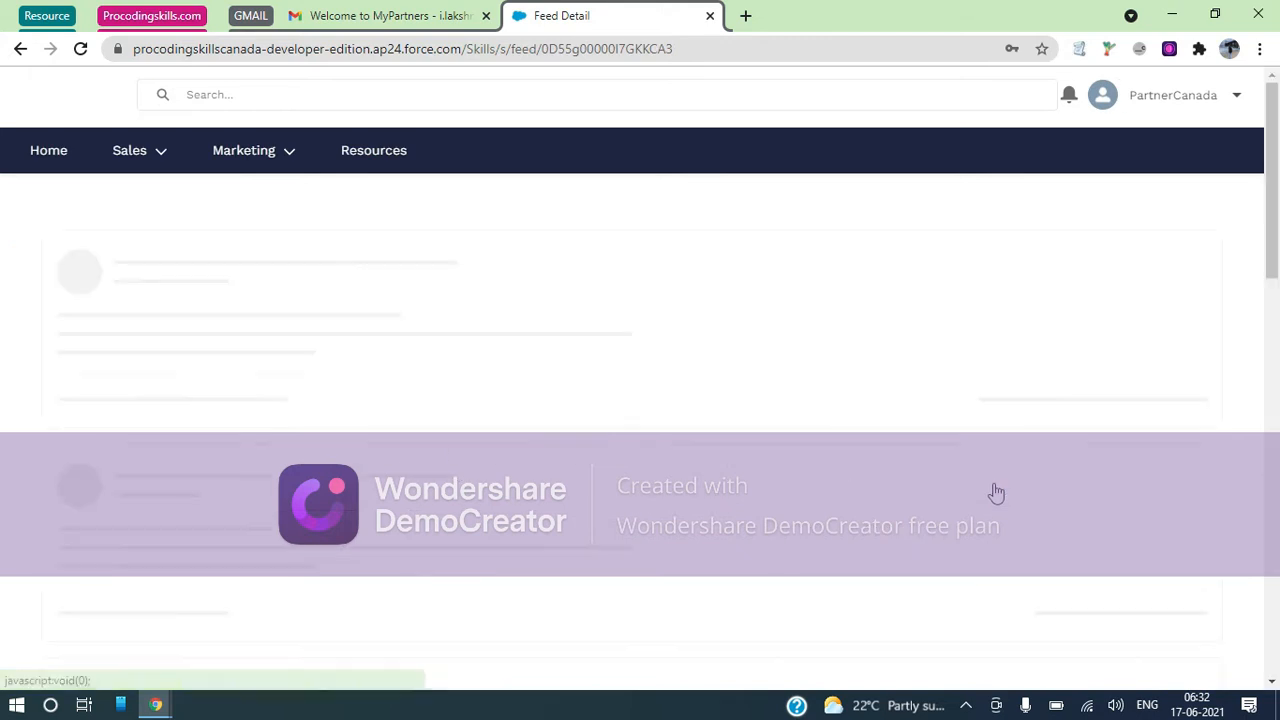
{"action": "scroll", "coordinate": [997, 490], "scroll_direction": "down", "scroll_amount": 2}
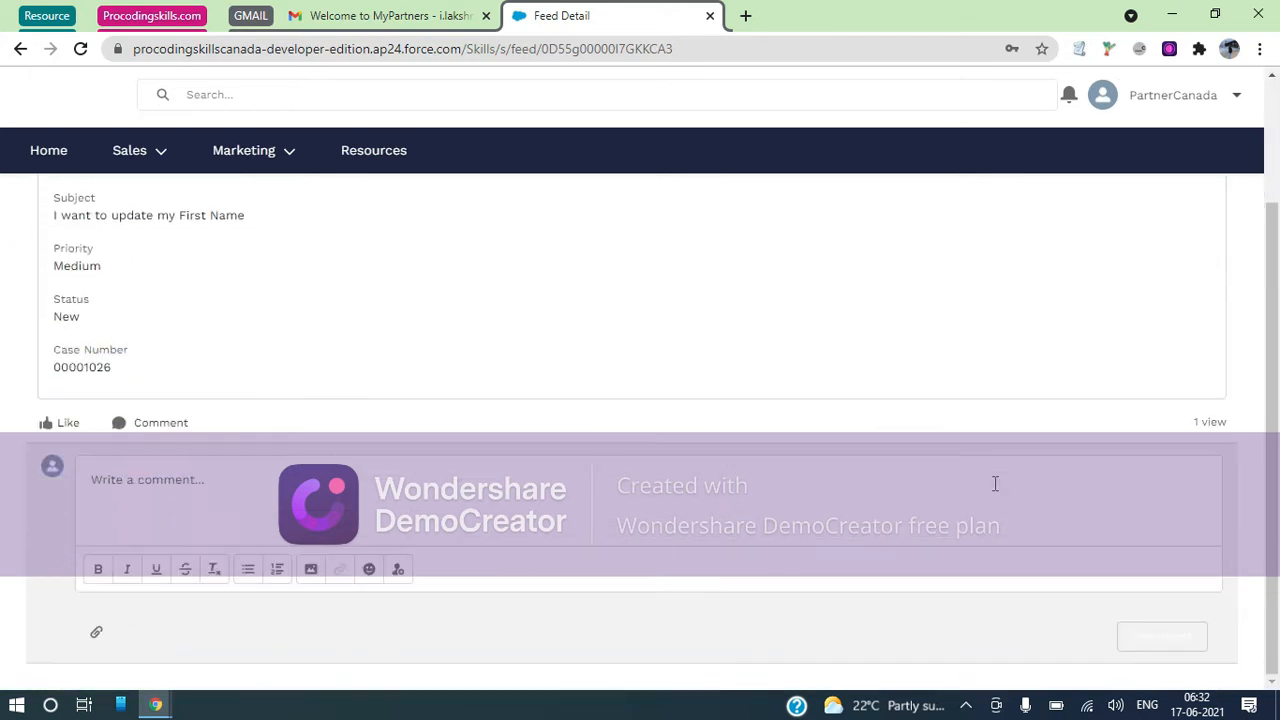
{"action": "scroll", "coordinate": [995, 484], "scroll_direction": "up", "scroll_amount": 2}
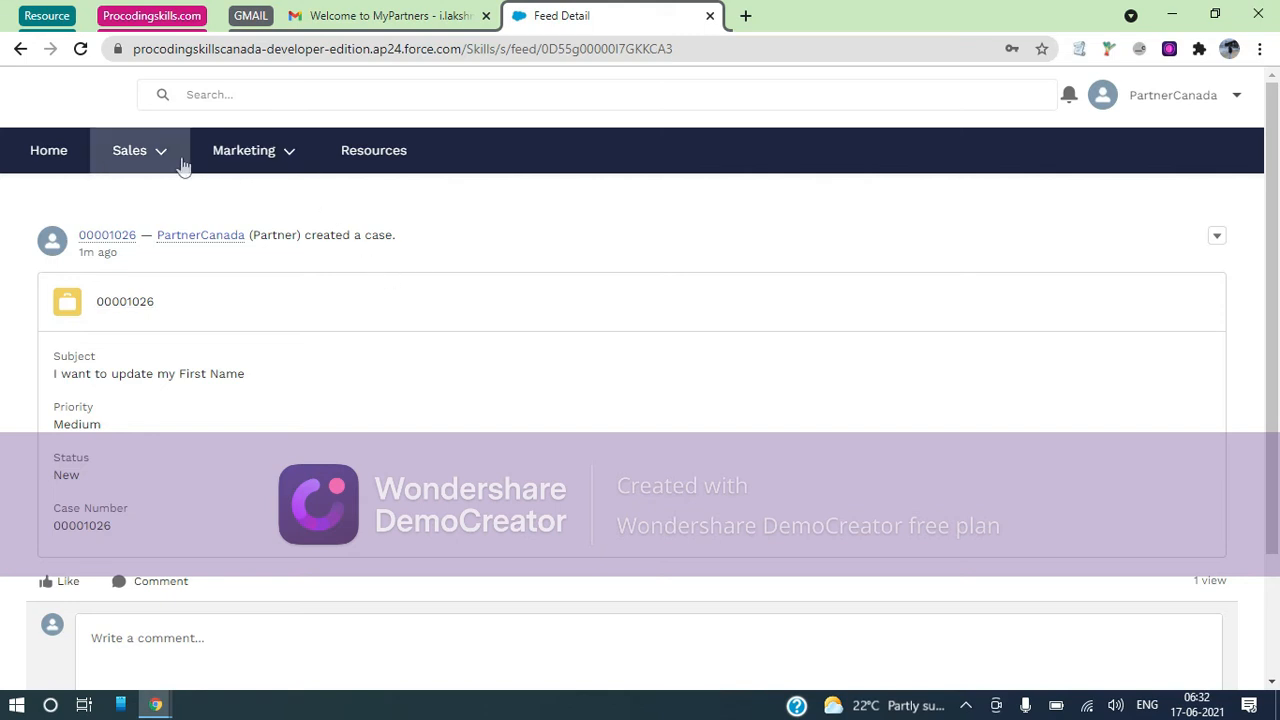
{"action": "left_click", "coordinate": [128, 243]}
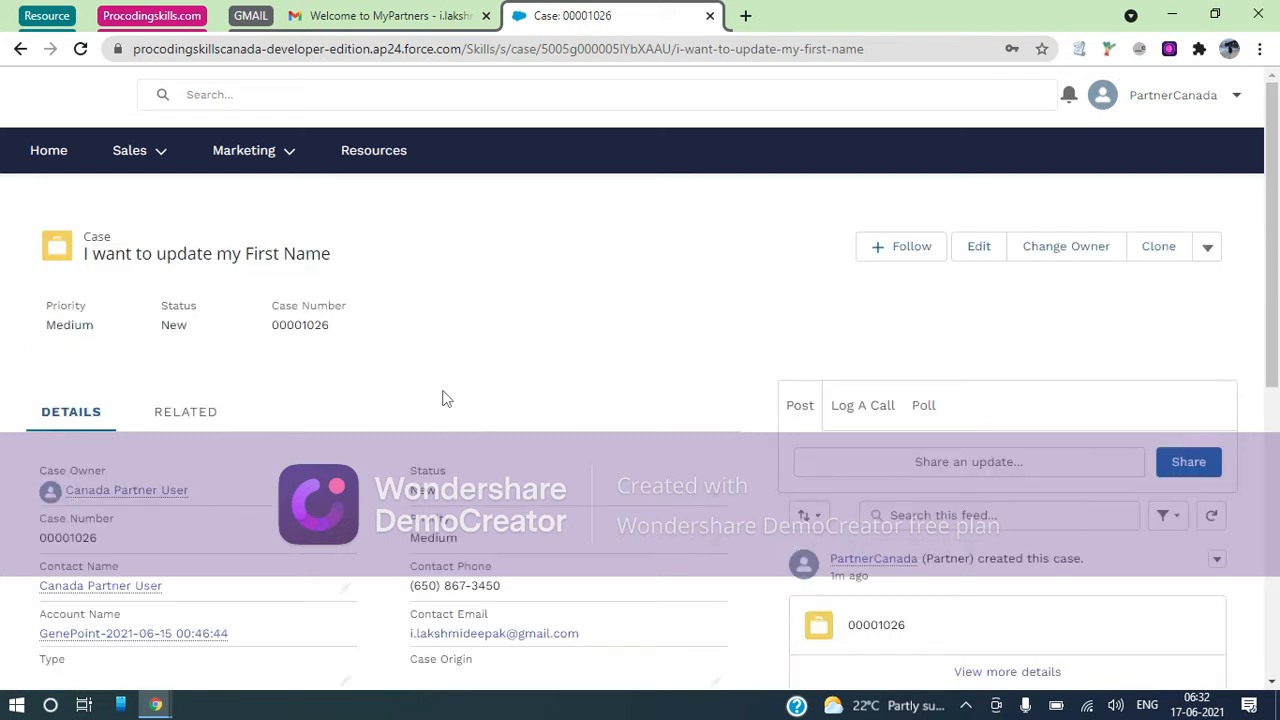
{"action": "scroll", "coordinate": [531, 466], "scroll_direction": "down", "scroll_amount": 1}
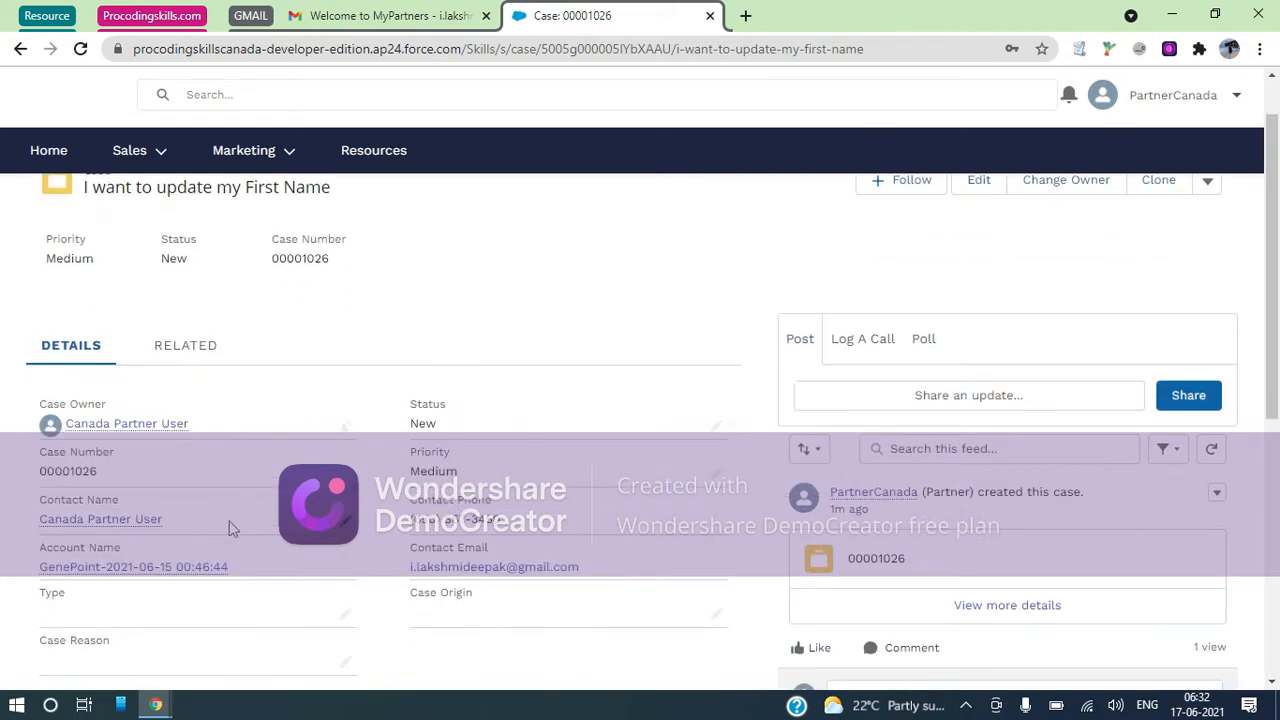
Put the portal case 00001026 into edit mode and review its fields
{"action": "left_click", "coordinate": [345, 520]}
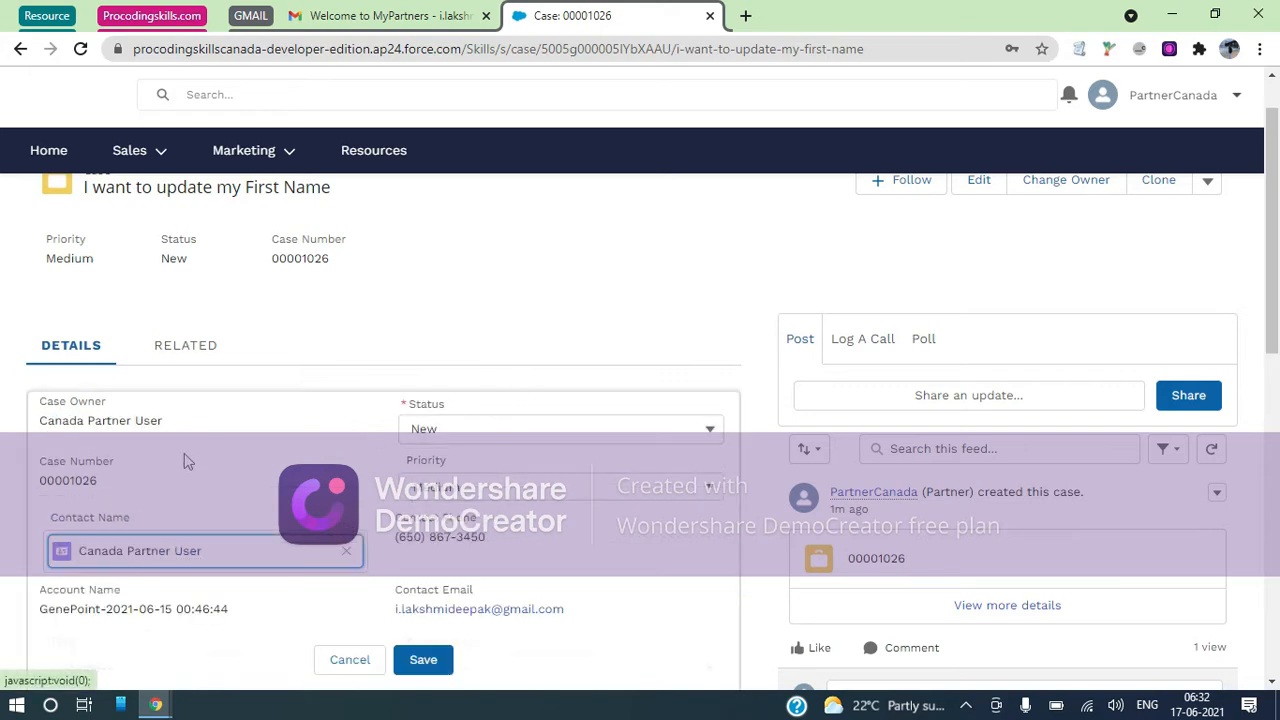
{"action": "scroll", "coordinate": [184, 461], "scroll_direction": "down", "scroll_amount": 3}
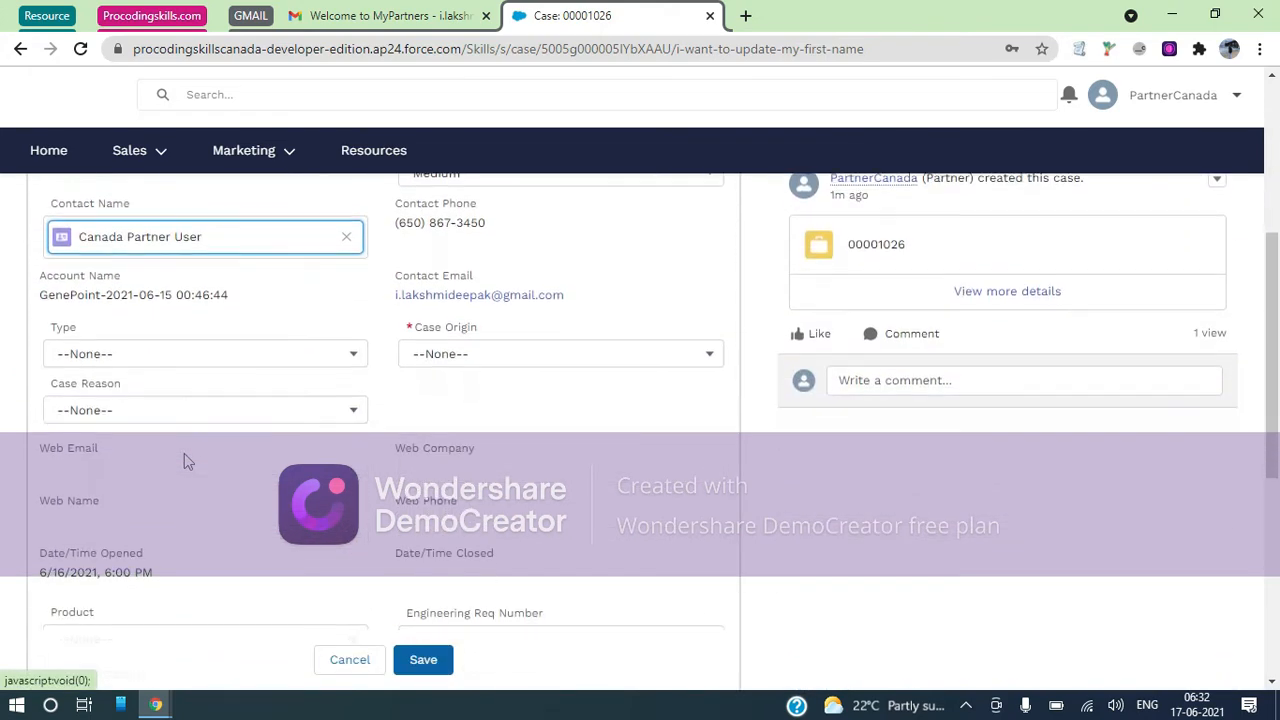
{"action": "scroll", "coordinate": [184, 458], "scroll_direction": "down", "scroll_amount": 5}
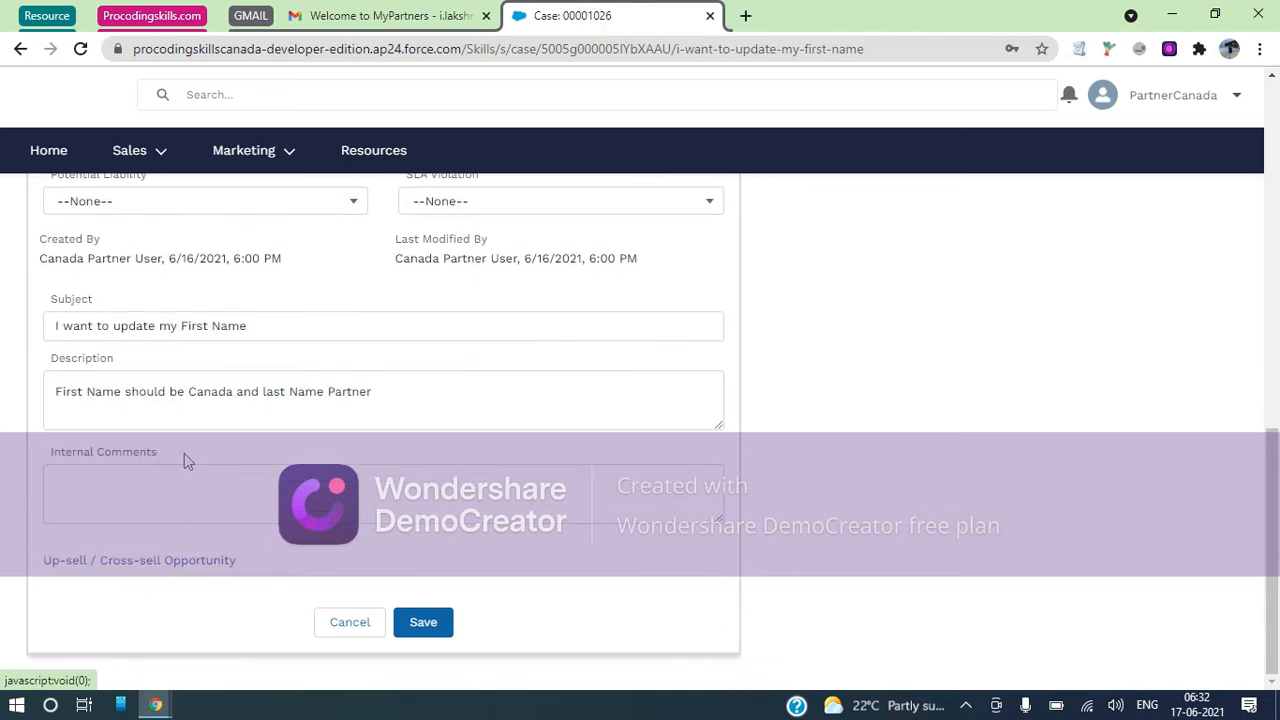
{"action": "scroll", "coordinate": [184, 453], "scroll_direction": "up", "scroll_amount": 7}
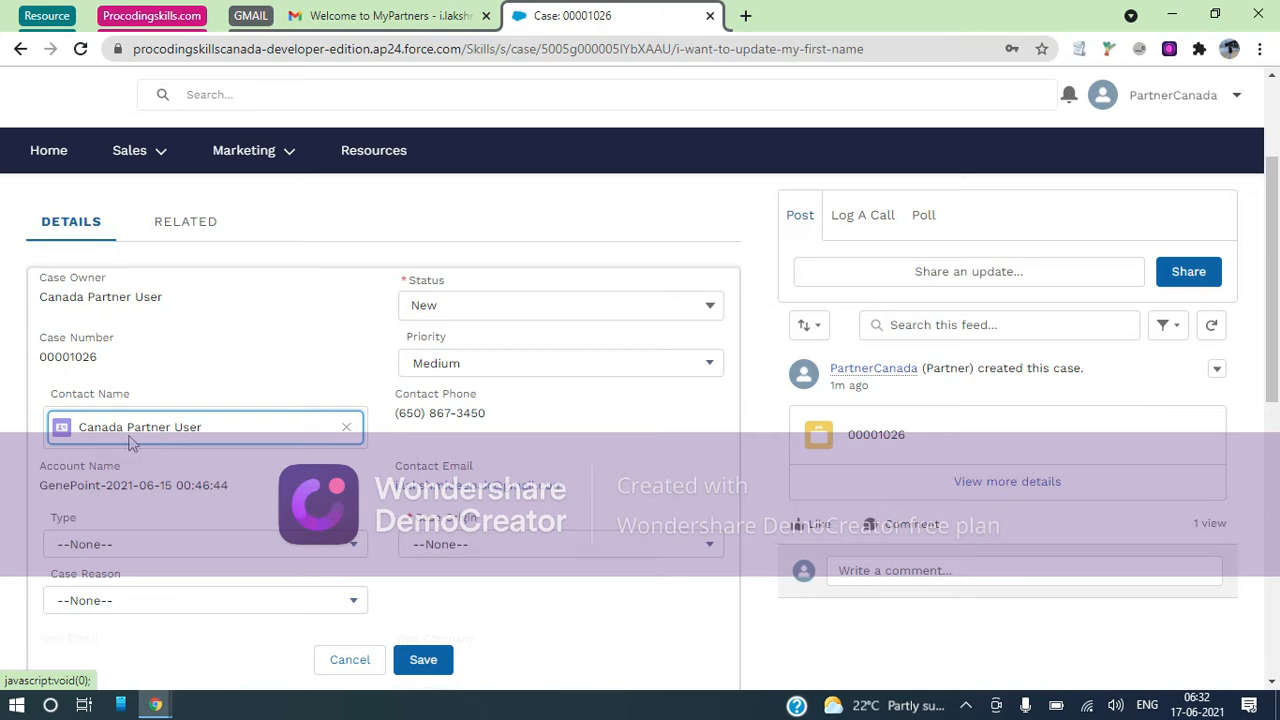
{"action": "scroll", "coordinate": [130, 443], "scroll_direction": "up", "scroll_amount": 2}
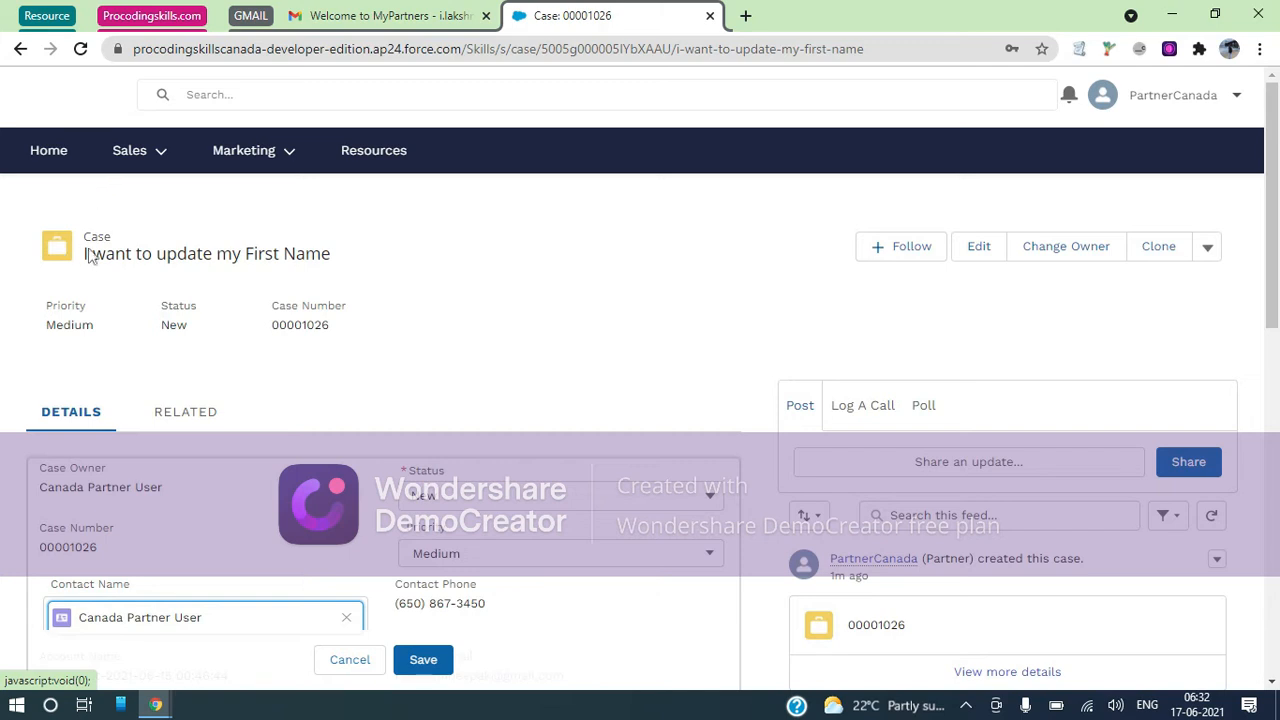
{"action": "left_click", "coordinate": [1237, 100]}
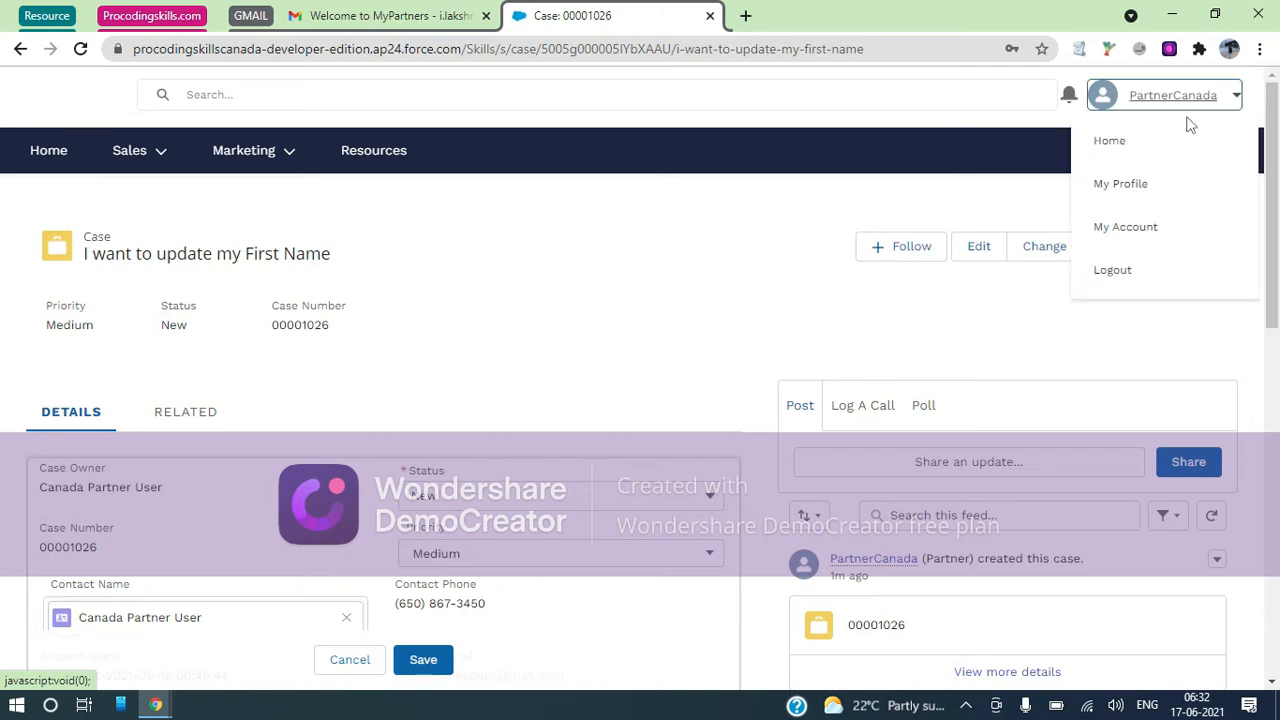
{"action": "left_click", "coordinate": [682, 334]}
{"action": "scroll", "coordinate": [893, 542], "scroll_direction": "down", "scroll_amount": 1}
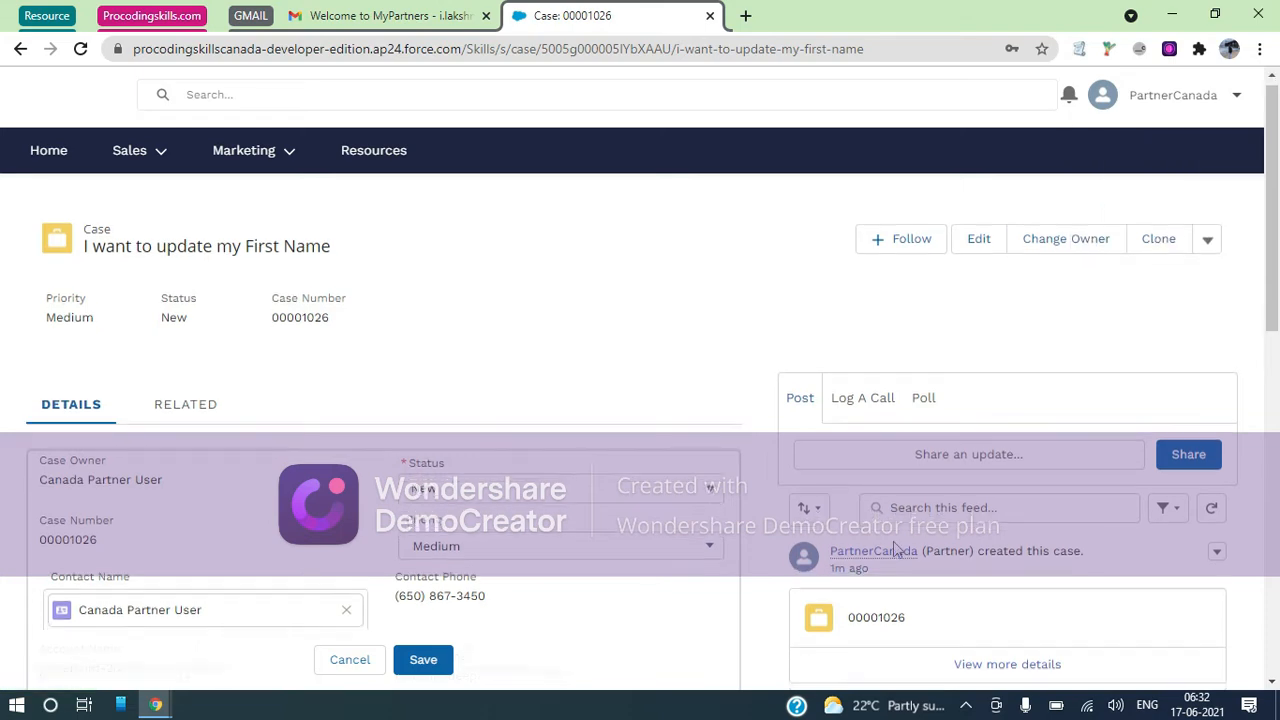
{"action": "scroll", "coordinate": [893, 548], "scroll_direction": "down", "scroll_amount": 3}
Post the comment 'Test call' on the case, then switch to the internal org's case tab
{"action": "left_click", "coordinate": [850, 413]}
{"action": "type", "text": "Test call"}
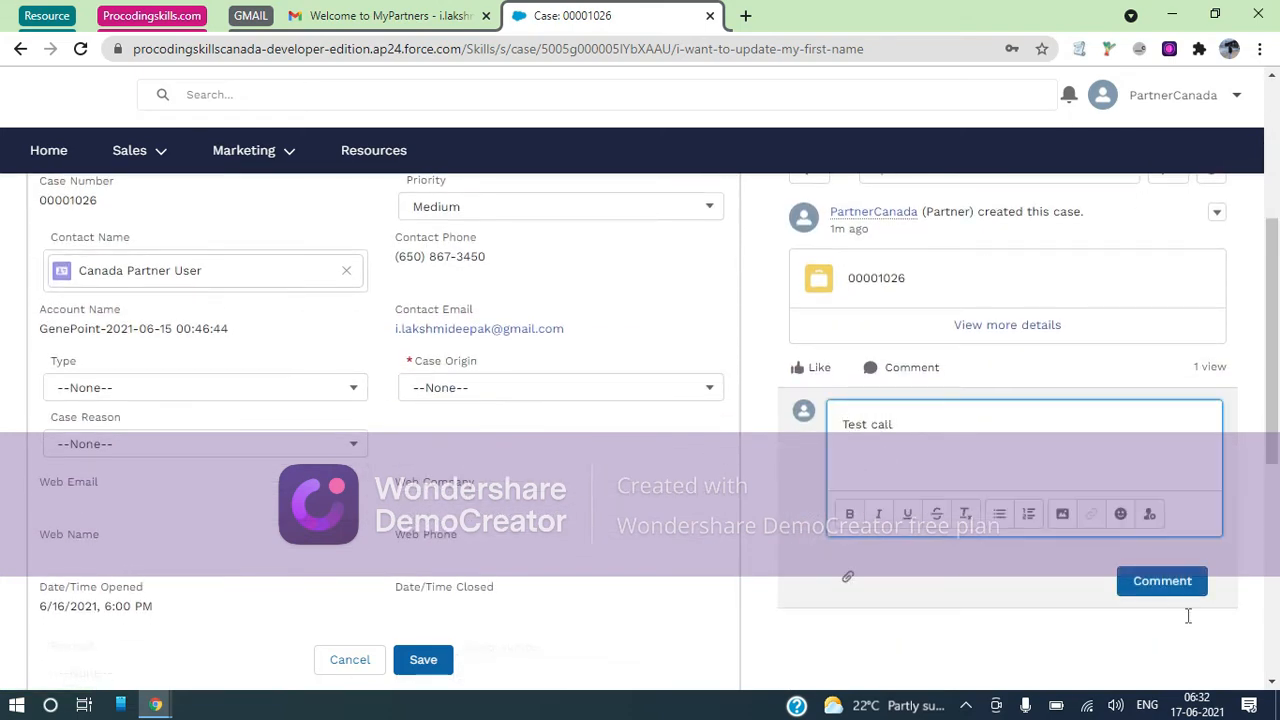
{"action": "left_click", "coordinate": [1177, 584]}
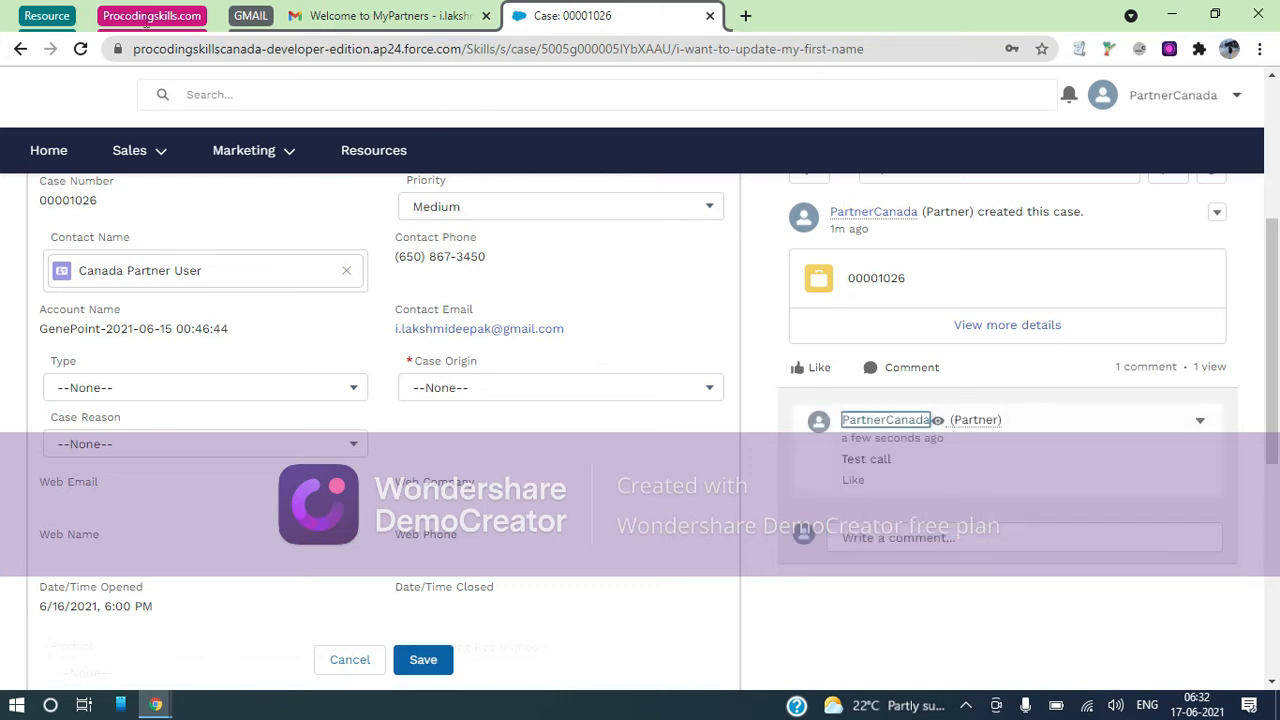
{"action": "left_click", "coordinate": [146, 20]}
{"action": "left_click", "coordinate": [220, 20]}
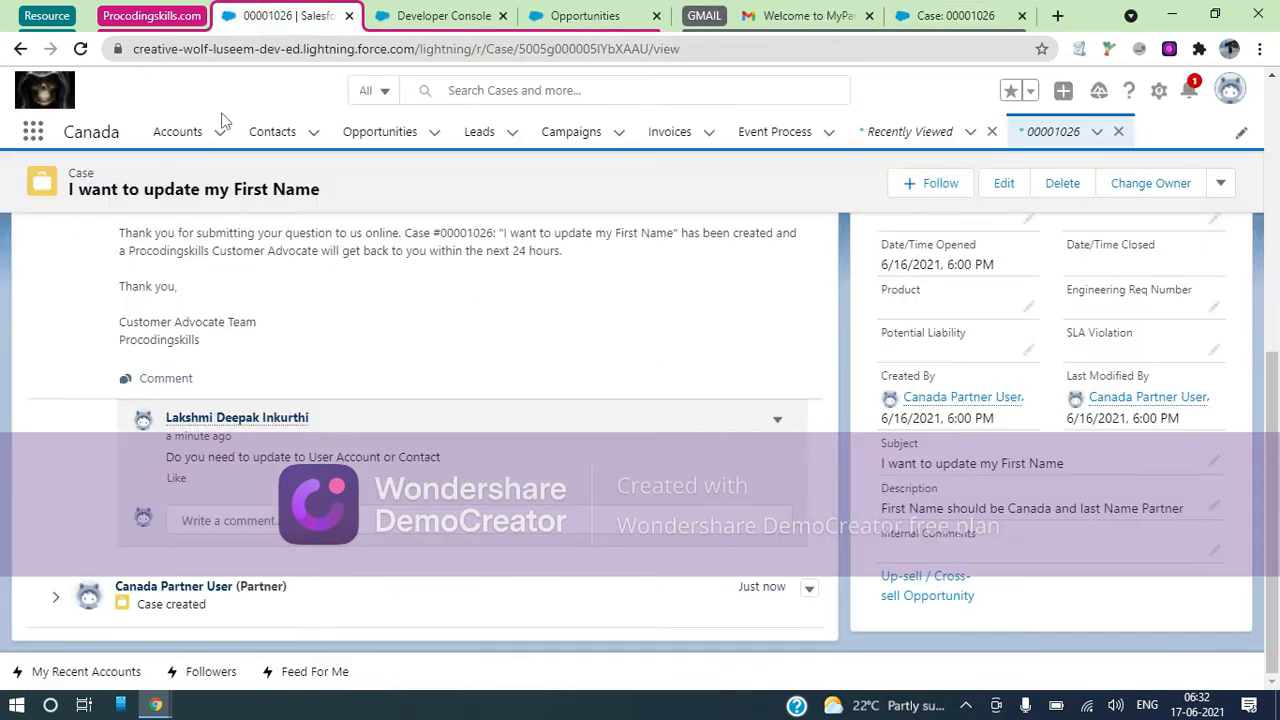
Reload the internal org's case 00001026 page to show the partner's Test call comment
{"action": "left_click", "coordinate": [170, 50]}
{"action": "key", "text": "Return"}
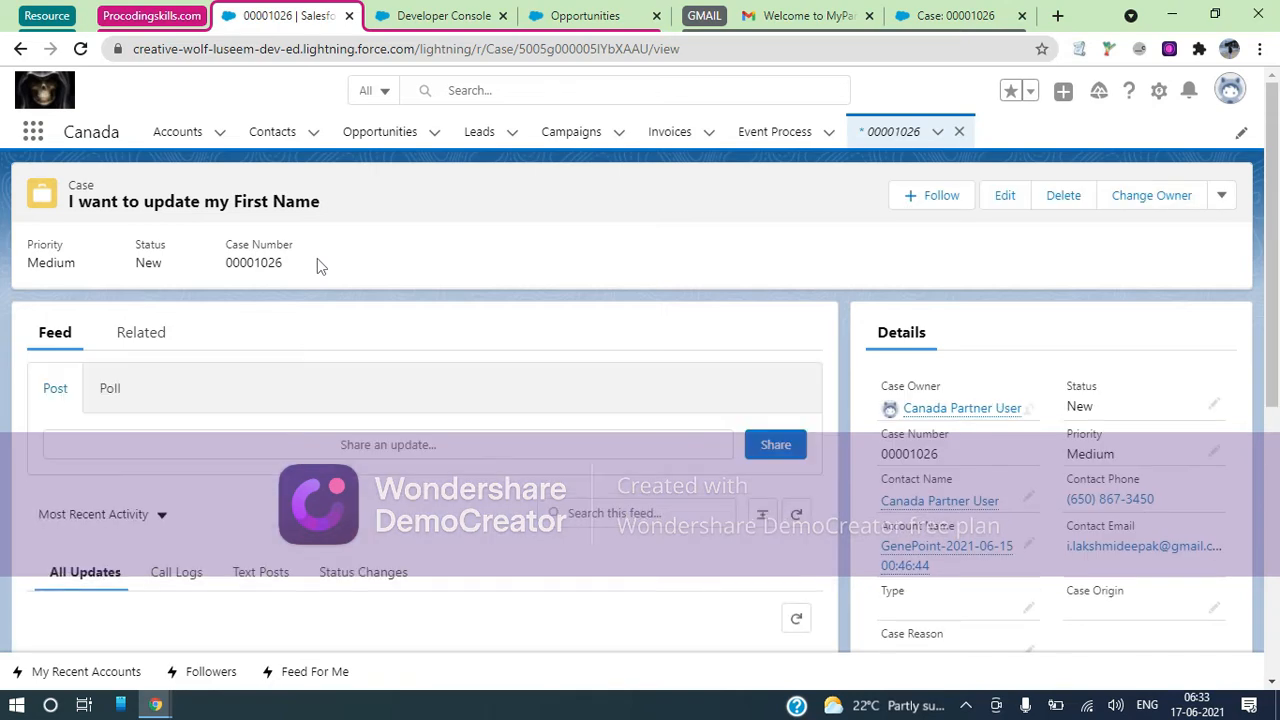
{"action": "scroll", "coordinate": [376, 413], "scroll_direction": "down", "scroll_amount": 3}
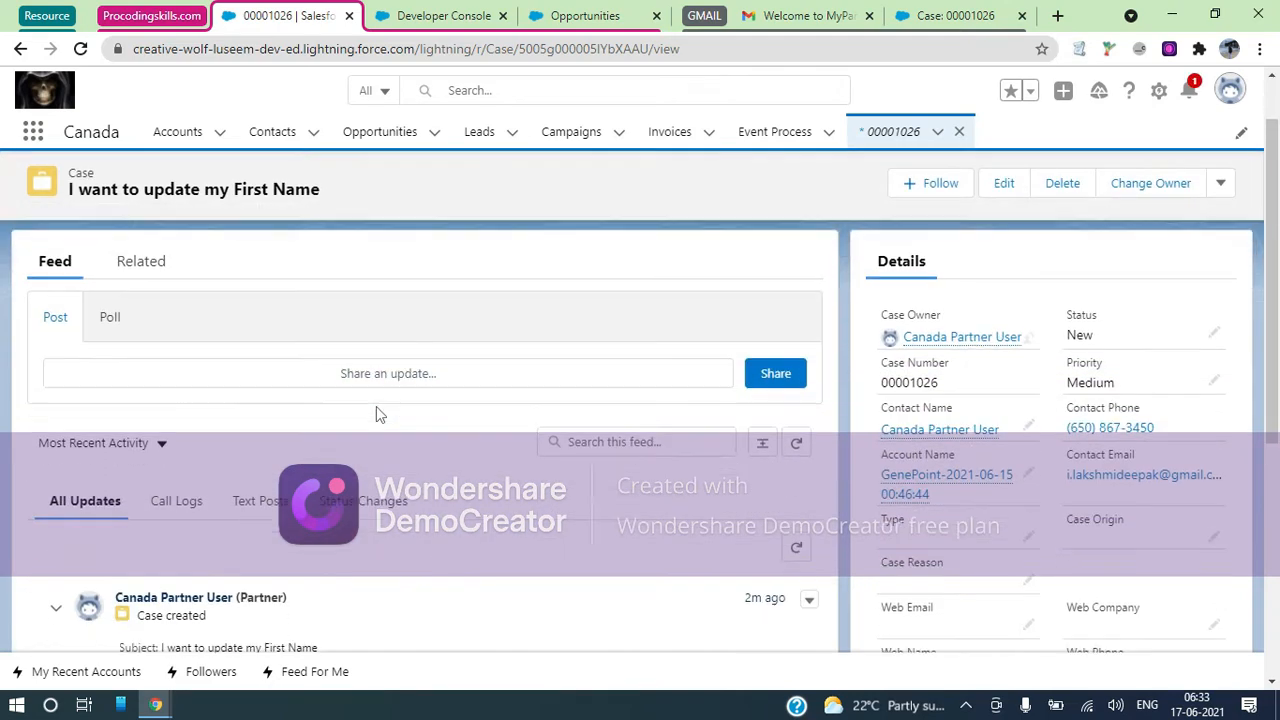
{"action": "scroll", "coordinate": [376, 413], "scroll_direction": "down", "scroll_amount": 3}
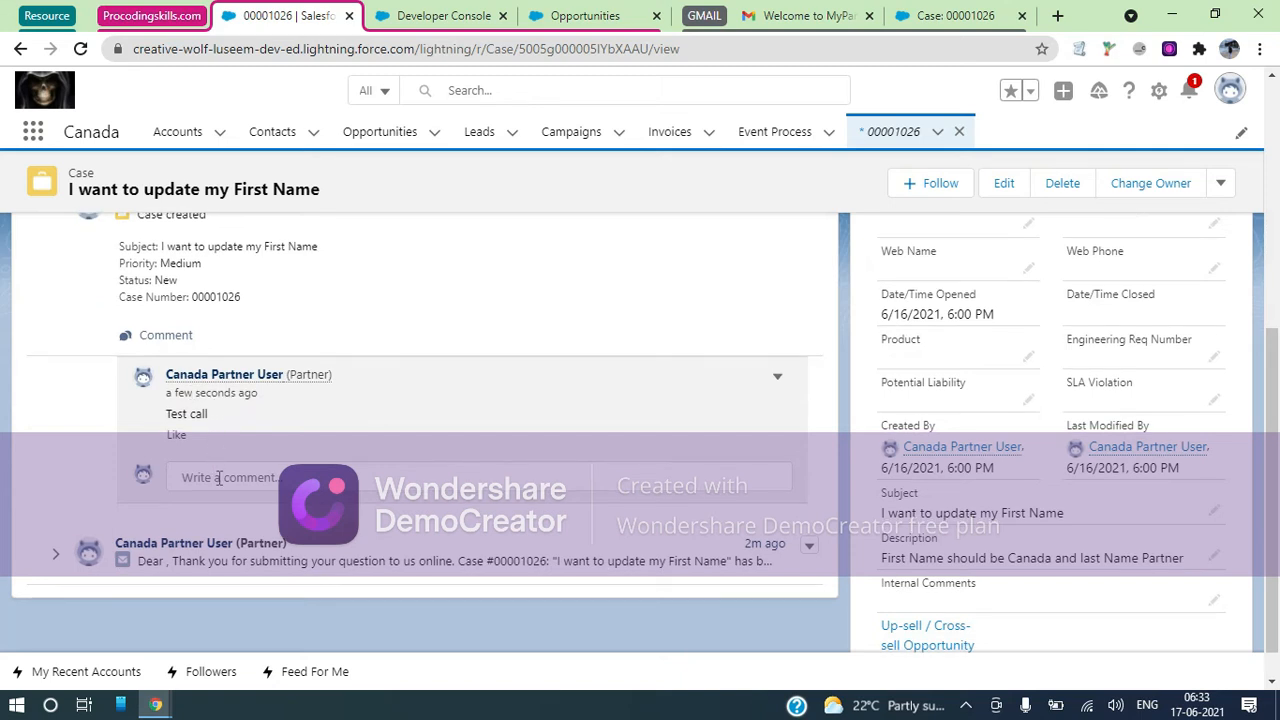
Reply 'I am on it' on the case and switch back to the partner portal case
{"action": "left_click", "coordinate": [218, 478]}
{"action": "type", "text": "I am on it"}
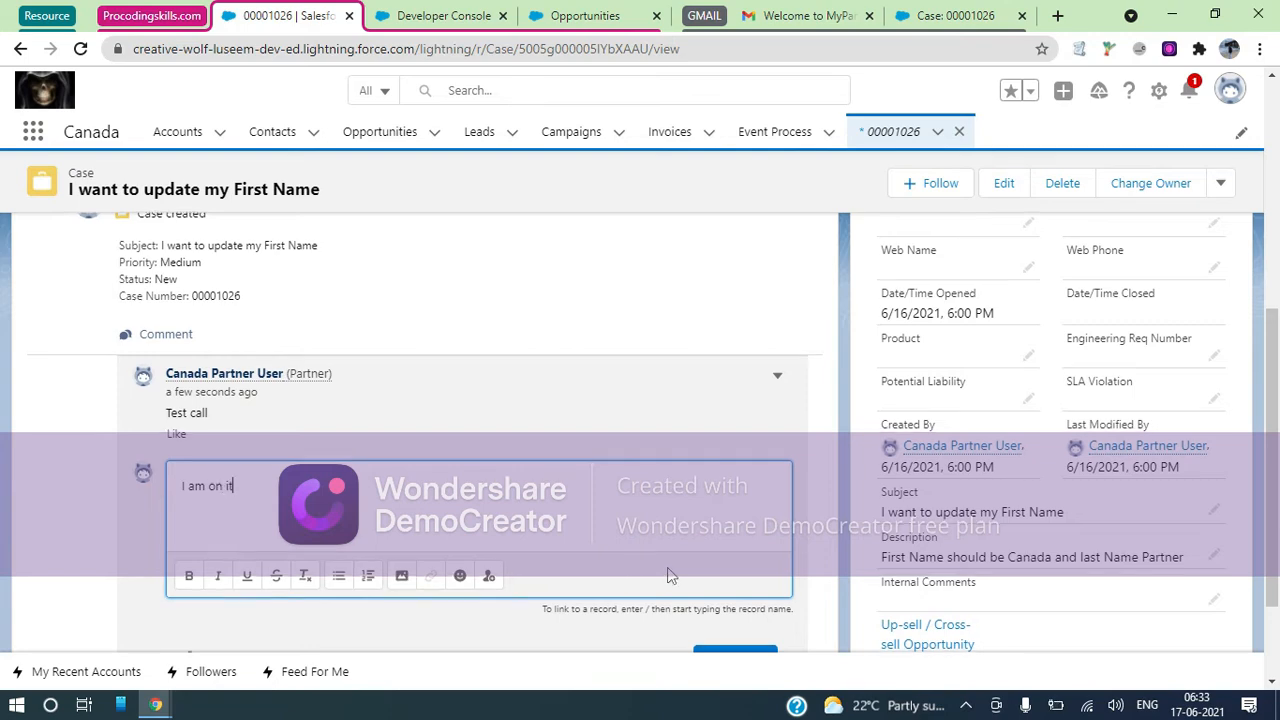
{"action": "scroll", "coordinate": [640, 570], "scroll_direction": "down", "scroll_amount": 2}
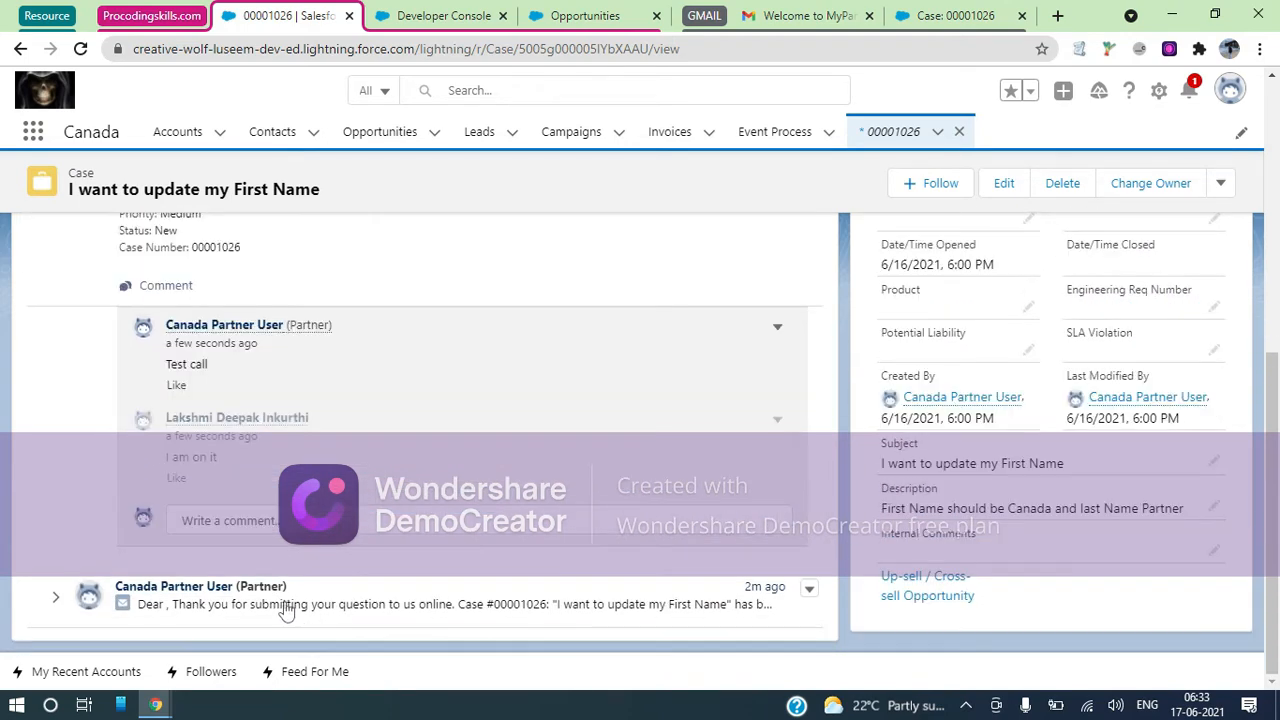
{"action": "left_click", "coordinate": [280, 606]}
{"action": "scroll", "coordinate": [286, 606], "scroll_direction": "down", "scroll_amount": 3}
{"action": "scroll", "coordinate": [292, 535], "scroll_direction": "down", "scroll_amount": 2}
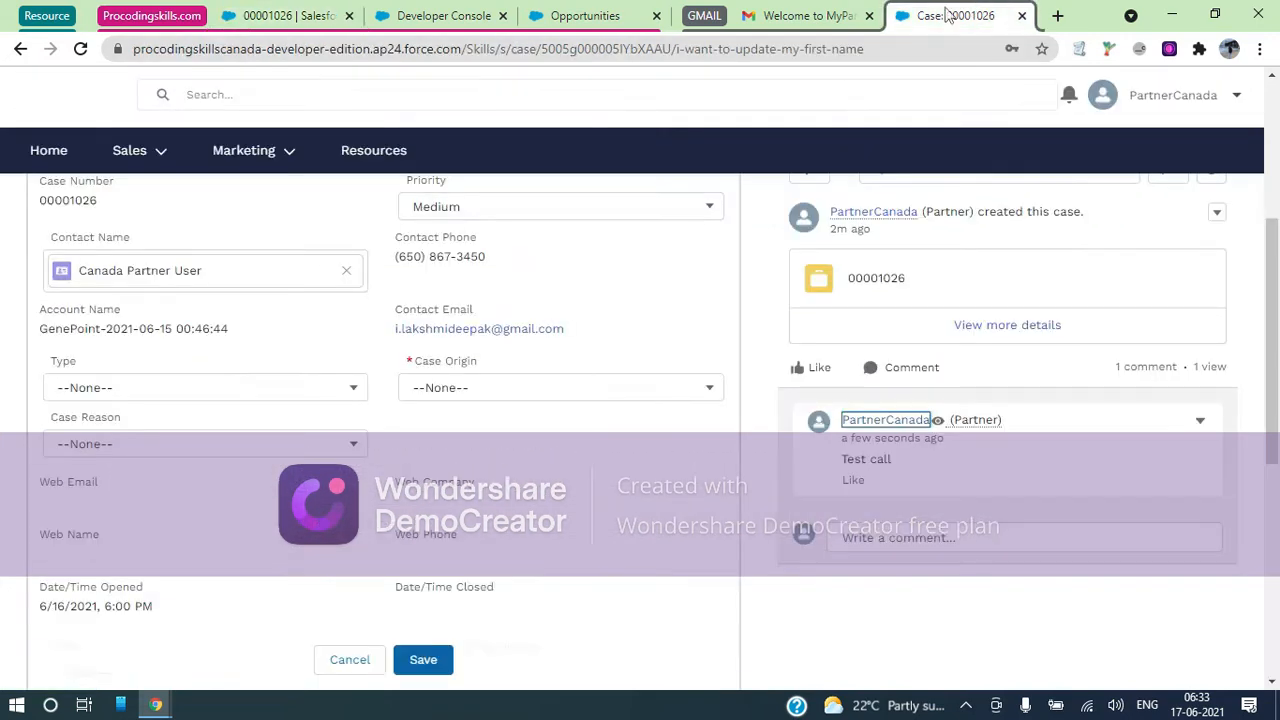
{"action": "left_click", "coordinate": [952, 15]}
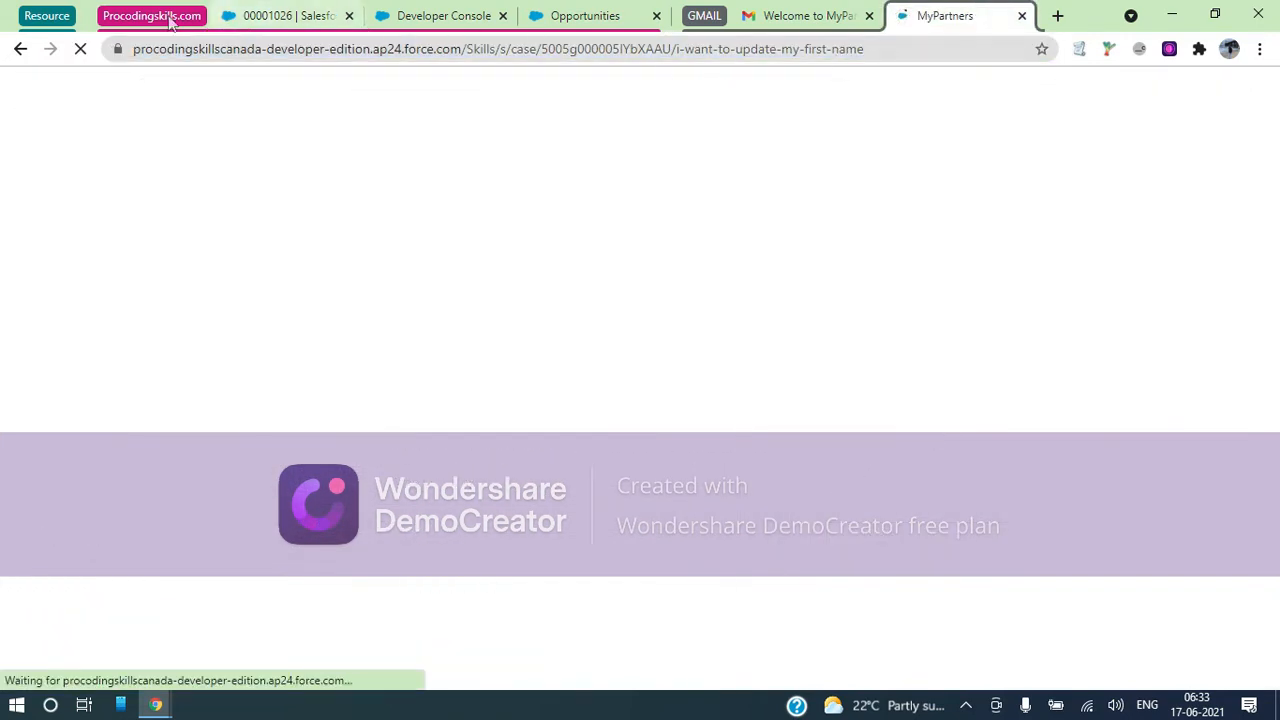
Reload the portal case page and scroll the feed to see the 'I am on it' reply
{"action": "left_click", "coordinate": [128, 17]}
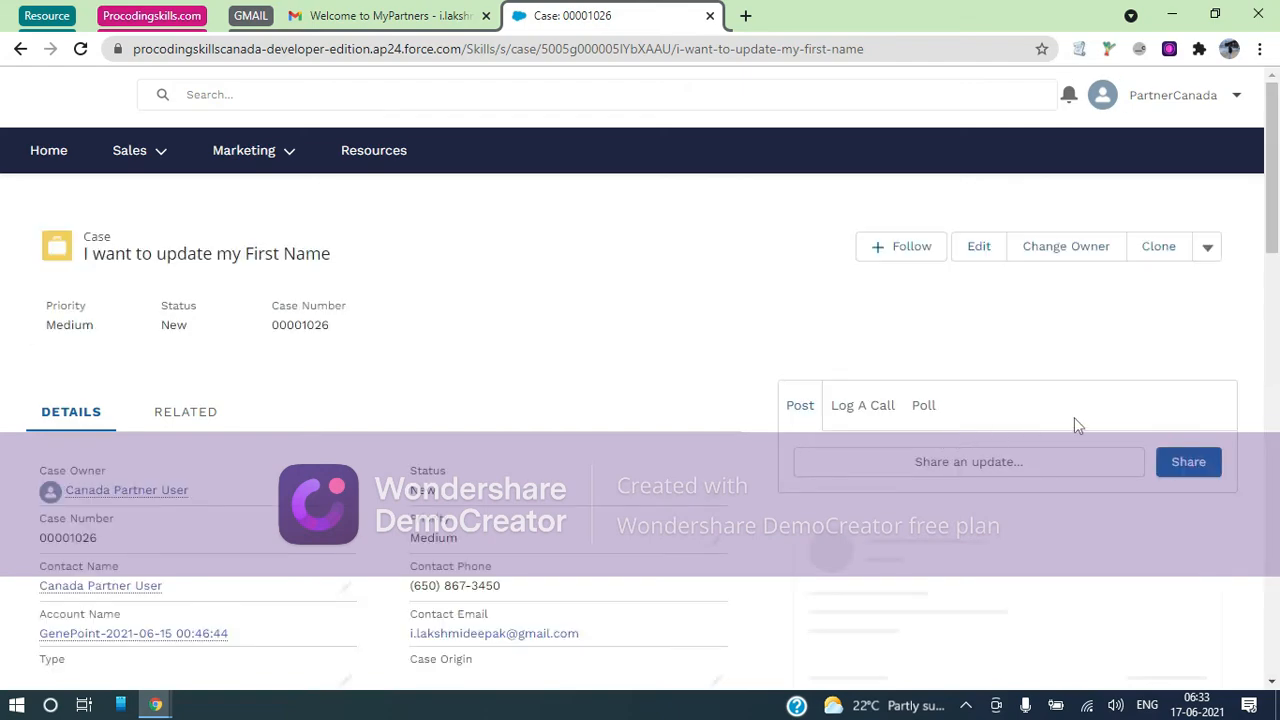
{"action": "scroll", "coordinate": [1074, 425], "scroll_direction": "down", "scroll_amount": 2}
{"action": "scroll", "coordinate": [1074, 425], "scroll_direction": "down", "scroll_amount": 2}
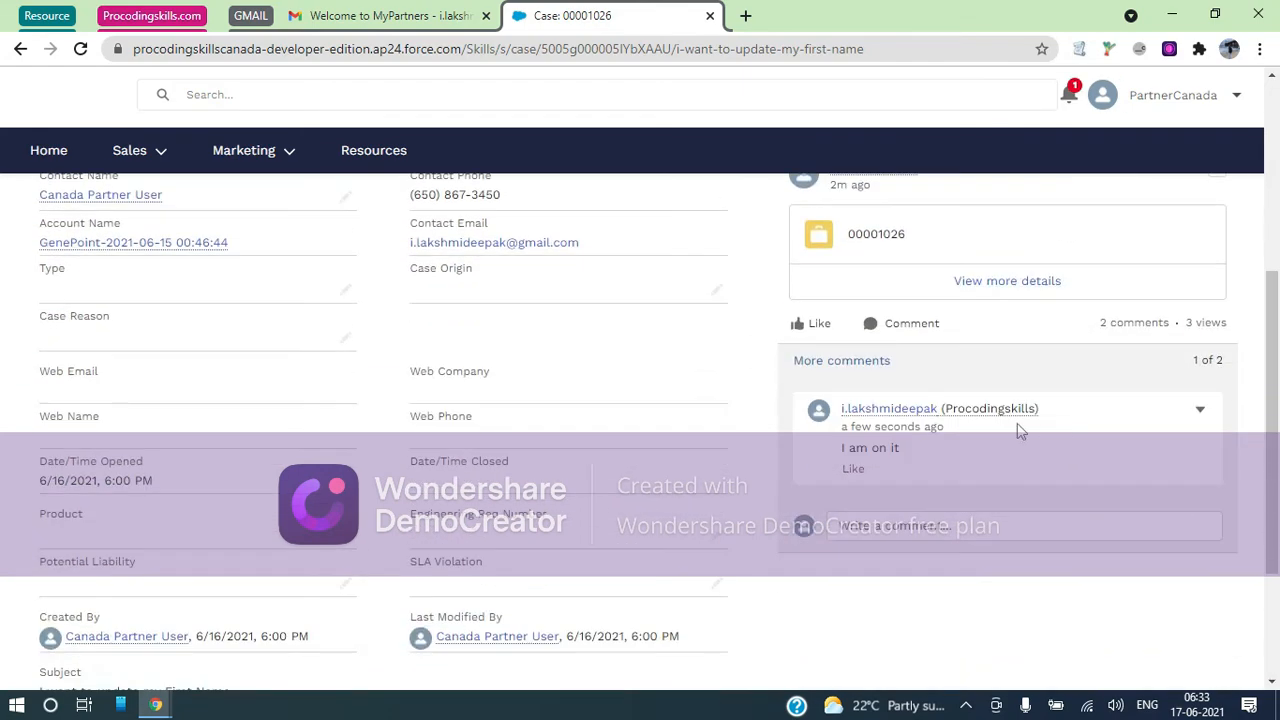
{"action": "scroll", "coordinate": [890, 466], "scroll_direction": "up", "scroll_amount": 3}
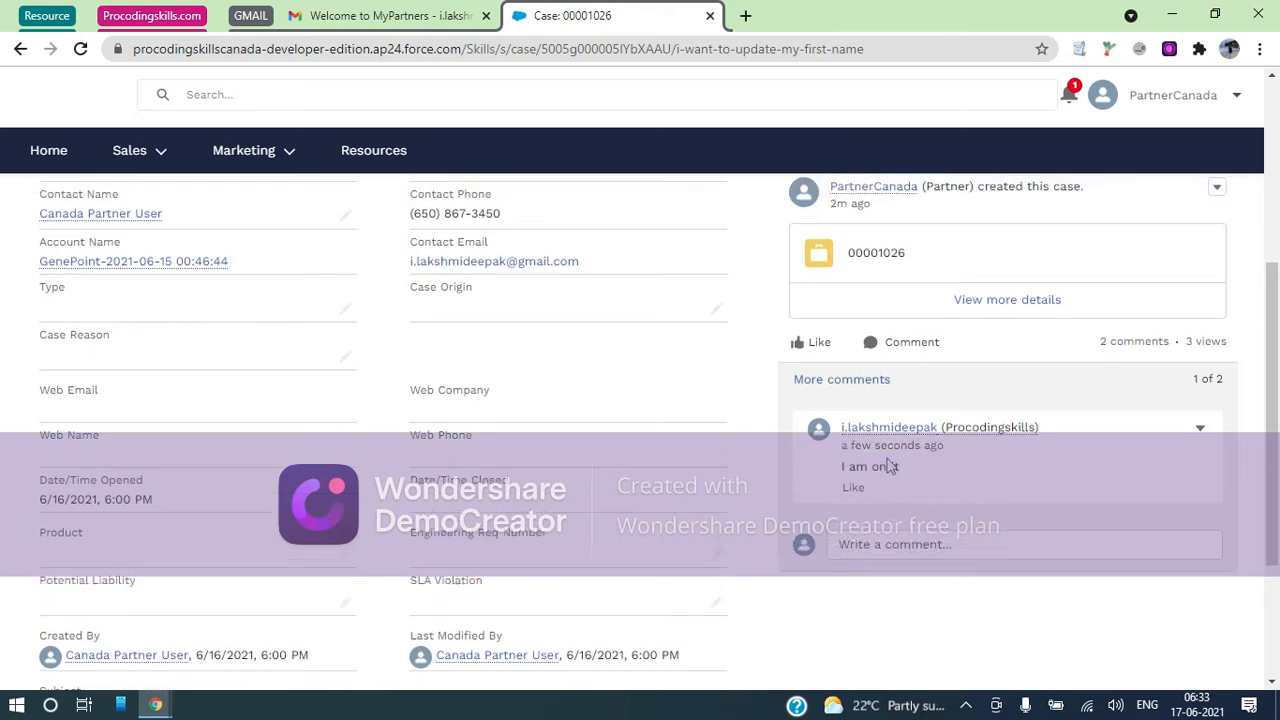
{"action": "scroll", "coordinate": [893, 451], "scroll_direction": "down", "scroll_amount": 3}
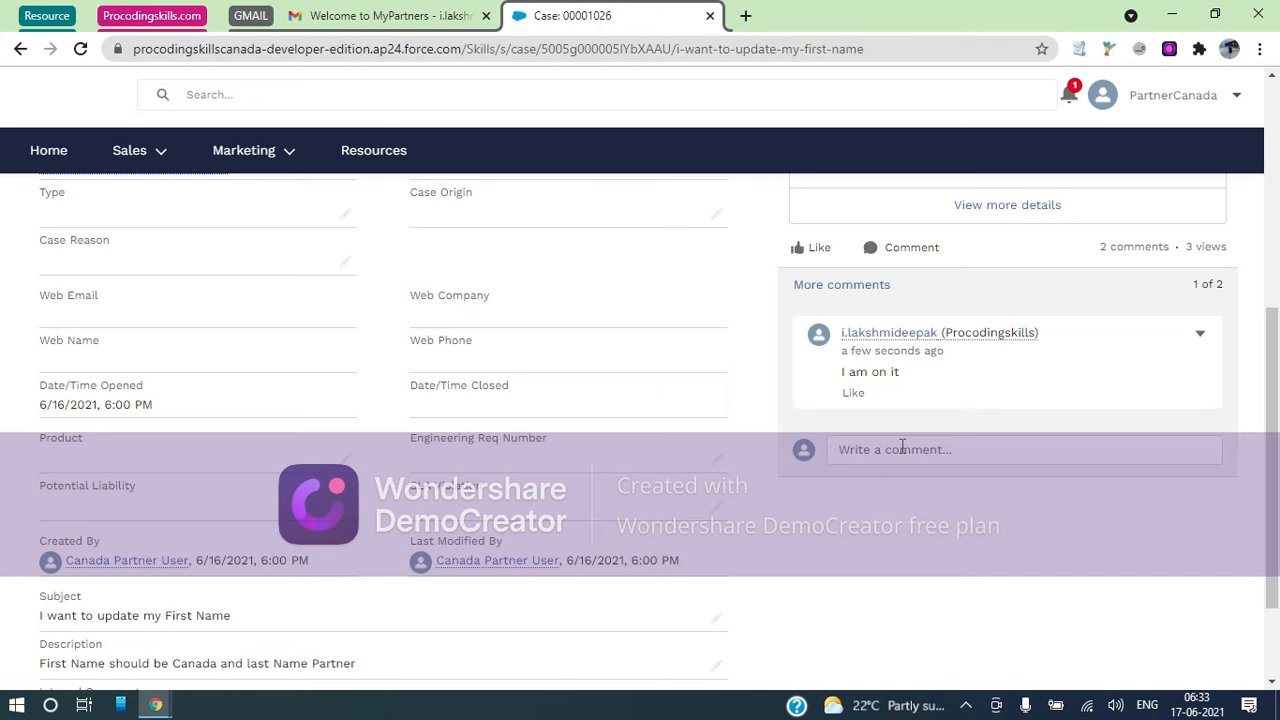
{"action": "scroll", "coordinate": [902, 447], "scroll_direction": "up", "scroll_amount": 4}
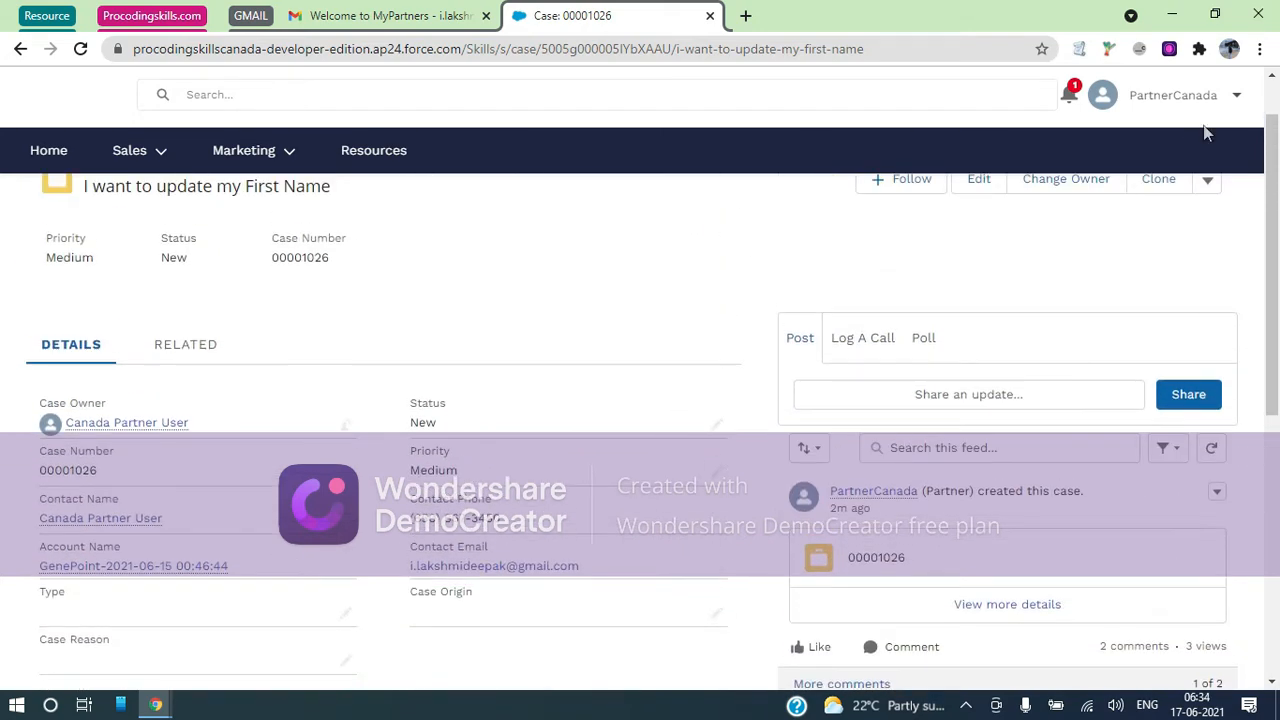
Open the partner's profile for editing and remove the extra word 'User' from Last Name
{"action": "left_click", "coordinate": [1238, 98]}
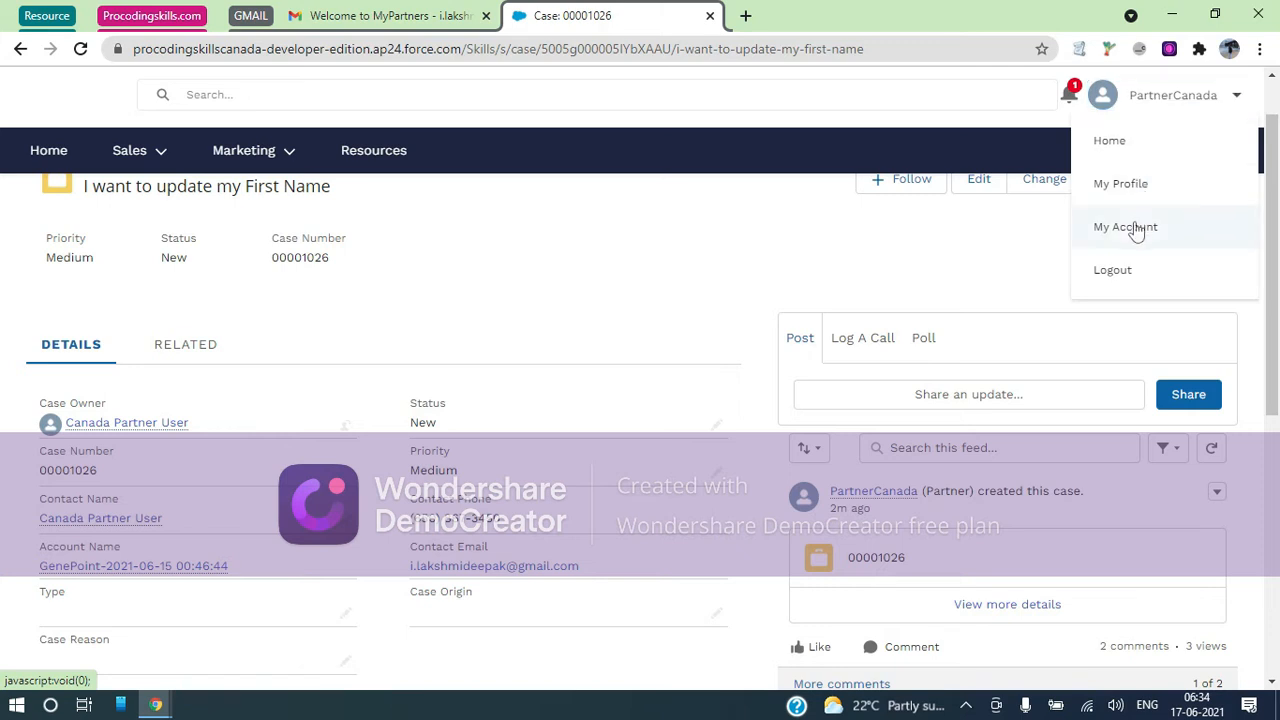
{"action": "left_click", "coordinate": [1122, 184]}
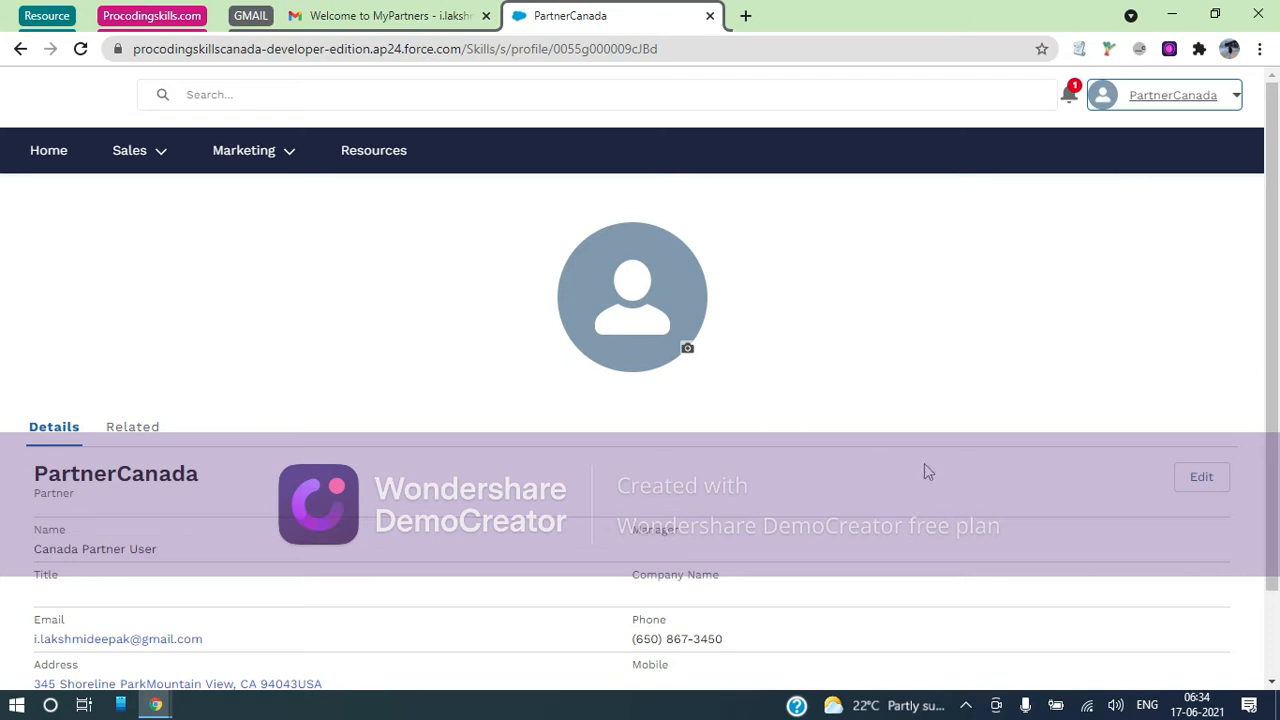
{"action": "left_click", "coordinate": [1216, 477]}
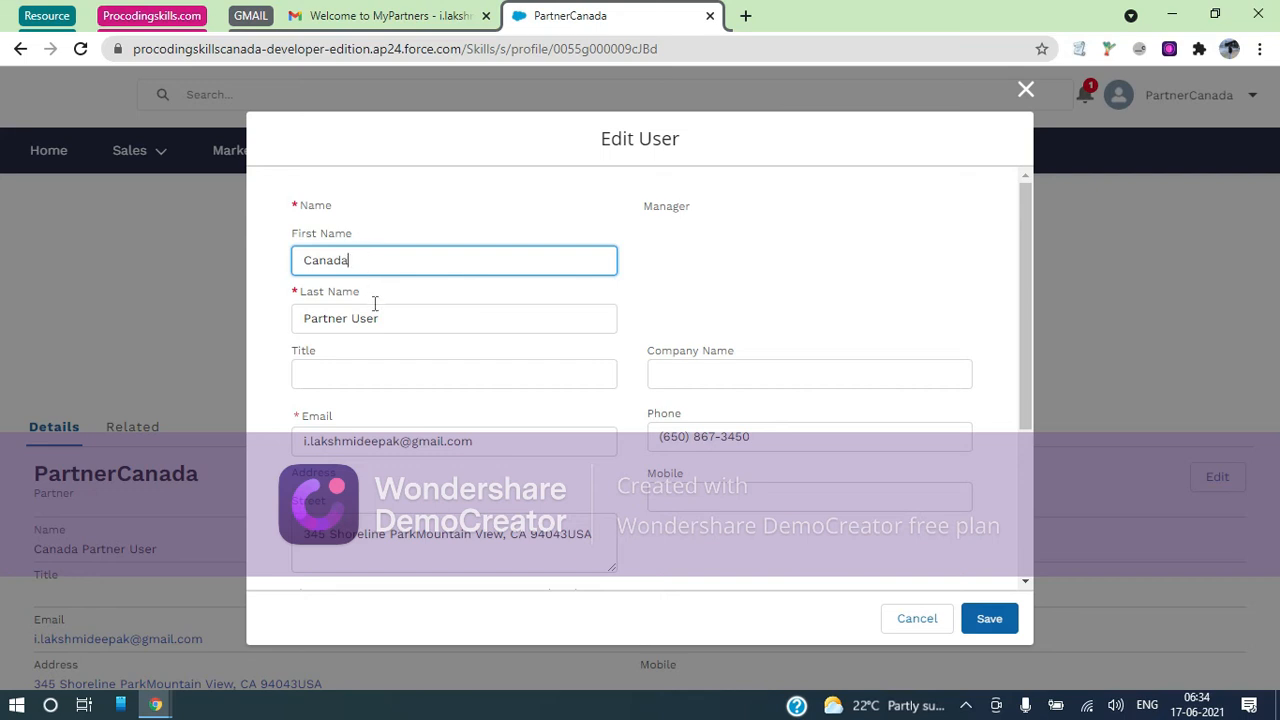
{"action": "left_click_drag", "start_coordinate": [388, 316], "coordinate": [350, 321]}
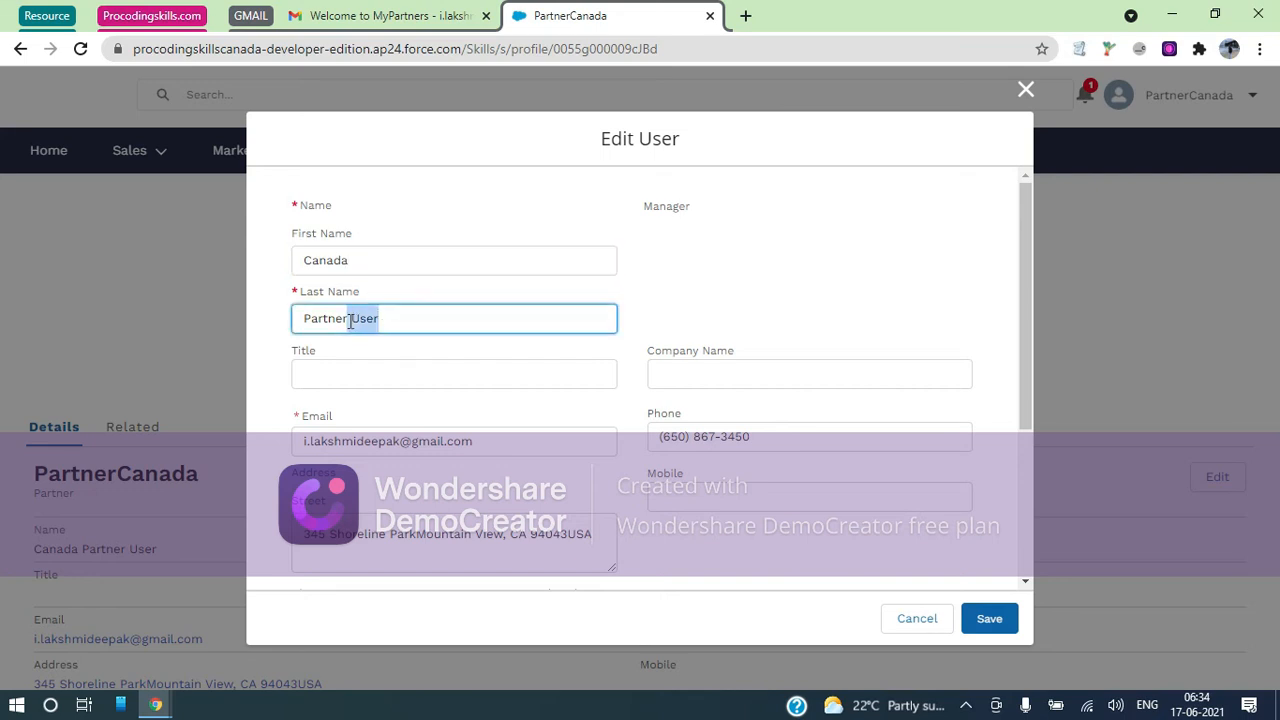
{"action": "key", "text": "BackSpace"}
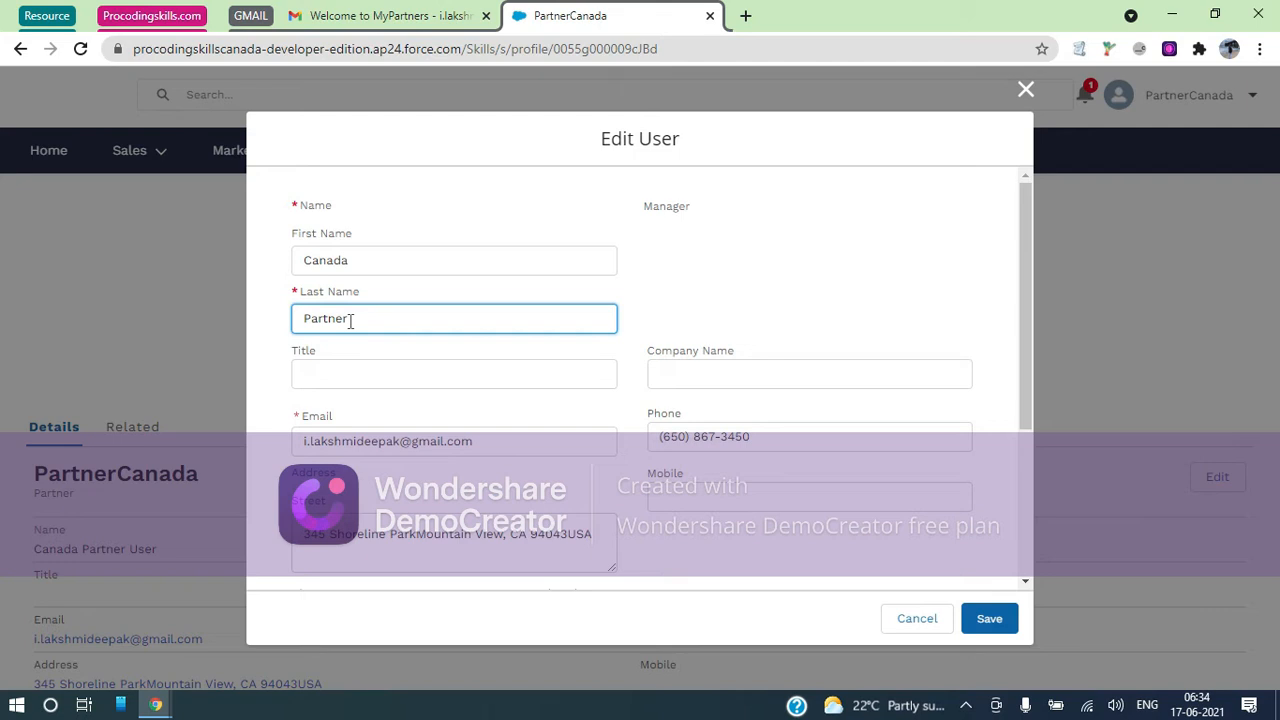
Set the profile Title to Rocker and Company Name to Gene
{"action": "left_click", "coordinate": [360, 373]}
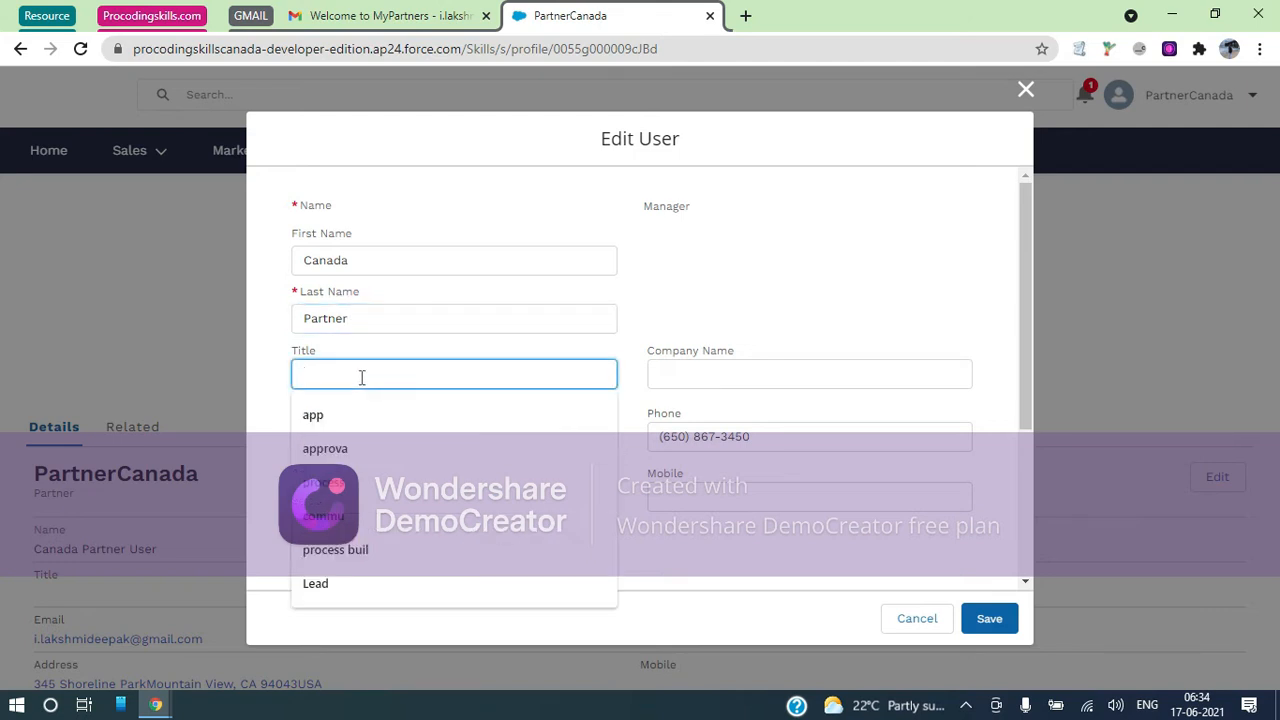
{"action": "type", "text": "Rocker"}
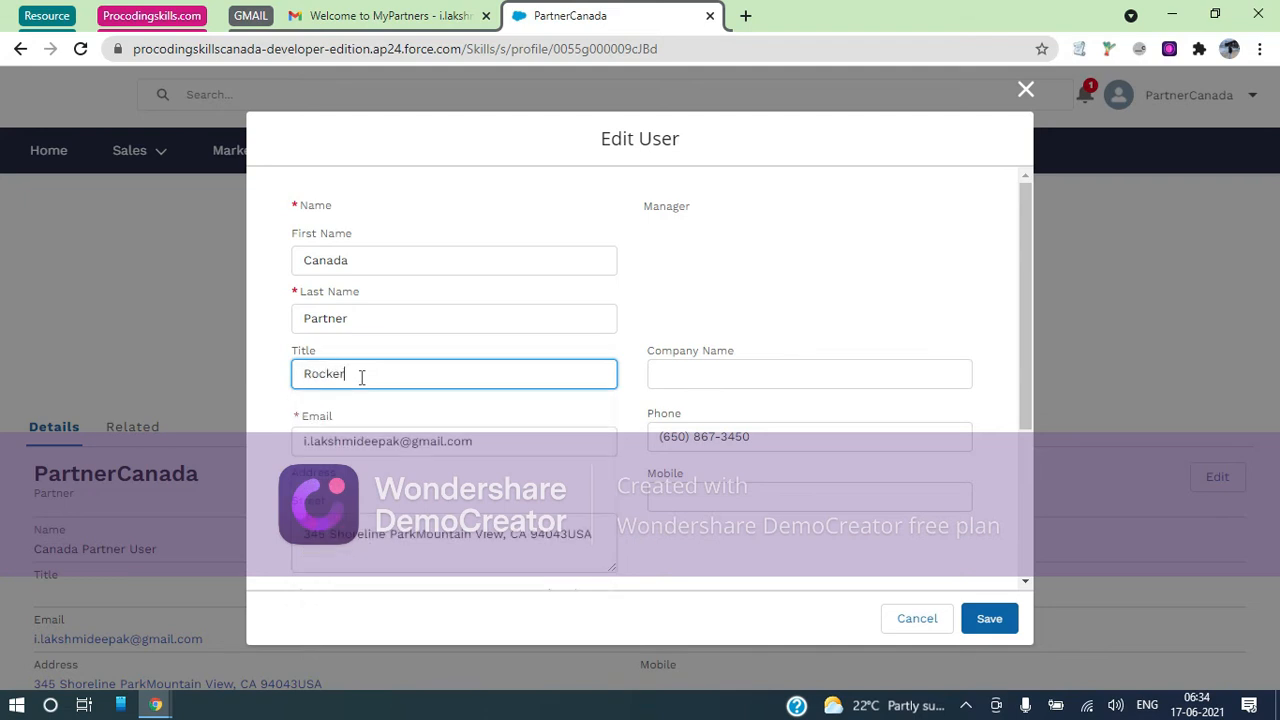
{"action": "left_click", "coordinate": [714, 375]}
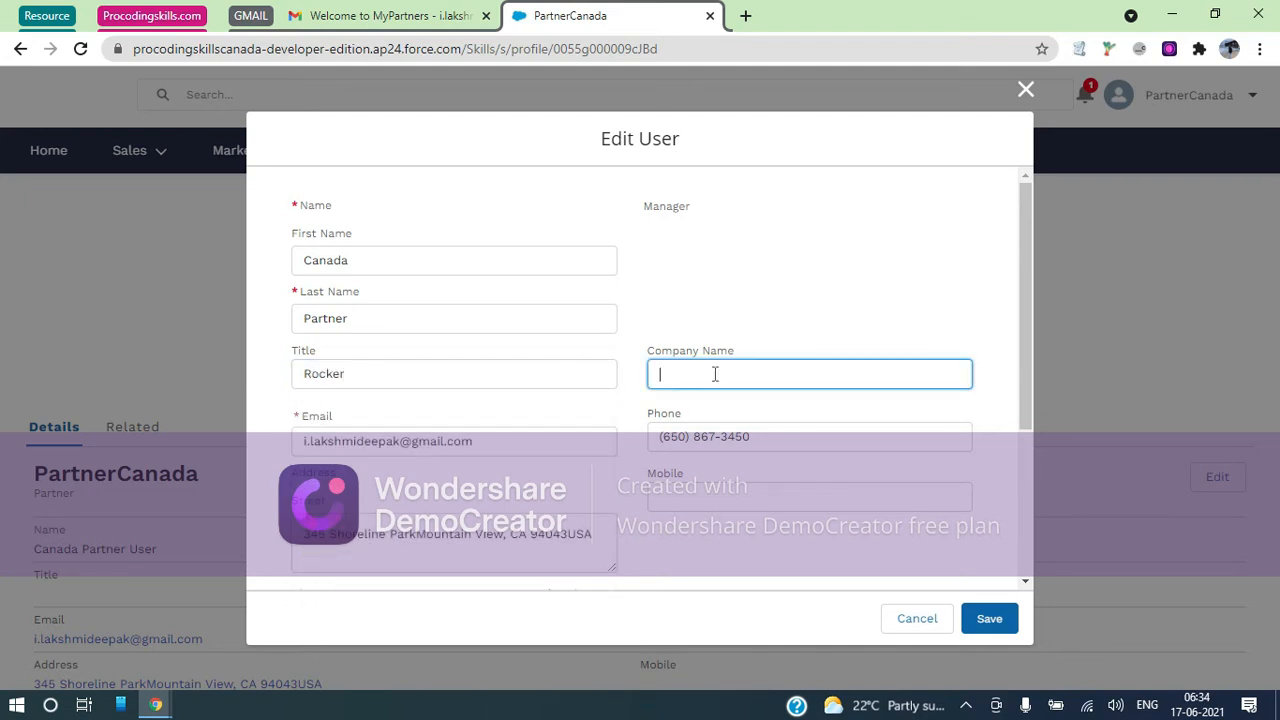
{"action": "type", "text": "Gene"}
{"action": "scroll", "coordinate": [715, 374], "scroll_direction": "down", "scroll_amount": 1}
{"action": "scroll", "coordinate": [715, 374], "scroll_direction": "down", "scroll_amount": 2}
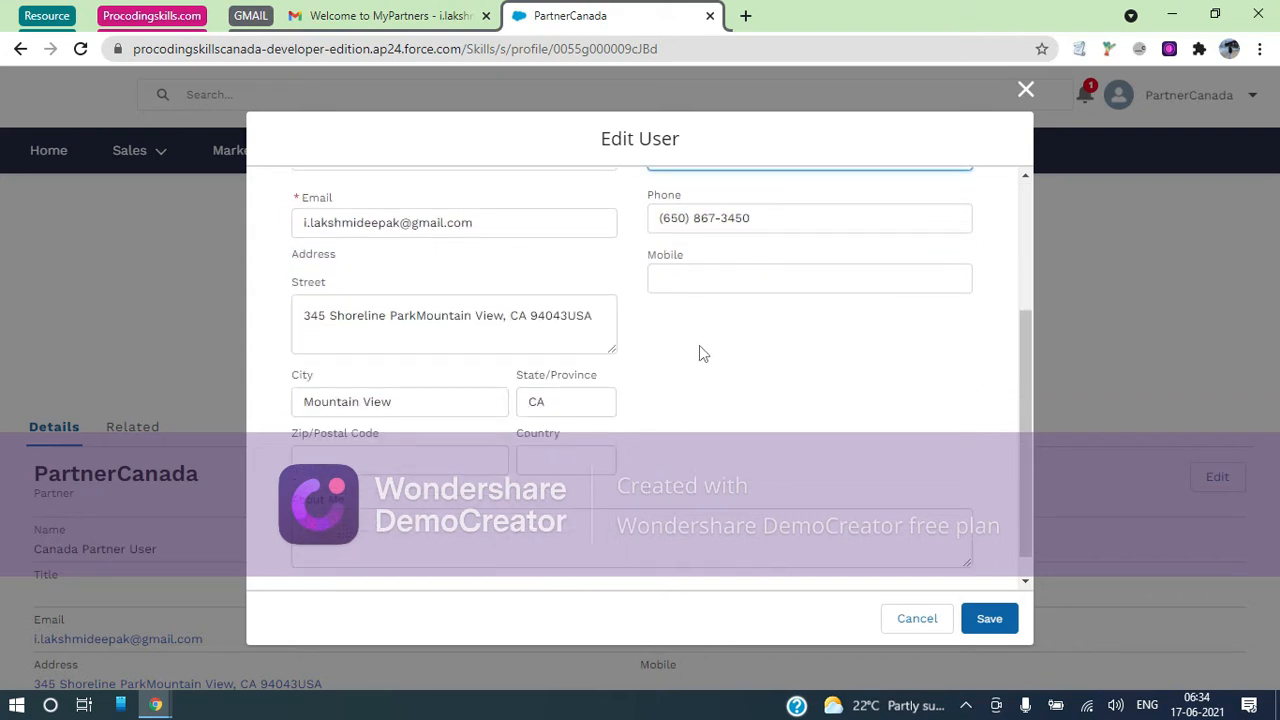
Enter About Me text 'I am not good at configs' and save the profile
{"action": "left_click", "coordinate": [415, 509]}
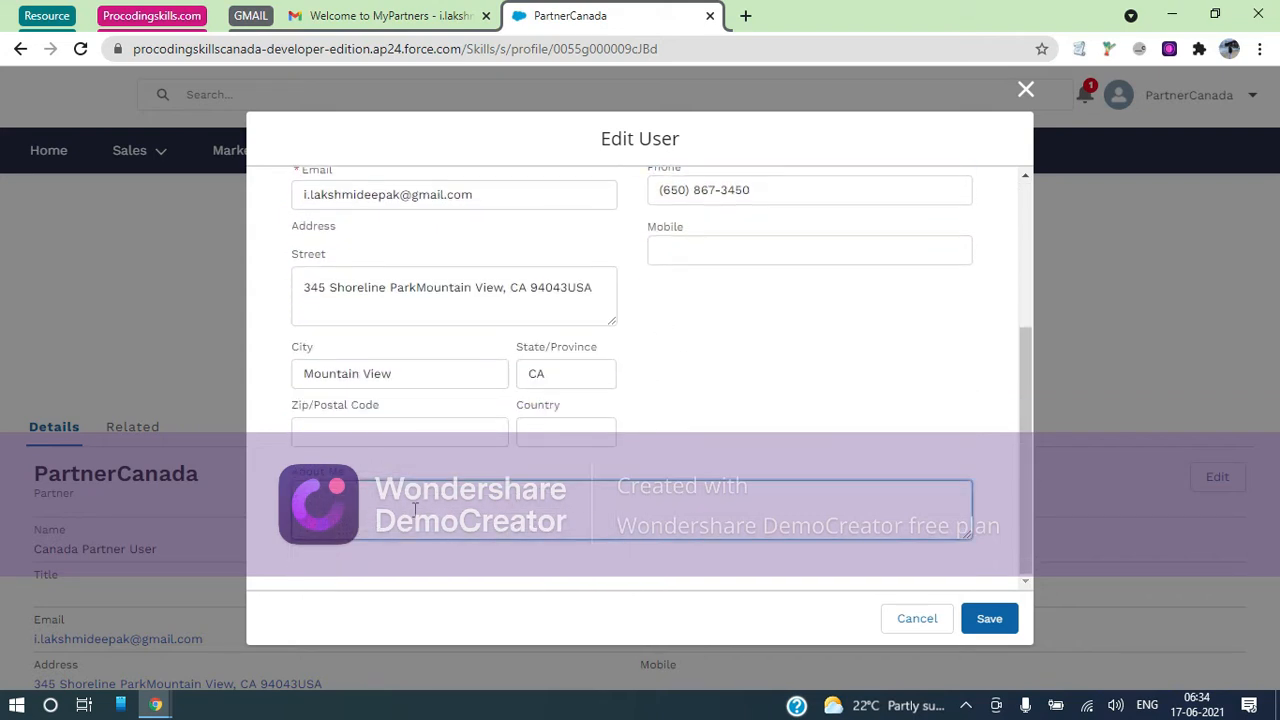
{"action": "type", "text": "I am not good at configs"}
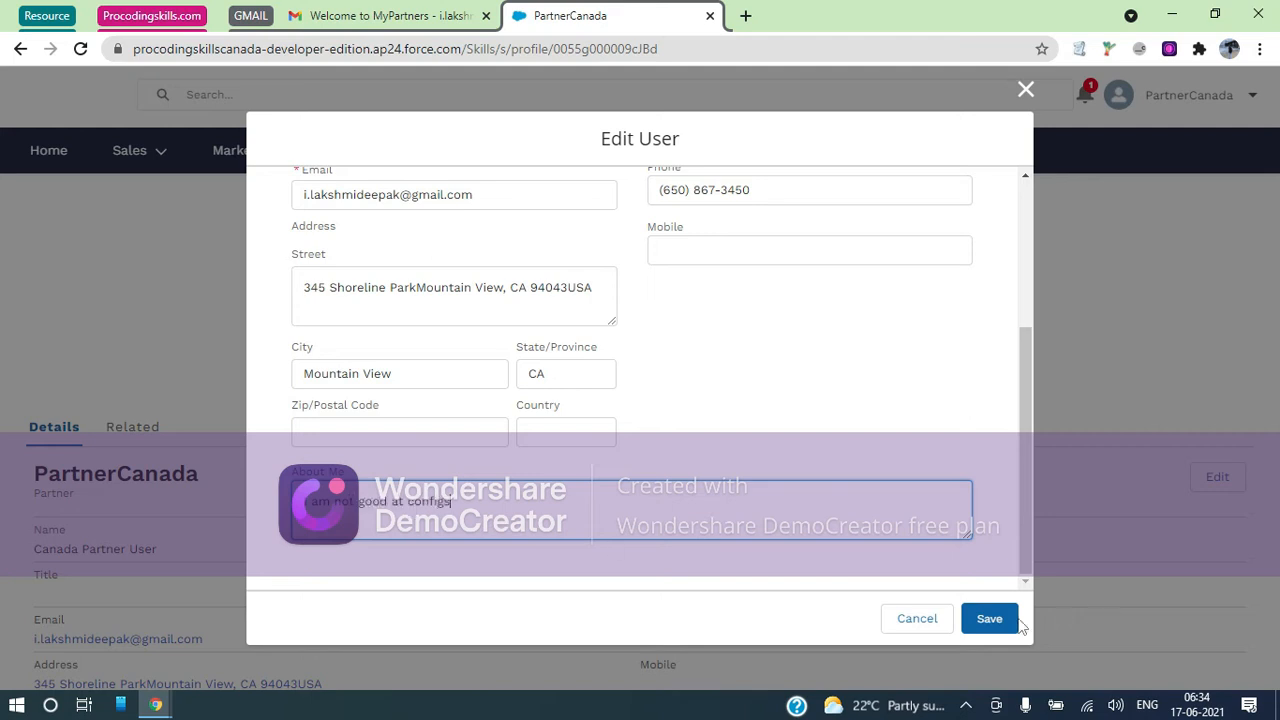
{"action": "left_click", "coordinate": [975, 620]}
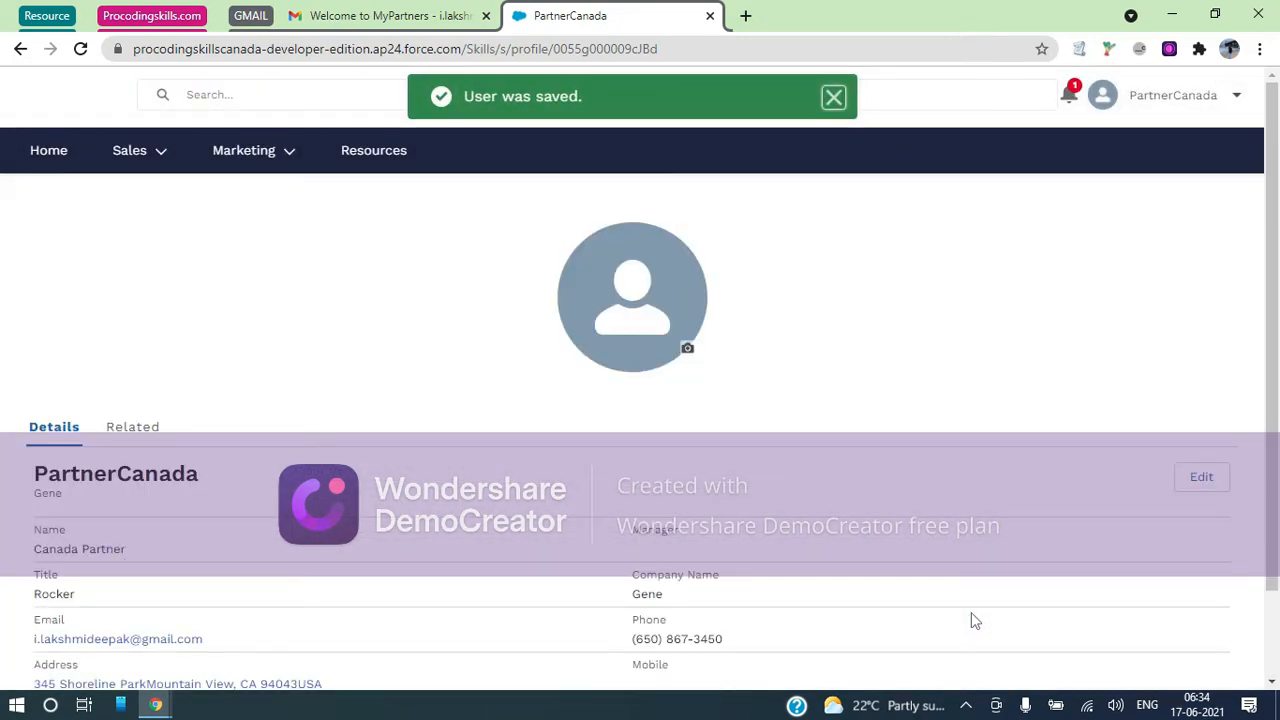
{"action": "scroll", "coordinate": [975, 620], "scroll_direction": "down", "scroll_amount": 1}
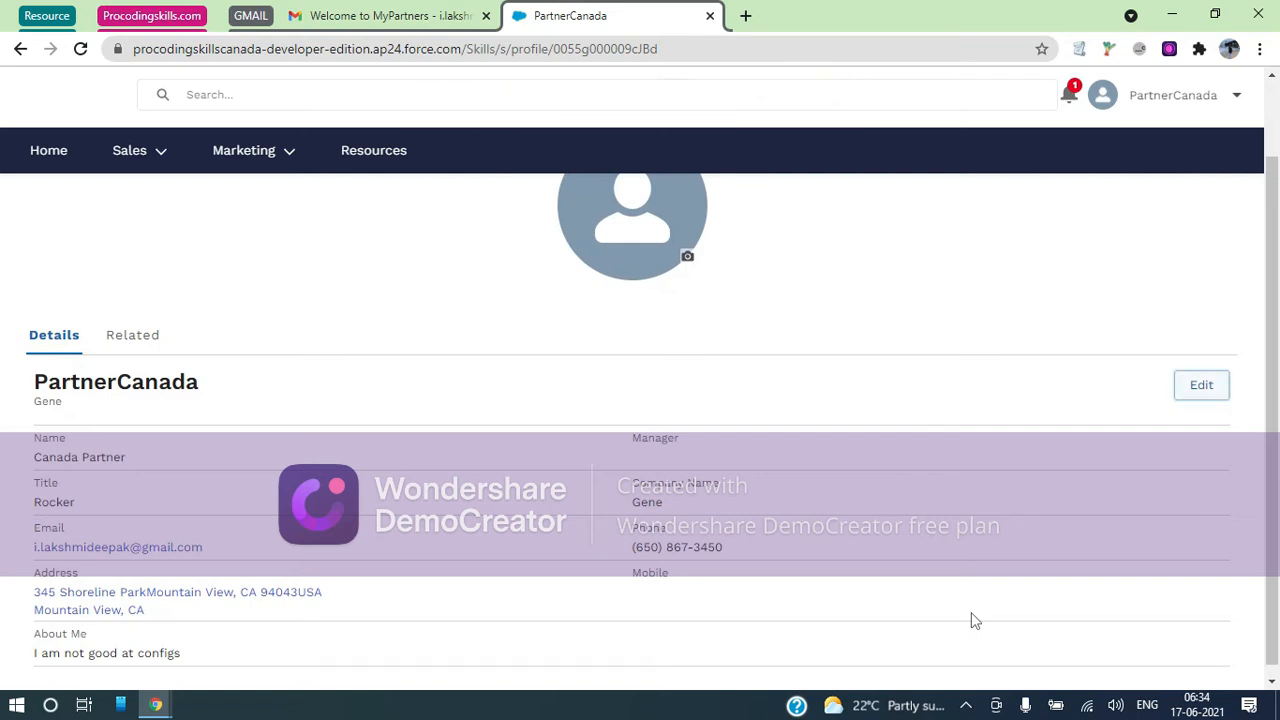
{"action": "scroll", "coordinate": [975, 620], "scroll_direction": "down", "scroll_amount": 1}
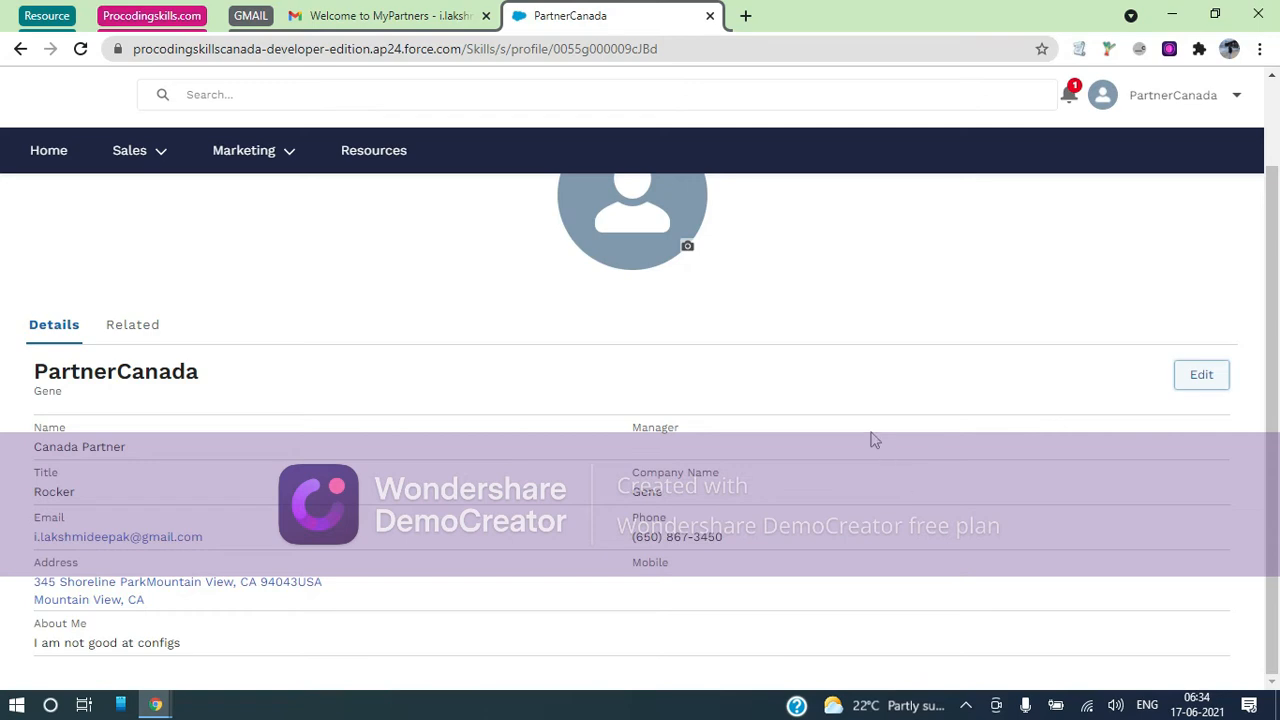
{"action": "left_click", "coordinate": [151, 15]}
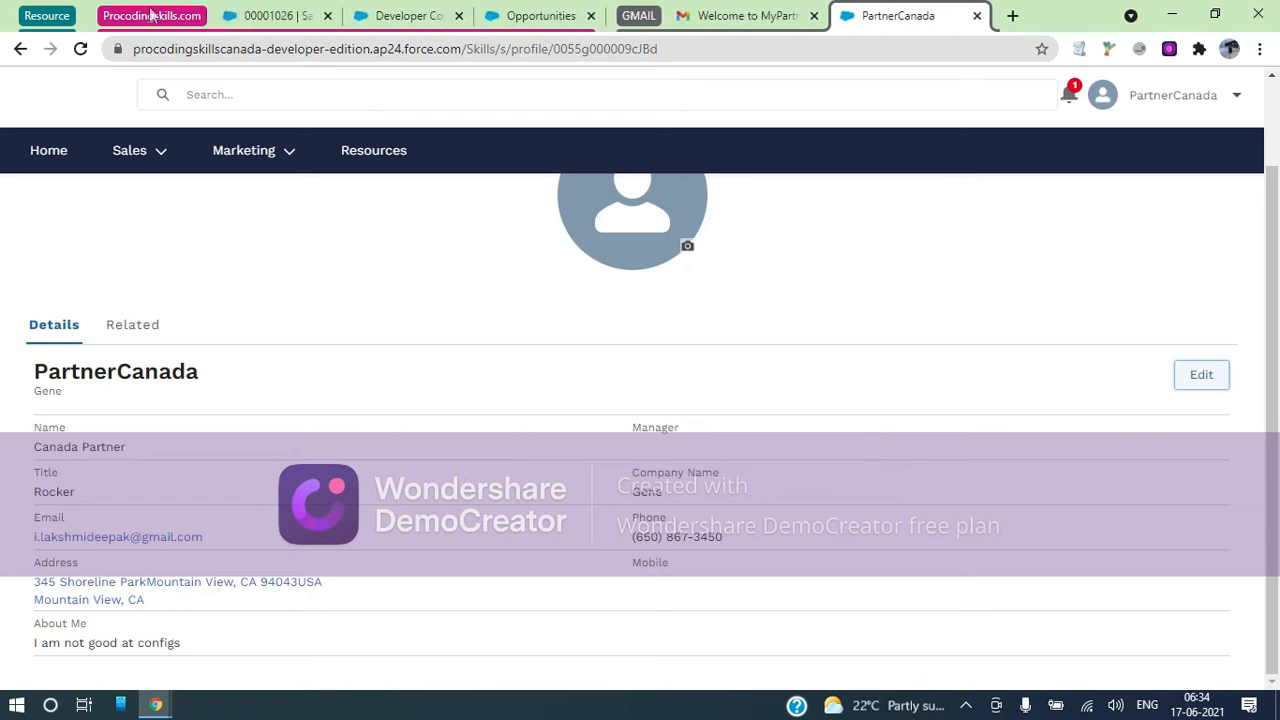
Close the Developer Console and Opportunities tabs and open the recently viewed Contacts list
{"action": "left_click", "coordinate": [450, 16]}
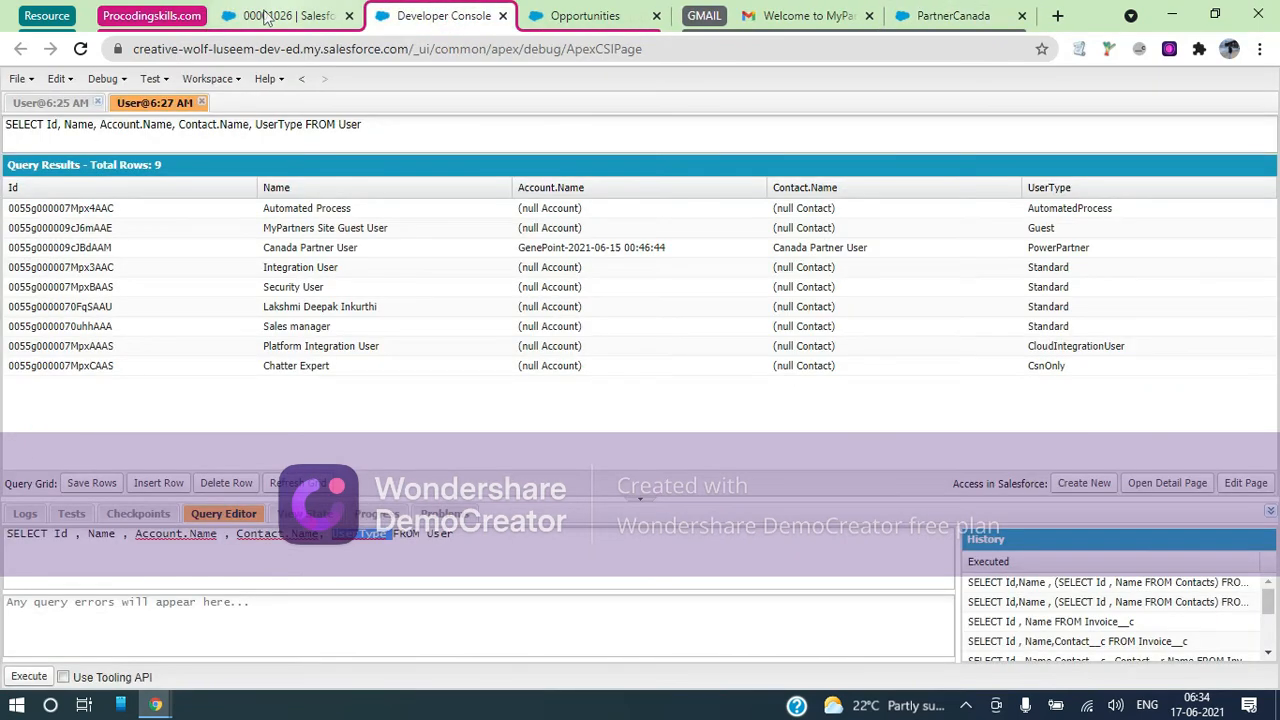
{"action": "left_click", "coordinate": [266, 16]}
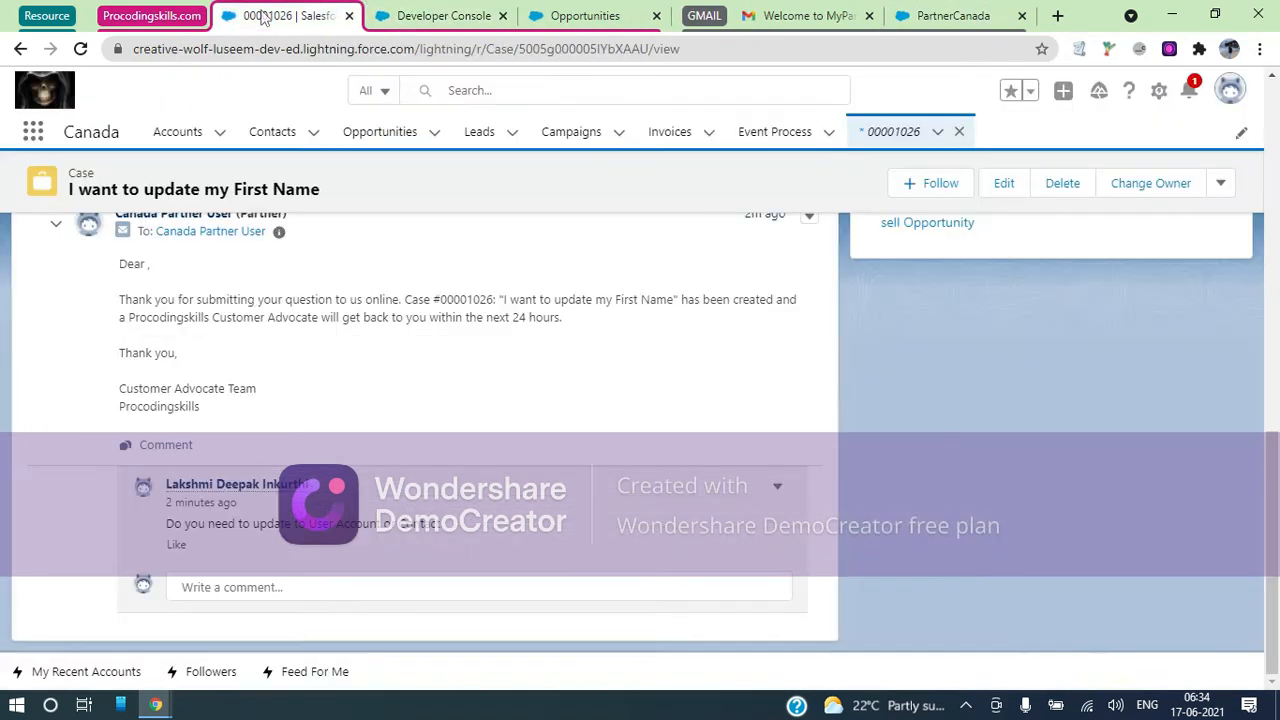
{"action": "left_click", "coordinate": [260, 131]}
{"action": "left_click", "coordinate": [503, 17]}
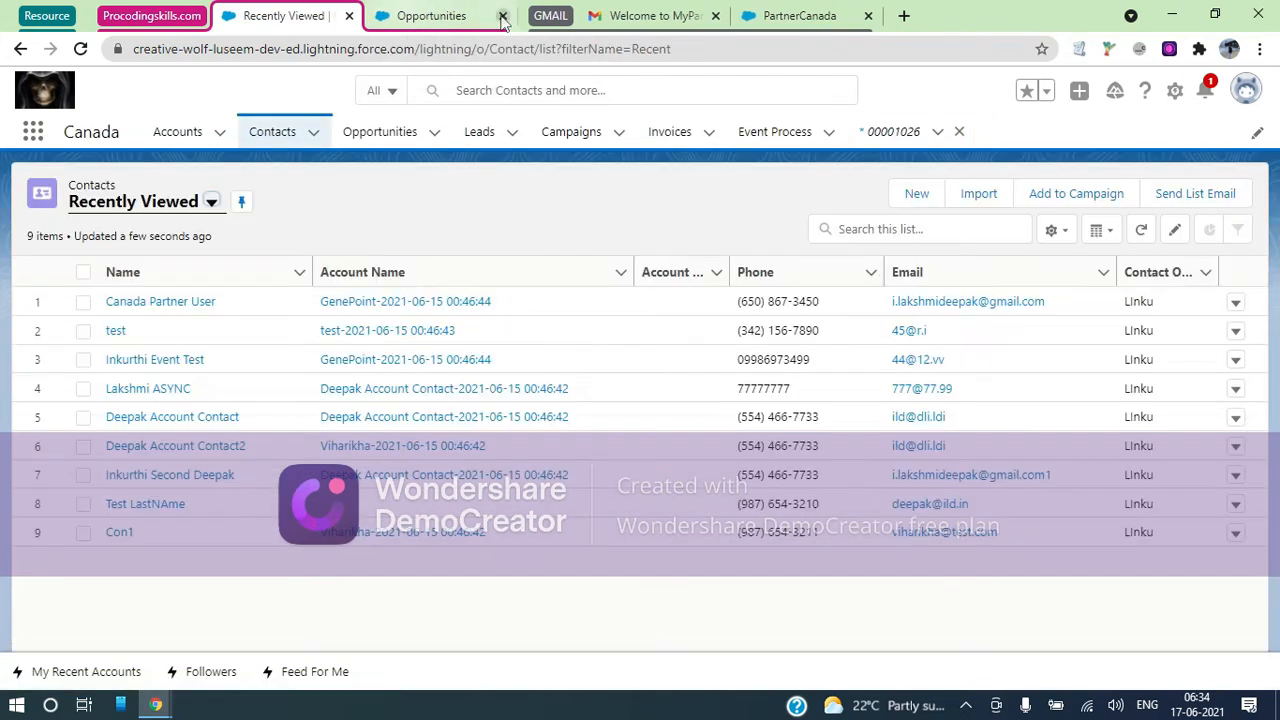
{"action": "left_click", "coordinate": [430, 16]}
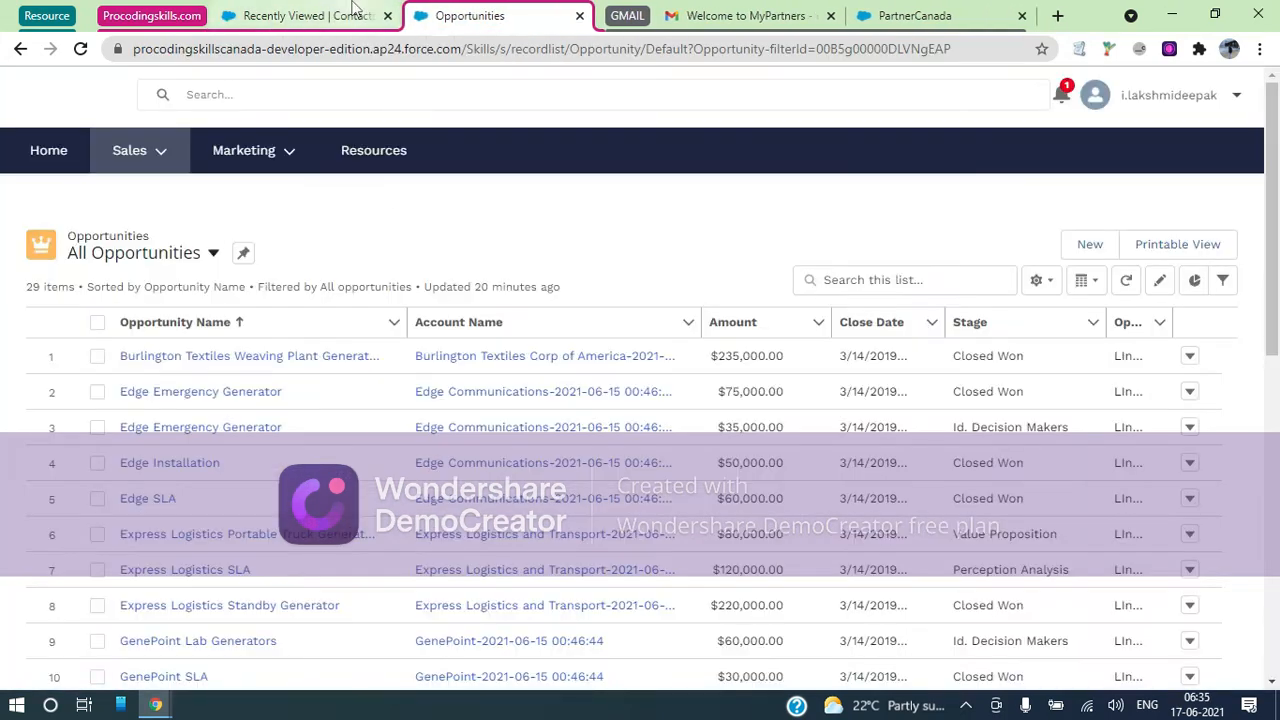
{"action": "left_click", "coordinate": [579, 16]}
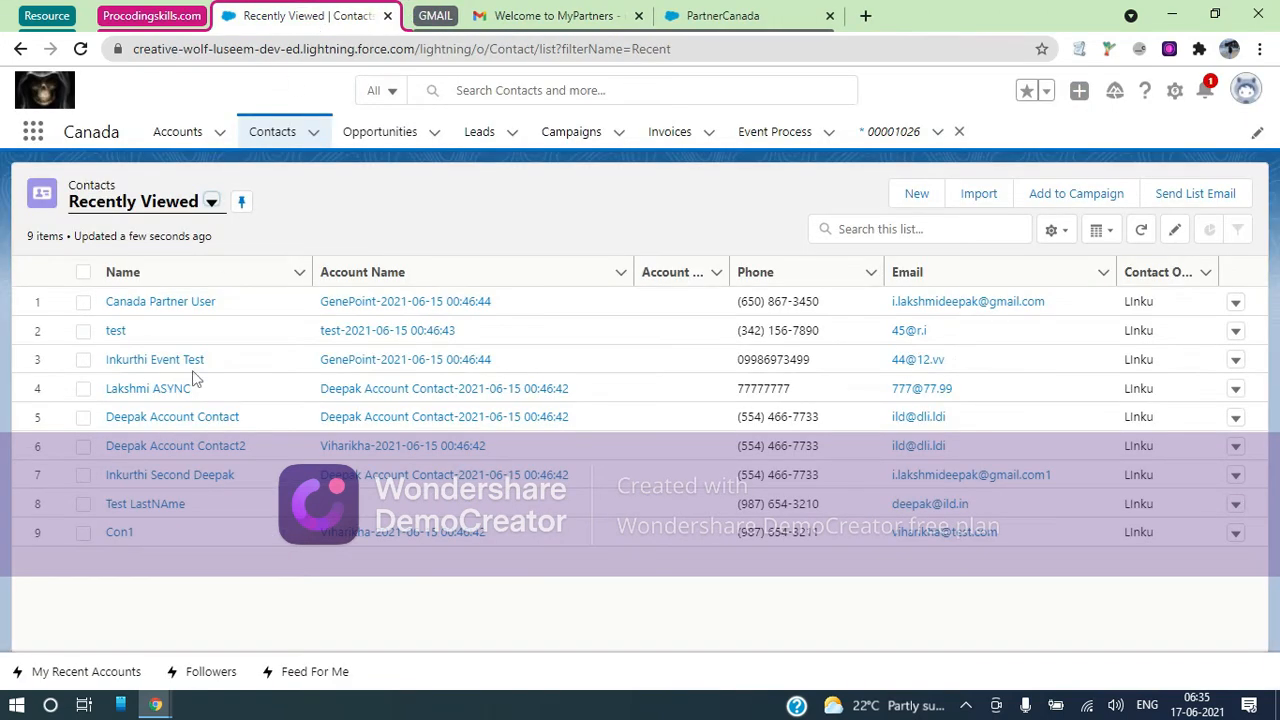
Open the partner's contact record, review its details, and cancel an edit without changes
{"action": "left_click", "coordinate": [152, 301]}
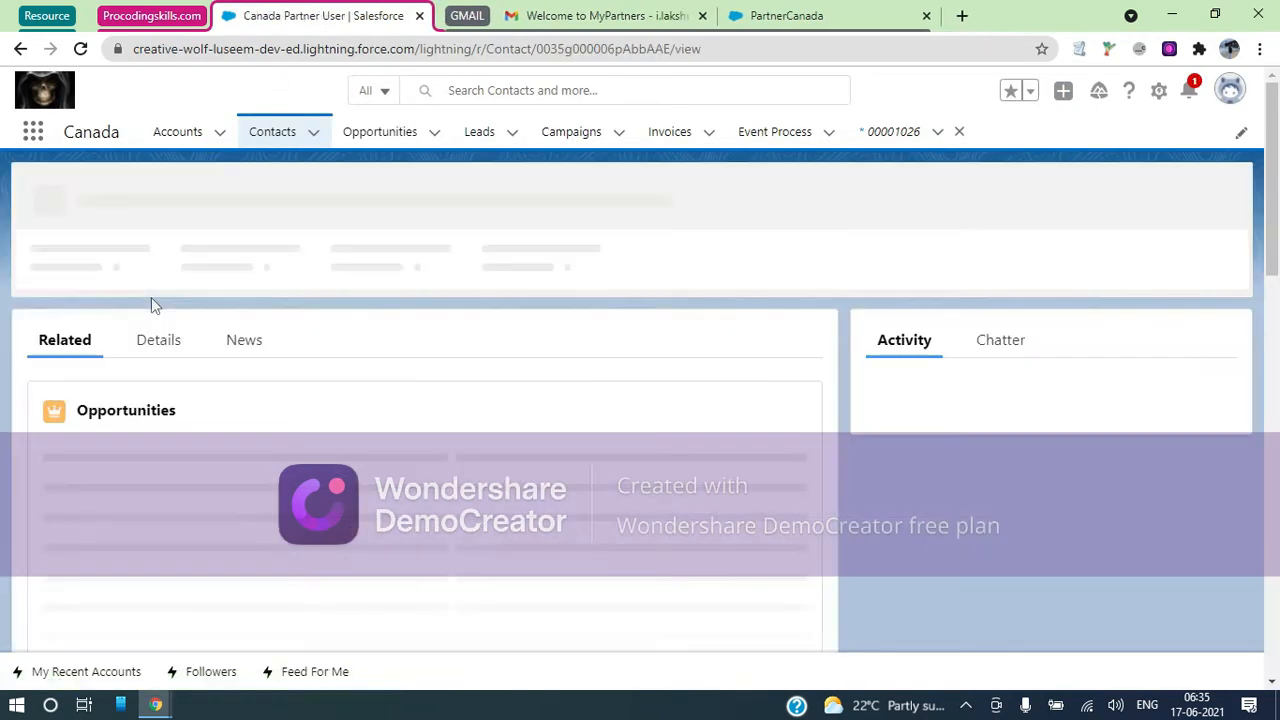
{"action": "left_click", "coordinate": [163, 347]}
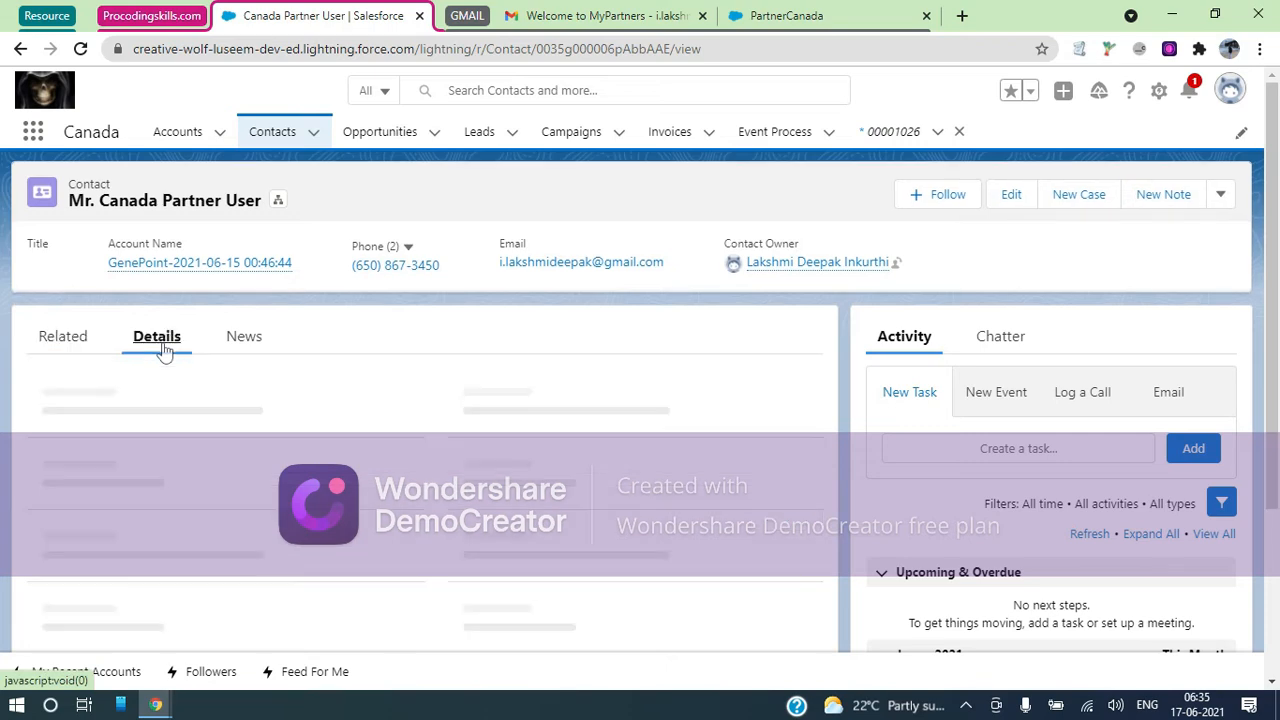
{"action": "scroll", "coordinate": [424, 408], "scroll_direction": "down", "scroll_amount": 1}
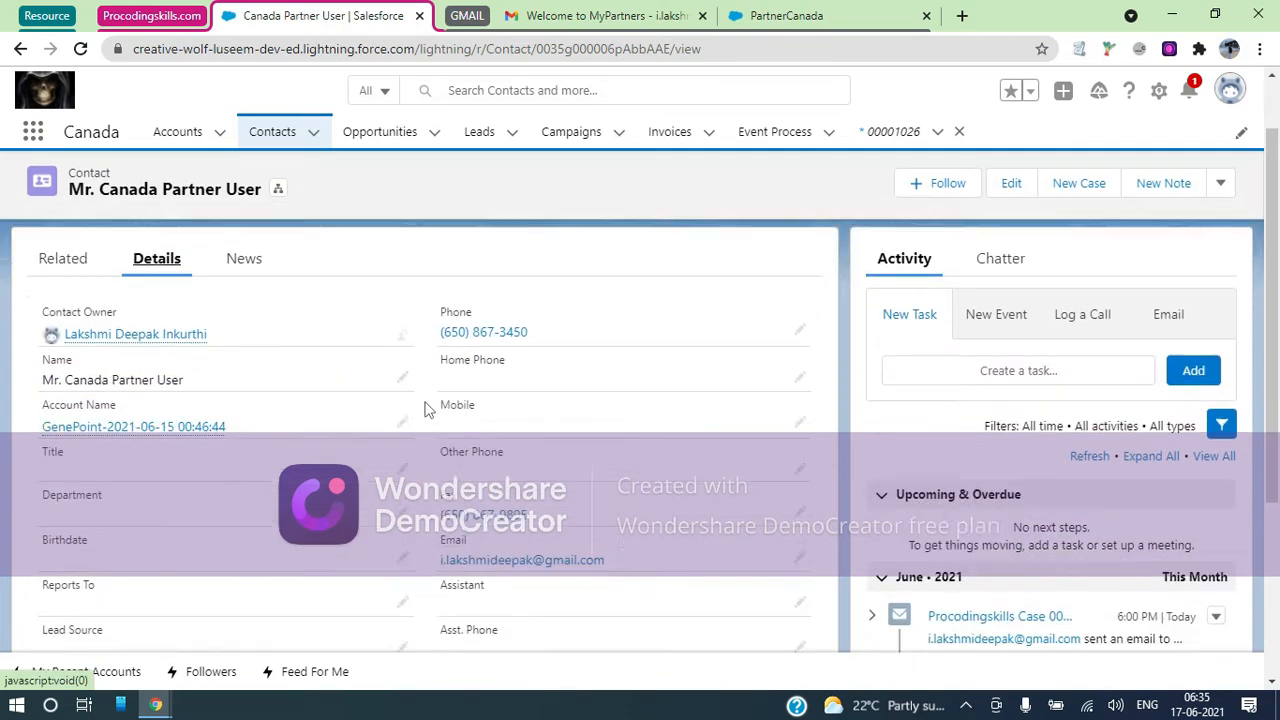
{"action": "left_click", "coordinate": [1010, 188]}
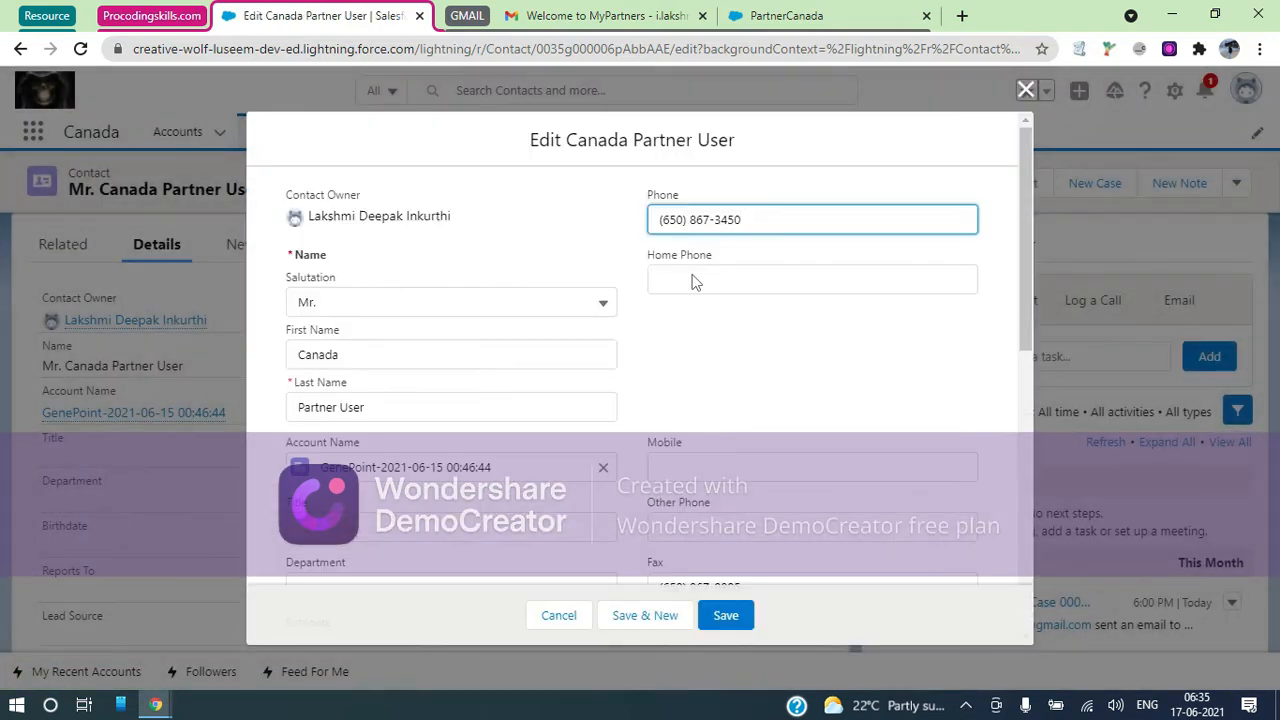
{"action": "left_click", "coordinate": [787, 17]}
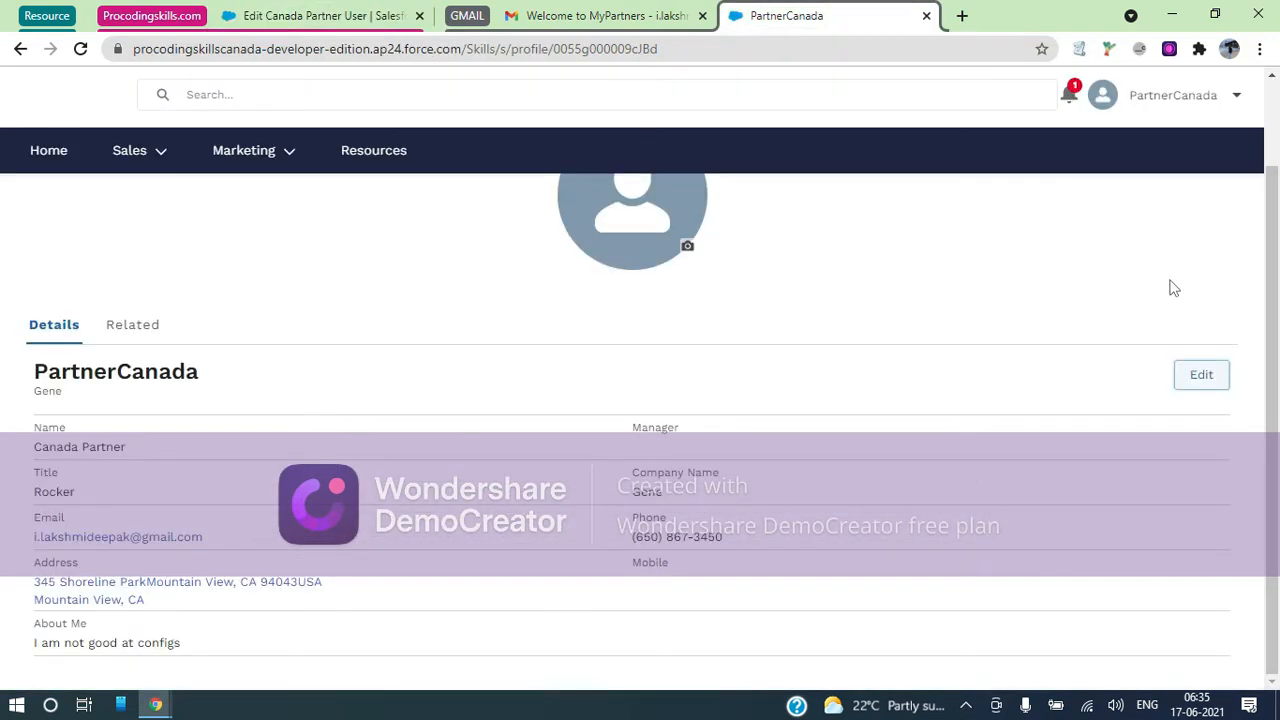
{"action": "left_click", "coordinate": [358, 12]}
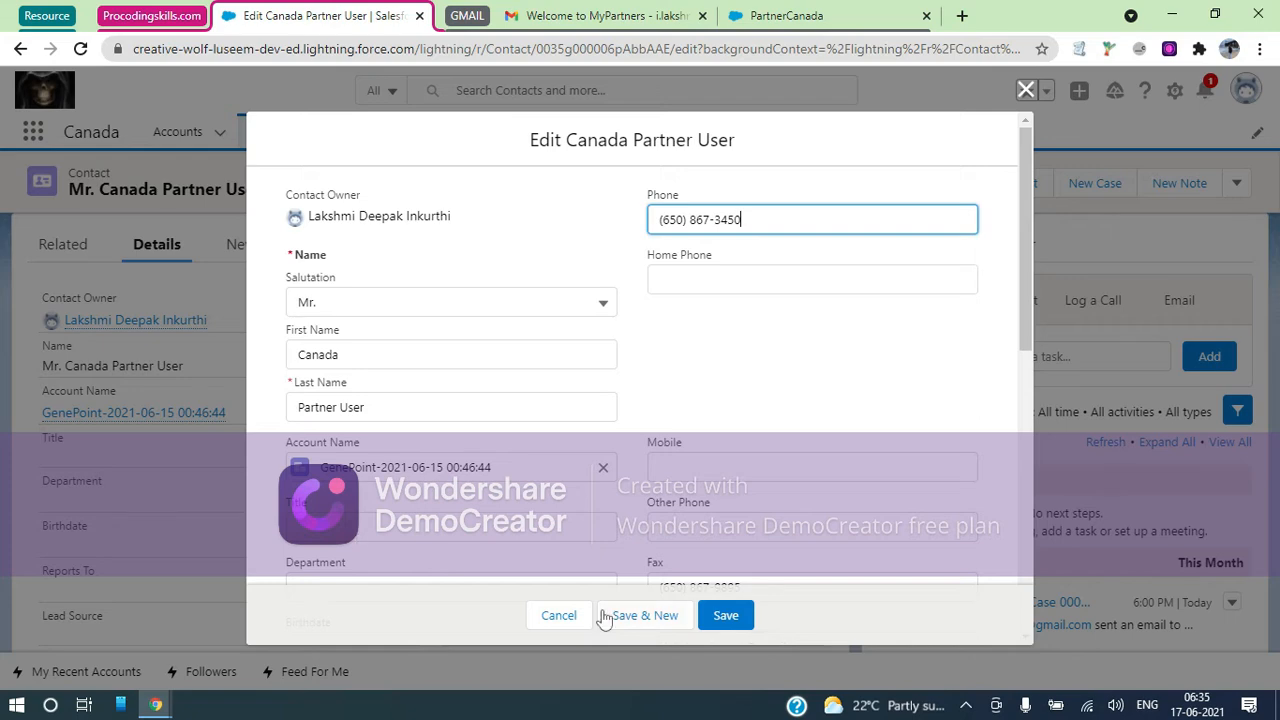
{"action": "left_click", "coordinate": [545, 616]}
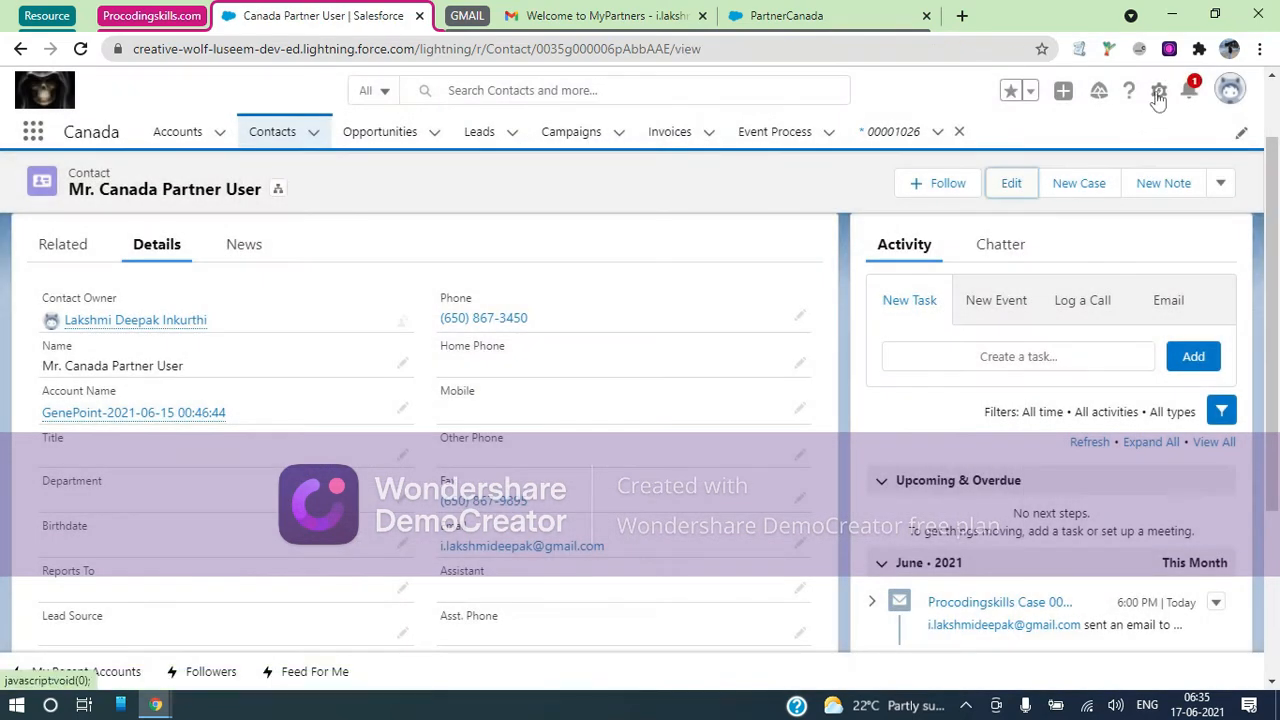
Choose View Partner User from the contact's actions dropdown
{"action": "left_click", "coordinate": [1158, 100]}
{"action": "left_click", "coordinate": [1236, 178]}
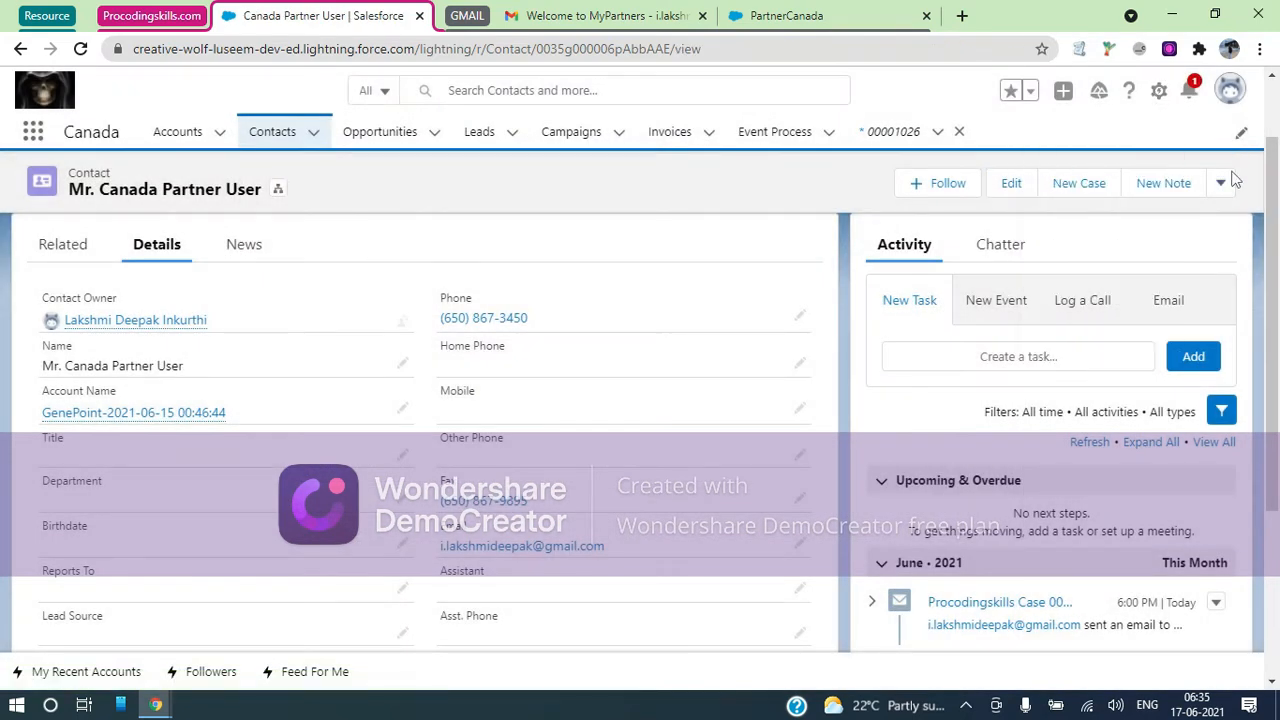
{"action": "left_click", "coordinate": [1232, 181]}
{"action": "scroll", "coordinate": [1165, 360], "scroll_direction": "down", "scroll_amount": 2}
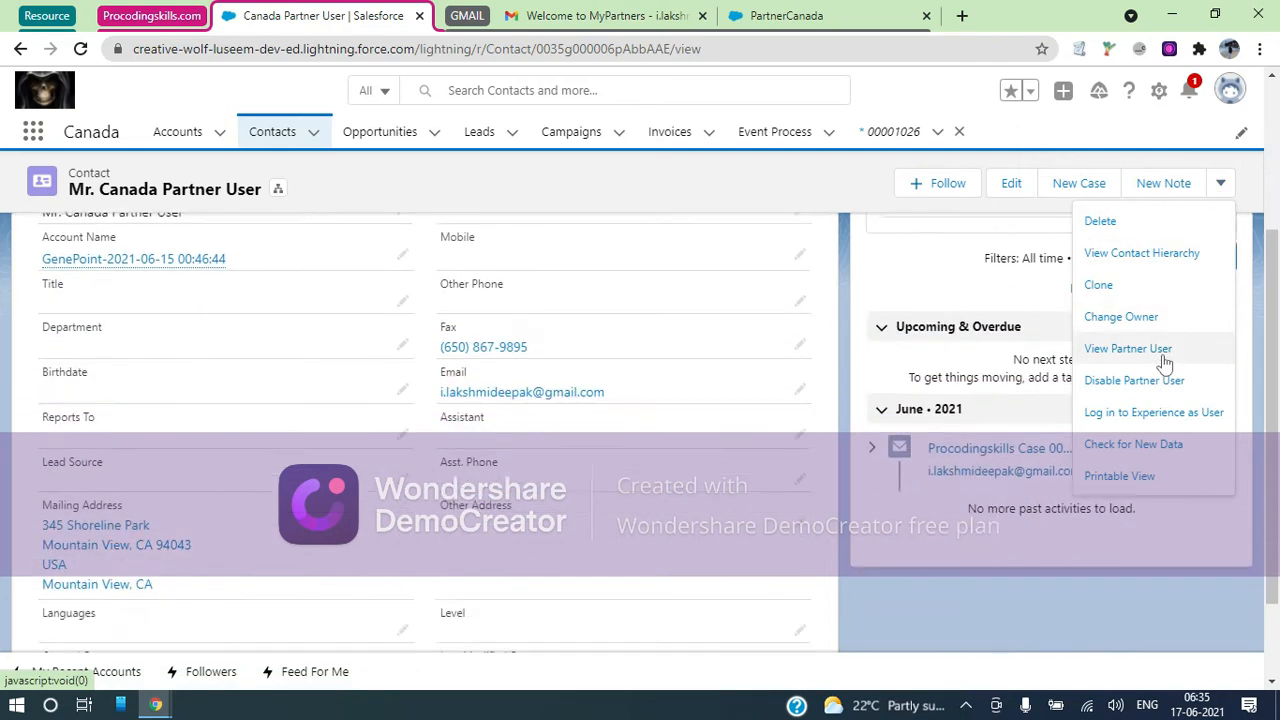
{"action": "left_click", "coordinate": [1112, 350]}
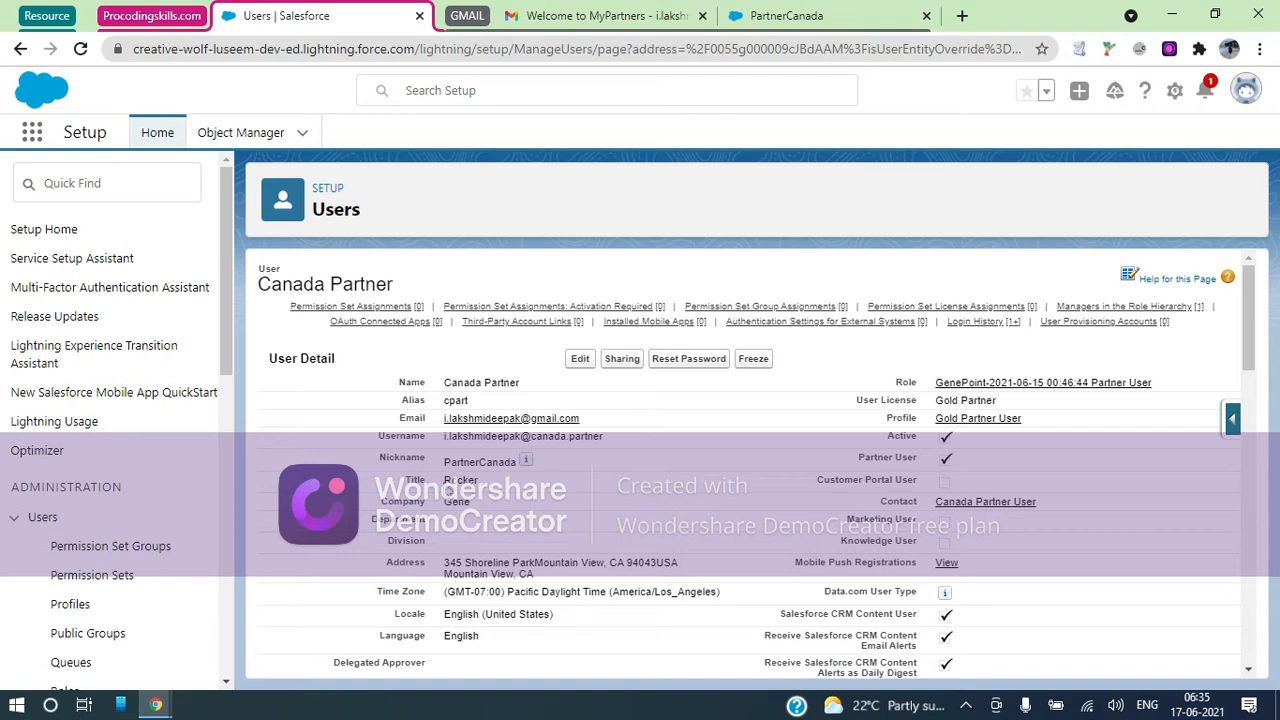
Confirm title Rocker and company Gene on the user record, then return to the PartnerCanada profile tab
{"action": "left_click", "coordinate": [786, 15]}
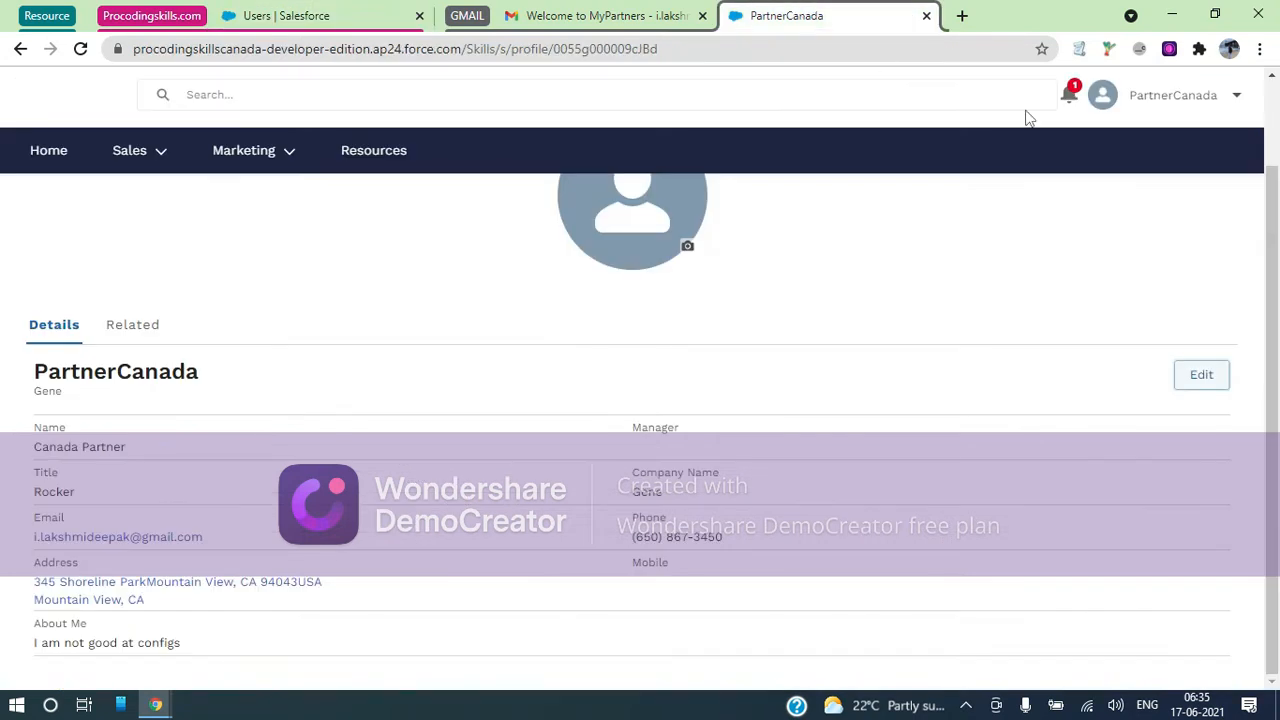
Replace the profile's First Name and Last Name with the new name values and save
{"action": "left_click", "coordinate": [1193, 382]}
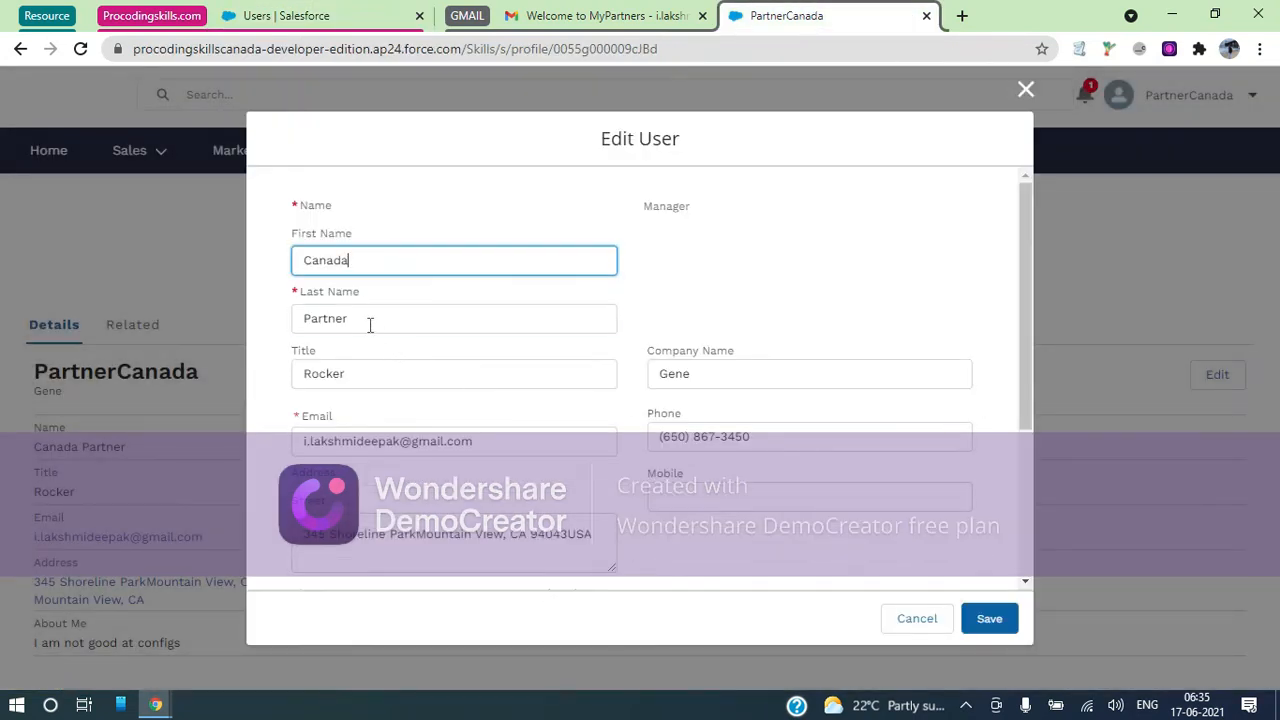
{"action": "left_click", "coordinate": [369, 322]}
{"action": "left_click_drag", "start_coordinate": [363, 263], "coordinate": [267, 261]}
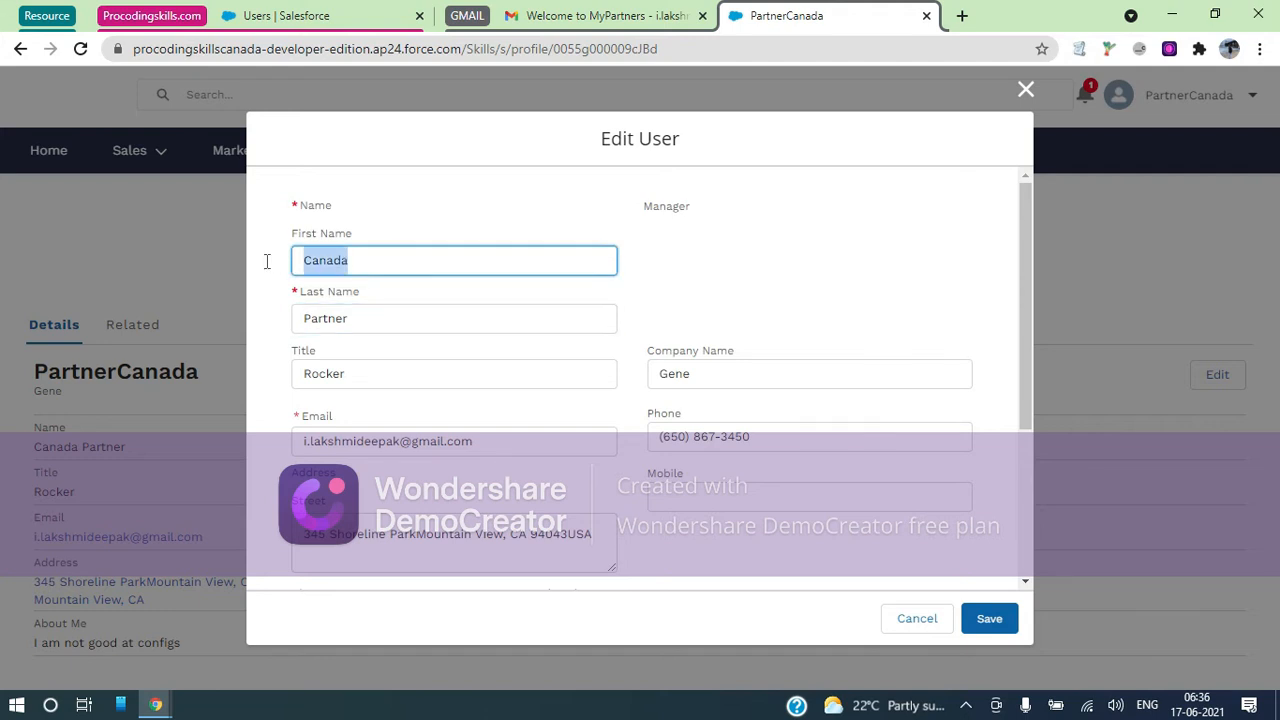
{"action": "key", "text": "Tab"}
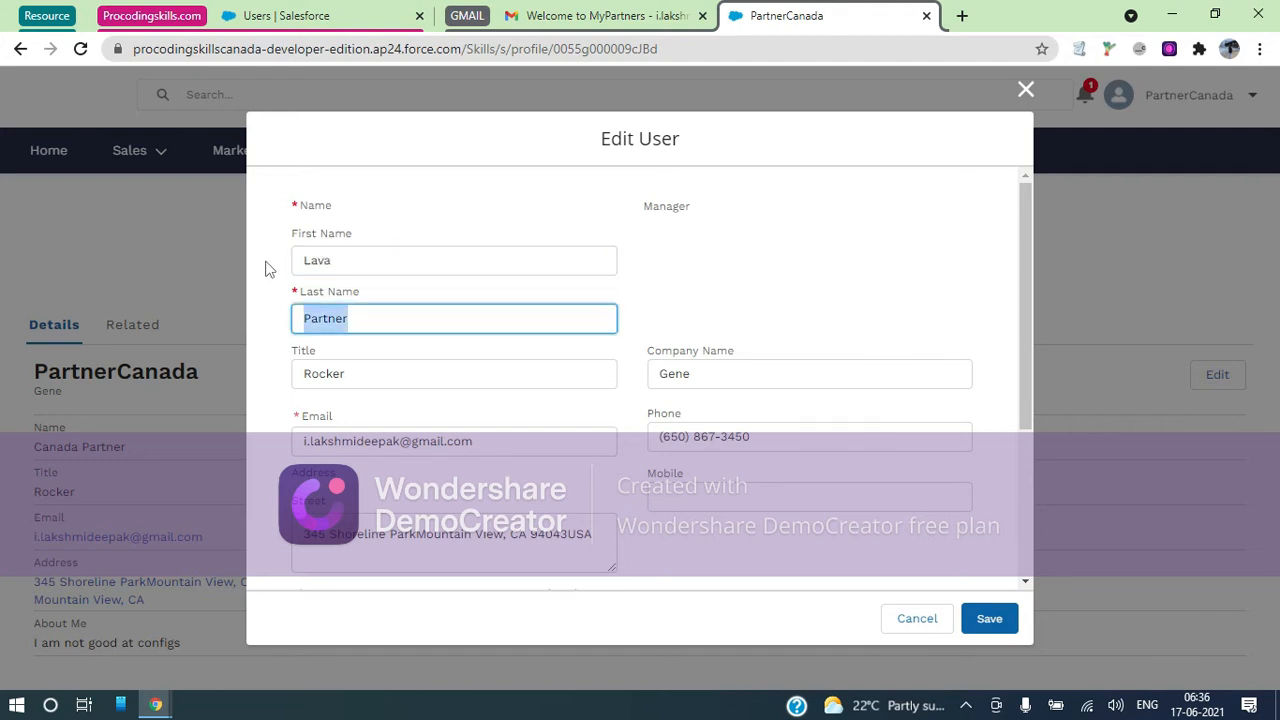
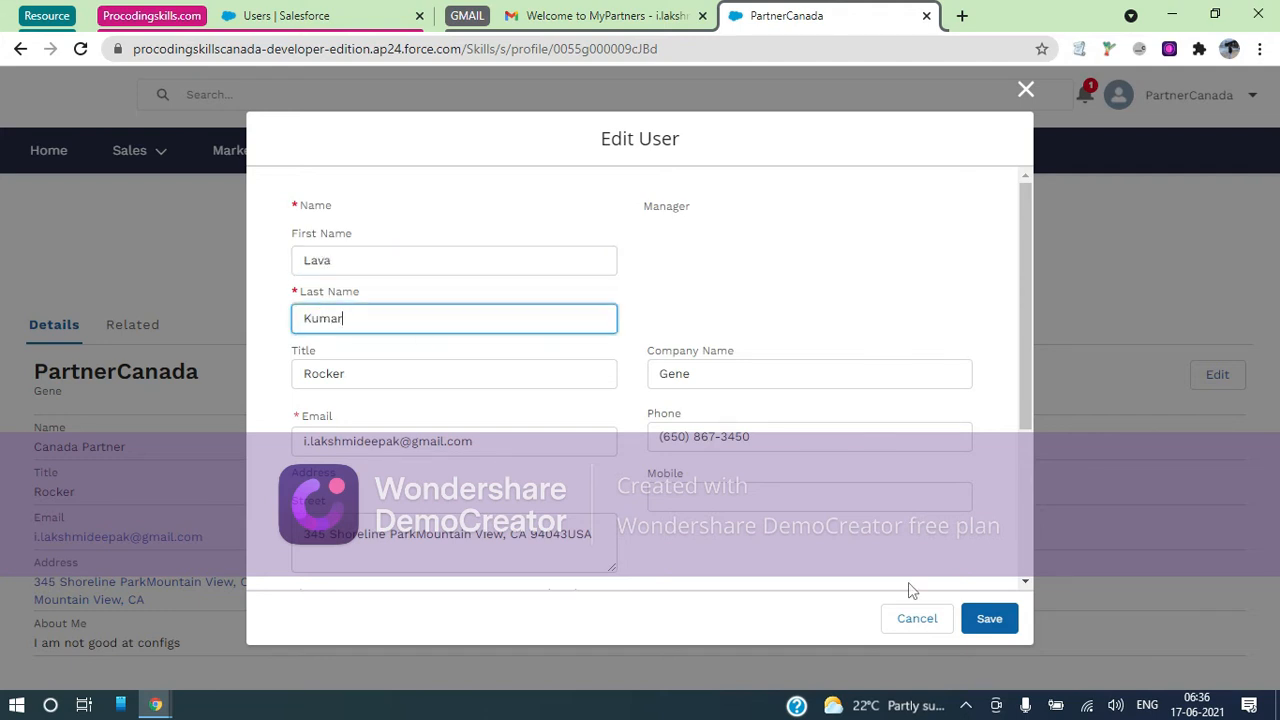
{"action": "left_click", "coordinate": [982, 619]}
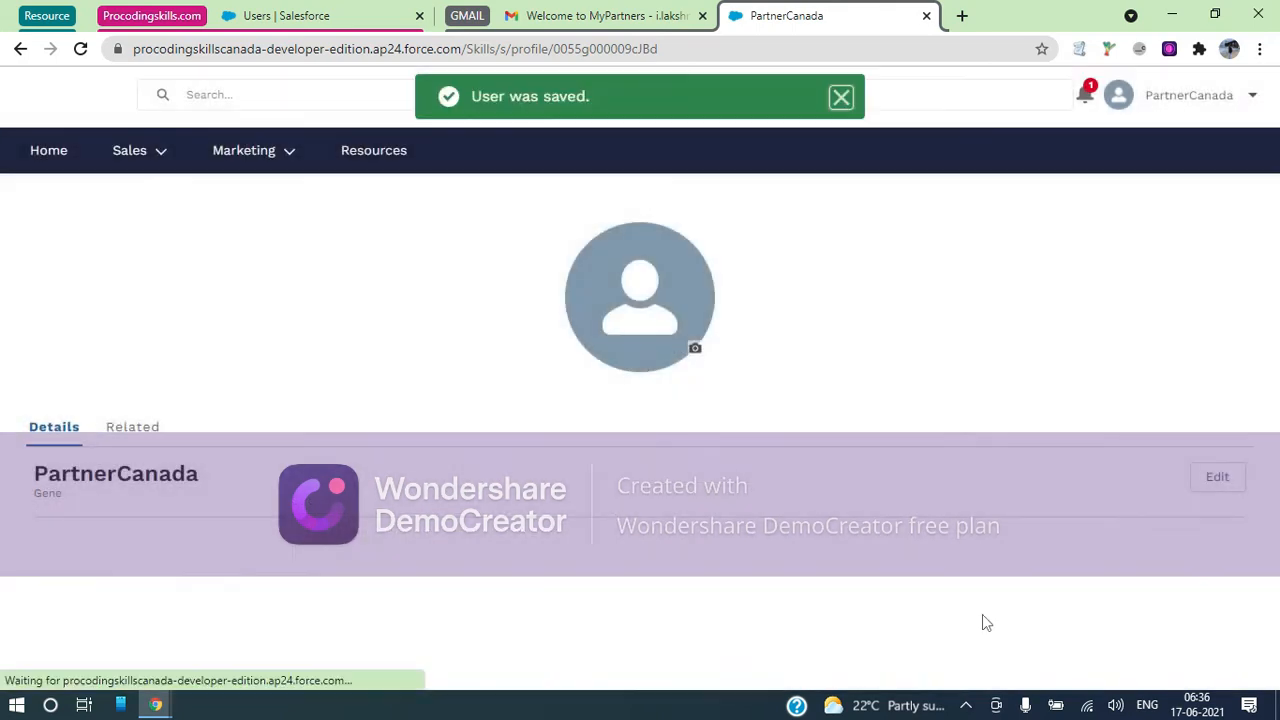
{"action": "left_click", "coordinate": [318, 28]}
{"action": "left_click", "coordinate": [303, 49]}
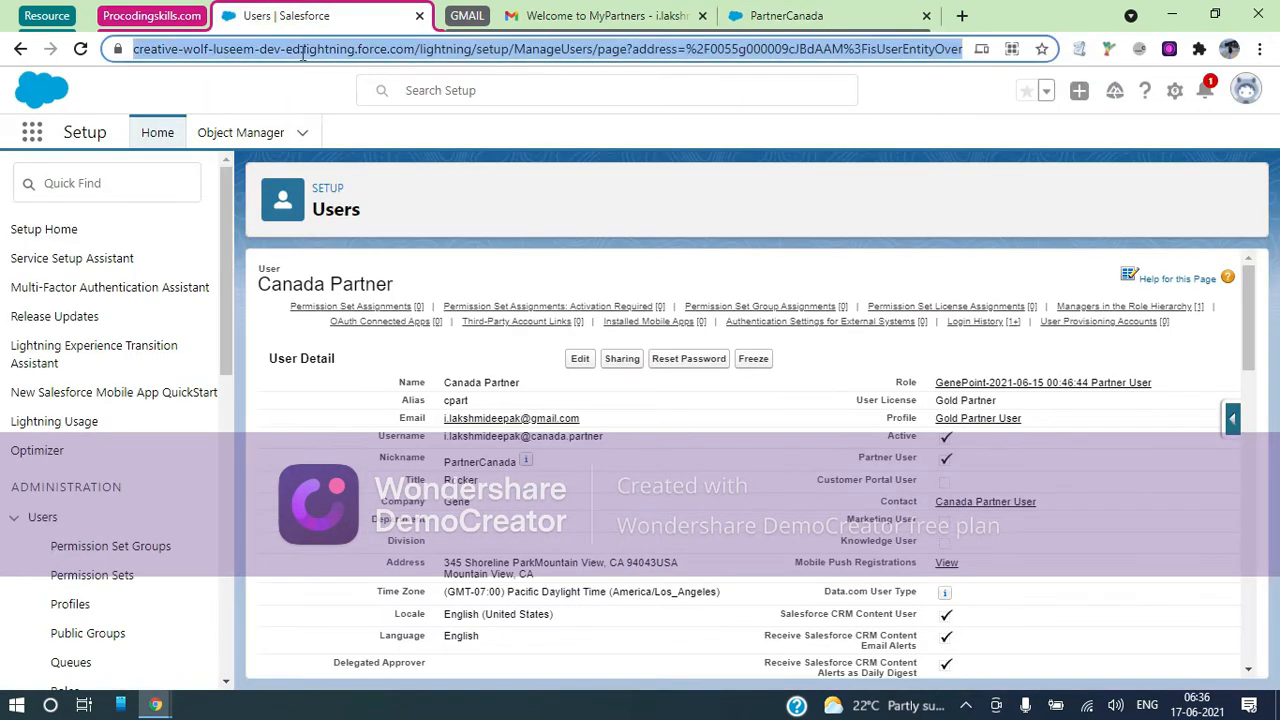
{"action": "key", "text": "Return"}
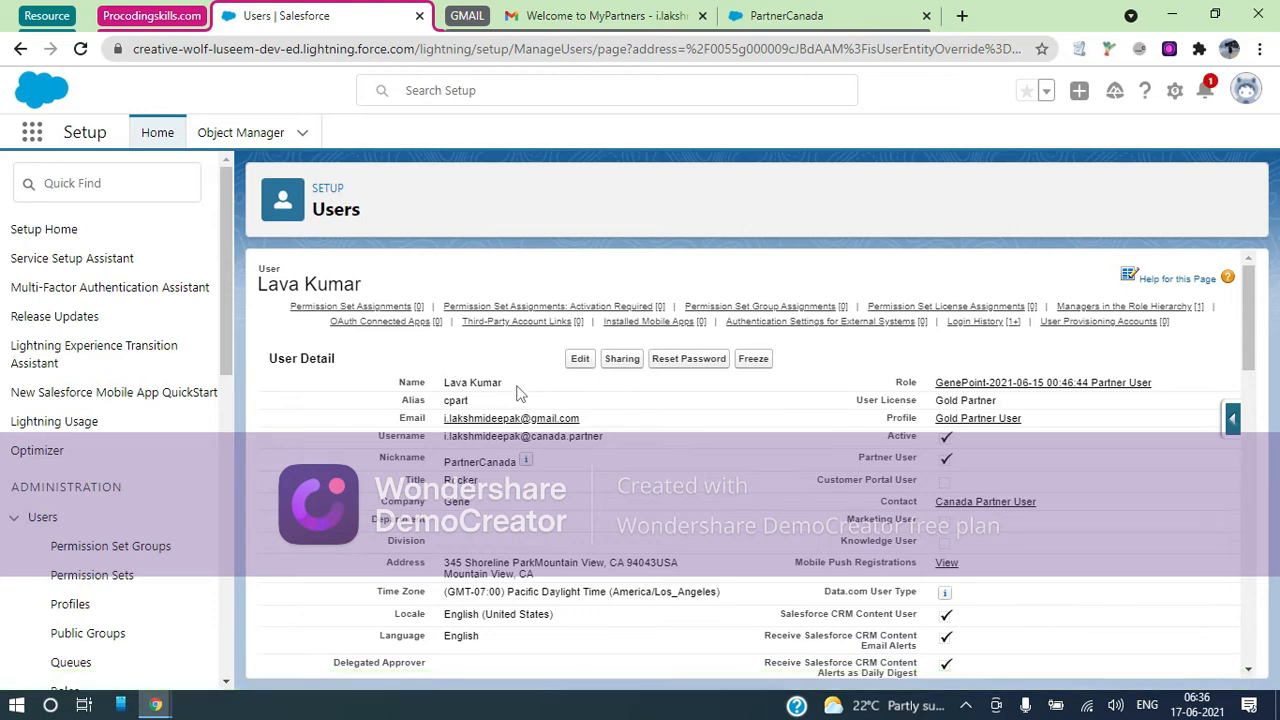
{"action": "left_click_drag", "start_coordinate": [502, 383], "coordinate": [448, 384]}
{"action": "left_click_drag", "start_coordinate": [1070, 499], "coordinate": [925, 499]}
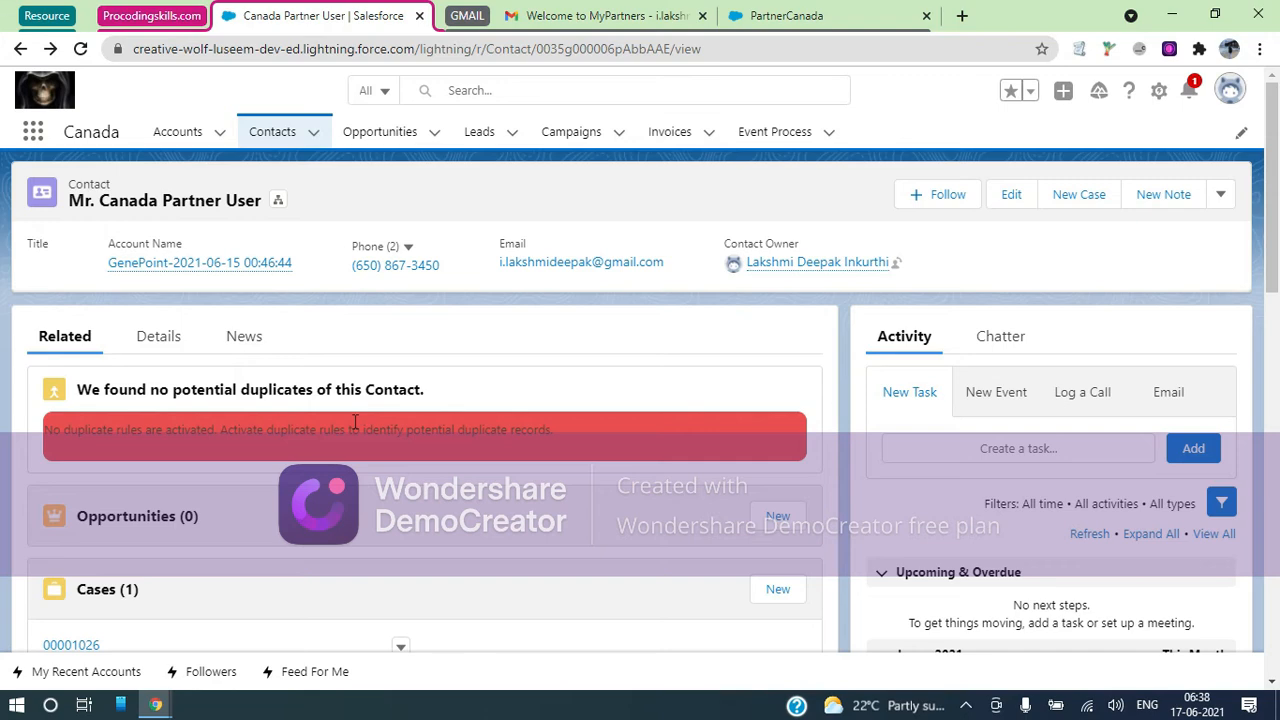
Open Salesforce Setup Home in a new tab from the gear menu and scroll its sidebar
{"action": "left_click", "coordinate": [1159, 93]}
{"action": "left_click", "coordinate": [1109, 157]}
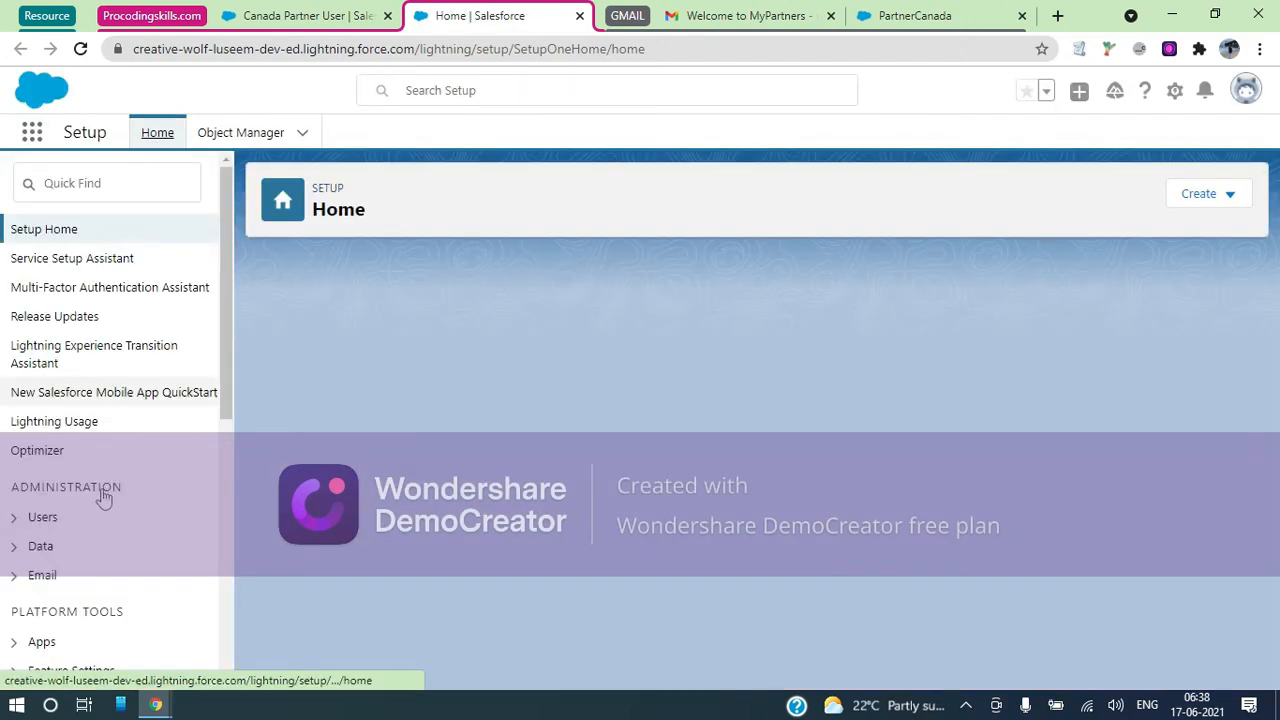
{"action": "scroll", "coordinate": [103, 488], "scroll_direction": "down", "scroll_amount": 5}
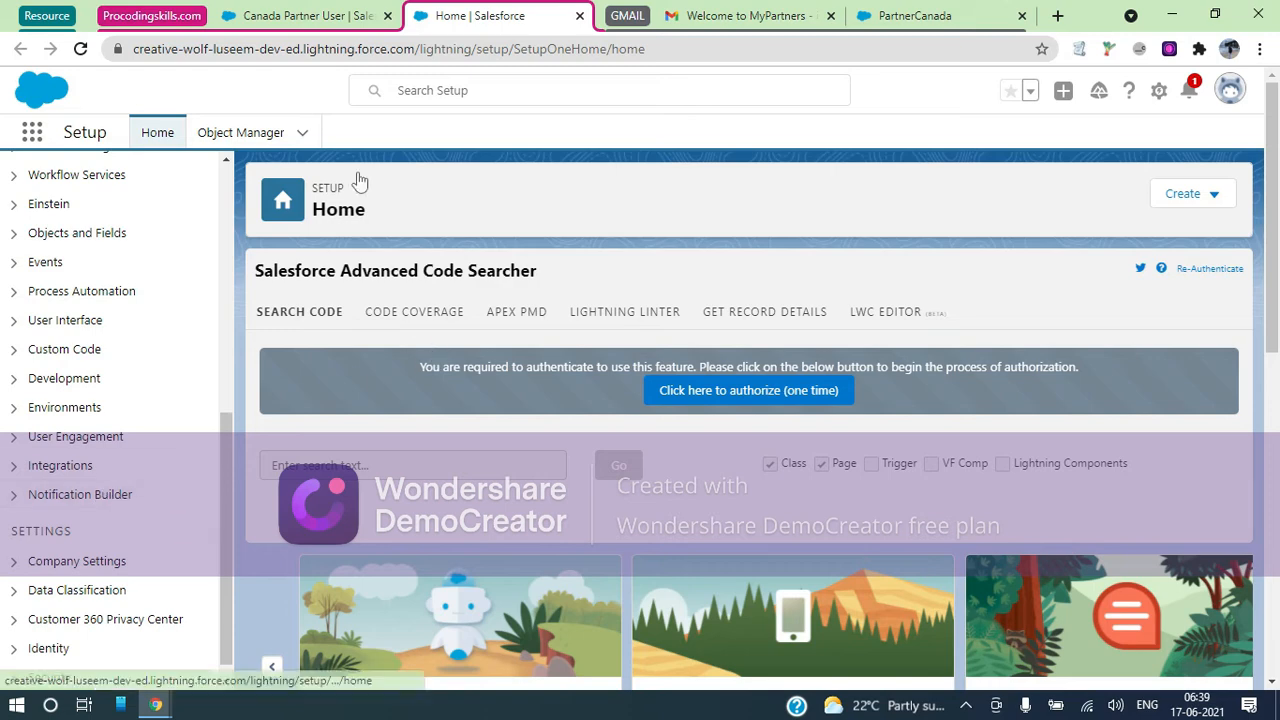
Go back to the Canada Partner User contact tab and move the collapsed GMAIL tab group to the far left
{"action": "left_click", "coordinate": [345, 16]}
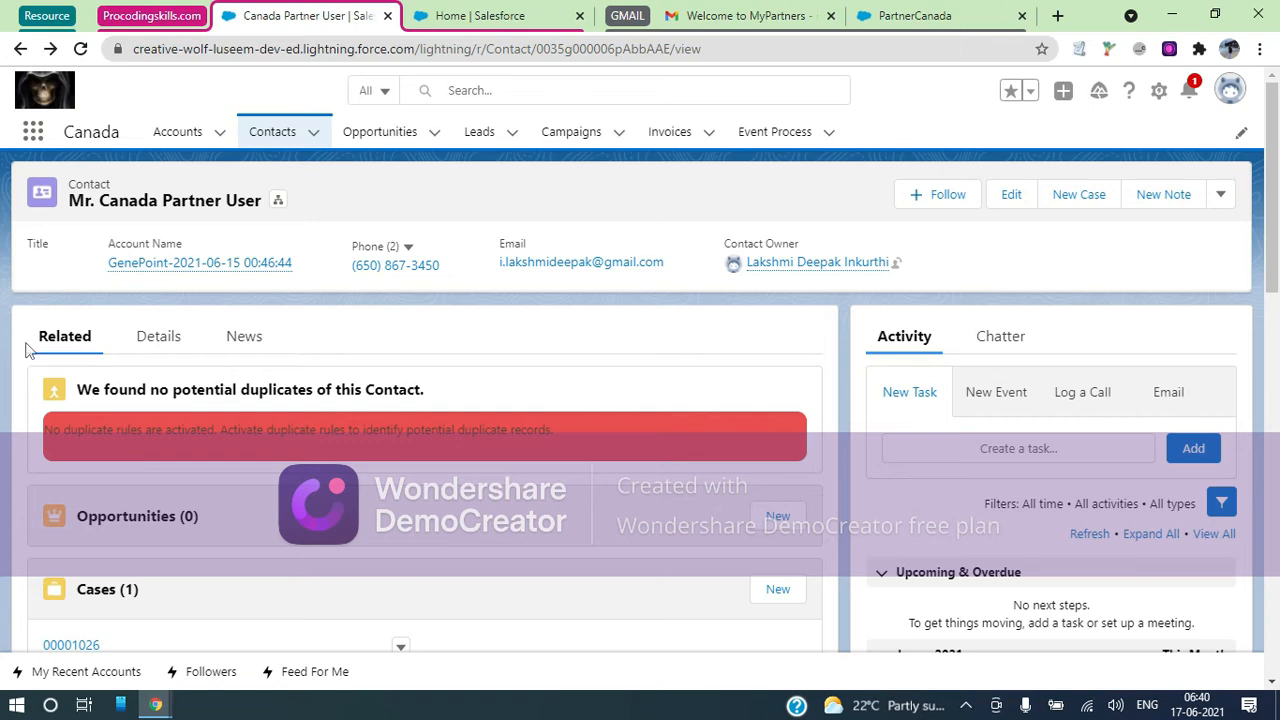
{"action": "left_click", "coordinate": [628, 18]}
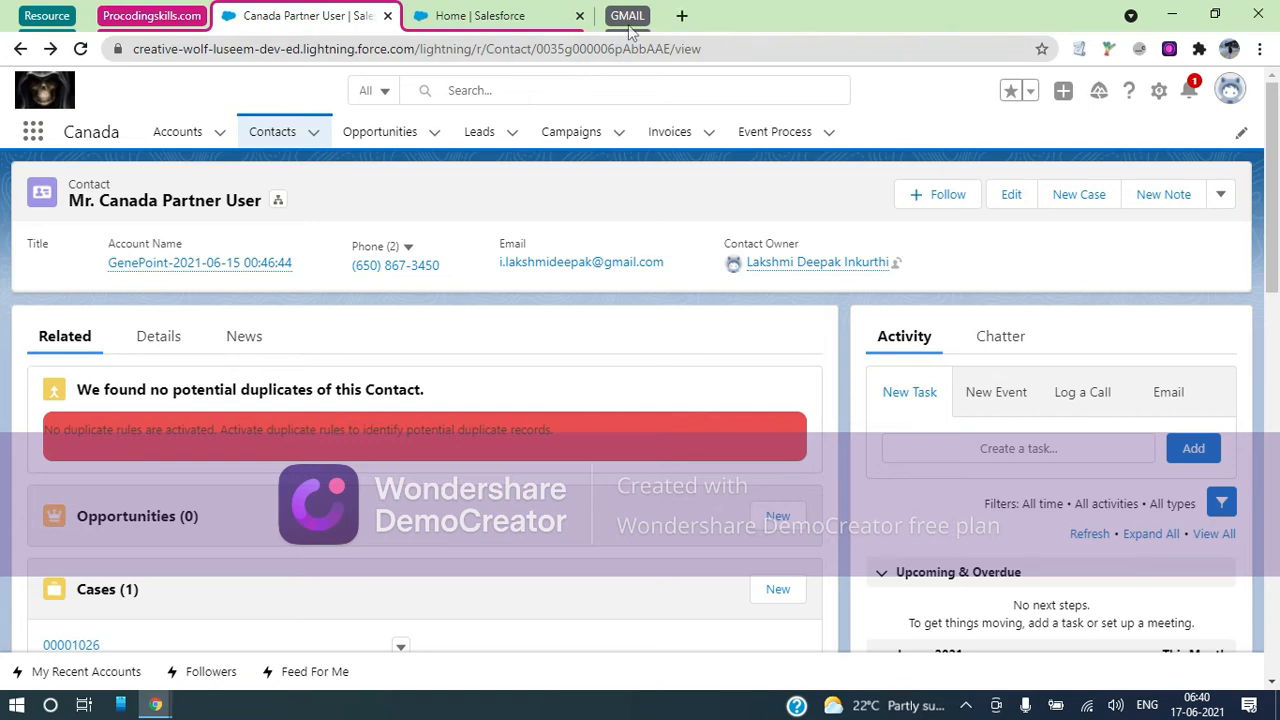
{"action": "left_click_drag", "start_coordinate": [630, 20], "coordinate": [110, 20]}
{"action": "left_click", "coordinate": [110, 17]}
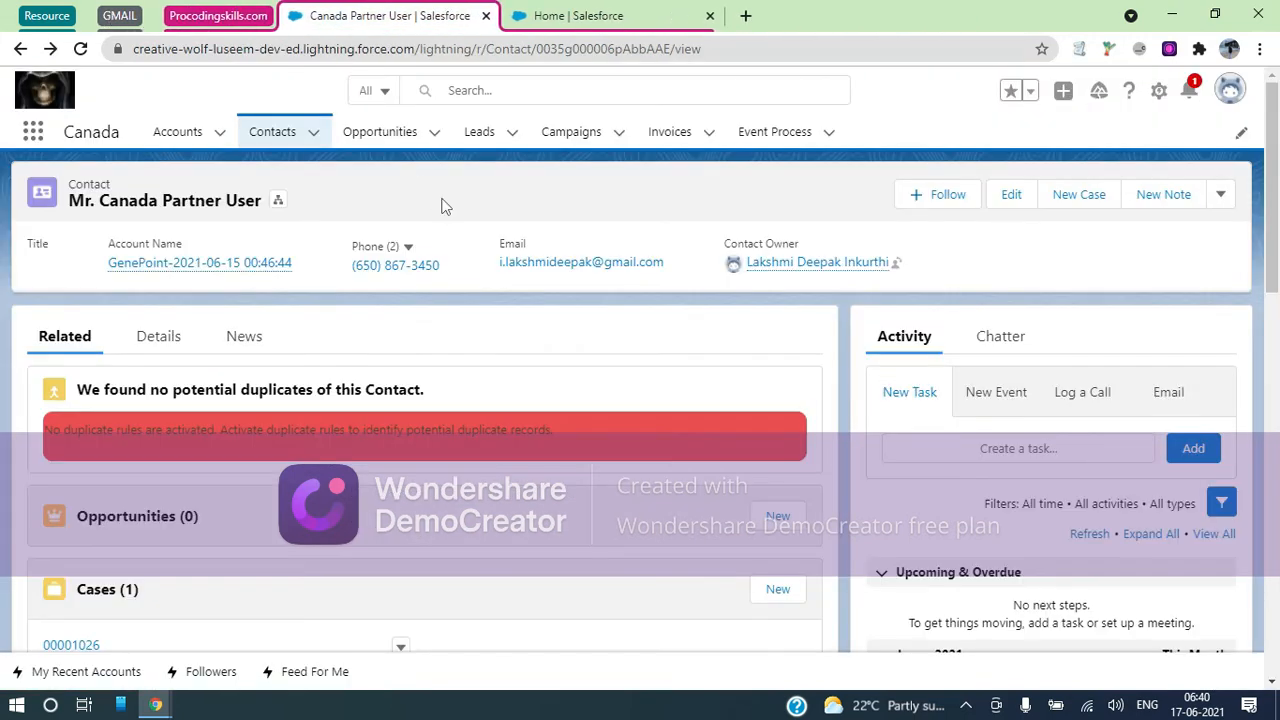
Rename the GMAIL tab group to 'Partner'
{"action": "right_click", "coordinate": [120, 16]}
{"action": "key", "text": "ctrl+a"}
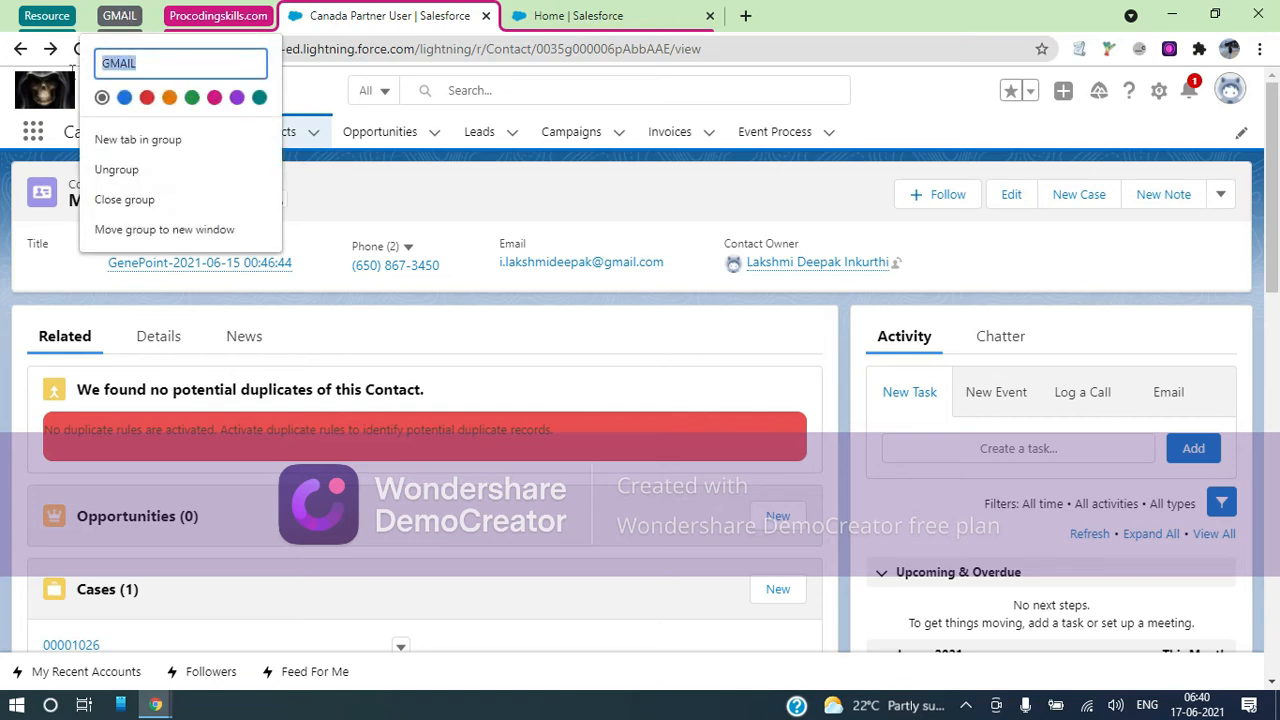
{"action": "type", "text": "Partner"}
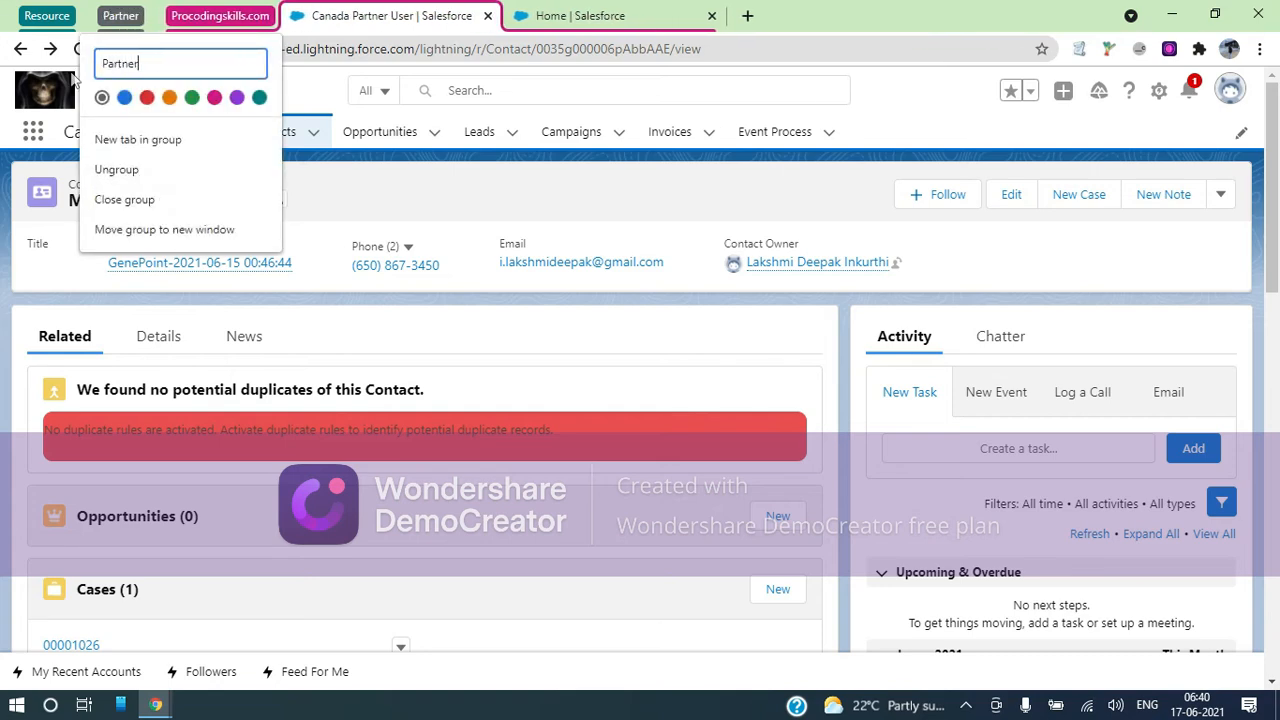
{"action": "left_click", "coordinate": [72, 80]}
Expand the Partner group, close the Welcome to MyPartners email tab, and show the PartnerCanada profile
{"action": "left_click", "coordinate": [120, 16]}
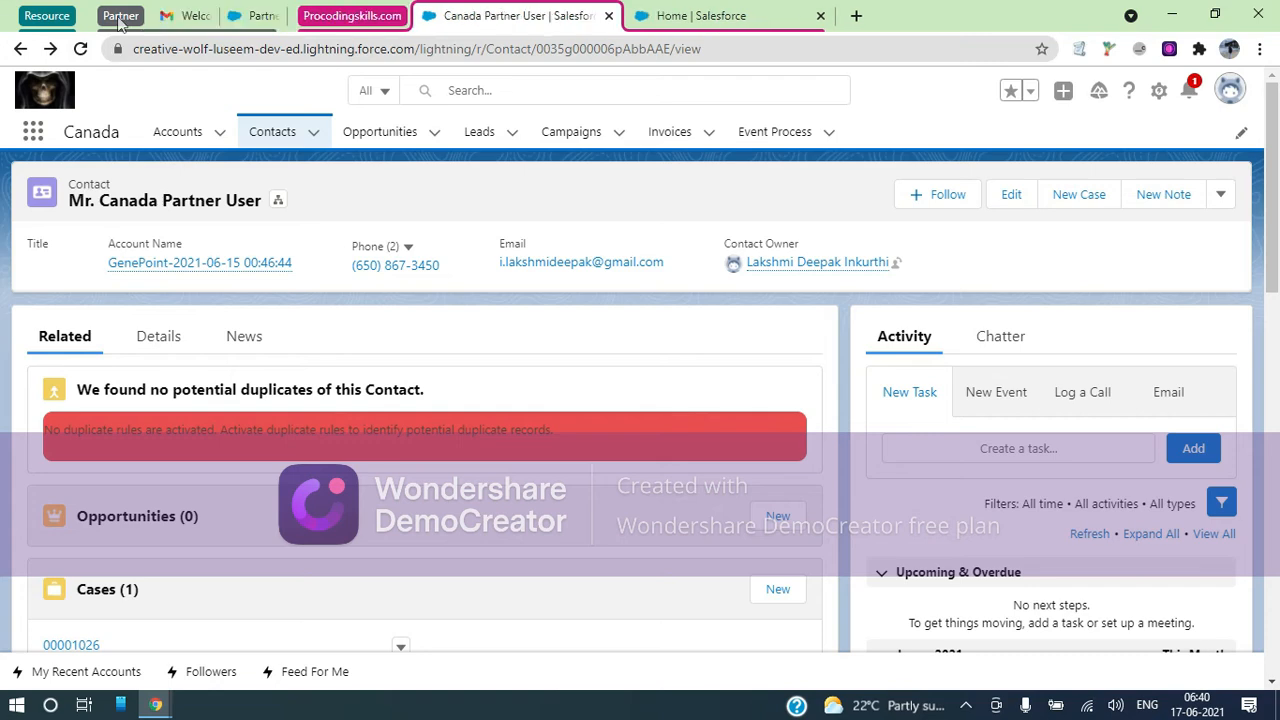
{"action": "left_click", "coordinate": [324, 16]}
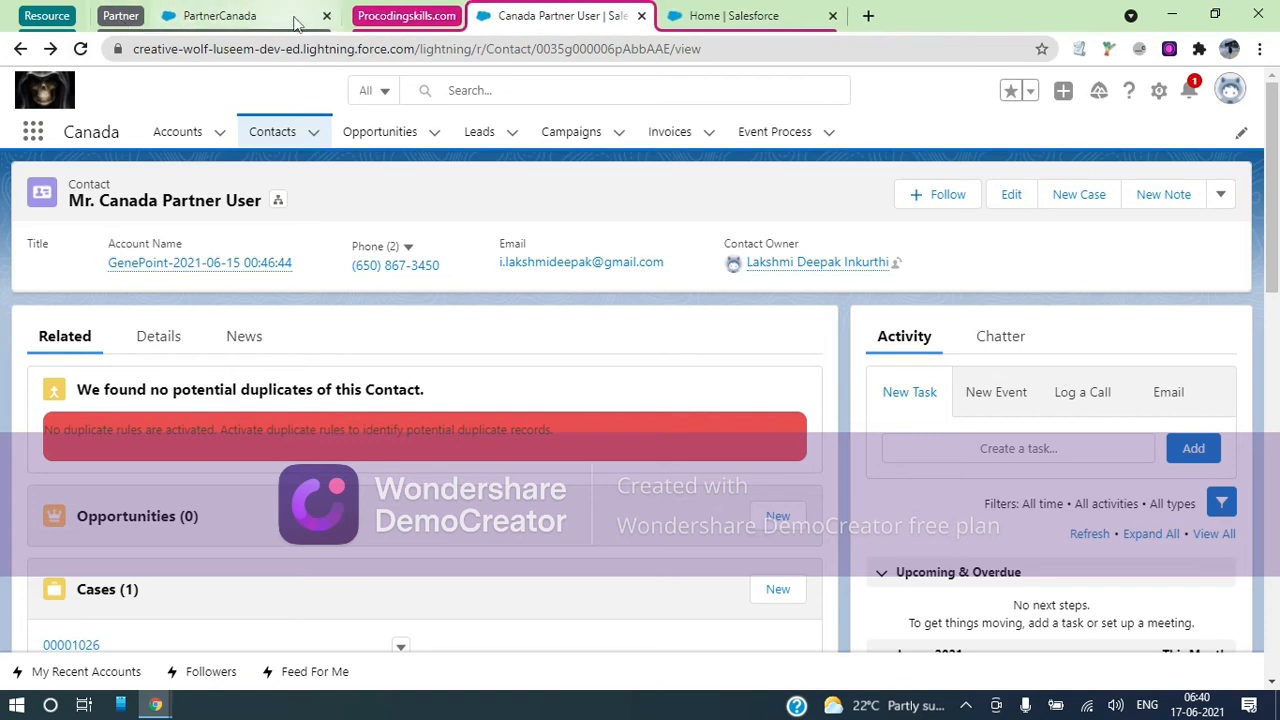
{"action": "left_click", "coordinate": [212, 18]}
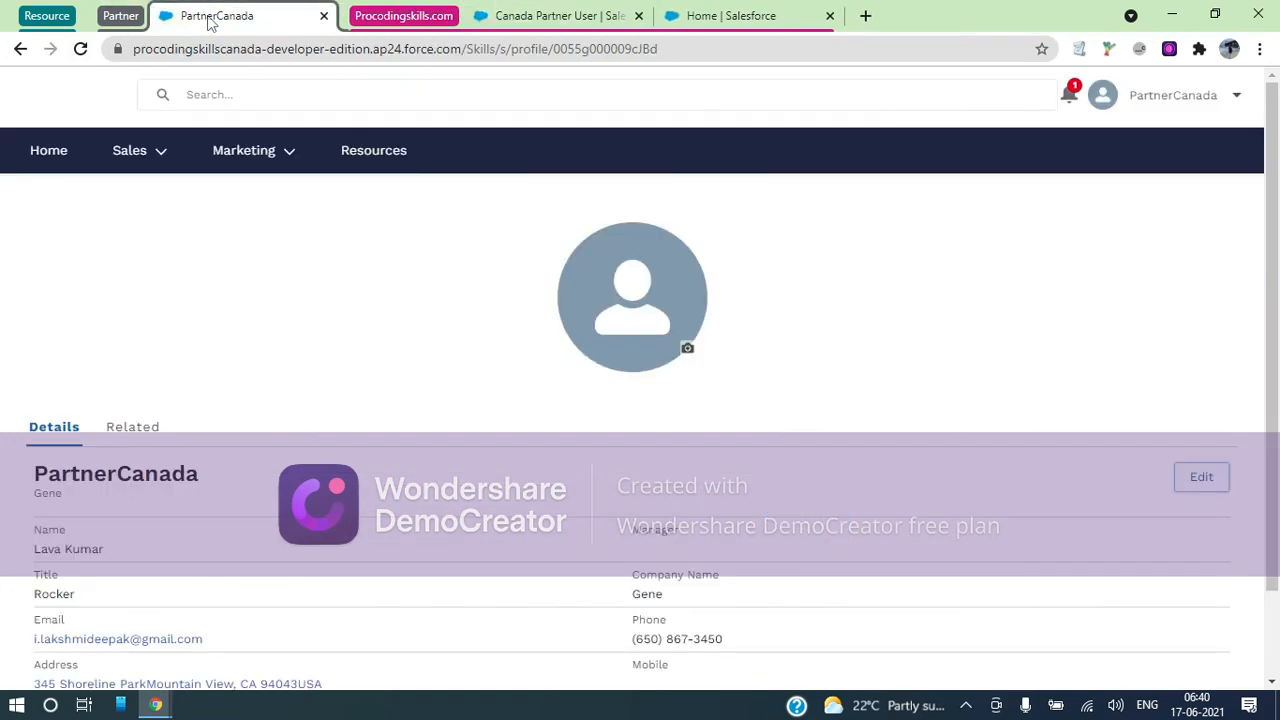
Collapse the Procodingskills.com tab group and open the MyPartners portal Home page
{"action": "left_click", "coordinate": [403, 16]}
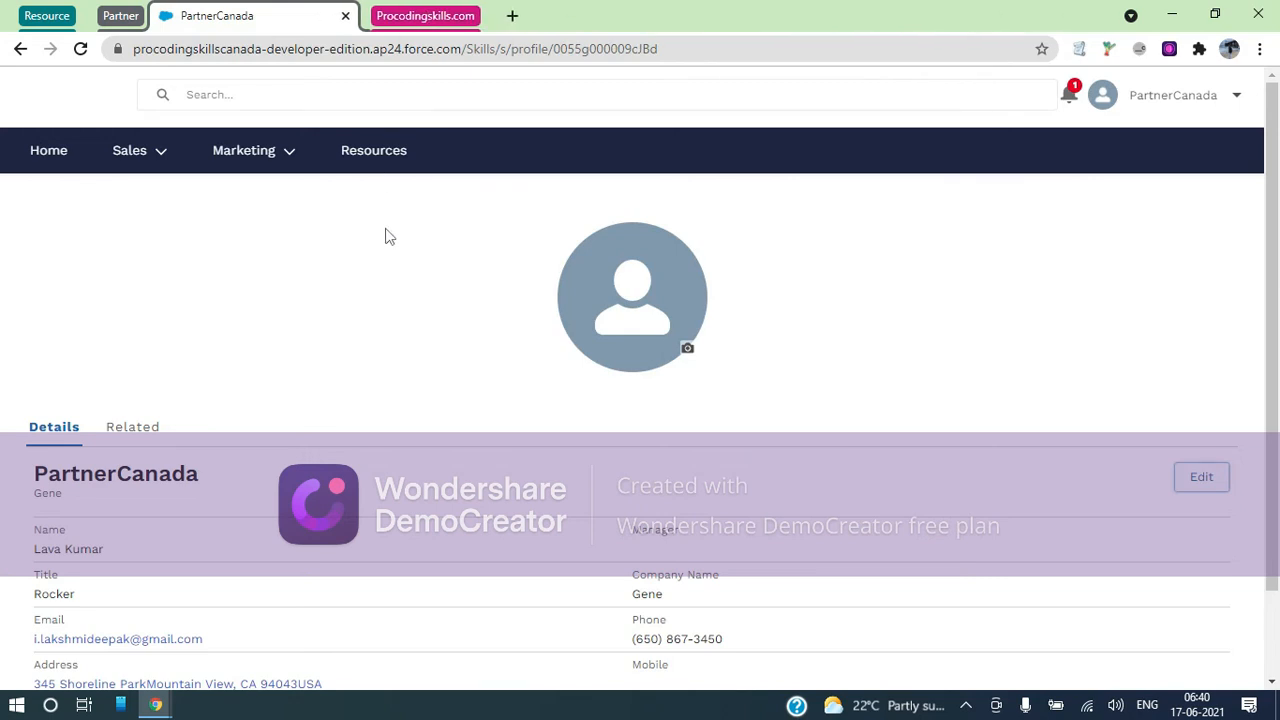
{"action": "left_click", "coordinate": [70, 172]}
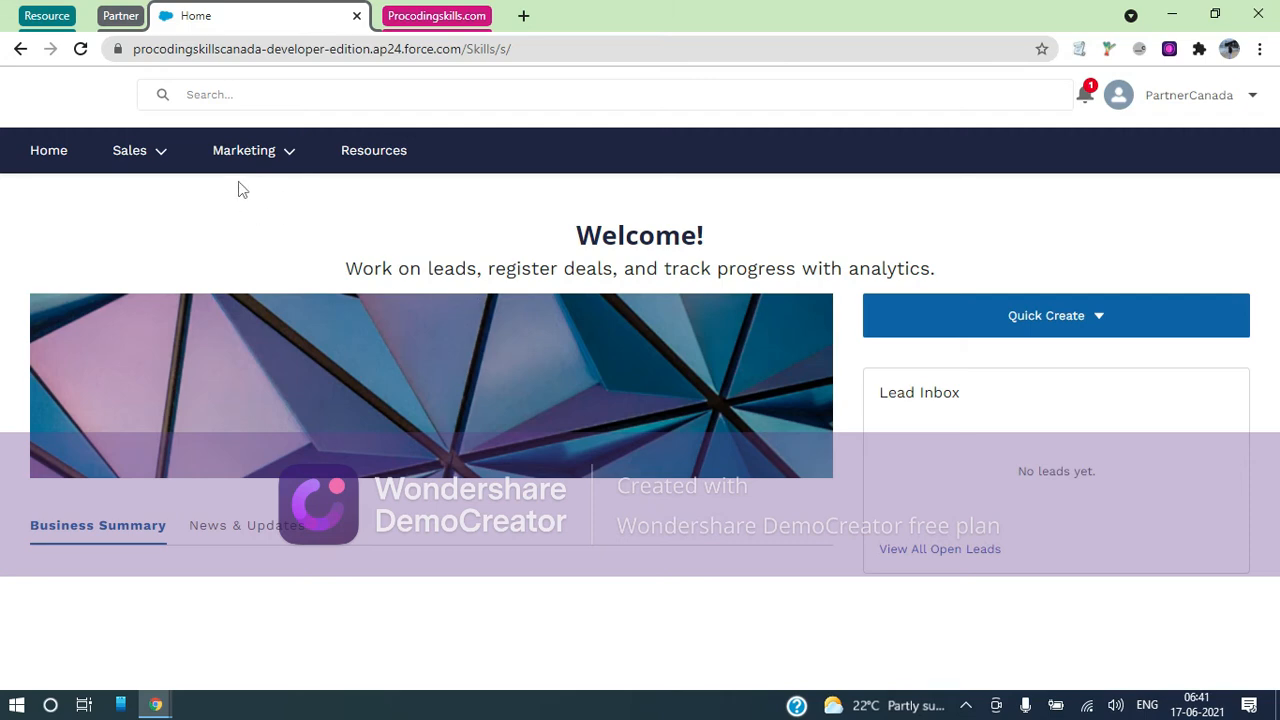
Browse the portal's Sales, Marketing, Home, News & Updates and Resources items, then return to Setup Home
{"action": "left_click", "coordinate": [163, 155]}
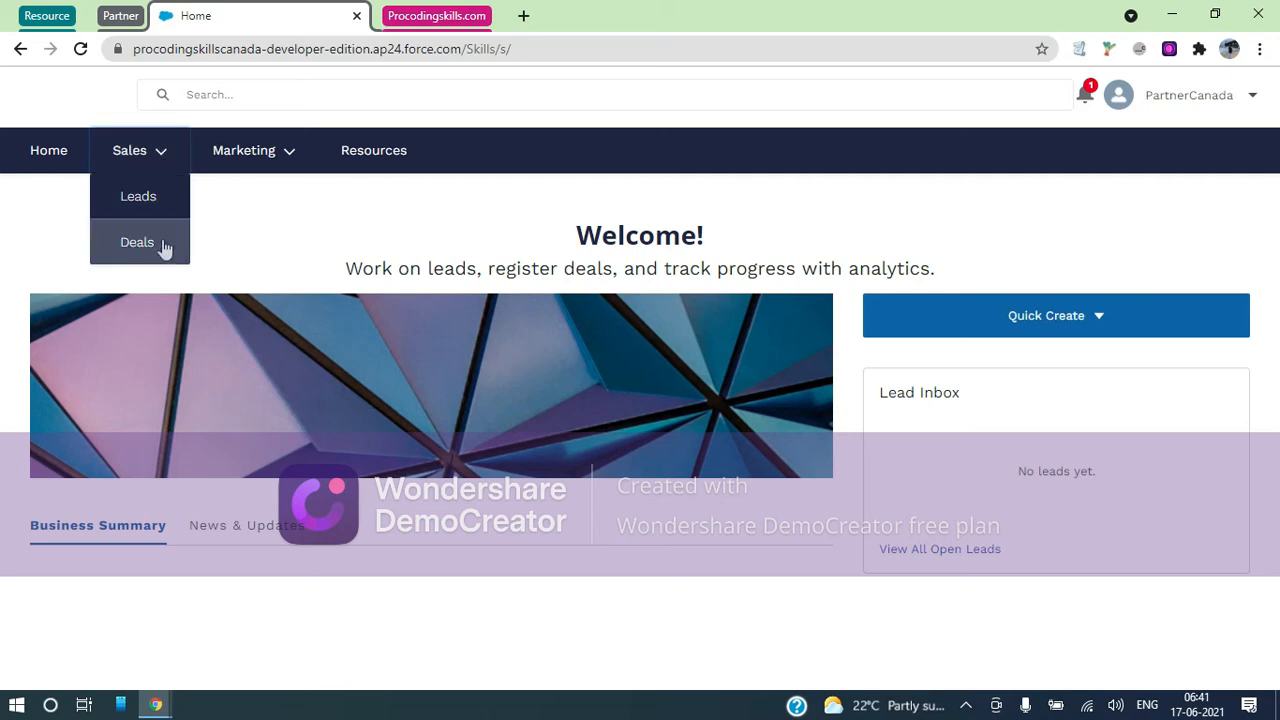
{"action": "left_click", "coordinate": [305, 154]}
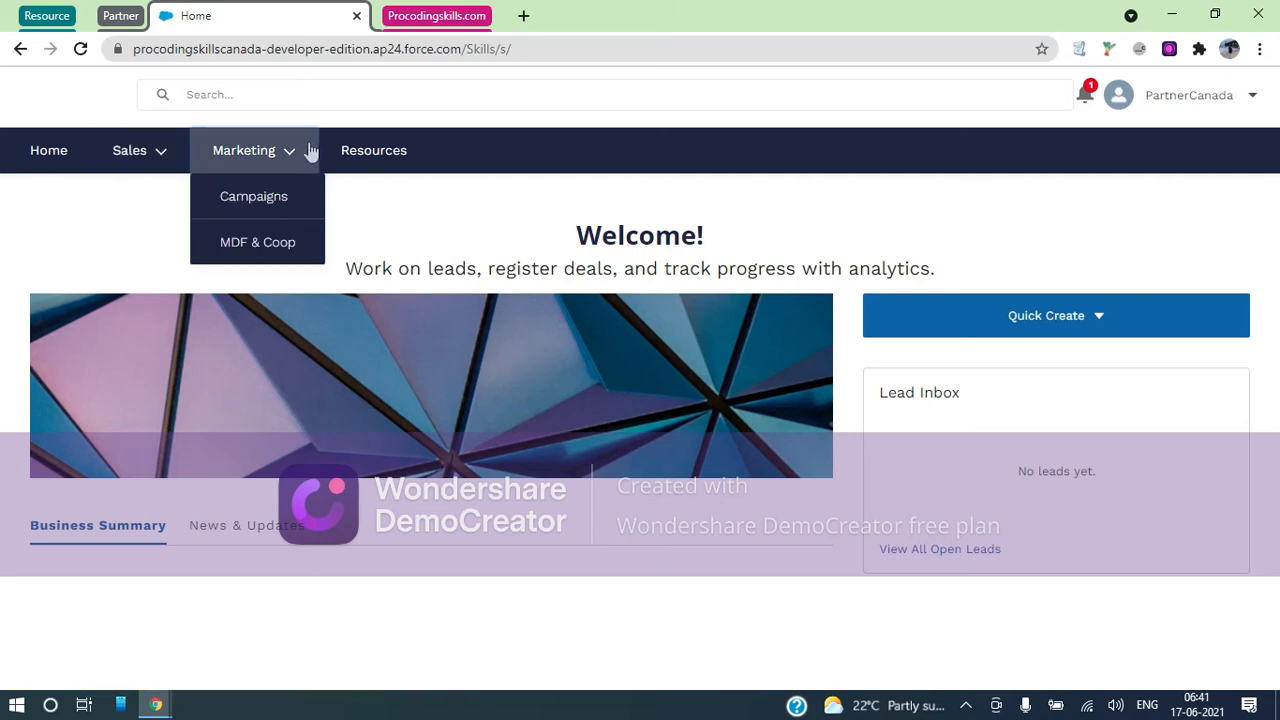
{"action": "left_click", "coordinate": [24, 165]}
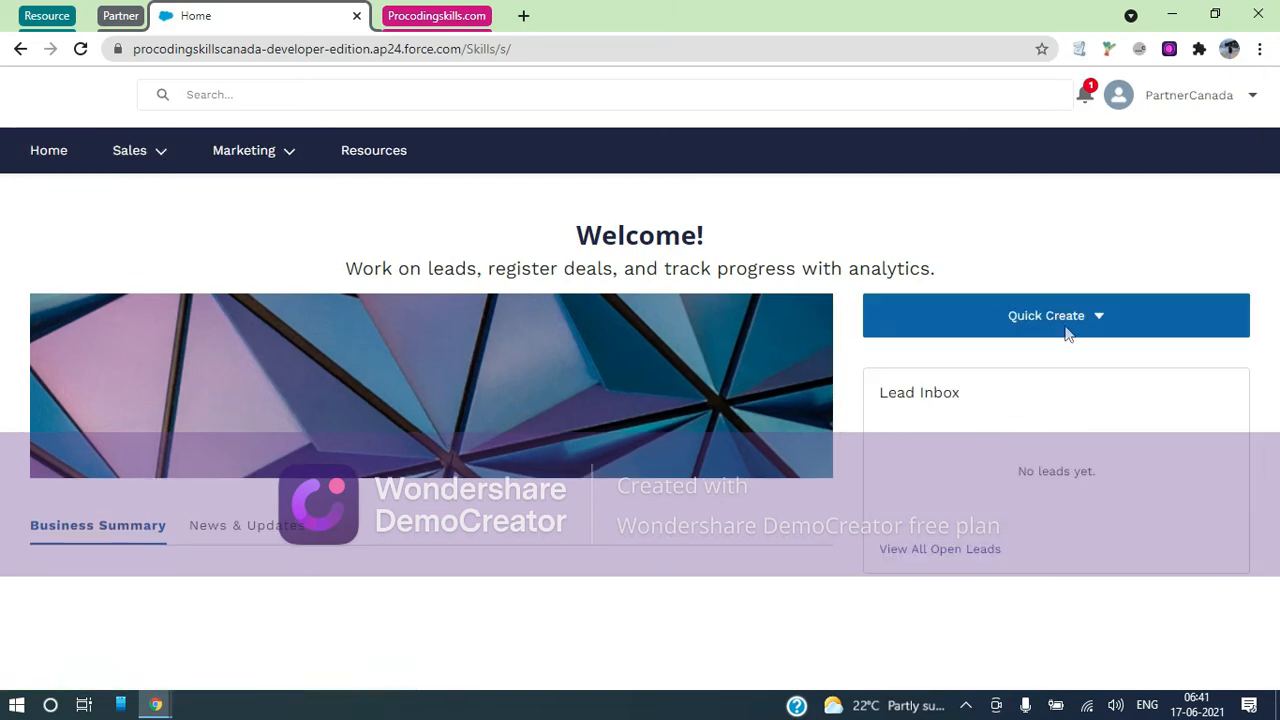
{"action": "left_click", "coordinate": [262, 525]}
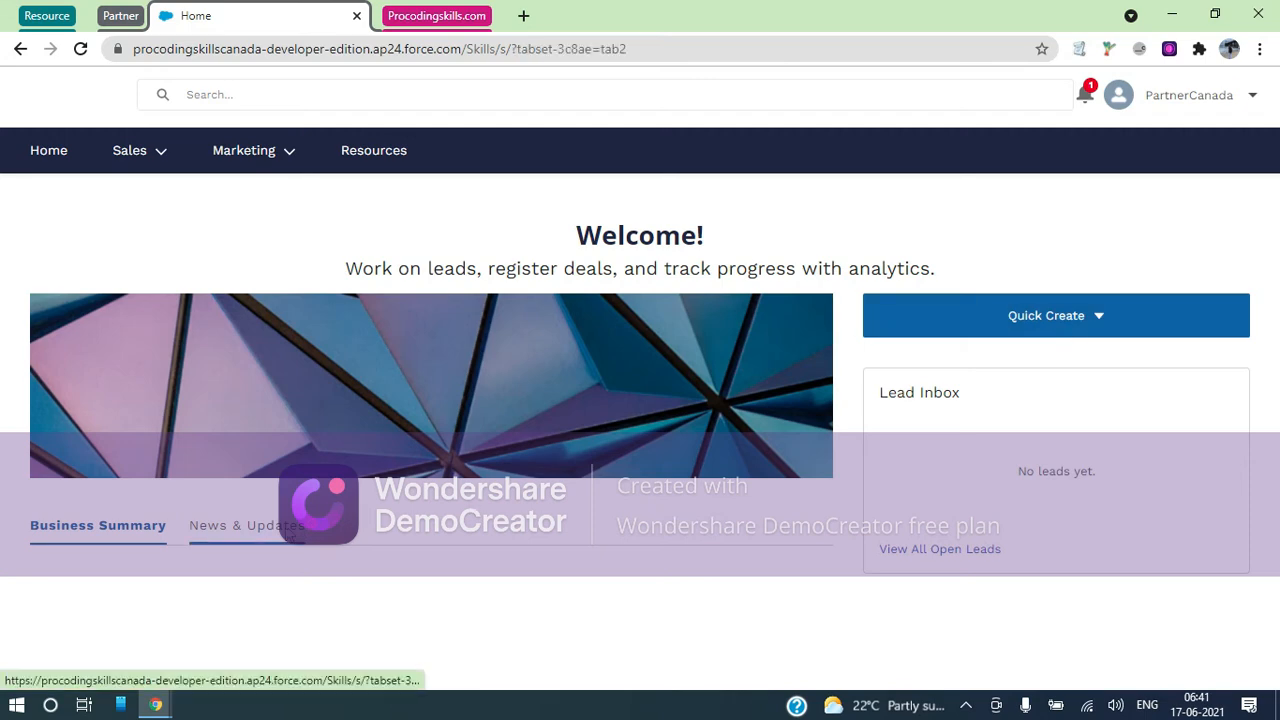
{"action": "scroll", "coordinate": [550, 475], "scroll_direction": "down", "scroll_amount": 2}
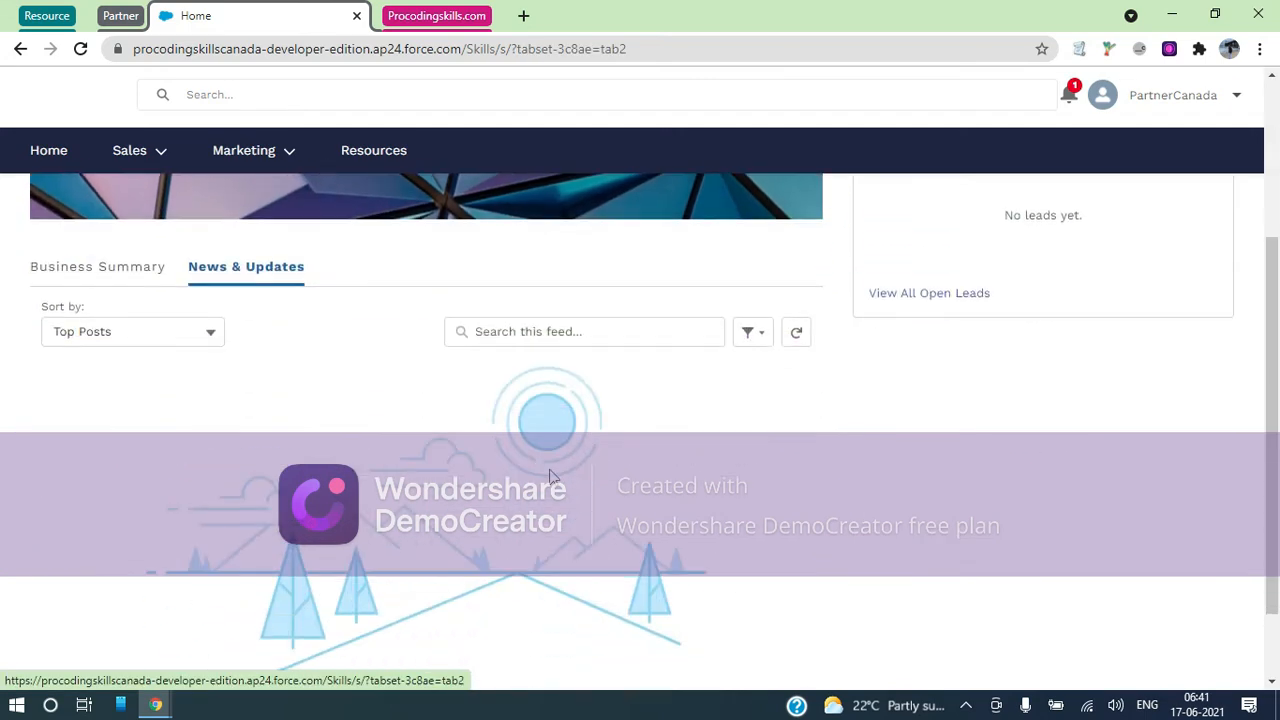
{"action": "scroll", "coordinate": [550, 475], "scroll_direction": "up", "scroll_amount": 3}
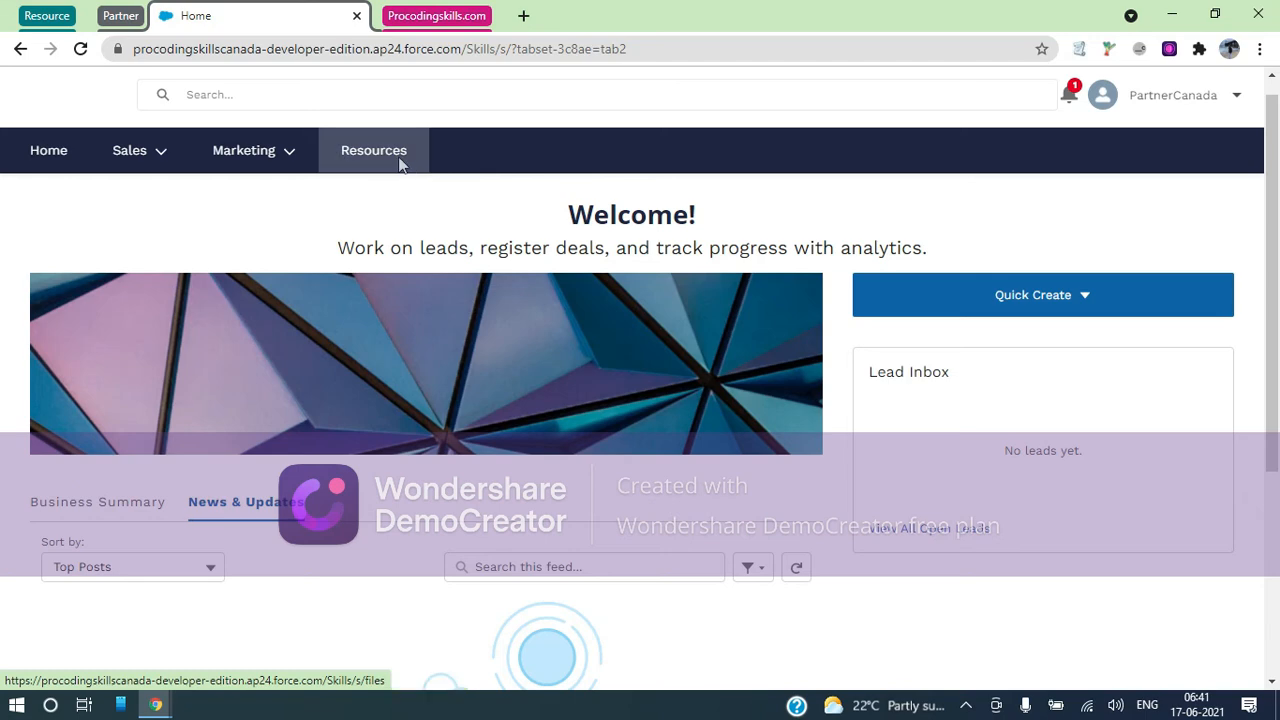
{"action": "left_click", "coordinate": [395, 160]}
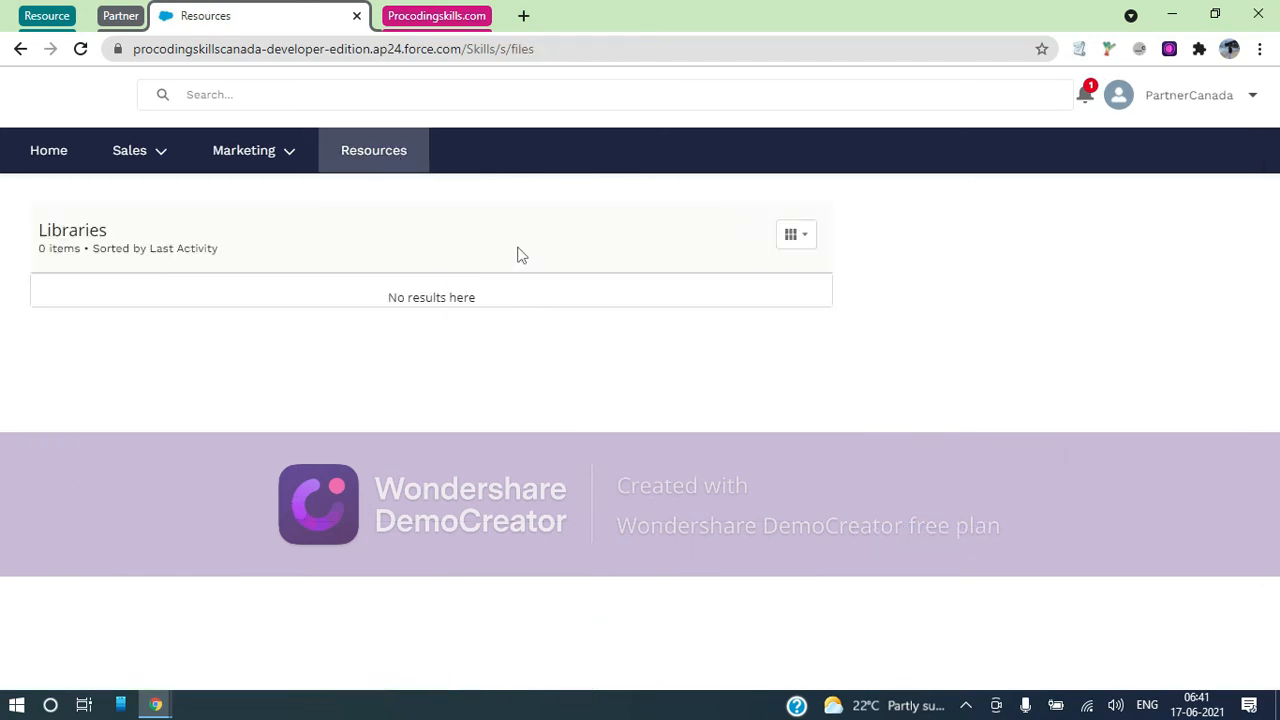
{"action": "left_click", "coordinate": [428, 22]}
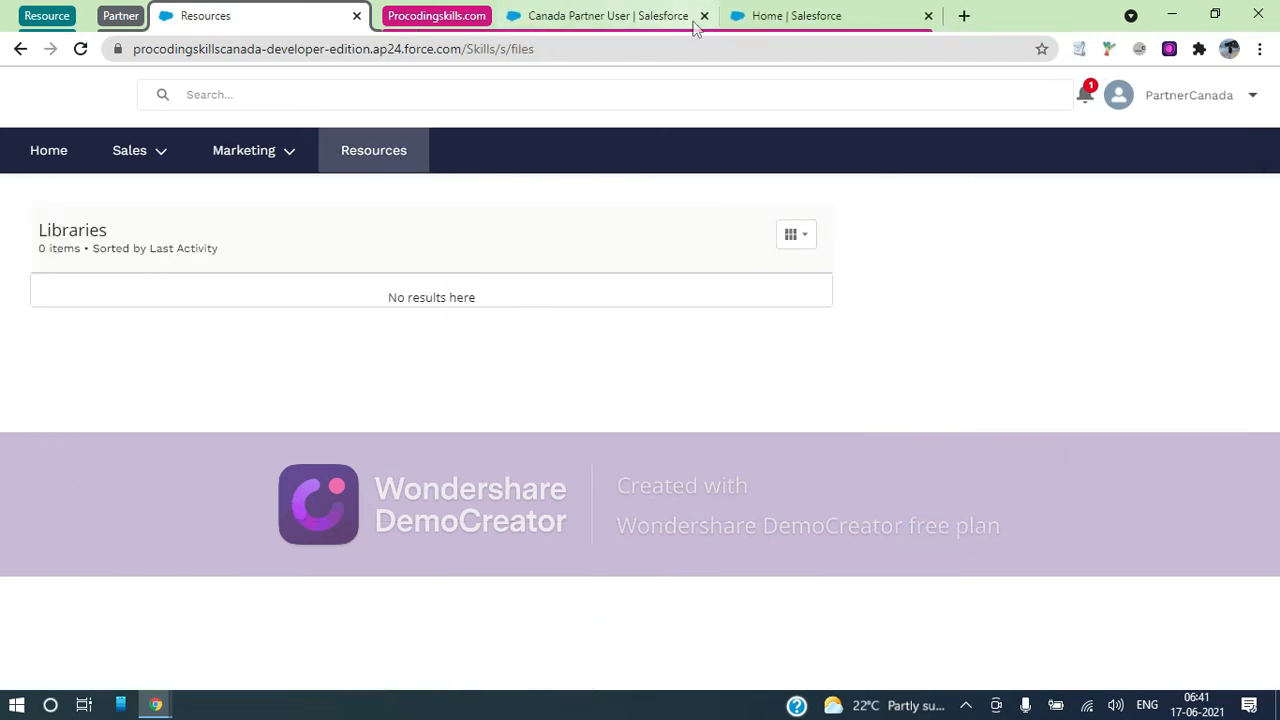
{"action": "left_click", "coordinate": [775, 15]}
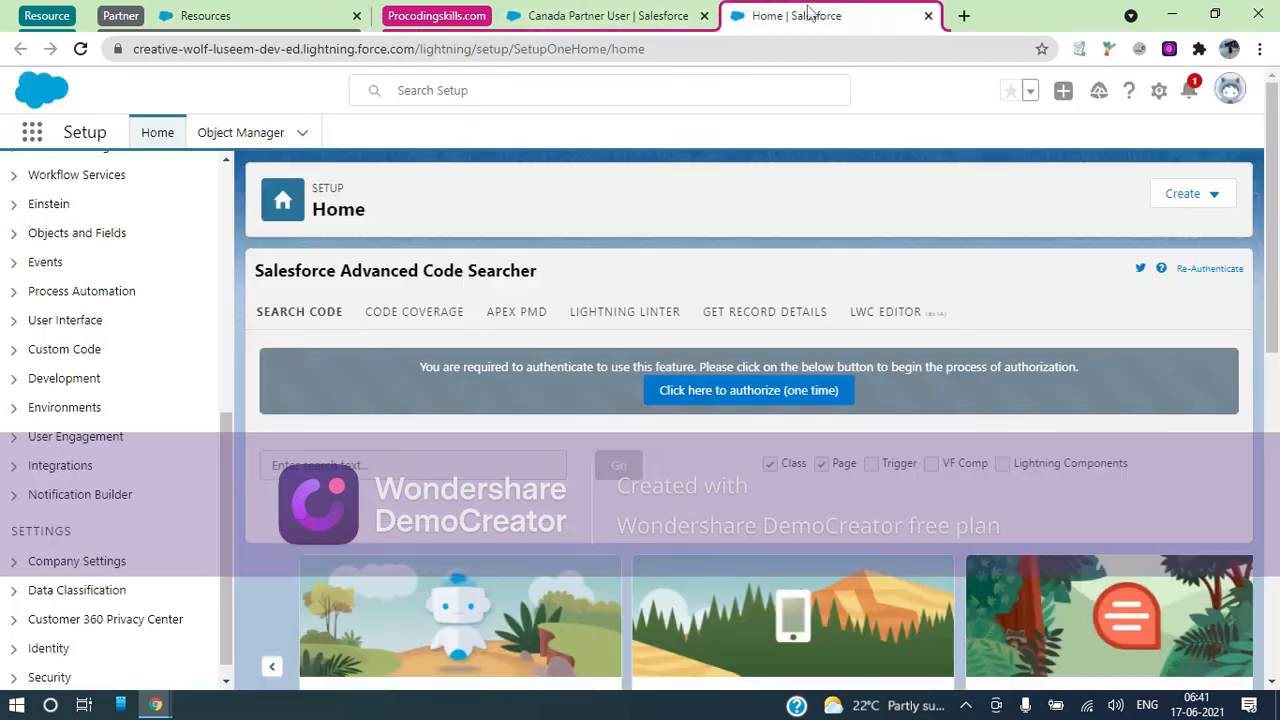
Search Setup for Digital Experiences, open the All Sites list, and recheck the portal's Sales items
{"action": "scroll", "coordinate": [103, 277], "scroll_direction": "up", "scroll_amount": 6}
{"action": "left_click", "coordinate": [84, 182]}
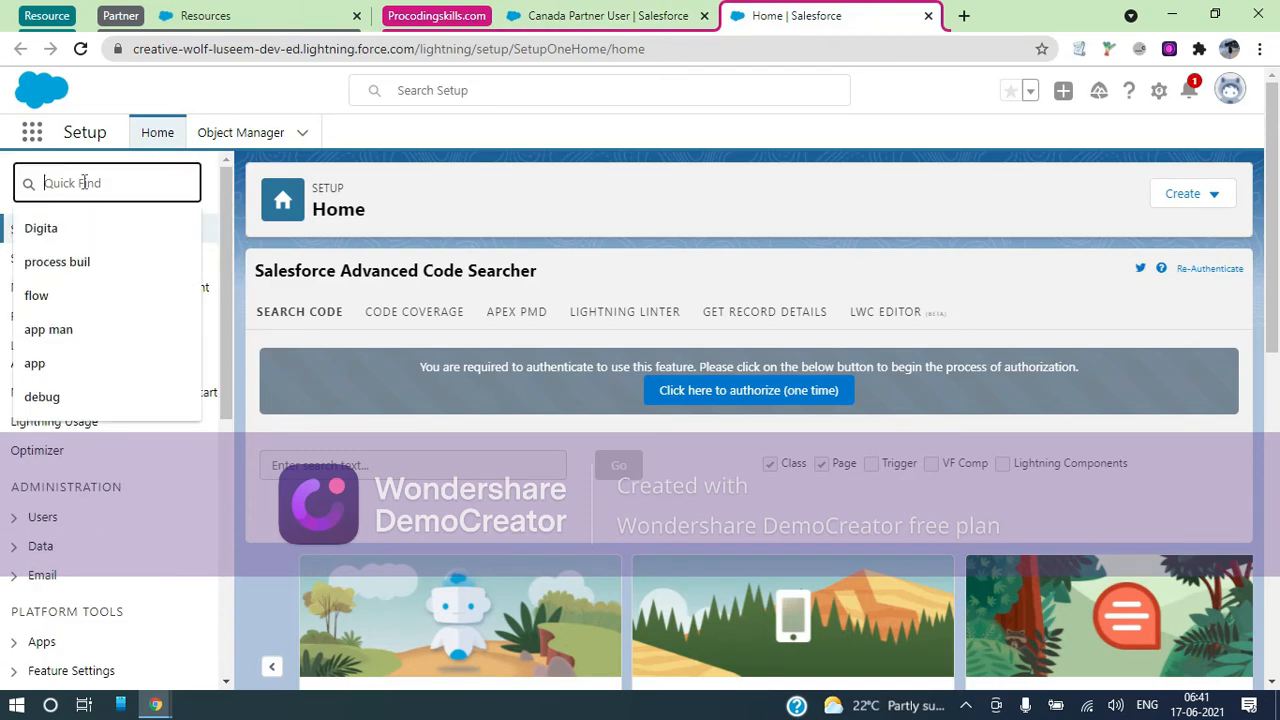
{"action": "type", "text": "di"}
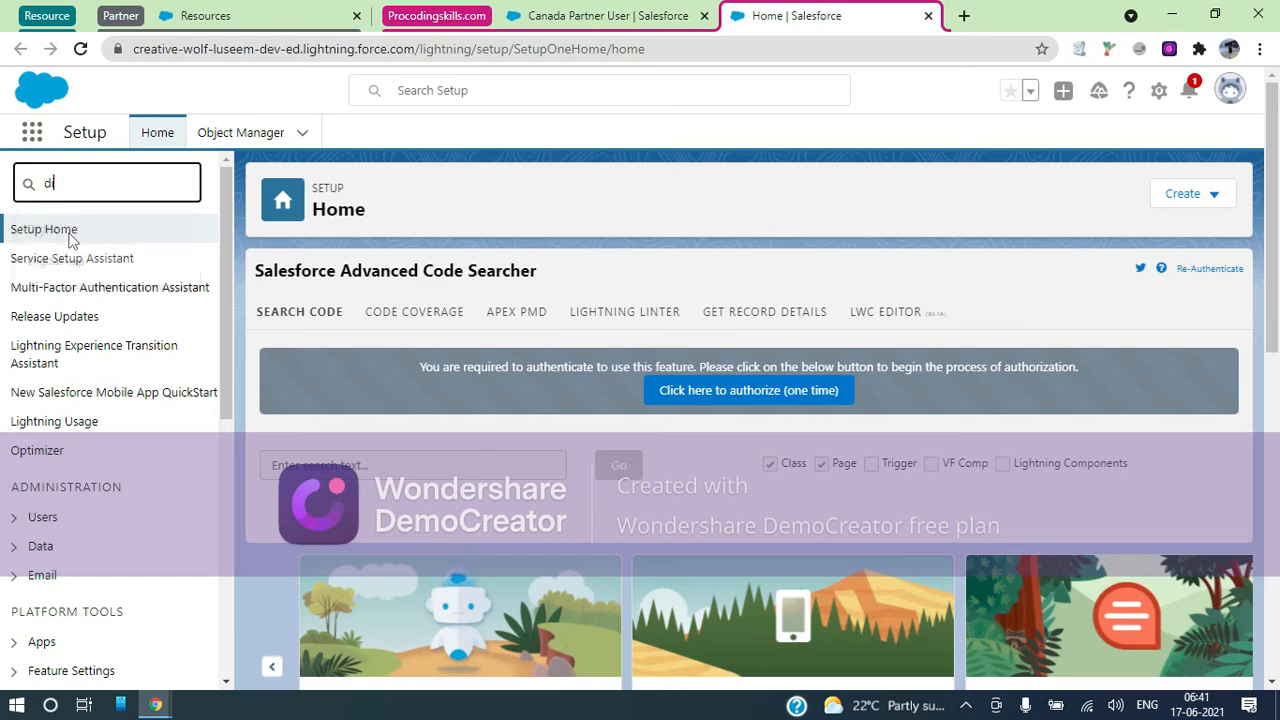
{"action": "left_click", "coordinate": [70, 232]}
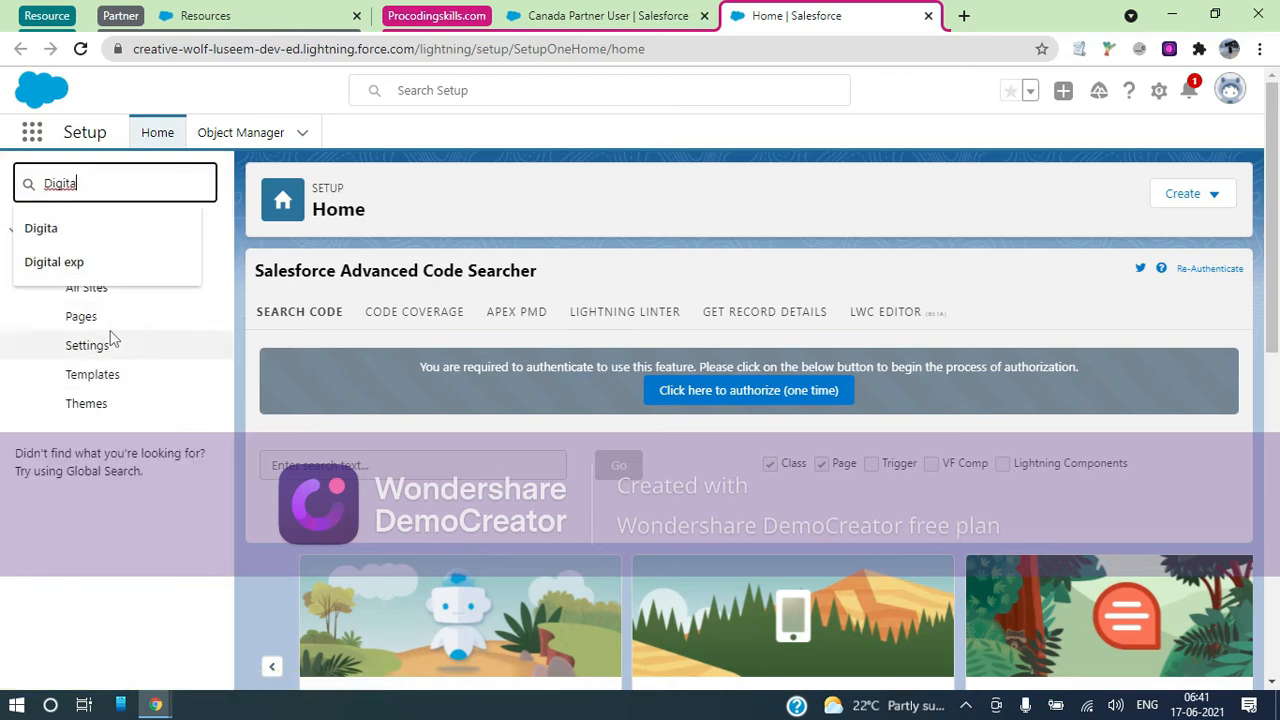
{"action": "left_click", "coordinate": [103, 297]}
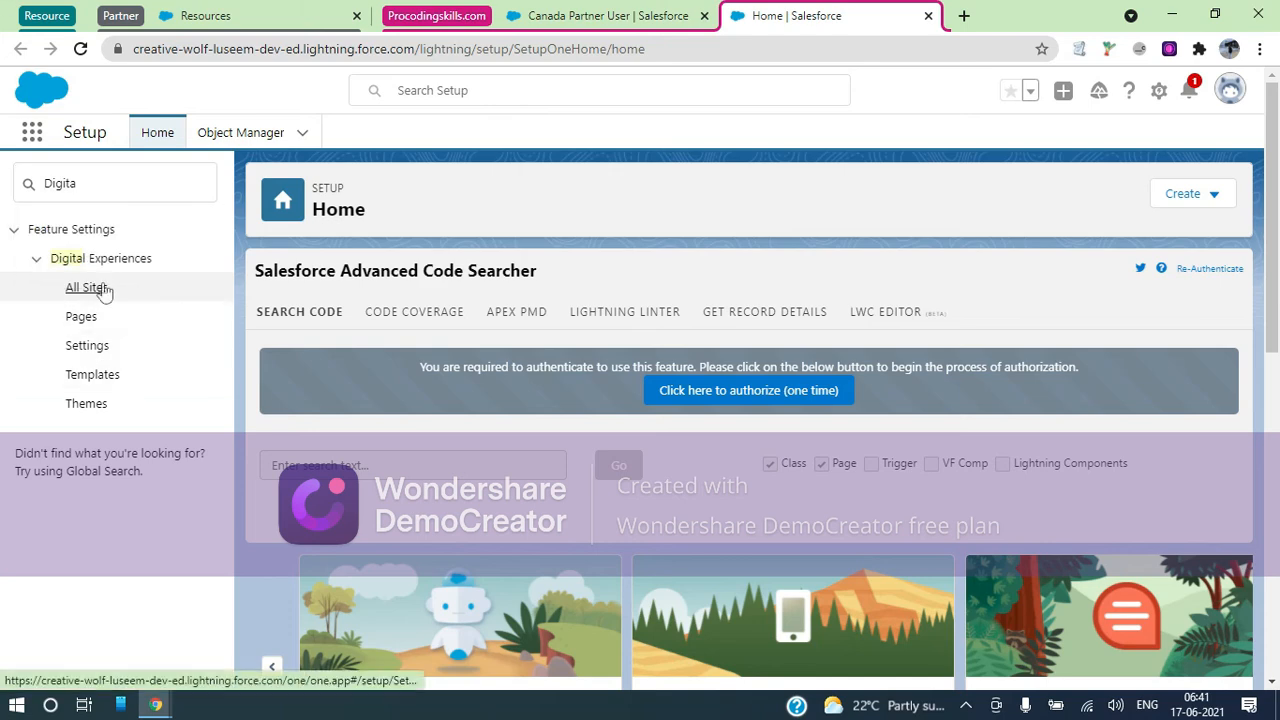
{"action": "left_click", "coordinate": [276, 16]}
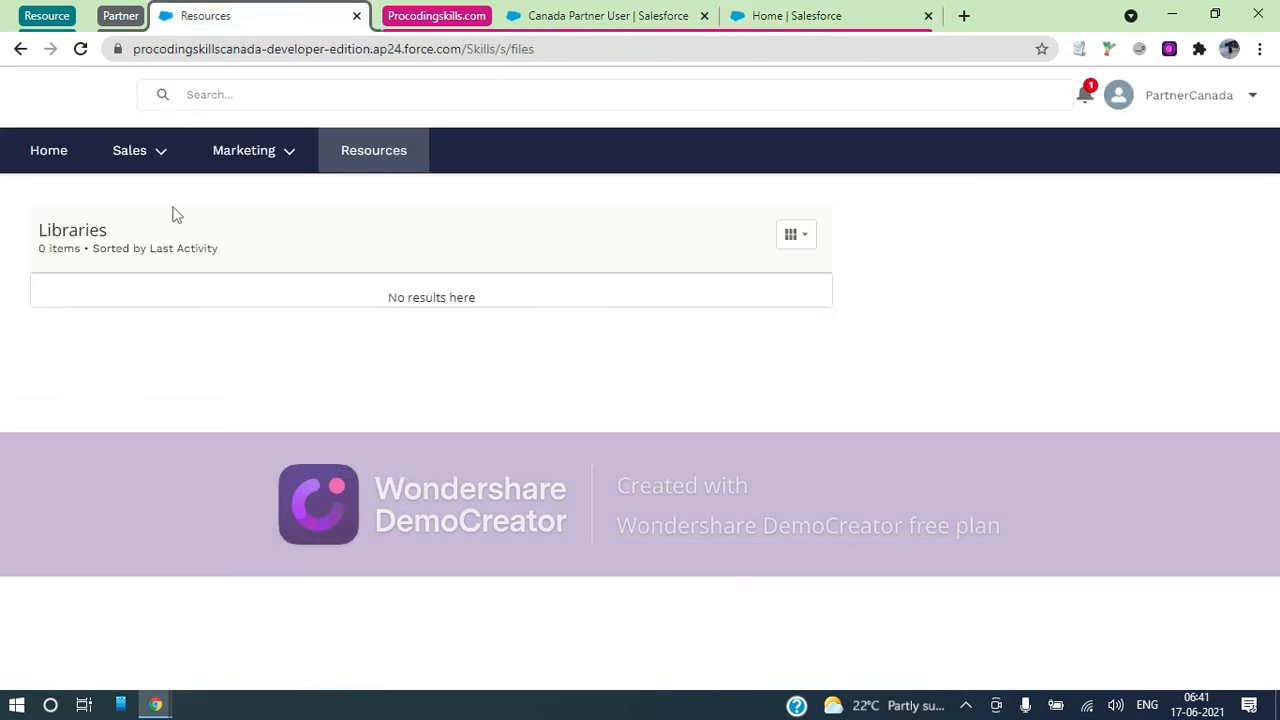
{"action": "left_click", "coordinate": [163, 160]}
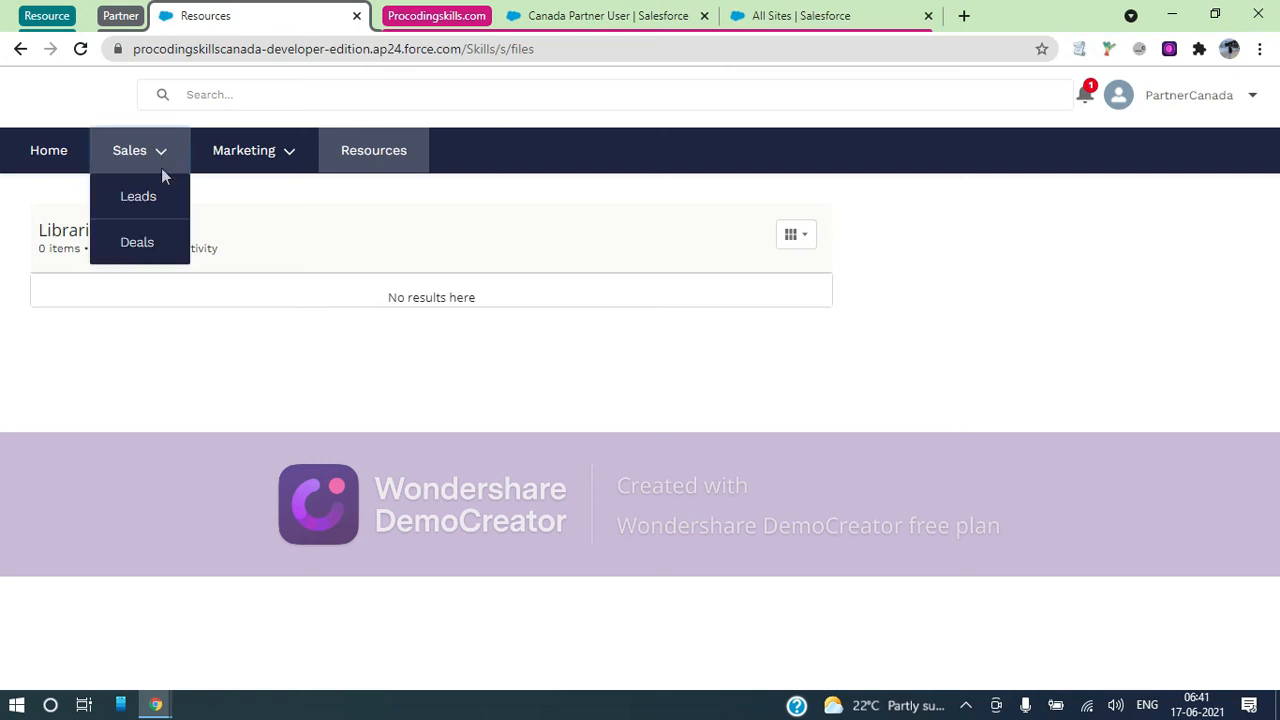
Open the MyPartners site in Experience Builder and in Workspaces, ending on the builder tab
{"action": "left_click", "coordinate": [787, 14]}
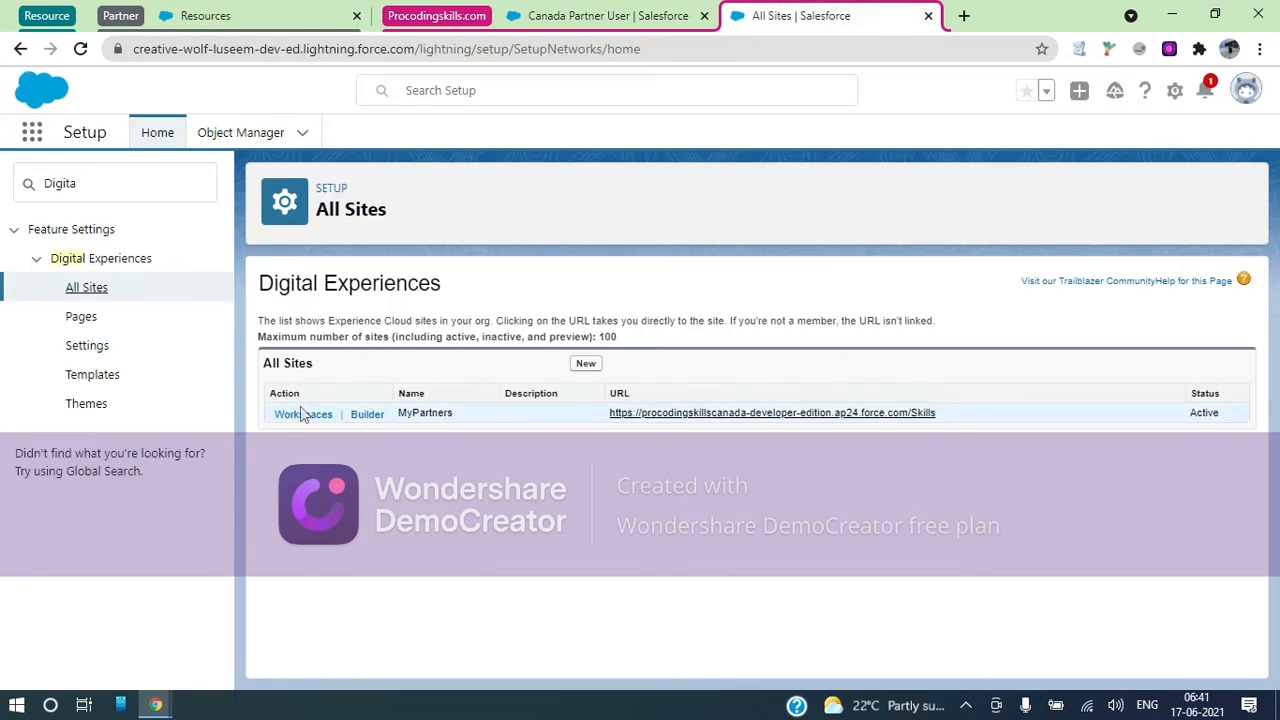
{"action": "left_click", "coordinate": [363, 418]}
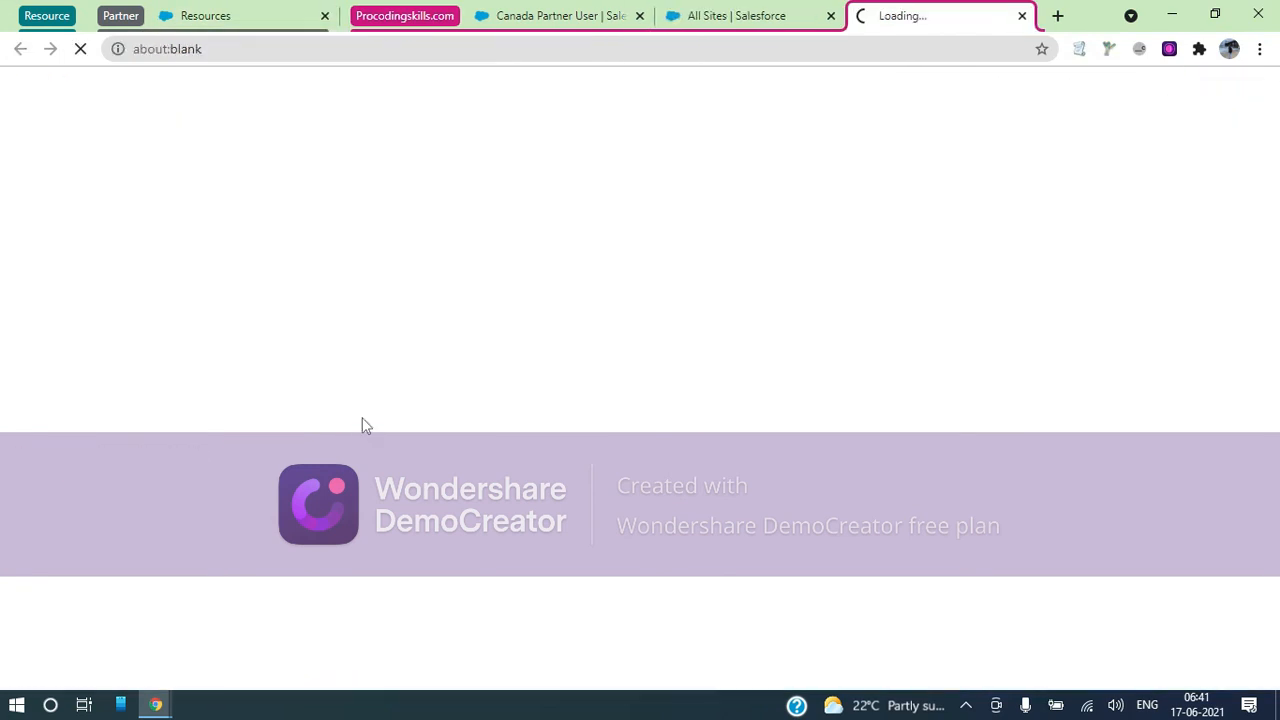
{"action": "left_click", "coordinate": [729, 30]}
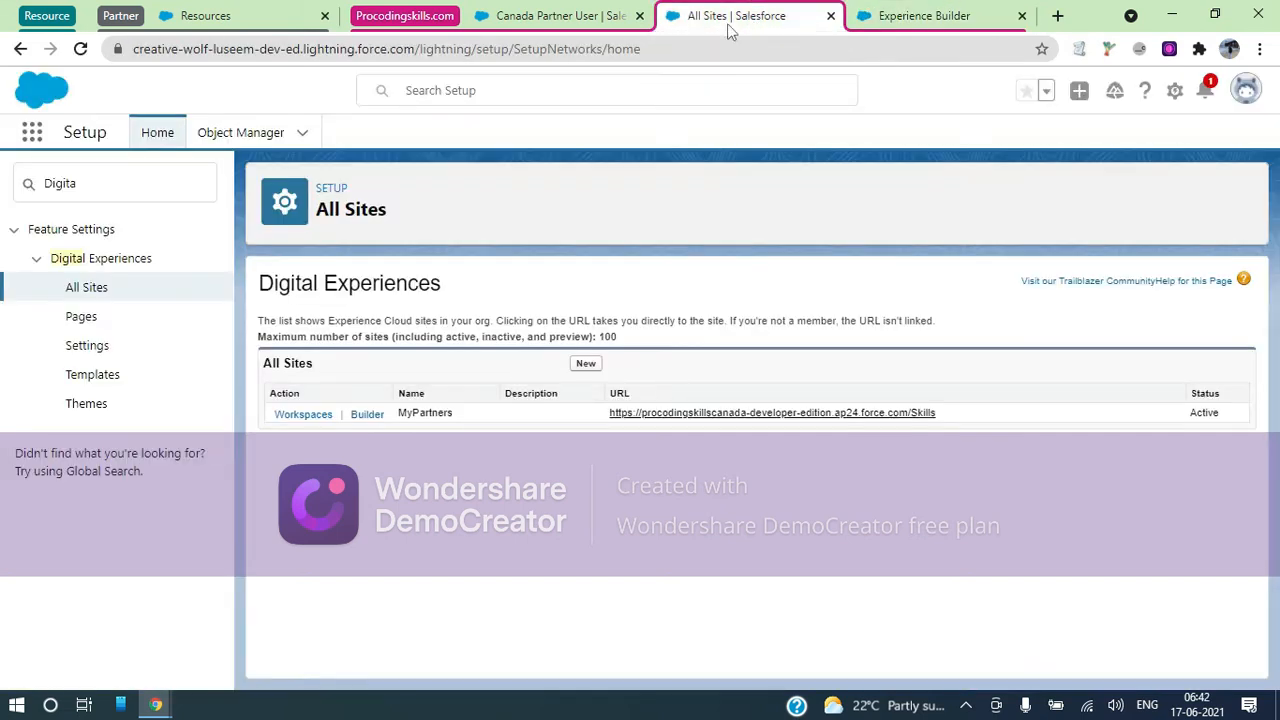
{"action": "left_click", "coordinate": [287, 415]}
{"action": "left_click", "coordinate": [970, 25]}
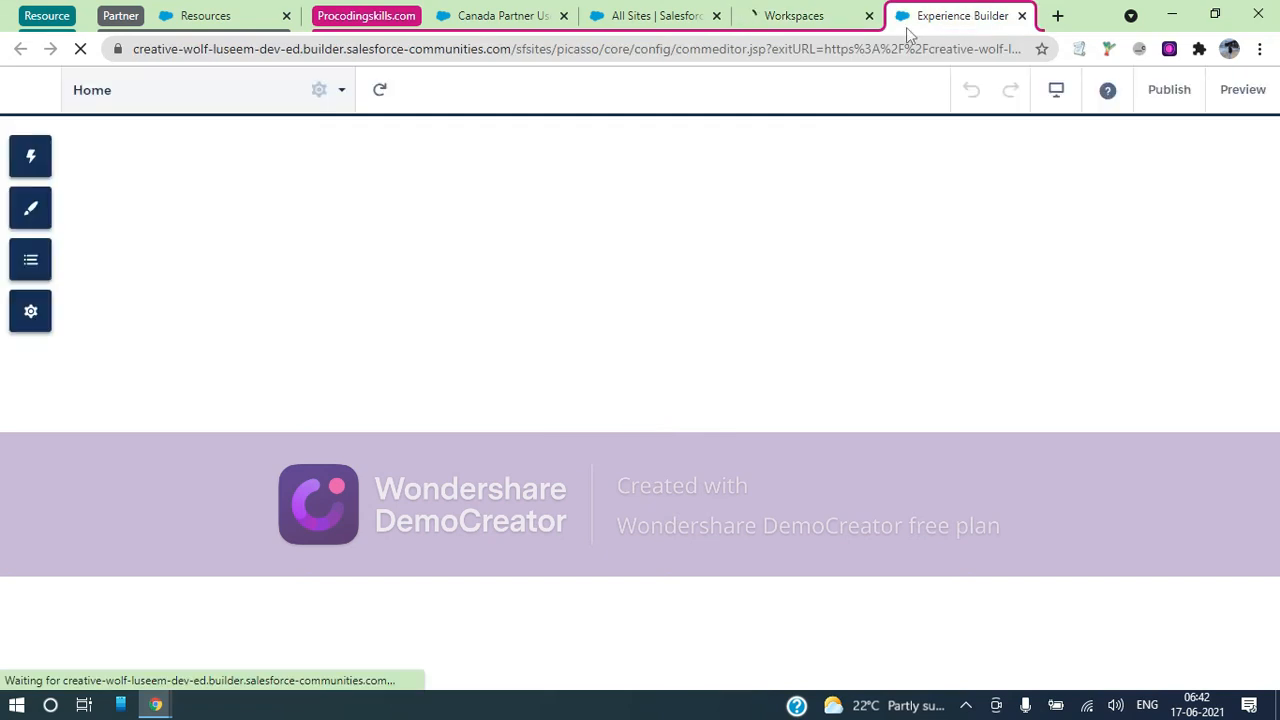
{"action": "left_click", "coordinate": [786, 24]}
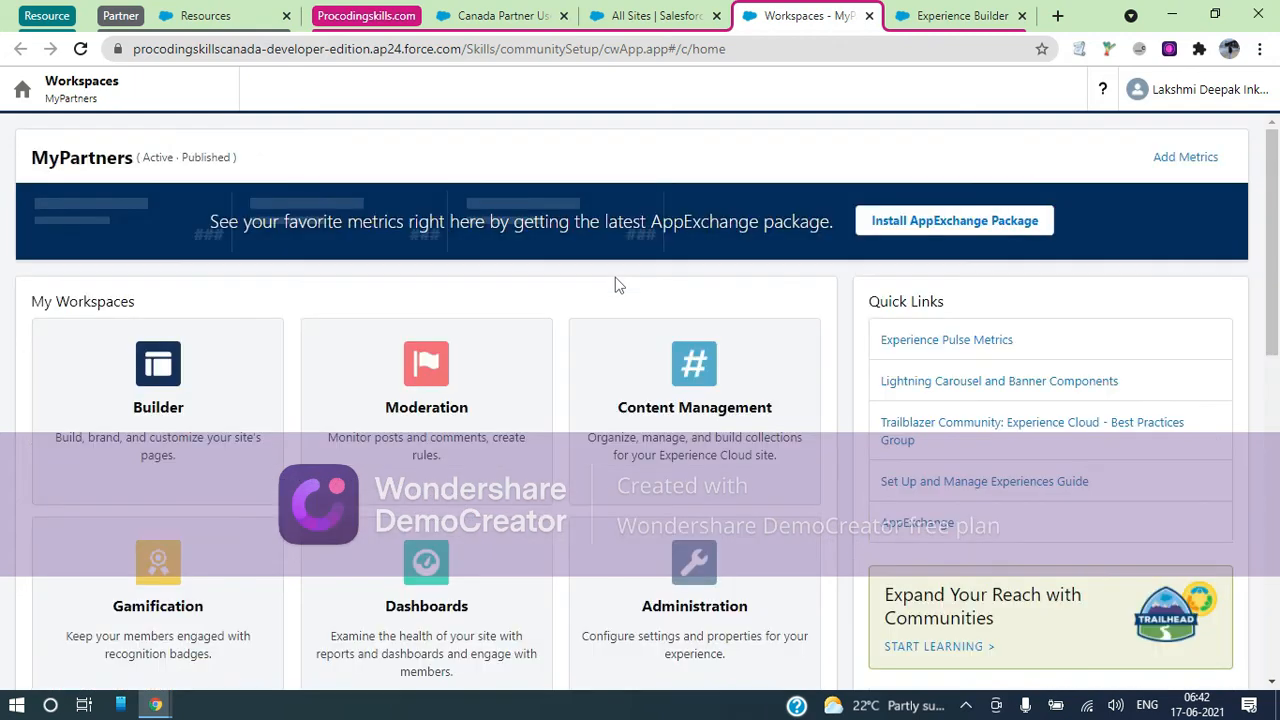
{"action": "scroll", "coordinate": [682, 451], "scroll_direction": "down", "scroll_amount": 2}
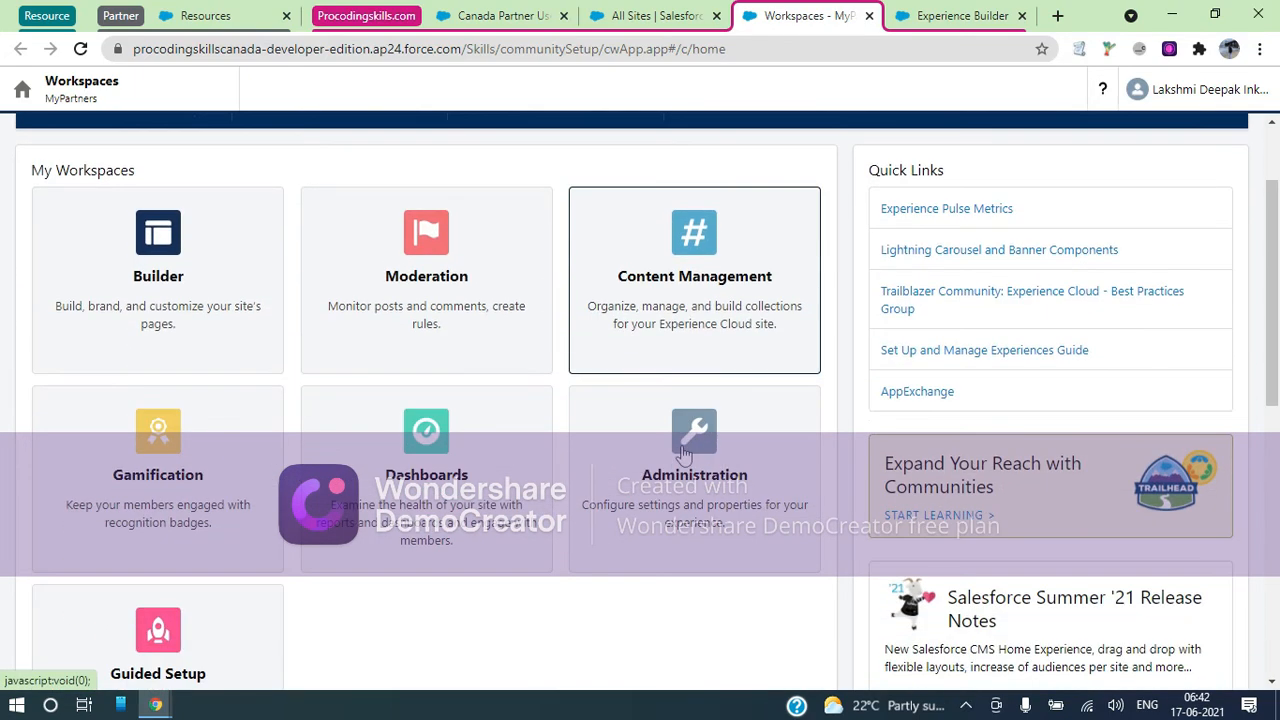
{"action": "left_click", "coordinate": [948, 20]}
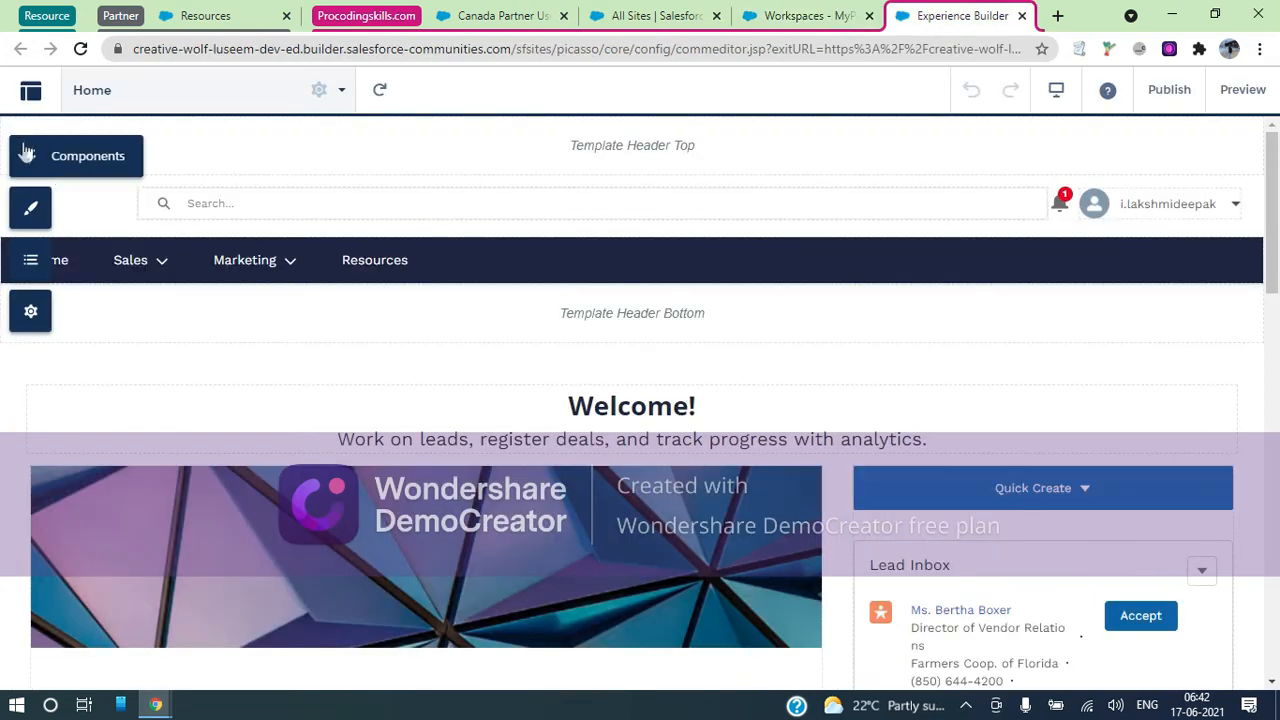
Drop a Record List component (All Accounts) onto the MyPartners Home page, then select the header Navigation Menu
{"action": "left_click", "coordinate": [31, 261]}
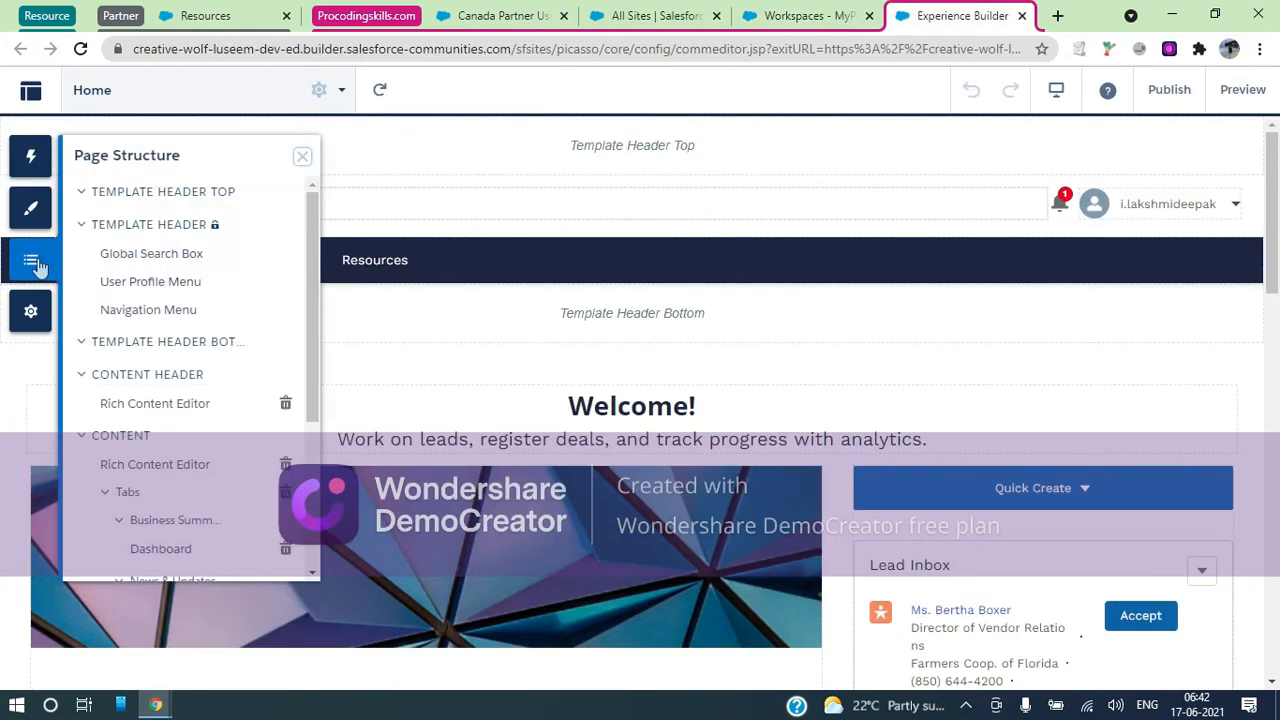
{"action": "left_click", "coordinate": [30, 156]}
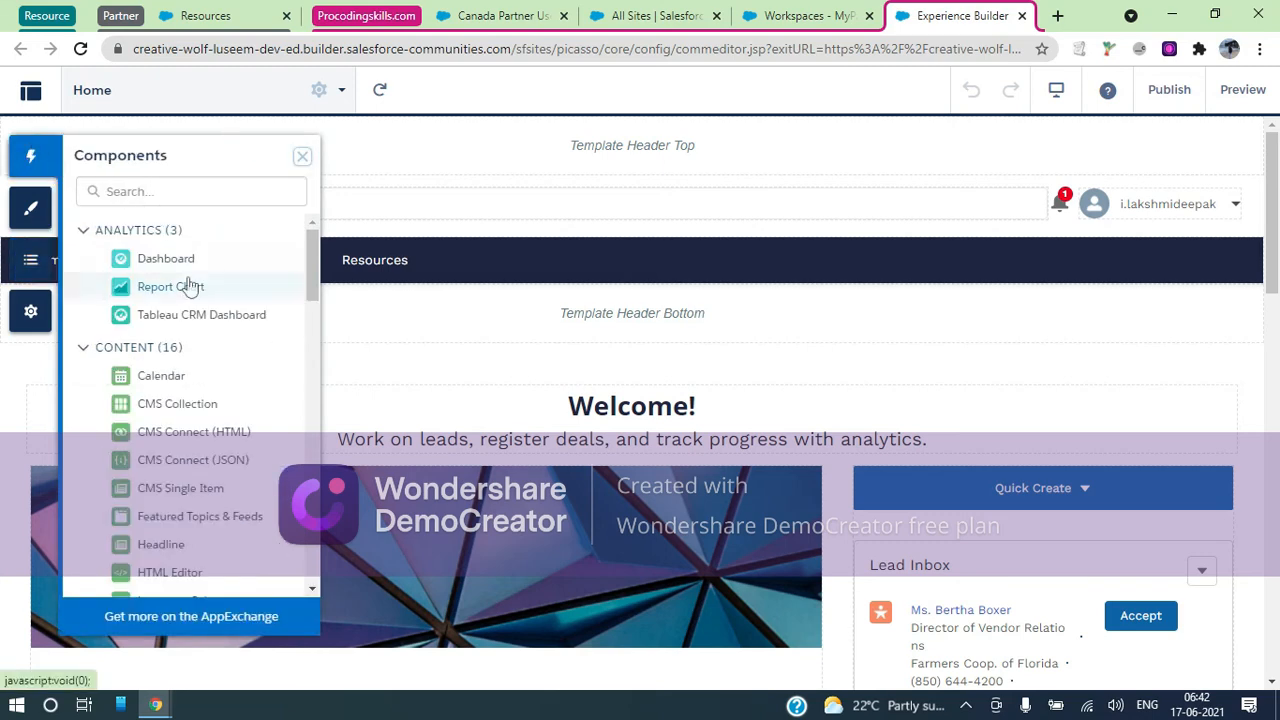
{"action": "scroll", "coordinate": [190, 287], "scroll_direction": "down", "scroll_amount": 1}
{"action": "scroll", "coordinate": [190, 285], "scroll_direction": "down", "scroll_amount": 8}
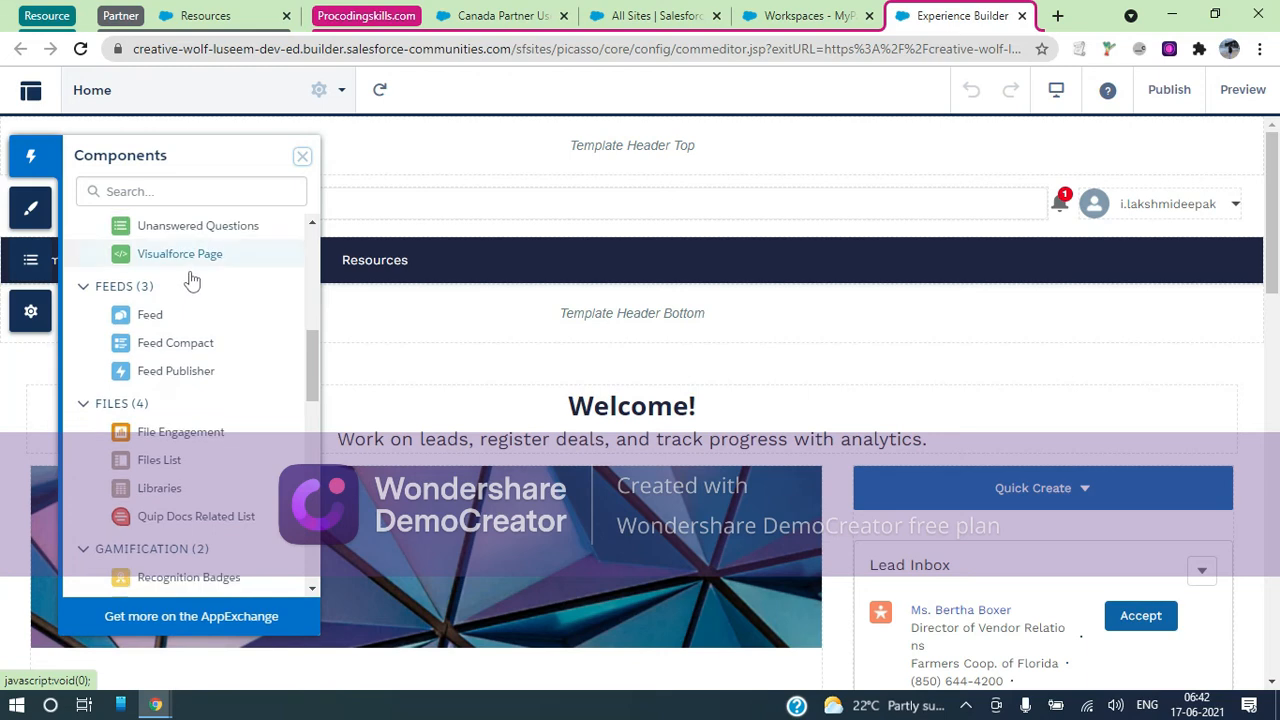
{"action": "scroll", "coordinate": [192, 280], "scroll_direction": "down", "scroll_amount": 7}
{"action": "scroll", "coordinate": [192, 280], "scroll_direction": "down", "scroll_amount": 6}
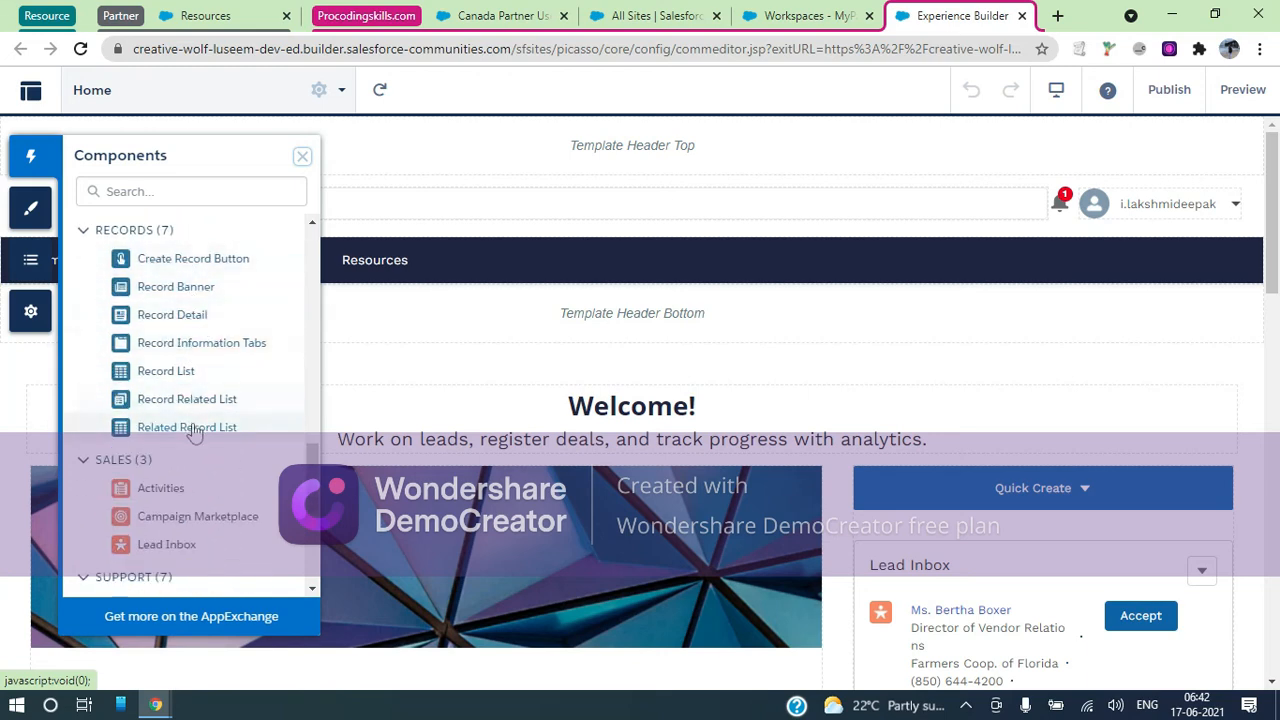
{"action": "mouse_move", "coordinate": [182, 380]}
{"action": "left_mouse_down"}
{"action": "mouse_move", "coordinate": [507, 266]}
{"action": "mouse_move", "coordinate": [499, 250]}
{"action": "mouse_move", "coordinate": [168, 385]}
{"action": "mouse_move", "coordinate": [175, 395]}
{"action": "left_mouse_up"}
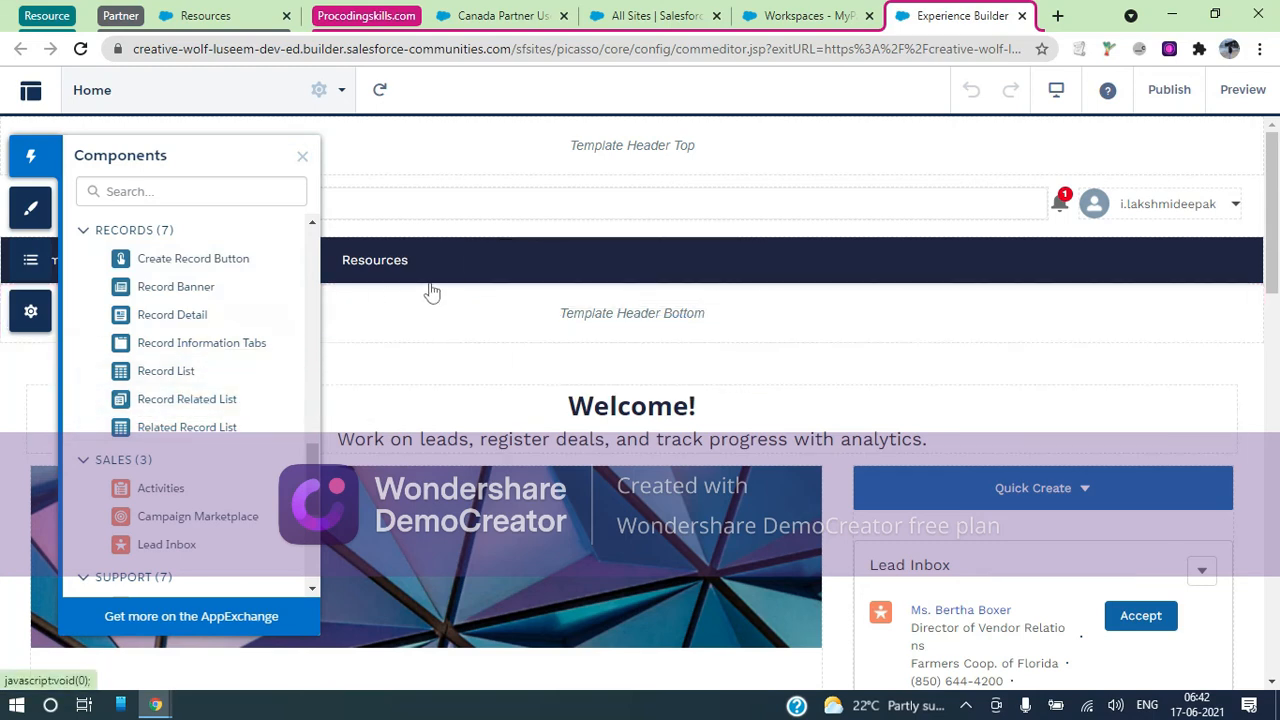
{"action": "left_click", "coordinate": [477, 263]}
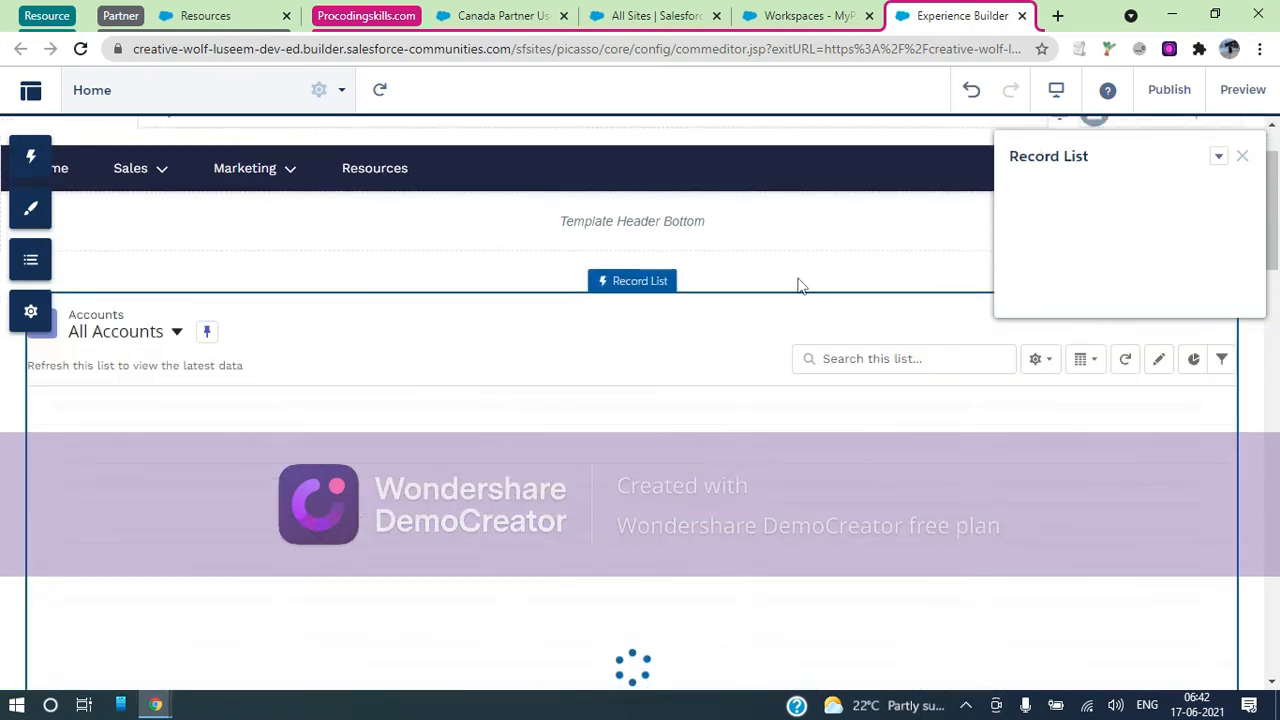
{"action": "left_click", "coordinate": [556, 172]}
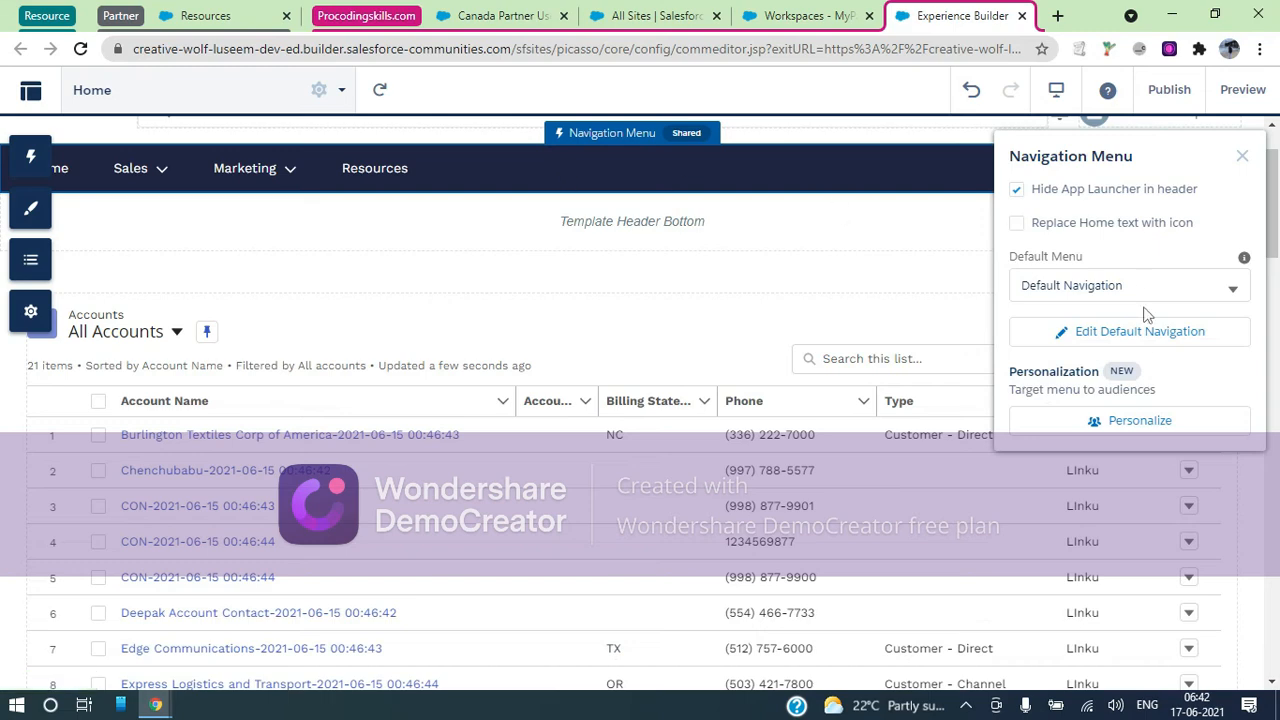
Edit the Default Navigation menu and add a new item named 'Support'
{"action": "left_click", "coordinate": [1146, 337]}
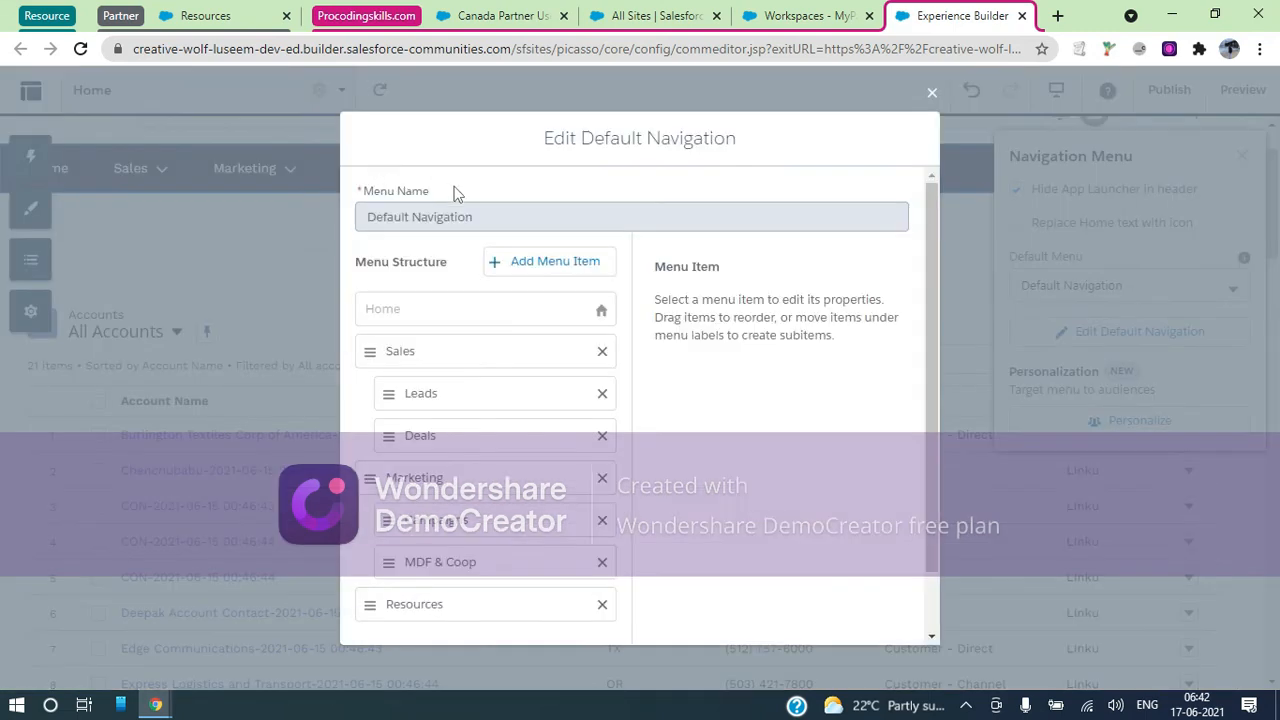
{"action": "scroll", "coordinate": [716, 447], "scroll_direction": "down", "scroll_amount": 1}
{"action": "scroll", "coordinate": [716, 447], "scroll_direction": "down", "scroll_amount": 1}
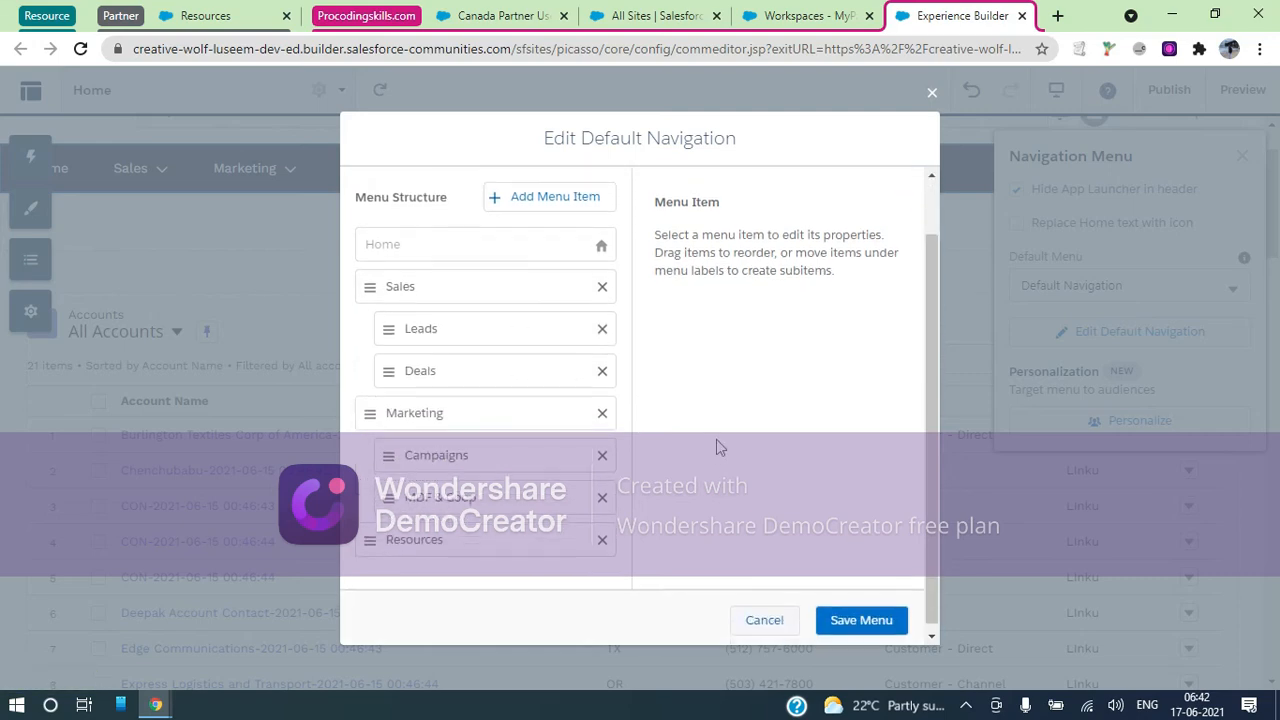
{"action": "scroll", "coordinate": [658, 343], "scroll_direction": "up", "scroll_amount": 1}
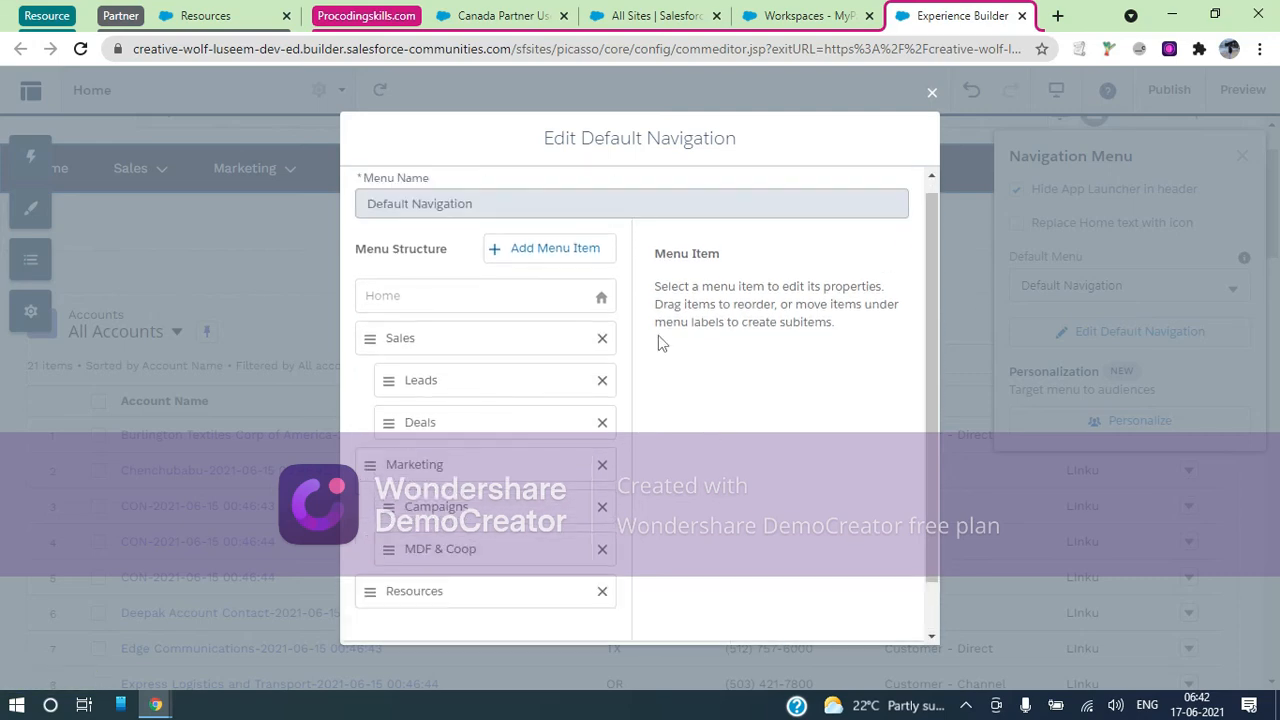
{"action": "left_click", "coordinate": [557, 249]}
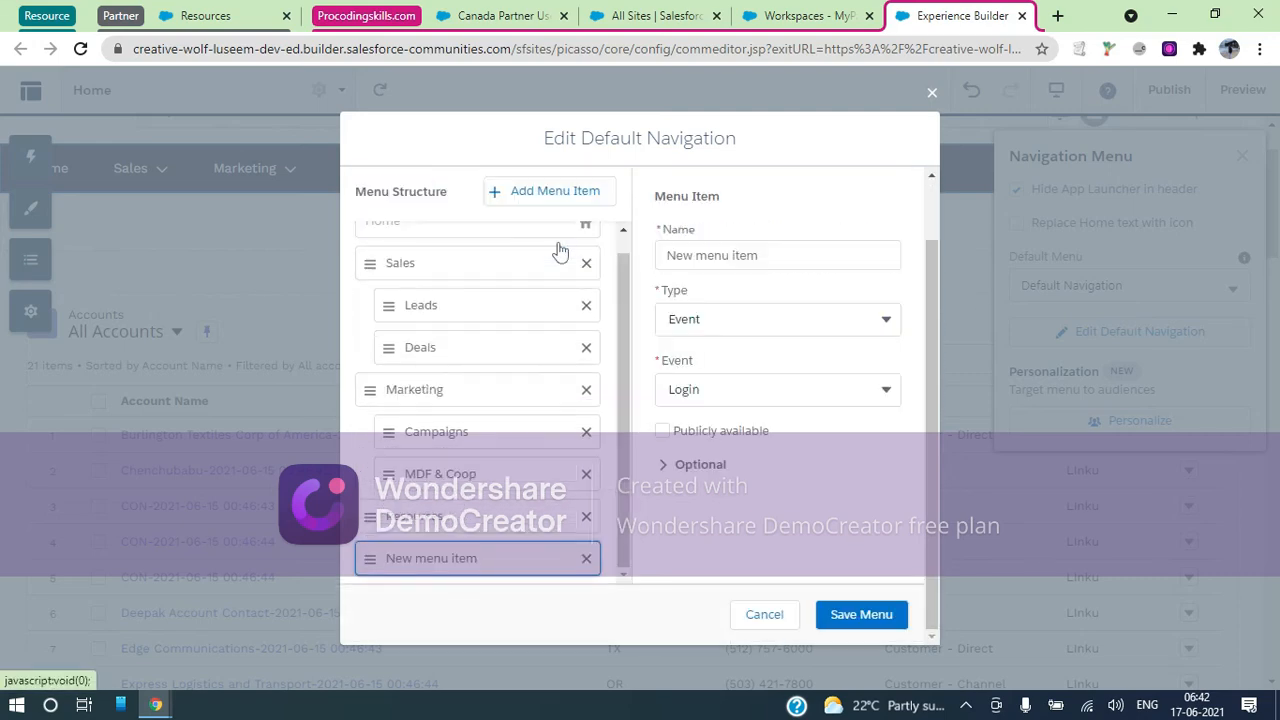
{"action": "left_click", "coordinate": [741, 253]}
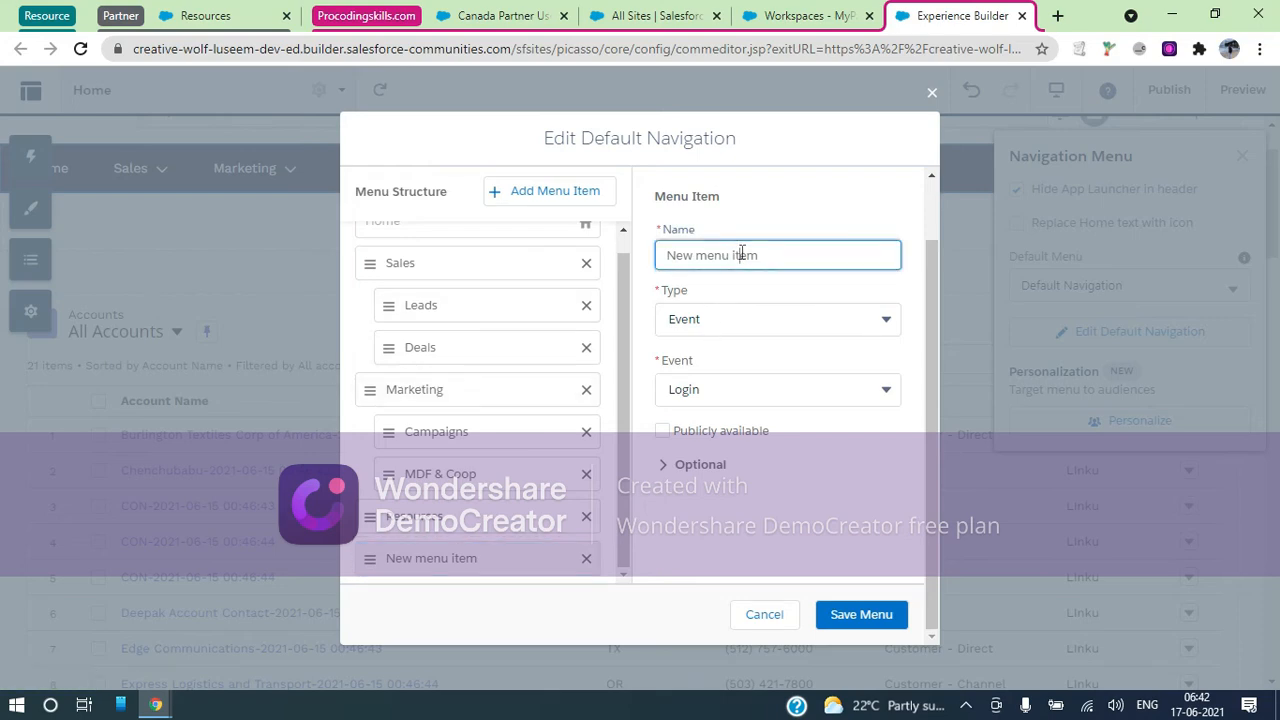
{"action": "triple_click", "coordinate": [741, 253]}
{"action": "type", "text": "Support"}
Set the Support item's type to Menu Label instead of External URL
{"action": "left_click", "coordinate": [781, 323]}
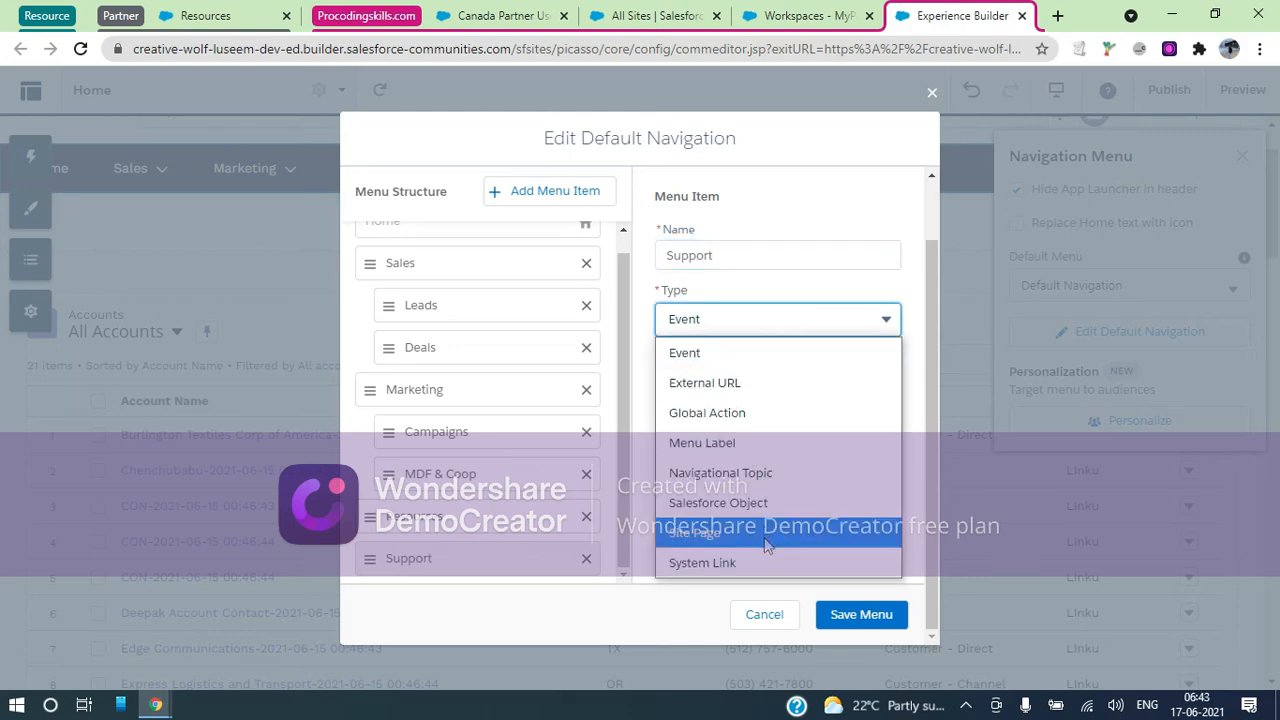
{"action": "left_click", "coordinate": [737, 385]}
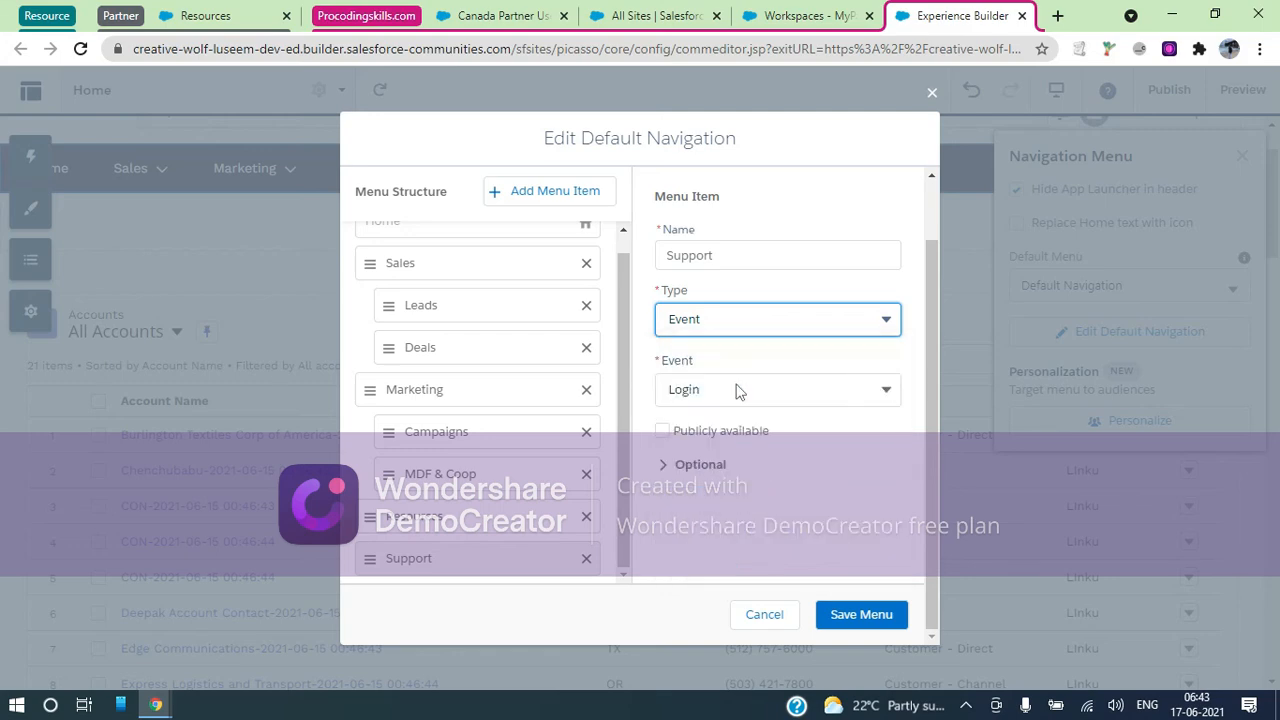
{"action": "left_click", "coordinate": [472, 260]}
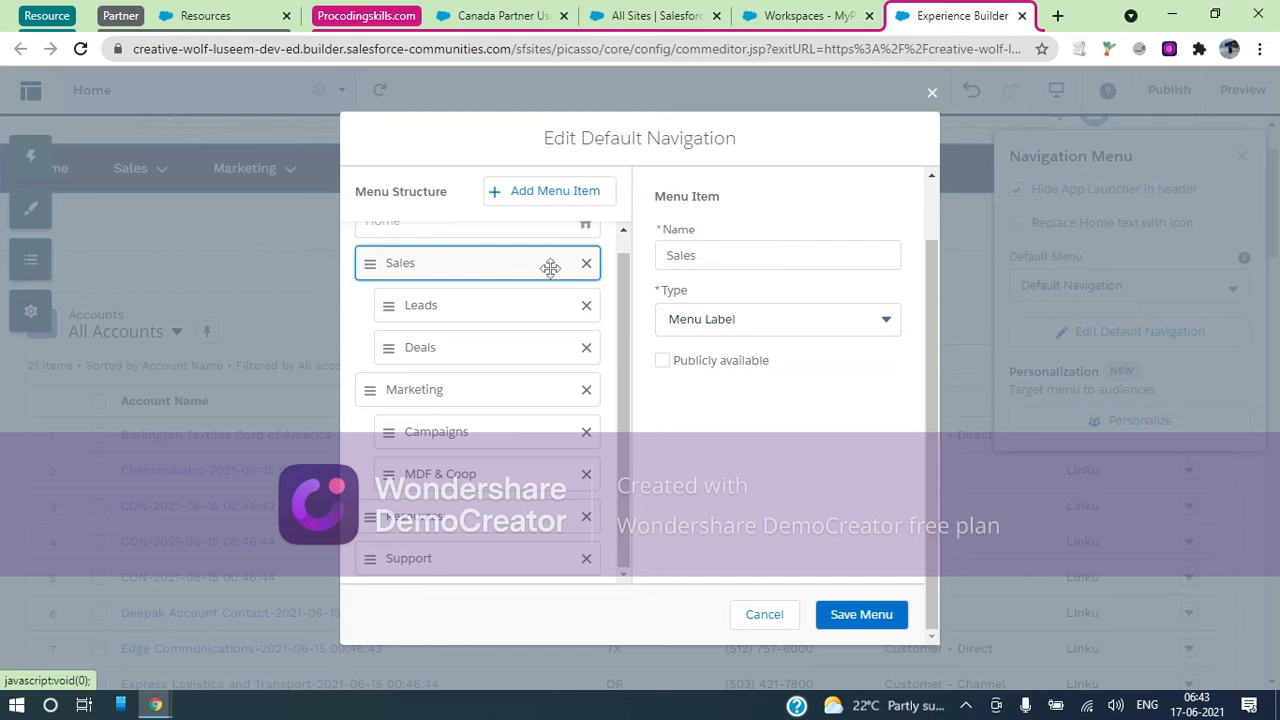
{"action": "left_click", "coordinate": [448, 558]}
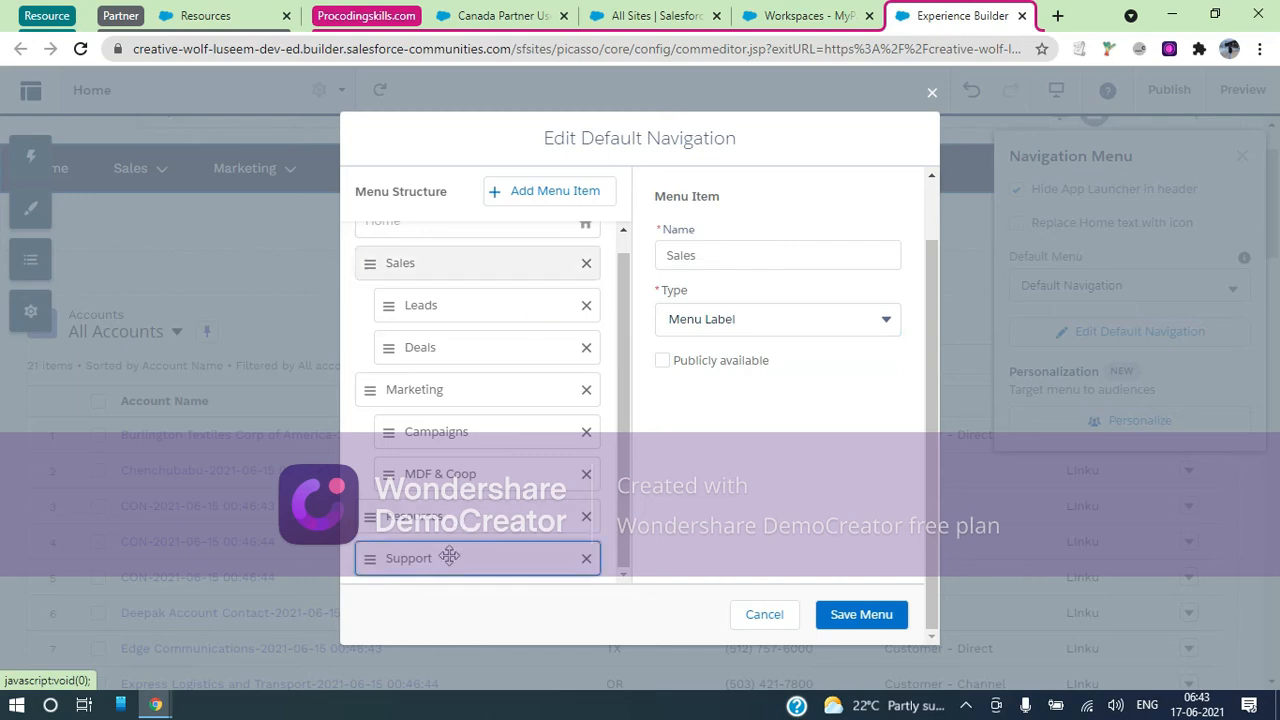
{"action": "left_click", "coordinate": [770, 318]}
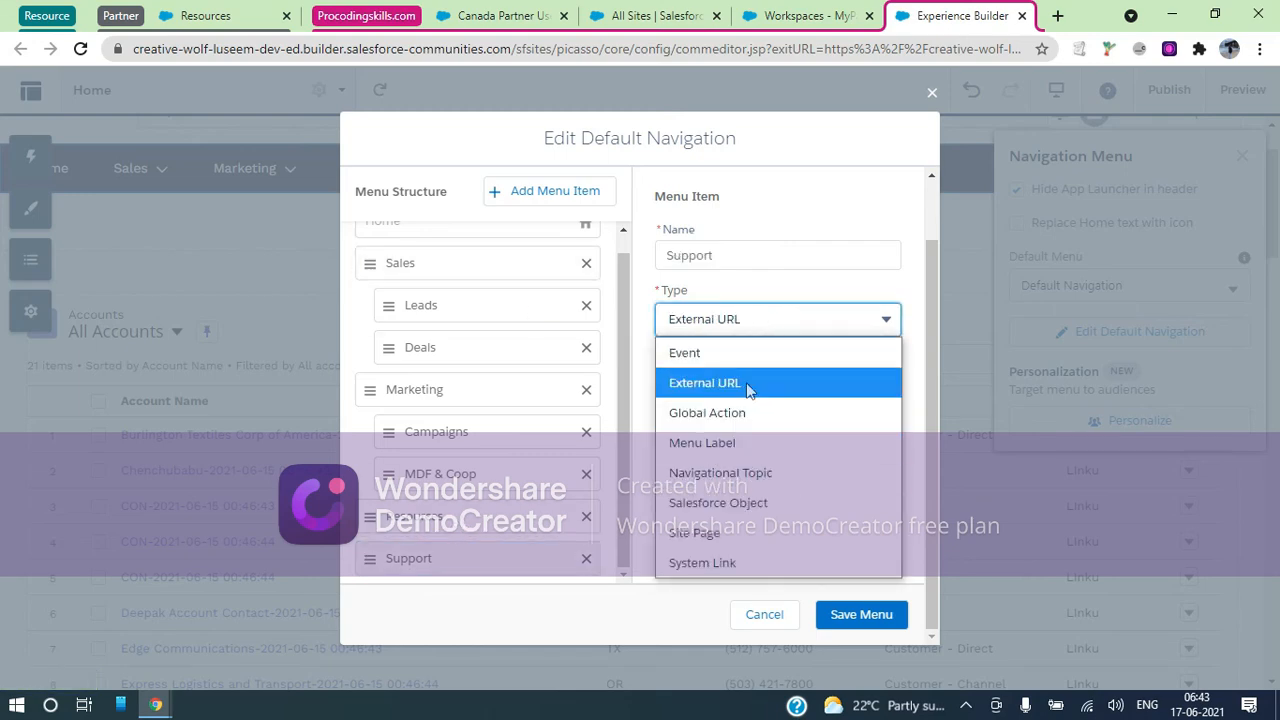
{"action": "left_click", "coordinate": [742, 446]}
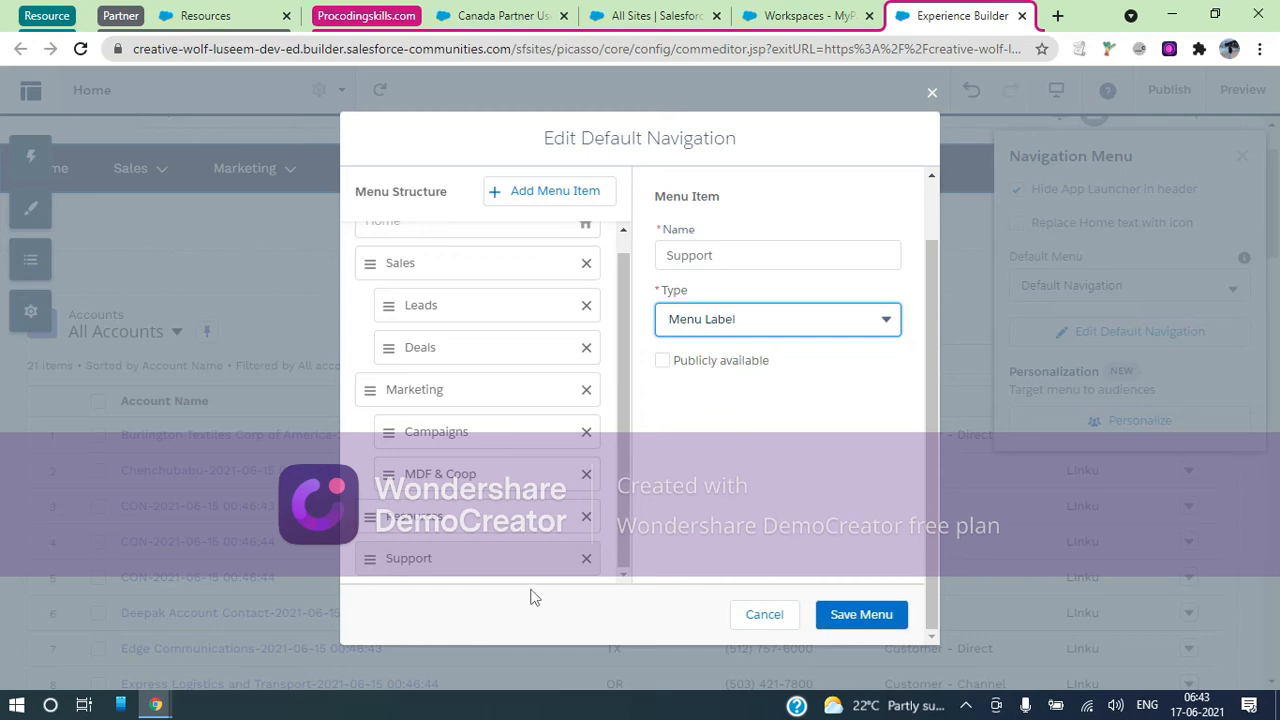
Add a new menu item named 'My Cases' nested under Support
{"action": "left_click", "coordinate": [551, 191]}
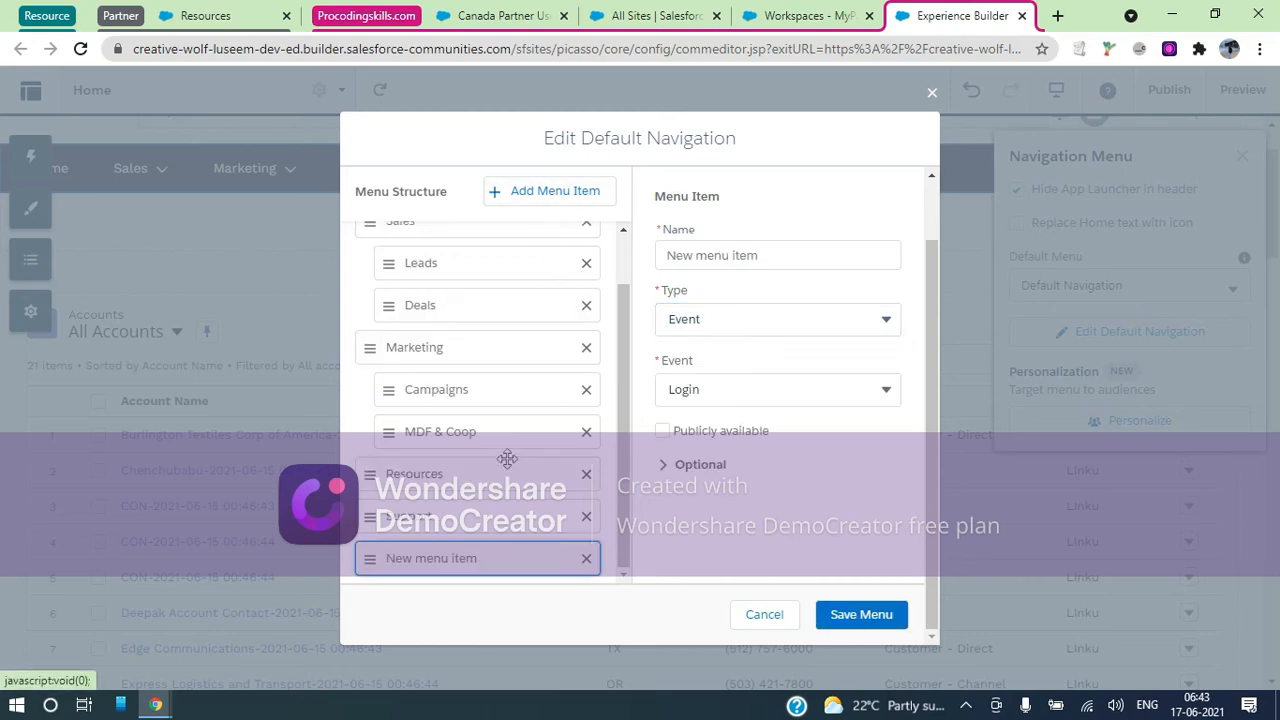
{"action": "left_click_drag", "start_coordinate": [428, 556], "coordinate": [465, 555]}
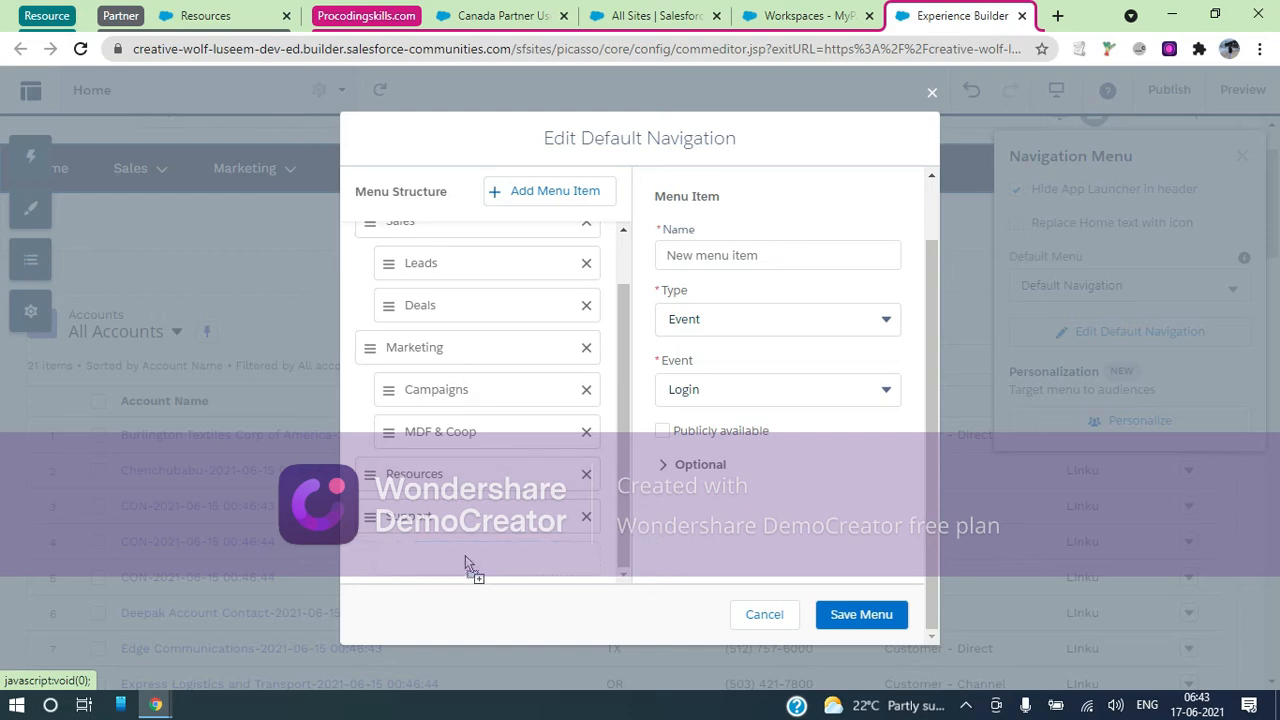
{"action": "left_click", "coordinate": [757, 254]}
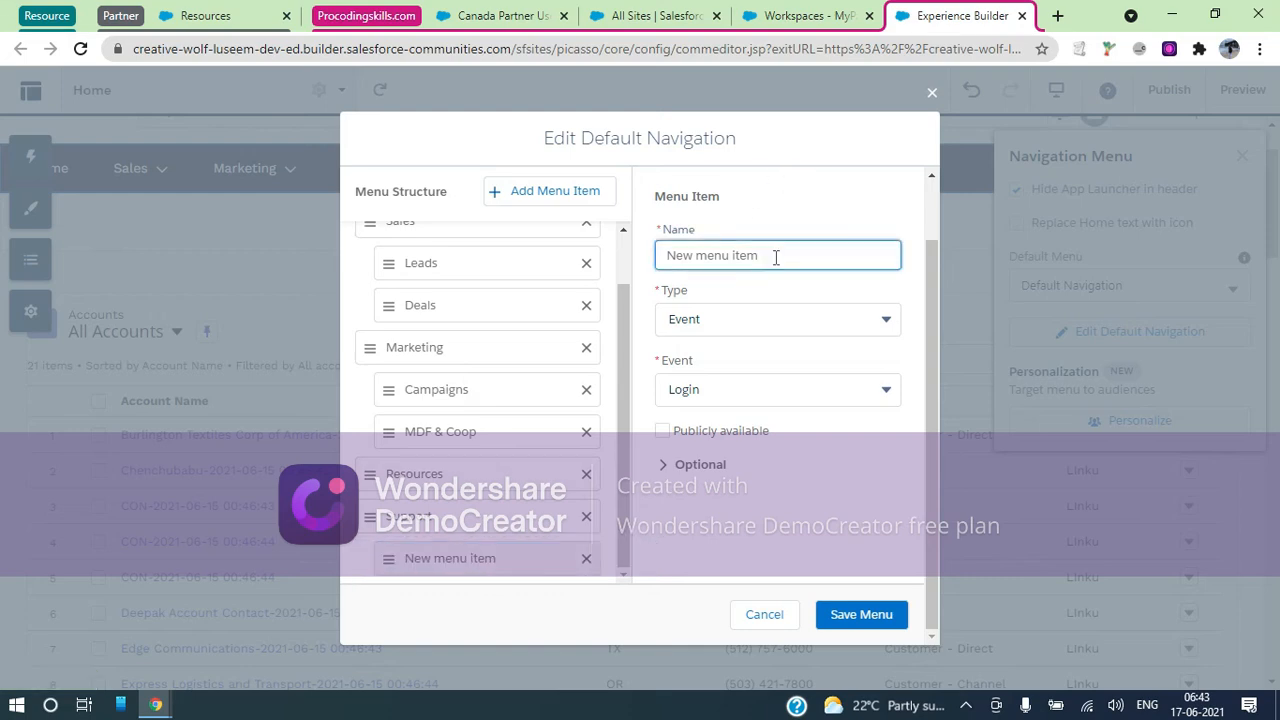
{"action": "left_click_drag", "start_coordinate": [810, 256], "coordinate": [616, 262]}
{"action": "type", "text": "Cases"}
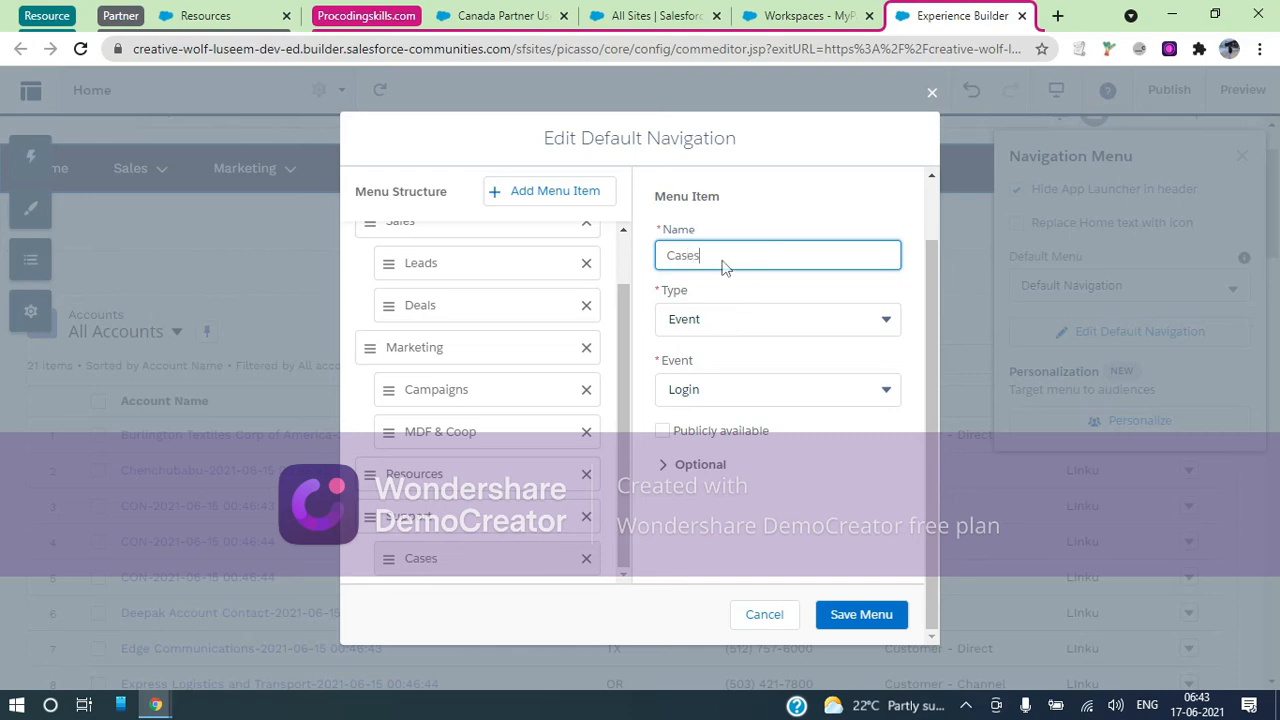
{"action": "left_click_drag", "start_coordinate": [724, 262], "coordinate": [650, 262]}
{"action": "type", "text": "My Cases"}
Make My Cases a Salesforce Object item for Case with default list view My Open Cases
{"action": "left_click", "coordinate": [886, 320]}
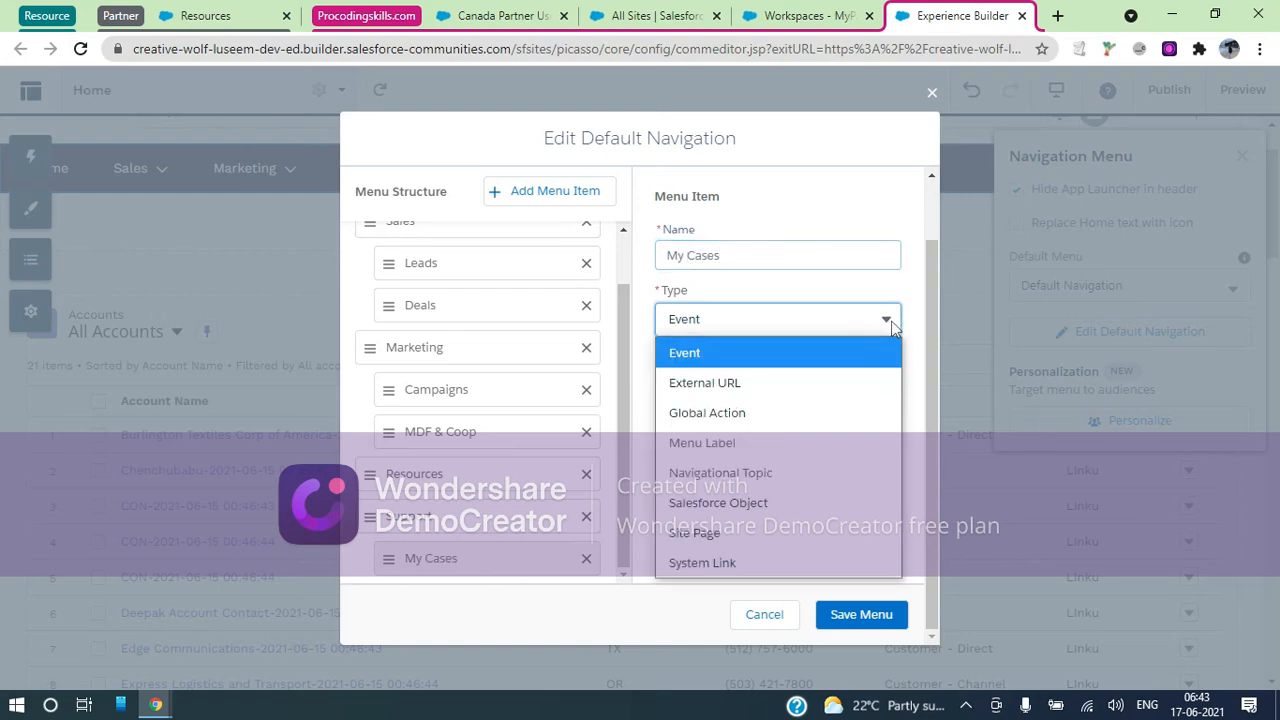
{"action": "left_click", "coordinate": [724, 503]}
{"action": "left_click", "coordinate": [715, 389]}
{"action": "scroll", "coordinate": [711, 320], "scroll_direction": "down", "scroll_amount": 1}
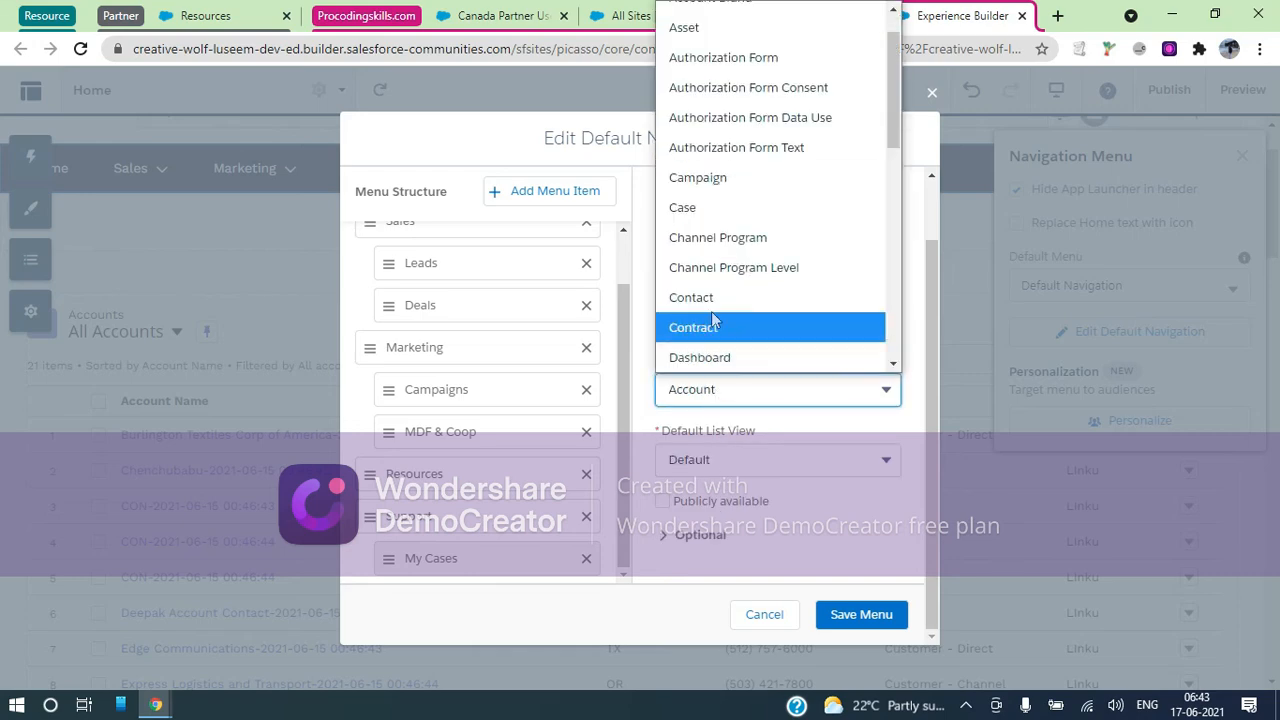
{"action": "left_click", "coordinate": [700, 210]}
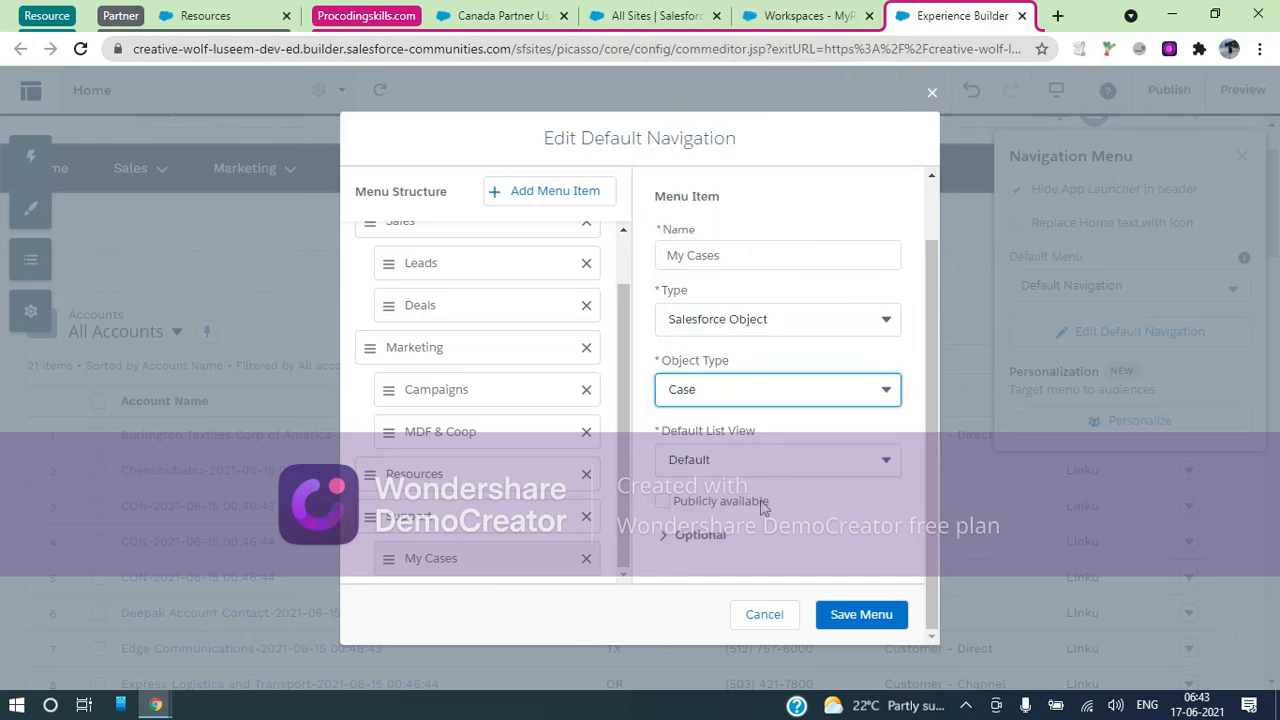
{"action": "left_click", "coordinate": [728, 468]}
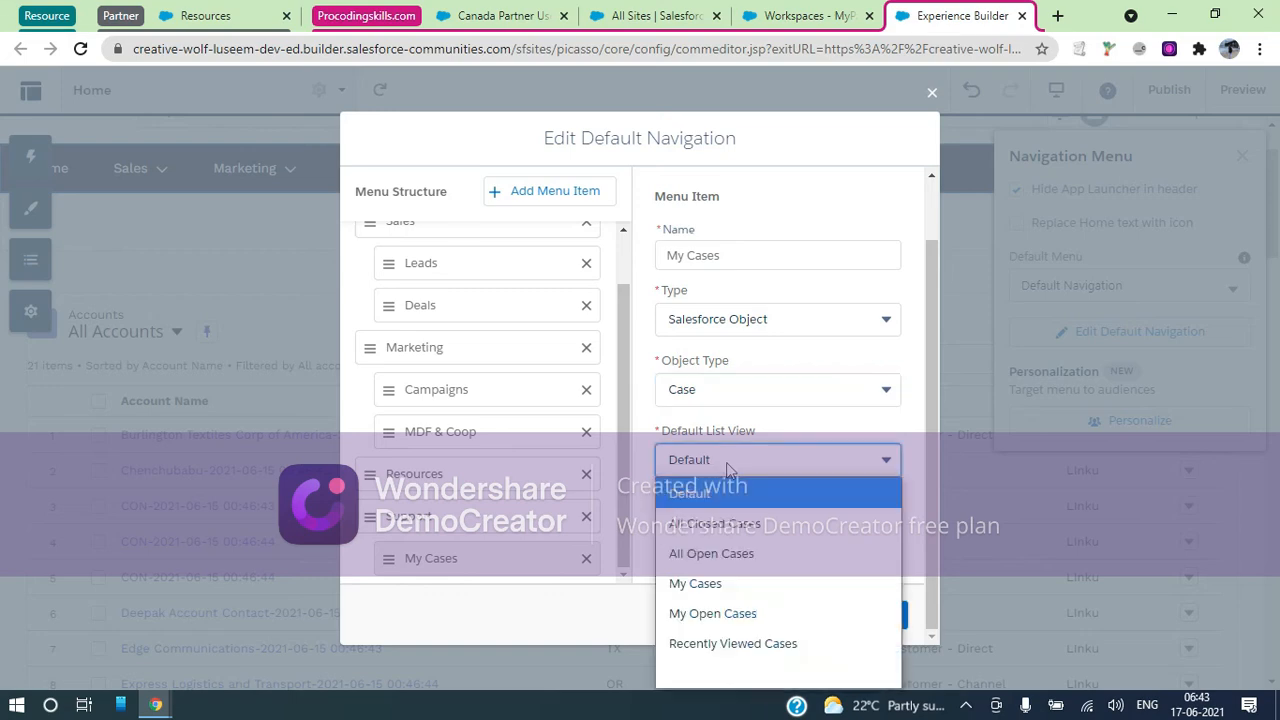
{"action": "left_click", "coordinate": [713, 584]}
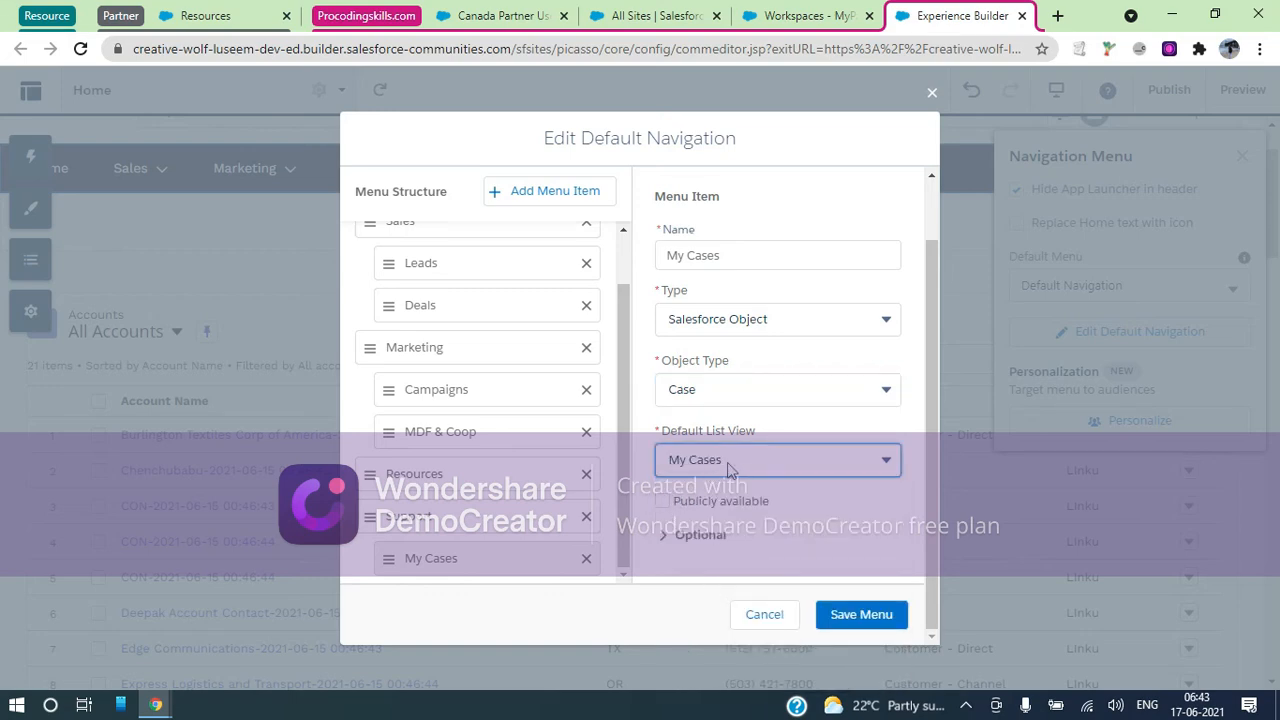
{"action": "left_click", "coordinate": [729, 469]}
{"action": "left_click", "coordinate": [712, 613]}
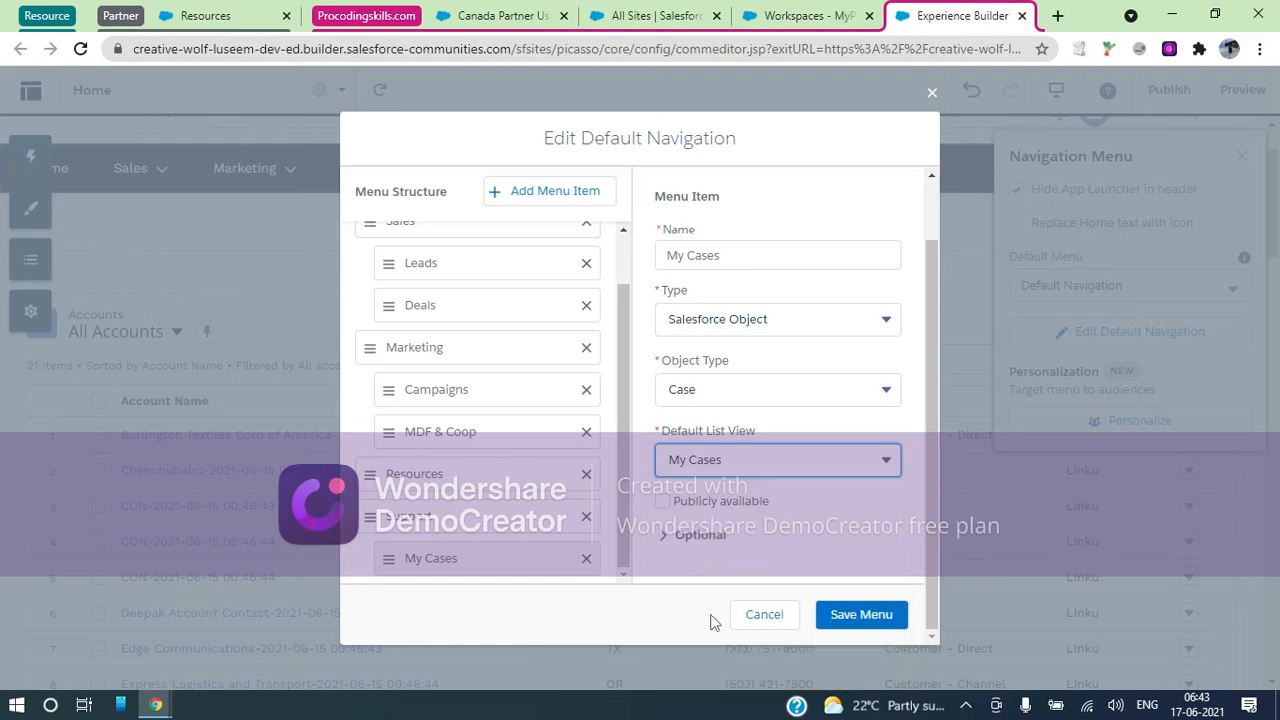
Upload the Event Process Flow image for My Cases and save the menu
{"action": "left_click", "coordinate": [702, 538]}
{"action": "scroll", "coordinate": [702, 544], "scroll_direction": "down", "scroll_amount": 2}
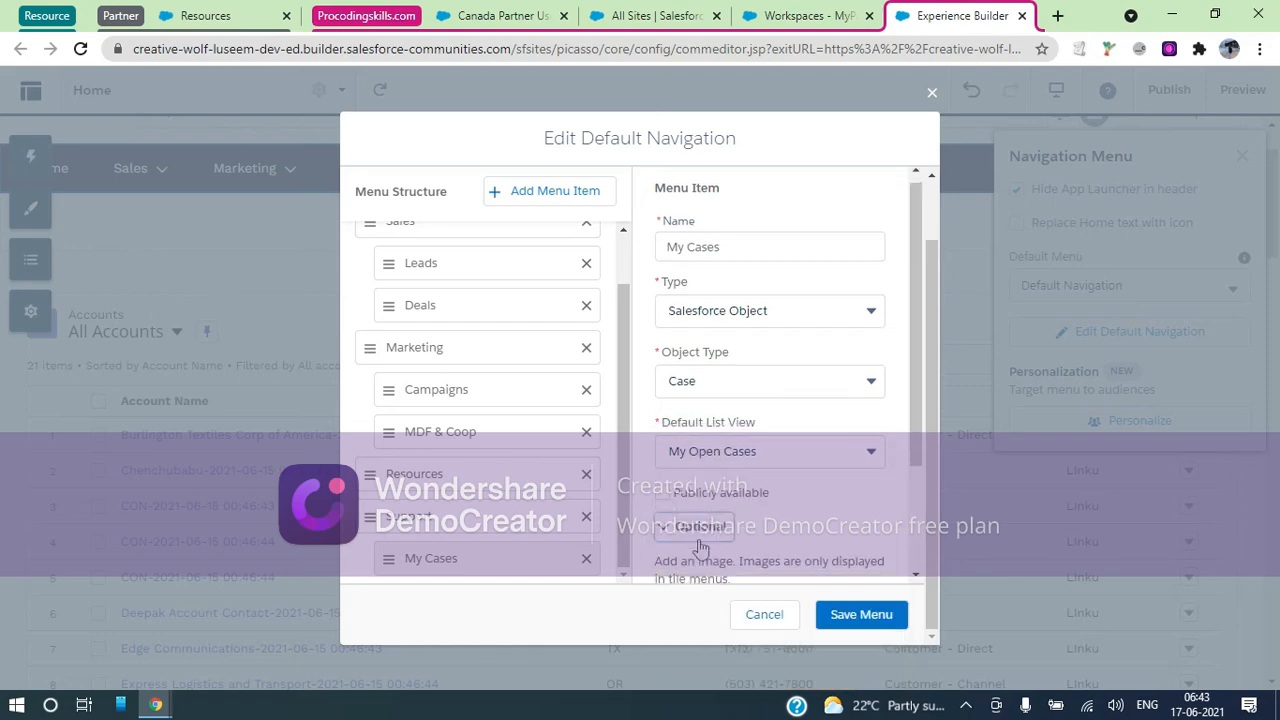
{"action": "scroll", "coordinate": [700, 548], "scroll_direction": "down", "scroll_amount": 1}
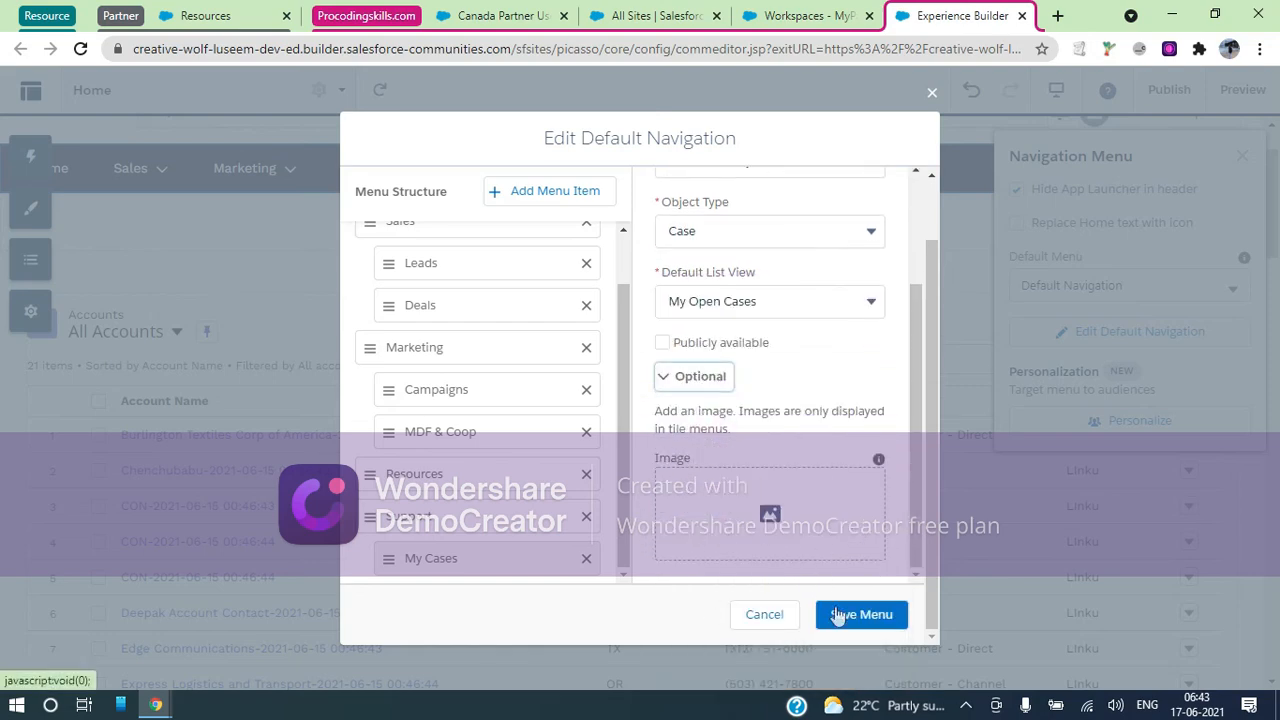
{"action": "left_click", "coordinate": [775, 525]}
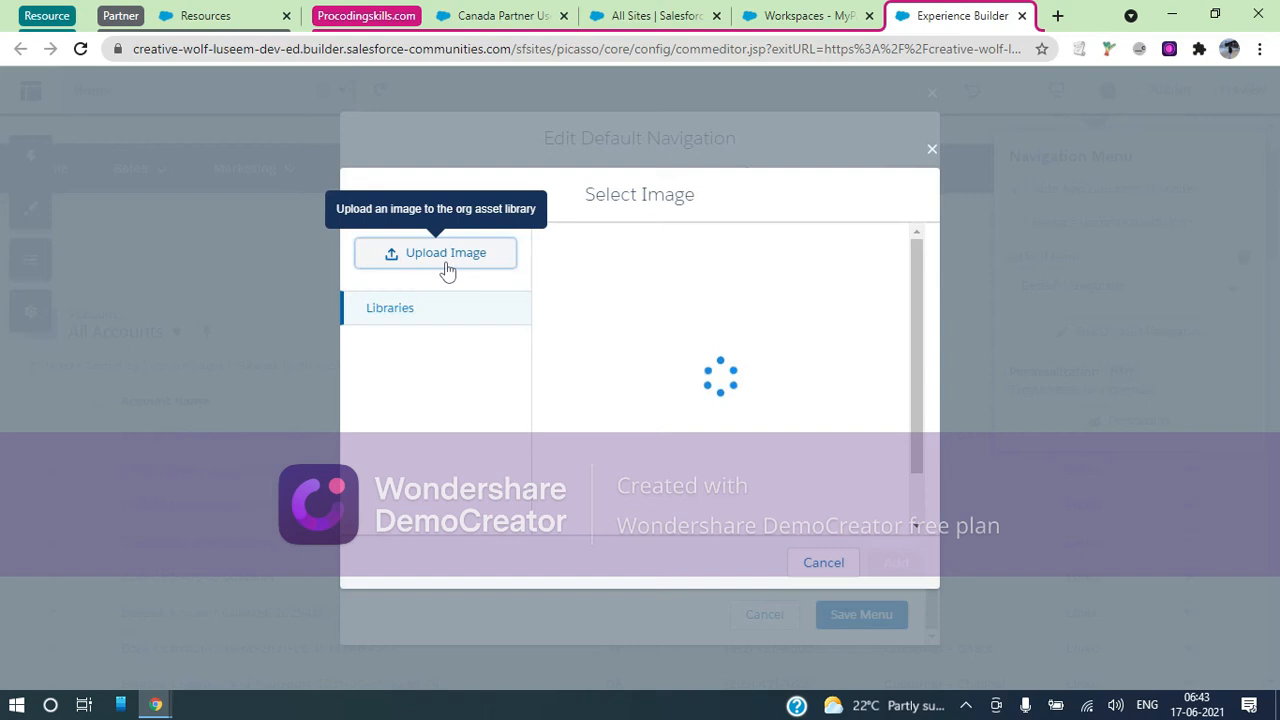
{"action": "left_click", "coordinate": [446, 266]}
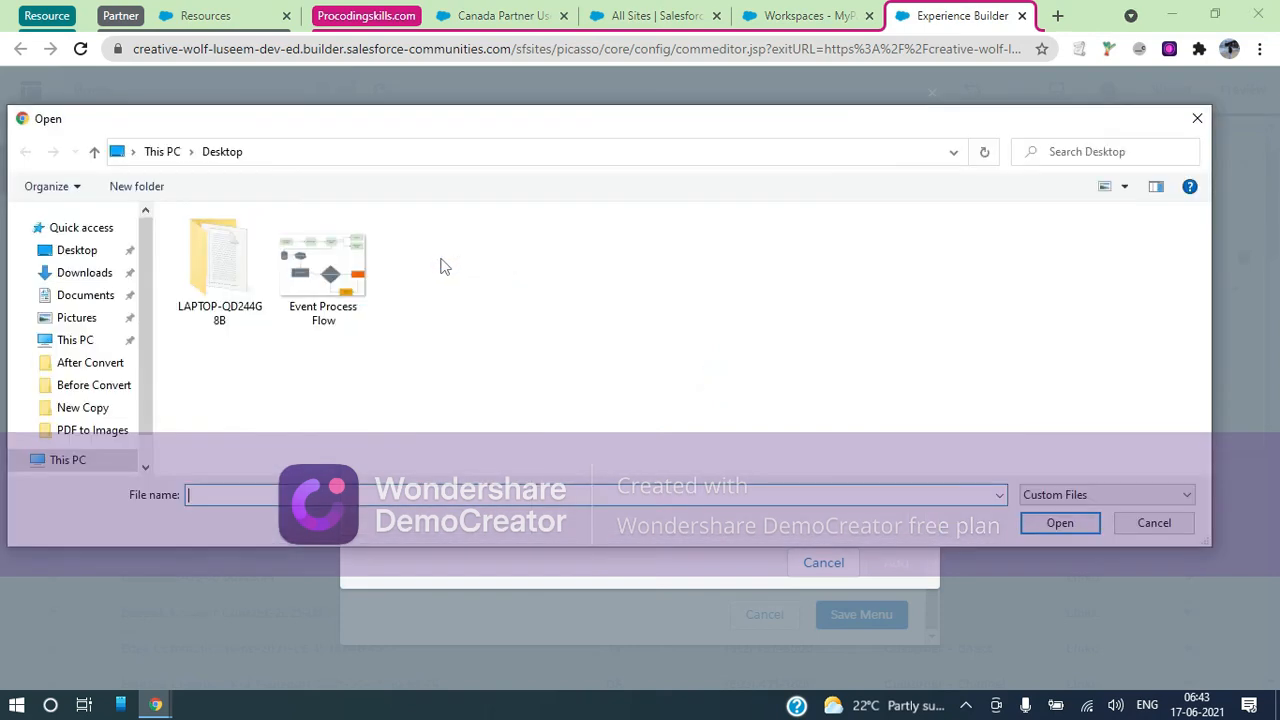
{"action": "left_click", "coordinate": [306, 276]}
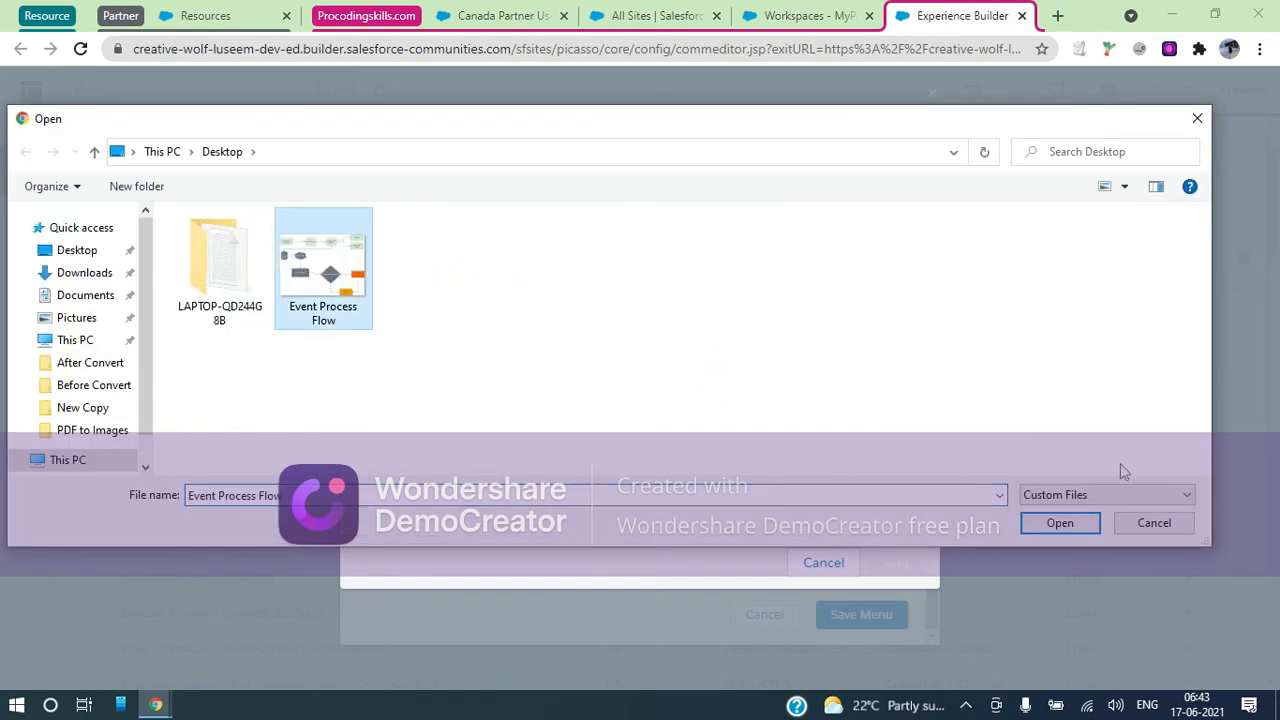
{"action": "left_click", "coordinate": [1058, 523]}
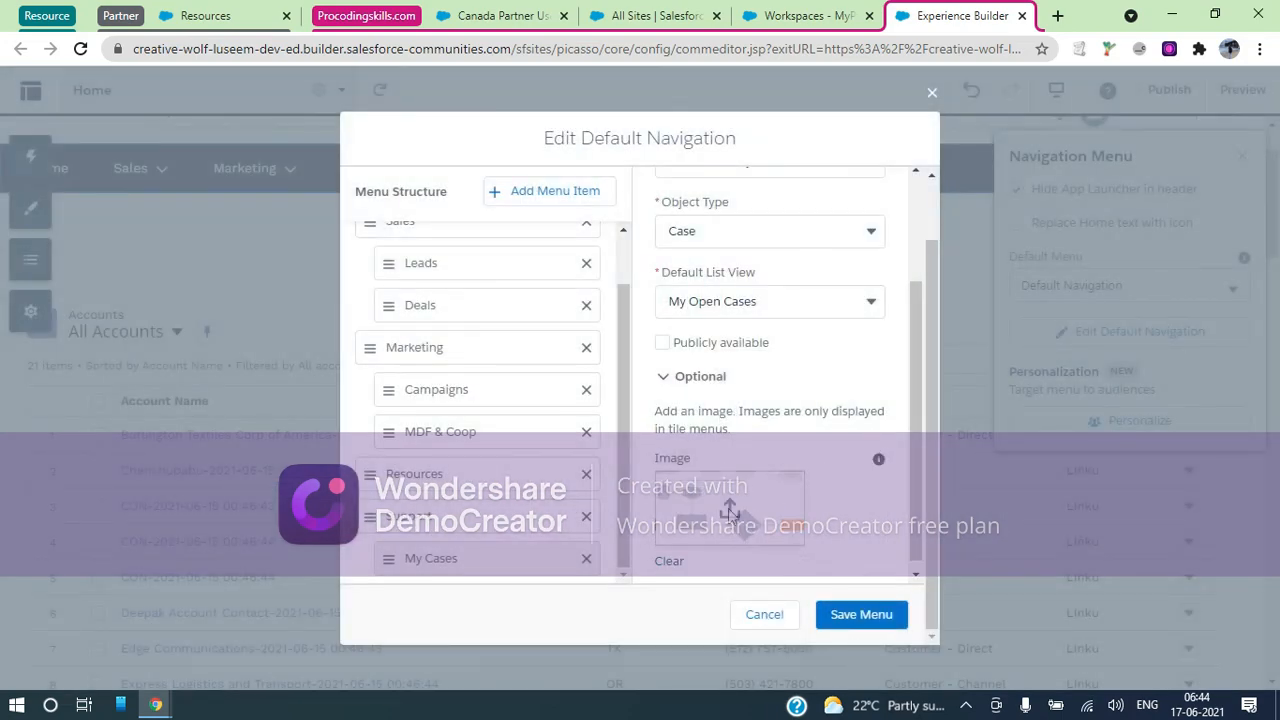
{"action": "left_click", "coordinate": [872, 617]}
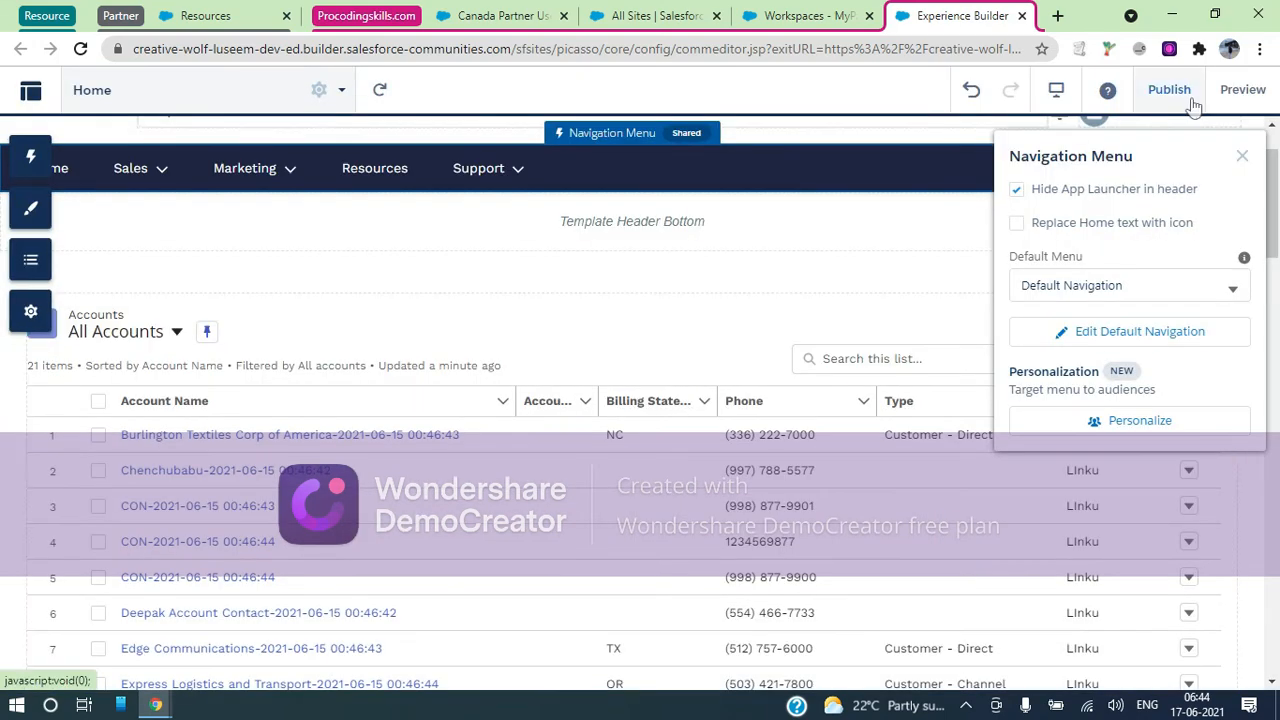
Publish the MyPartners site, close the Navigation Menu panel, and switch to the live portal's Resources tab
{"action": "left_click", "coordinate": [1169, 90]}
{"action": "left_click", "coordinate": [849, 500]}
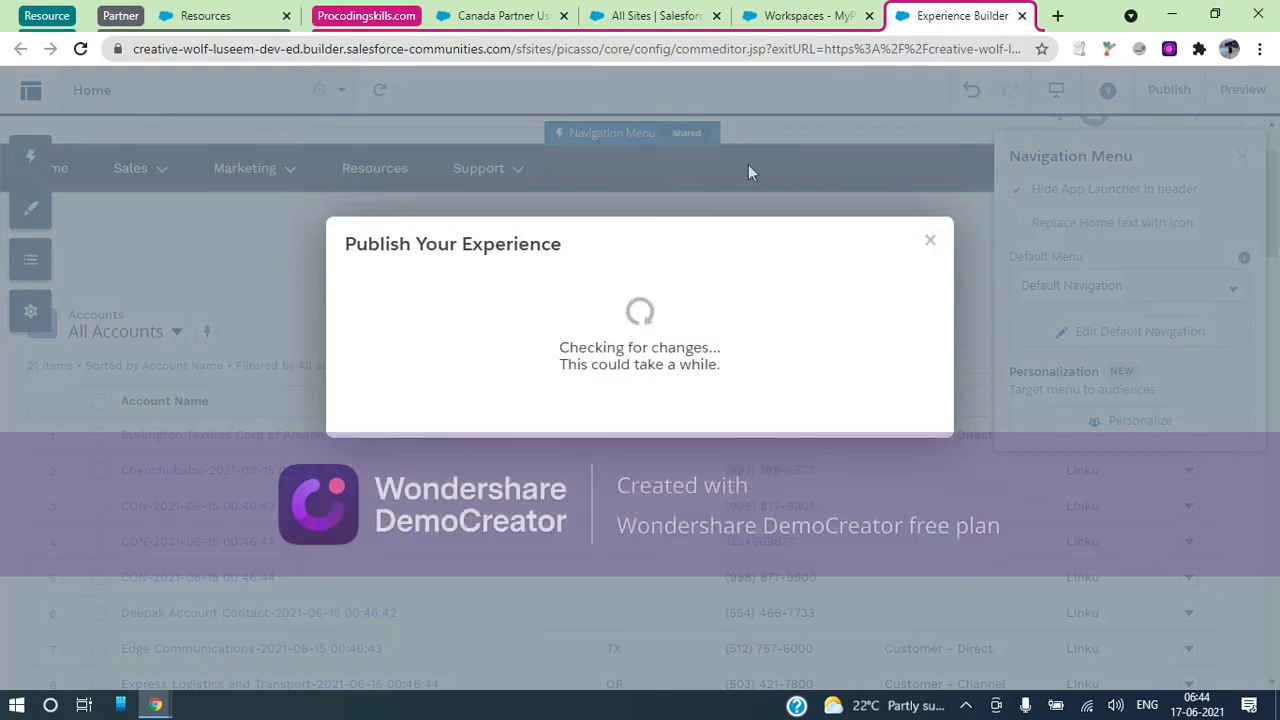
{"action": "left_click", "coordinate": [836, 342]}
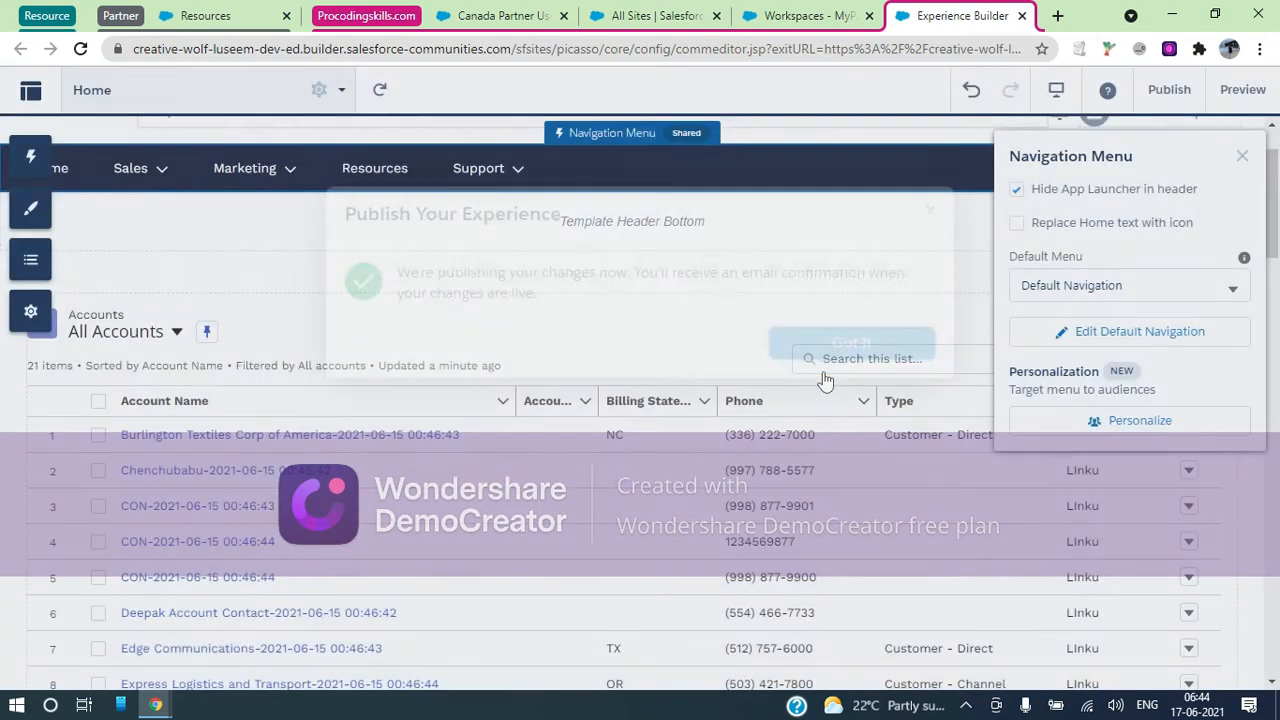
{"action": "left_click", "coordinate": [1243, 157]}
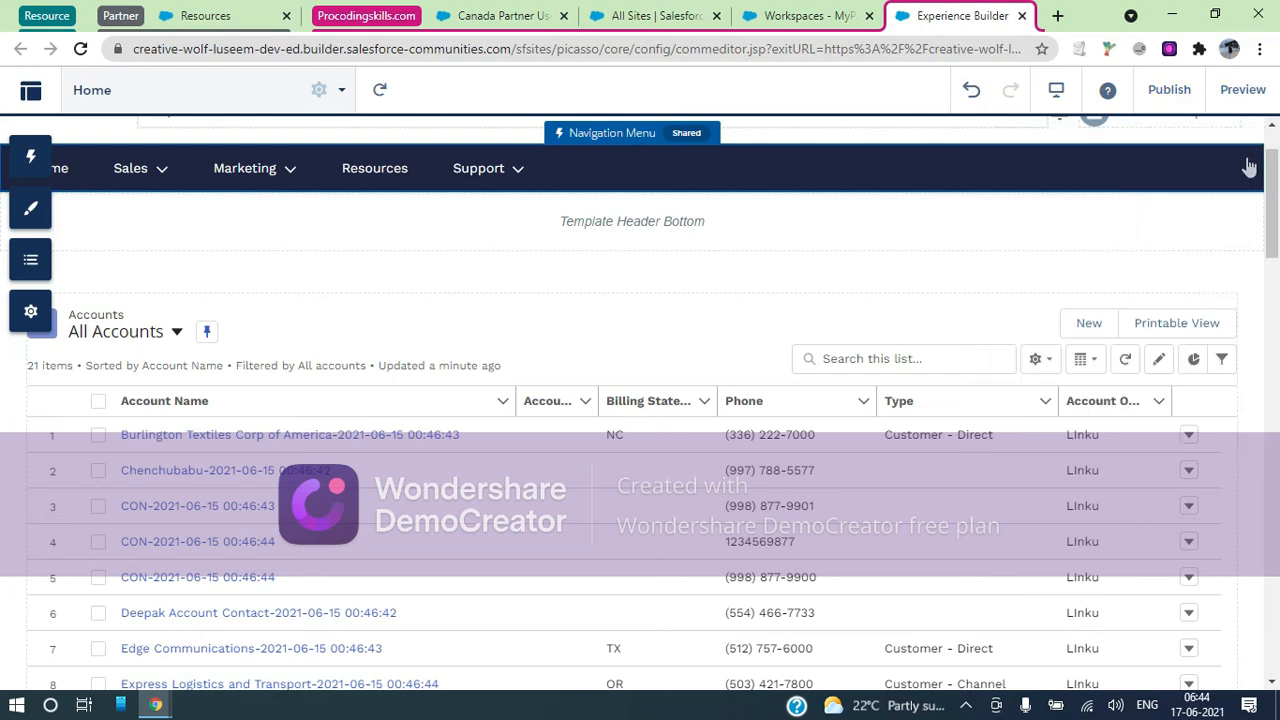
{"action": "left_click", "coordinate": [205, 17]}
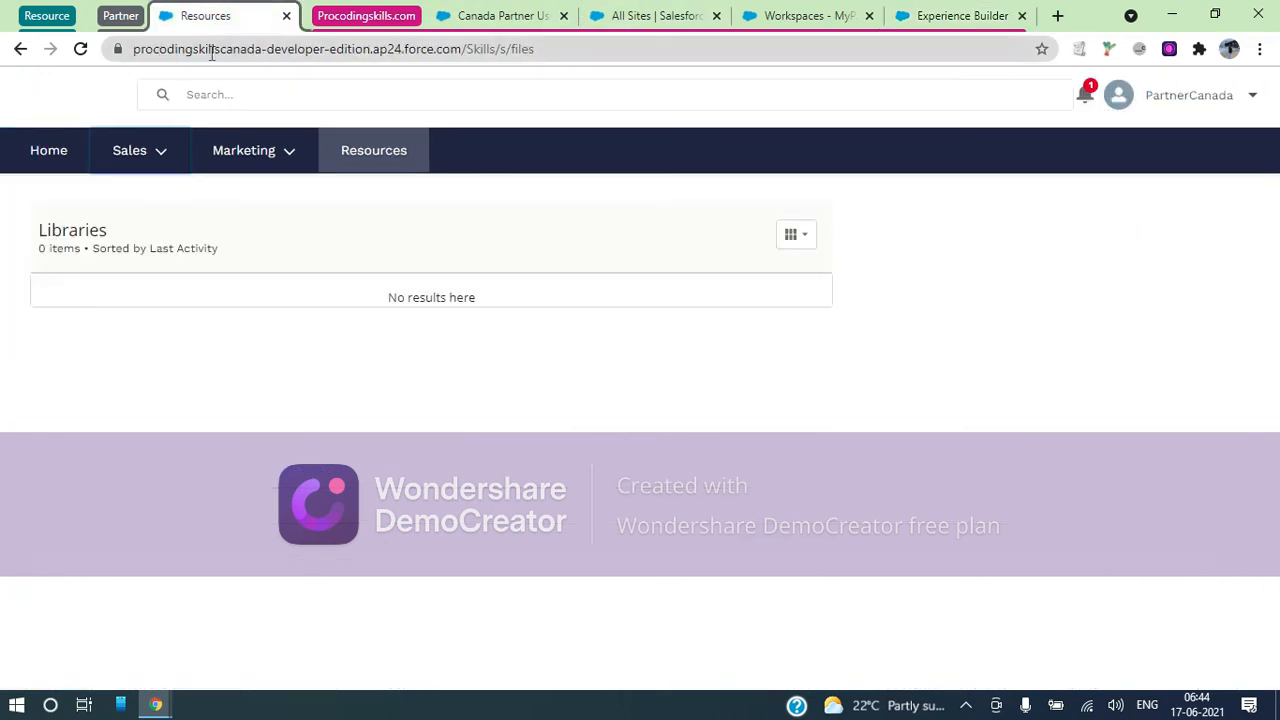
Reload the live partner site and go to Support > My Cases
{"action": "left_click", "coordinate": [224, 56]}
{"action": "key", "text": "Return"}
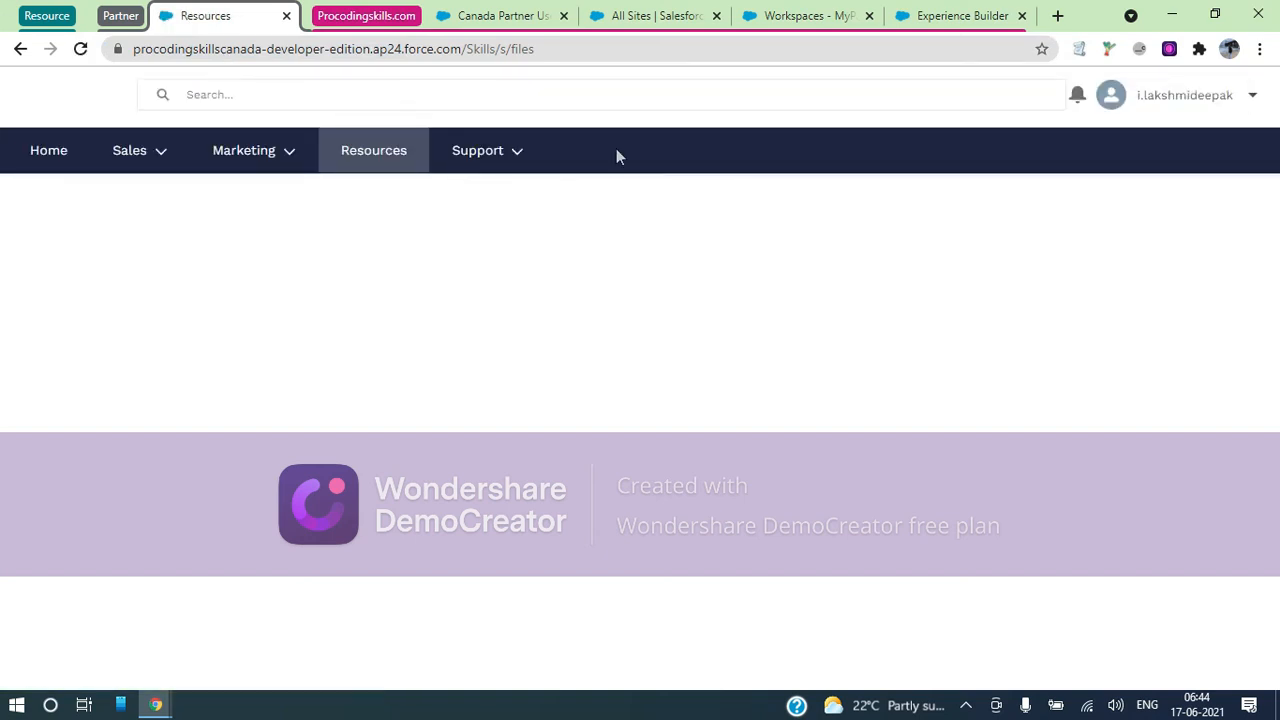
{"action": "left_click", "coordinate": [521, 165]}
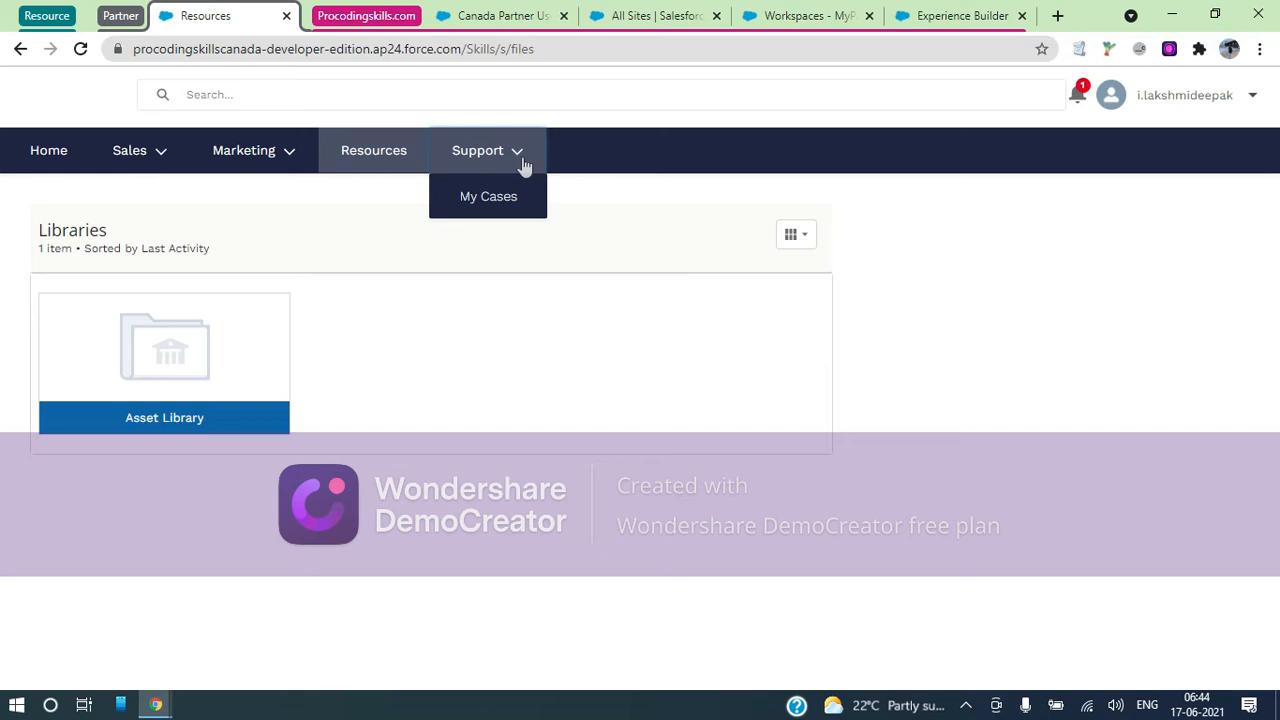
{"action": "left_click", "coordinate": [489, 197]}
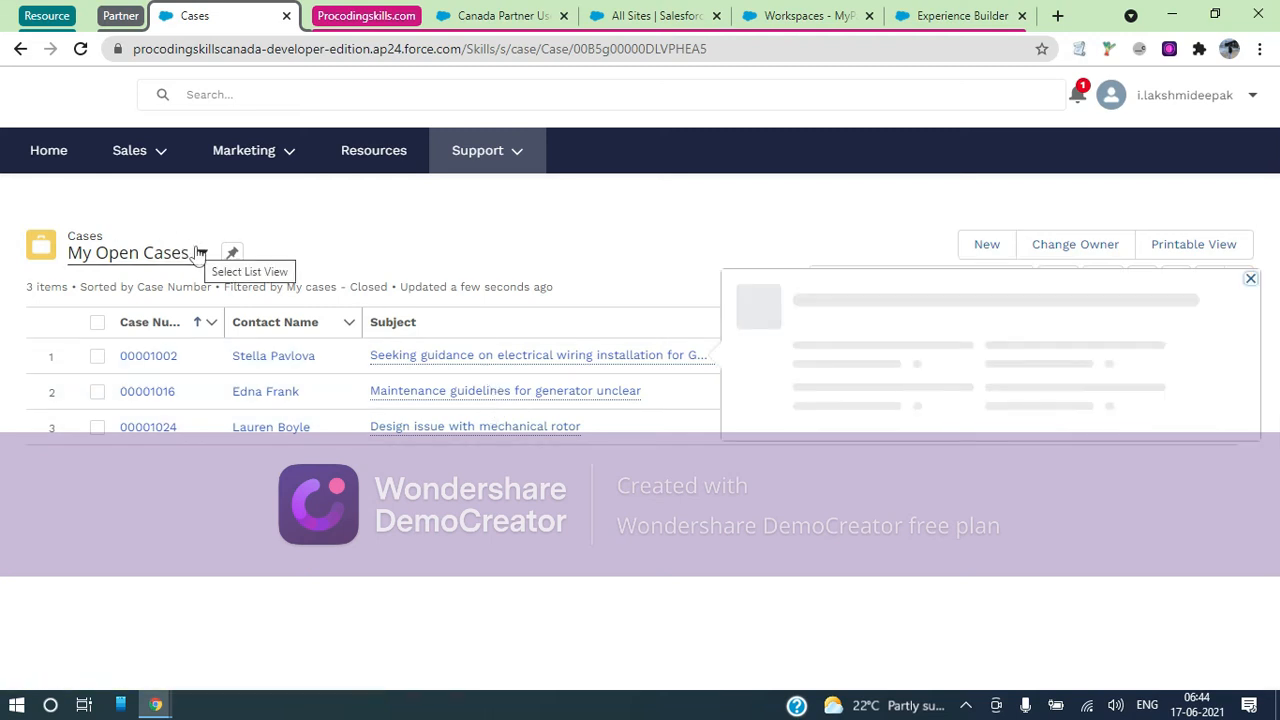
Dismiss the case preview card and log out from the profile menu
{"action": "left_click", "coordinate": [1253, 96]}
{"action": "left_click", "coordinate": [1254, 96]}
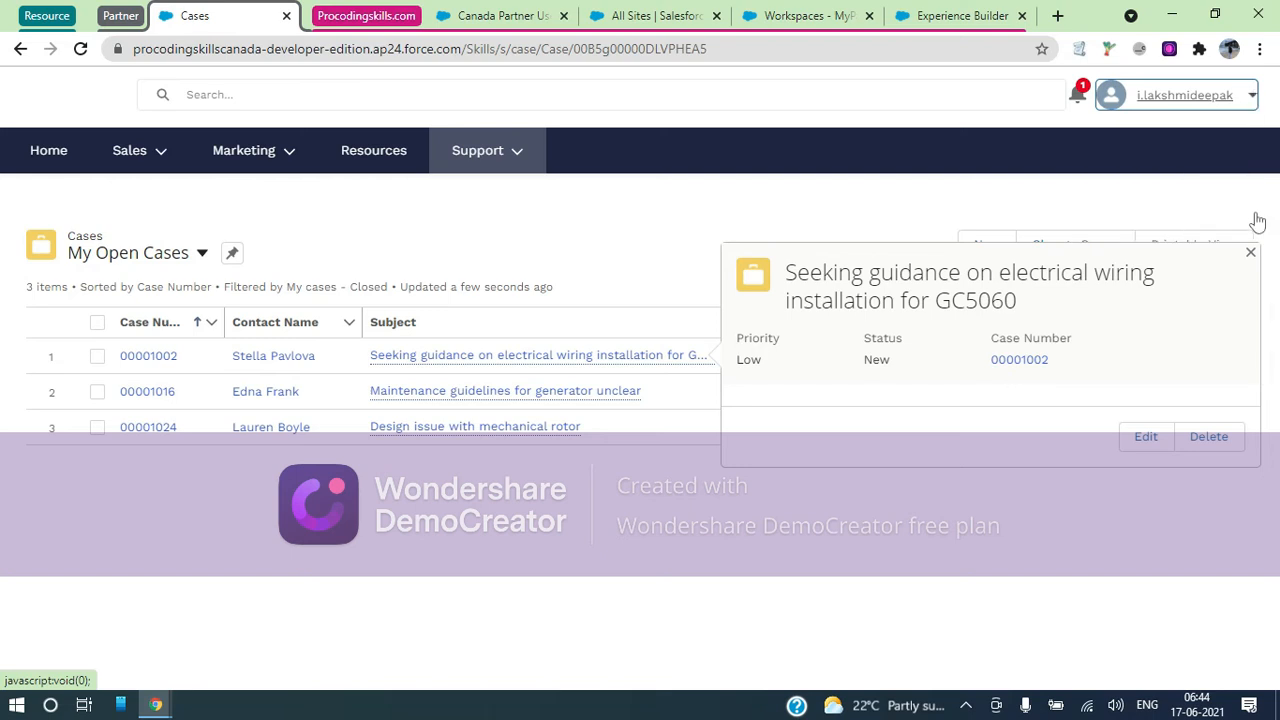
{"action": "left_click", "coordinate": [1250, 252]}
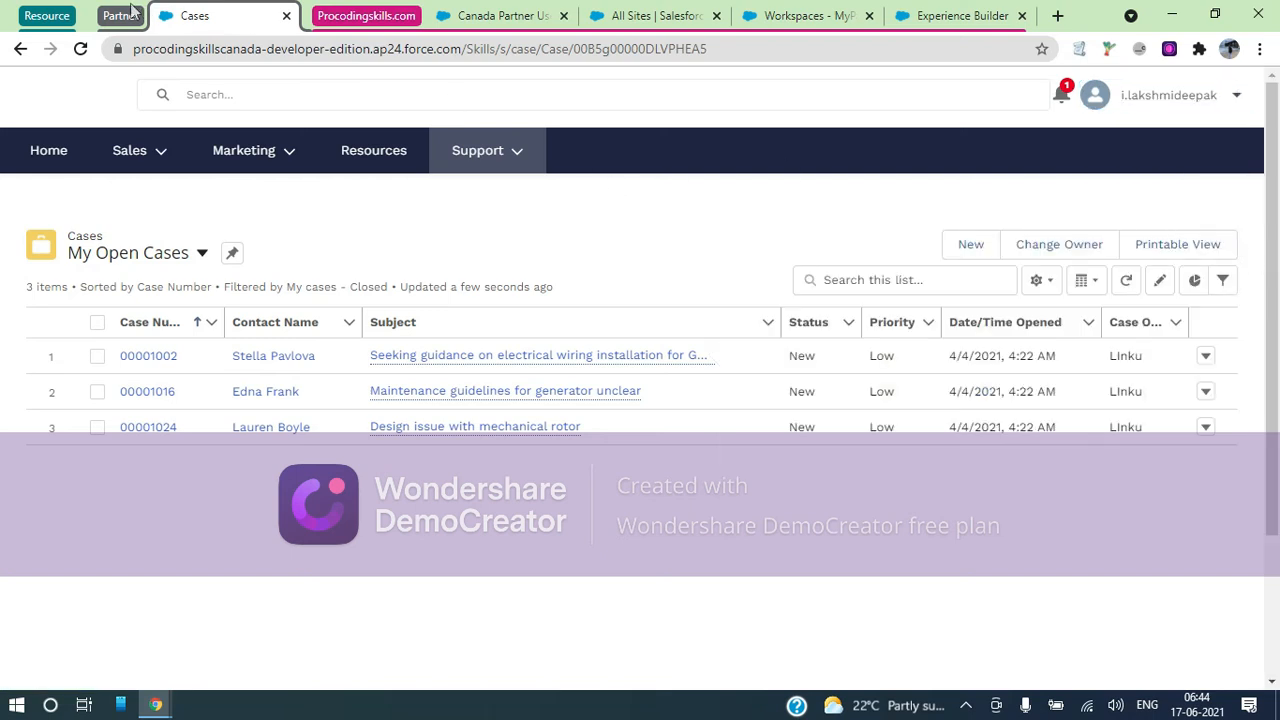
{"action": "left_click", "coordinate": [1240, 96]}
{"action": "left_click", "coordinate": [1128, 357]}
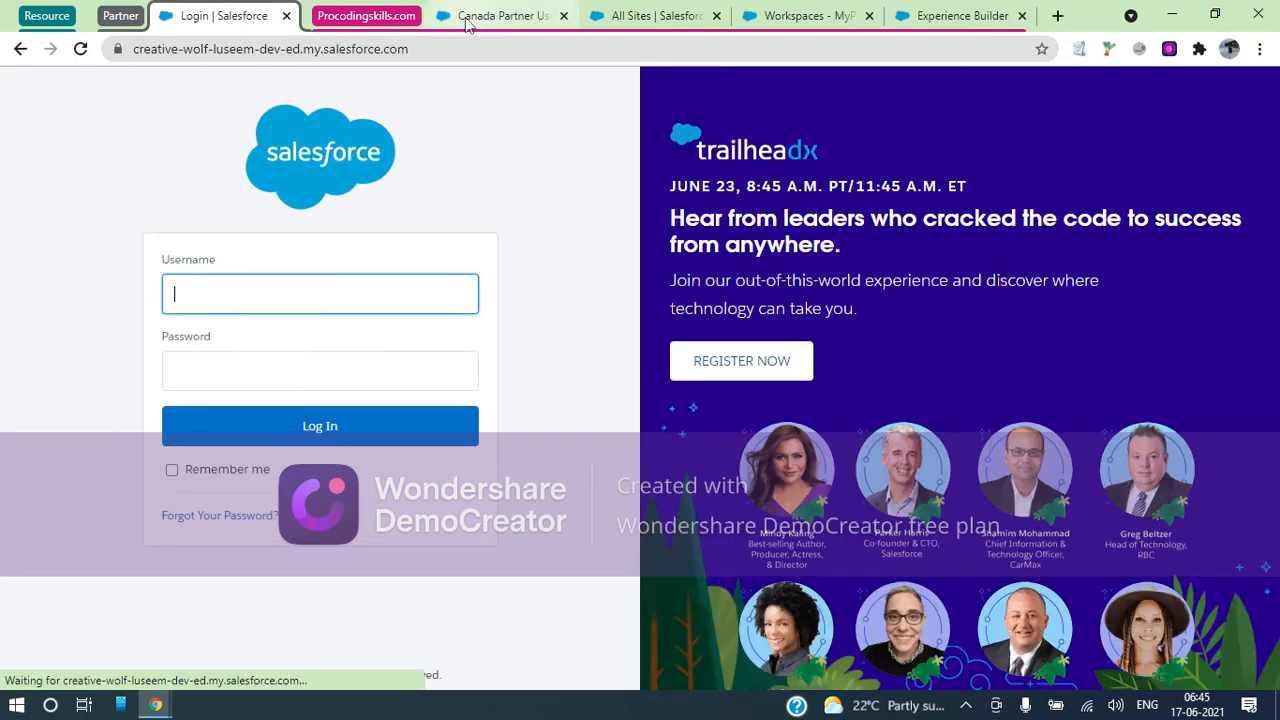
Go to Gmail and follow the live-site link in the 'Site Published Successfully' email
{"action": "left_click", "coordinate": [190, 50]}
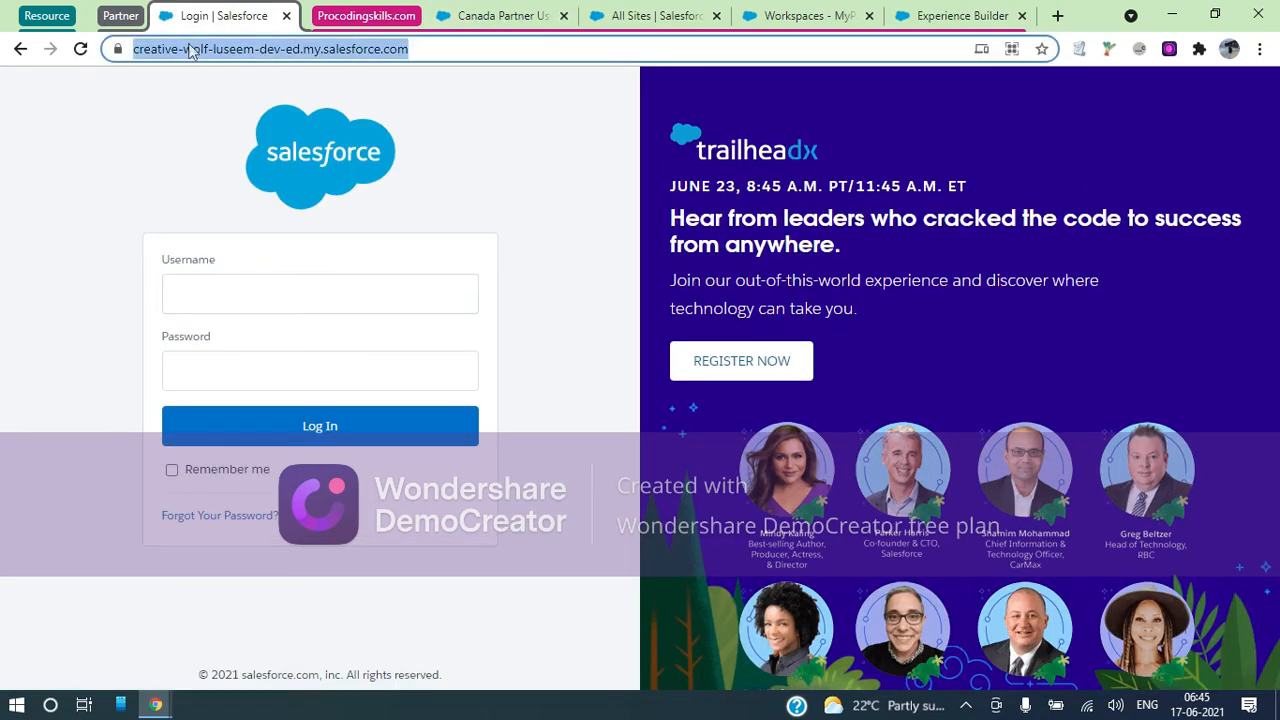
{"action": "type", "text": "gmail"}
{"action": "key", "text": "Return"}
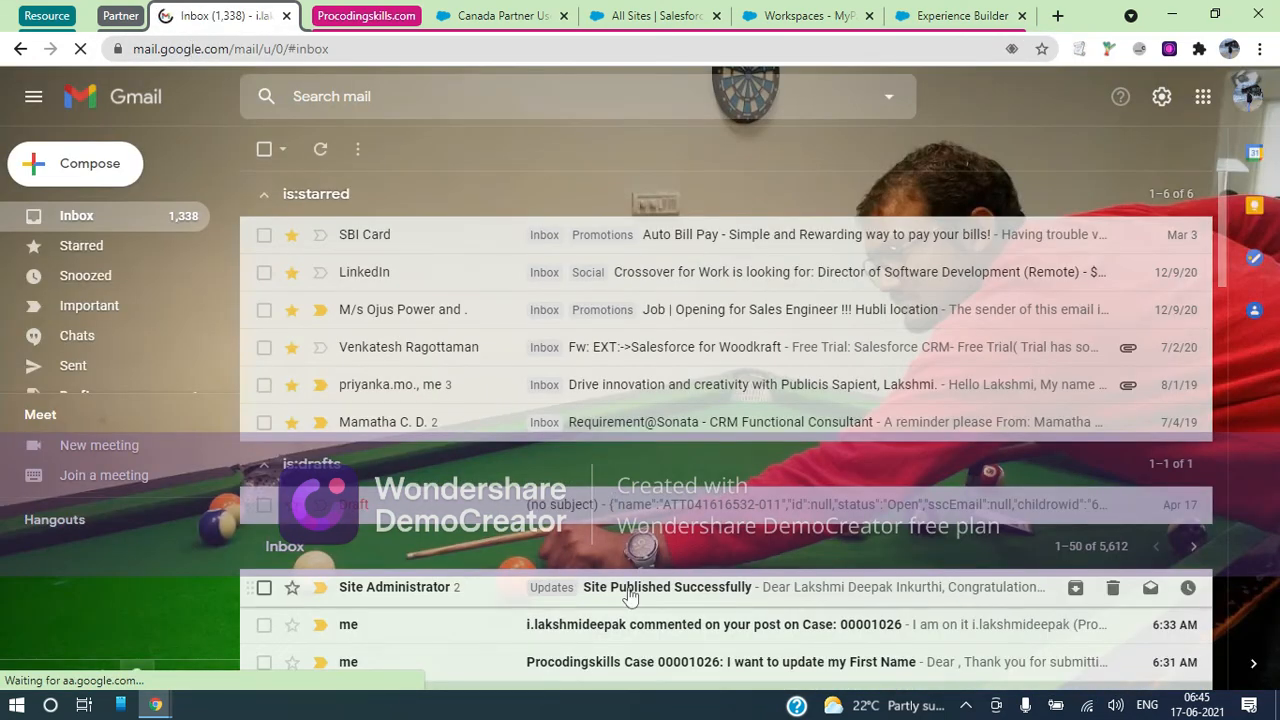
{"action": "left_click", "coordinate": [629, 594]}
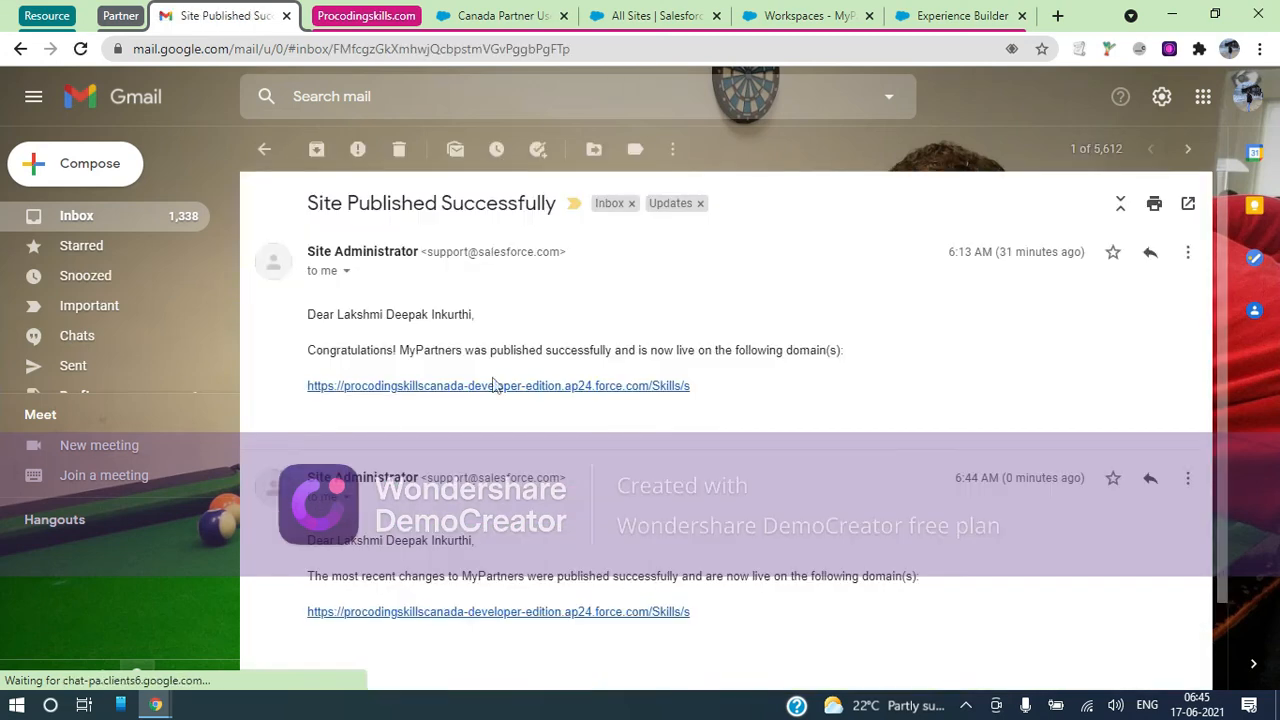
{"action": "left_click", "coordinate": [531, 390]}
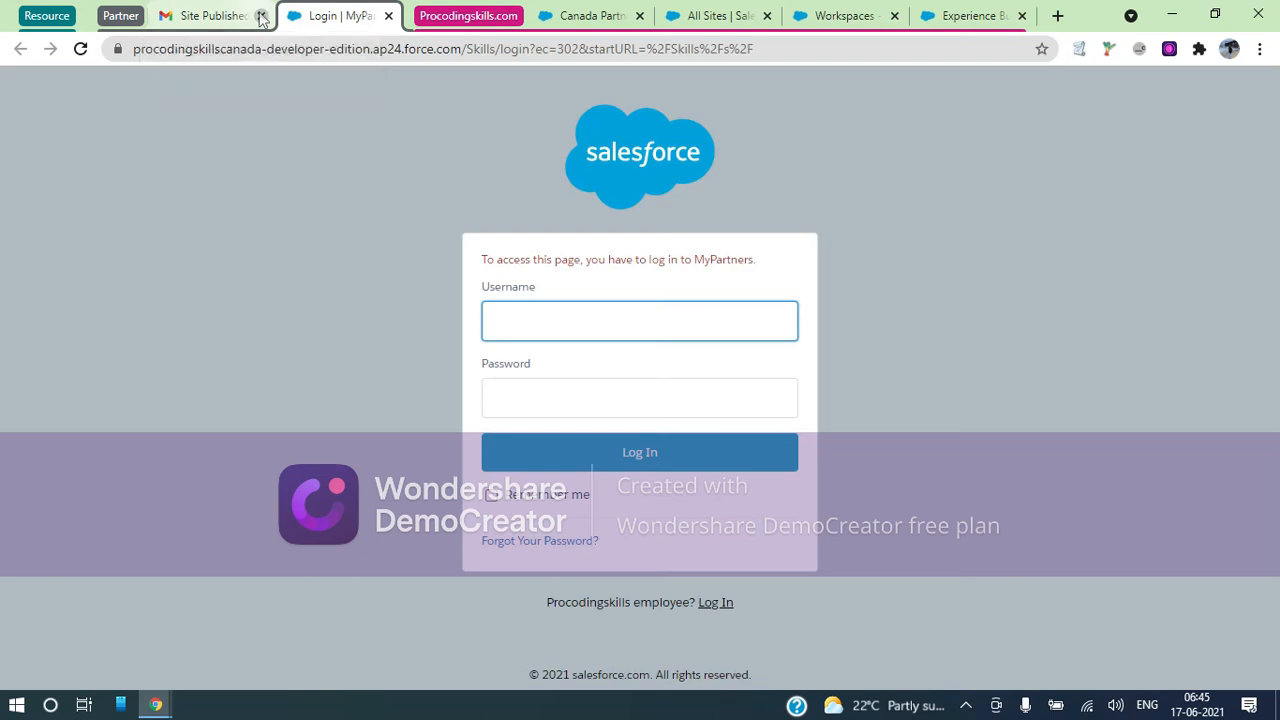
Close the Gmail tab and log in to MyPartners with the partner's saved username and password
{"action": "left_click", "coordinate": [261, 16]}
{"action": "left_click", "coordinate": [553, 316]}
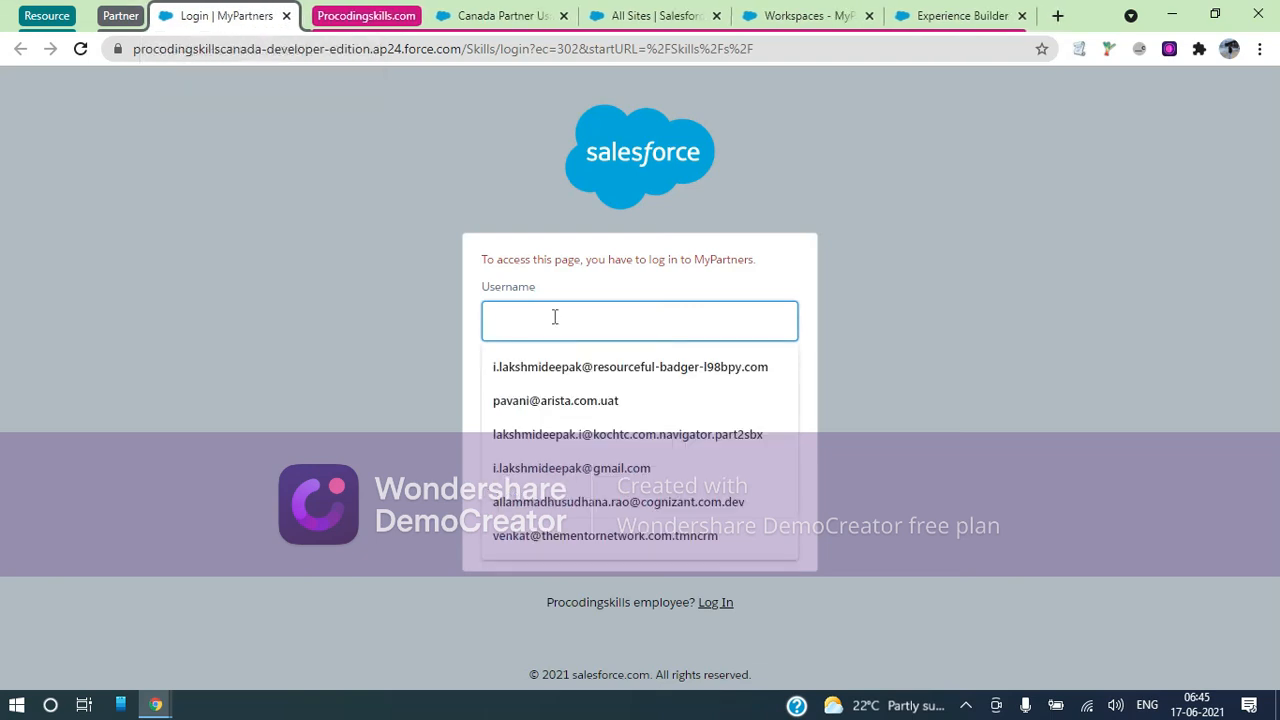
{"action": "key", "text": "ctrl+v"}
{"action": "key", "text": "Tab"}
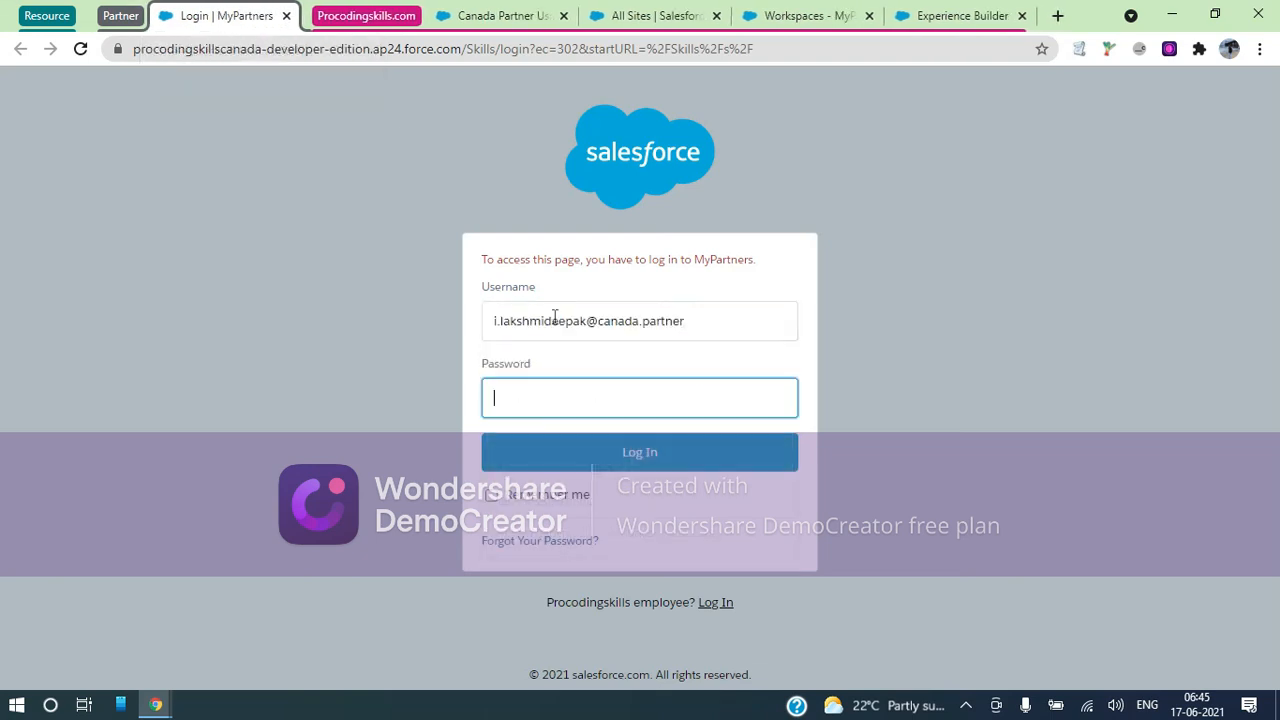
{"action": "type", "text": "••••••••••••••"}
{"action": "left_click", "coordinate": [634, 448]}
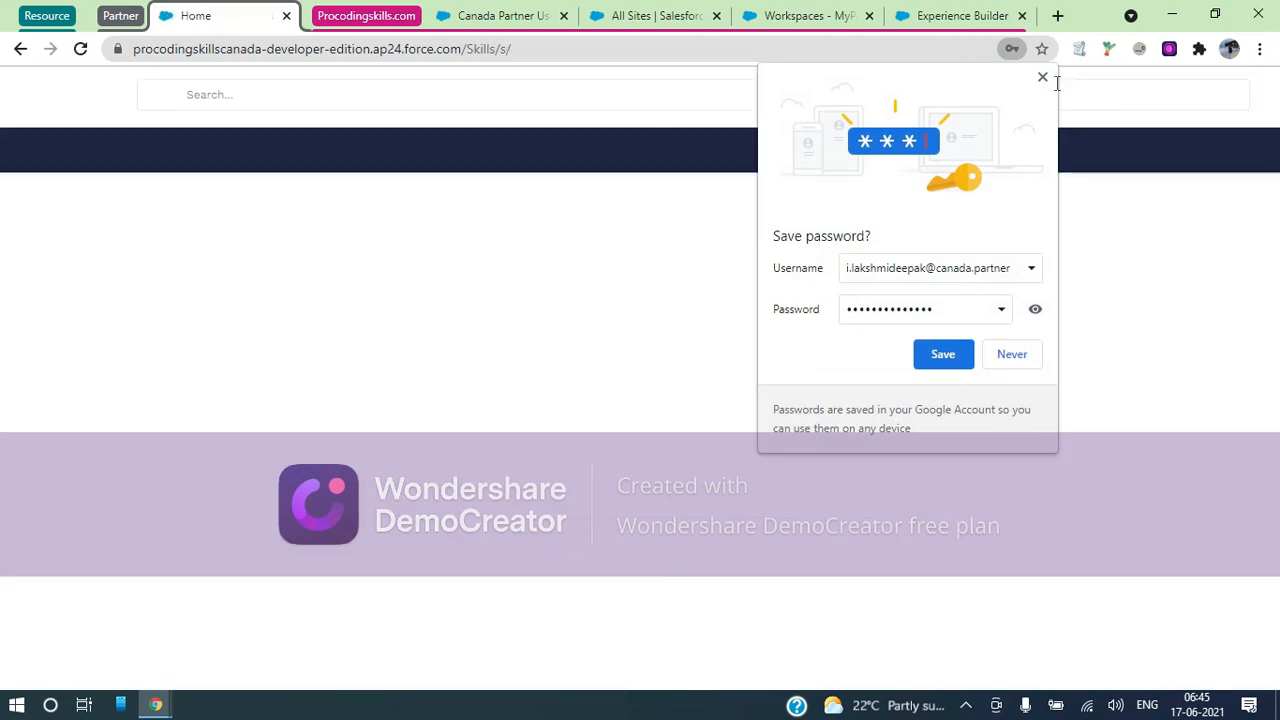
Decline saving the password and open Support > My Cases
{"action": "left_click", "coordinate": [1042, 77]}
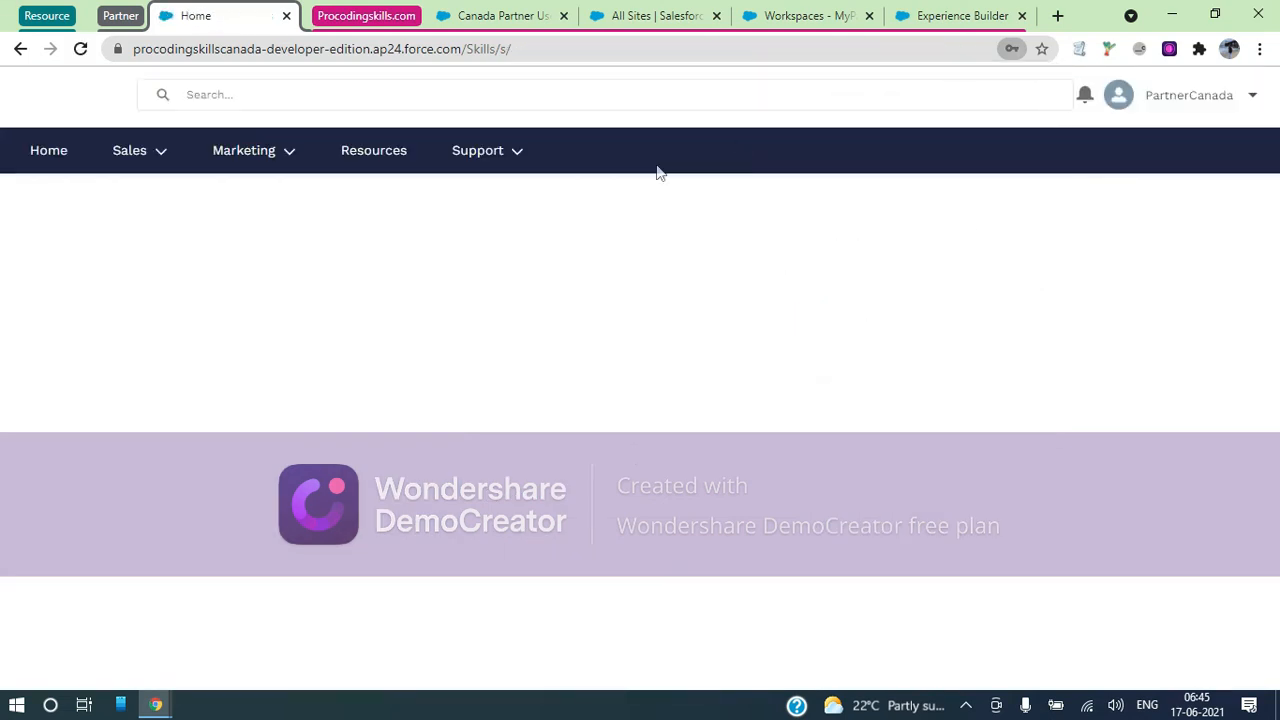
{"action": "left_click", "coordinate": [524, 157]}
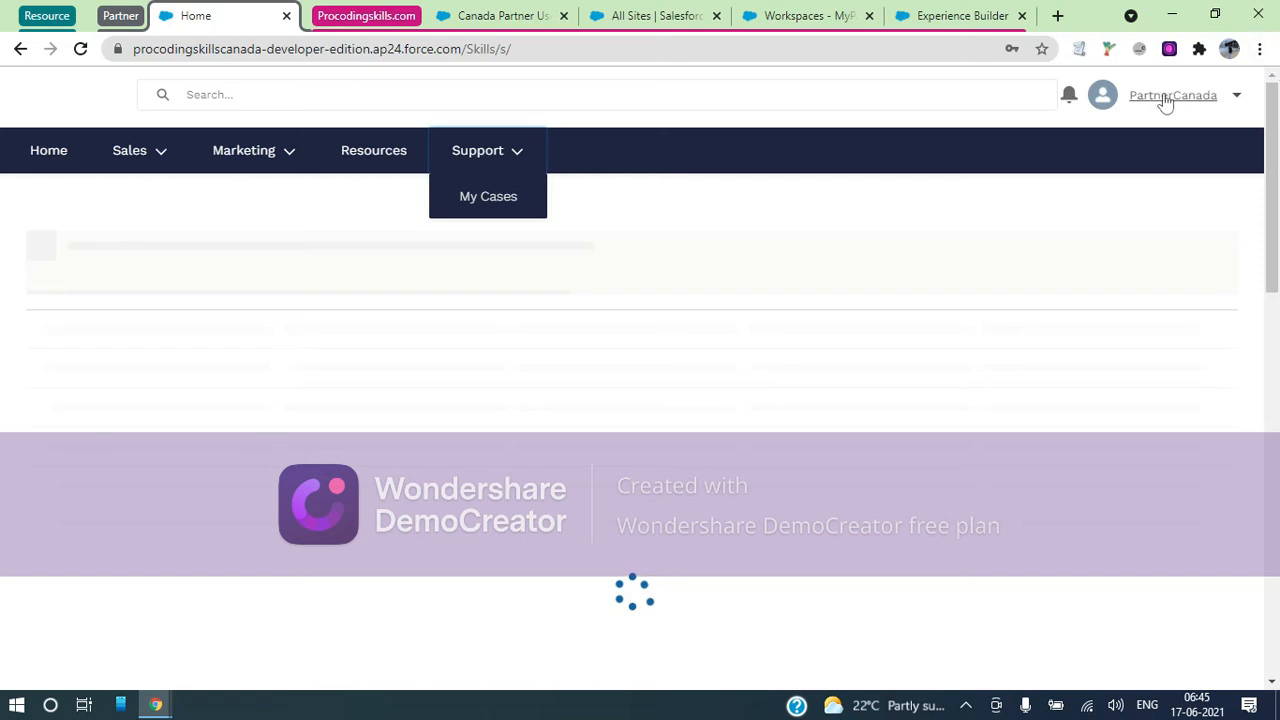
{"action": "left_click", "coordinate": [480, 198]}
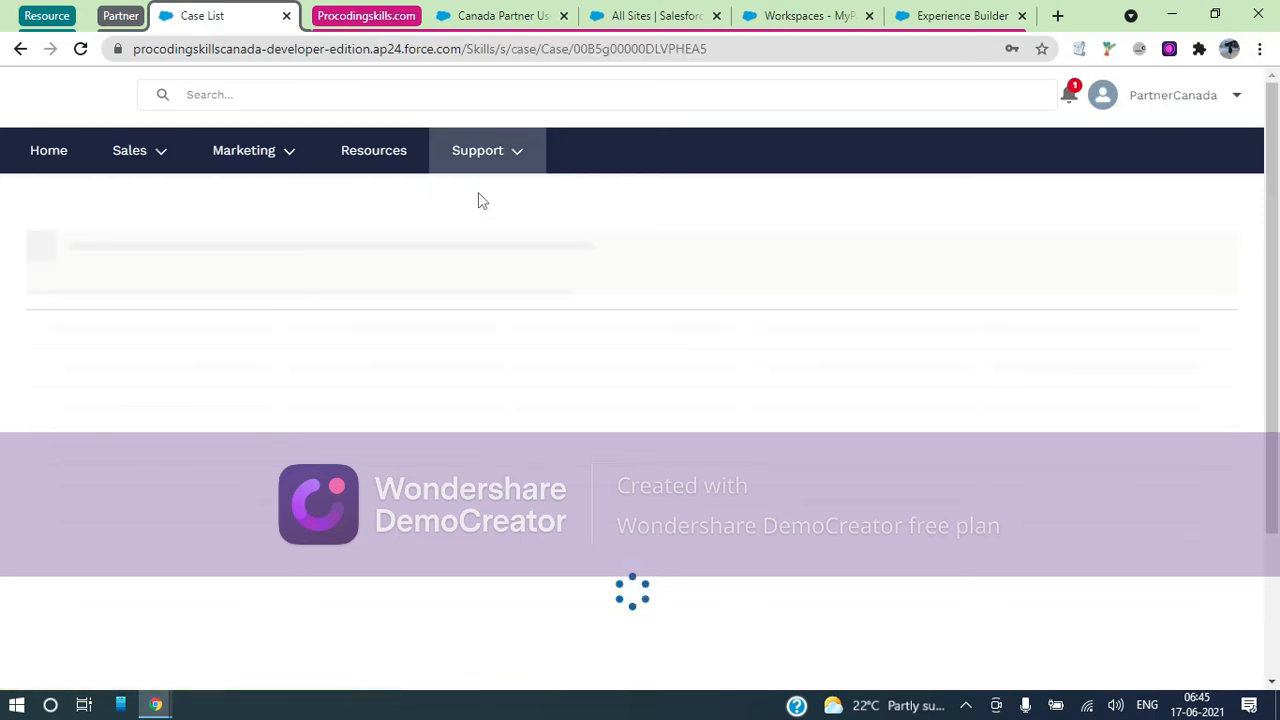
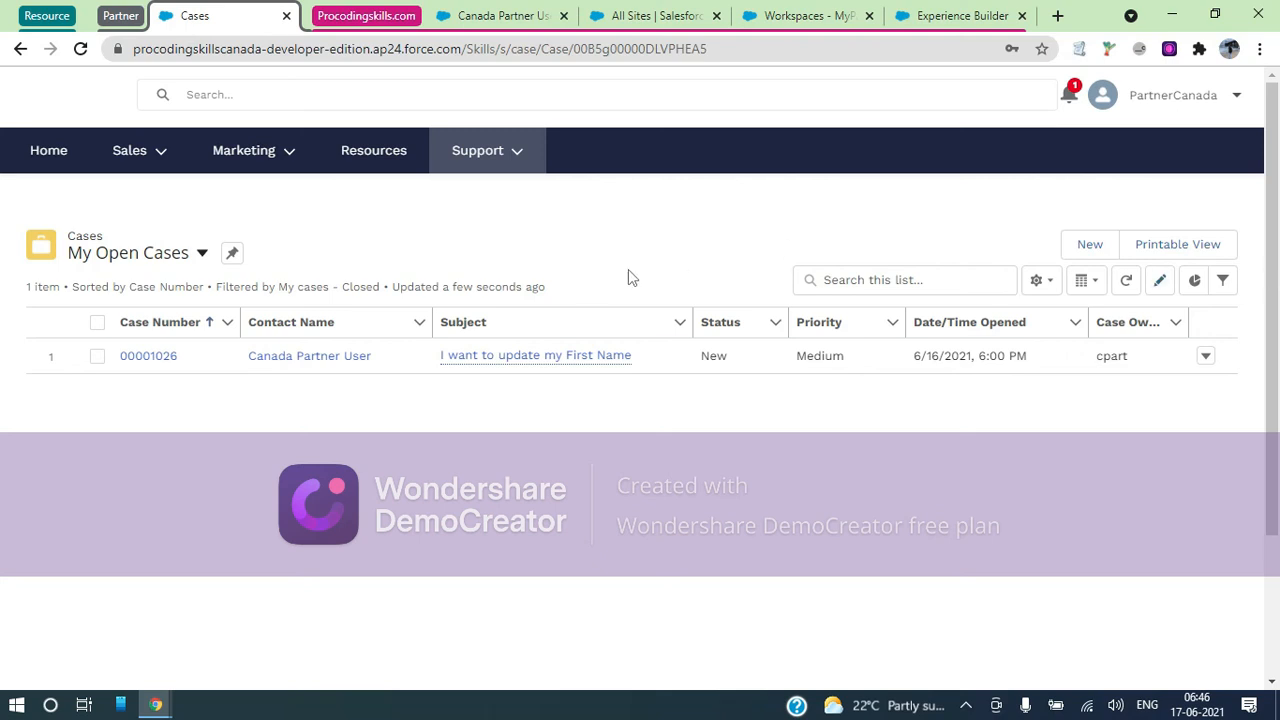
Log the PartnerCanada user out of the MyPartners portal from its user menu
{"action": "left_click", "coordinate": [1232, 99]}
{"action": "left_click", "coordinate": [1108, 273]}
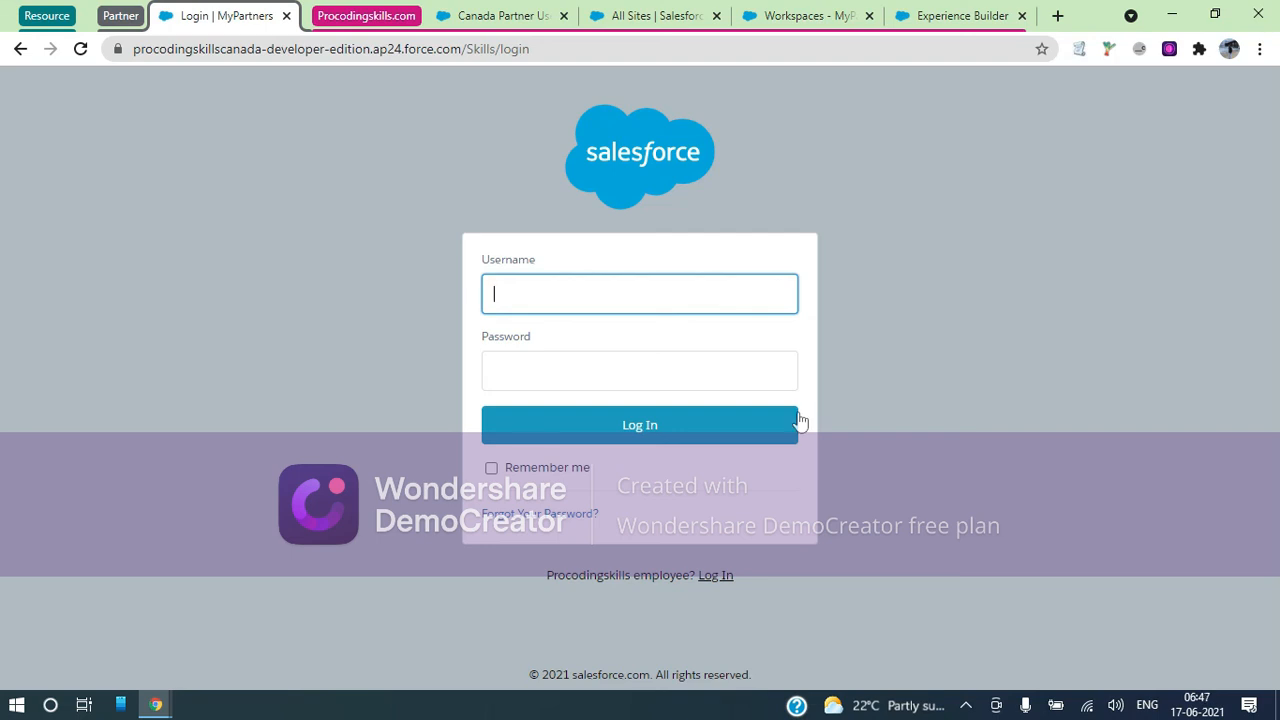
On the Canada Partner User contact record, choose Delete from the actions menu and confirm
{"action": "left_click", "coordinate": [962, 15]}
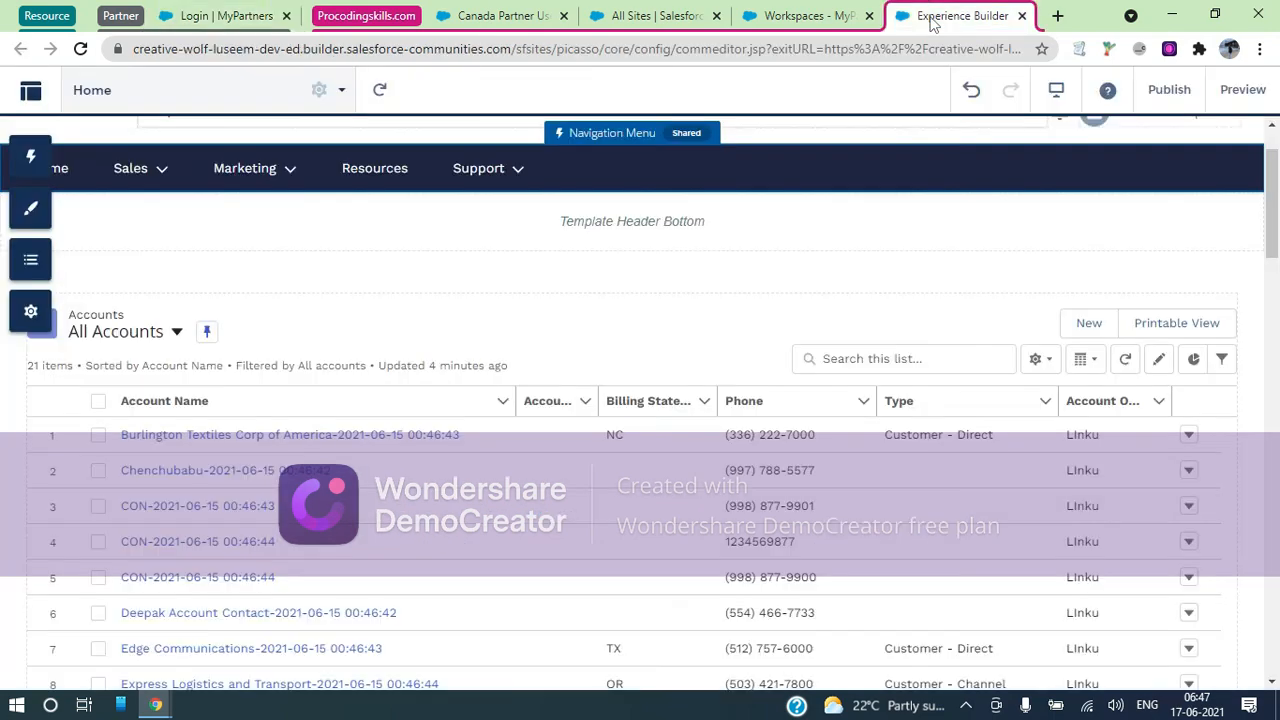
{"action": "left_click", "coordinate": [506, 14]}
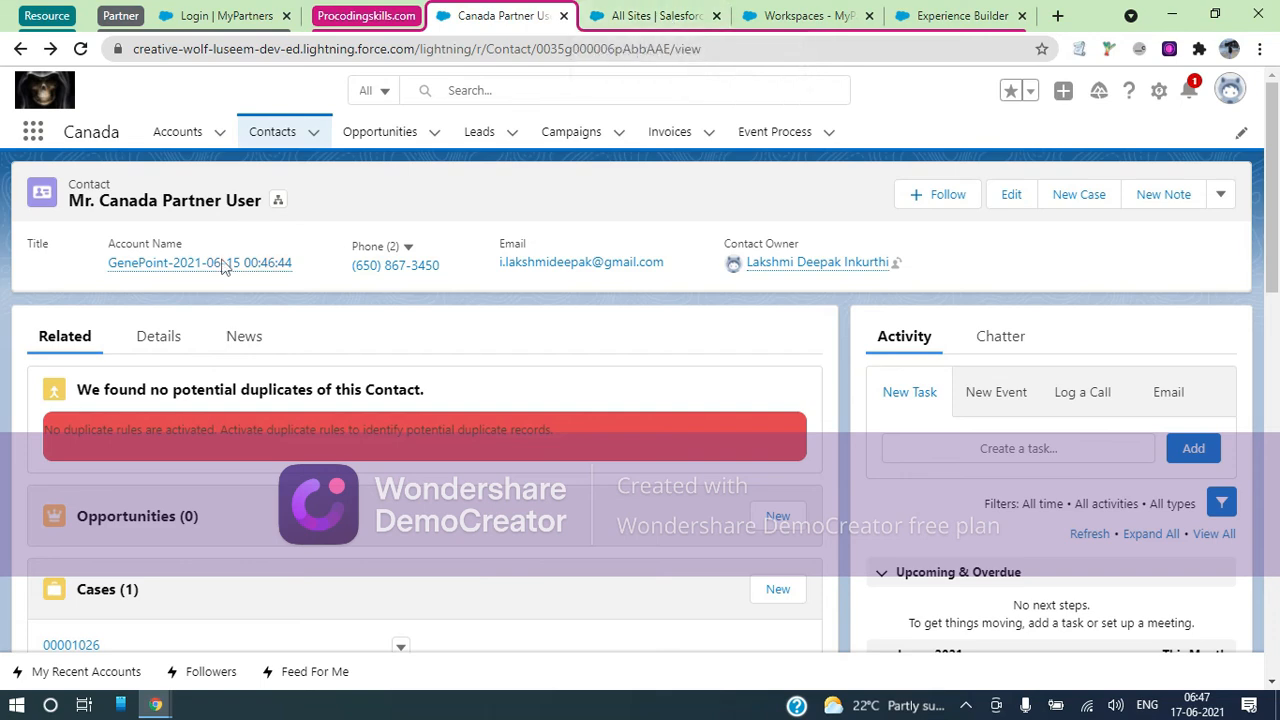
{"action": "left_click", "coordinate": [1221, 195]}
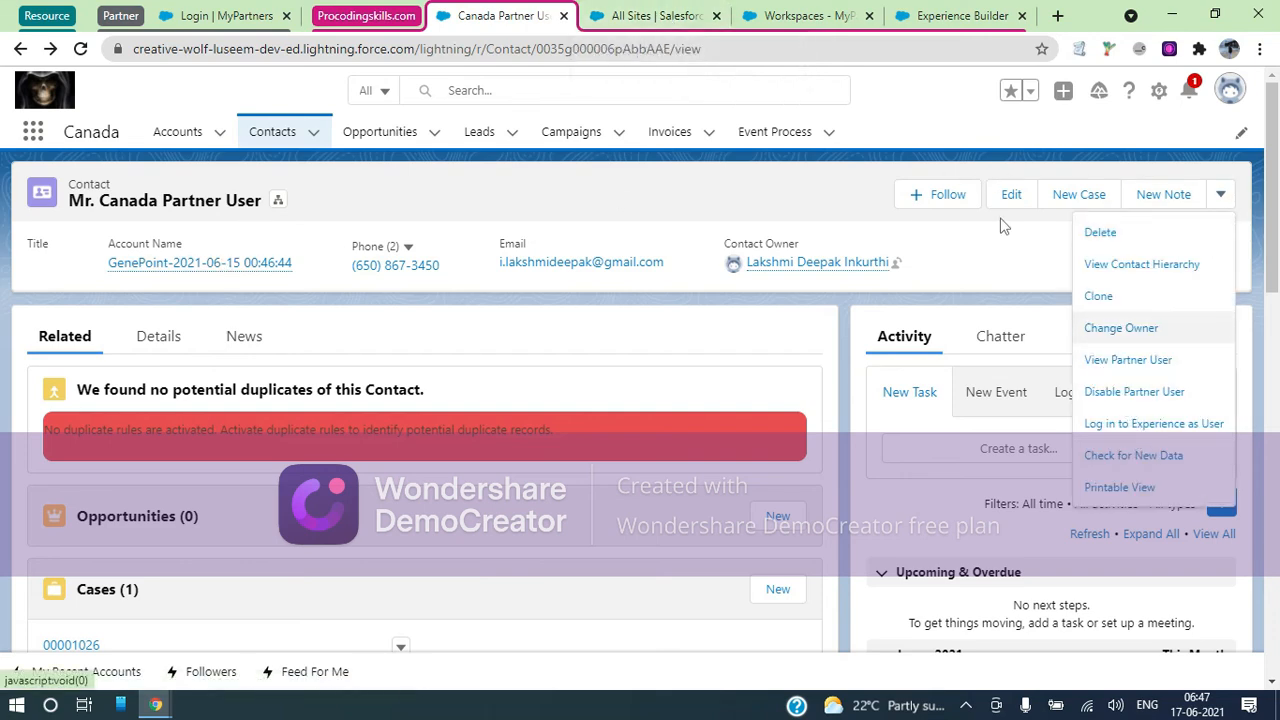
{"action": "left_click", "coordinate": [1221, 195]}
{"action": "left_click", "coordinate": [1221, 195]}
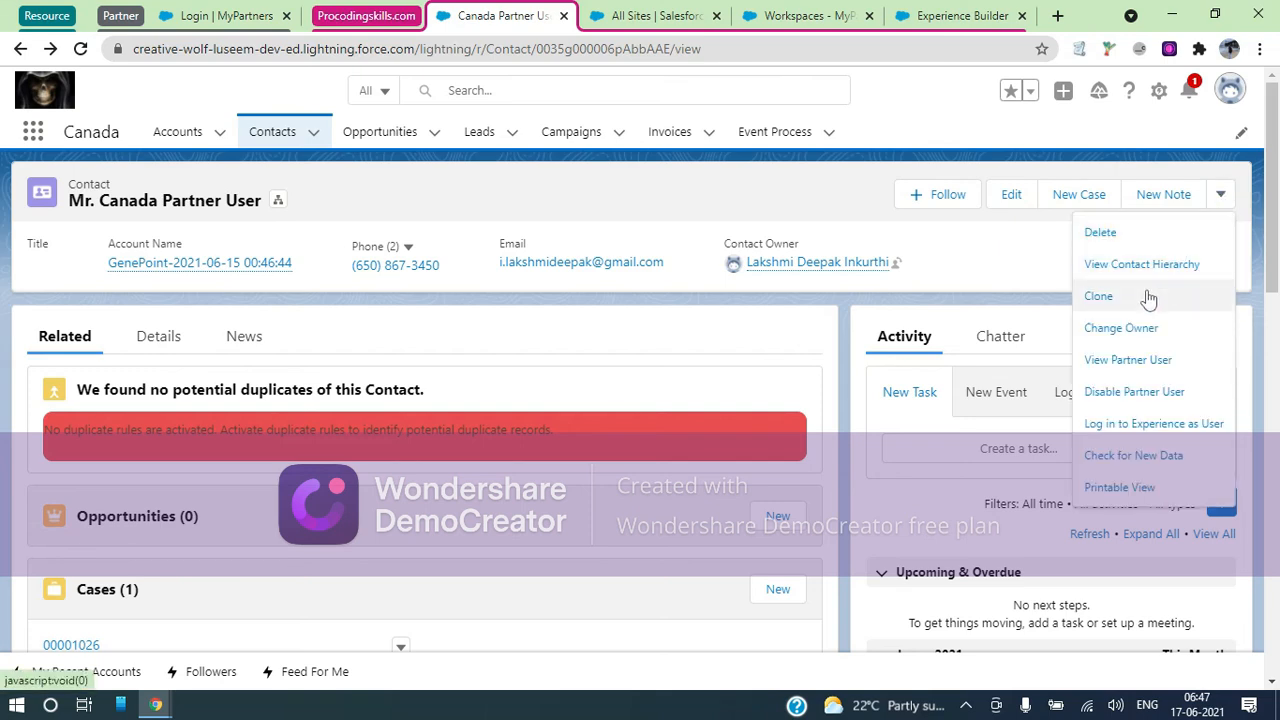
{"action": "left_click", "coordinate": [1125, 234]}
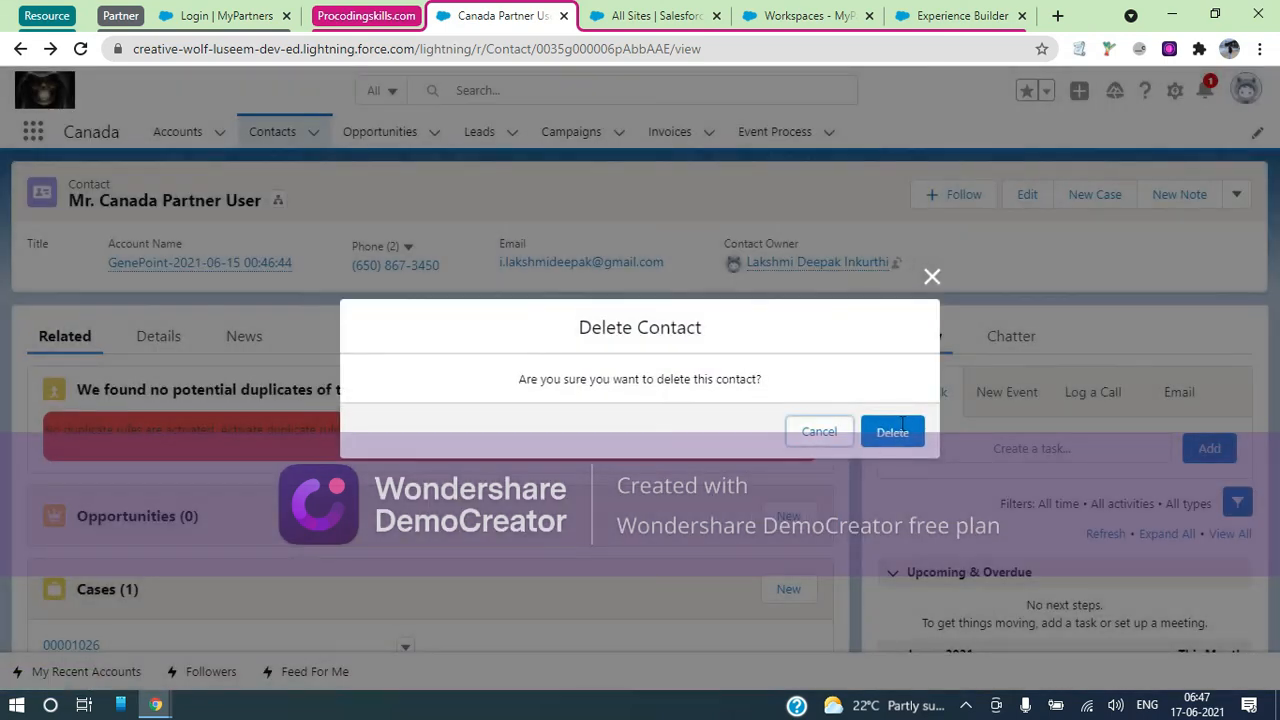
{"action": "left_click", "coordinate": [902, 426]}
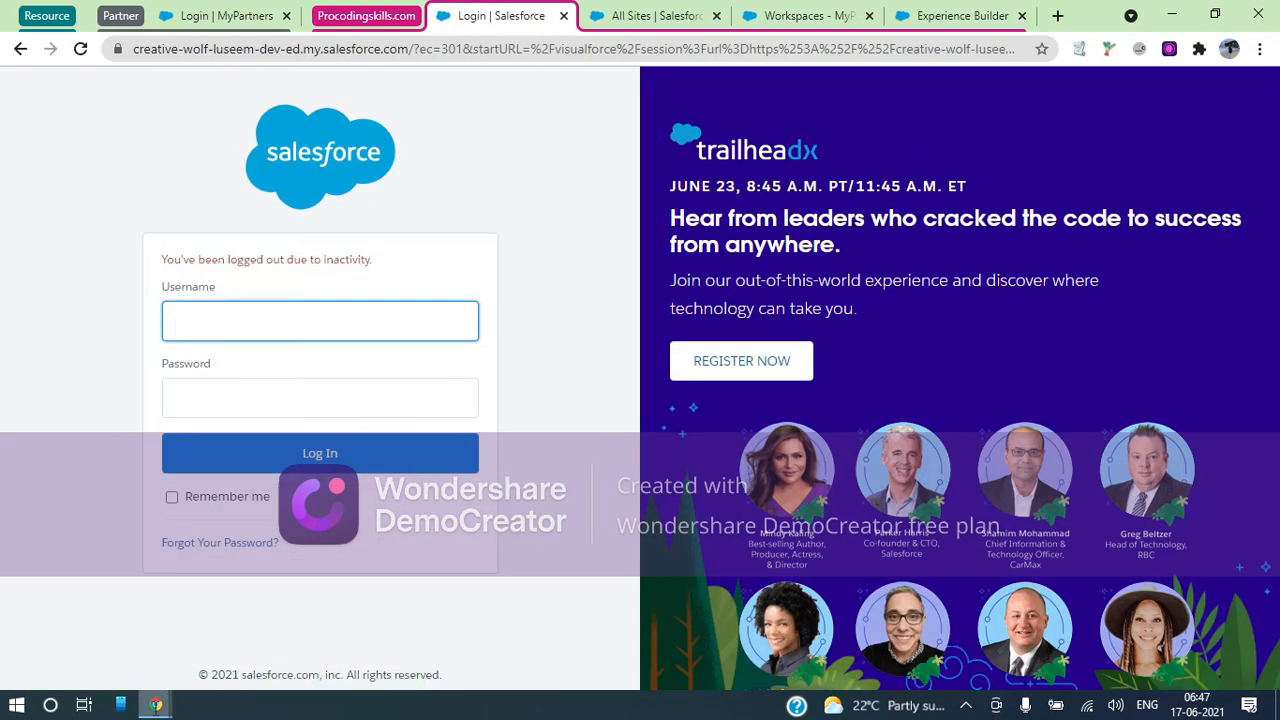
Run SFDX: Open Default Org in VS Code to start a fresh org session
{"action": "left_click", "coordinate": [155, 705]}
{"action": "key", "text": "ctrl+super+Left"}
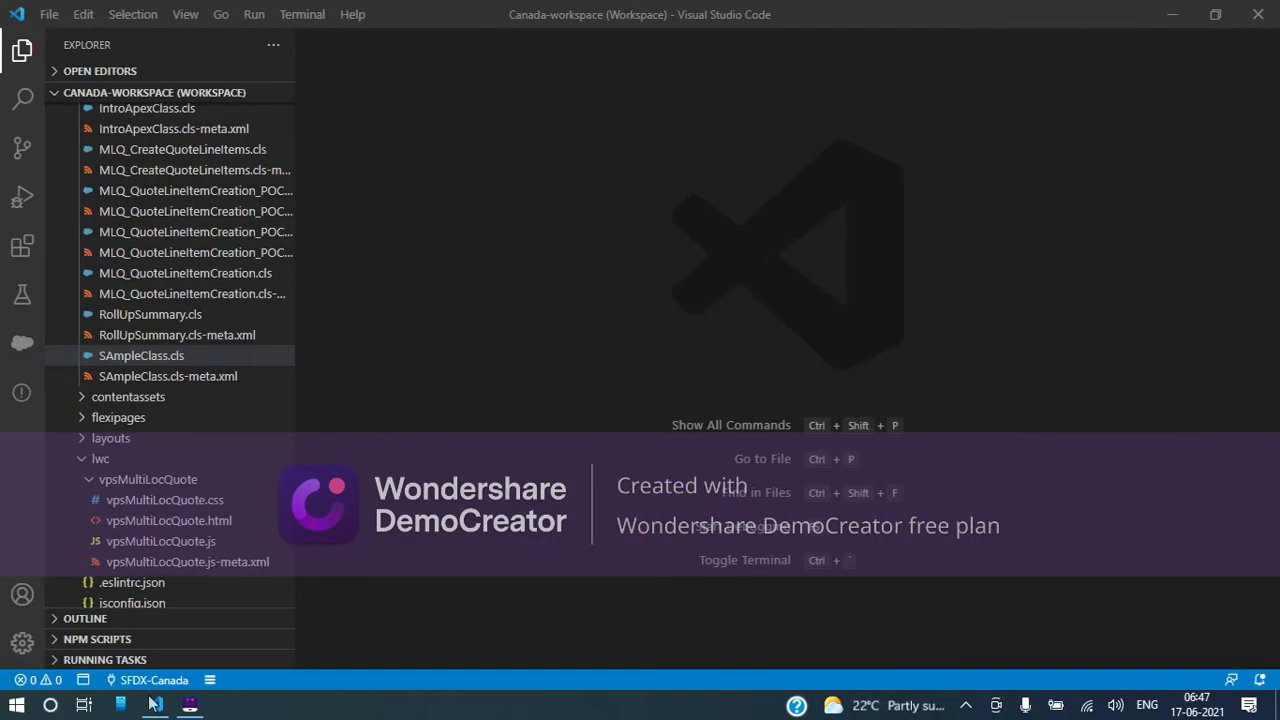
{"action": "left_click", "coordinate": [84, 680]}
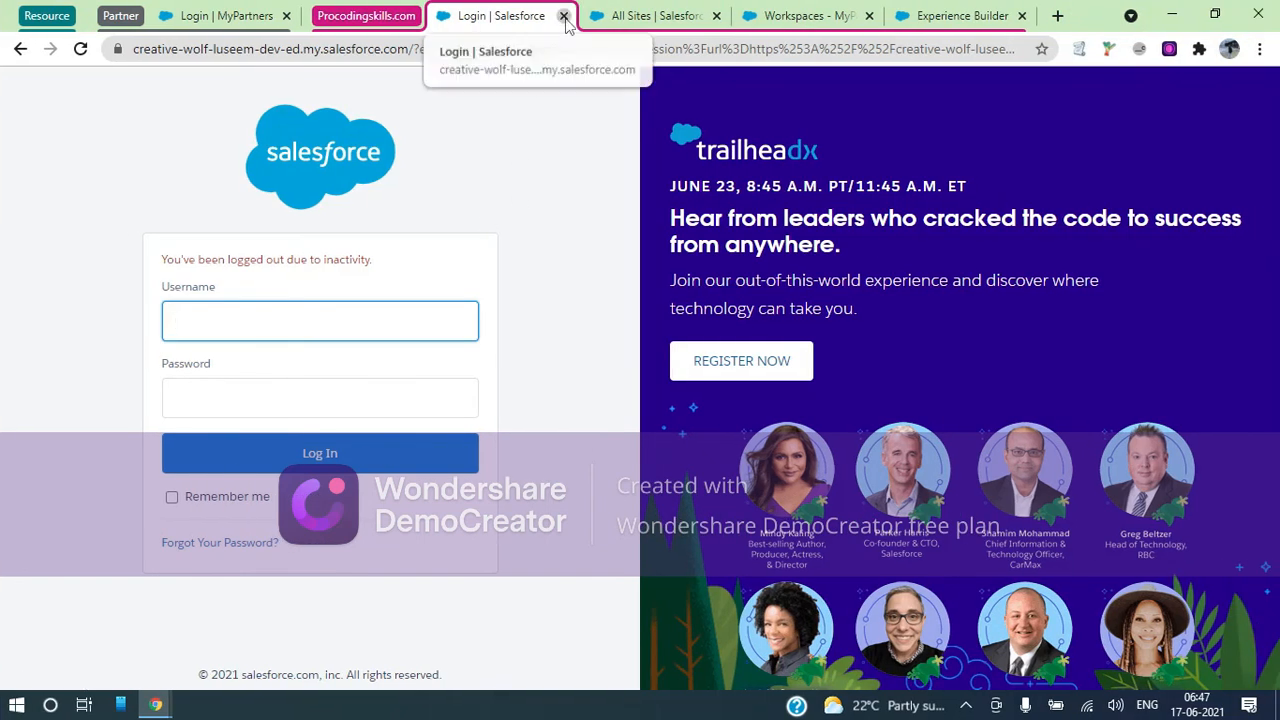
Close the timed-out sign-in, All Sites and Workspaces tabs
{"action": "left_click", "coordinate": [564, 17]}
{"action": "left_click", "coordinate": [564, 17]}
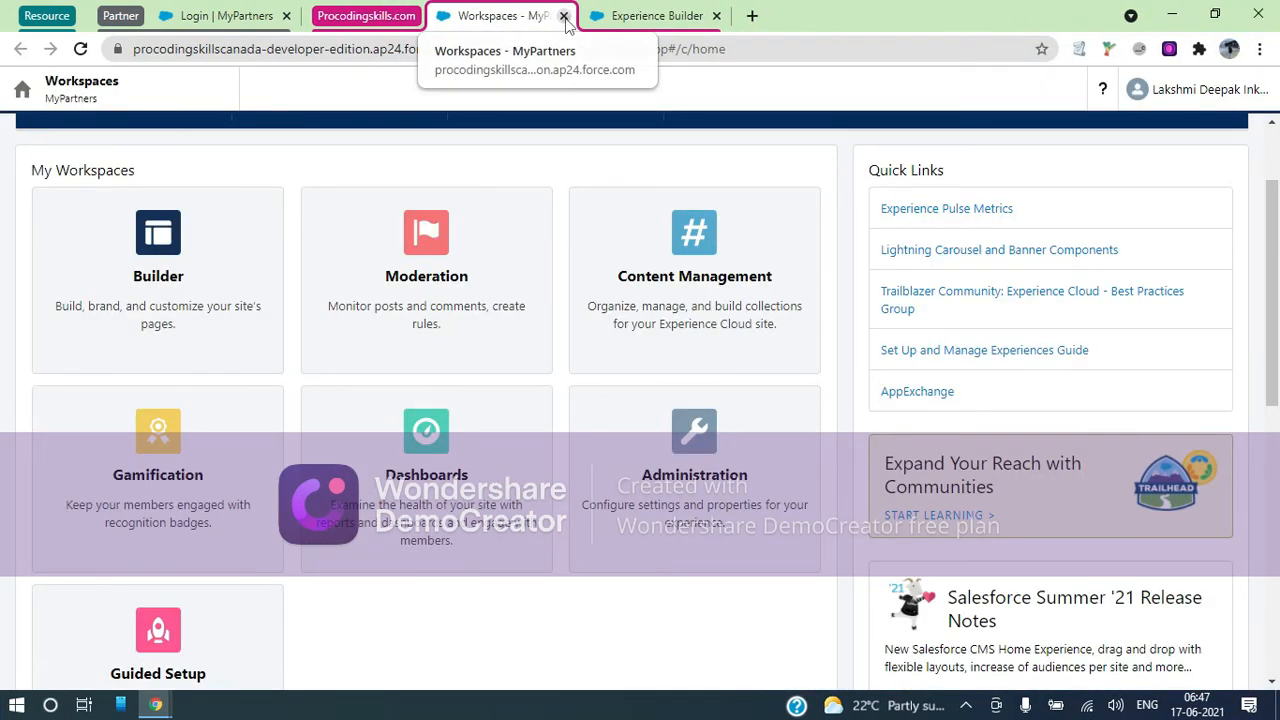
{"action": "left_click", "coordinate": [564, 17]}
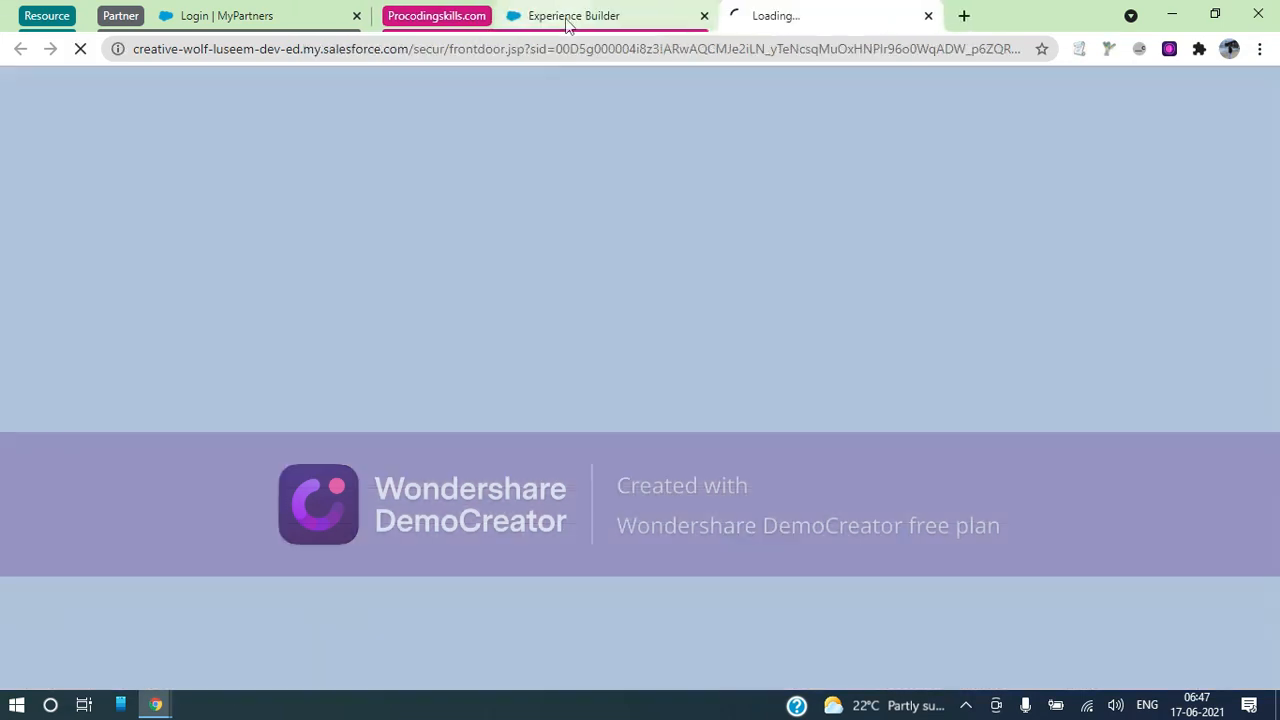
Load the new session's Setup URL in the Experience Builder tab and close the duplicate Lightning tab
{"action": "left_click", "coordinate": [566, 20]}
{"action": "left_click", "coordinate": [816, 25]}
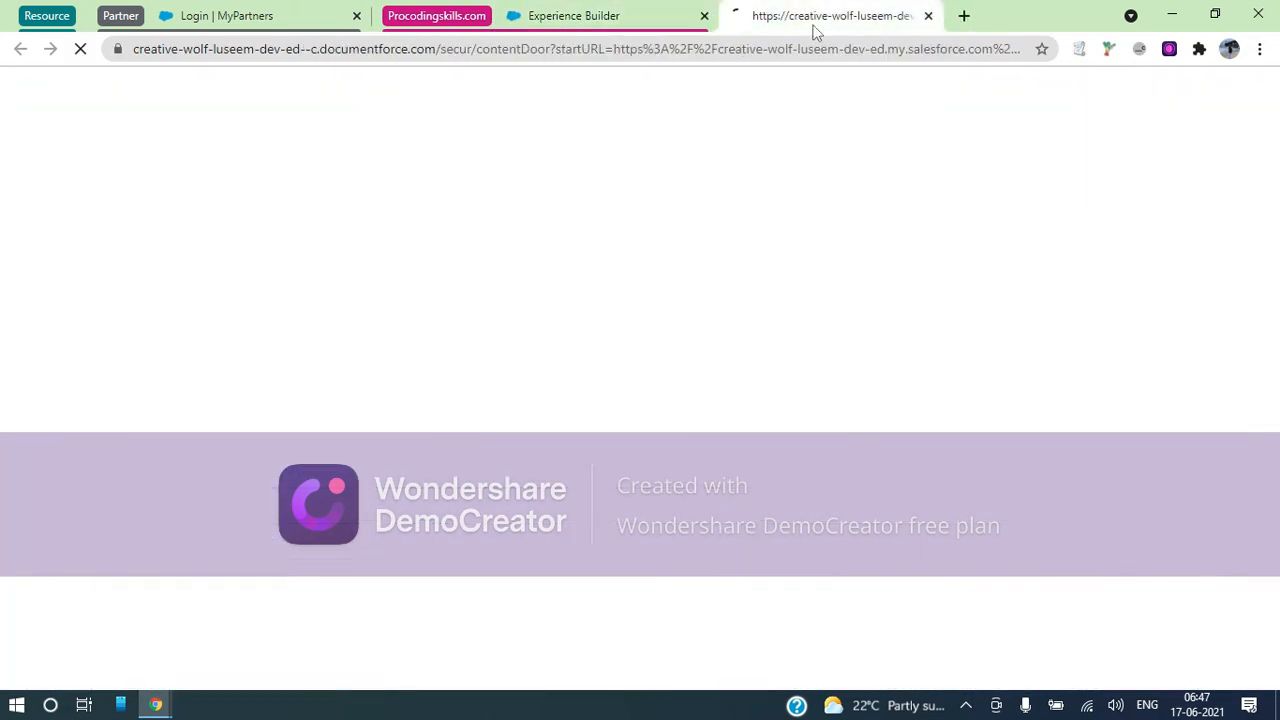
{"action": "left_click", "coordinate": [715, 47]}
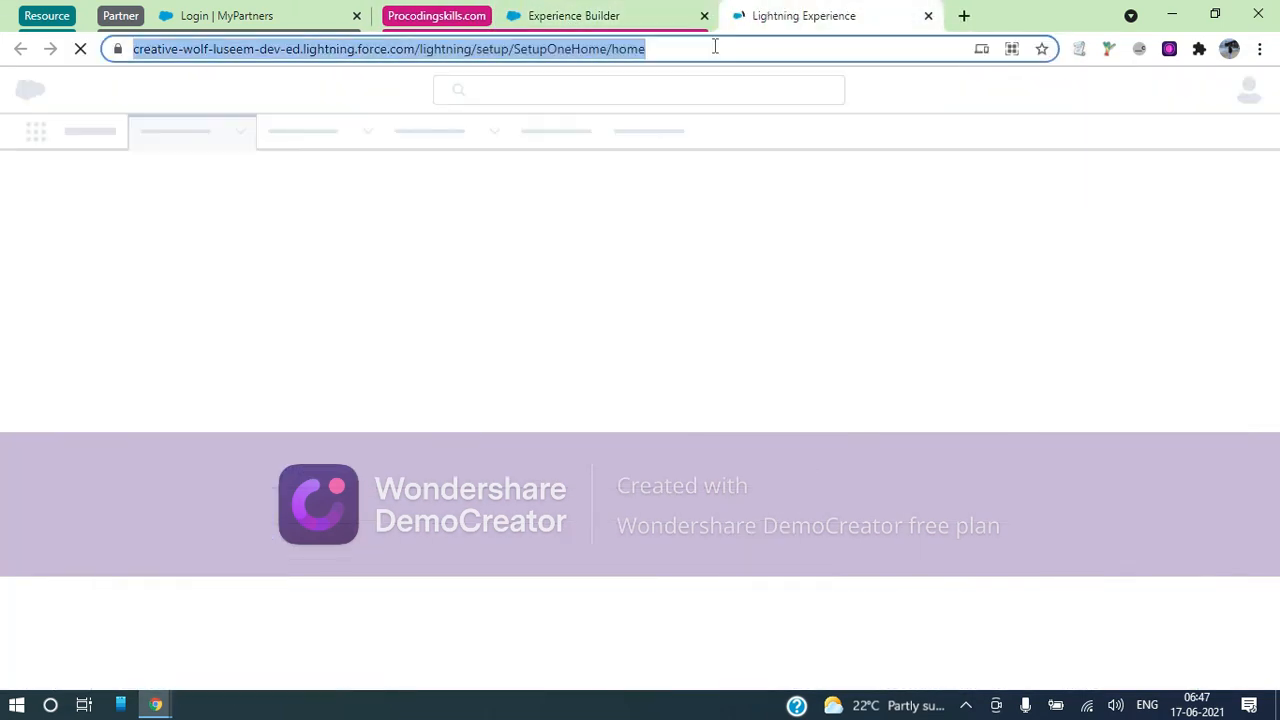
{"action": "key", "text": "ctrl+c"}
{"action": "left_click", "coordinate": [640, 22]}
{"action": "left_click", "coordinate": [619, 42]}
{"action": "key", "text": "ctrl+v"}
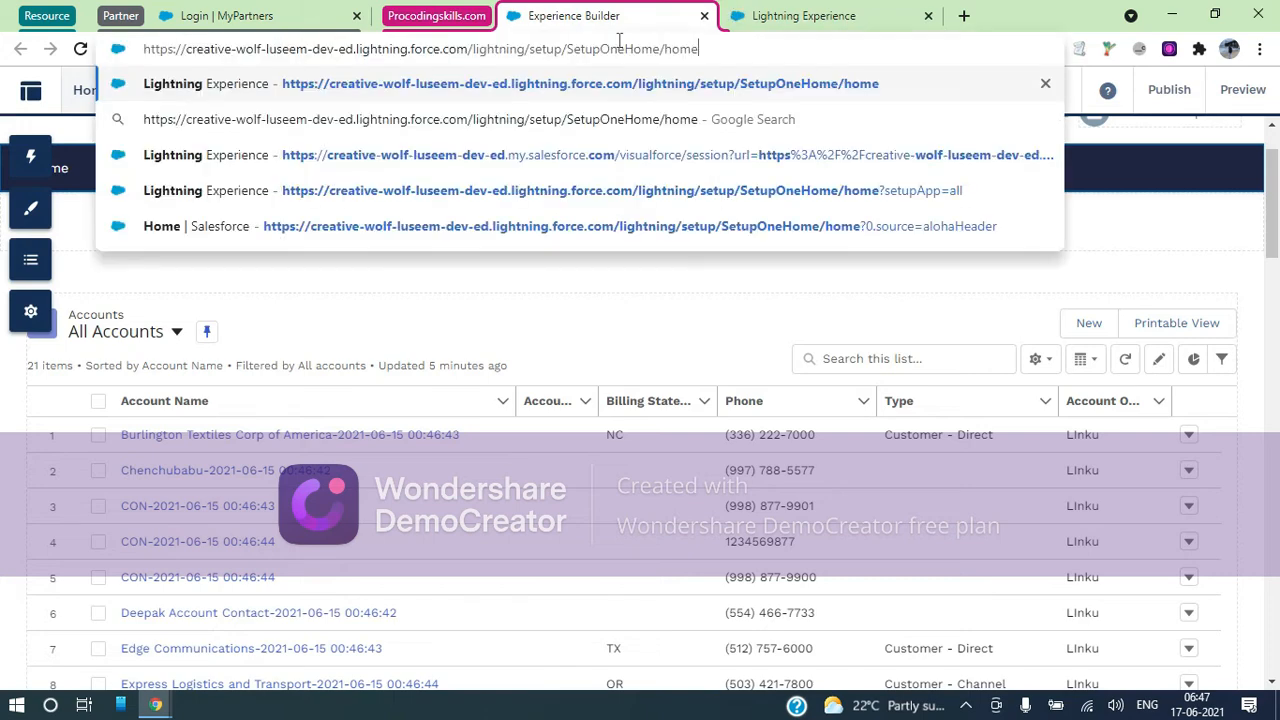
{"action": "key", "text": "Return"}
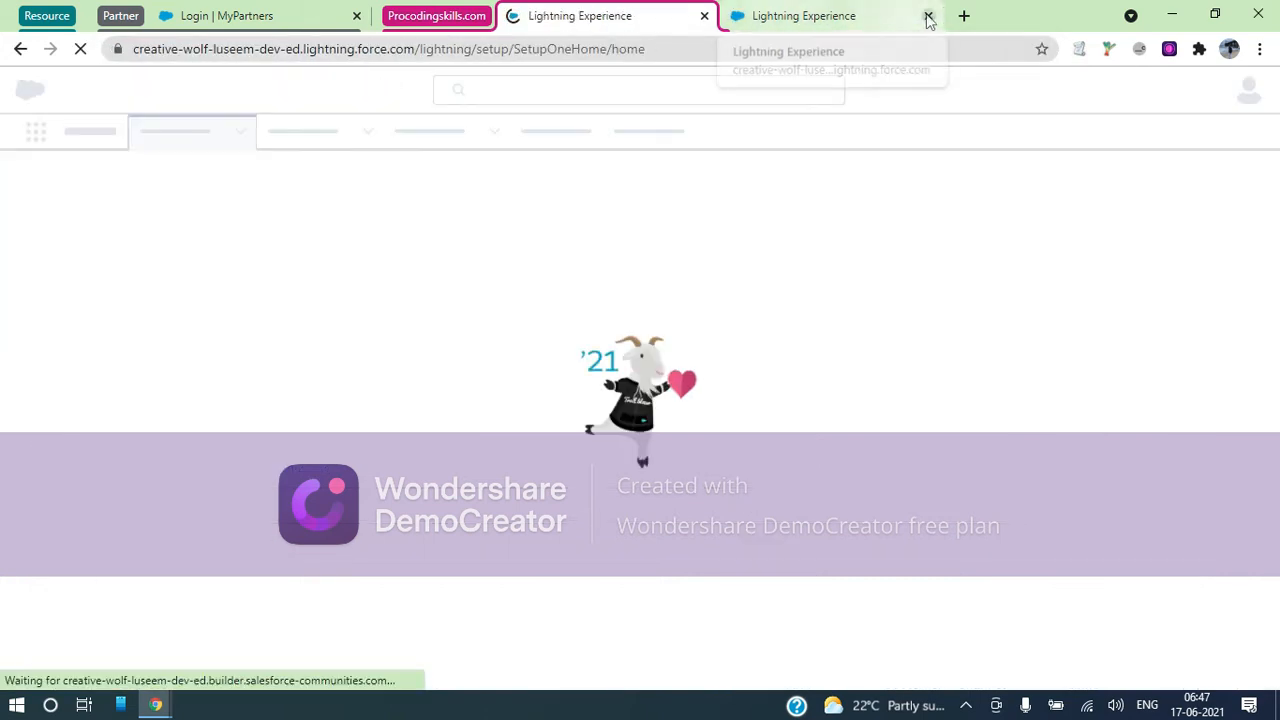
{"action": "left_click", "coordinate": [928, 17]}
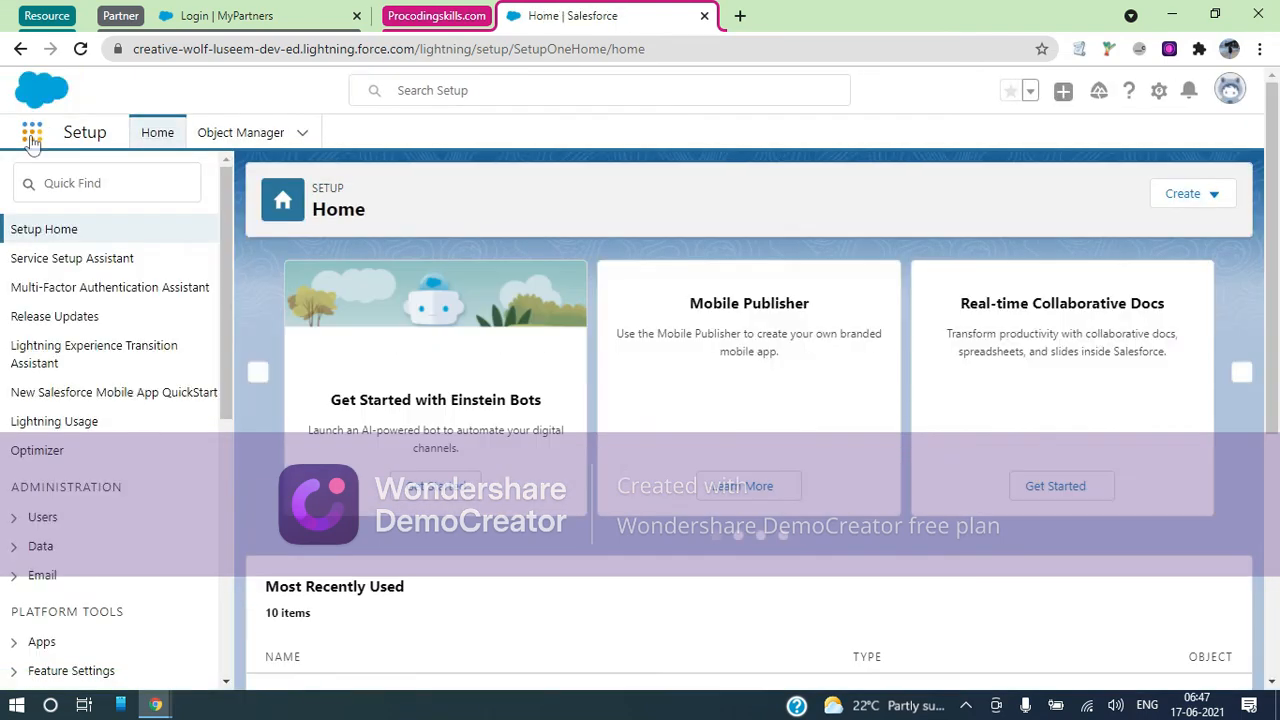
Reach Contacts via App Launcher search 'conta', open Canada Partner User, and choose Delete
{"action": "left_click", "coordinate": [31, 137]}
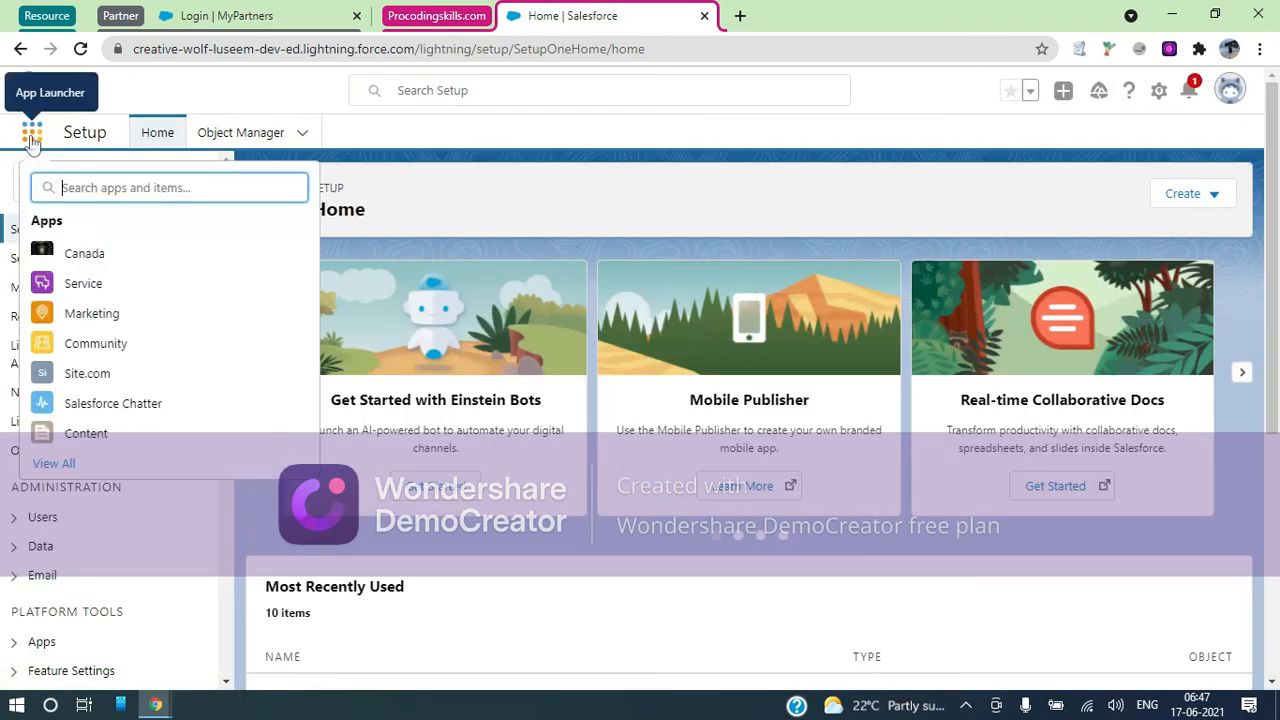
{"action": "type", "text": "conta"}
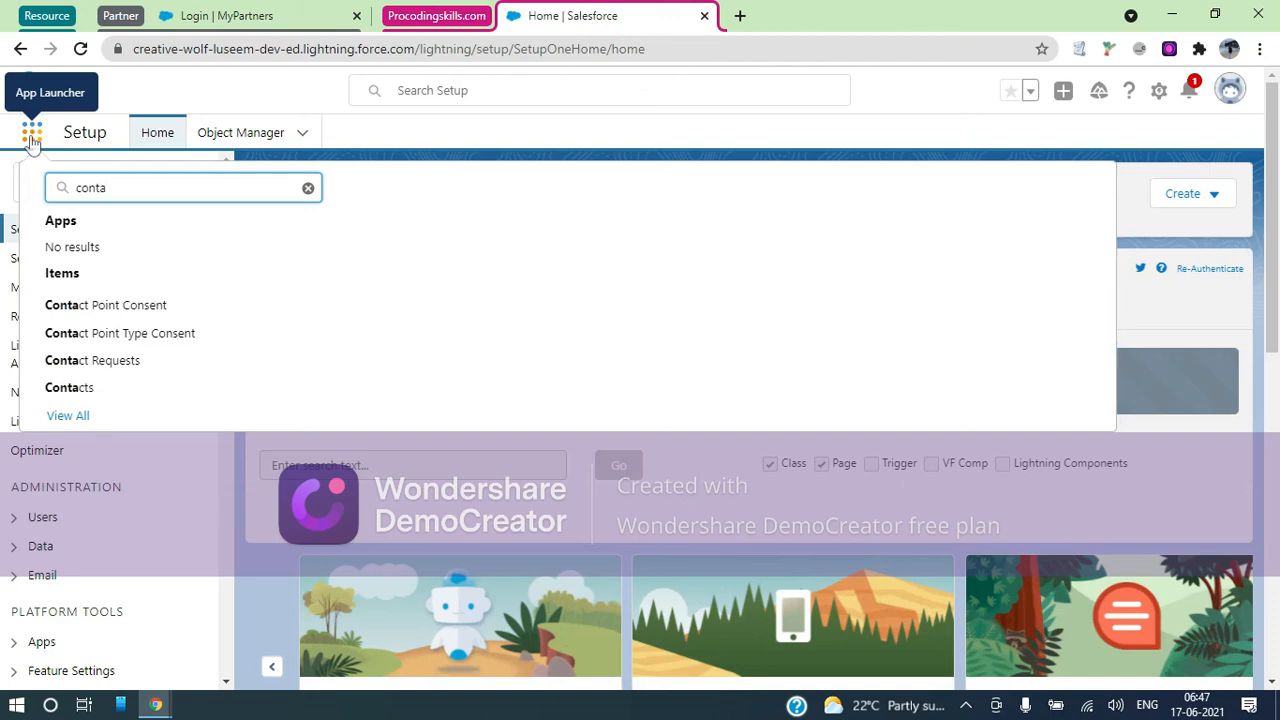
{"action": "left_click", "coordinate": [80, 390]}
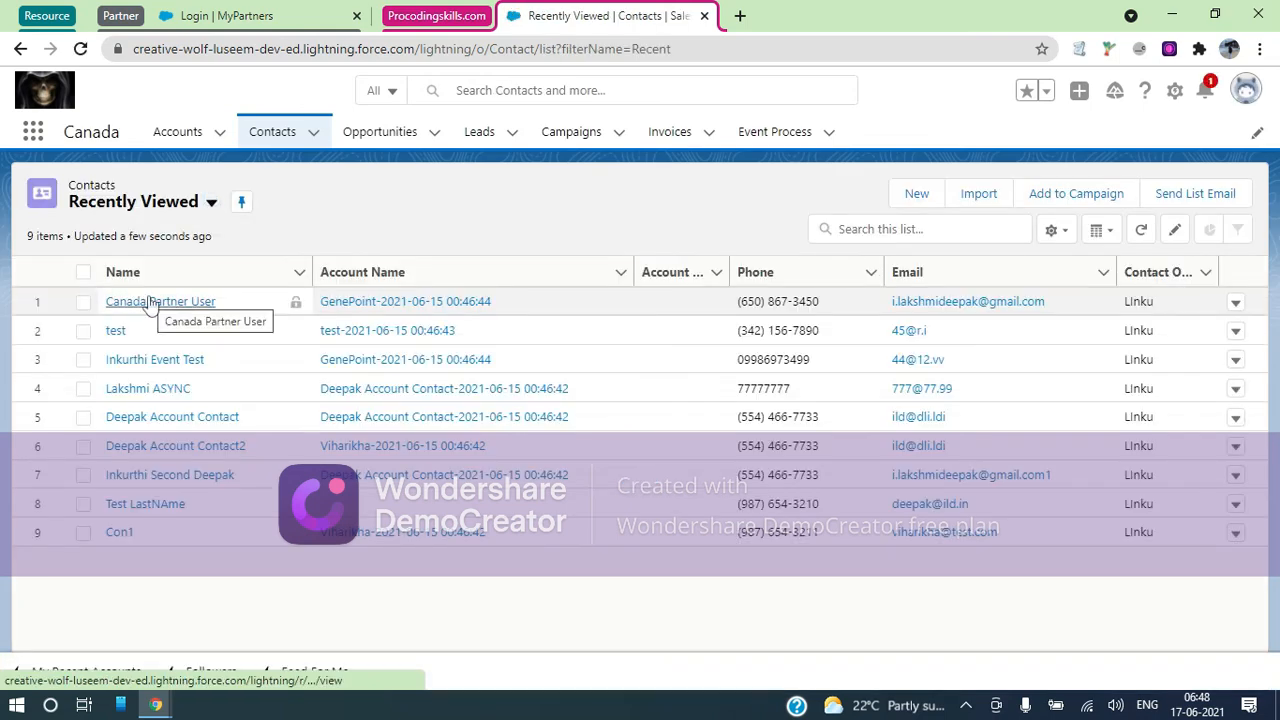
{"action": "left_click", "coordinate": [148, 302]}
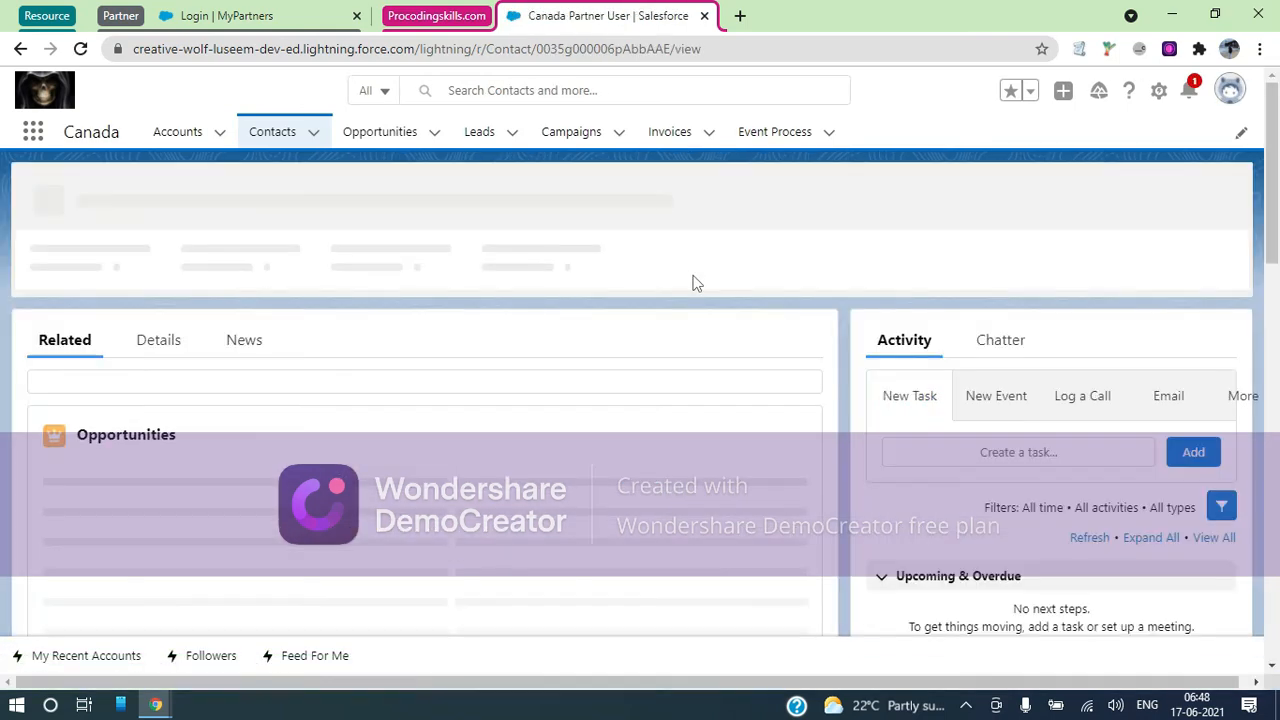
{"action": "left_click", "coordinate": [1219, 202]}
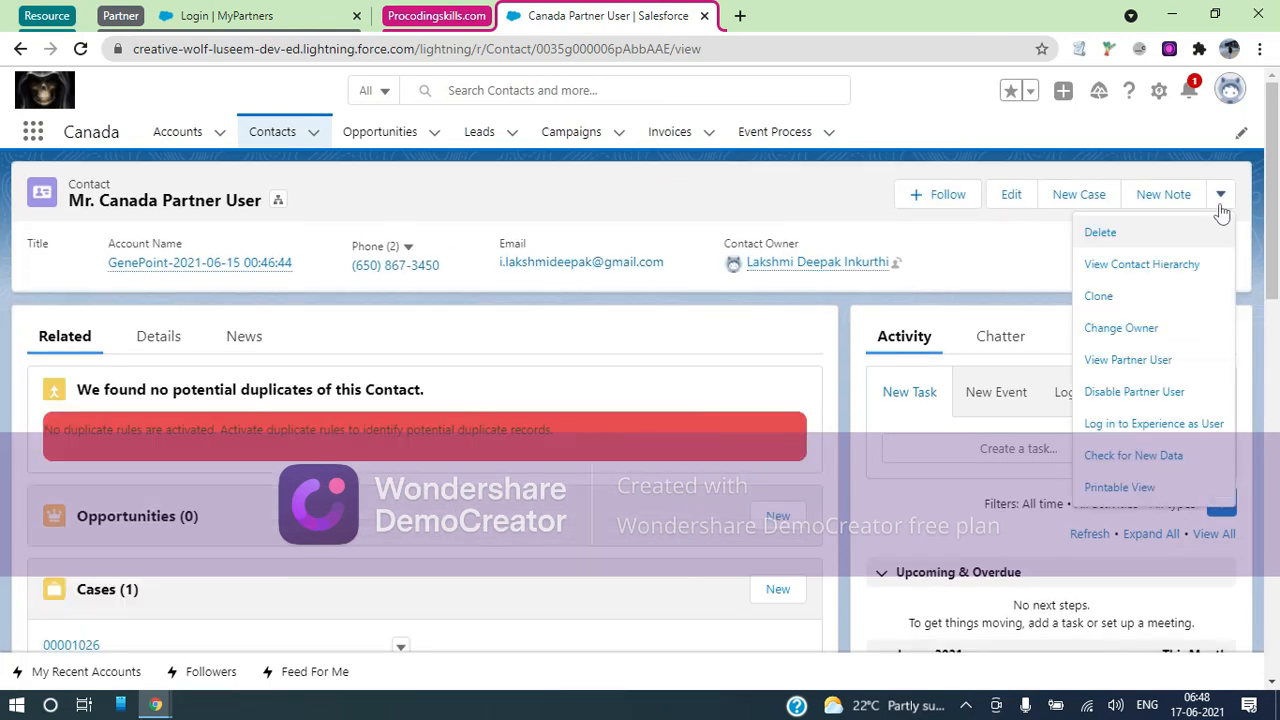
{"action": "left_click", "coordinate": [1102, 232]}
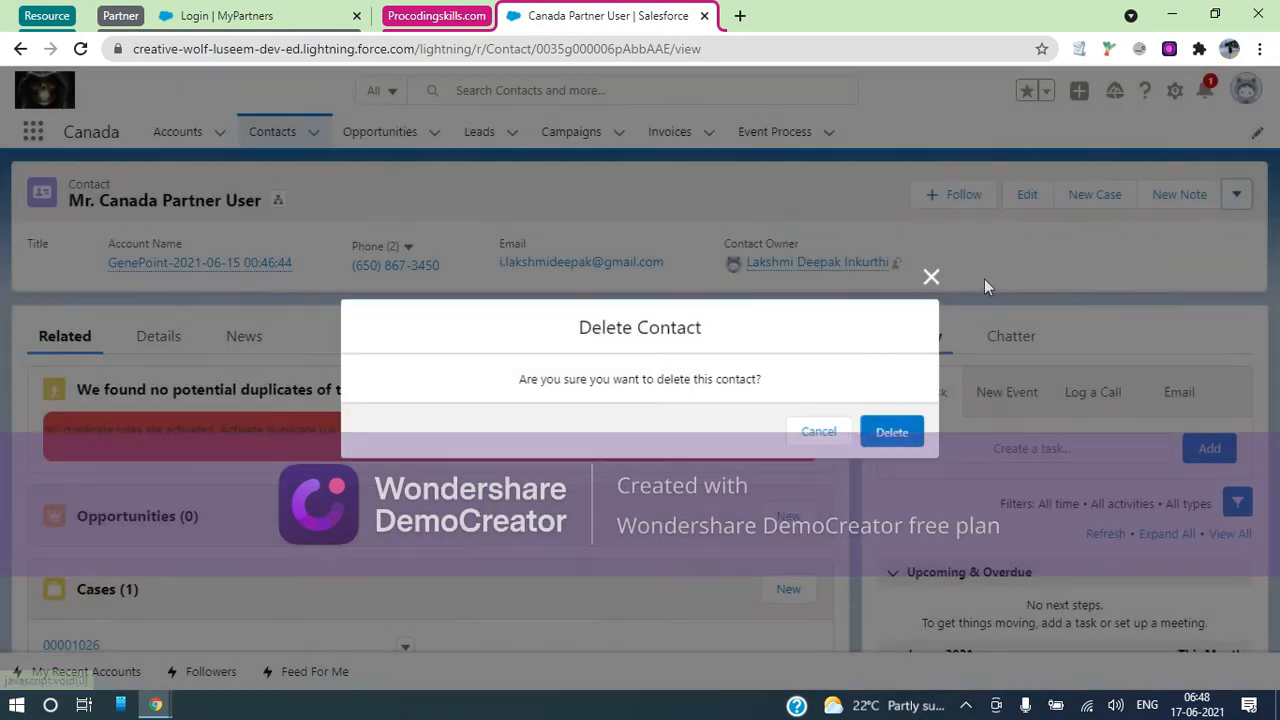
Confirm Delete, read the error citing case 00001026 and the portal user, and close it
{"action": "left_click", "coordinate": [893, 432]}
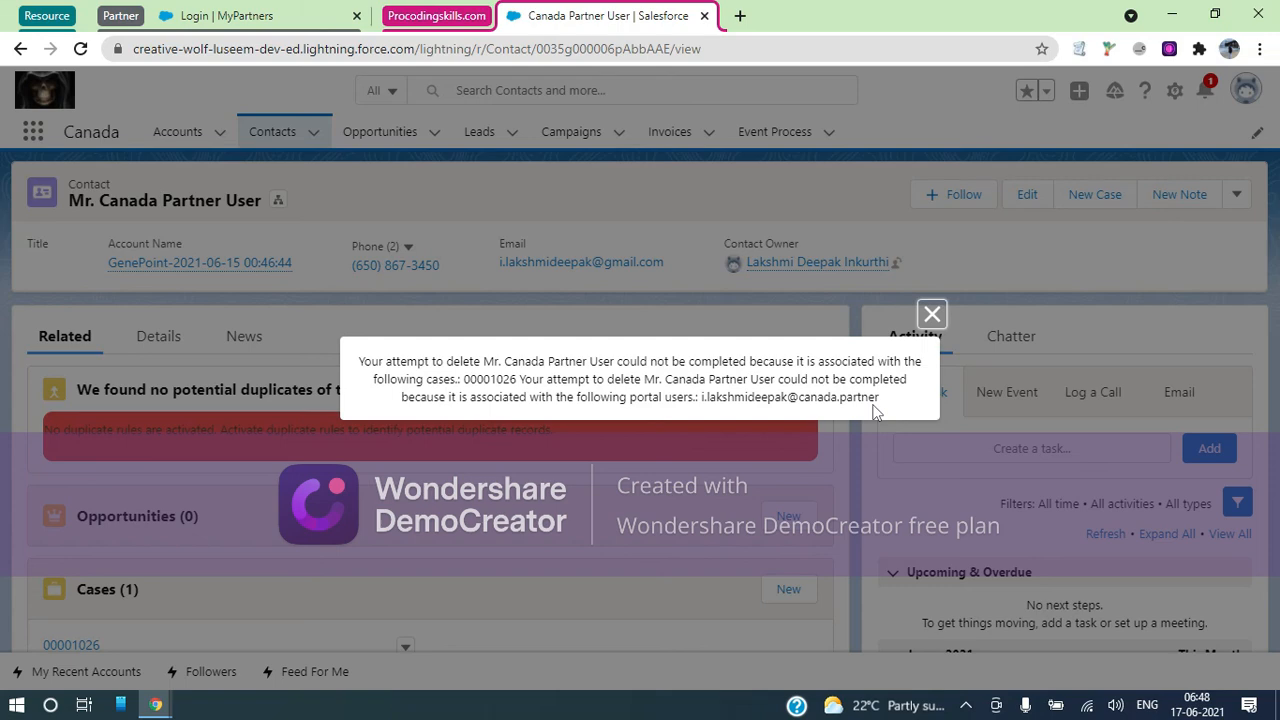
{"action": "left_click", "coordinate": [932, 314]}
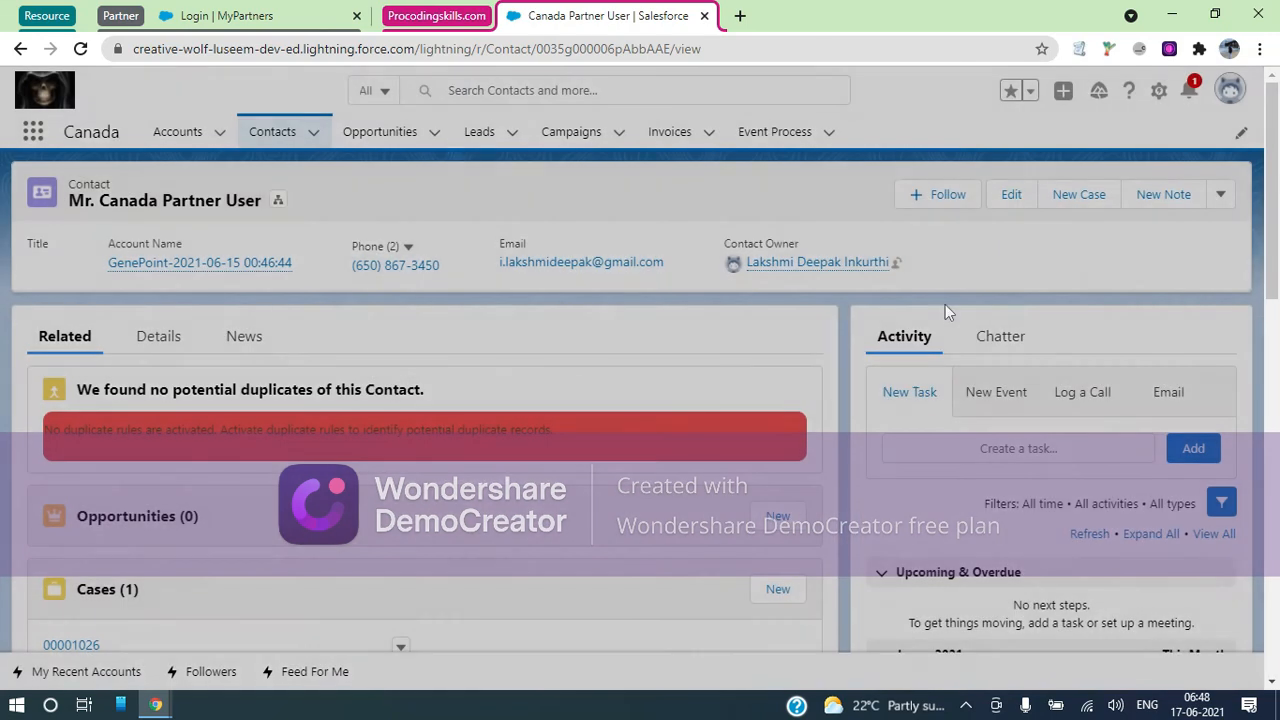
Open Setup in a new tab, find Users via Quick Find 'users', and open the Gold Partner user
{"action": "left_click", "coordinate": [1159, 92]}
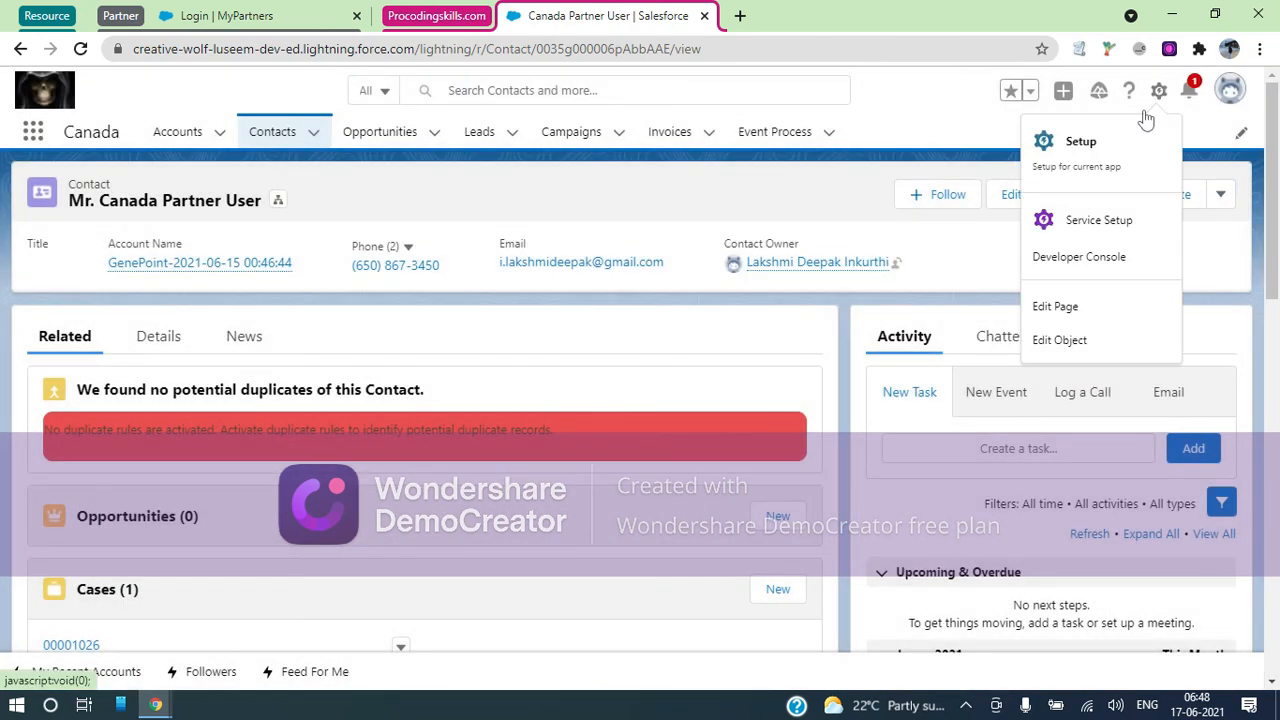
{"action": "left_click", "coordinate": [1095, 172]}
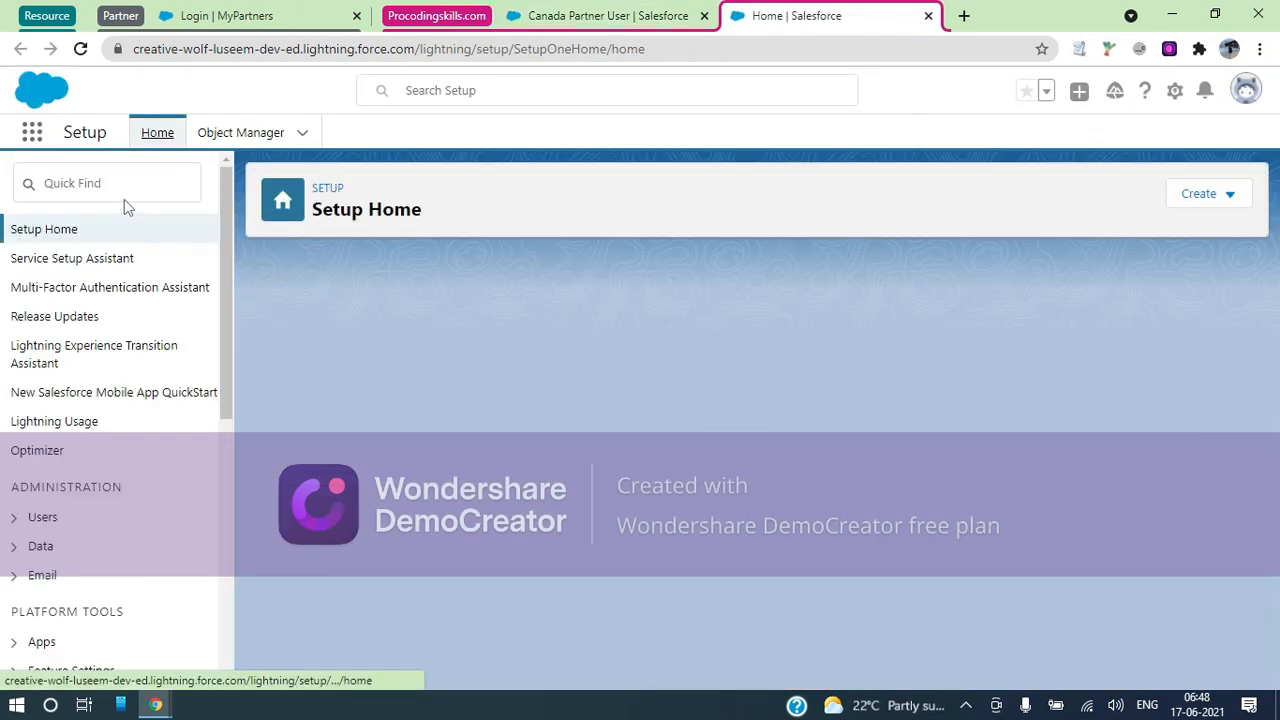
{"action": "left_click", "coordinate": [110, 191]}
{"action": "type", "text": "user"}
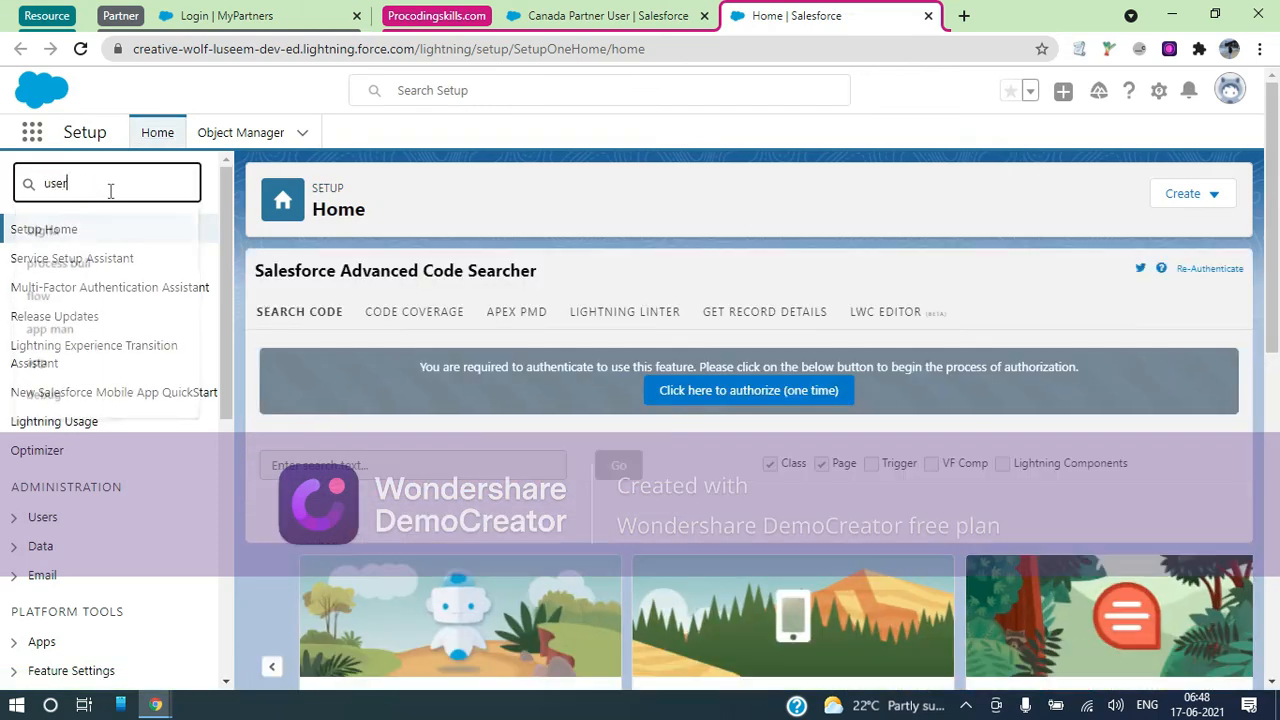
{"action": "type", "text": "s"}
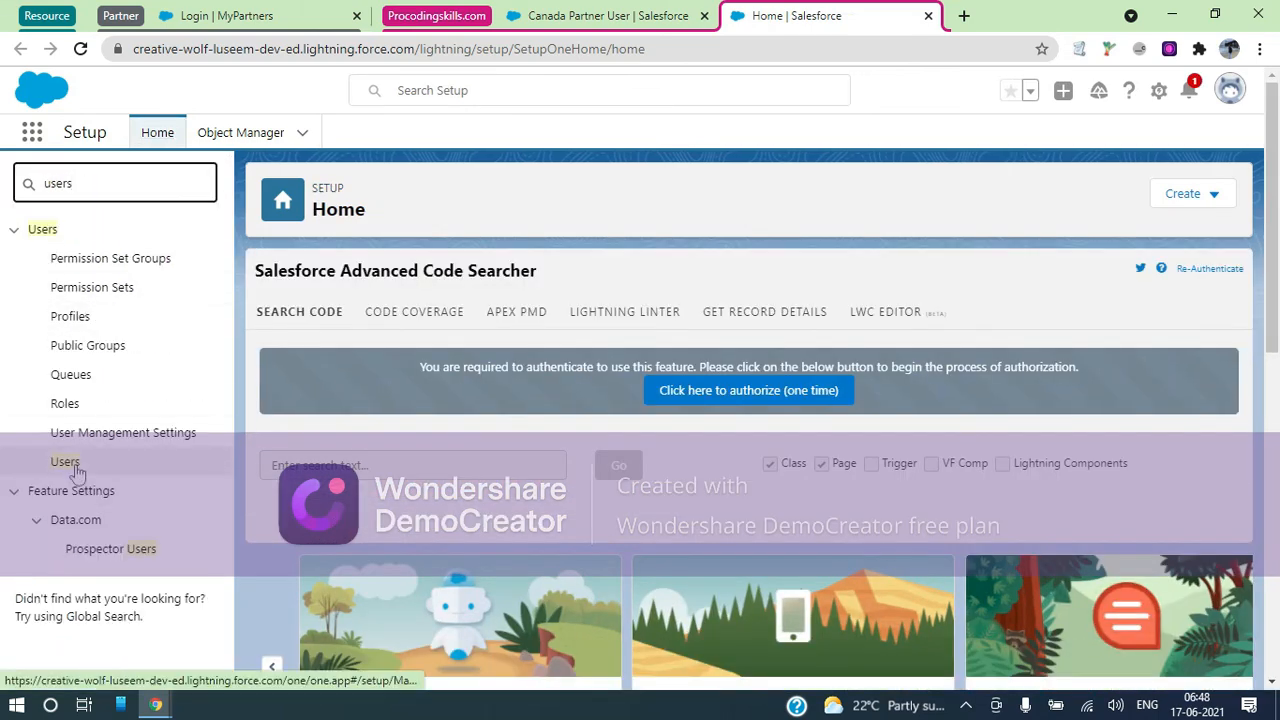
{"action": "left_click", "coordinate": [65, 461]}
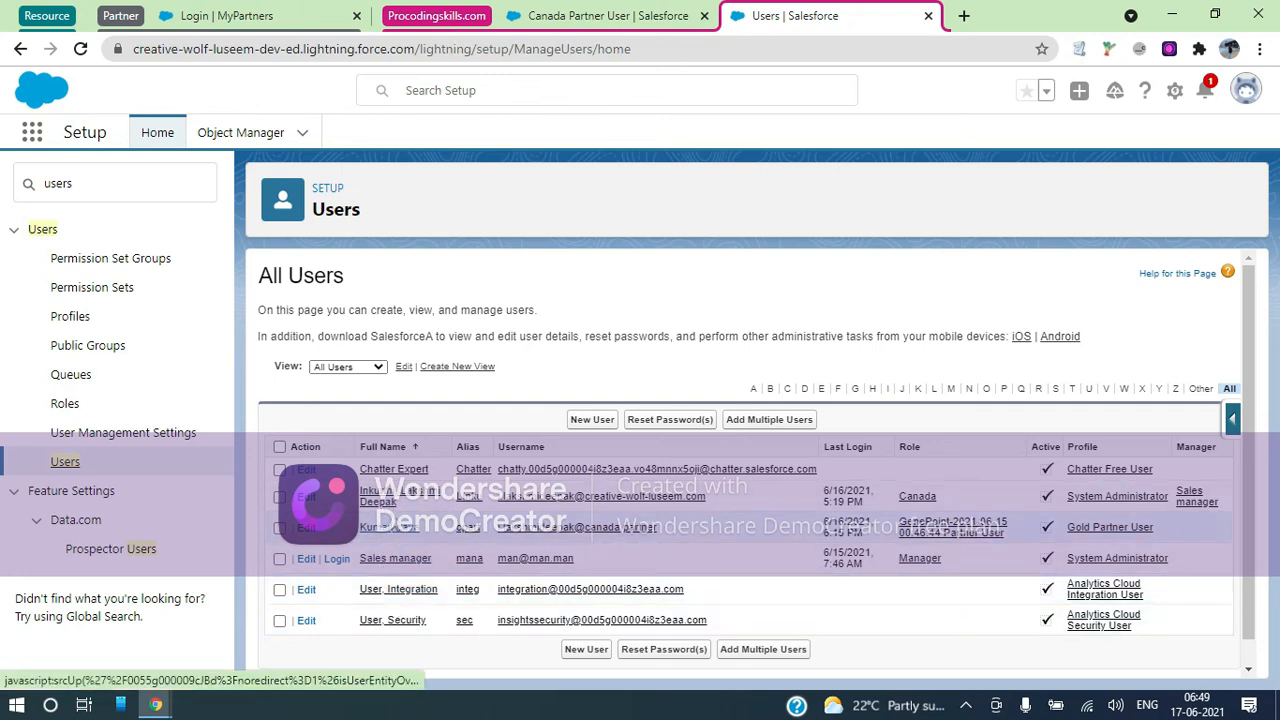
{"action": "left_click", "coordinate": [388, 538]}
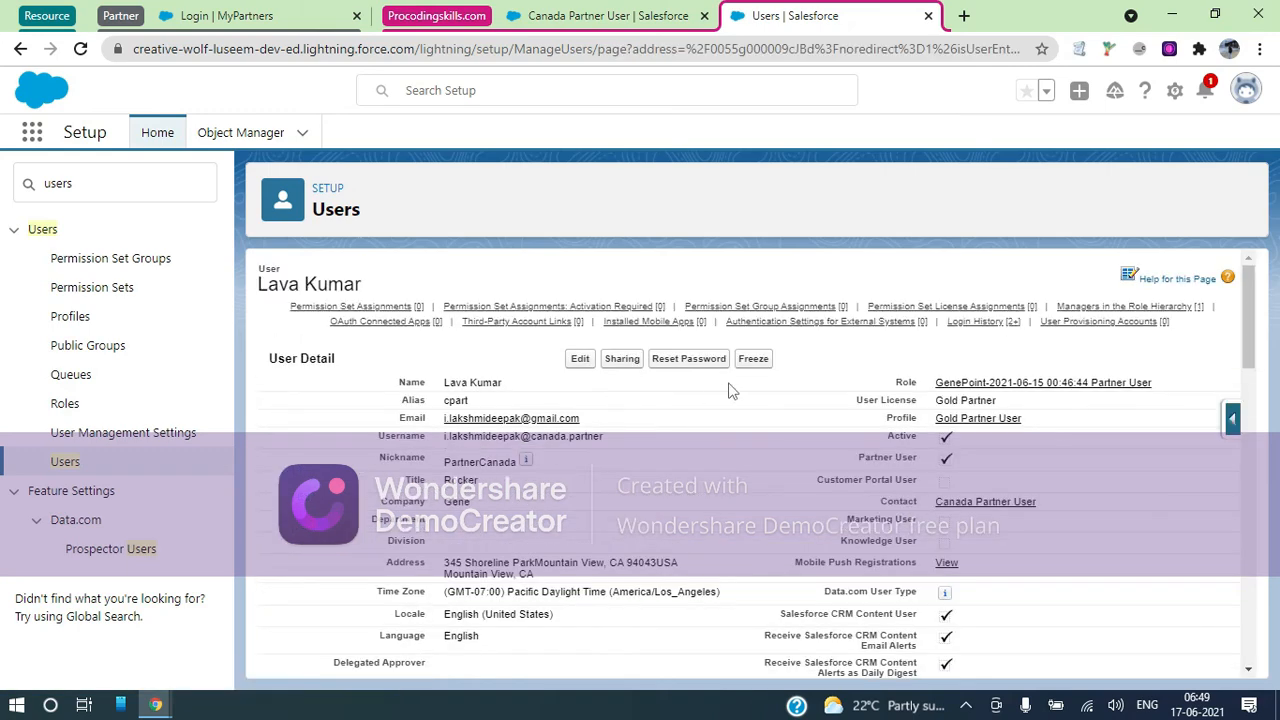
Uncheck Active on the Gold Partner user, accept the deactivation warning, and save
{"action": "left_click", "coordinate": [581, 359]}
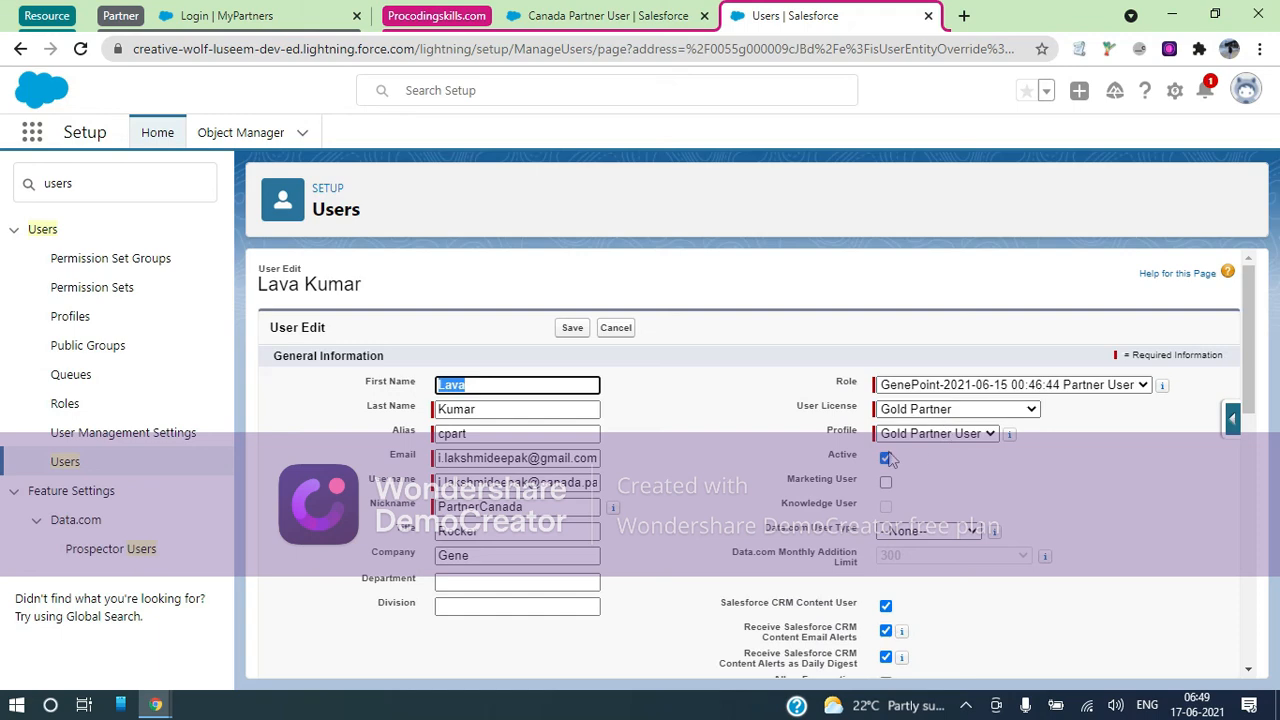
{"action": "left_click", "coordinate": [886, 459]}
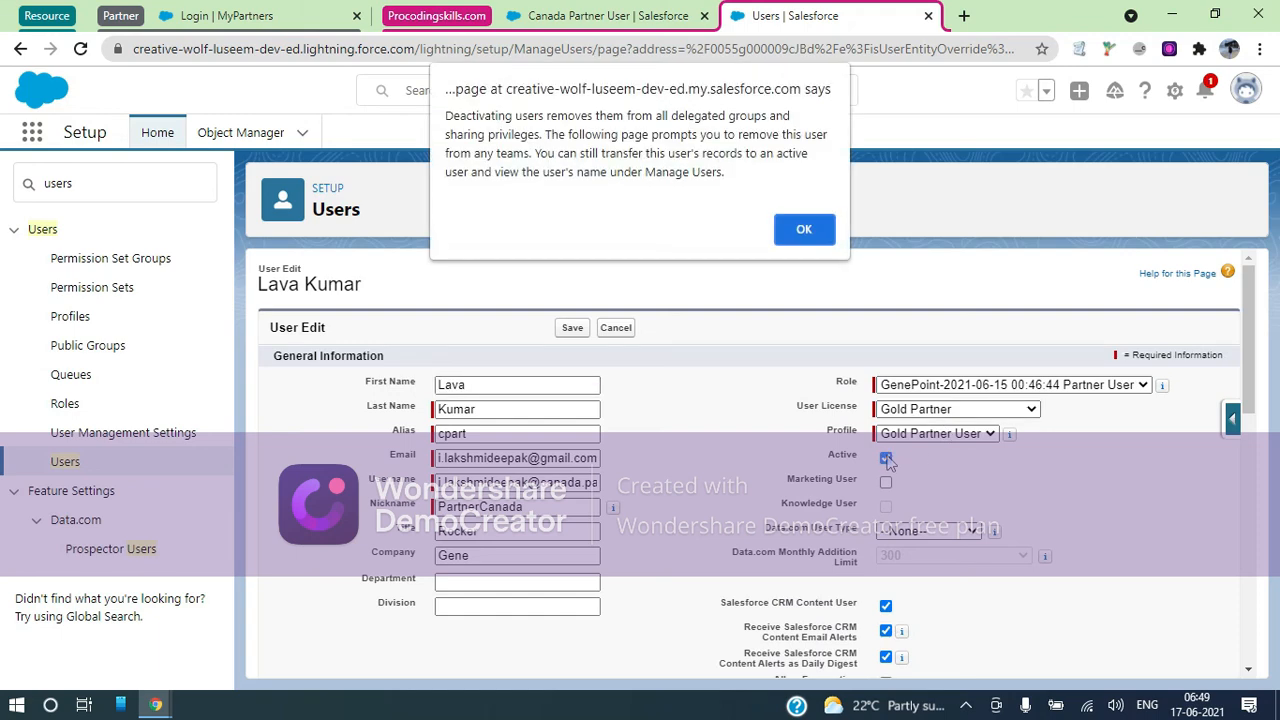
{"action": "left_click", "coordinate": [806, 230]}
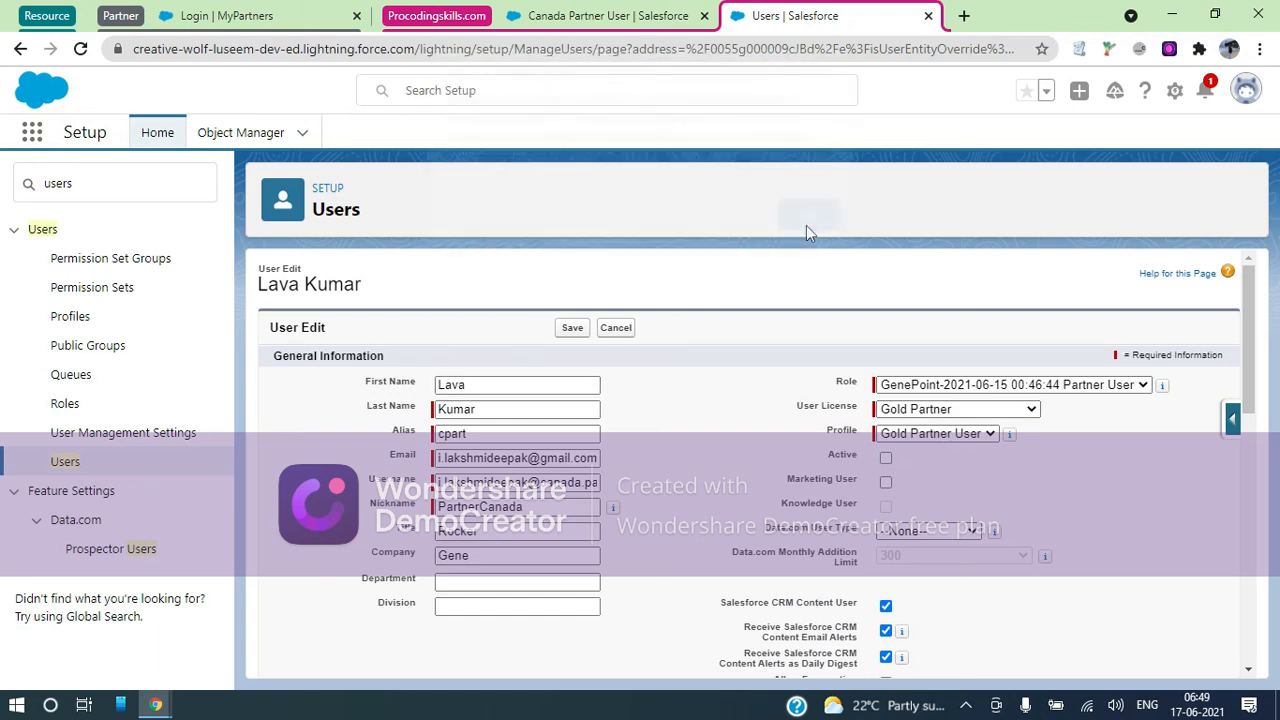
{"action": "left_click", "coordinate": [567, 330]}
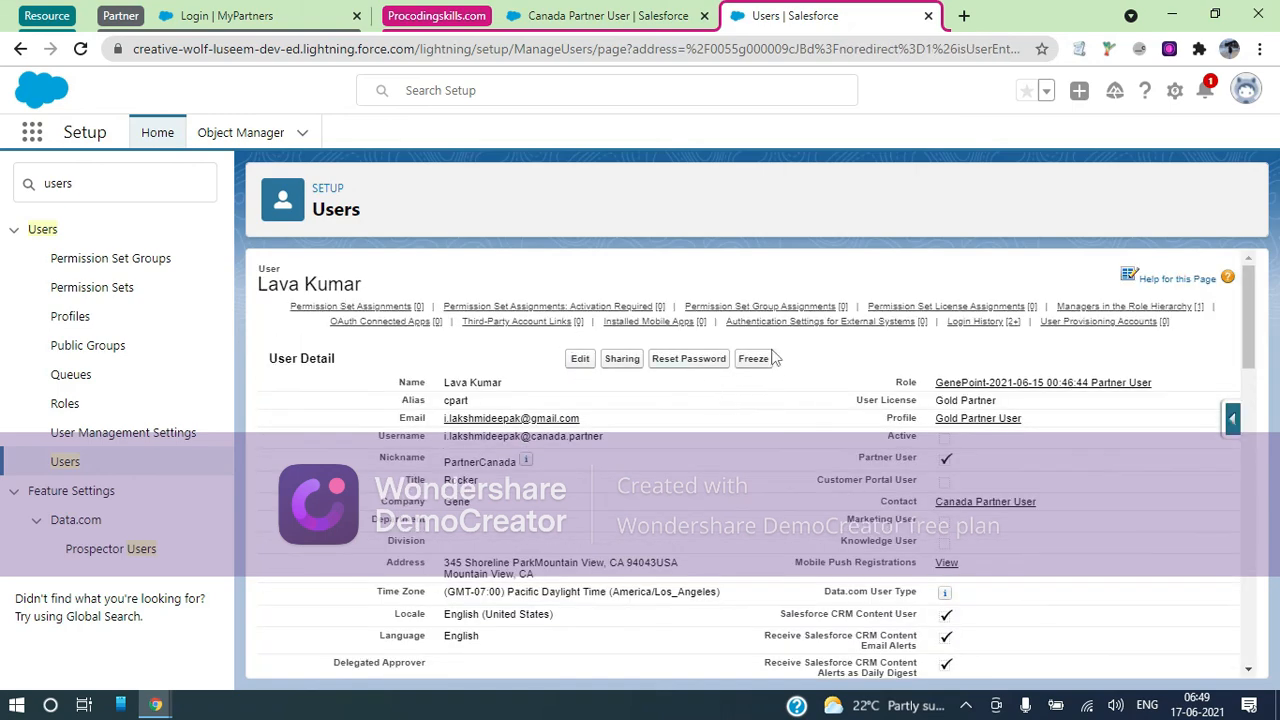
Retry deleting the Canada Partner User contact, get the same case/portal-user error, then return to the user
{"action": "left_click", "coordinate": [592, 16]}
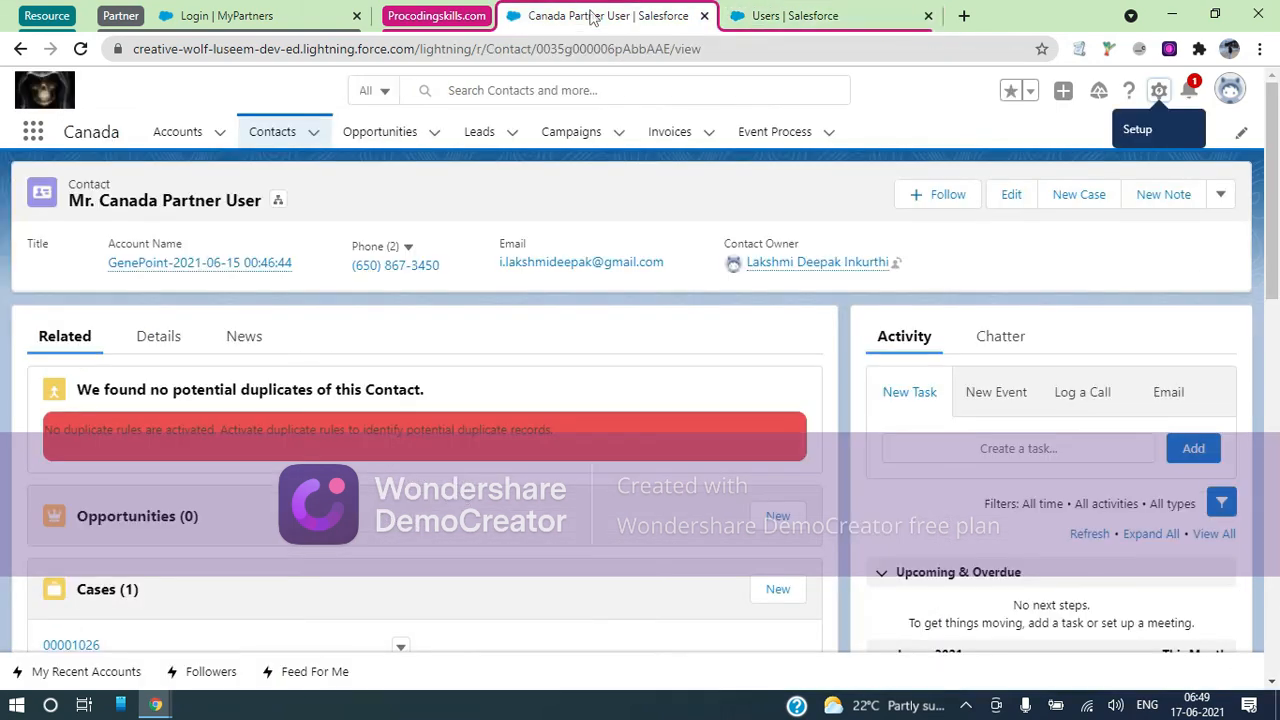
{"action": "left_click", "coordinate": [1222, 198]}
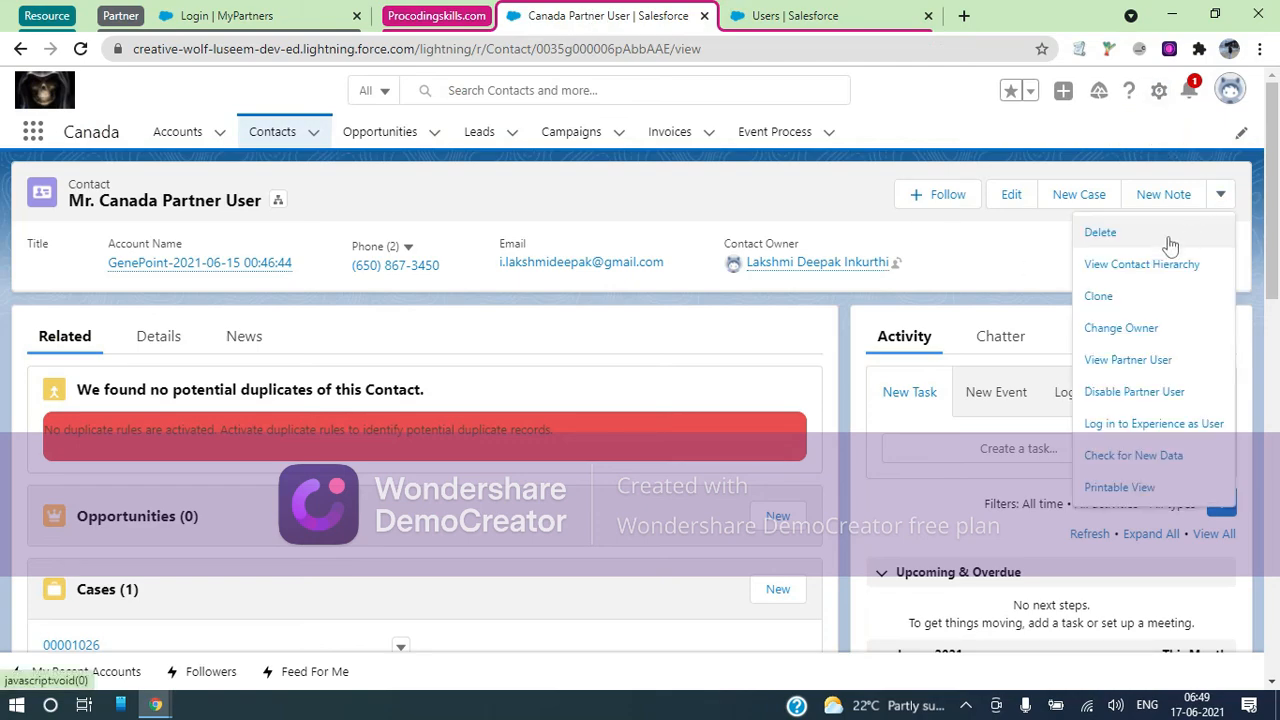
{"action": "left_click", "coordinate": [1100, 232]}
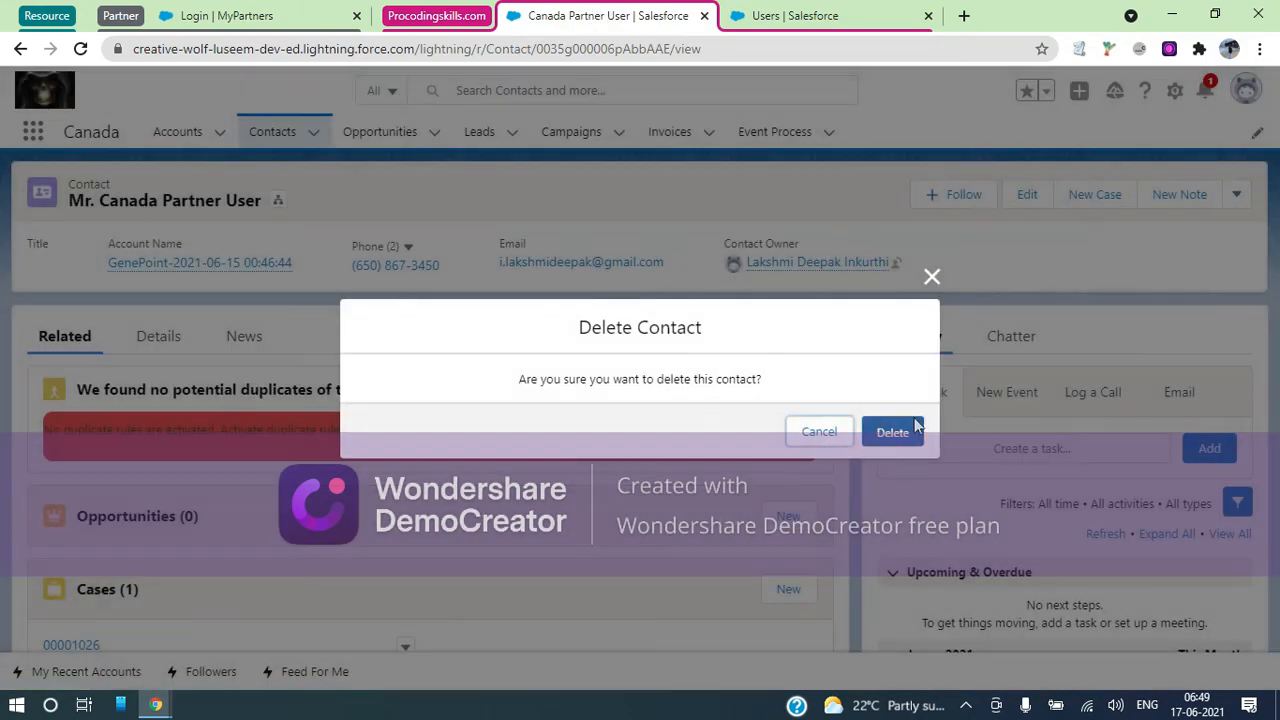
{"action": "left_click", "coordinate": [912, 428]}
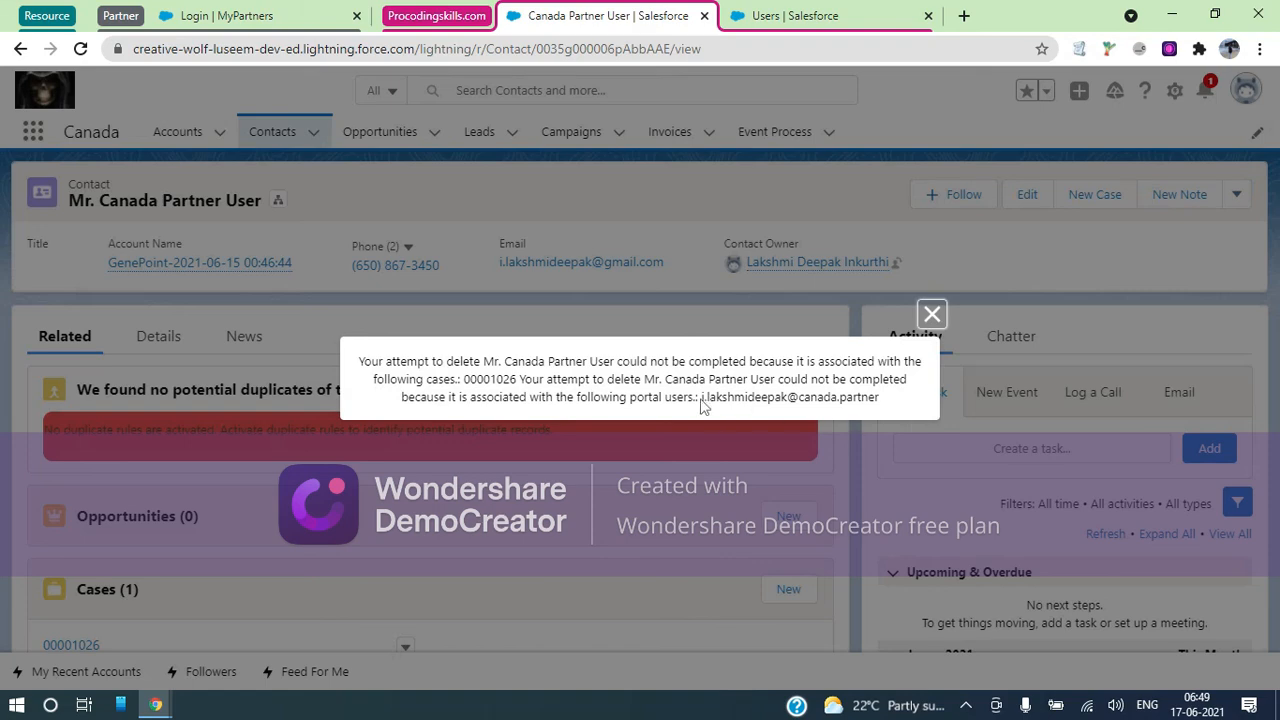
{"action": "left_click", "coordinate": [804, 22]}
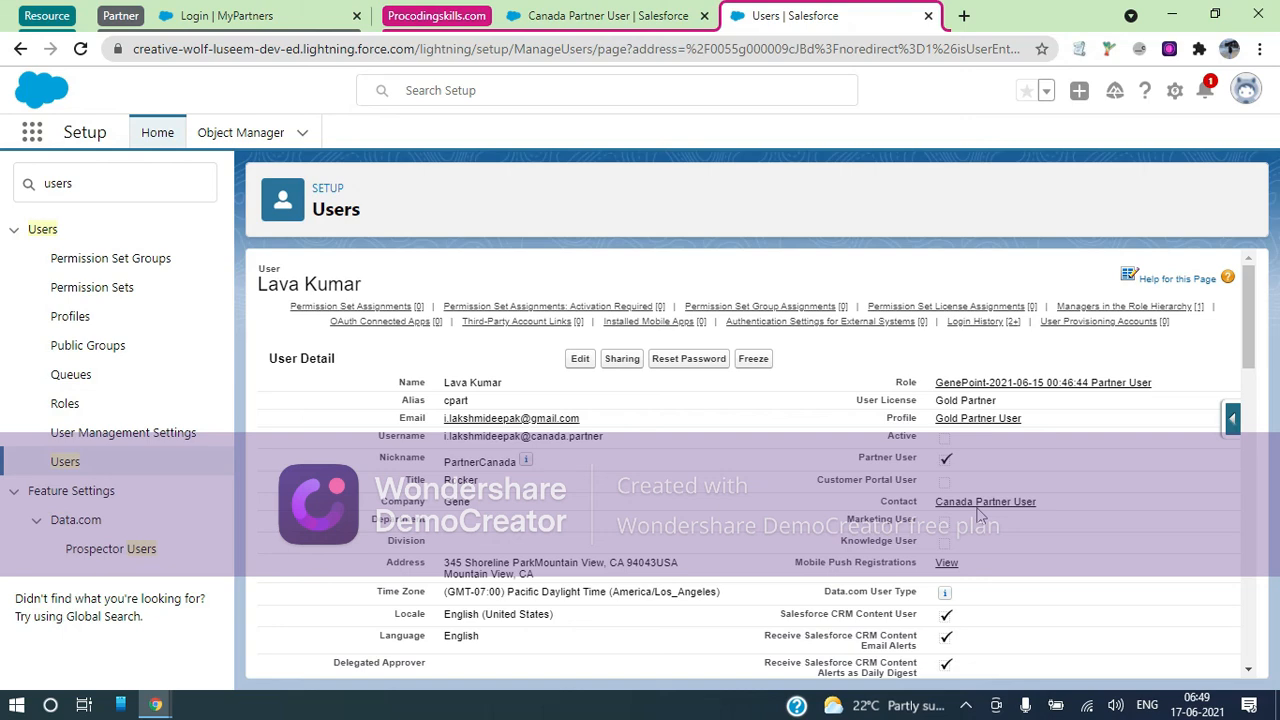
Tick Active again on the partner user and save
{"action": "left_click", "coordinate": [589, 359]}
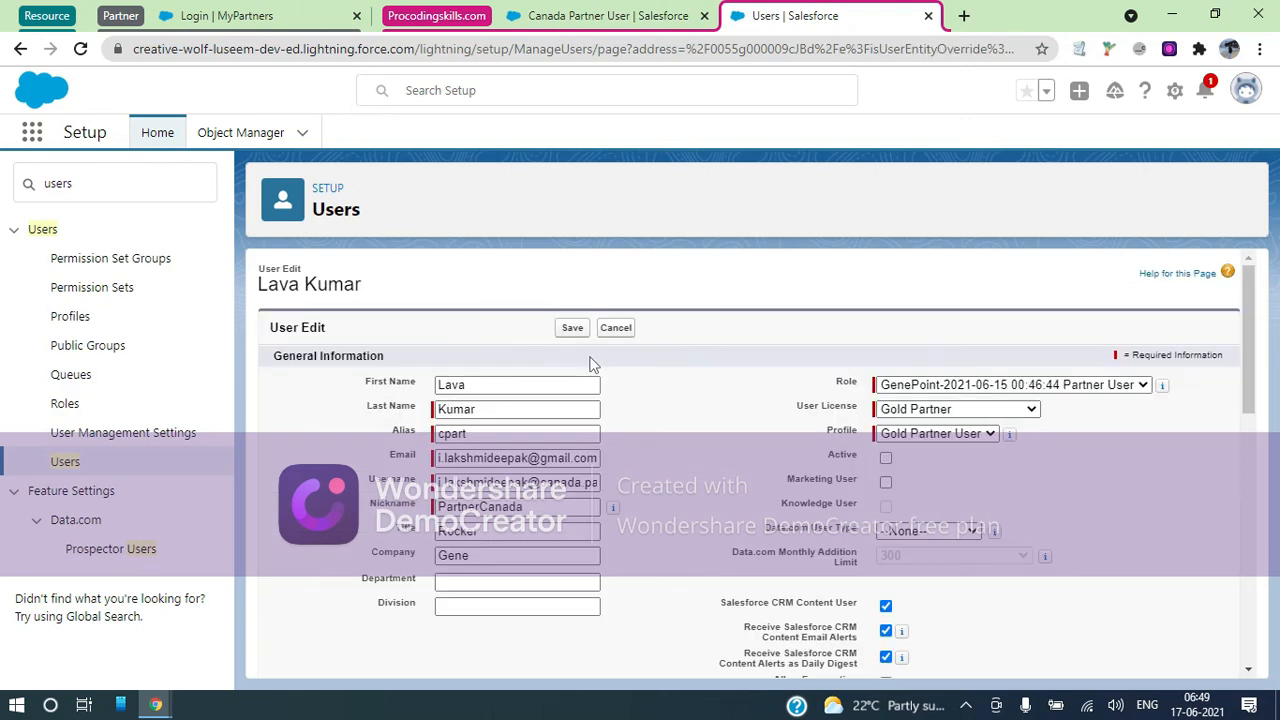
{"action": "left_click", "coordinate": [885, 459]}
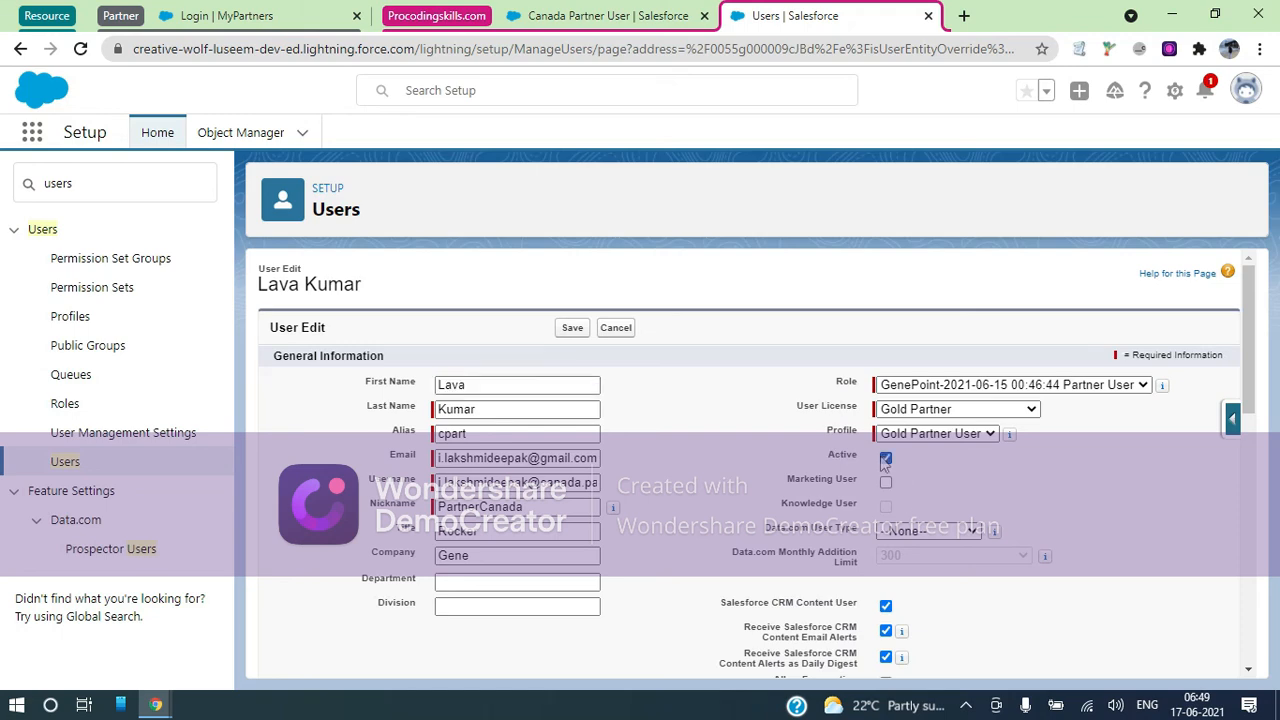
{"action": "left_click", "coordinate": [571, 328]}
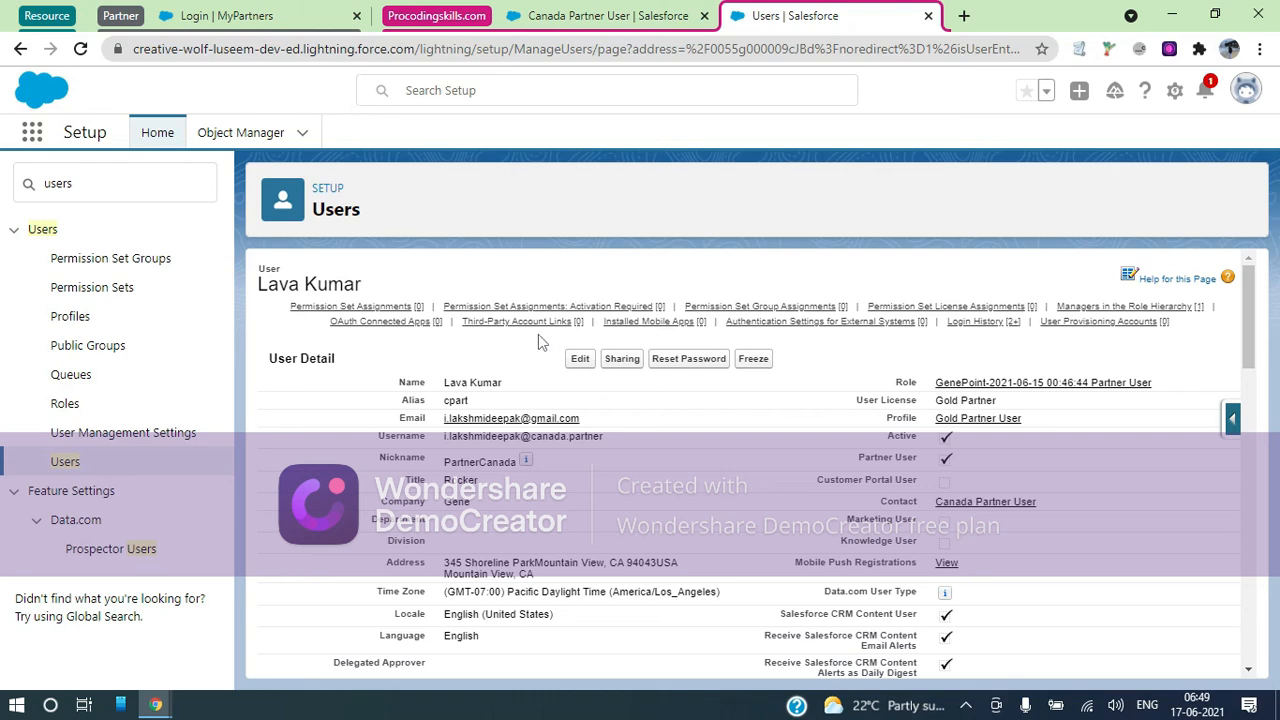
Dismiss the deletion error and return to the Canada Partner User contact record
{"action": "left_click", "coordinate": [597, 12]}
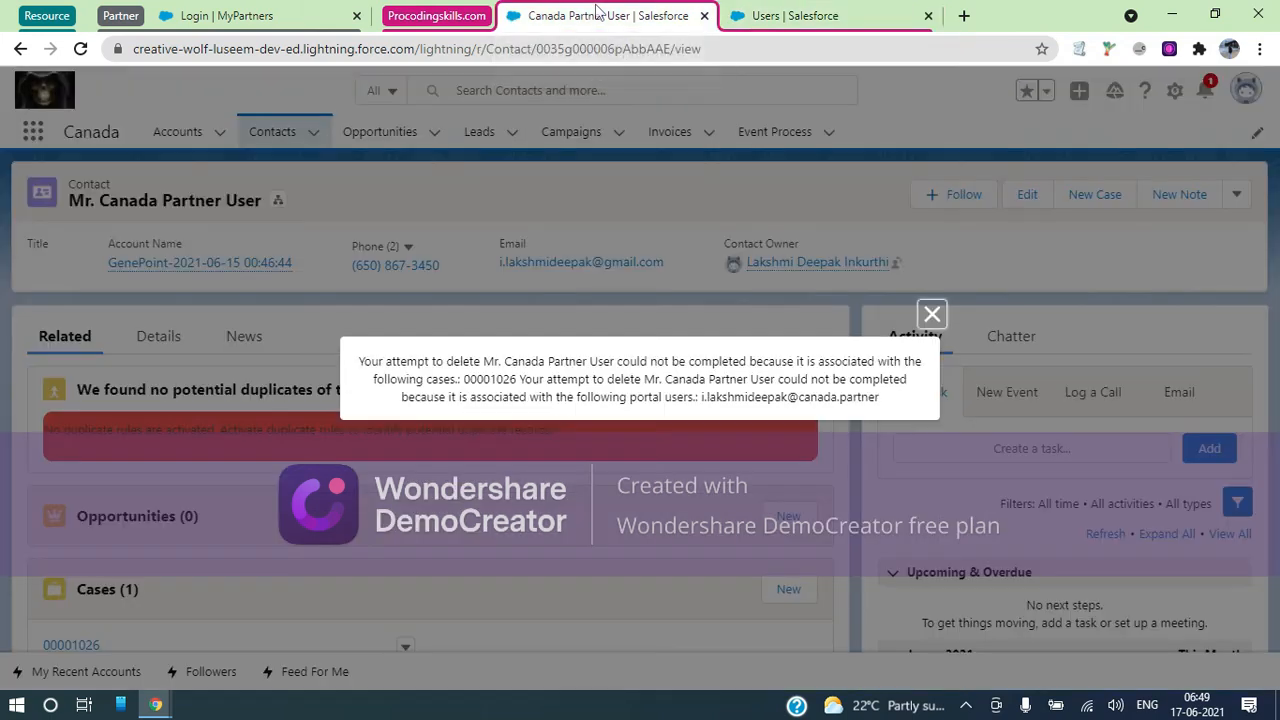
{"action": "left_click", "coordinate": [930, 313]}
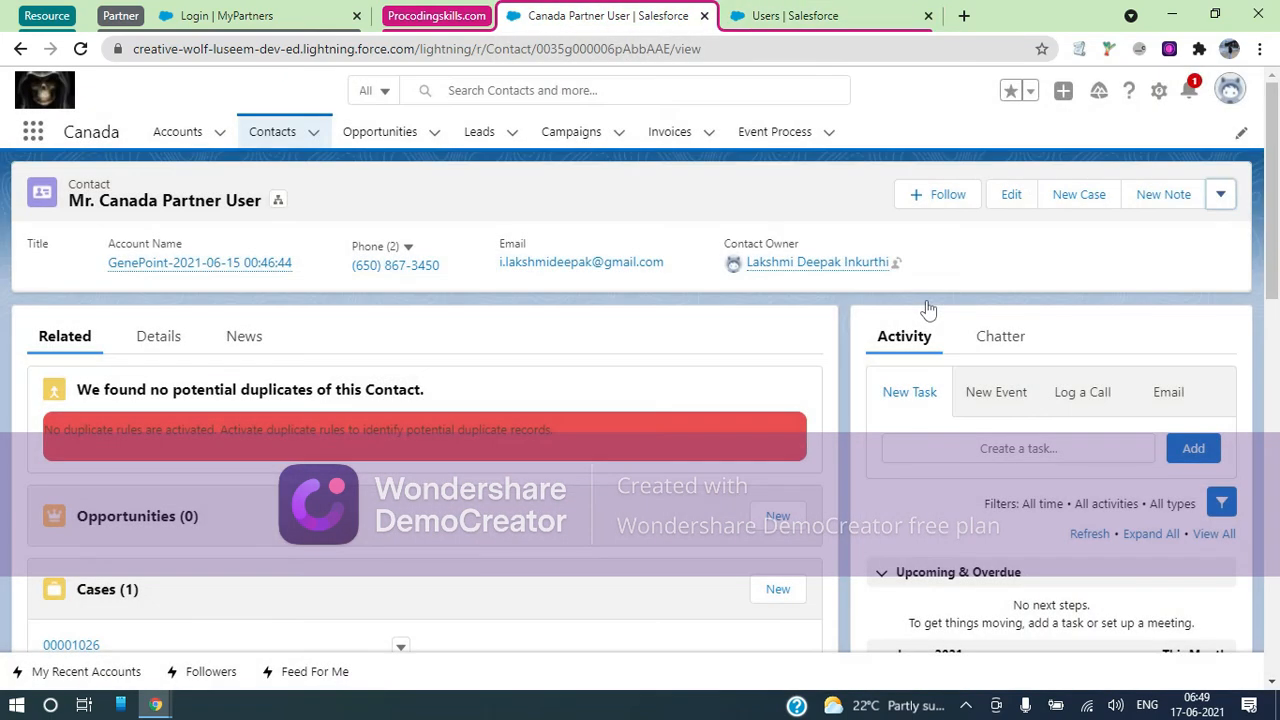
{"action": "left_click", "coordinate": [800, 16]}
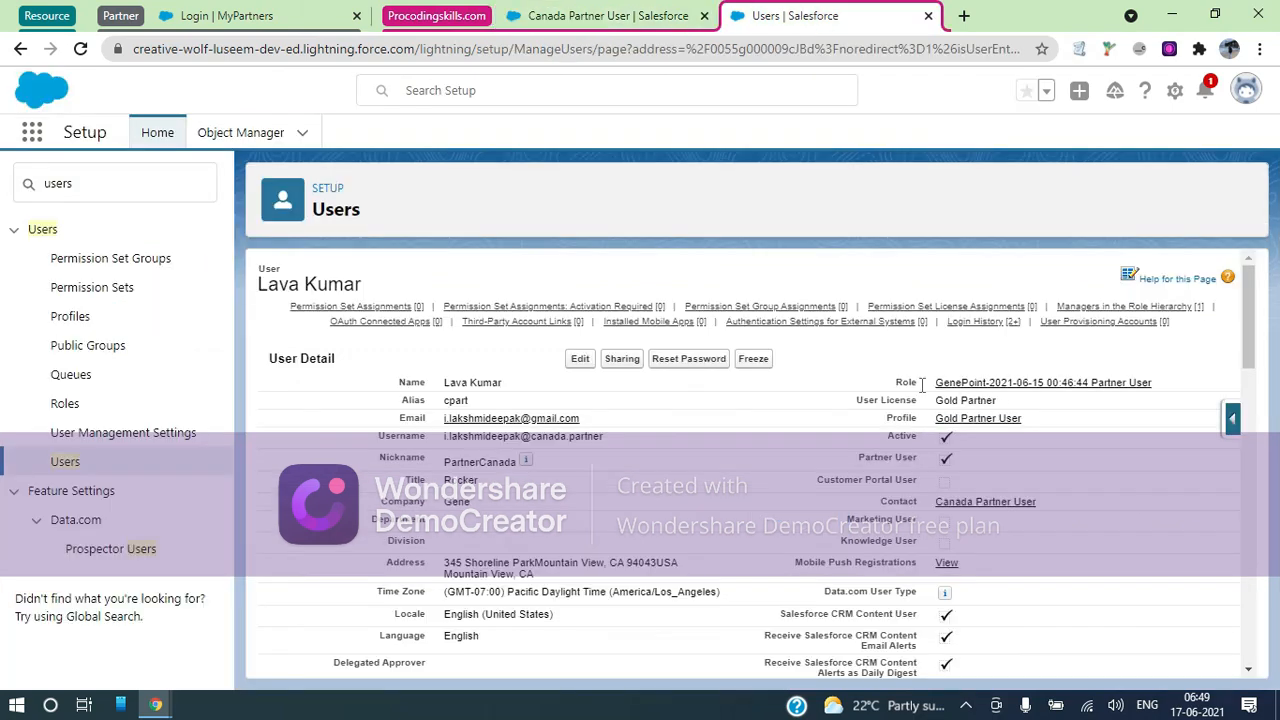
{"action": "left_click", "coordinate": [640, 16]}
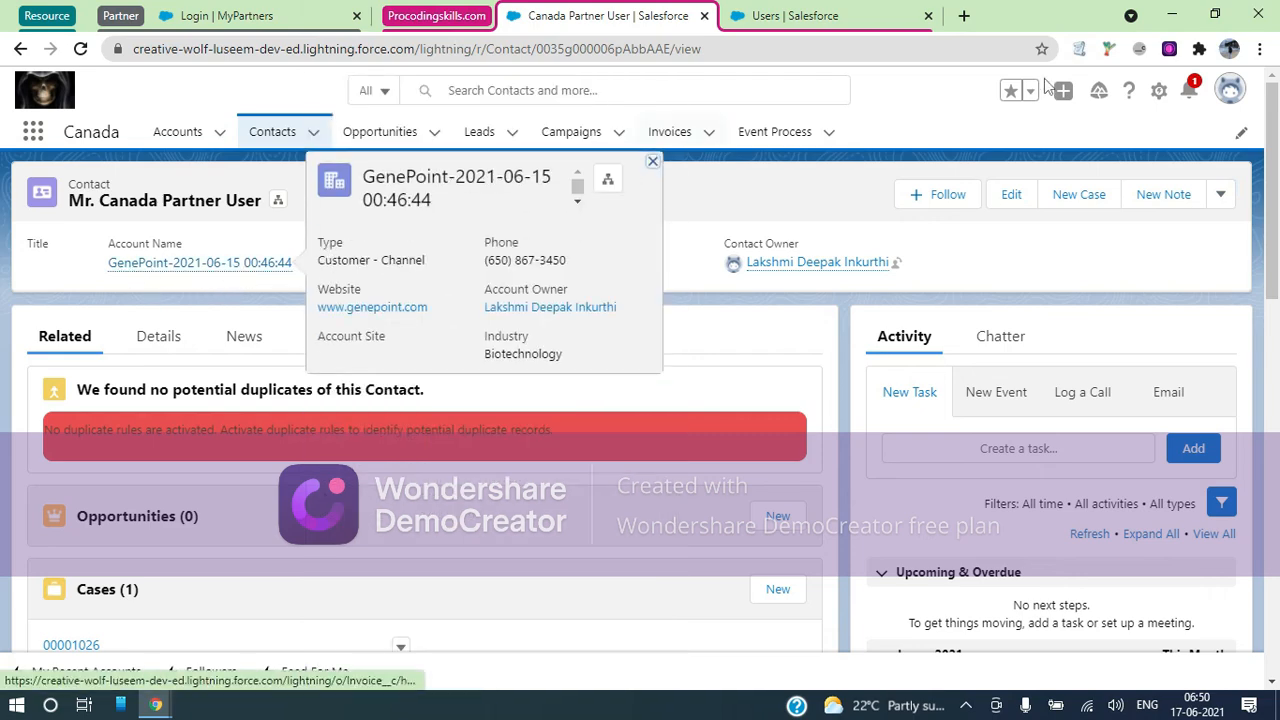
Open Setup in a new tab and go to Sharing Settings via Quick Find 'sharing'
{"action": "left_click", "coordinate": [1159, 91]}
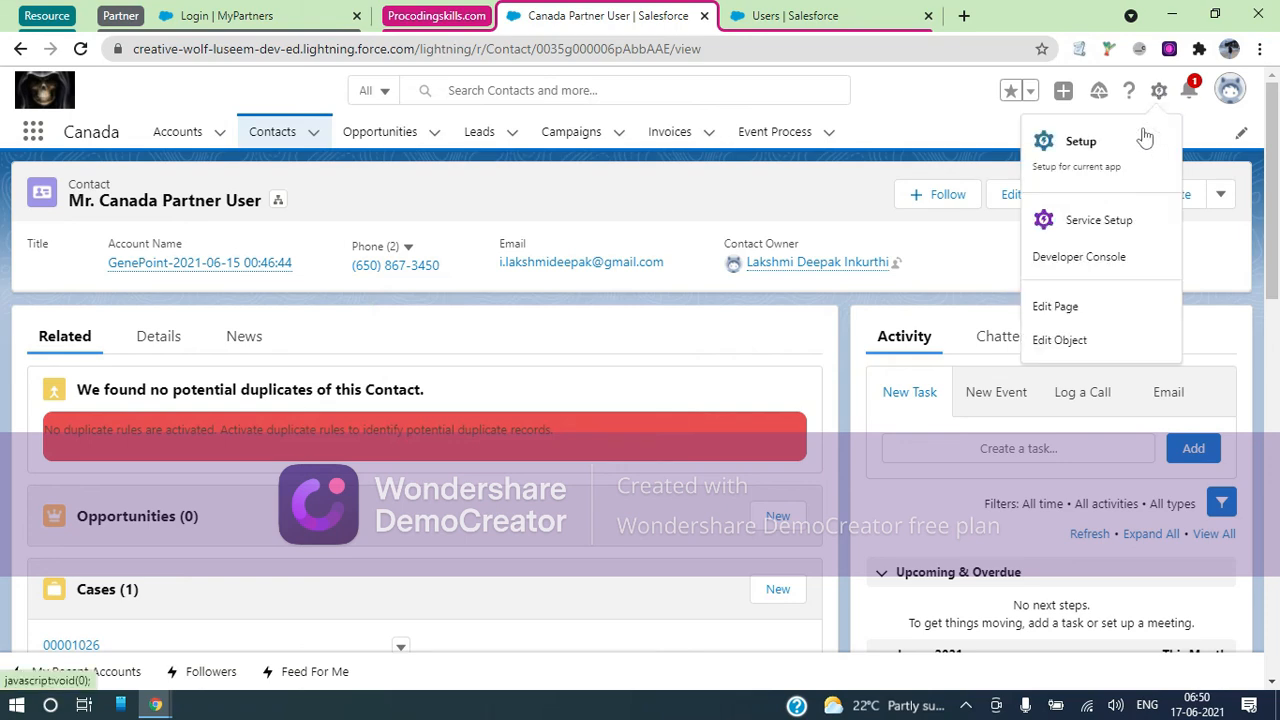
{"action": "left_click", "coordinate": [1107, 170]}
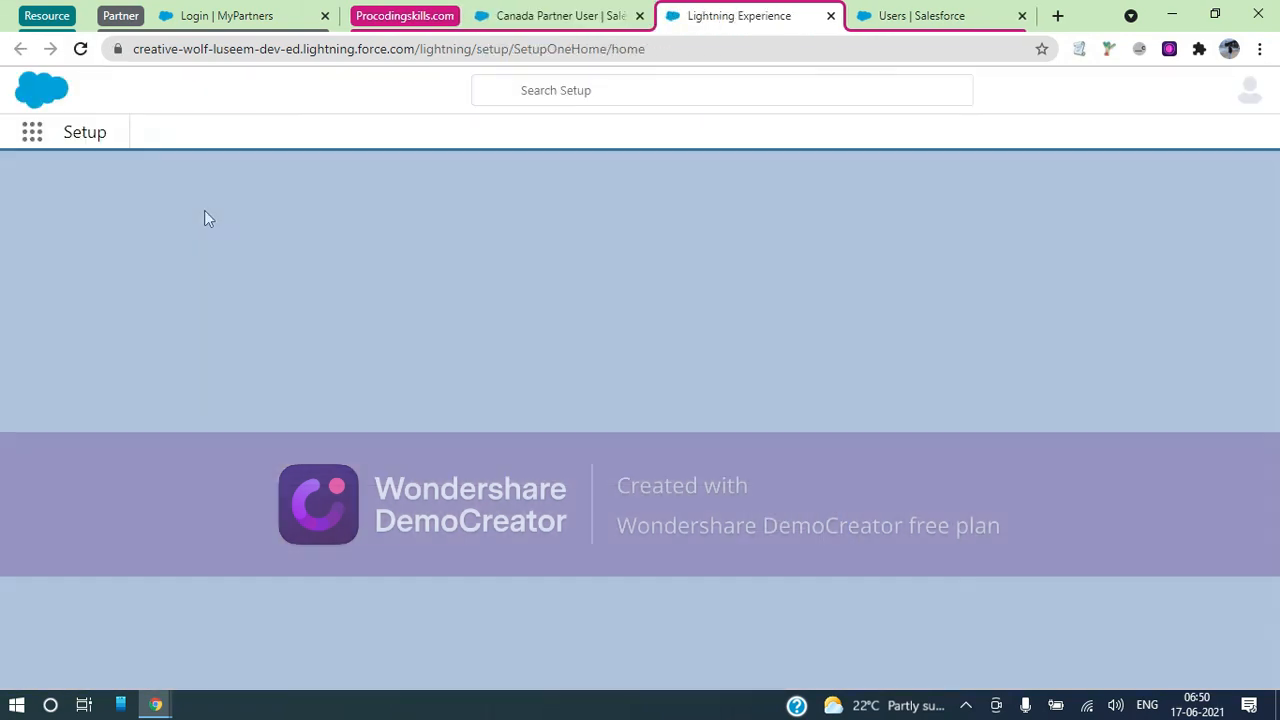
{"action": "left_click", "coordinate": [122, 16]}
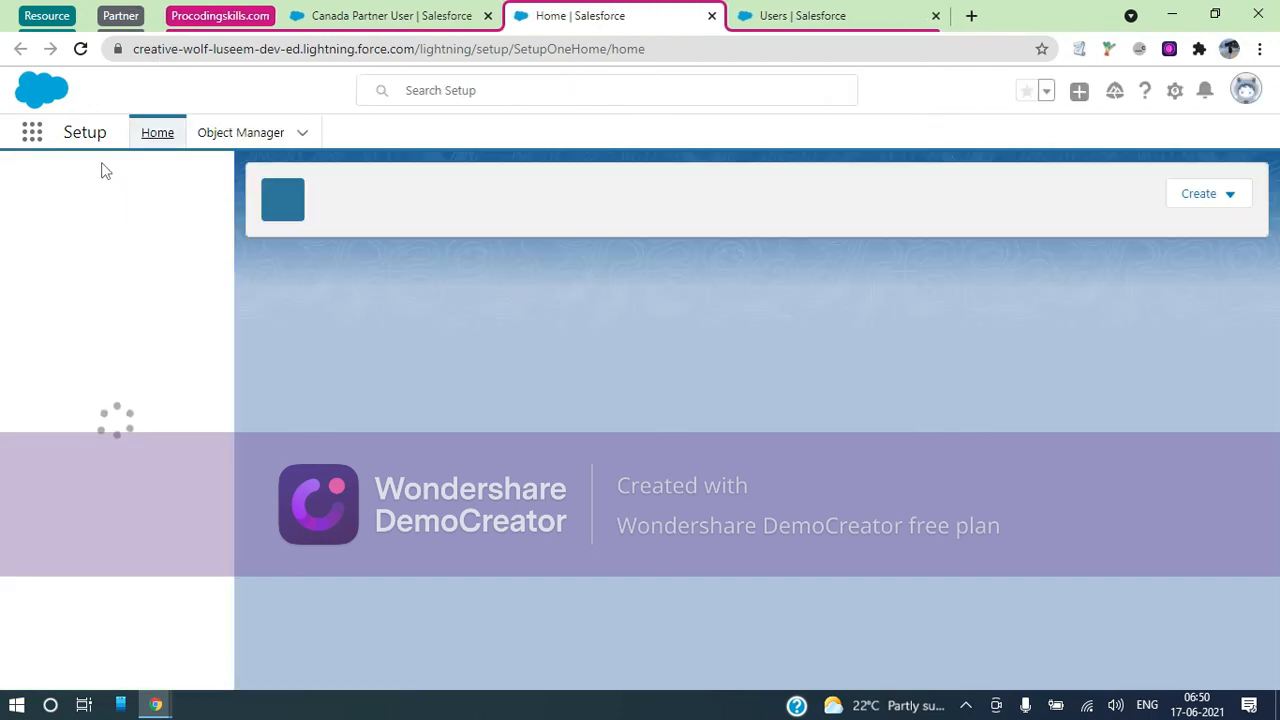
{"action": "left_click", "coordinate": [111, 181]}
{"action": "type", "text": "sharing"}
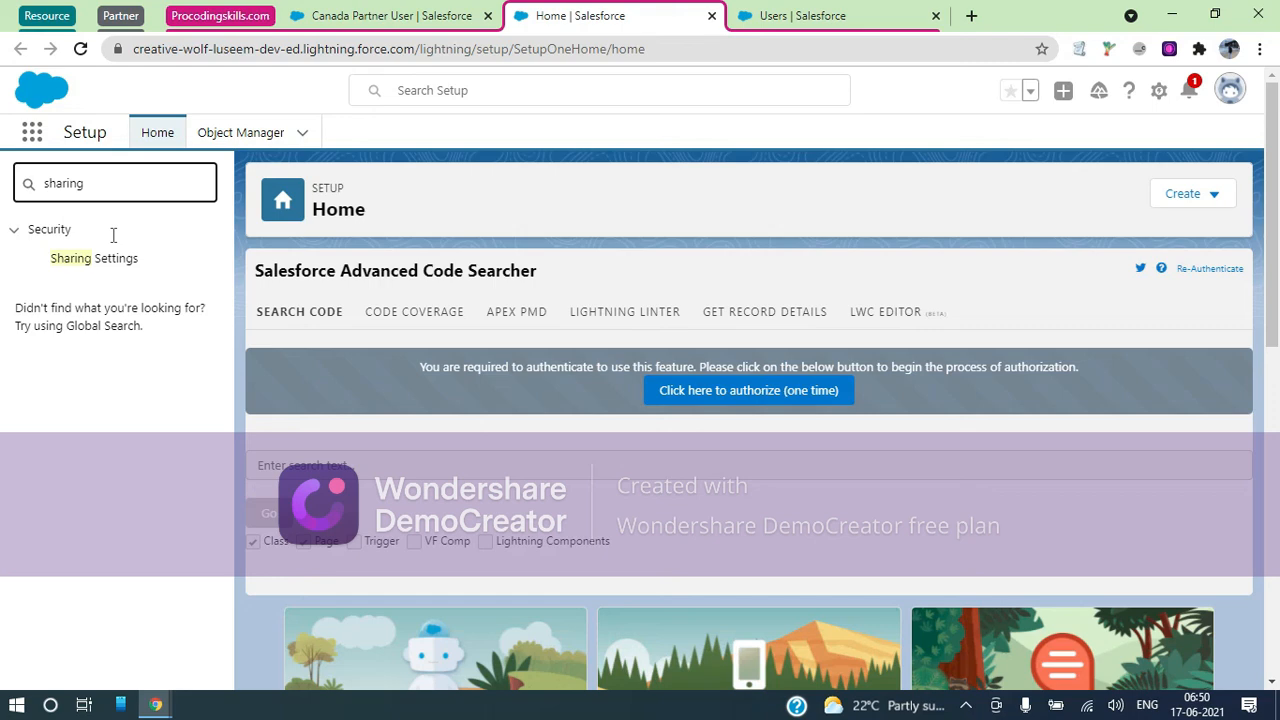
{"action": "left_click", "coordinate": [117, 266]}
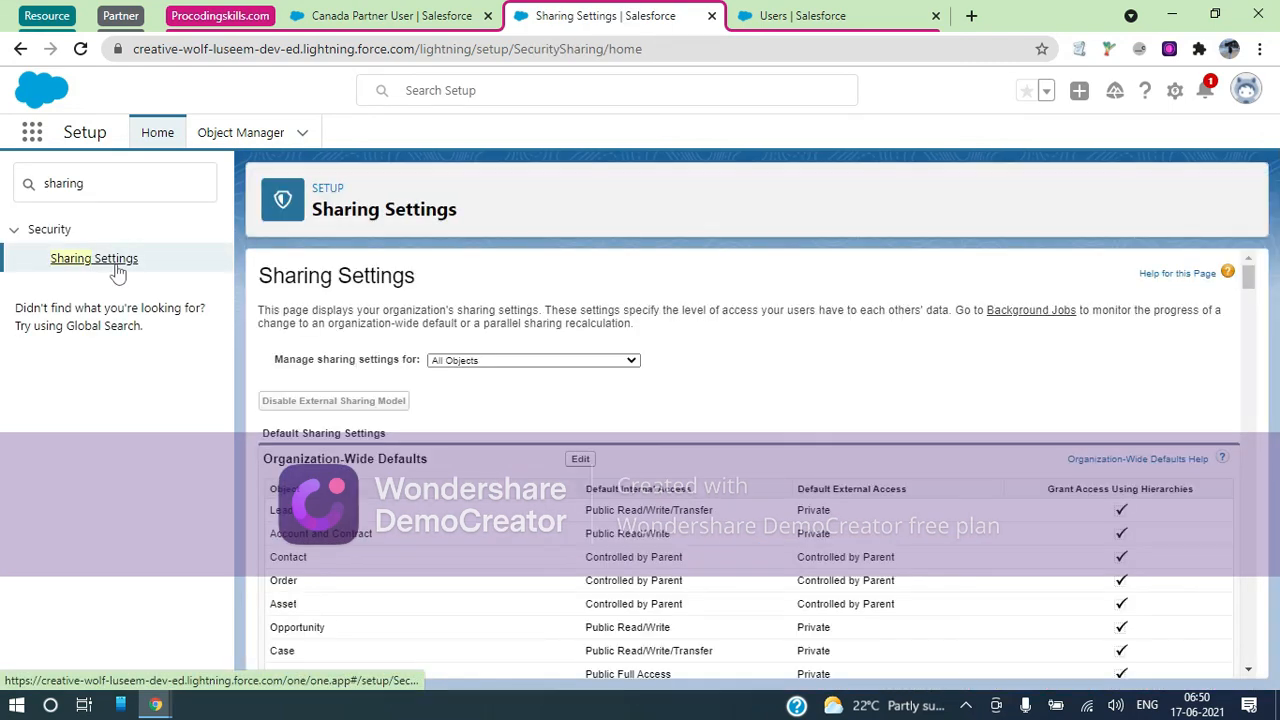
In Organization-Wide Defaults, highlight Account and Contract as Public Read/Write internally and Private externally
{"action": "scroll", "coordinate": [608, 400], "scroll_direction": "down", "scroll_amount": 2}
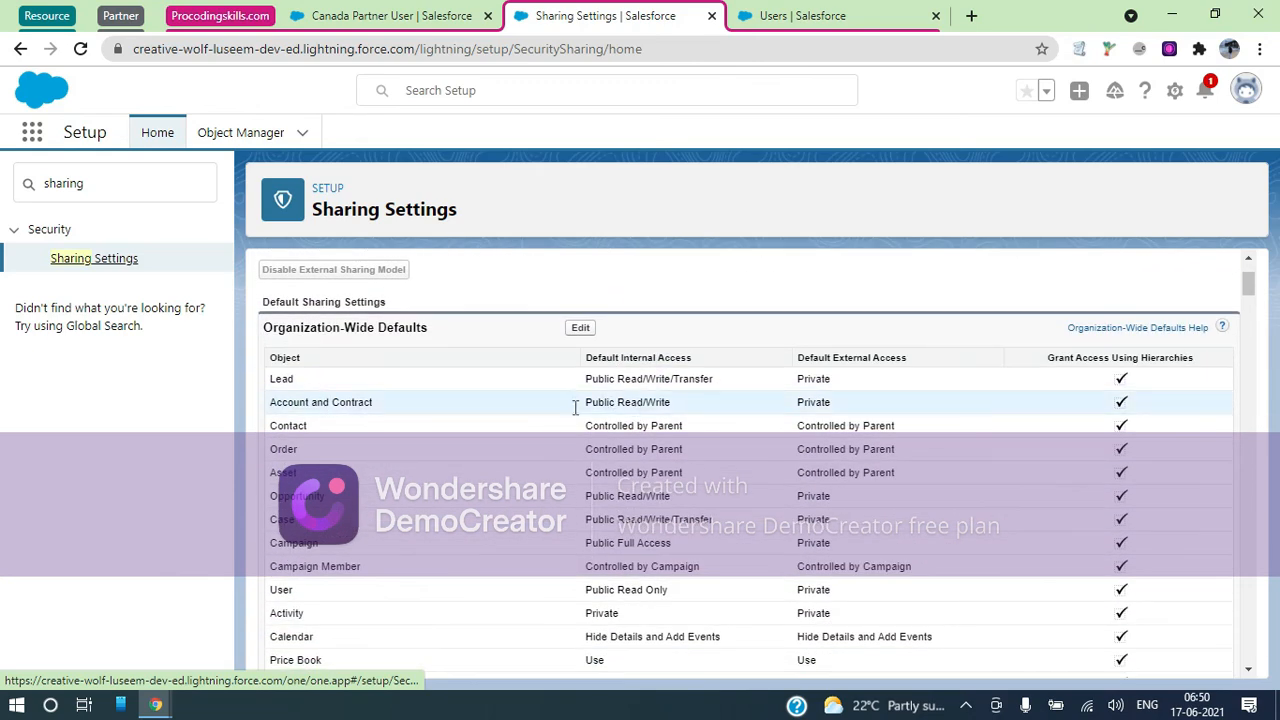
{"action": "left_click_drag", "start_coordinate": [586, 402], "coordinate": [666, 405]}
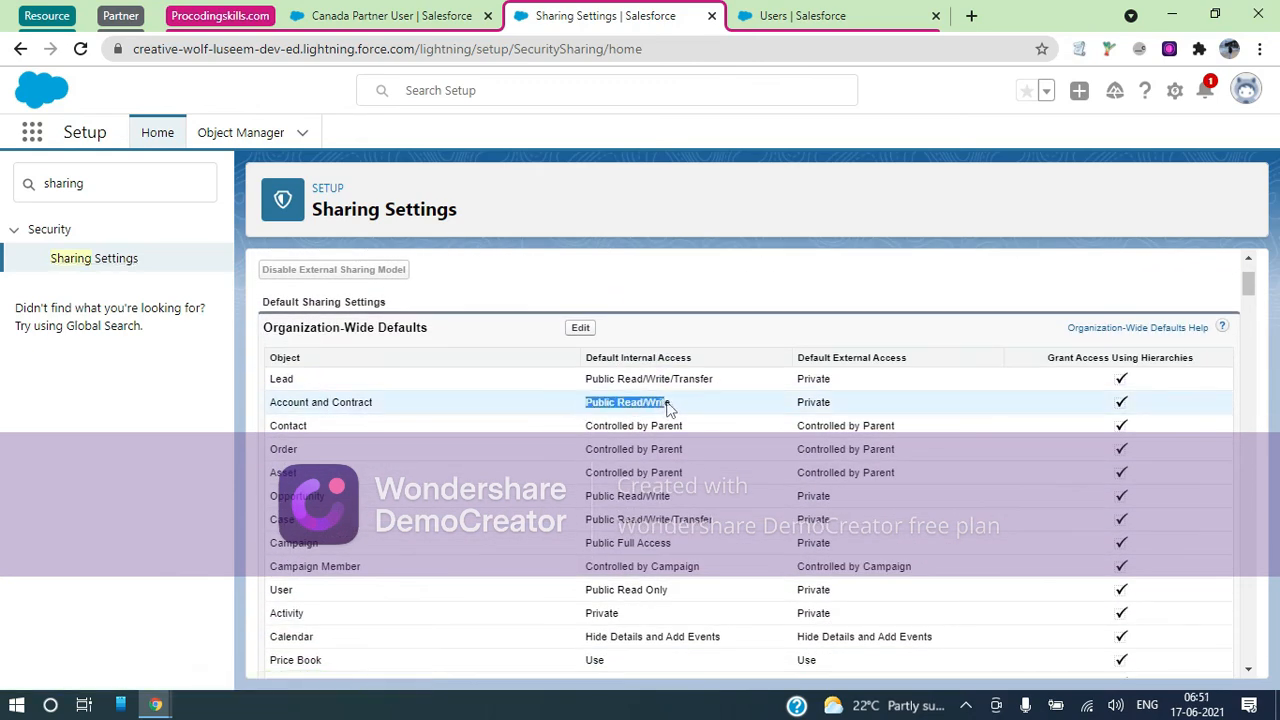
{"action": "left_click_drag", "start_coordinate": [798, 357], "coordinate": [886, 357]}
{"action": "left_click_drag", "start_coordinate": [849, 404], "coordinate": [800, 406]}
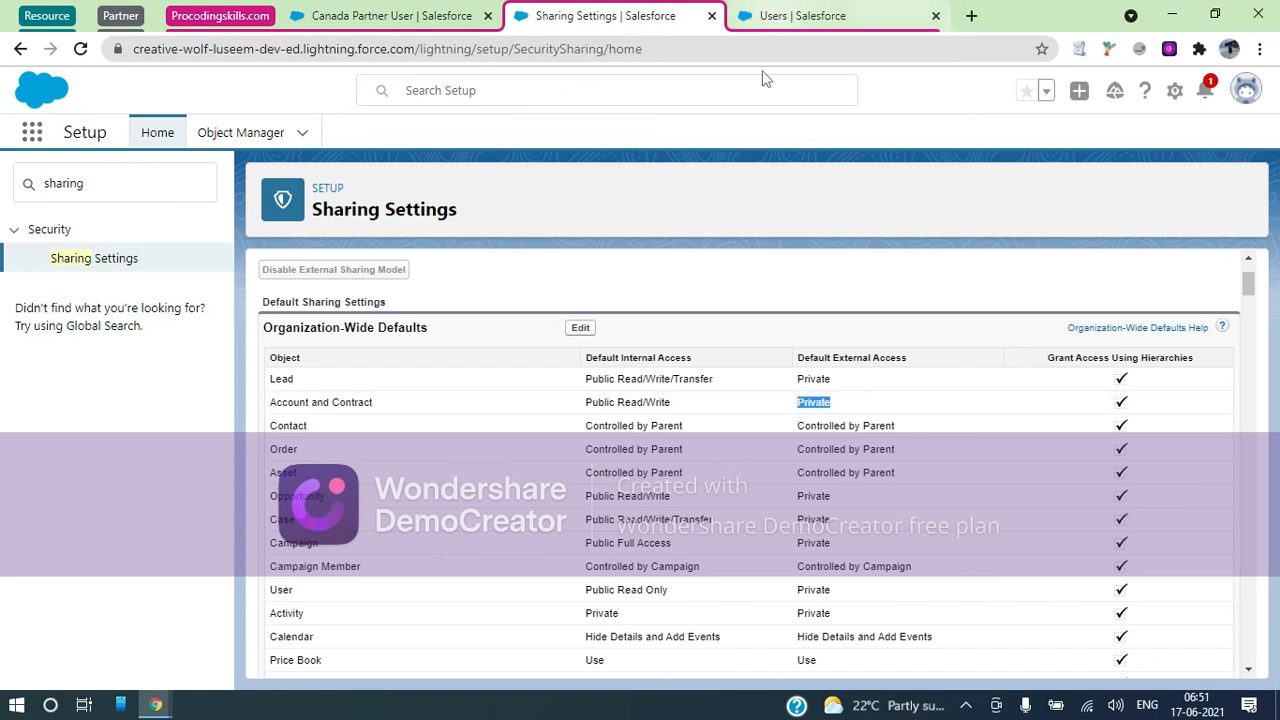
Re-highlight the Private external access, then return to the Mr. Canada Partner User contact record
{"action": "left_click", "coordinate": [836, 404]}
{"action": "left_click_drag", "start_coordinate": [797, 363], "coordinate": [908, 363]}
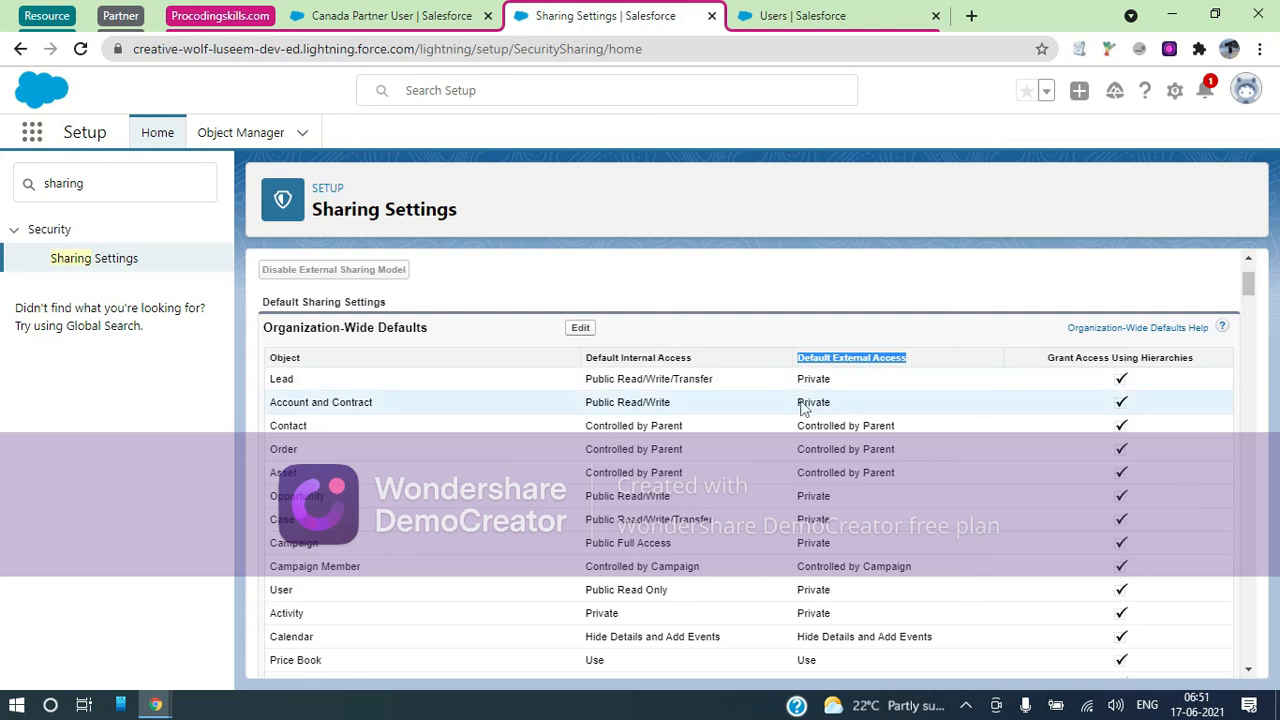
{"action": "left_click_drag", "start_coordinate": [797, 405], "coordinate": [836, 407]}
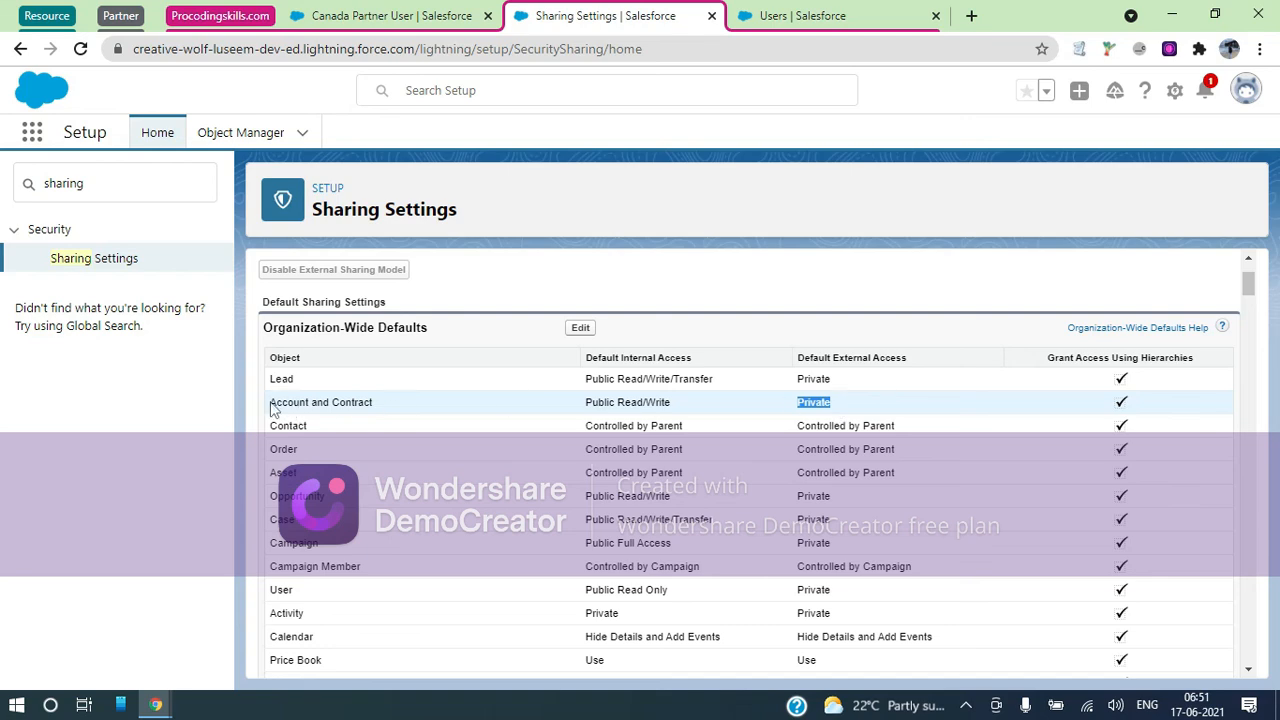
{"action": "left_click", "coordinate": [380, 16]}
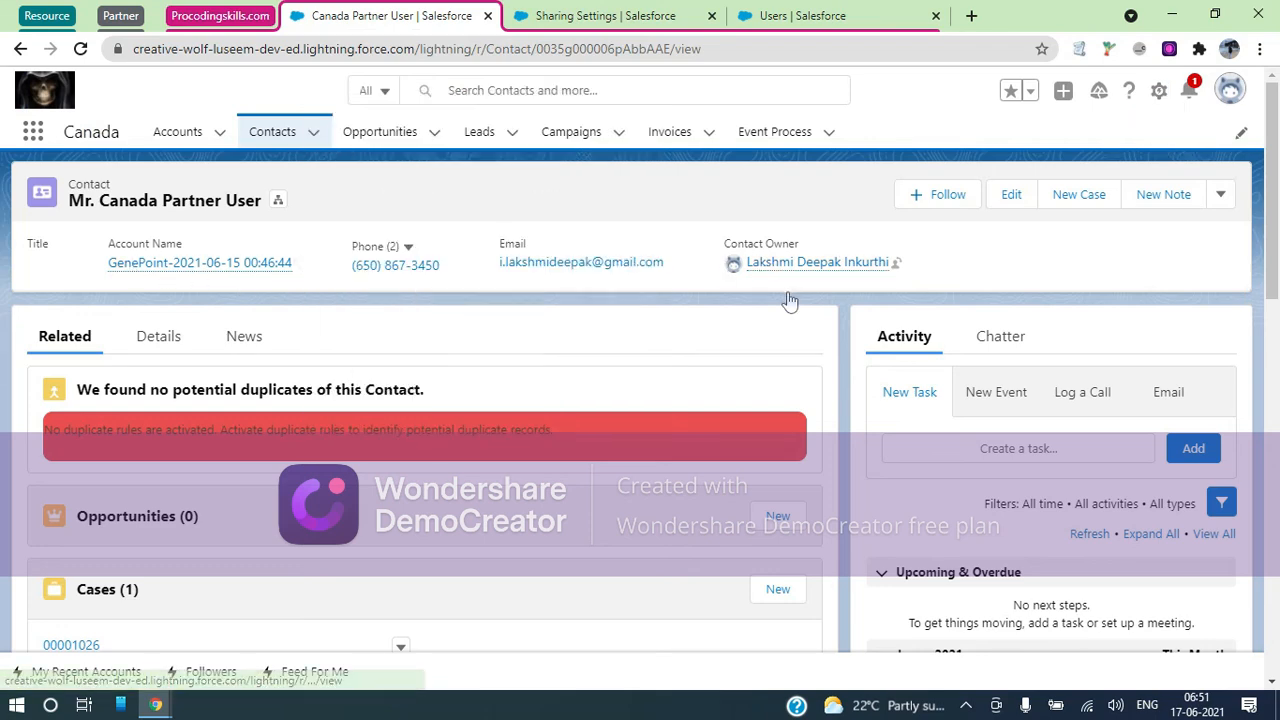
{"action": "mouse_move", "coordinate": [130, 270]}
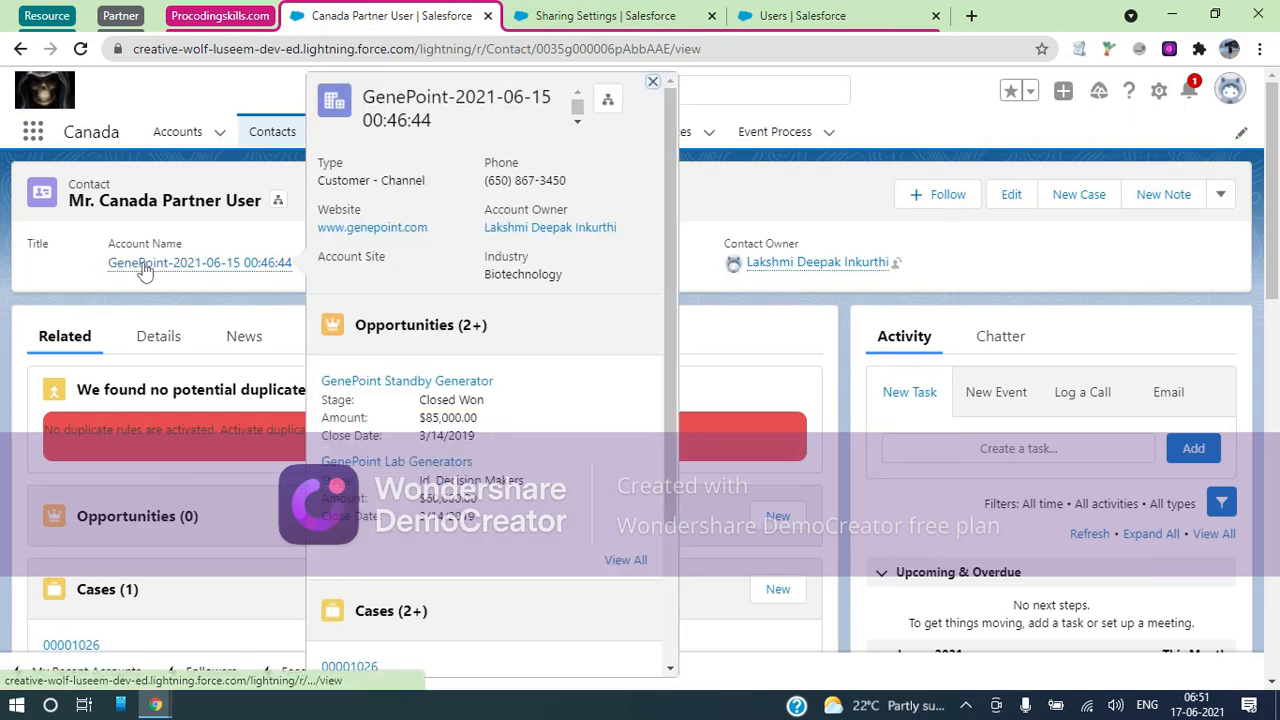